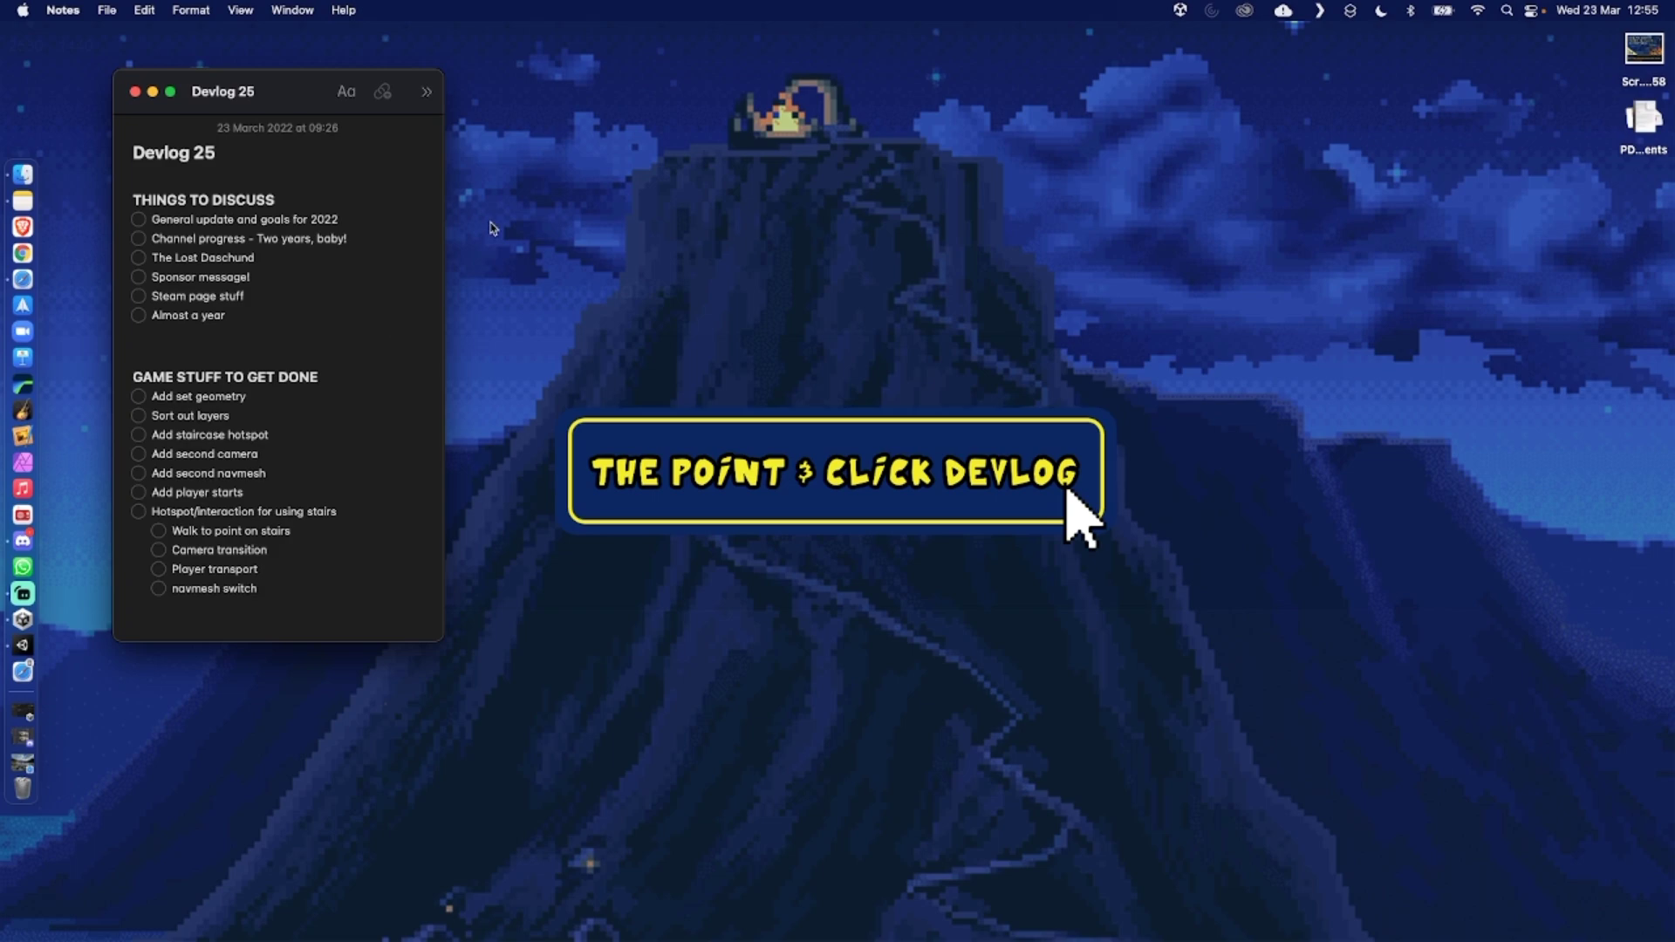
Step: Review the discussion topics and the game tasks, starting with adding set geometry, in the Devlog 25 note
{"action": "key", "text": "ctrl+Right"}
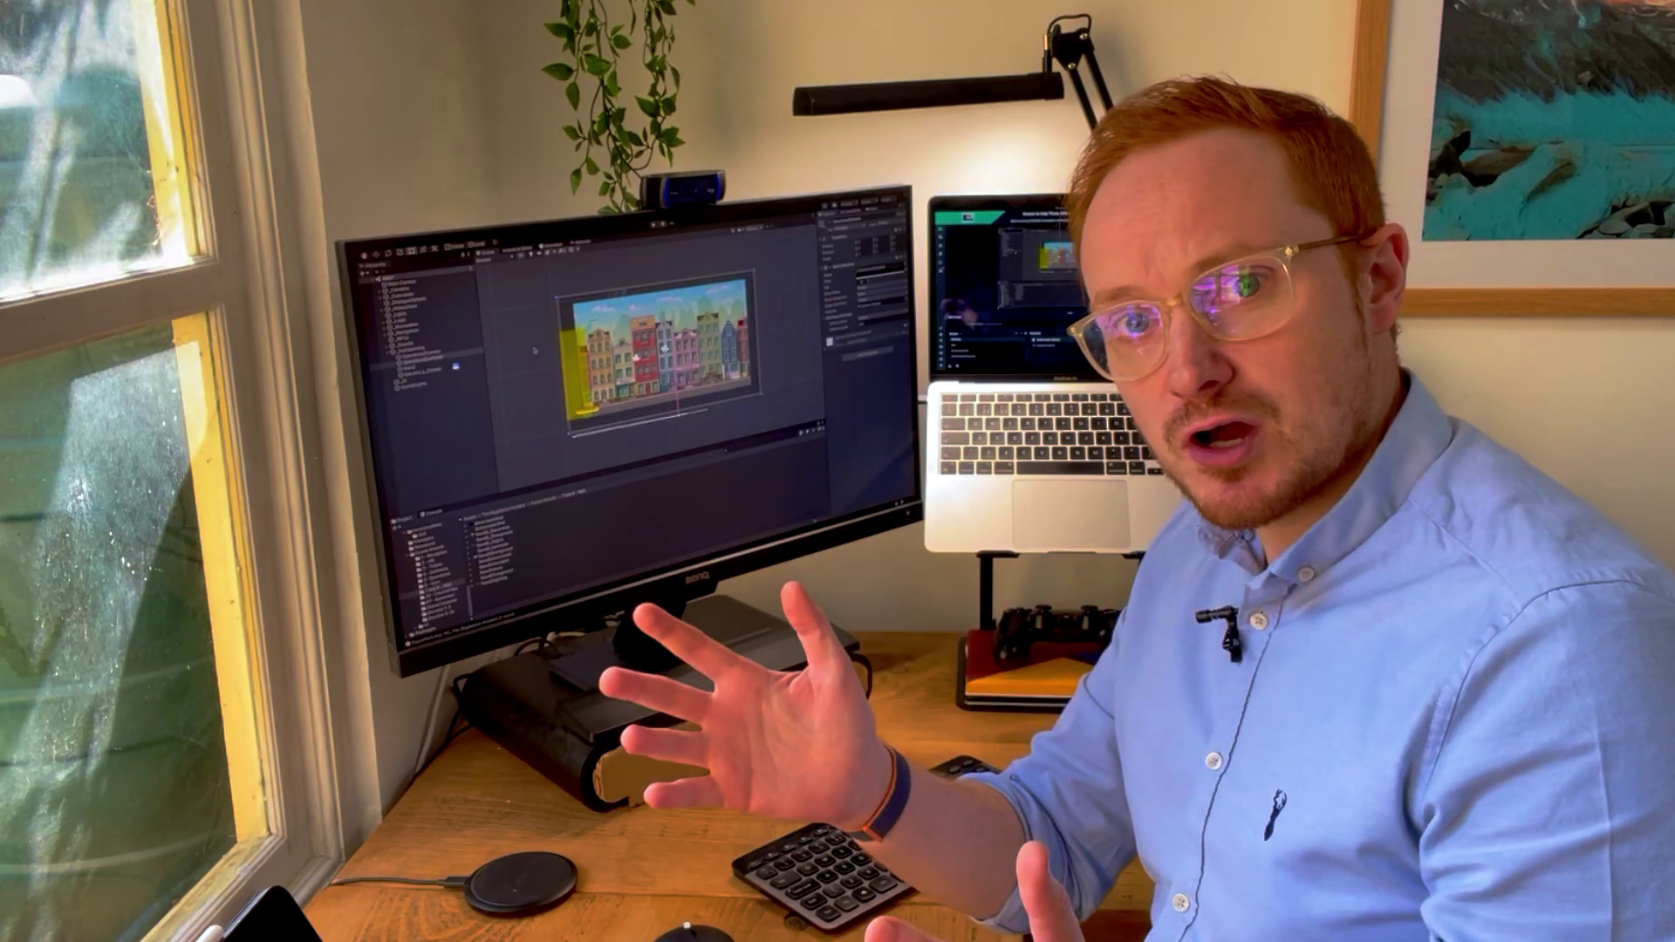
{"action": "key", "text": "ctrl+Left"}
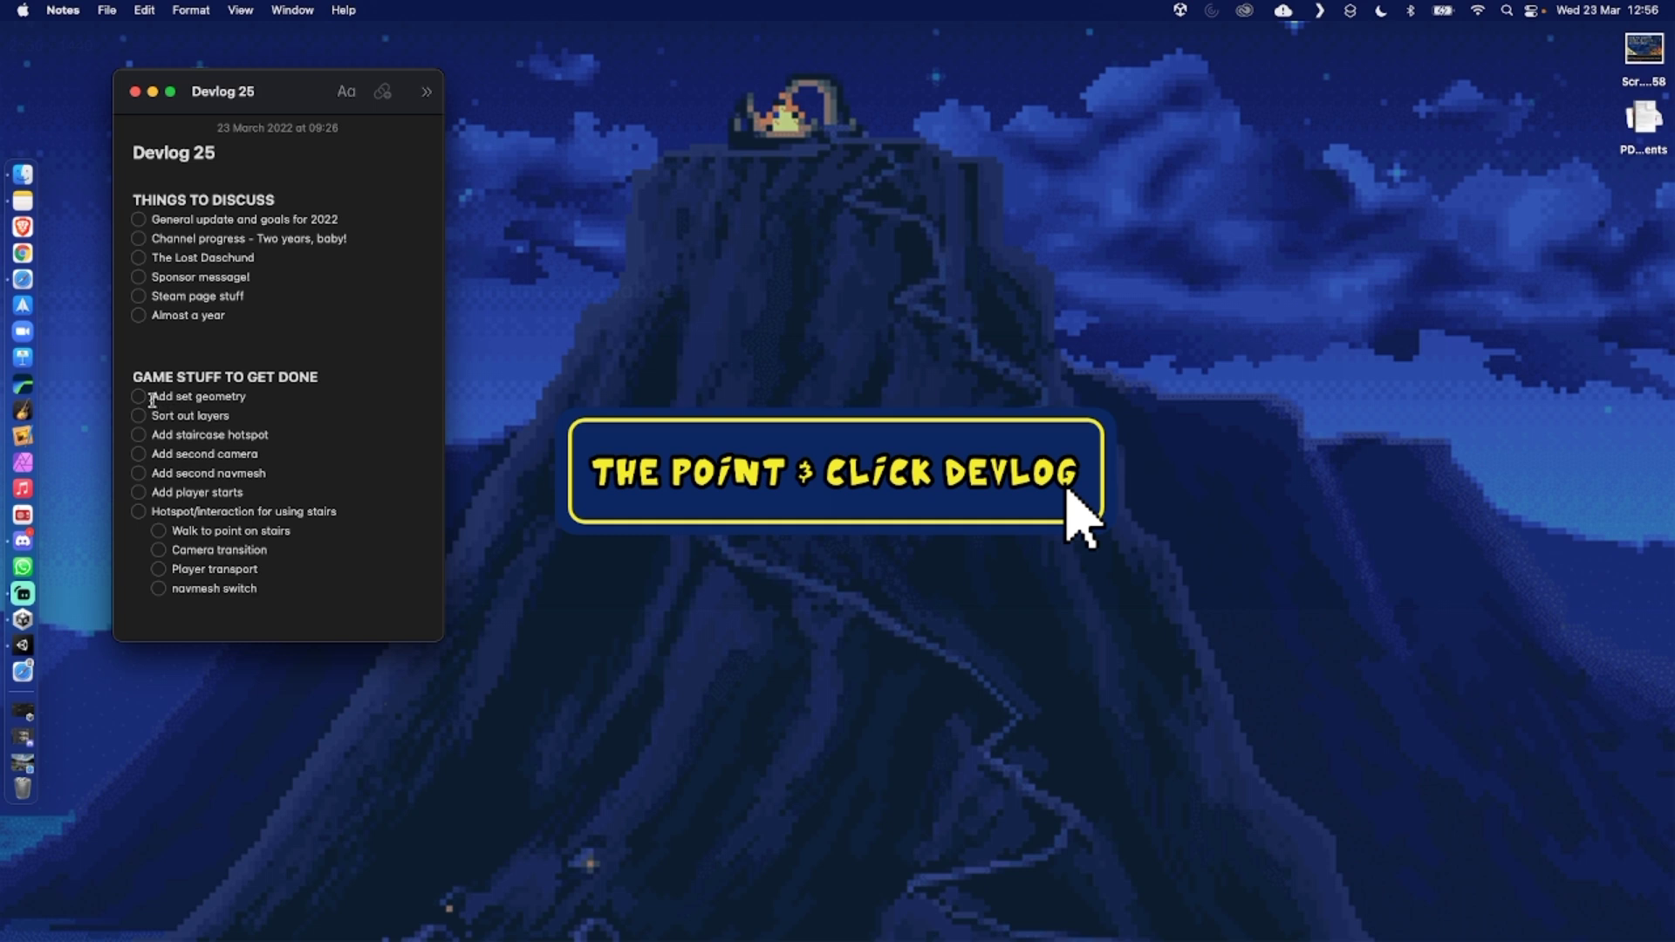
{"action": "left_click_drag", "start_coordinate": [151, 400], "coordinate": [242, 400]}
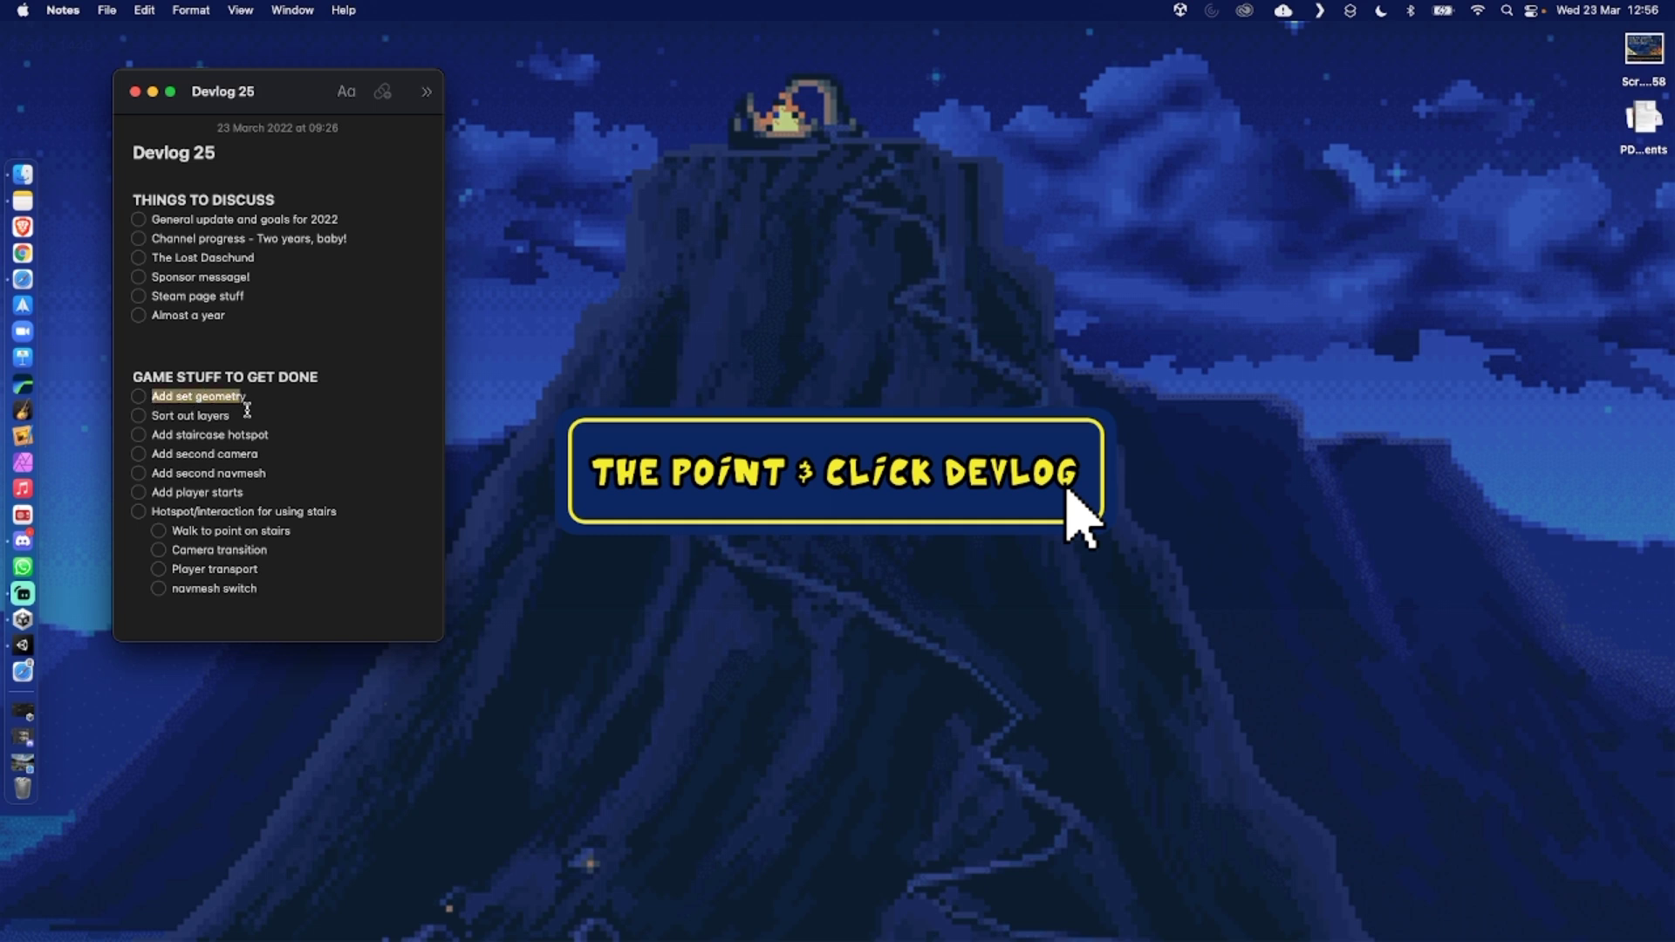
{"action": "left_click", "coordinate": [245, 406]}
{"action": "left_click_drag", "start_coordinate": [146, 225], "coordinate": [340, 223]}
{"action": "left_click", "coordinate": [302, 285]}
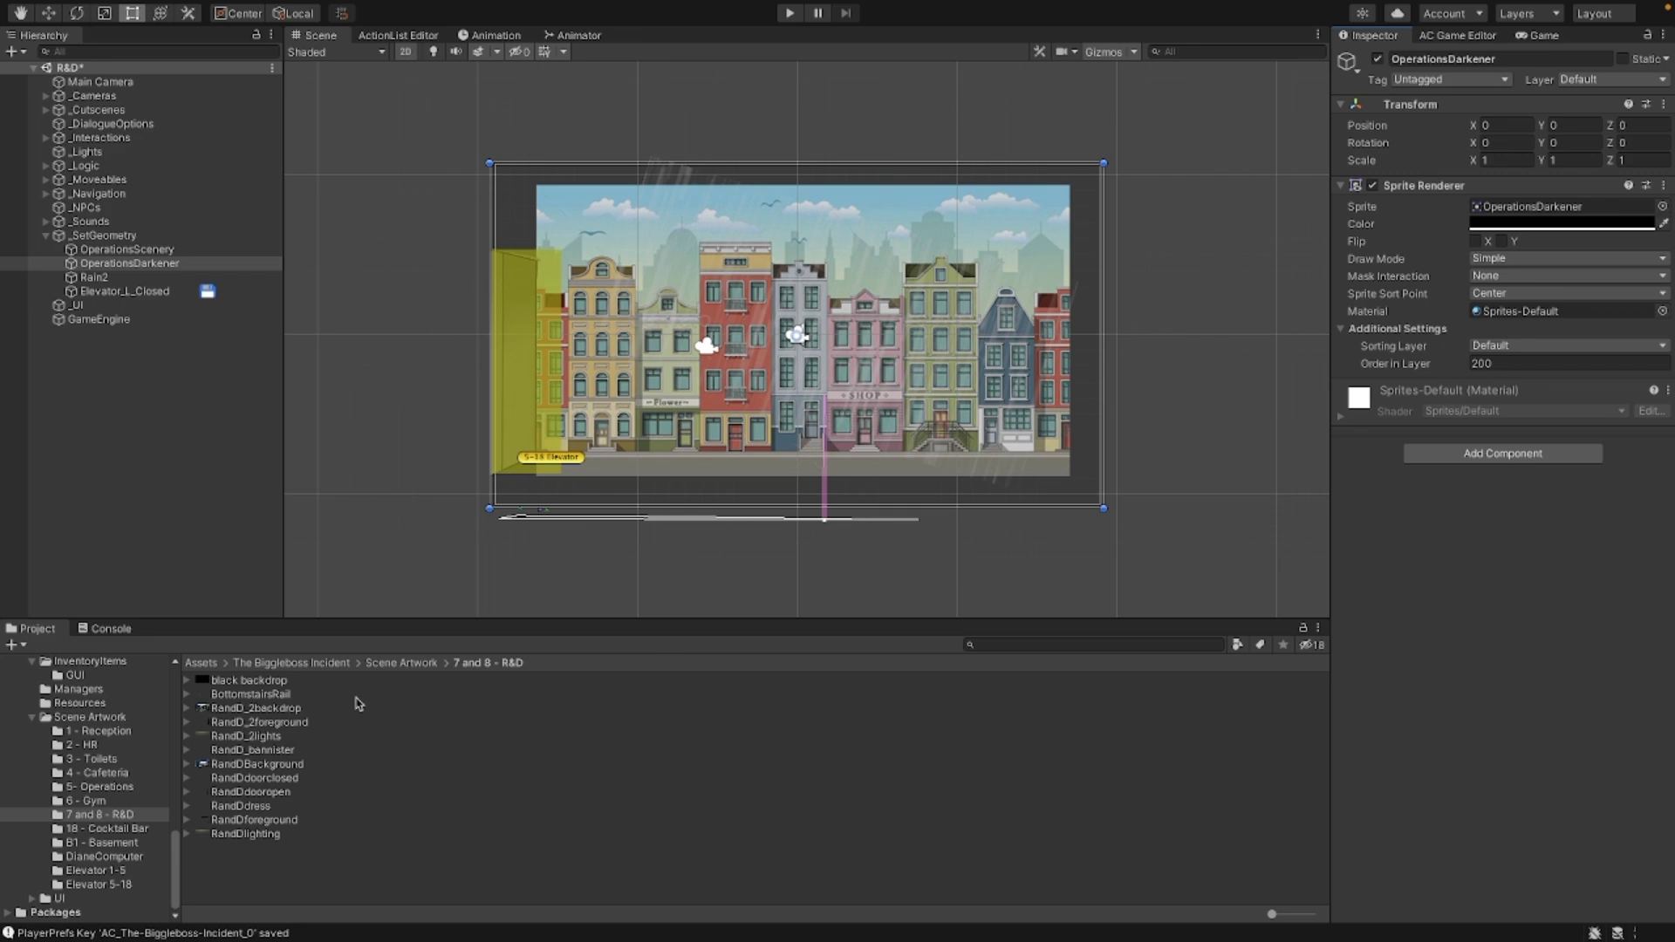
Step: Add the RandDBackground sprite under _SetGeometry and set its Order in Layer to 1
{"action": "left_click", "coordinate": [279, 693]}
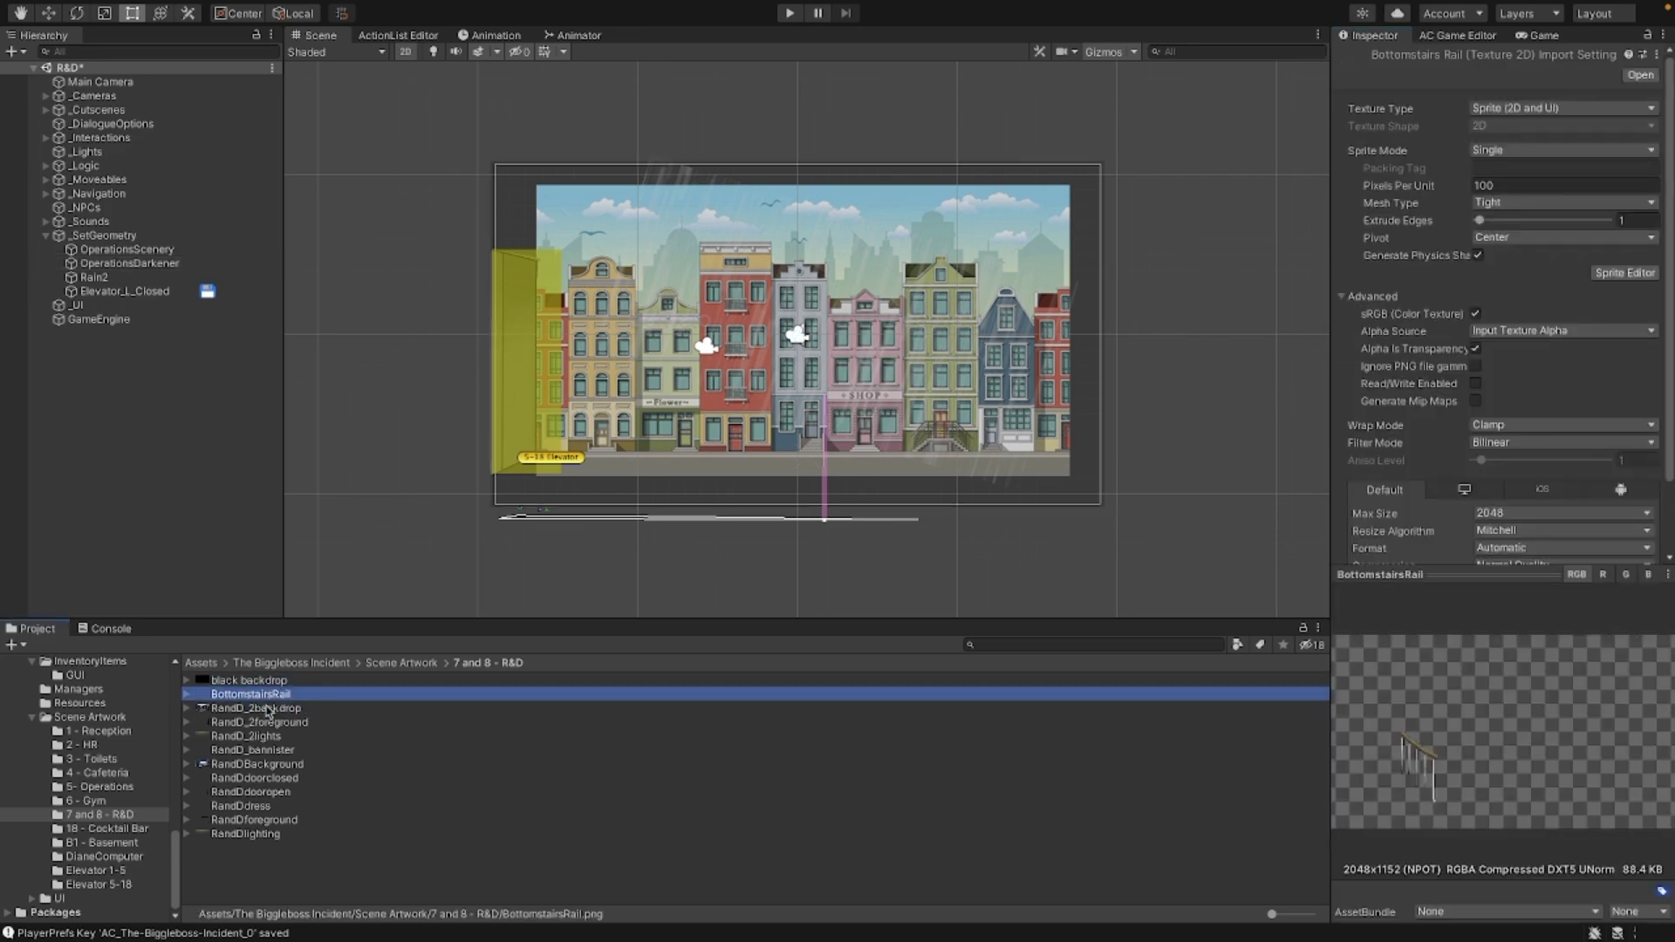
{"action": "left_click", "coordinate": [264, 722]}
{"action": "left_click", "coordinate": [237, 710]}
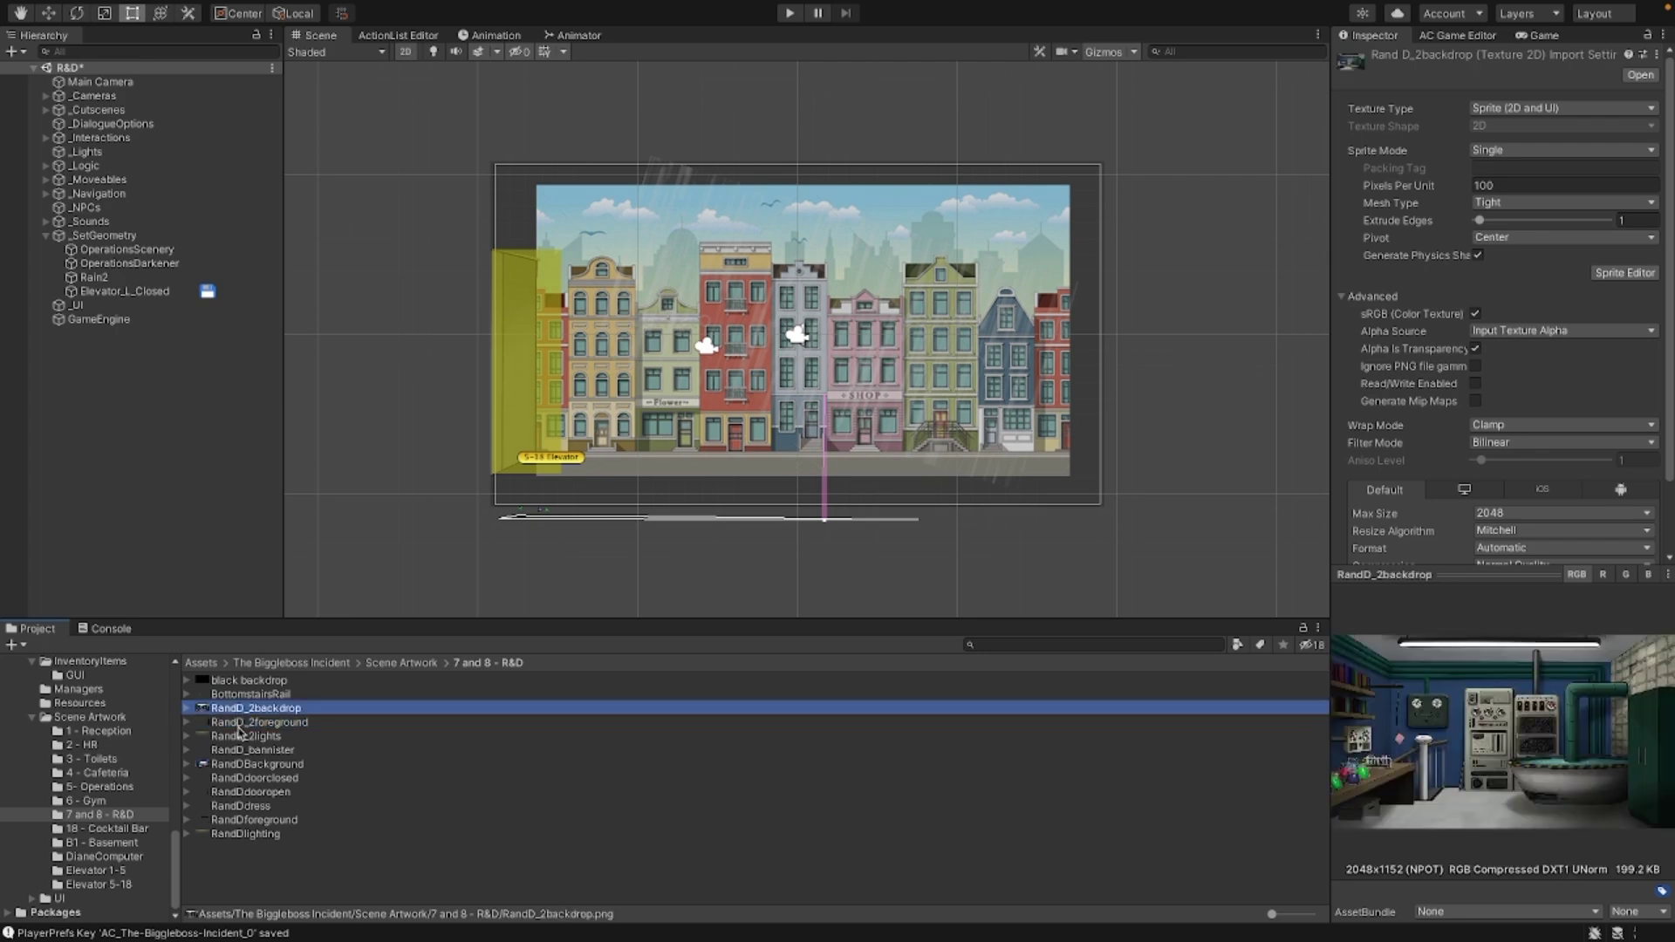
{"action": "left_click", "coordinate": [235, 765]}
{"action": "left_click_drag", "start_coordinate": [161, 520], "coordinate": [114, 236]}
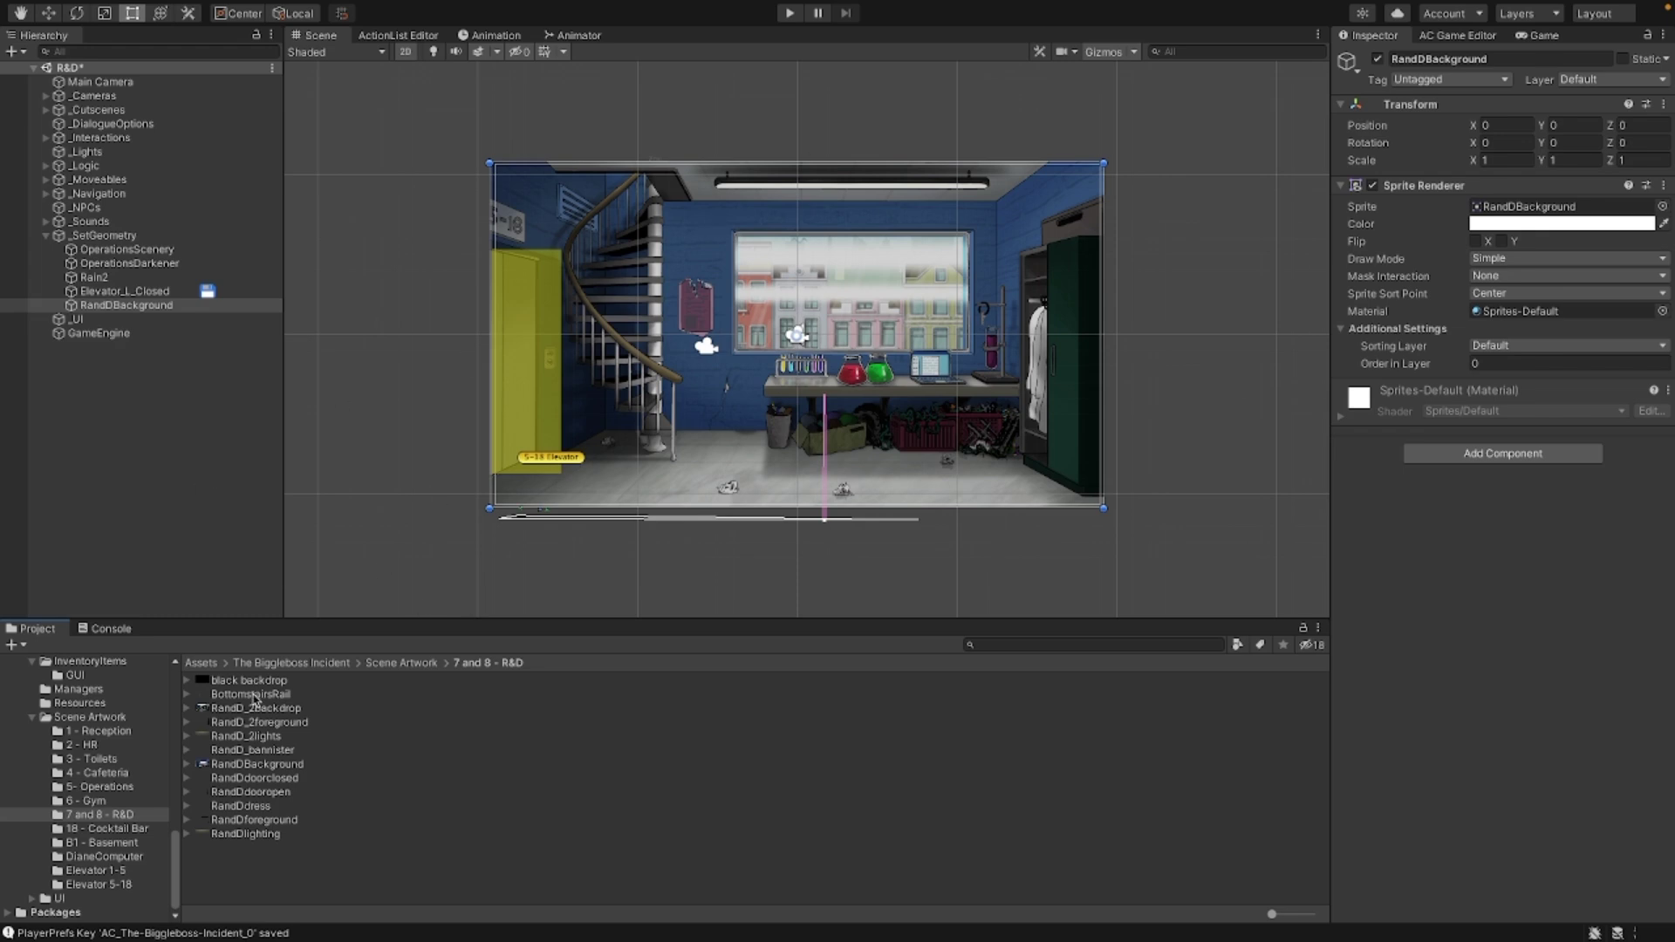
{"action": "left_click", "coordinate": [1488, 362]}
{"action": "scroll", "coordinate": [418, 366], "scroll_direction": "down", "scroll_amount": 1}
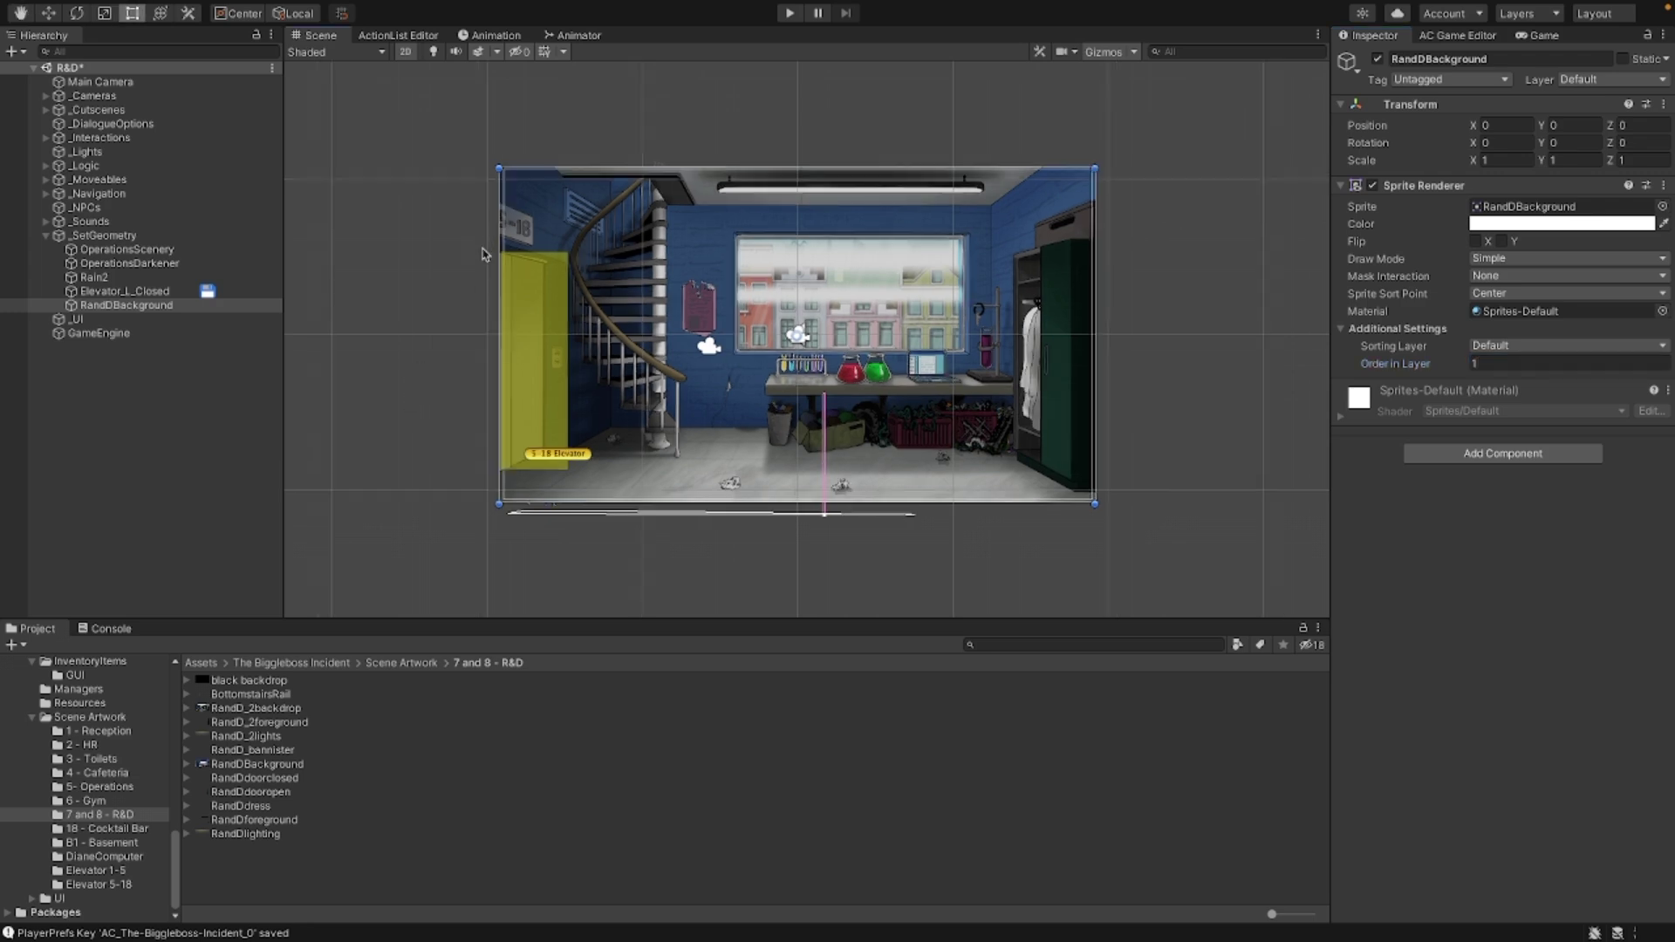
{"action": "left_click", "coordinate": [484, 292]}
Step: Find the closed-door artwork, add the RandDdoorclosed sprite under _SetGeometry and set its Order in Layer to 1
{"action": "mouse_move", "coordinate": [452, 265]}
{"action": "middle_mouse_down"}
{"action": "mouse_move", "coordinate": [449, 378]}
{"action": "mouse_move", "coordinate": [462, 285]}
{"action": "middle_mouse_up"}
{"action": "left_click", "coordinate": [242, 835]}
{"action": "left_click", "coordinate": [243, 806]}
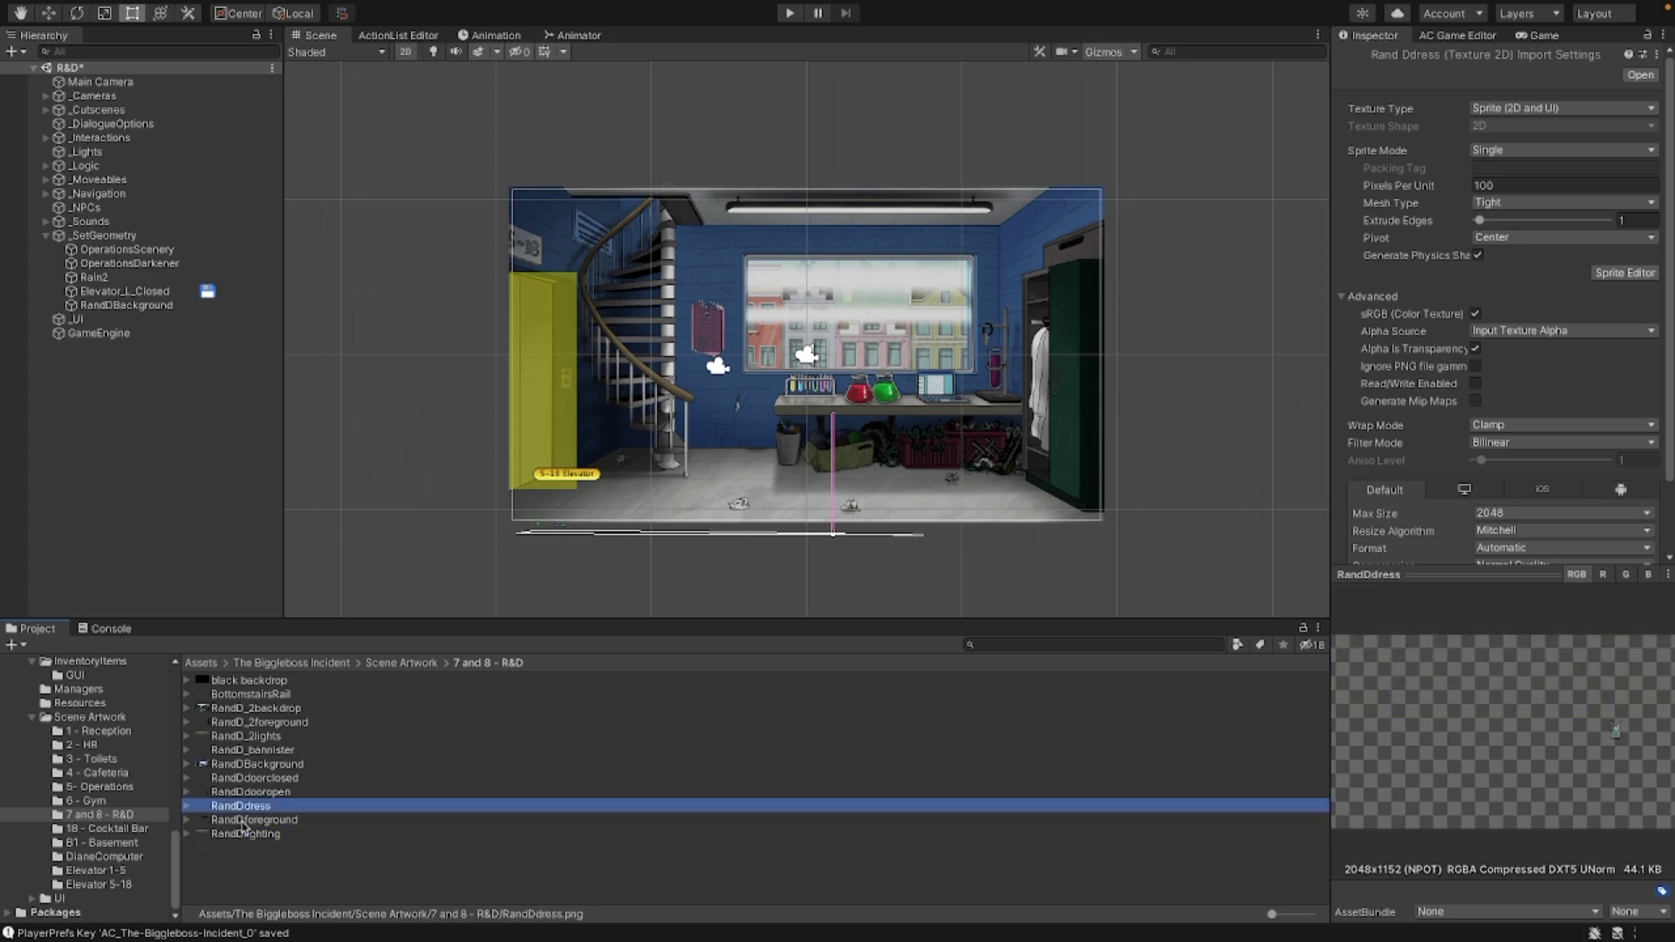
{"action": "left_click", "coordinate": [243, 793]}
{"action": "left_click", "coordinate": [244, 778]}
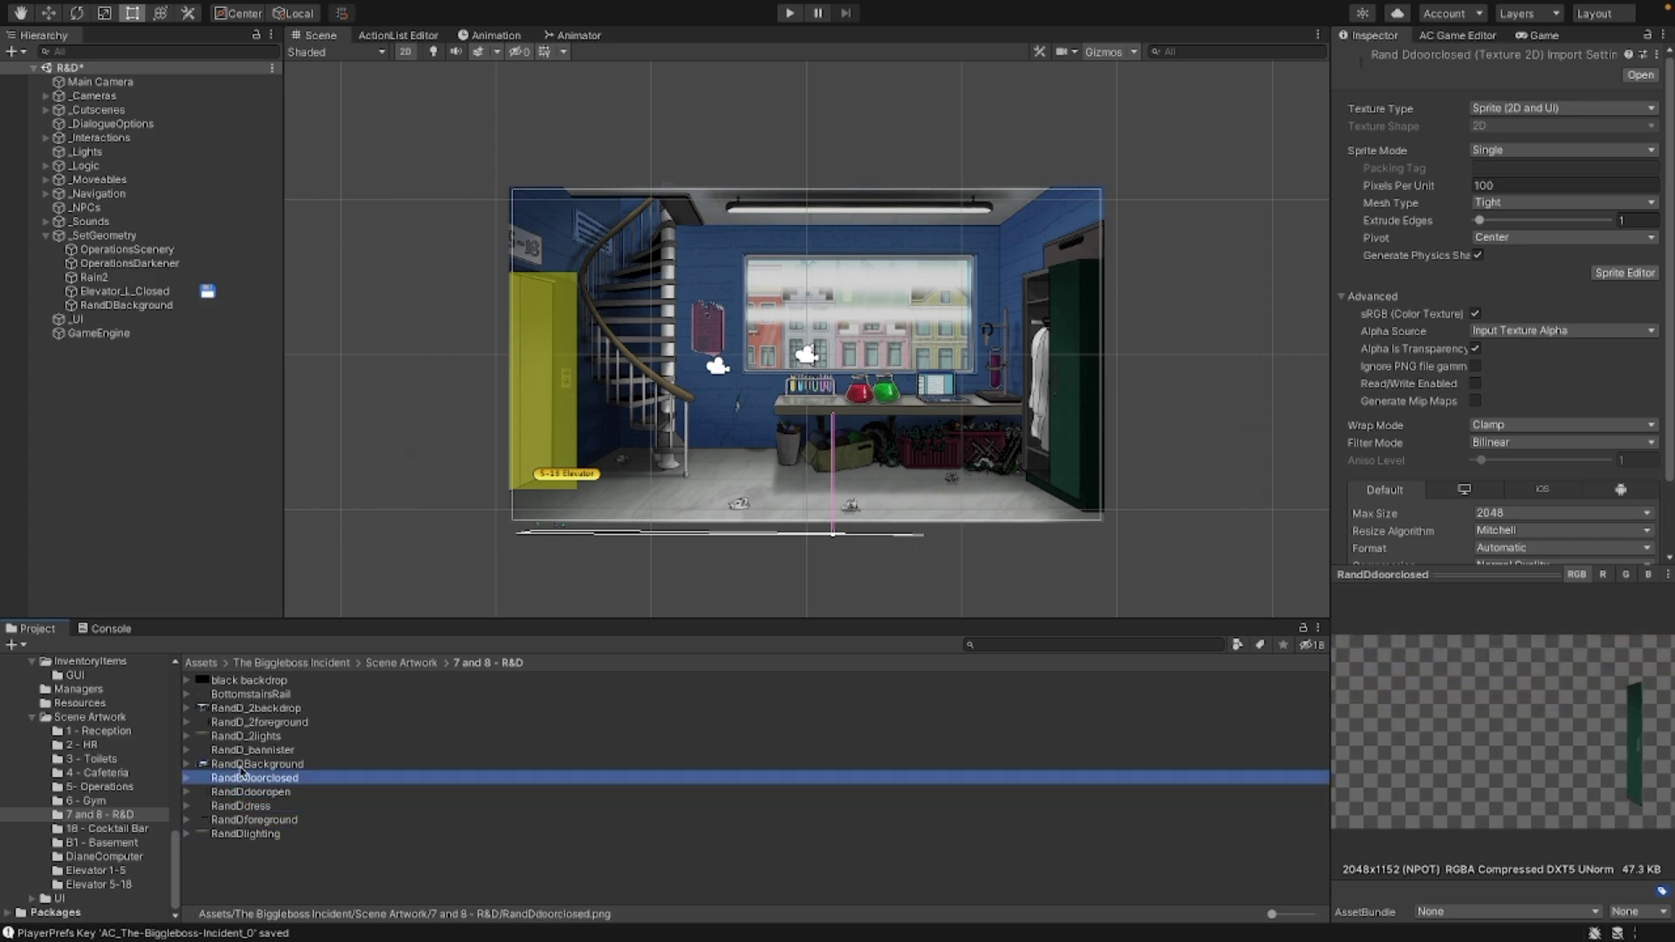
{"action": "left_click", "coordinate": [243, 765]}
{"action": "left_click", "coordinate": [246, 779]}
{"action": "left_click_drag", "start_coordinate": [240, 734], "coordinate": [100, 237]}
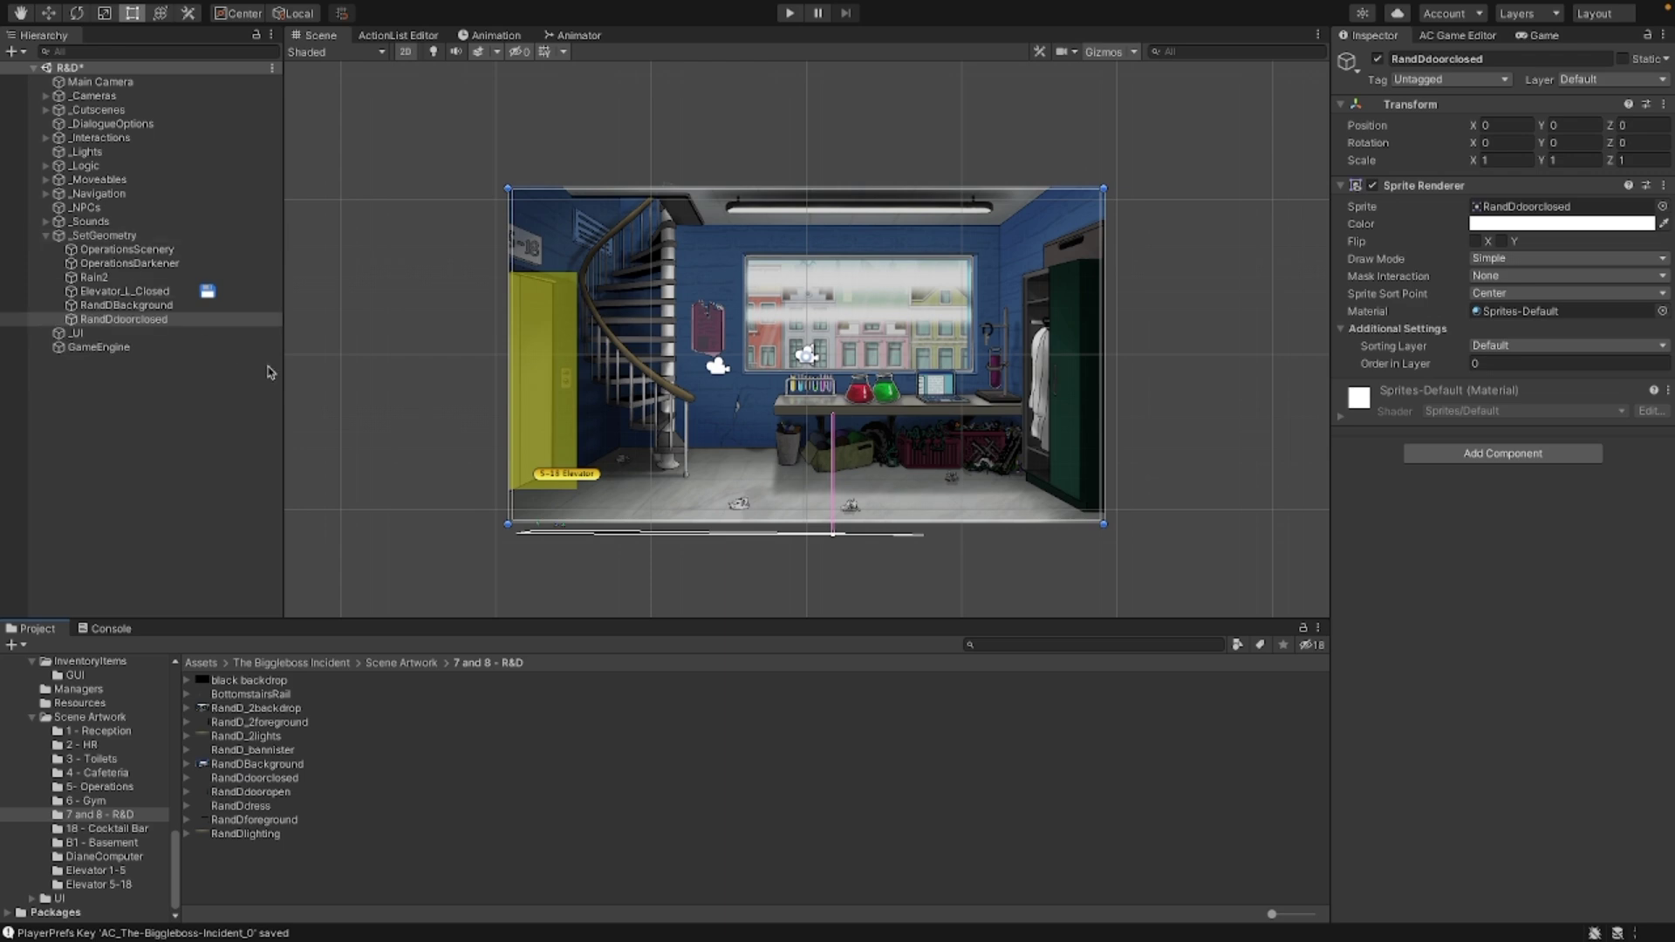
{"action": "left_click", "coordinate": [1476, 361]}
{"action": "type", "text": "1"}
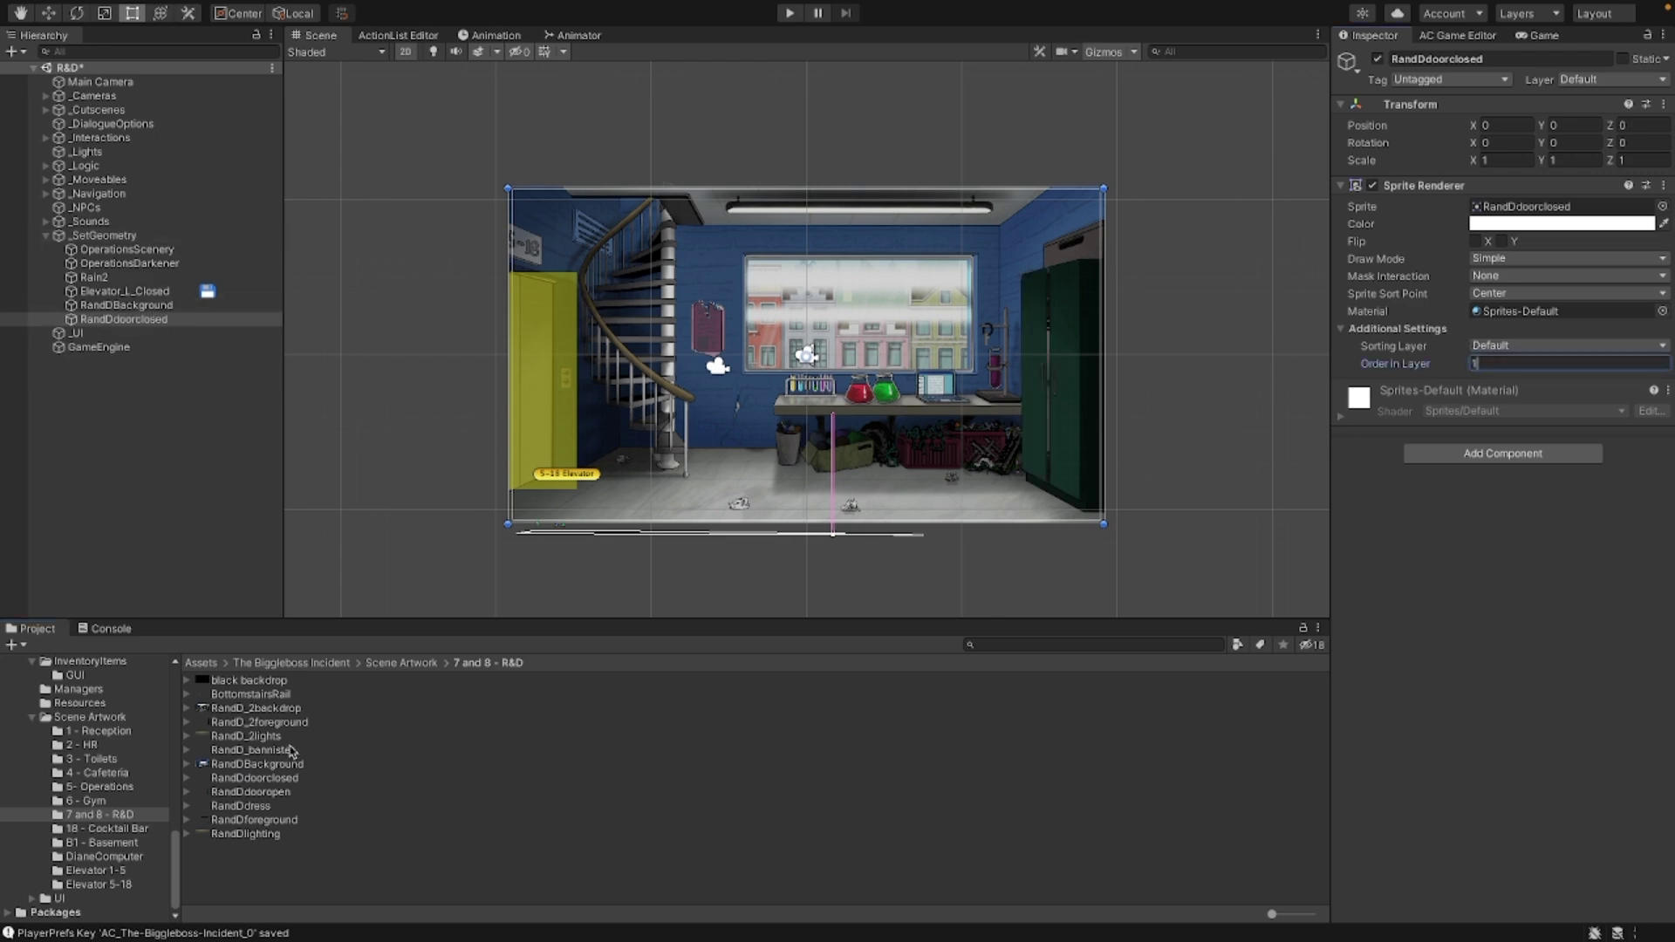
Step: Add the RandDforeground sprite under _SetGeometry and set its Order in Layer to 200
{"action": "left_click", "coordinate": [255, 819]}
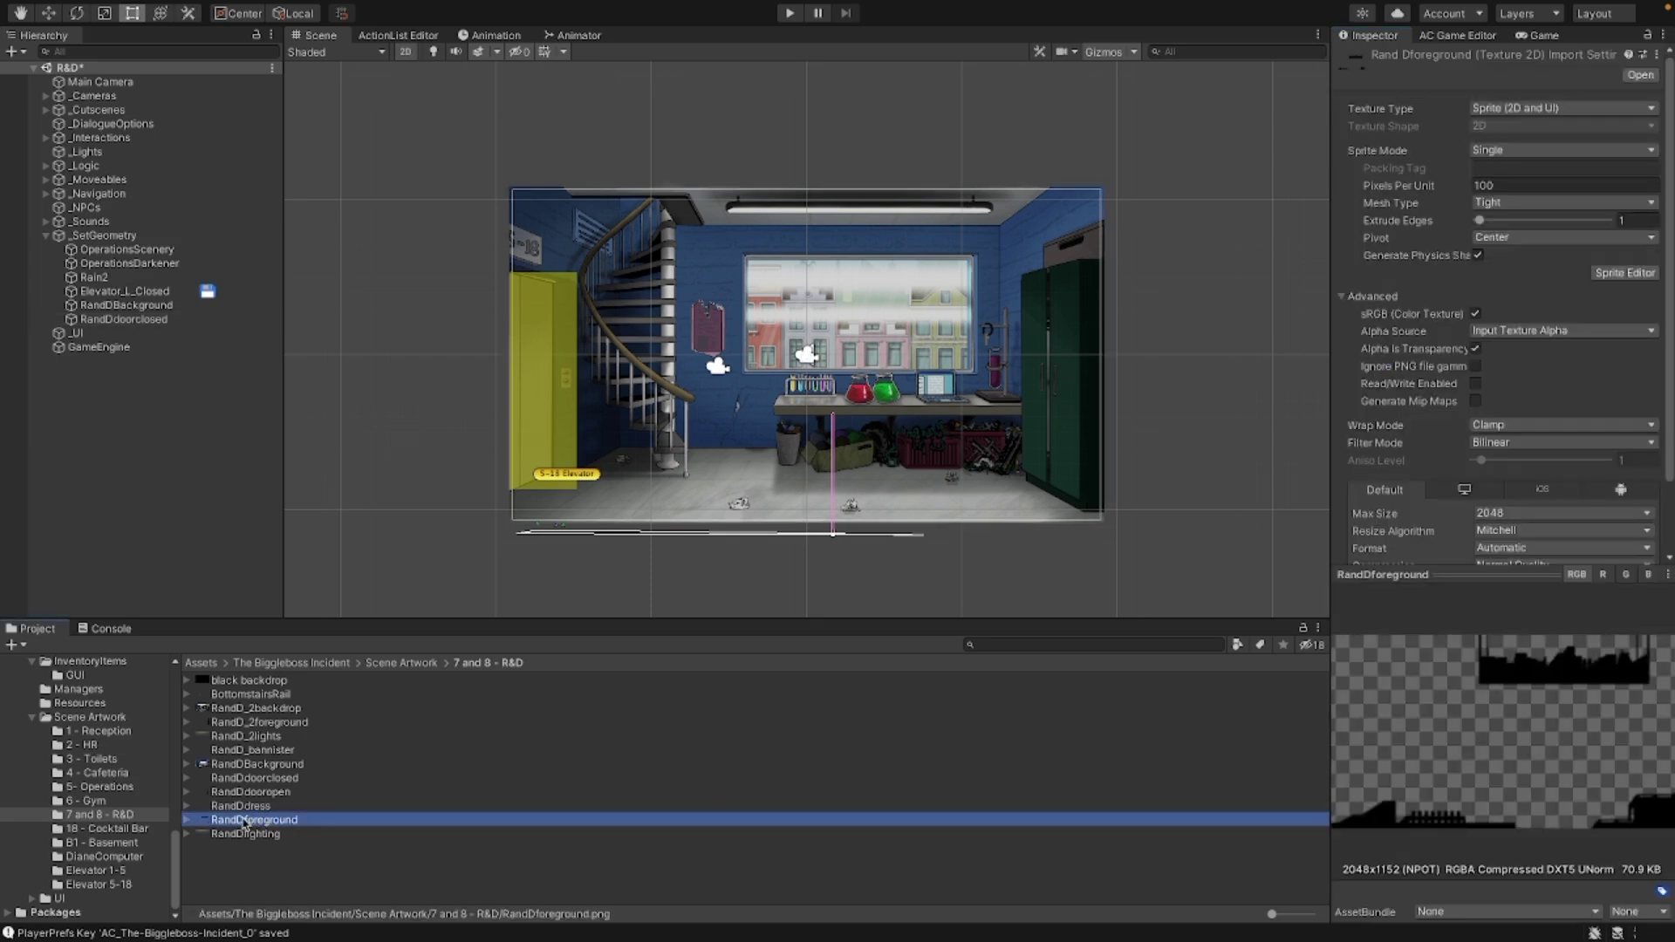
{"action": "left_click_drag", "start_coordinate": [245, 823], "coordinate": [131, 238]}
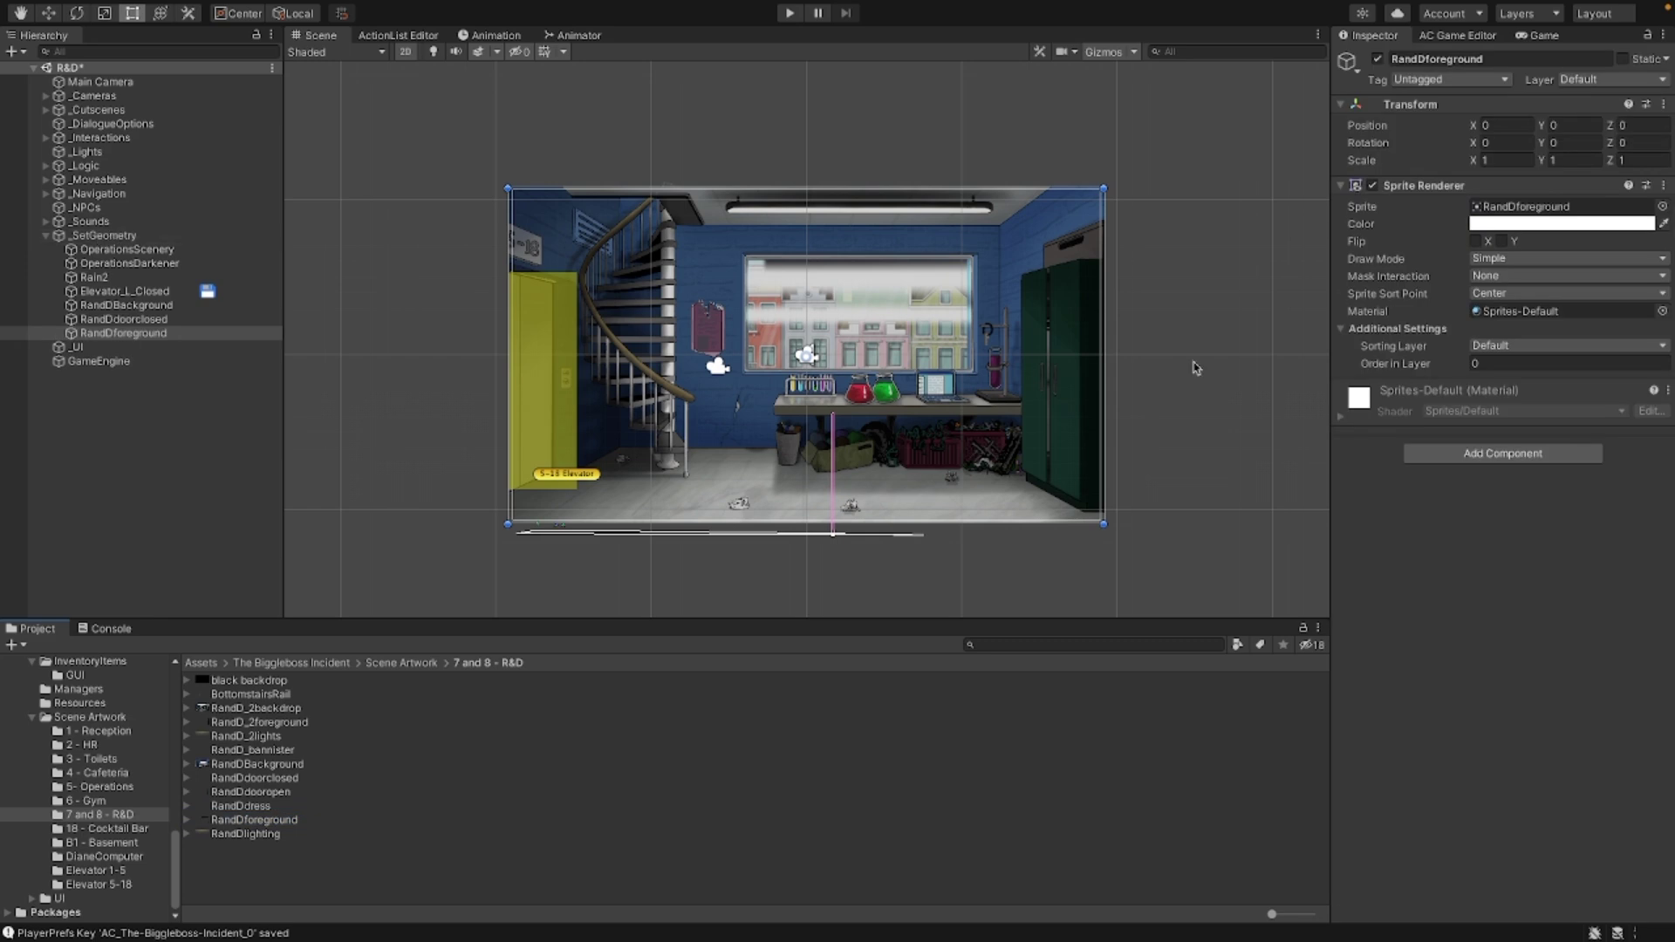
{"action": "left_click", "coordinate": [1496, 363]}
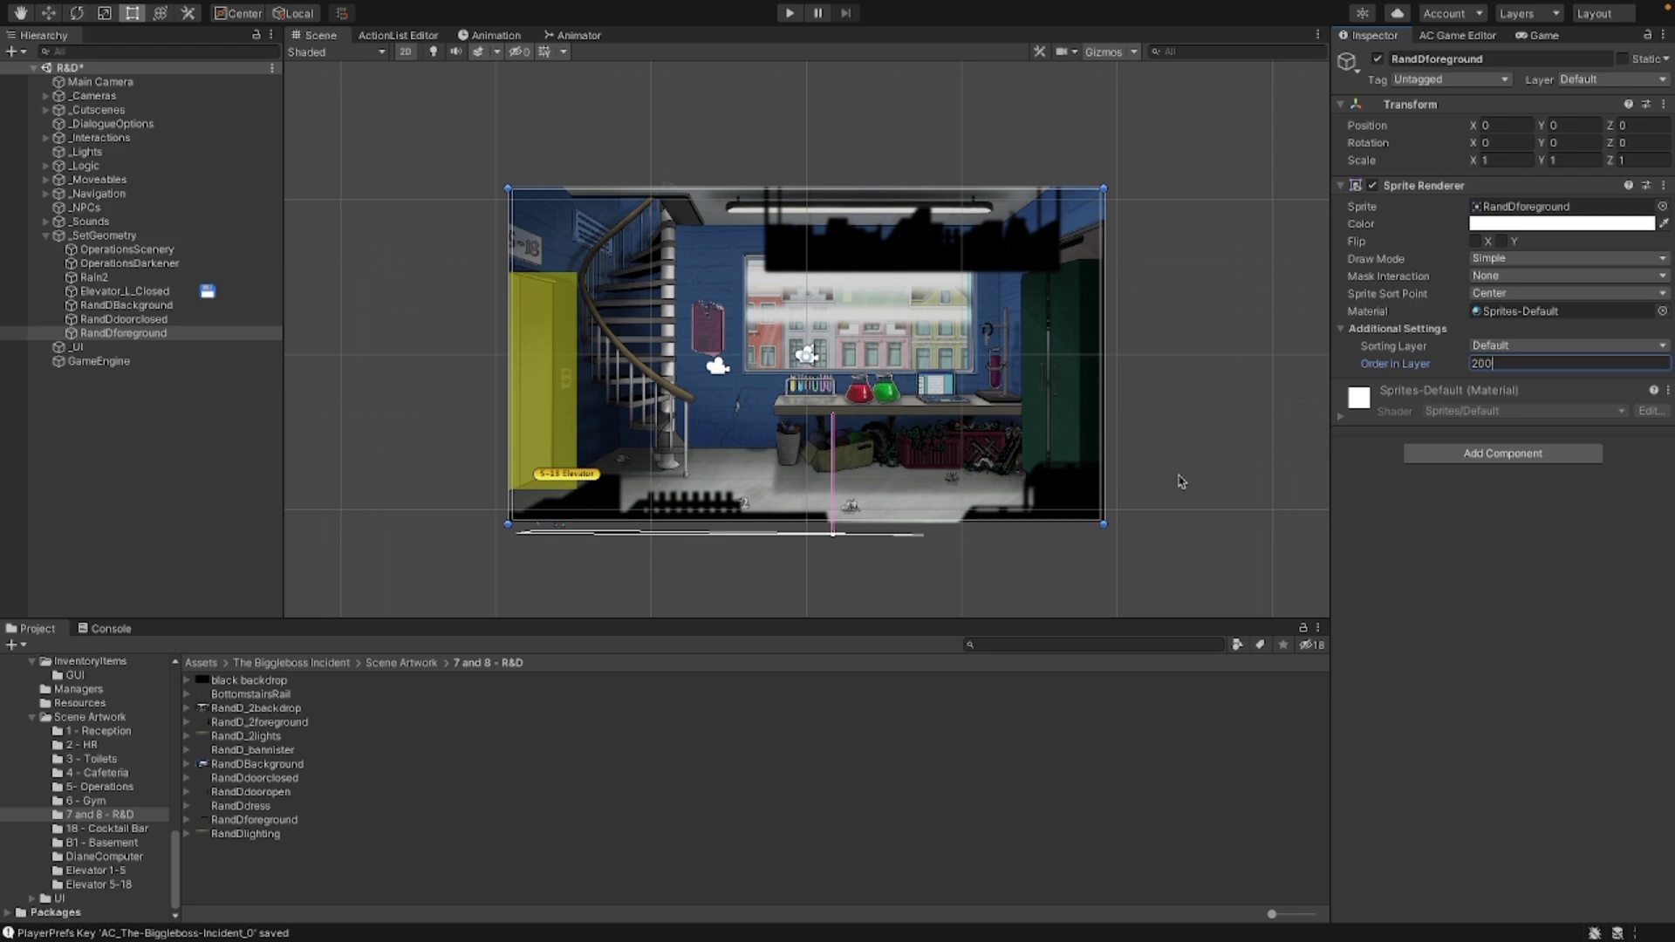
Step: Add the RandDlighting sprite under _SetGeometry and set its Order in Layer to 100
{"action": "left_click", "coordinate": [226, 834]}
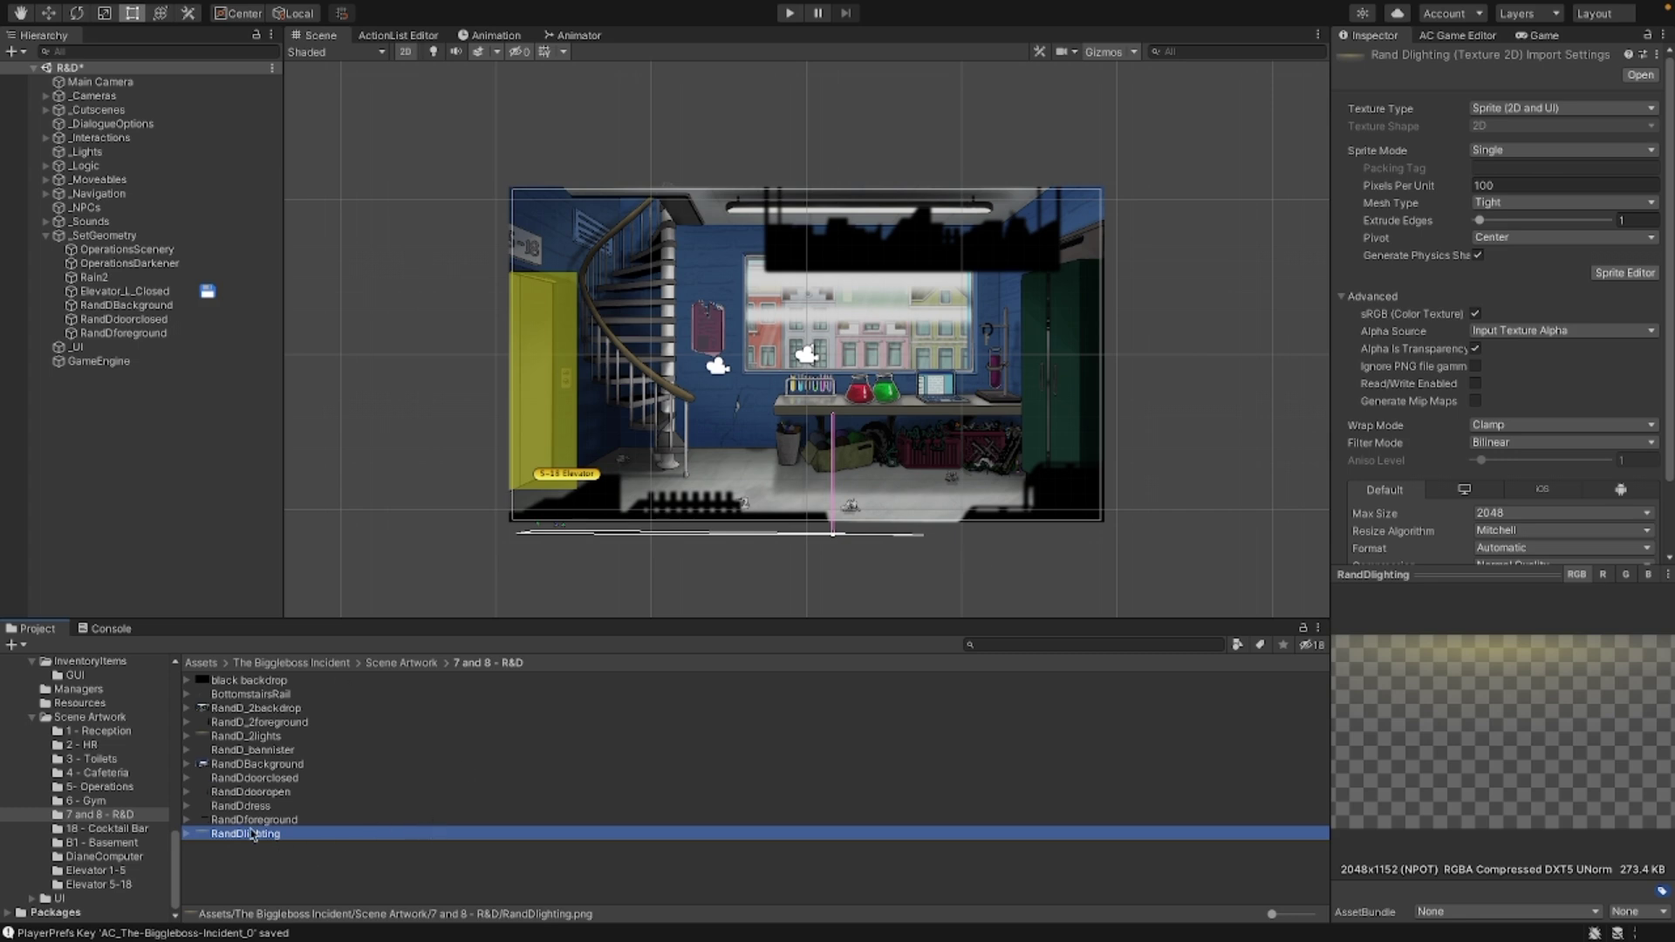
{"action": "left_click_drag", "start_coordinate": [252, 835], "coordinate": [94, 236]}
{"action": "left_click", "coordinate": [1549, 363]}
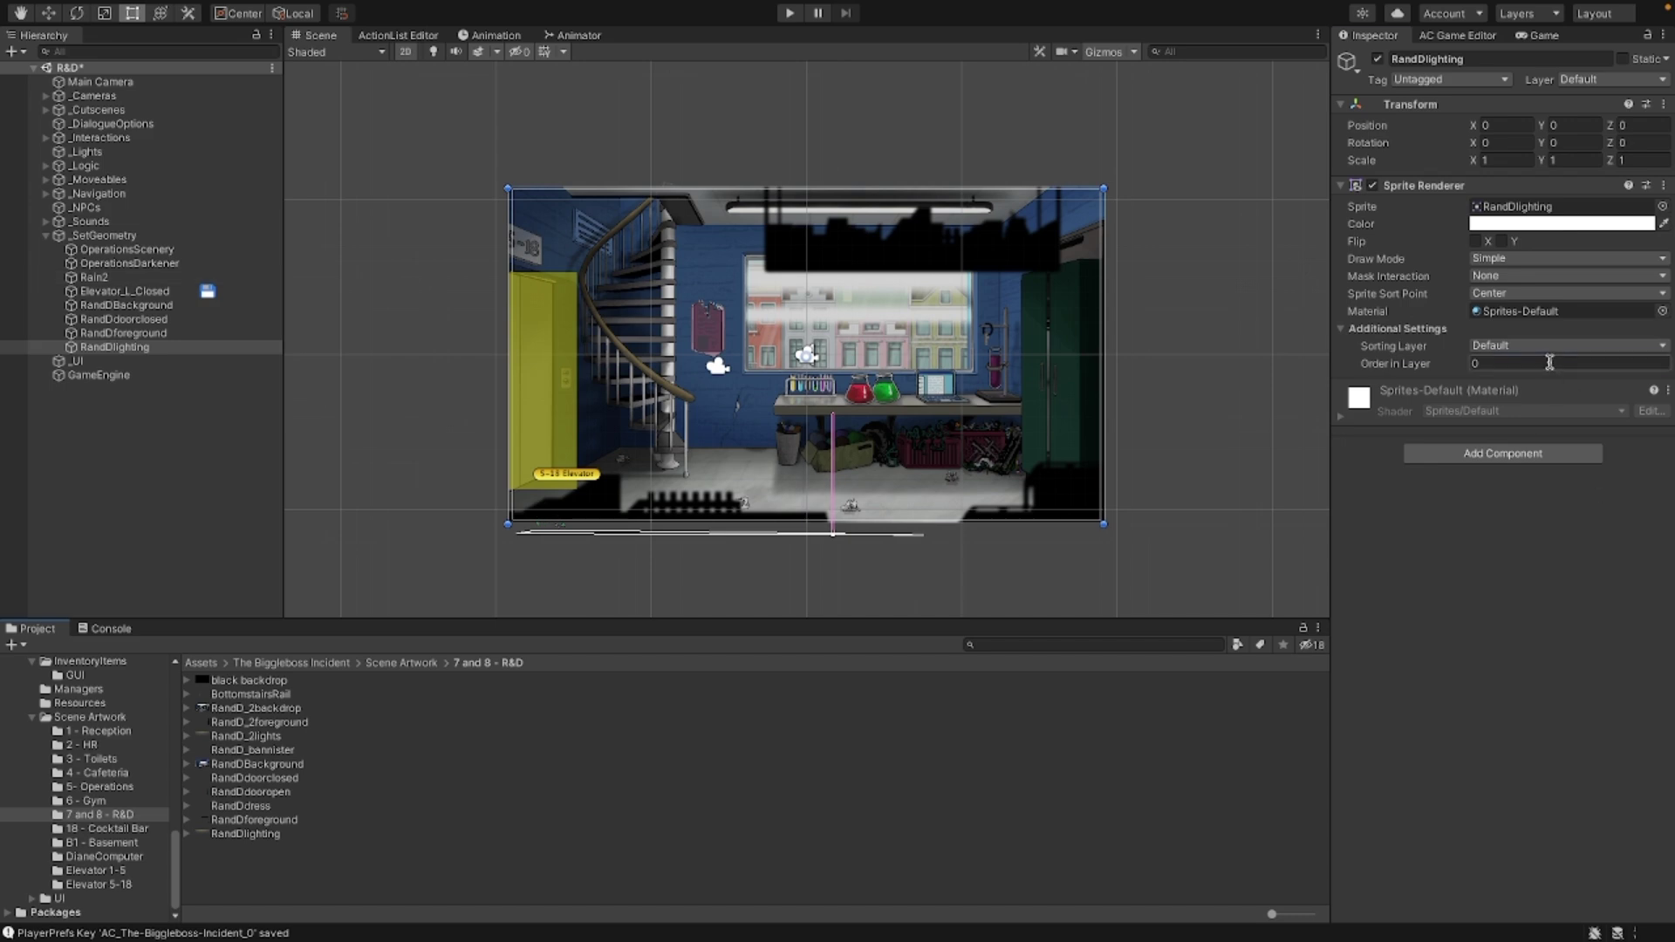
{"action": "type", "text": "100"}
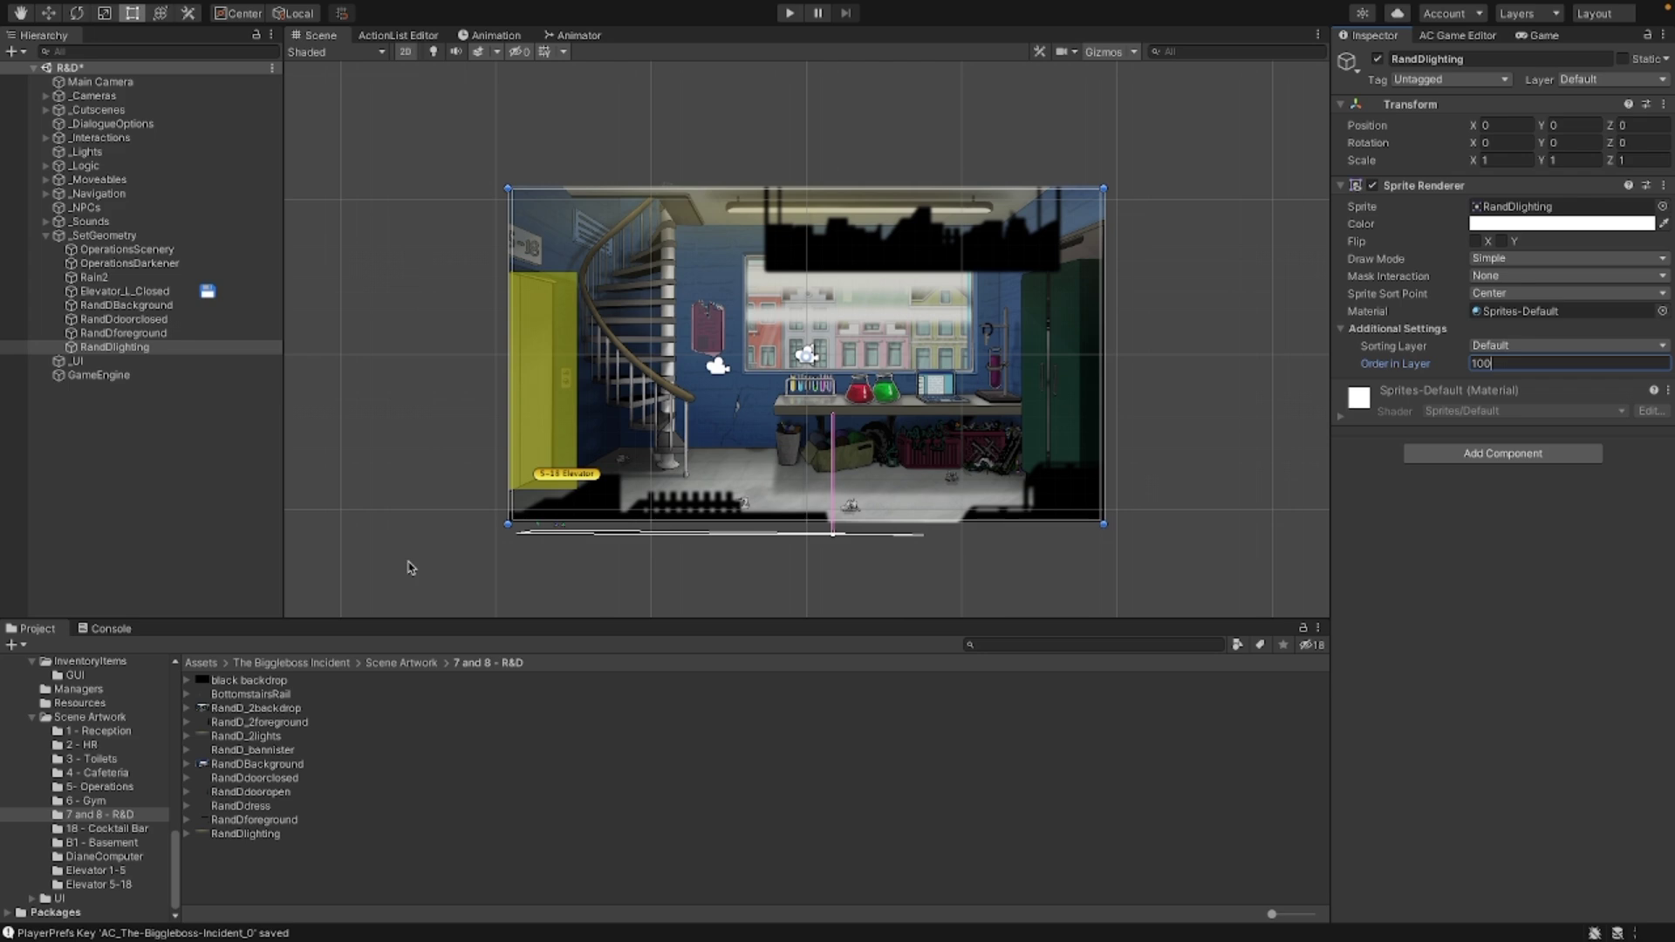
Step: Play-test the R&D scene by walking the character across the floor and over to the spiral staircase, and exit play mode
{"action": "left_click", "coordinate": [789, 14]}
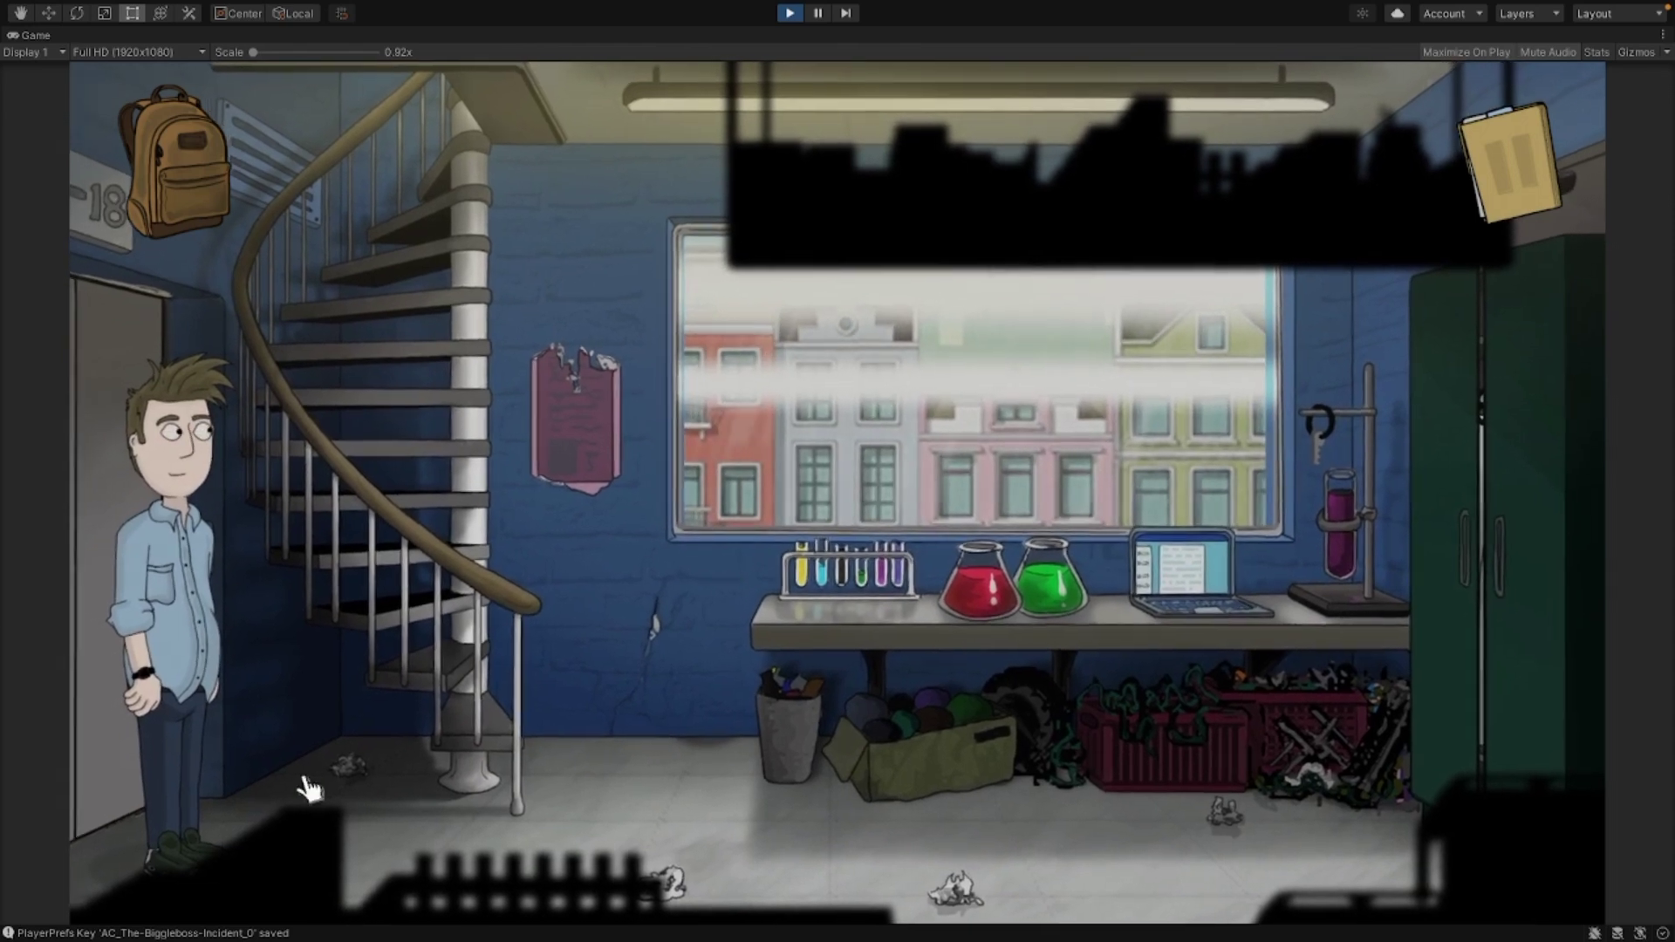
{"action": "left_click", "coordinate": [907, 894]}
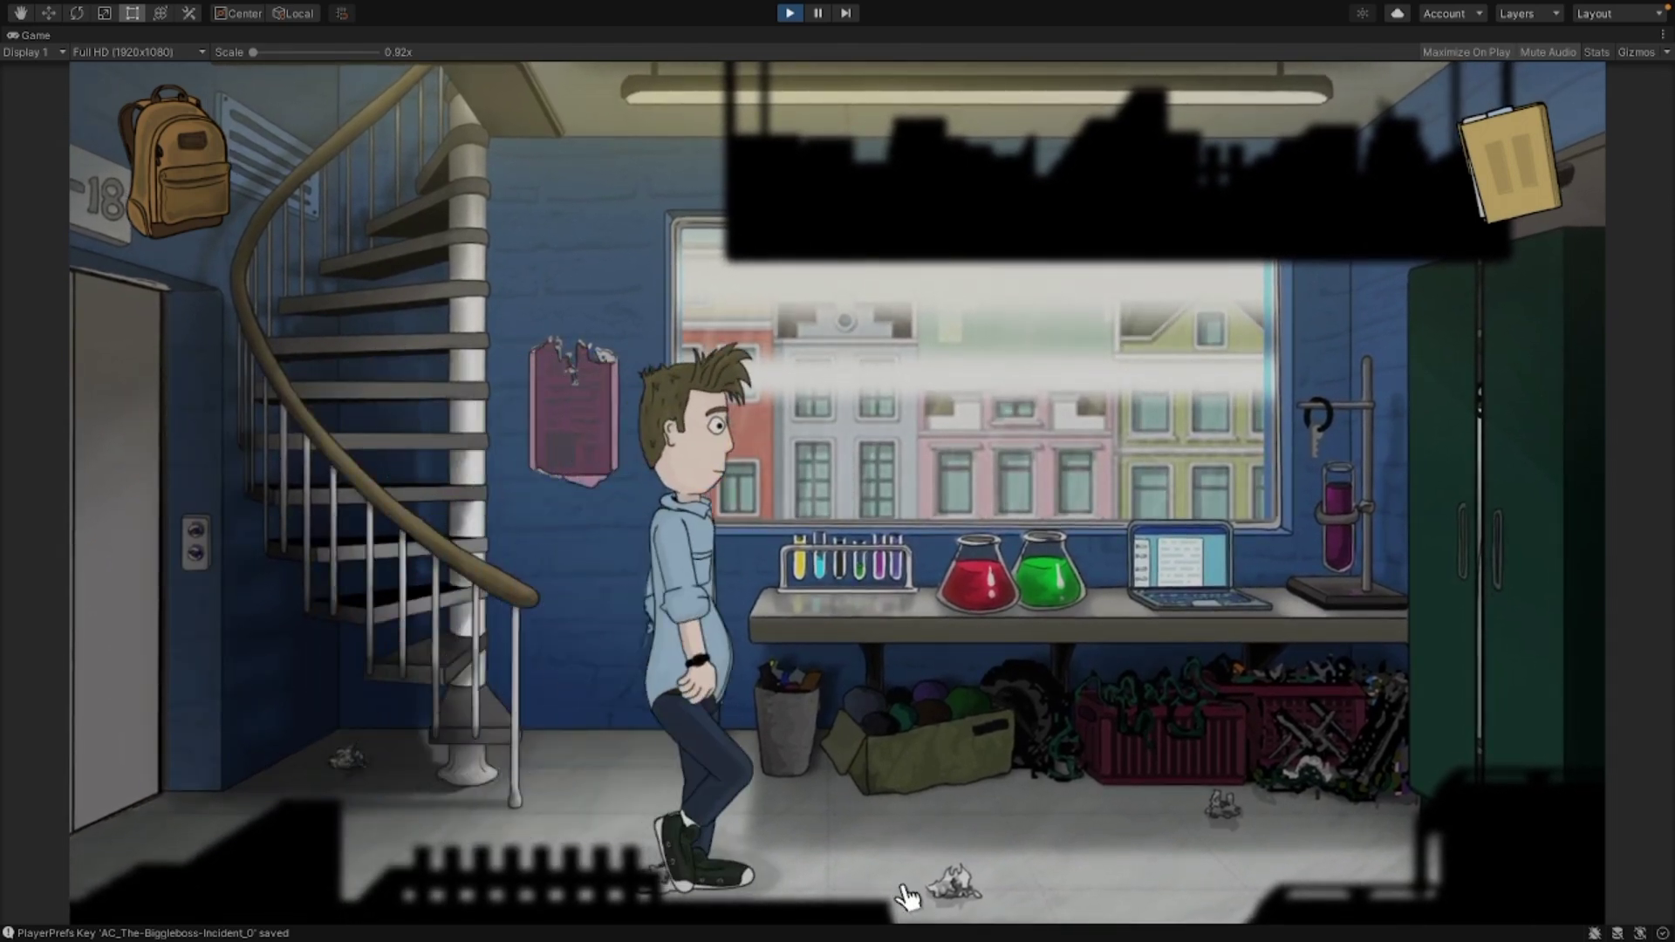
{"action": "left_click", "coordinate": [1090, 883]}
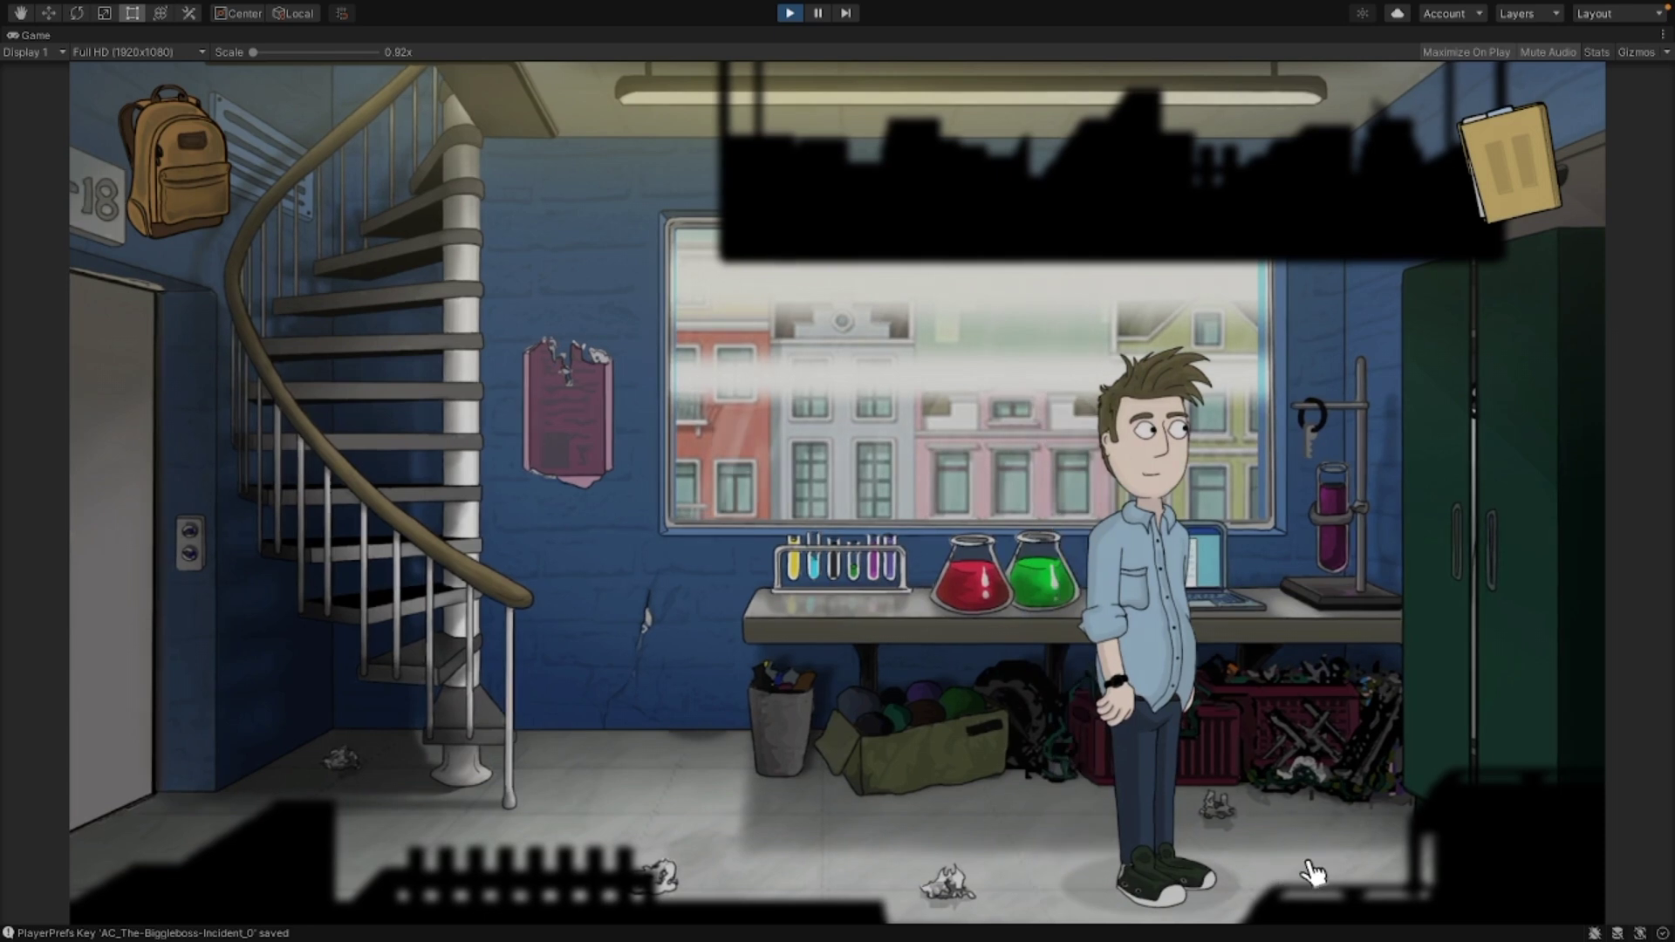
{"action": "left_click", "coordinate": [666, 872]}
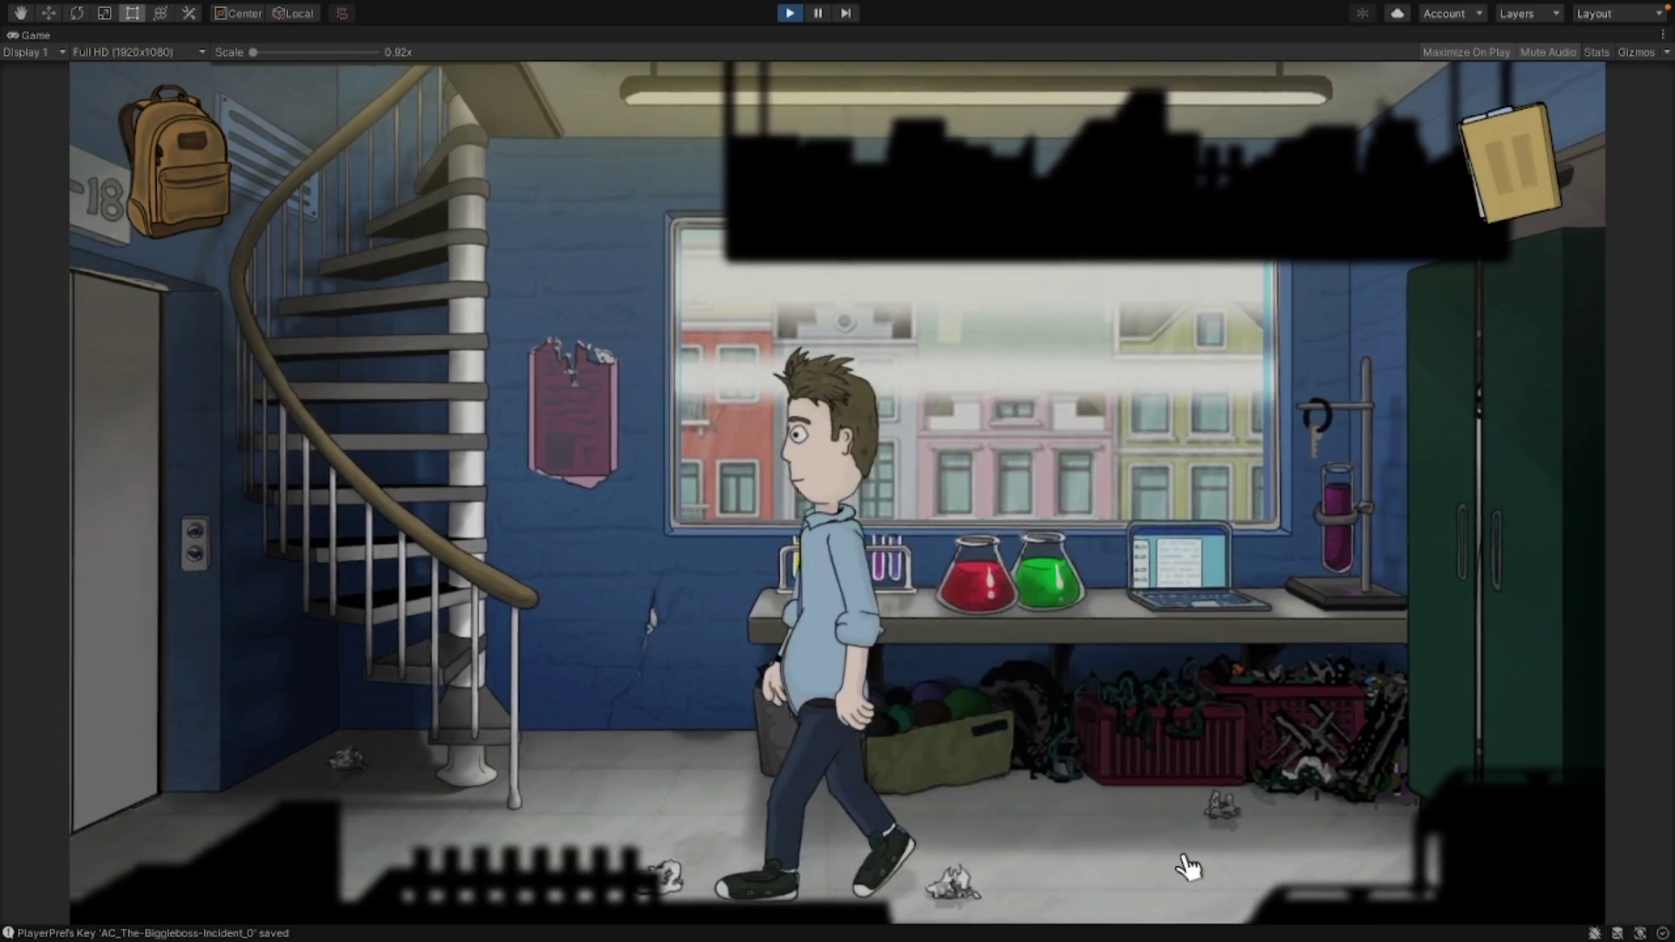
{"action": "left_click", "coordinate": [1186, 871]}
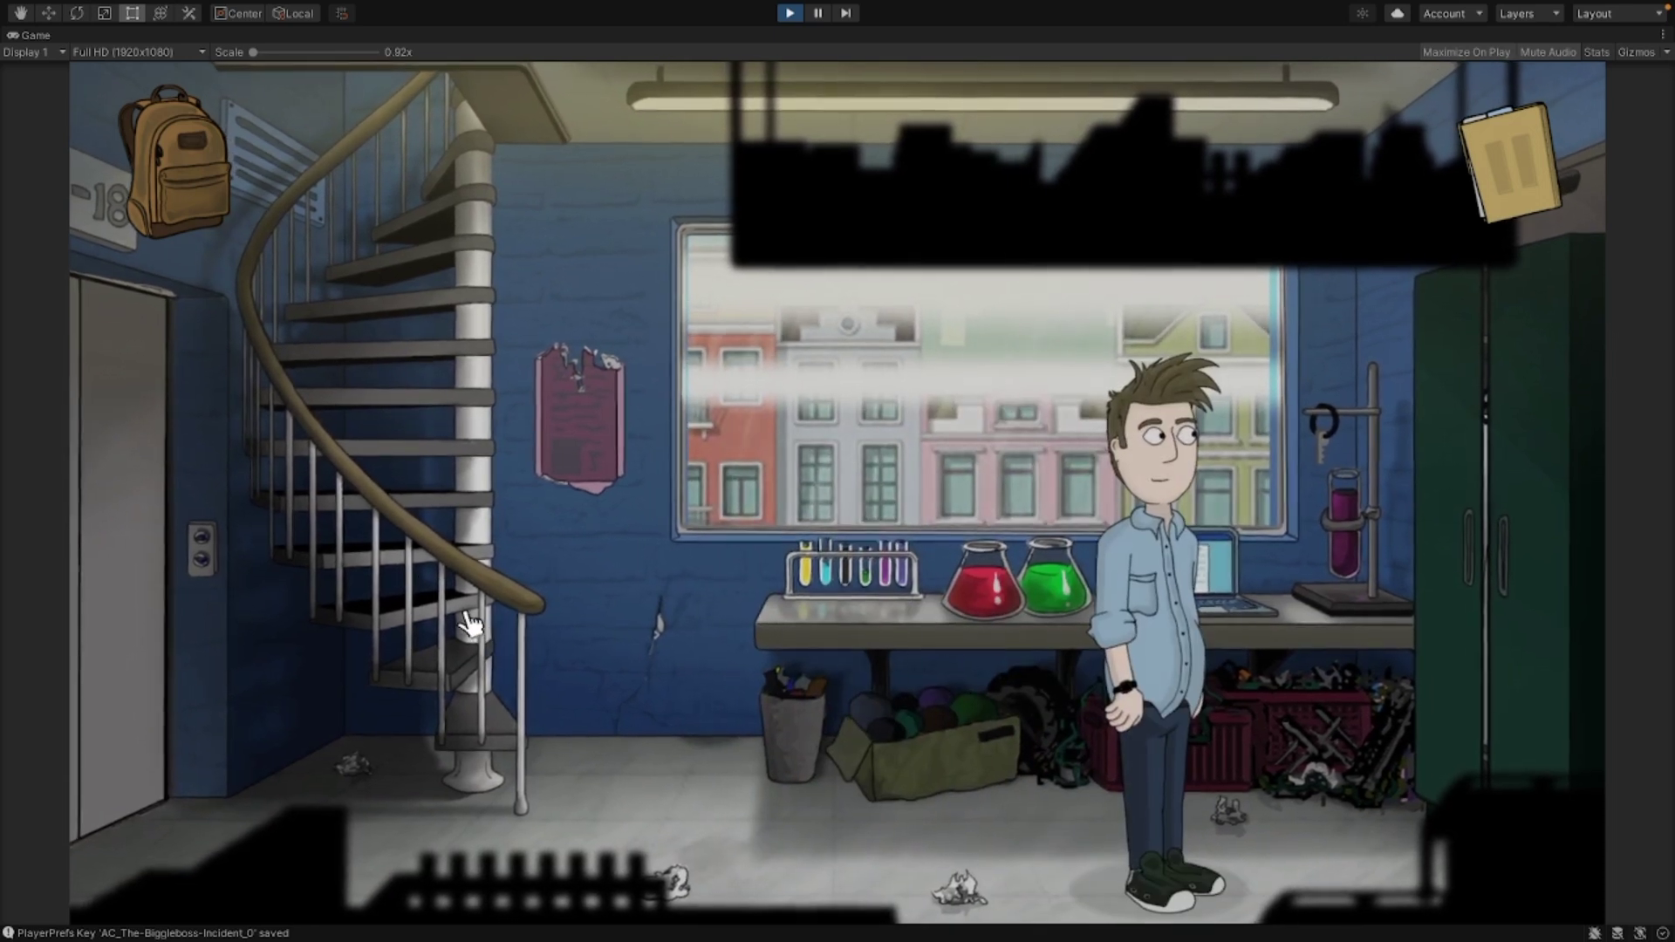
{"action": "left_click", "coordinate": [471, 624]}
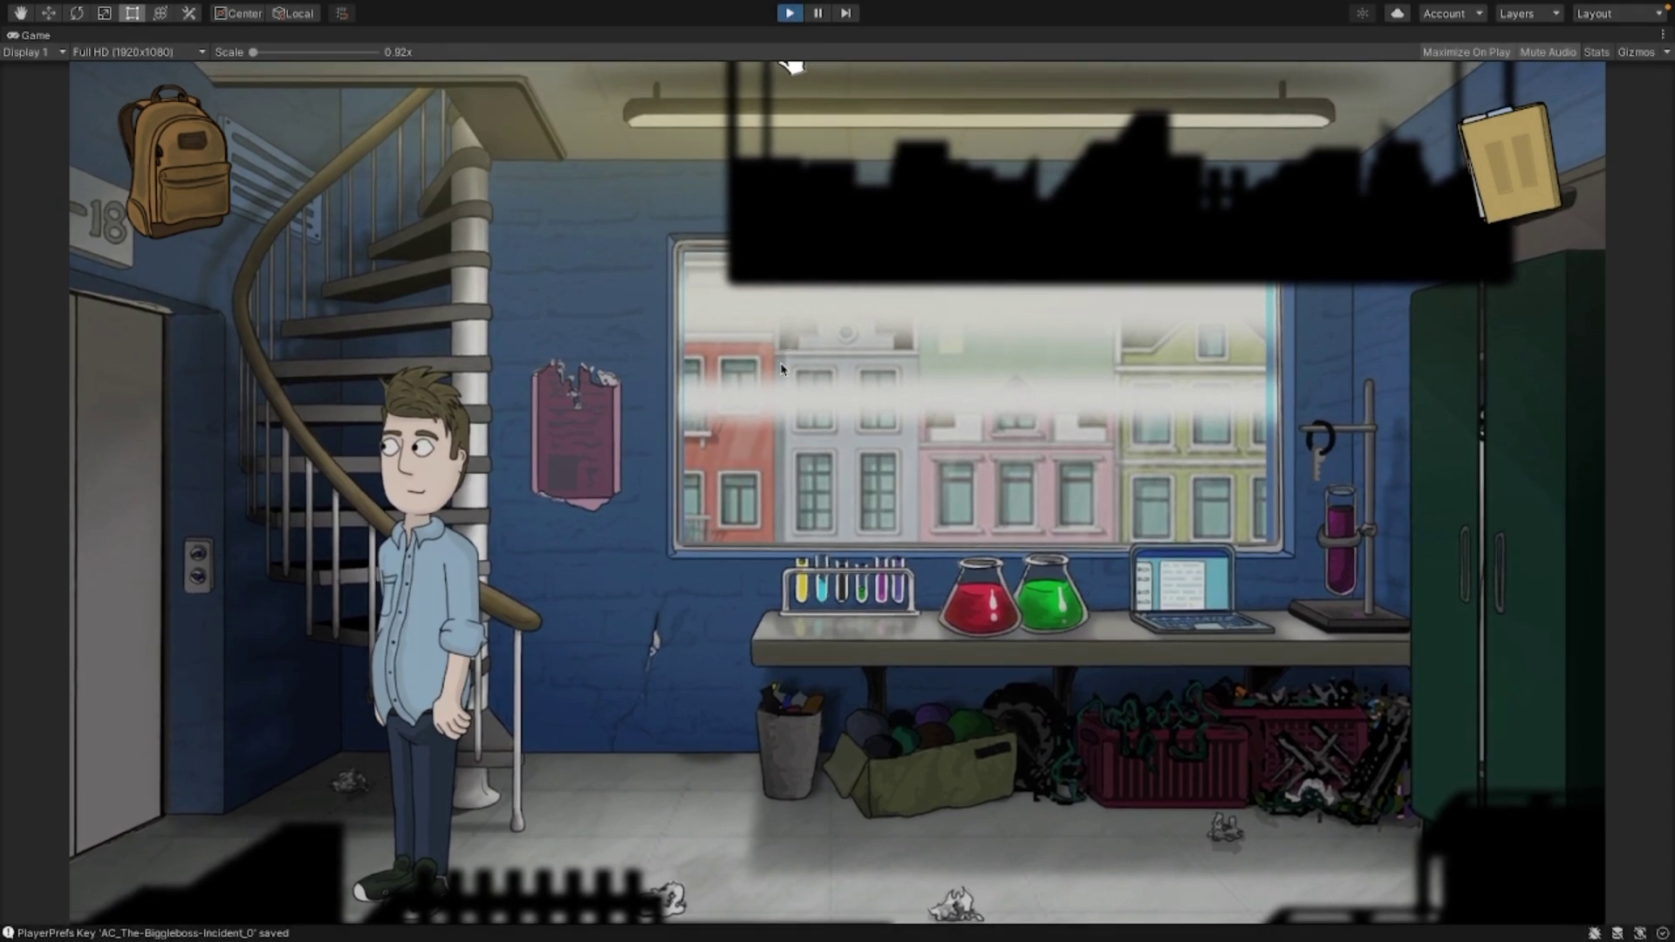
{"action": "key", "text": "ctrl+p"}
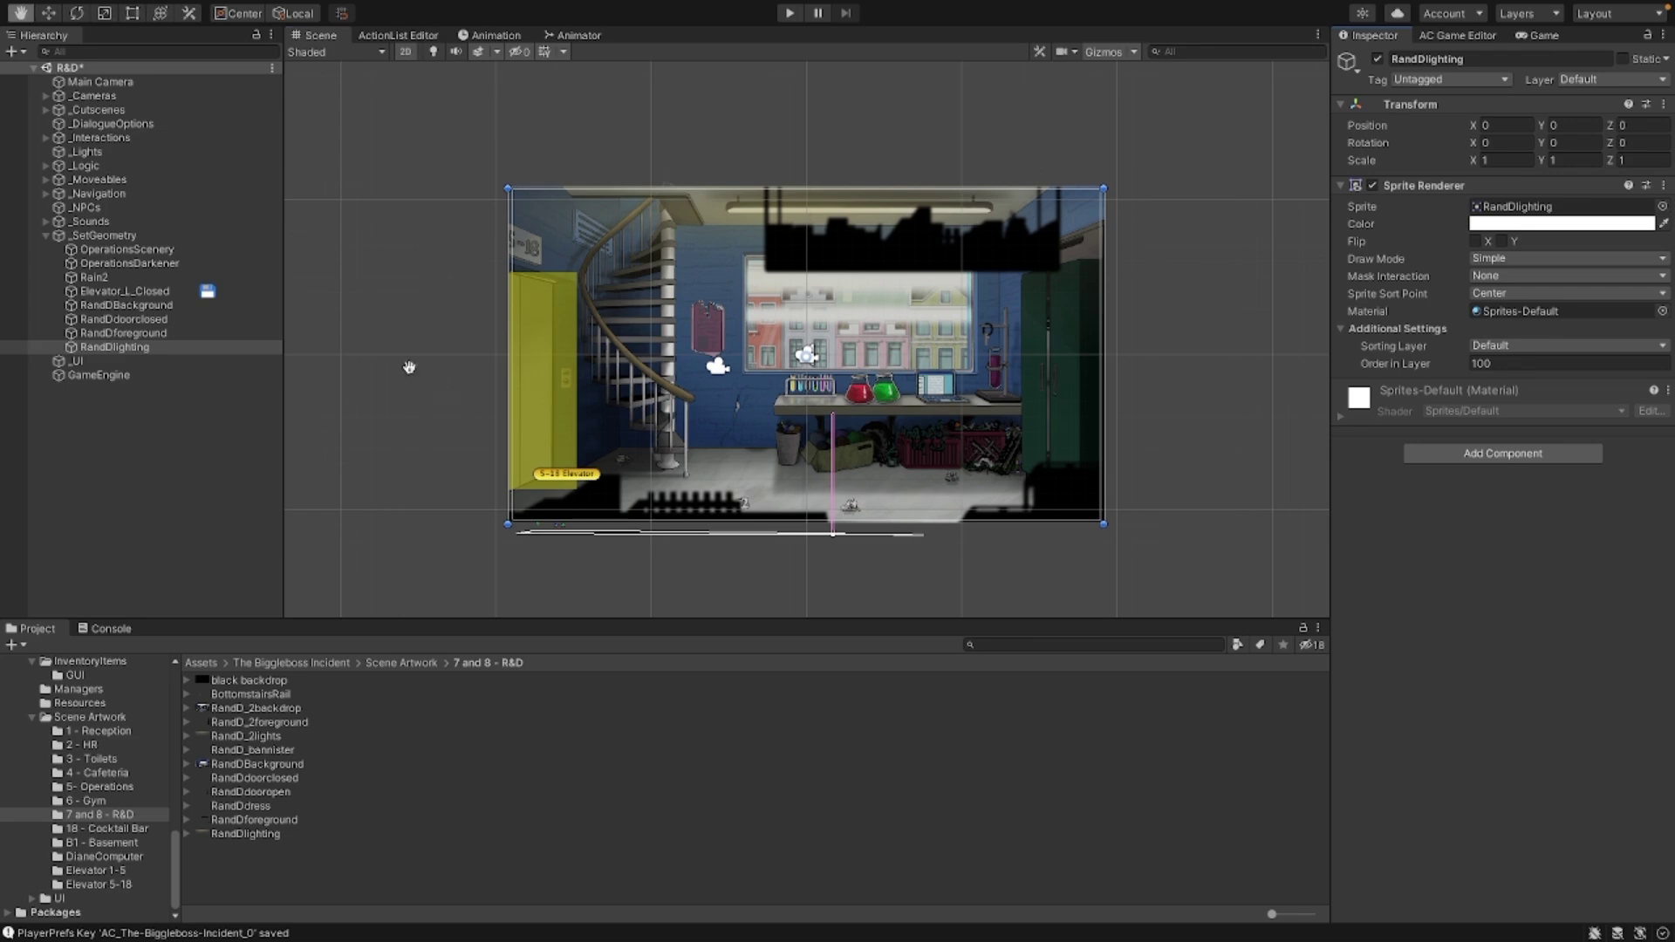
Step: Add the black backdrop sprite under _SetGeometry and stretch it to the room's width, extending above the ceiling, at a scale of about 2.01 by 2.11
{"action": "scroll", "coordinate": [405, 386], "scroll_direction": "down", "scroll_amount": 3}
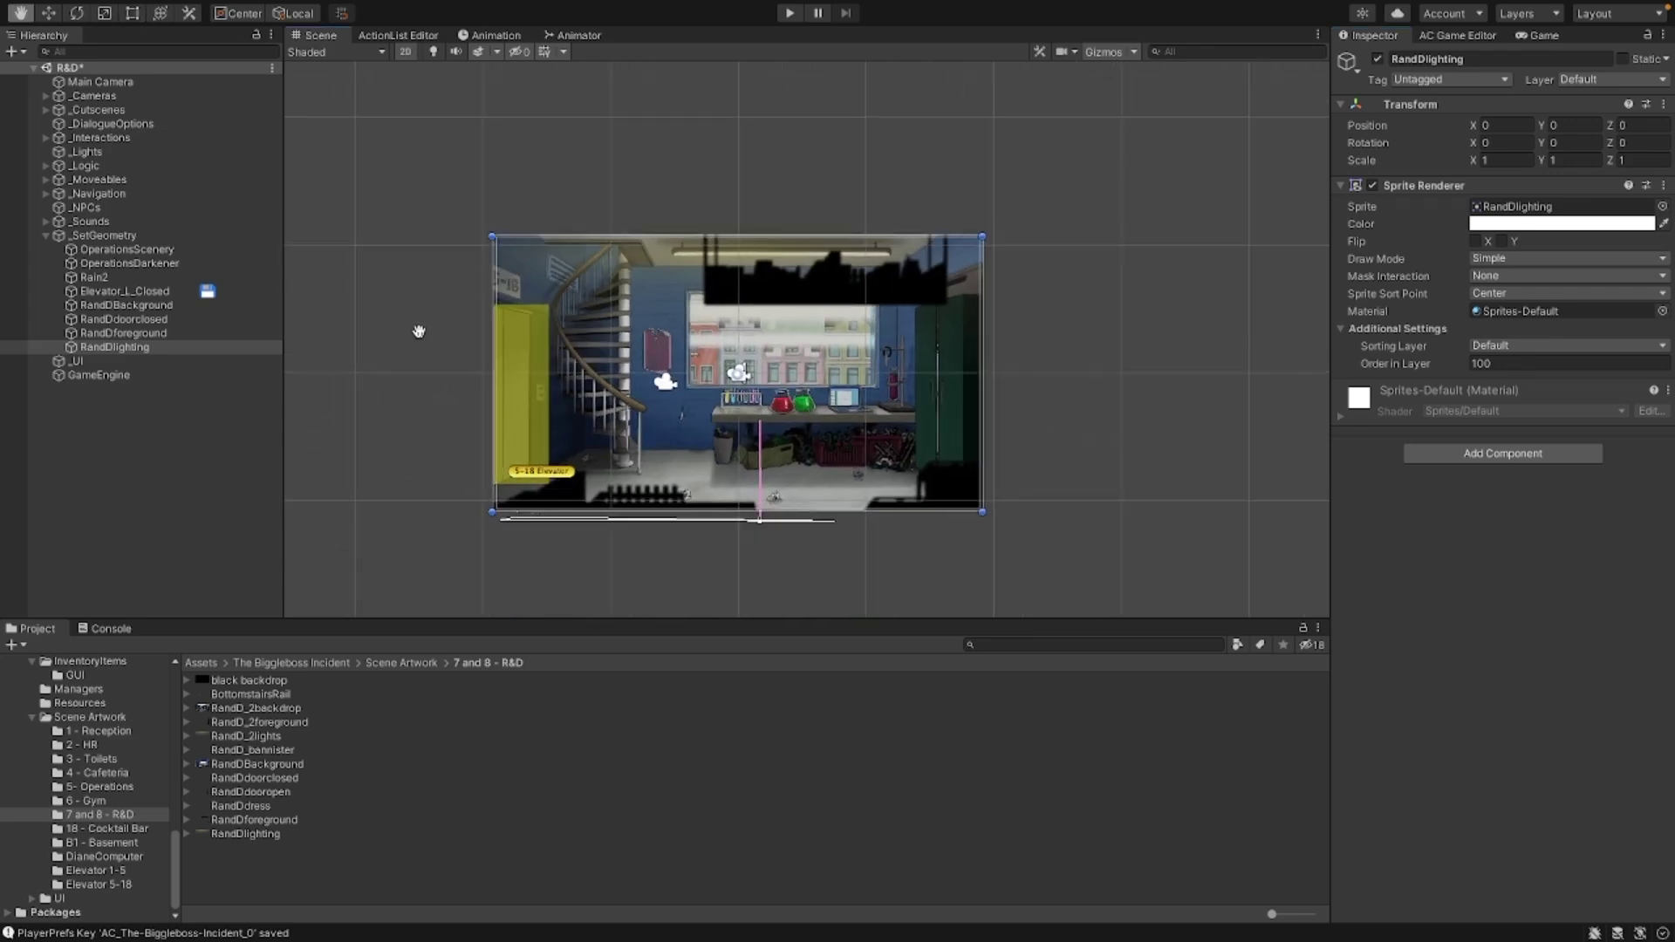
{"action": "middle_click_drag", "start_coordinate": [418, 329], "coordinate": [465, 397]}
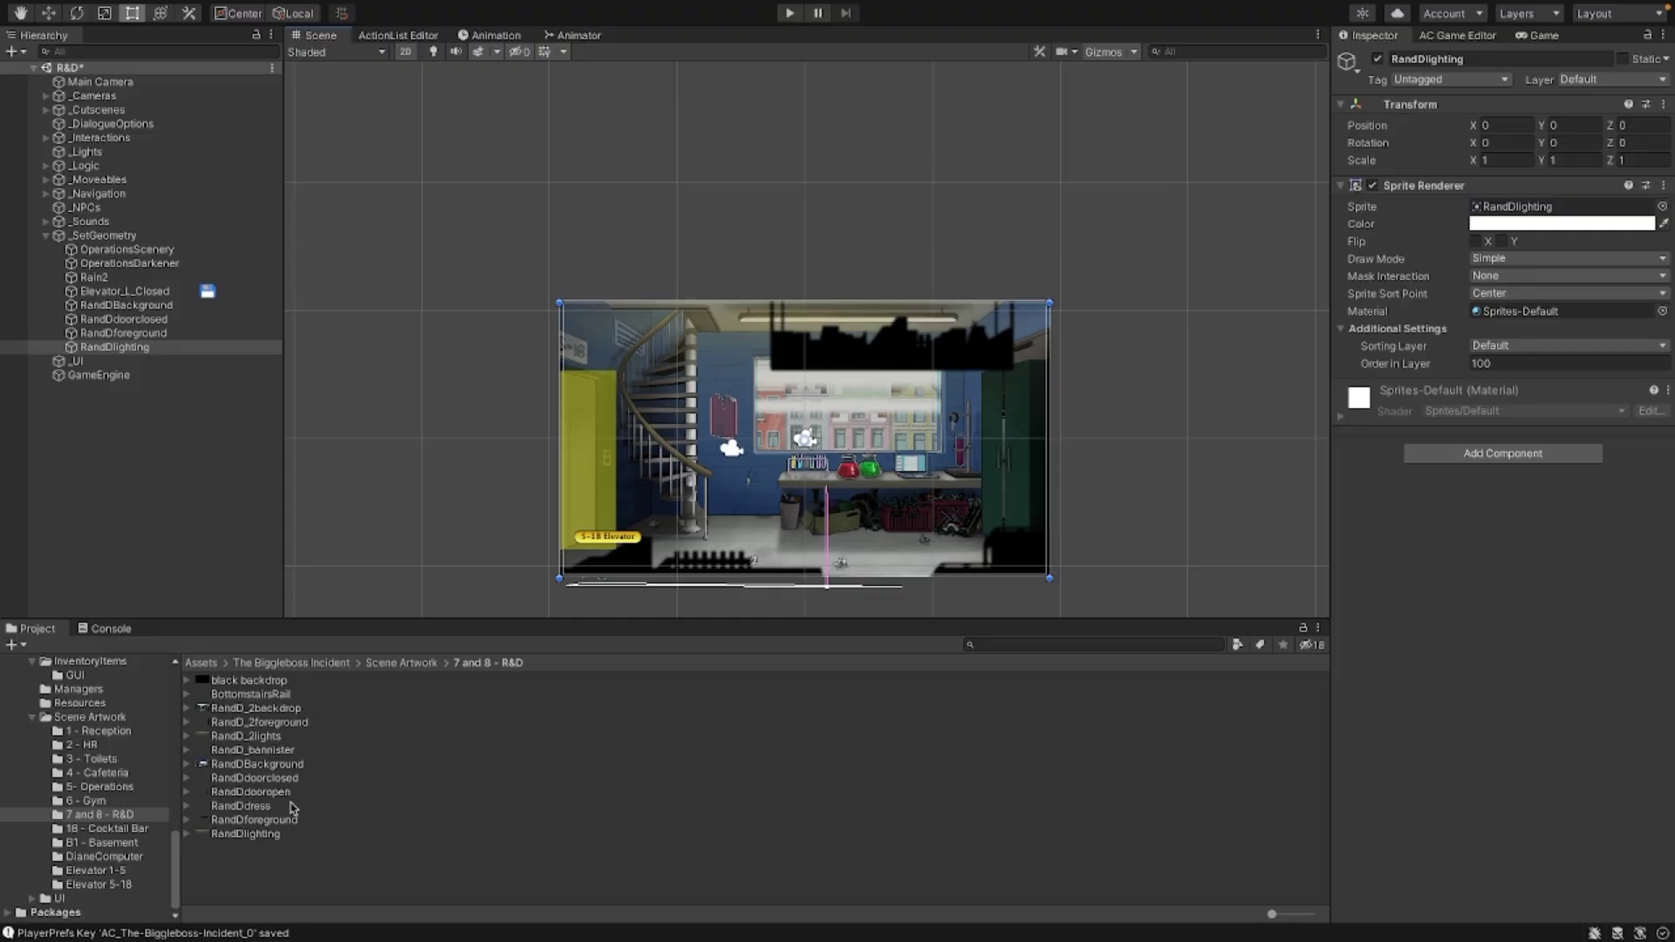
{"action": "left_click_drag", "start_coordinate": [220, 689], "coordinate": [92, 236]}
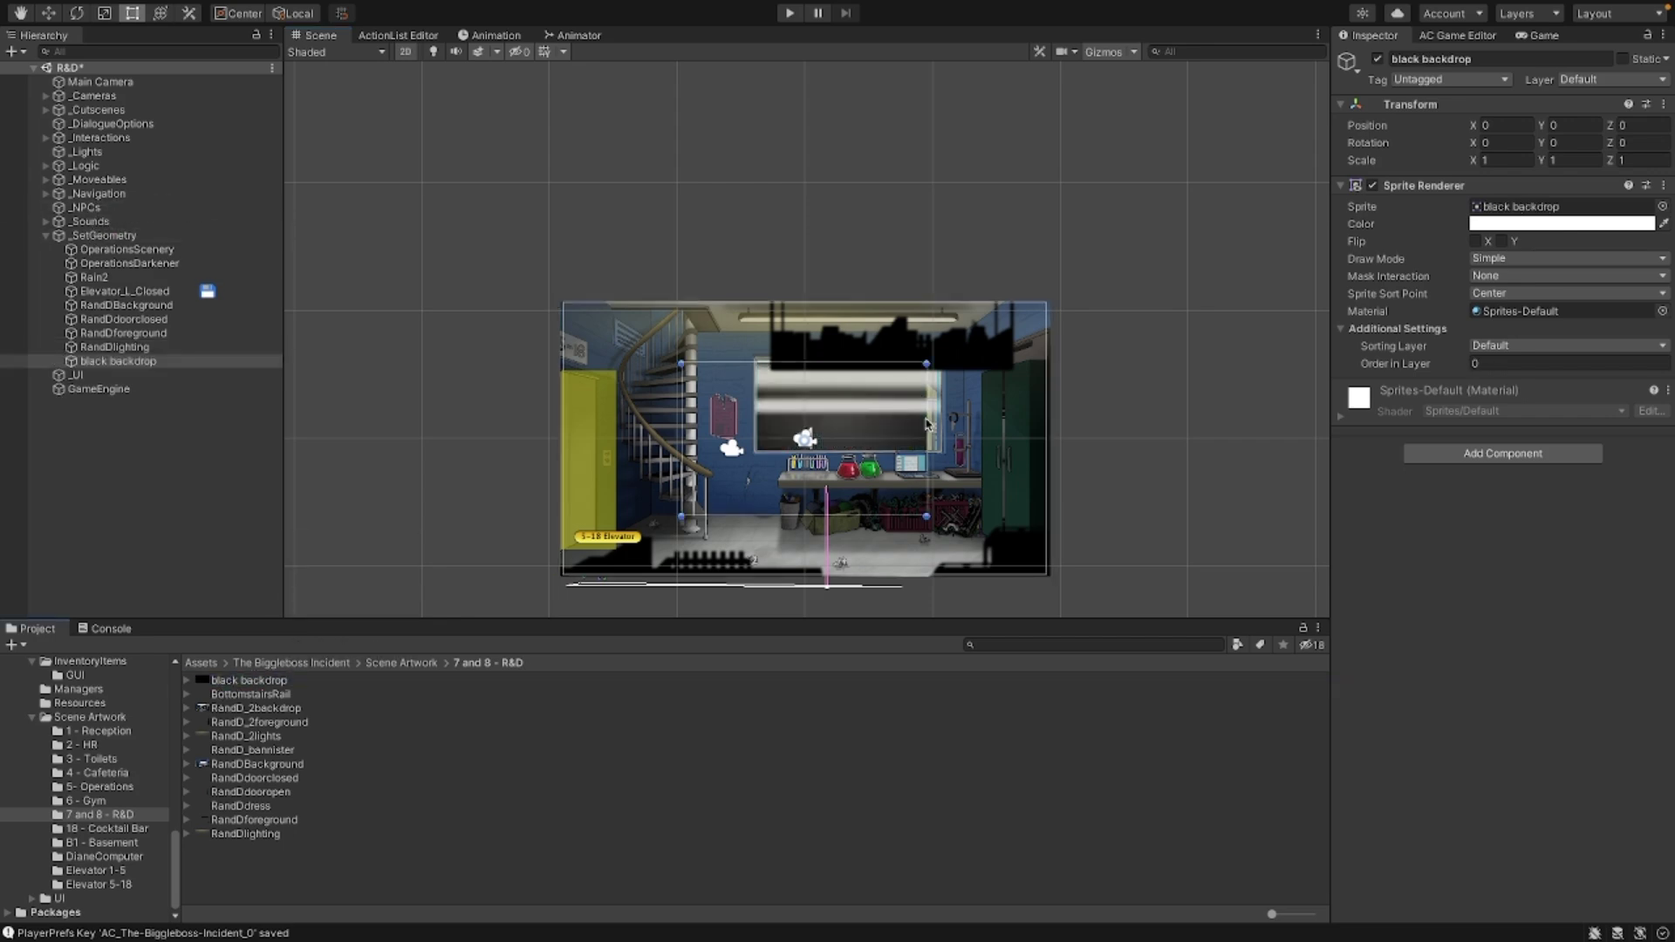
{"action": "left_click_drag", "start_coordinate": [679, 362], "coordinate": [448, 195]}
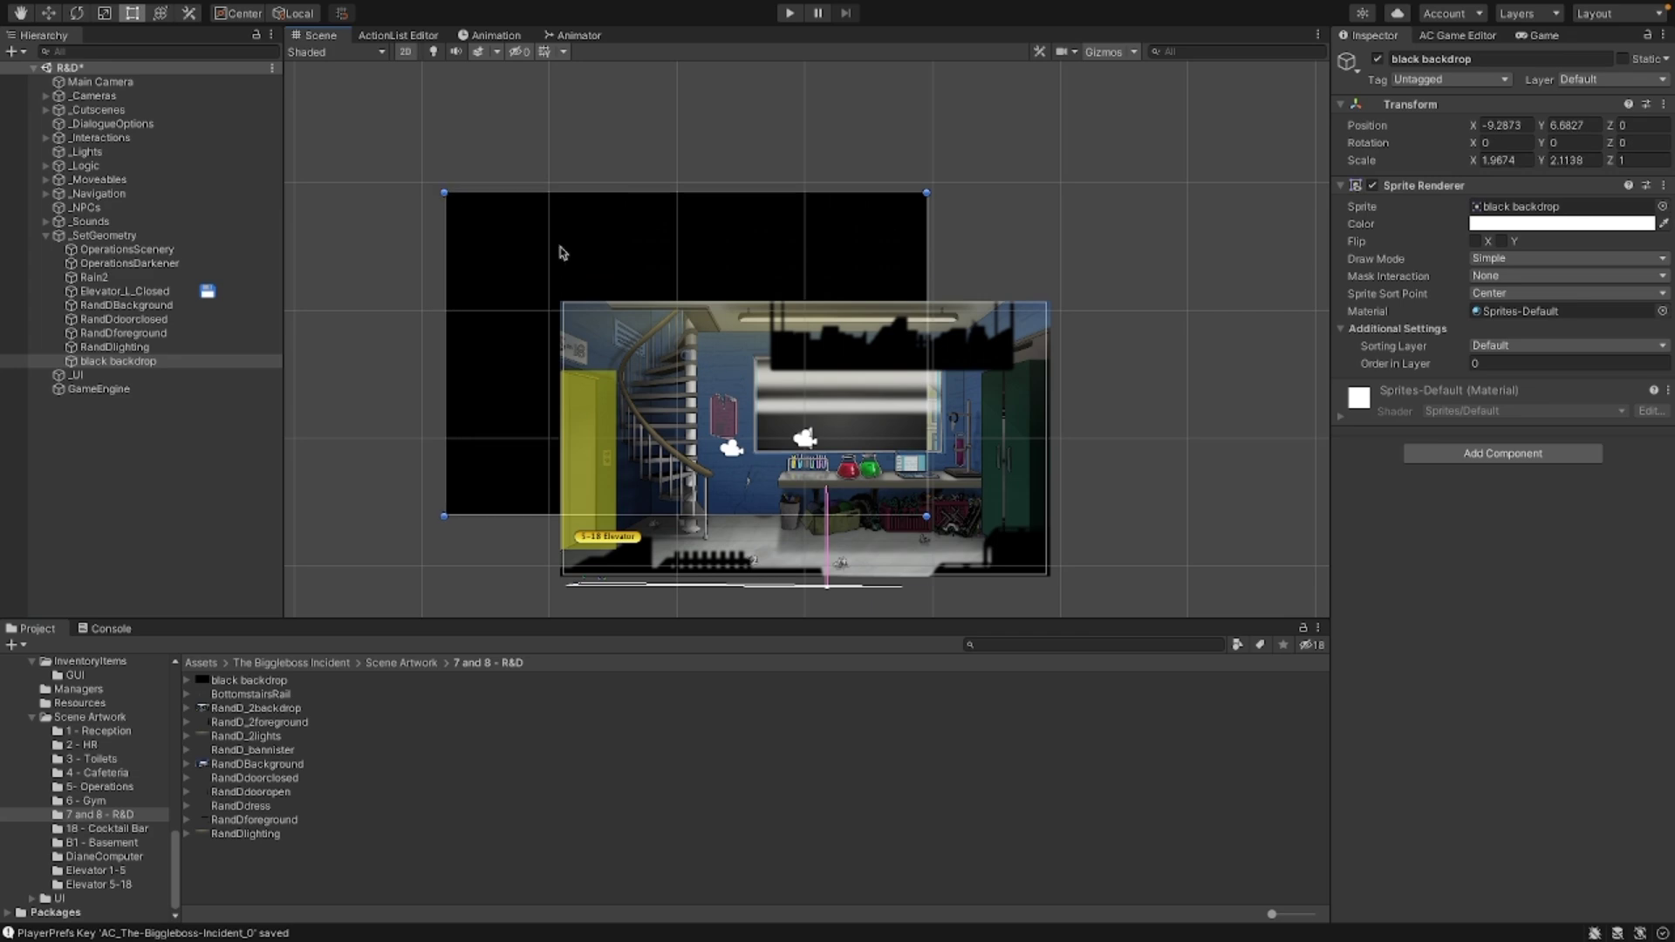
{"action": "left_click_drag", "start_coordinate": [561, 254], "coordinate": [680, 286]}
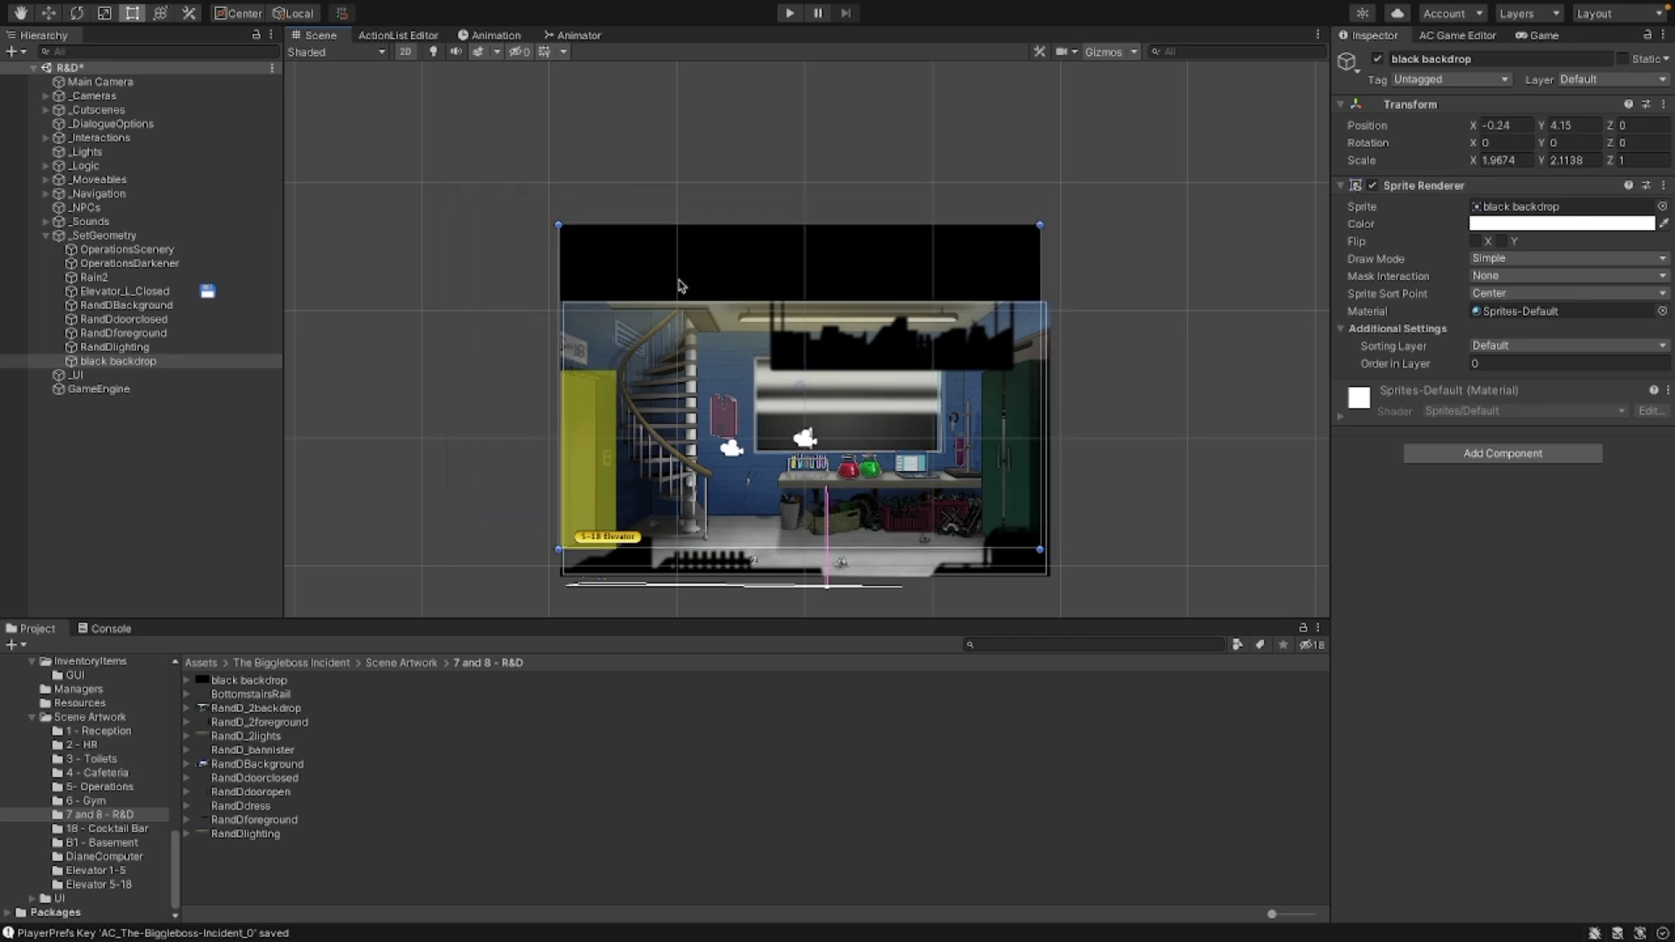
{"action": "left_click_drag", "start_coordinate": [1043, 223], "coordinate": [1052, 223]}
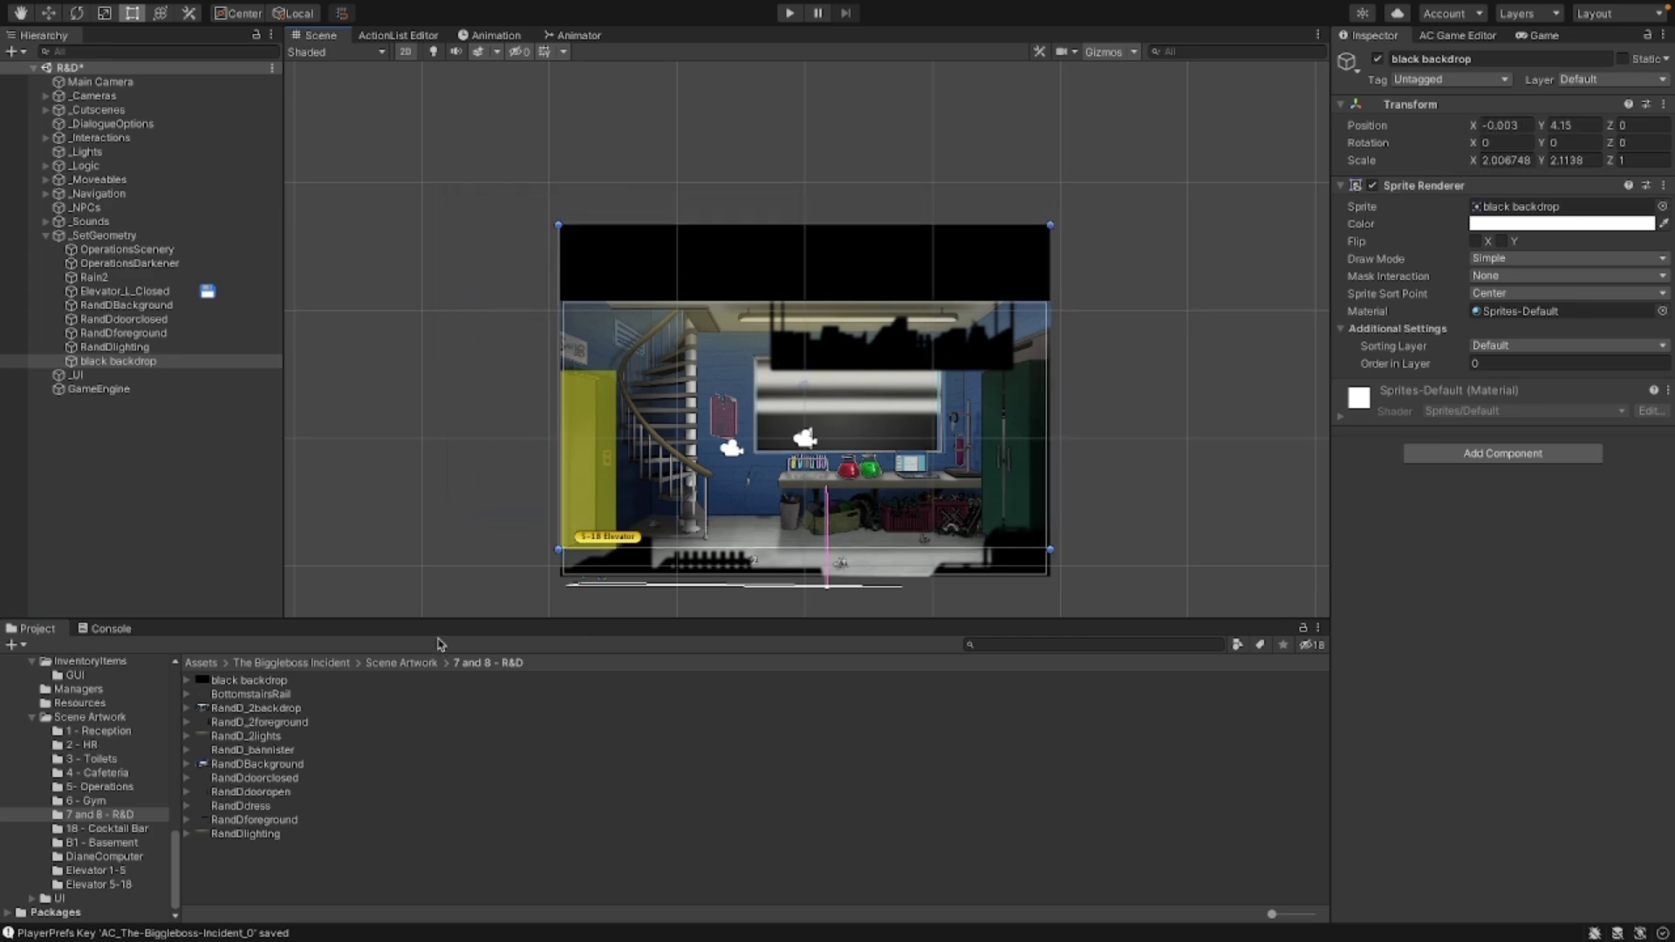
Step: Add the RandD_2backdrop sprite under _SetGeometry and raise it above the first room to about Y 23.78
{"action": "left_click_drag", "start_coordinate": [252, 711], "coordinate": [94, 238]}
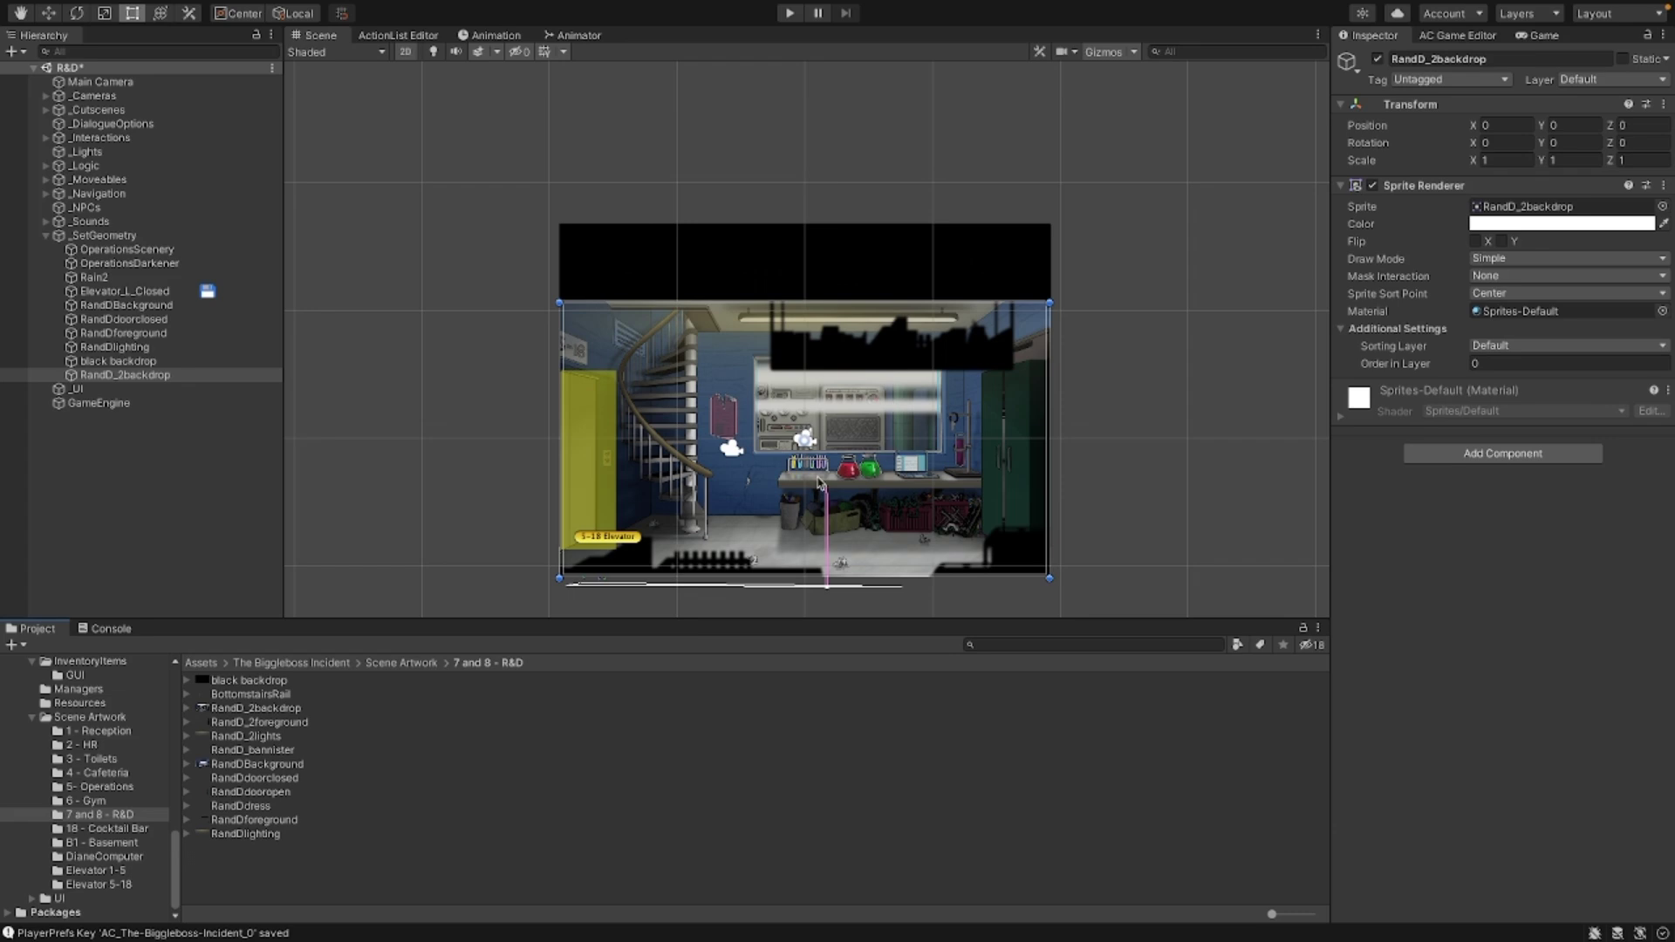
{"action": "key", "text": "w"}
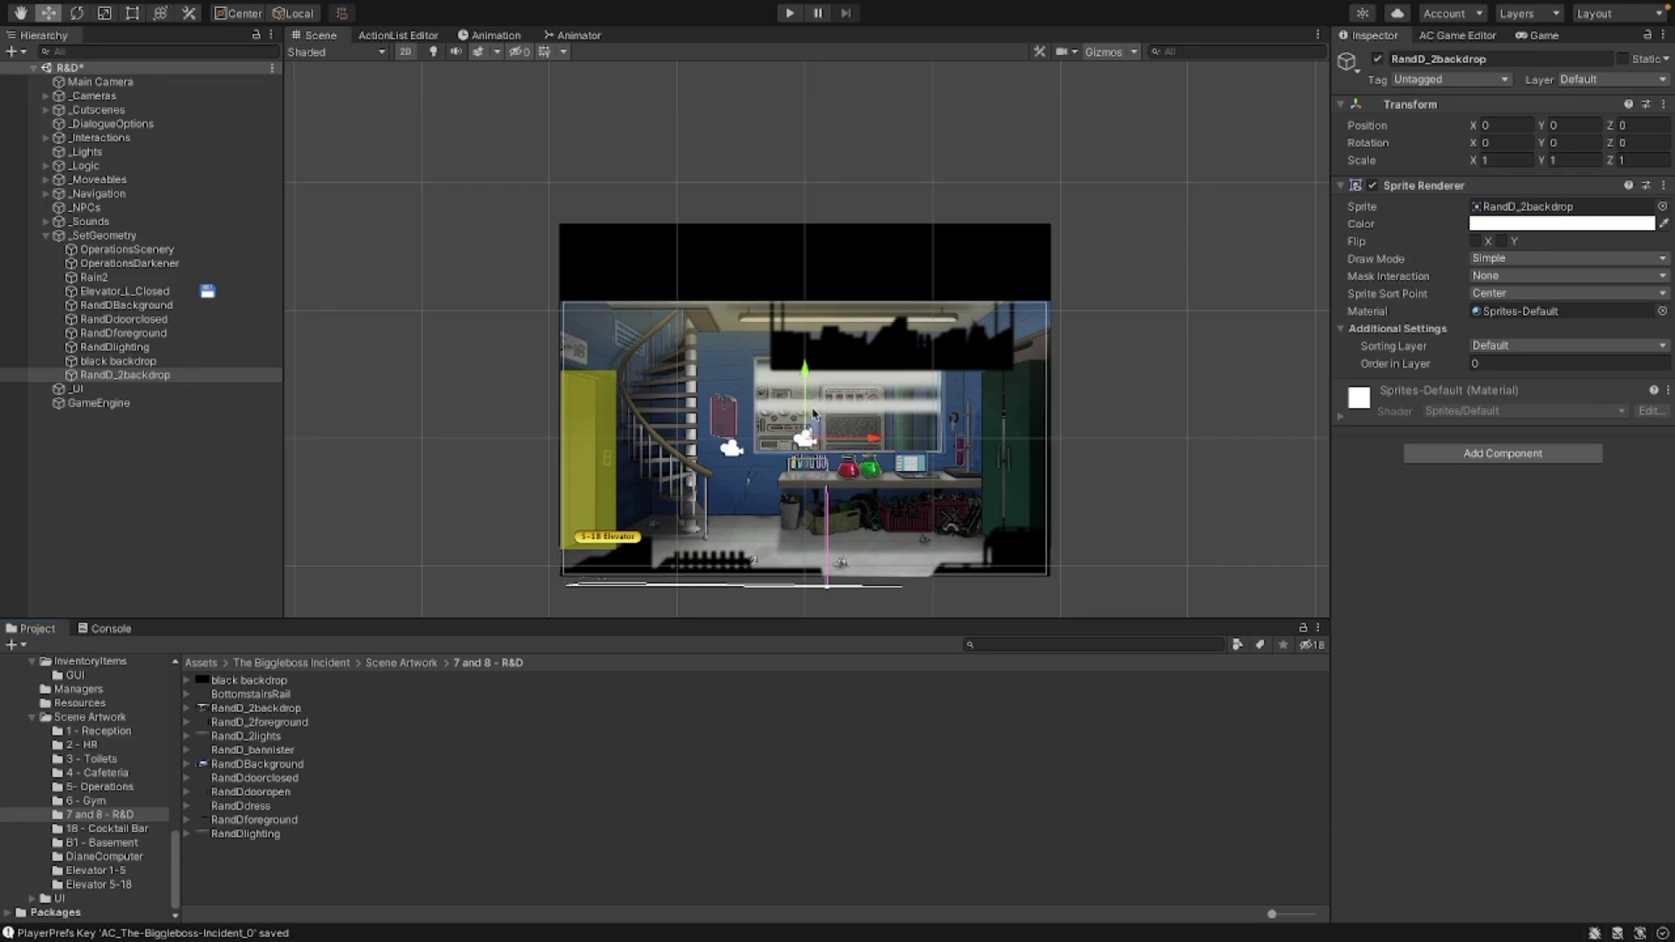
{"action": "left_click_drag", "start_coordinate": [804, 381], "coordinate": [799, 93]}
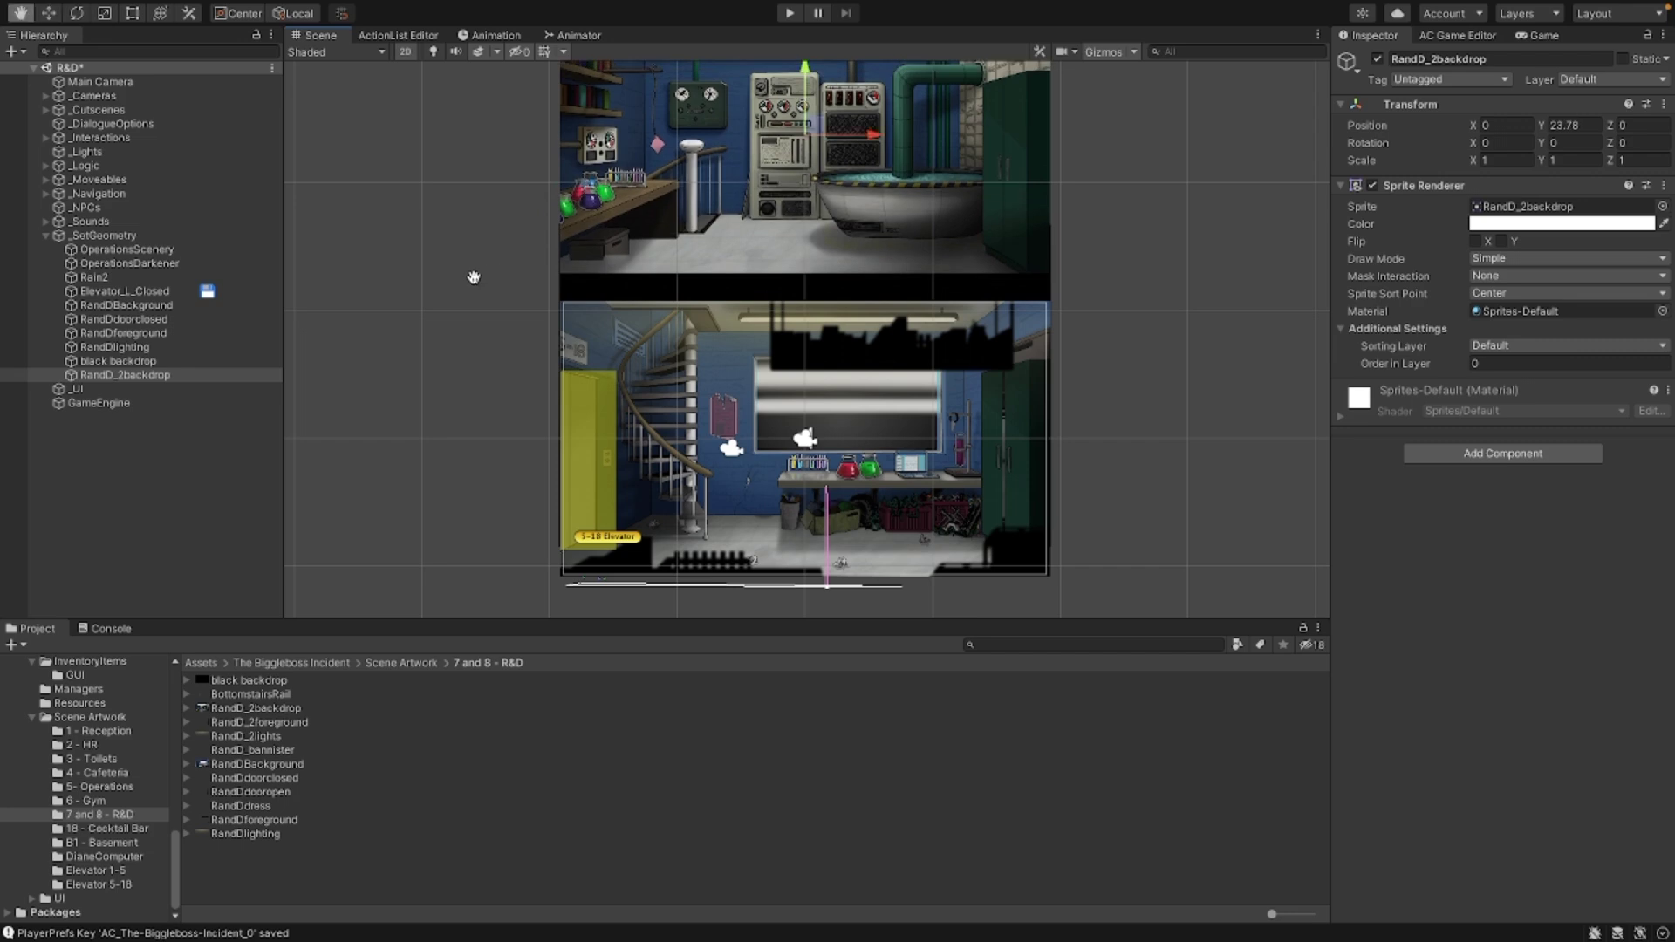
{"action": "middle_click_drag", "start_coordinate": [475, 273], "coordinate": [474, 318]}
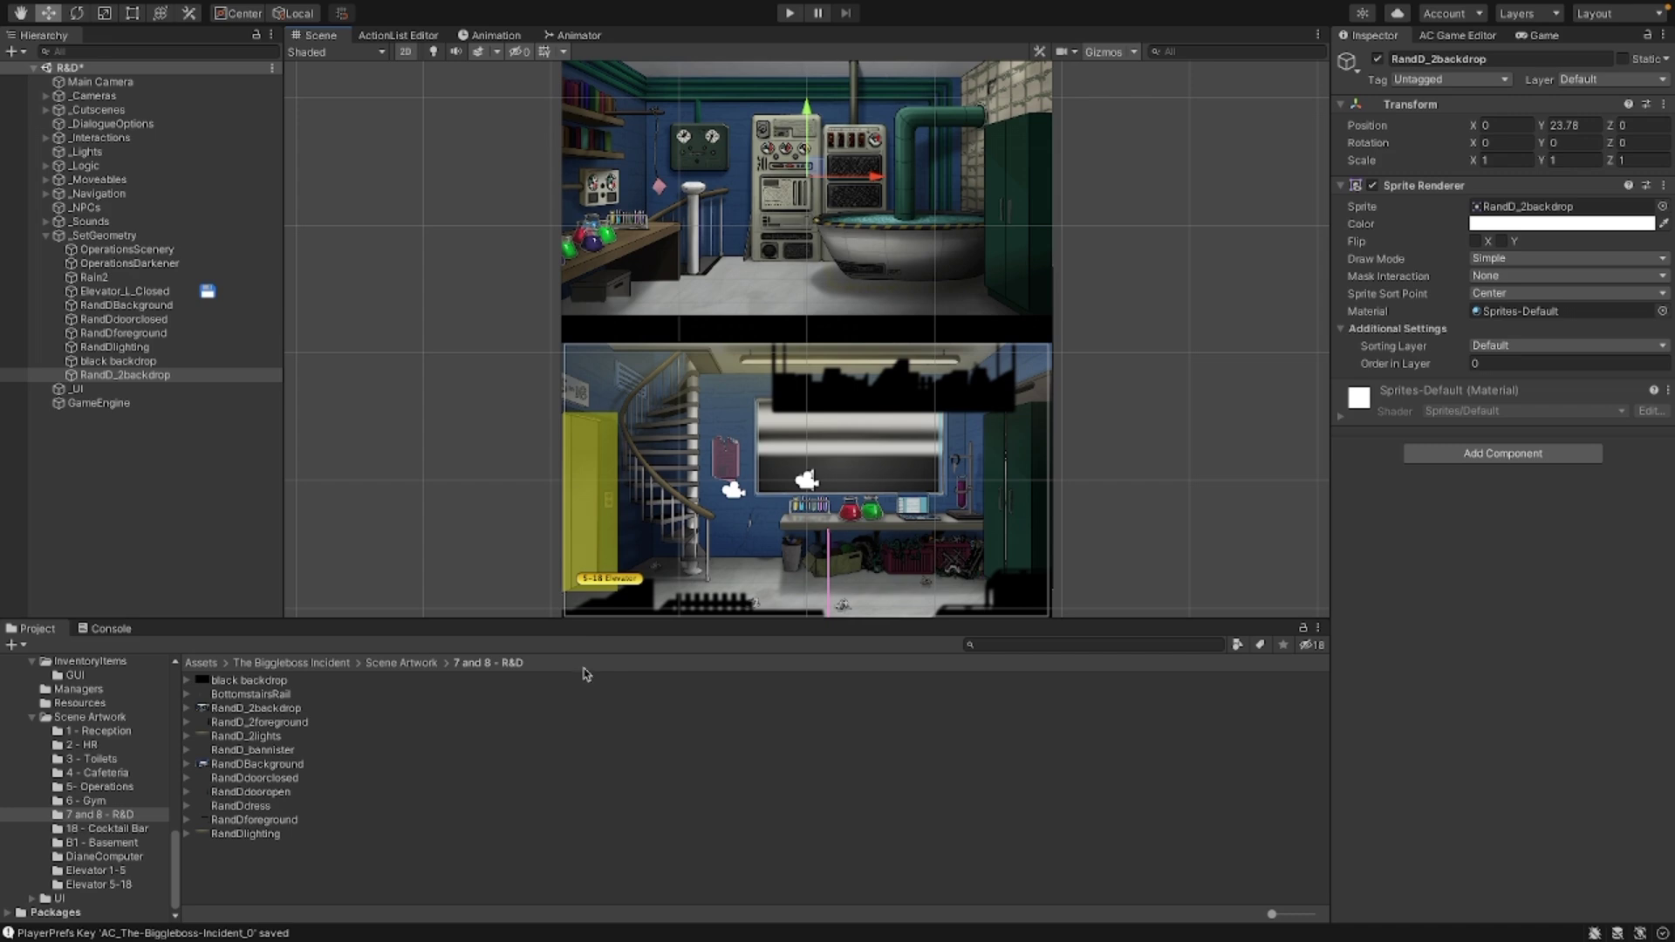
Step: Enlarge the scene view and raise the RandD_2backdrop sprite further above the first room to about Y 25.91
{"action": "left_click_drag", "start_coordinate": [562, 618], "coordinate": [562, 668]}
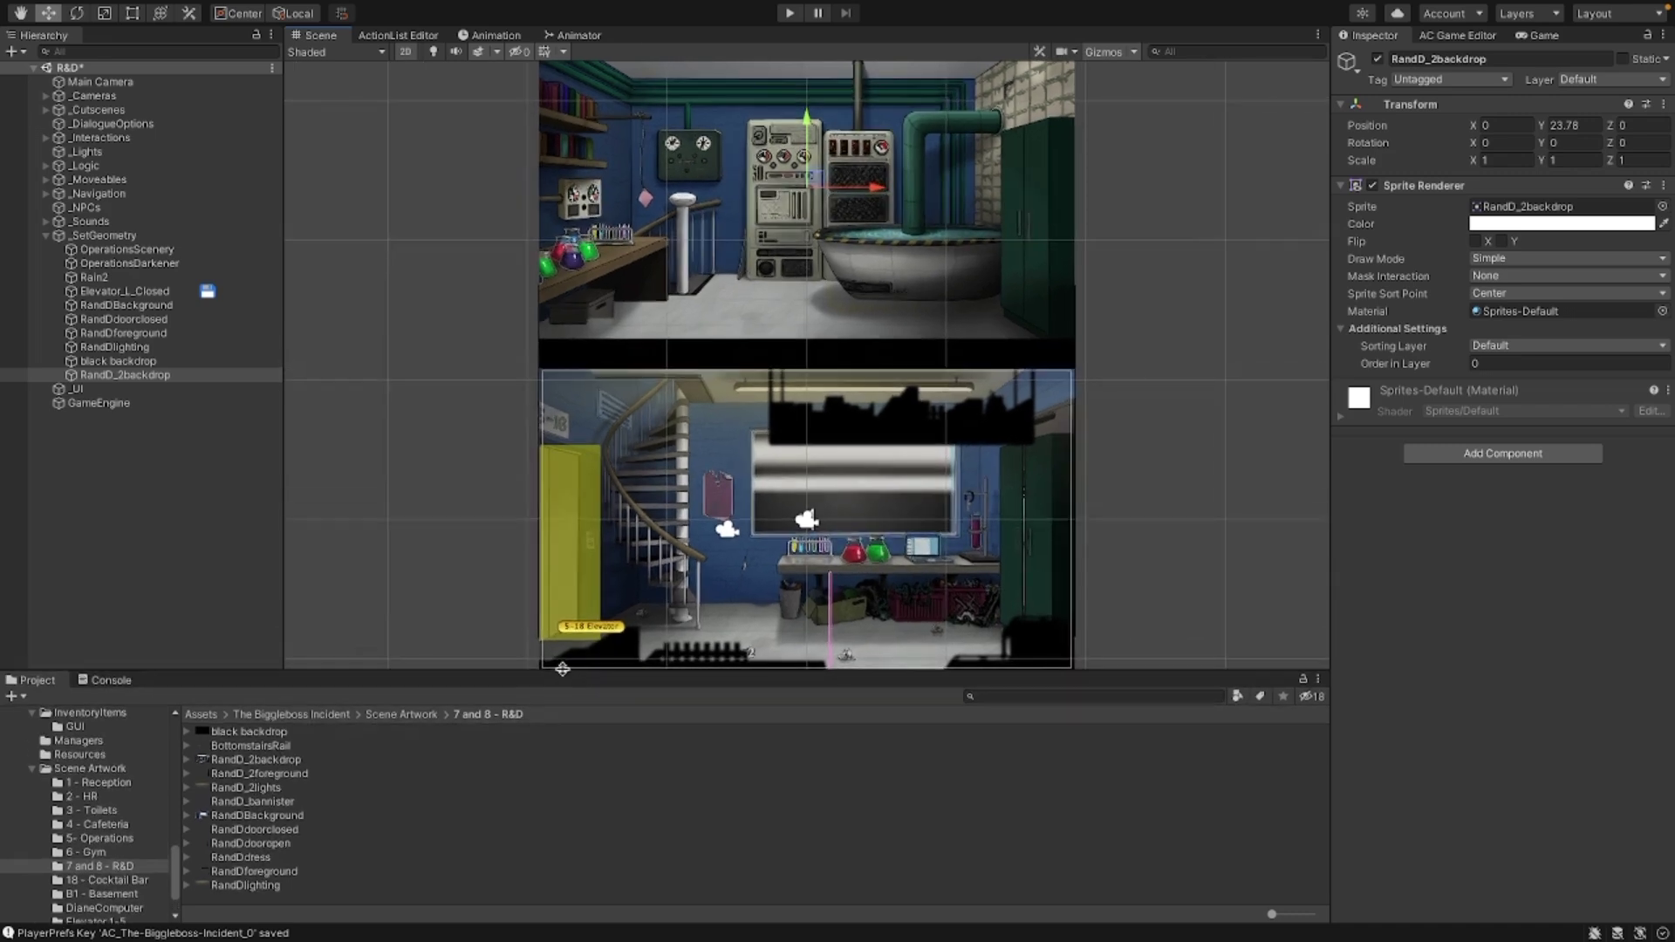
{"action": "key", "text": "q"}
{"action": "scroll", "coordinate": [468, 370], "scroll_direction": "down", "scroll_amount": 3}
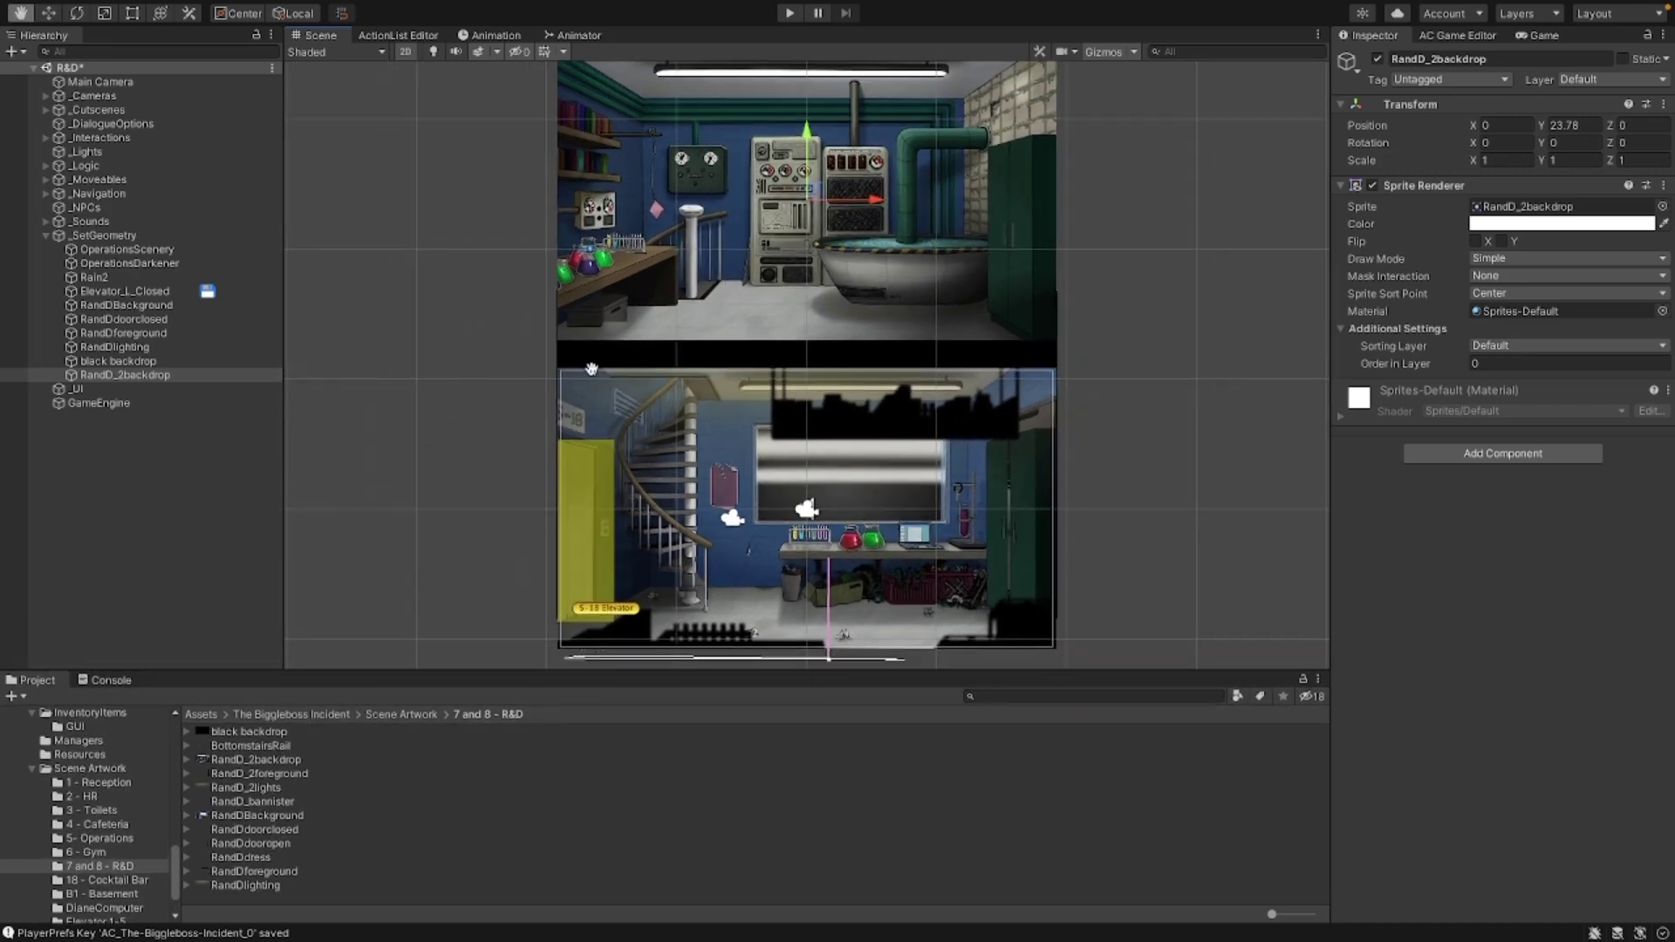
{"action": "scroll", "coordinate": [591, 374], "scroll_direction": "down", "scroll_amount": 1}
{"action": "key", "text": "w"}
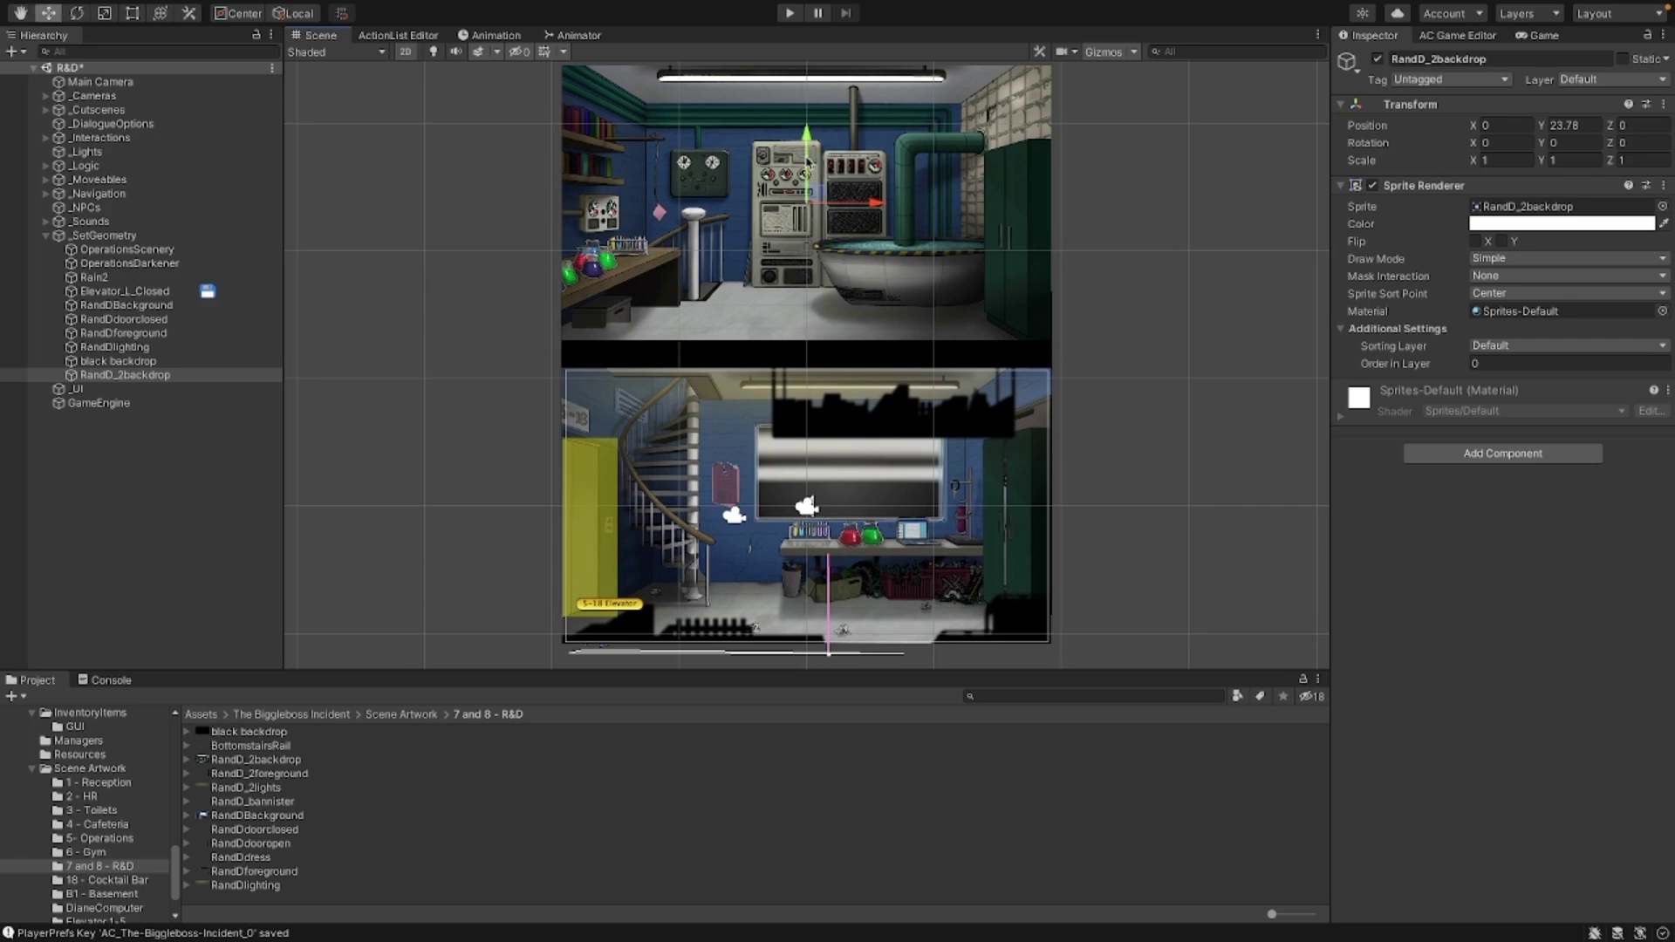
{"action": "left_click_drag", "start_coordinate": [809, 161], "coordinate": [807, 135]}
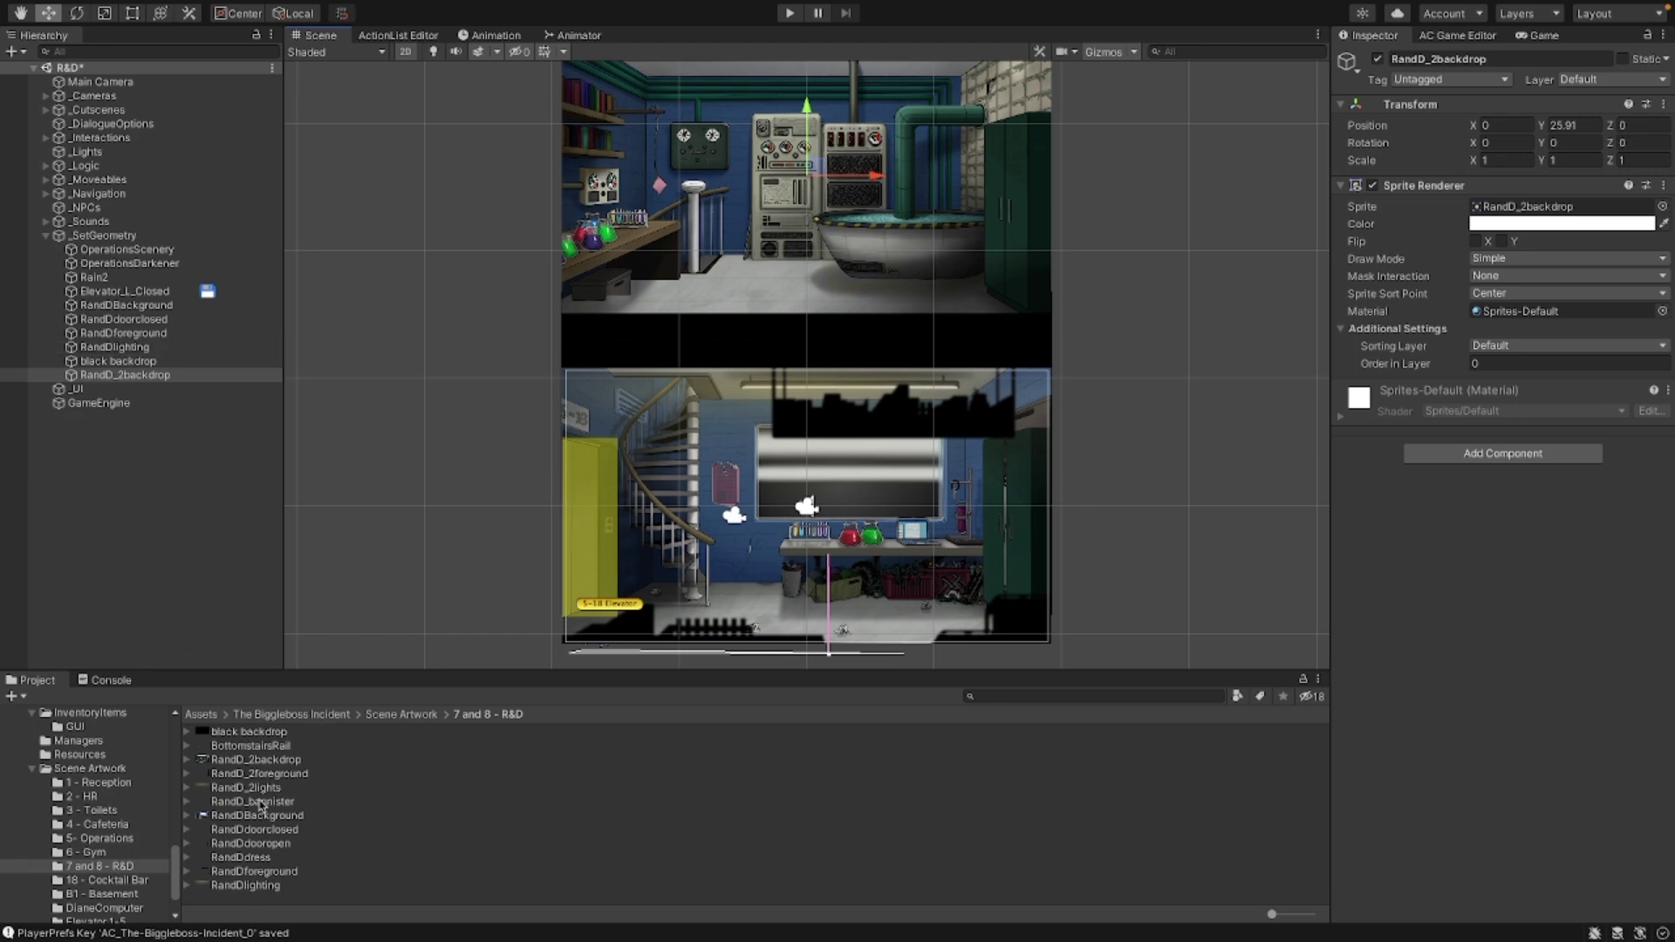
Step: Add the RandD_2lights sprite under _SetGeometry, align it with the upper room at about Y 25.9, and set its Order in Layer to 3
{"action": "left_click", "coordinate": [251, 773]}
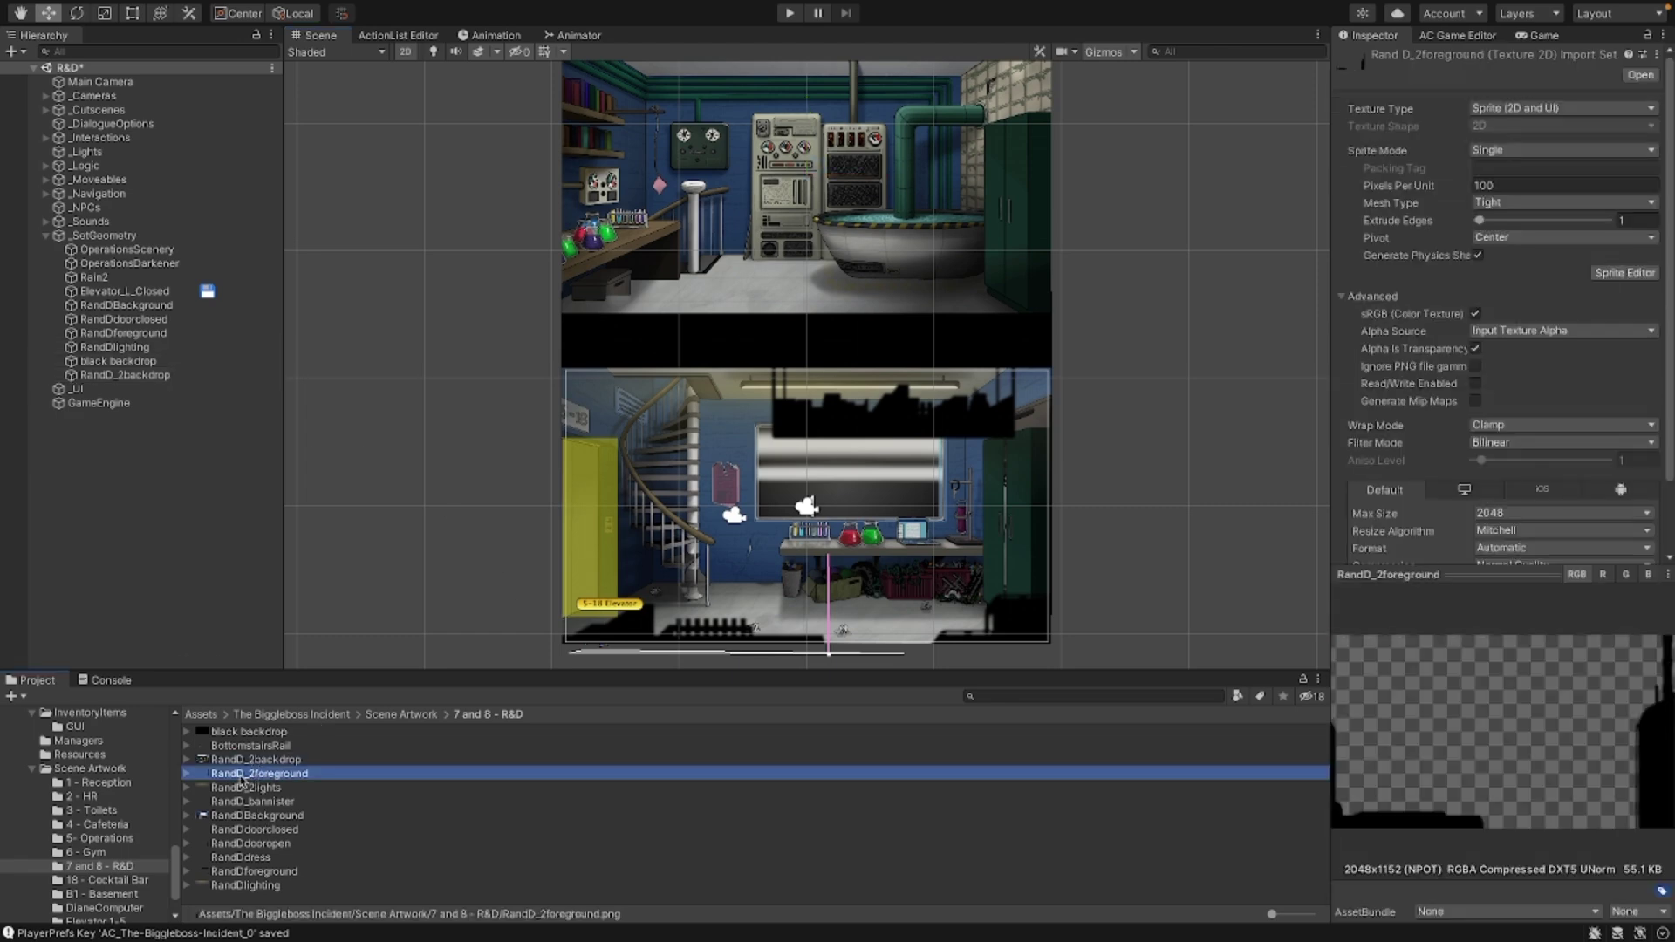
{"action": "left_click", "coordinate": [243, 787]}
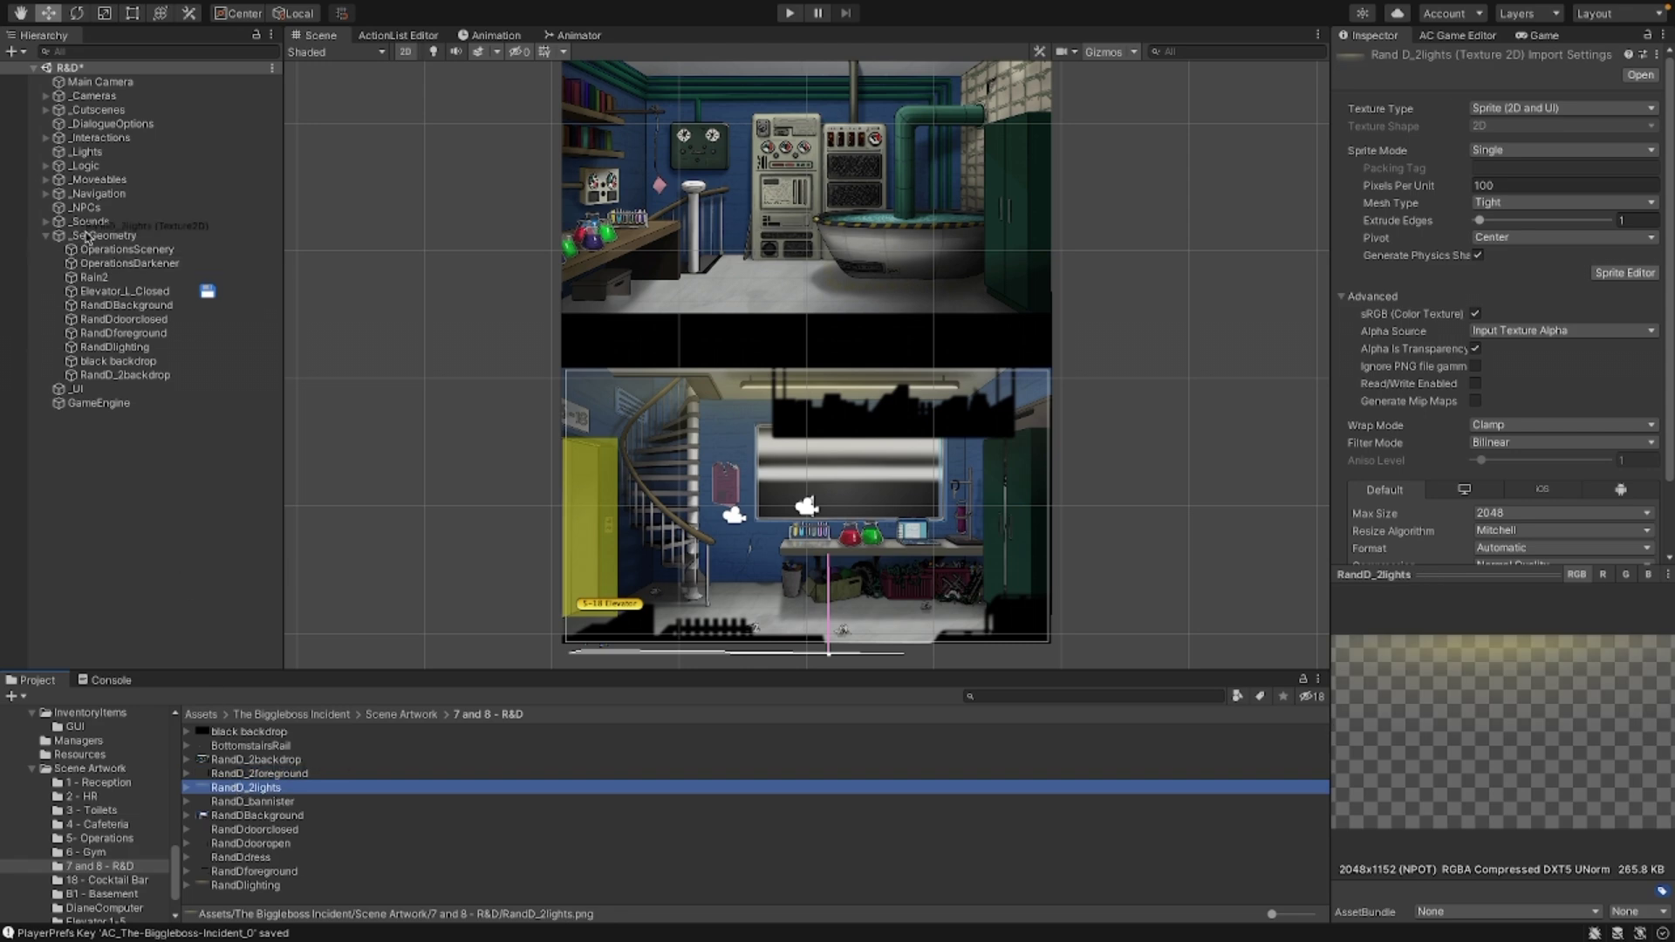
{"action": "left_click_drag", "start_coordinate": [87, 236], "coordinate": [96, 235]}
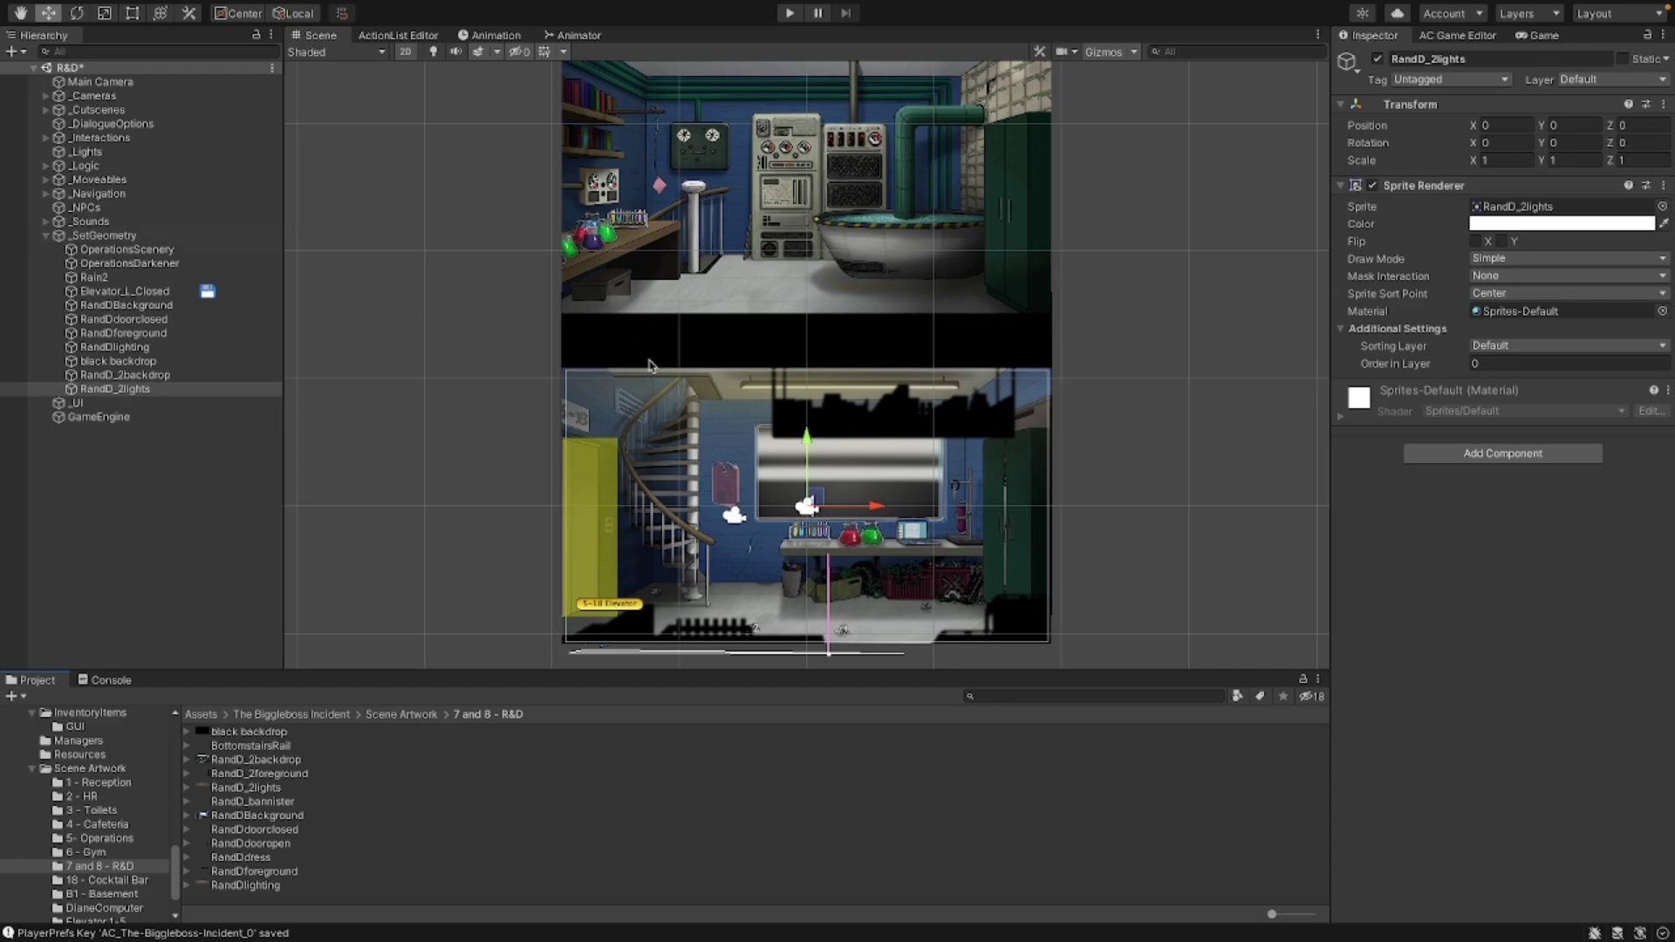
{"action": "left_click_drag", "start_coordinate": [804, 481], "coordinate": [795, 169]}
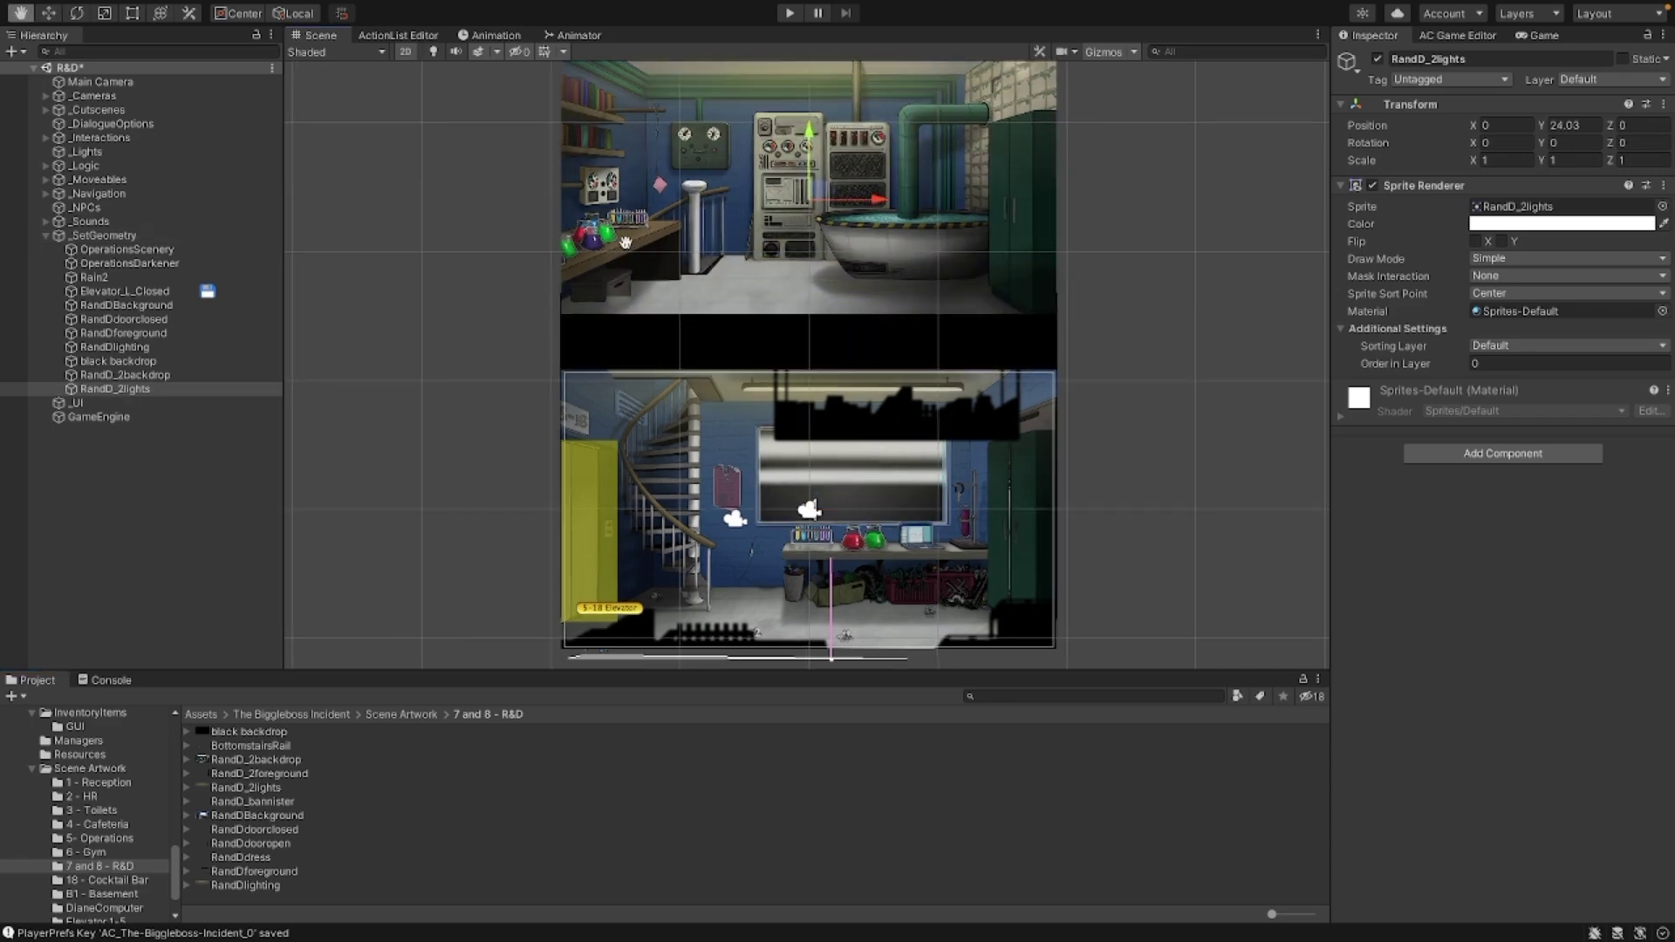
{"action": "middle_click_drag", "start_coordinate": [494, 235], "coordinate": [487, 480]}
{"action": "scroll", "coordinate": [785, 340], "scroll_direction": "up", "scroll_amount": 3}
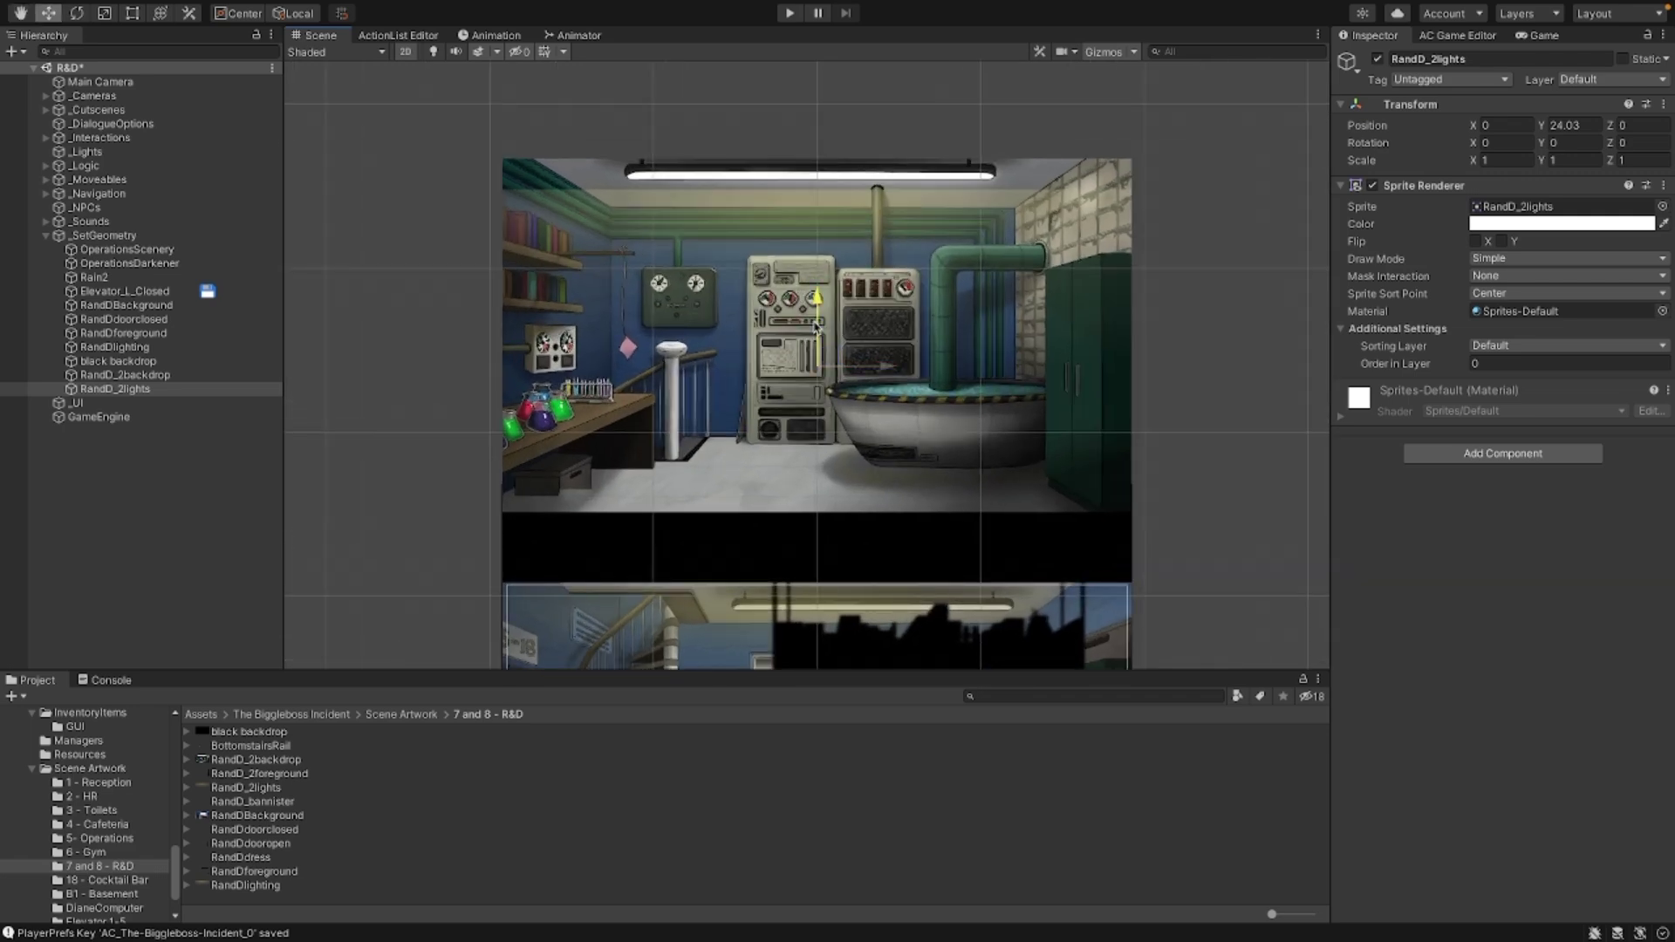
{"action": "left_click_drag", "start_coordinate": [817, 330], "coordinate": [817, 286]}
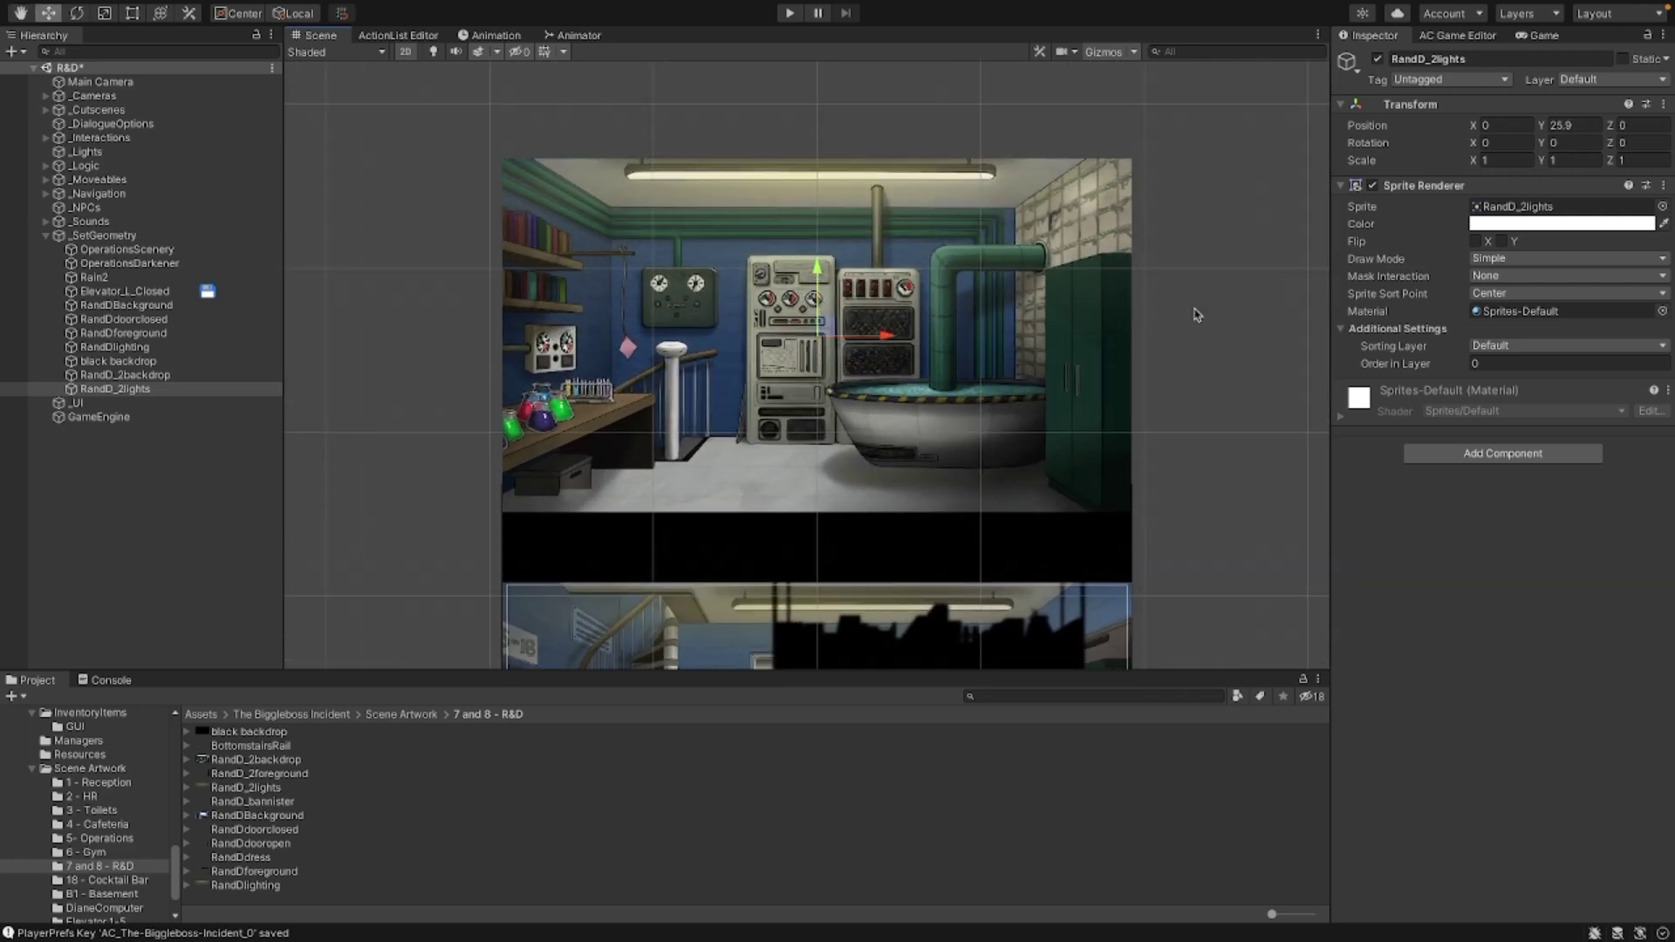
{"action": "left_click", "coordinate": [1479, 363]}
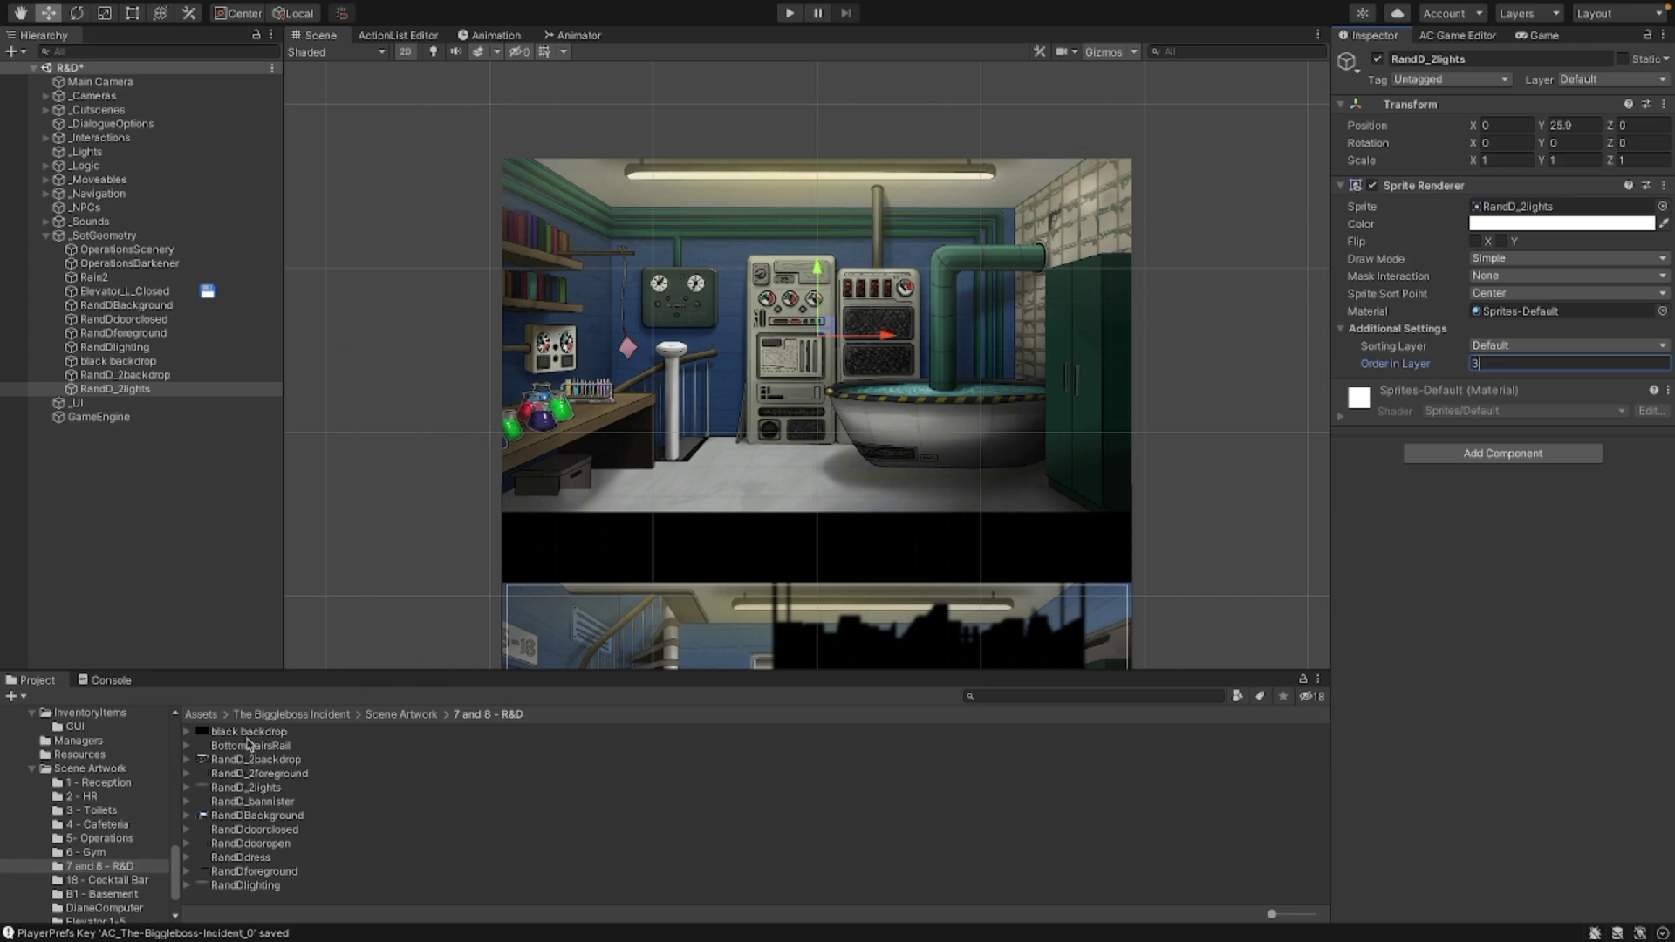
Step: Add the RandD_2foreground sprite under _SetGeometry, raise it over the upper room to about Y 25.87, and set its Order in Layer to 100
{"action": "left_click", "coordinate": [250, 746]}
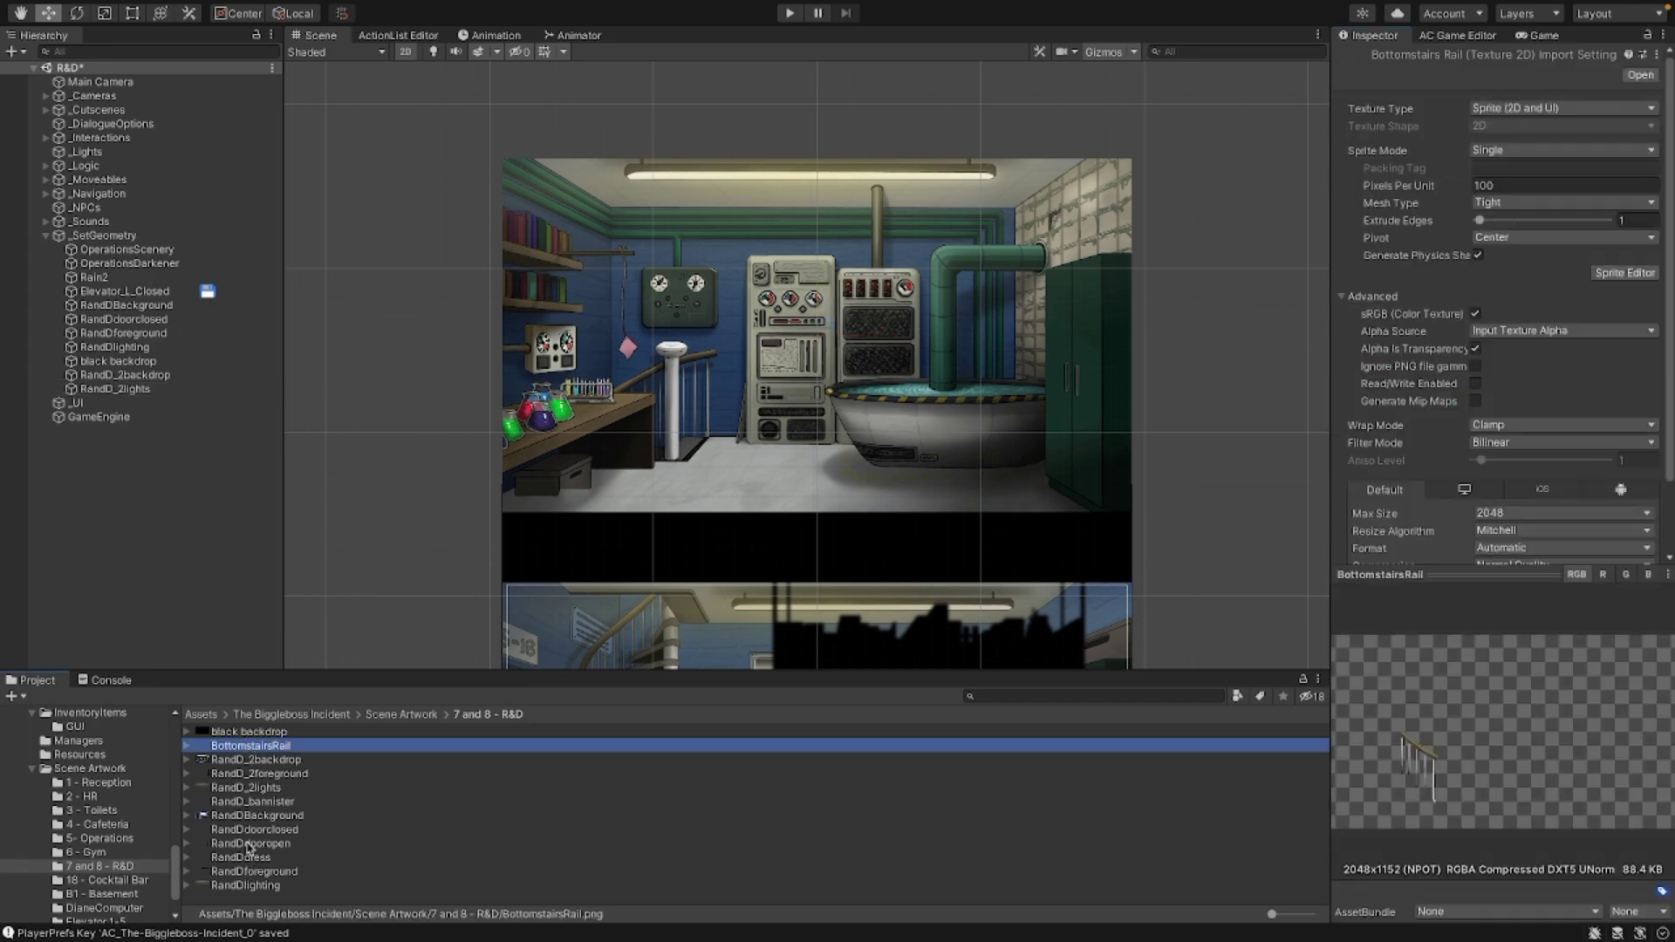
{"action": "left_click", "coordinate": [246, 774]}
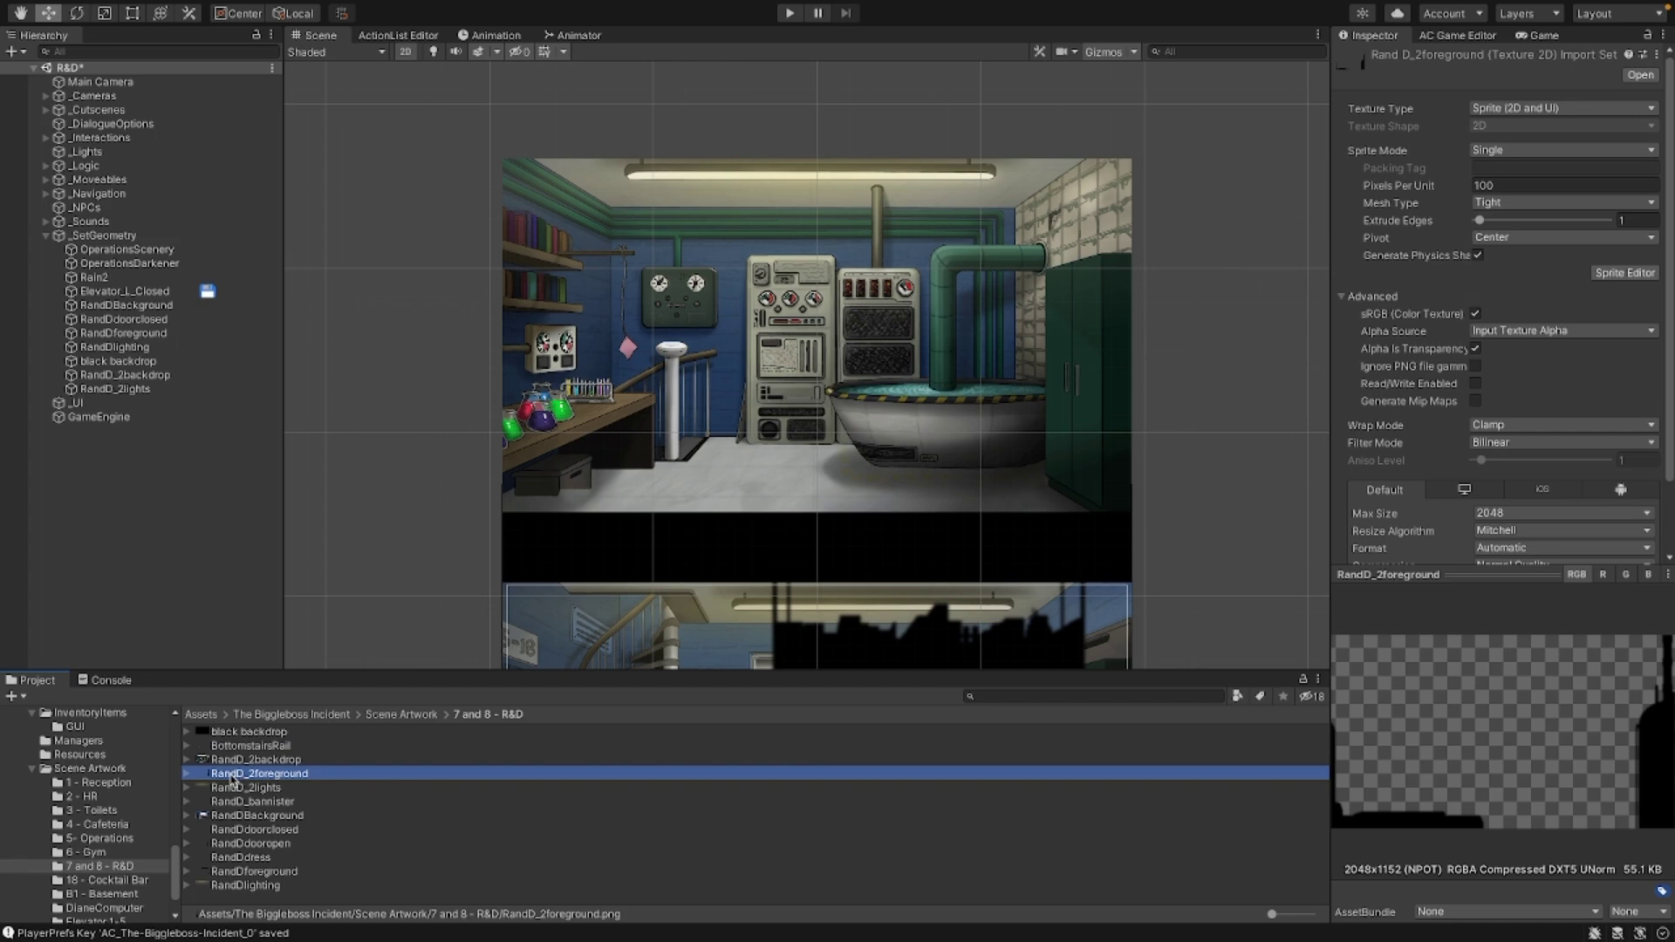
{"action": "left_click_drag", "start_coordinate": [234, 779], "coordinate": [122, 238]}
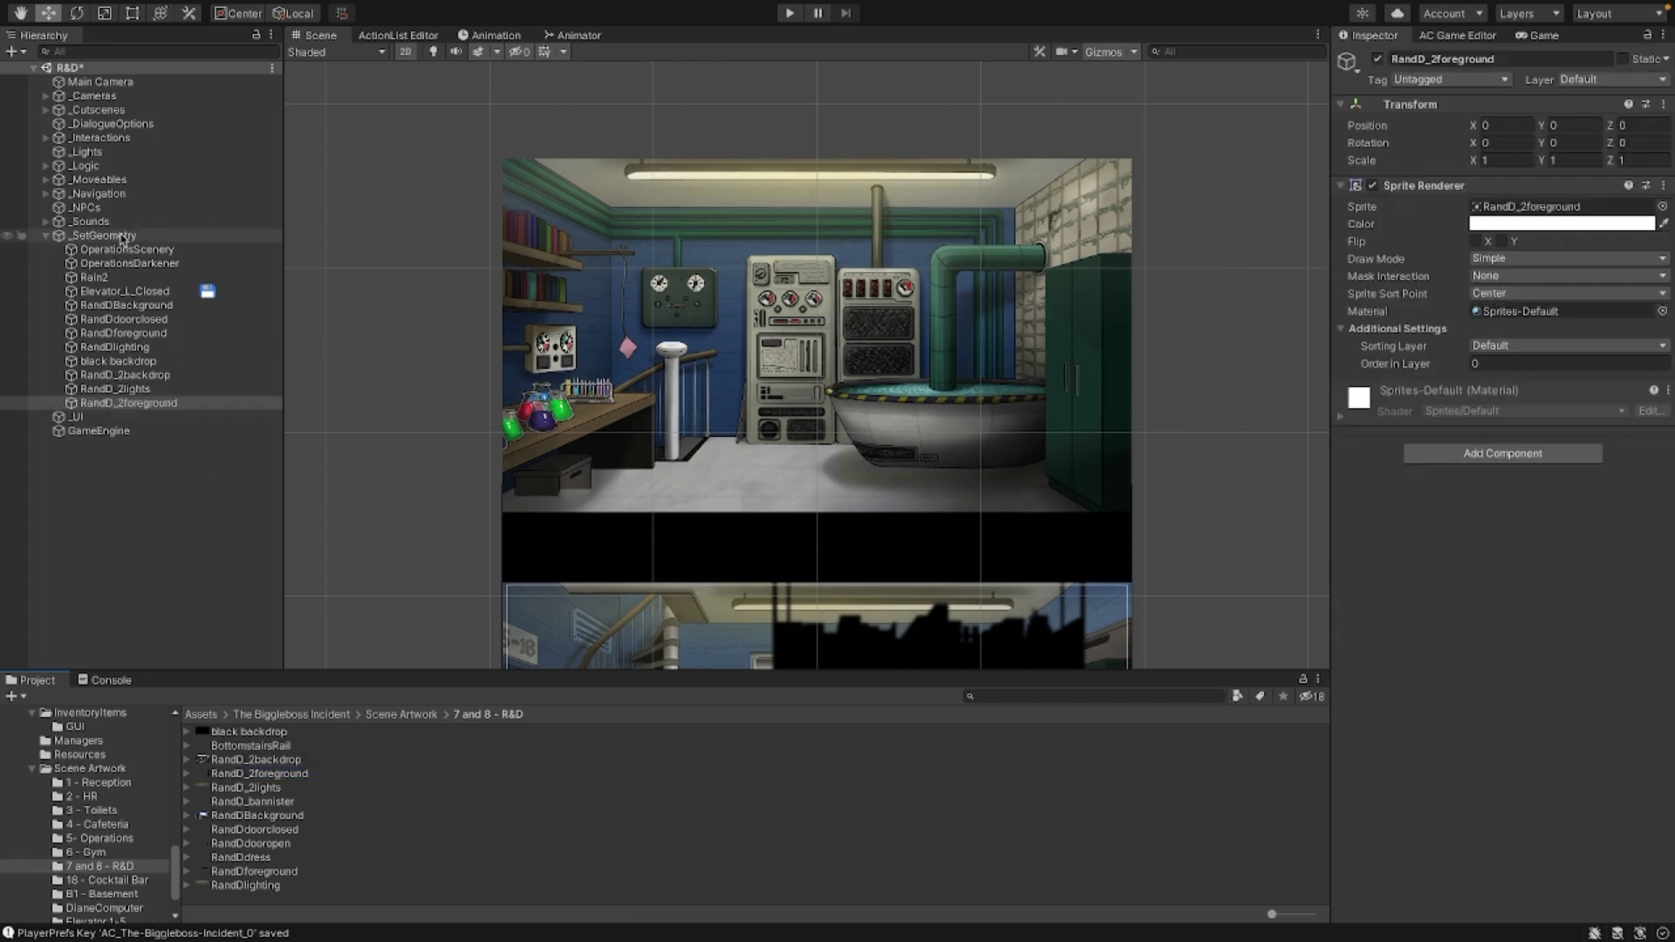
{"action": "scroll", "coordinate": [912, 462], "scroll_direction": "down", "scroll_amount": 2}
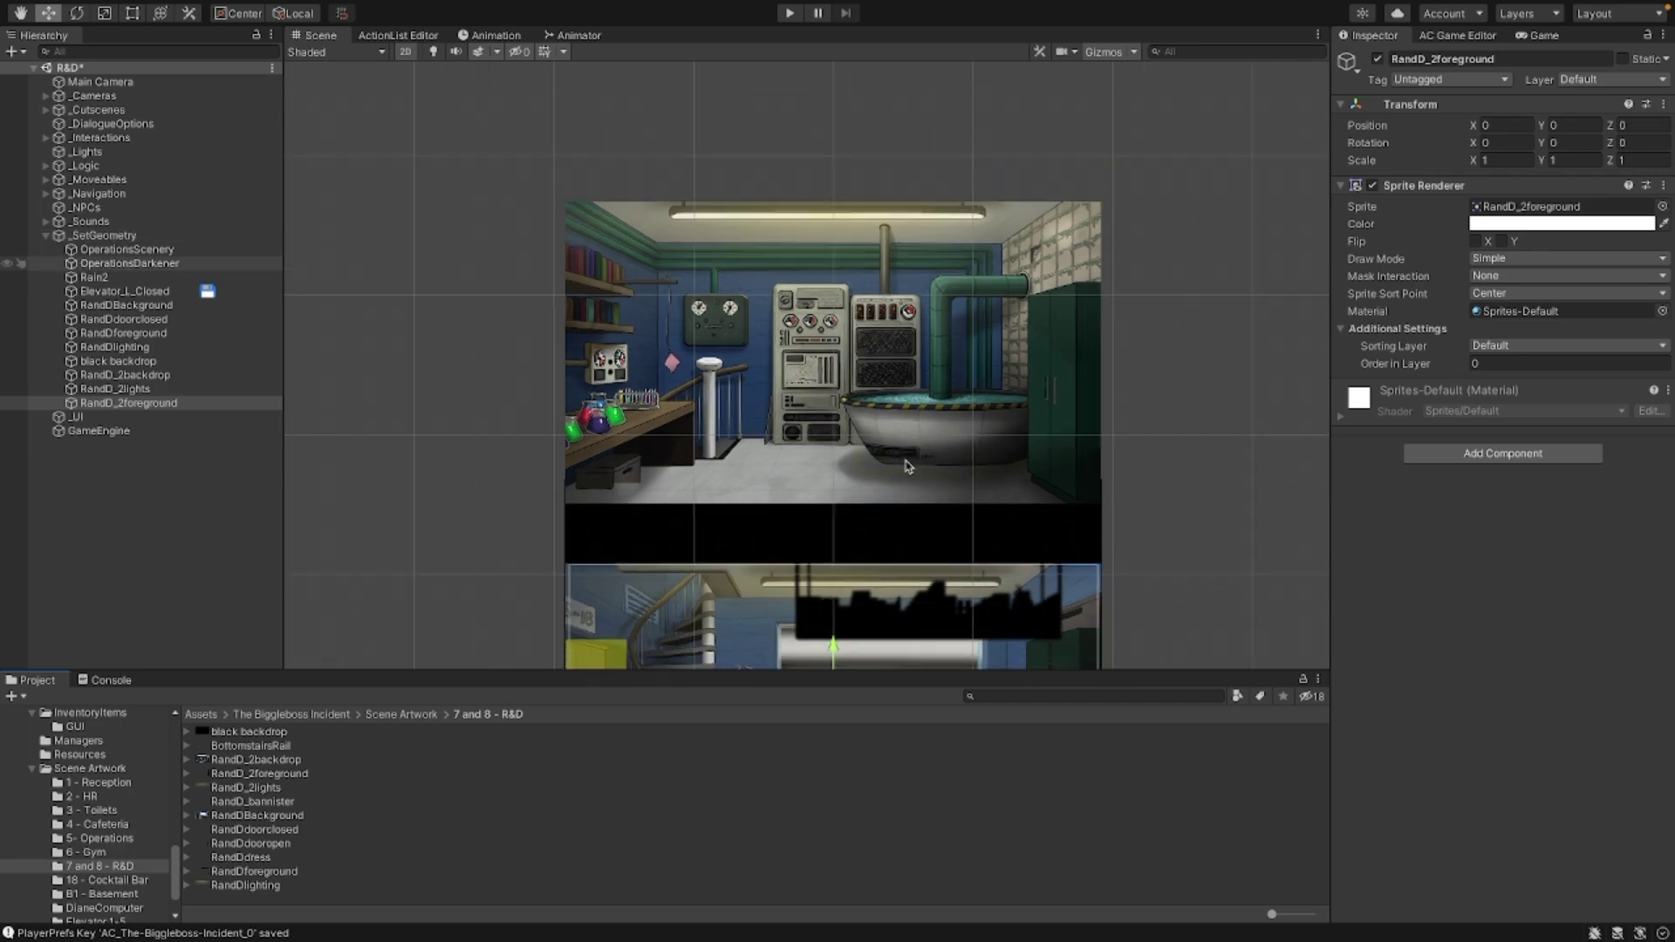
{"action": "middle_click_drag", "start_coordinate": [464, 609], "coordinate": [445, 501]}
{"action": "scroll", "coordinate": [492, 321], "scroll_direction": "down", "scroll_amount": 1}
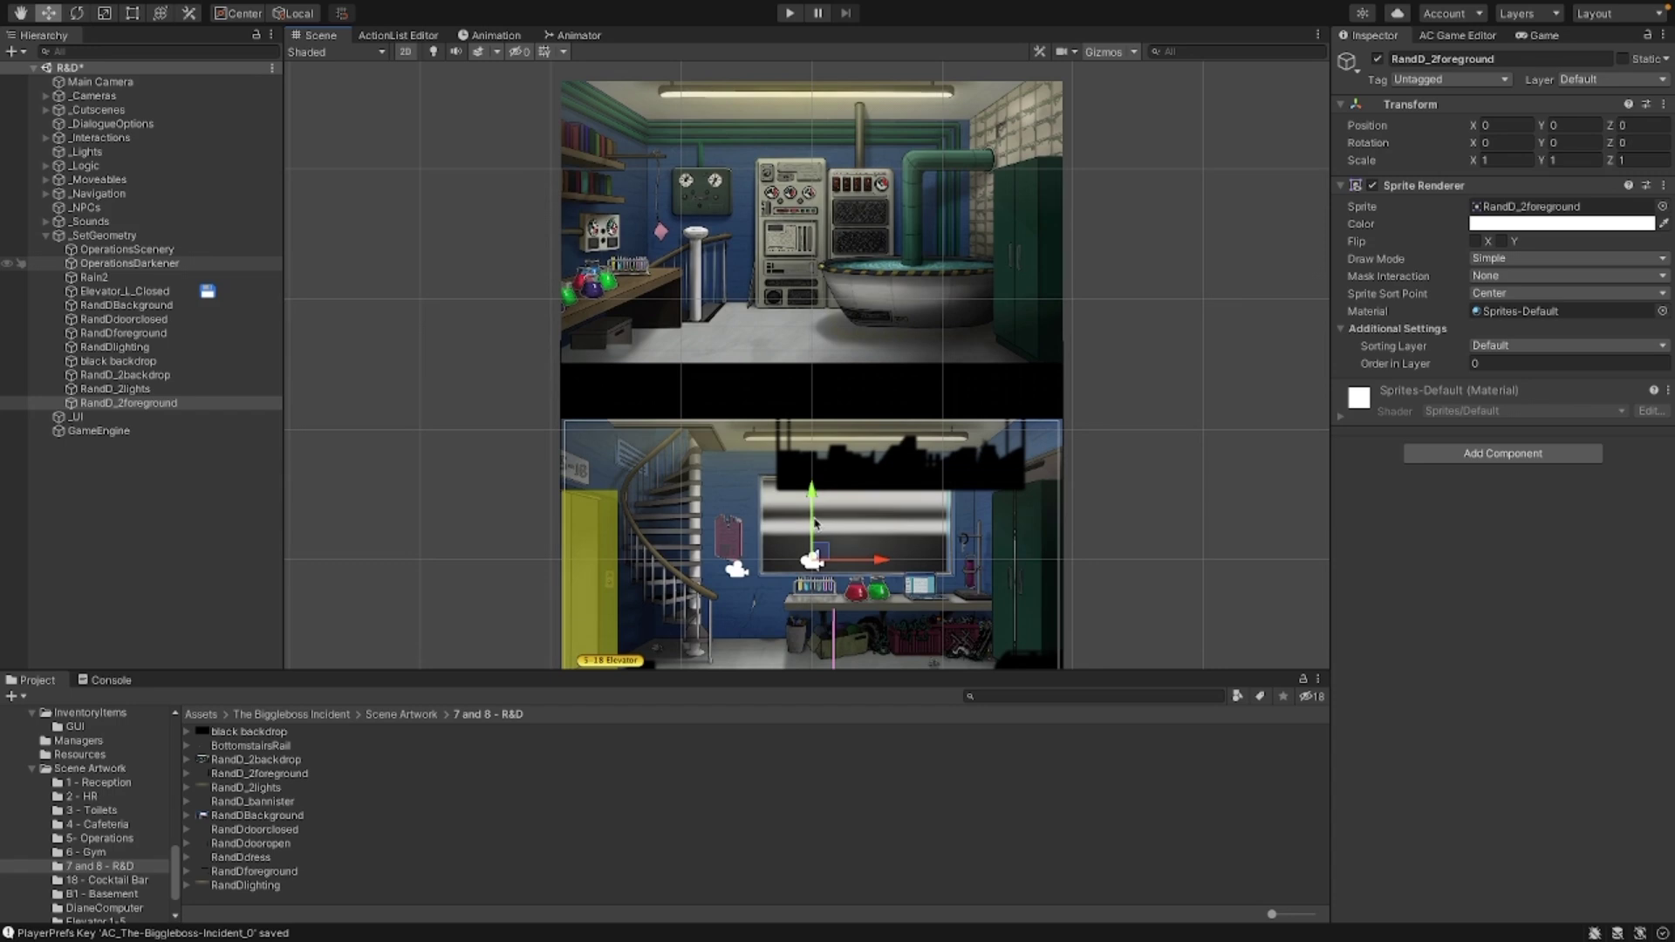
{"action": "left_click_drag", "start_coordinate": [816, 522], "coordinate": [804, 184]}
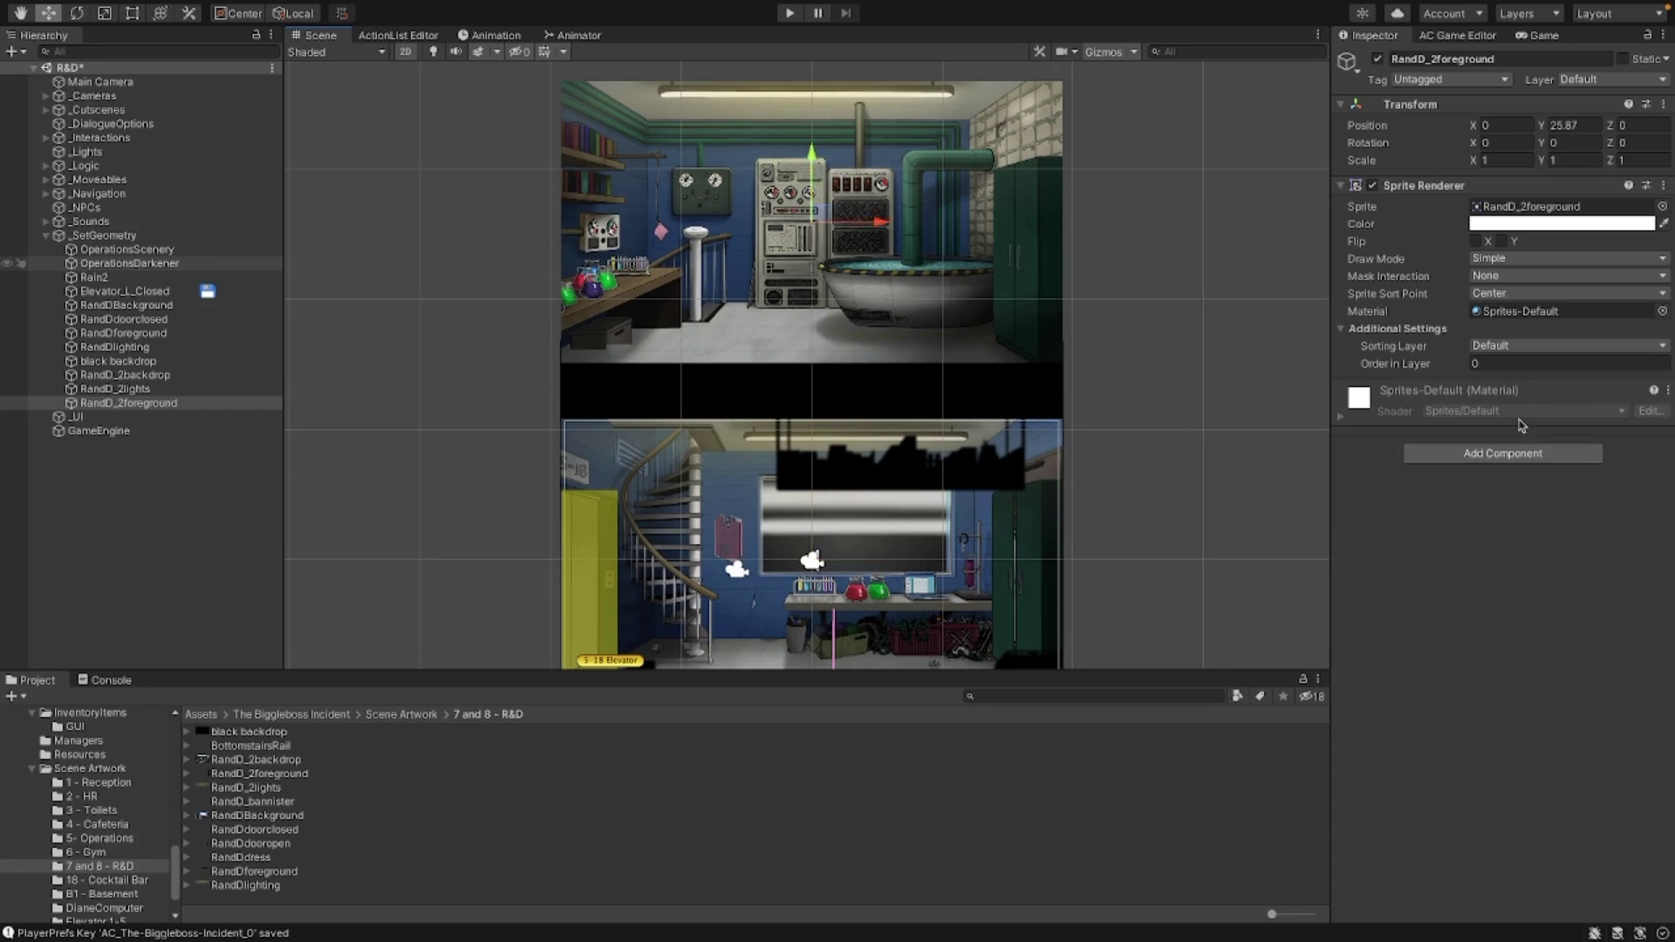
{"action": "left_click", "coordinate": [1506, 364]}
{"action": "type", "text": "100"}
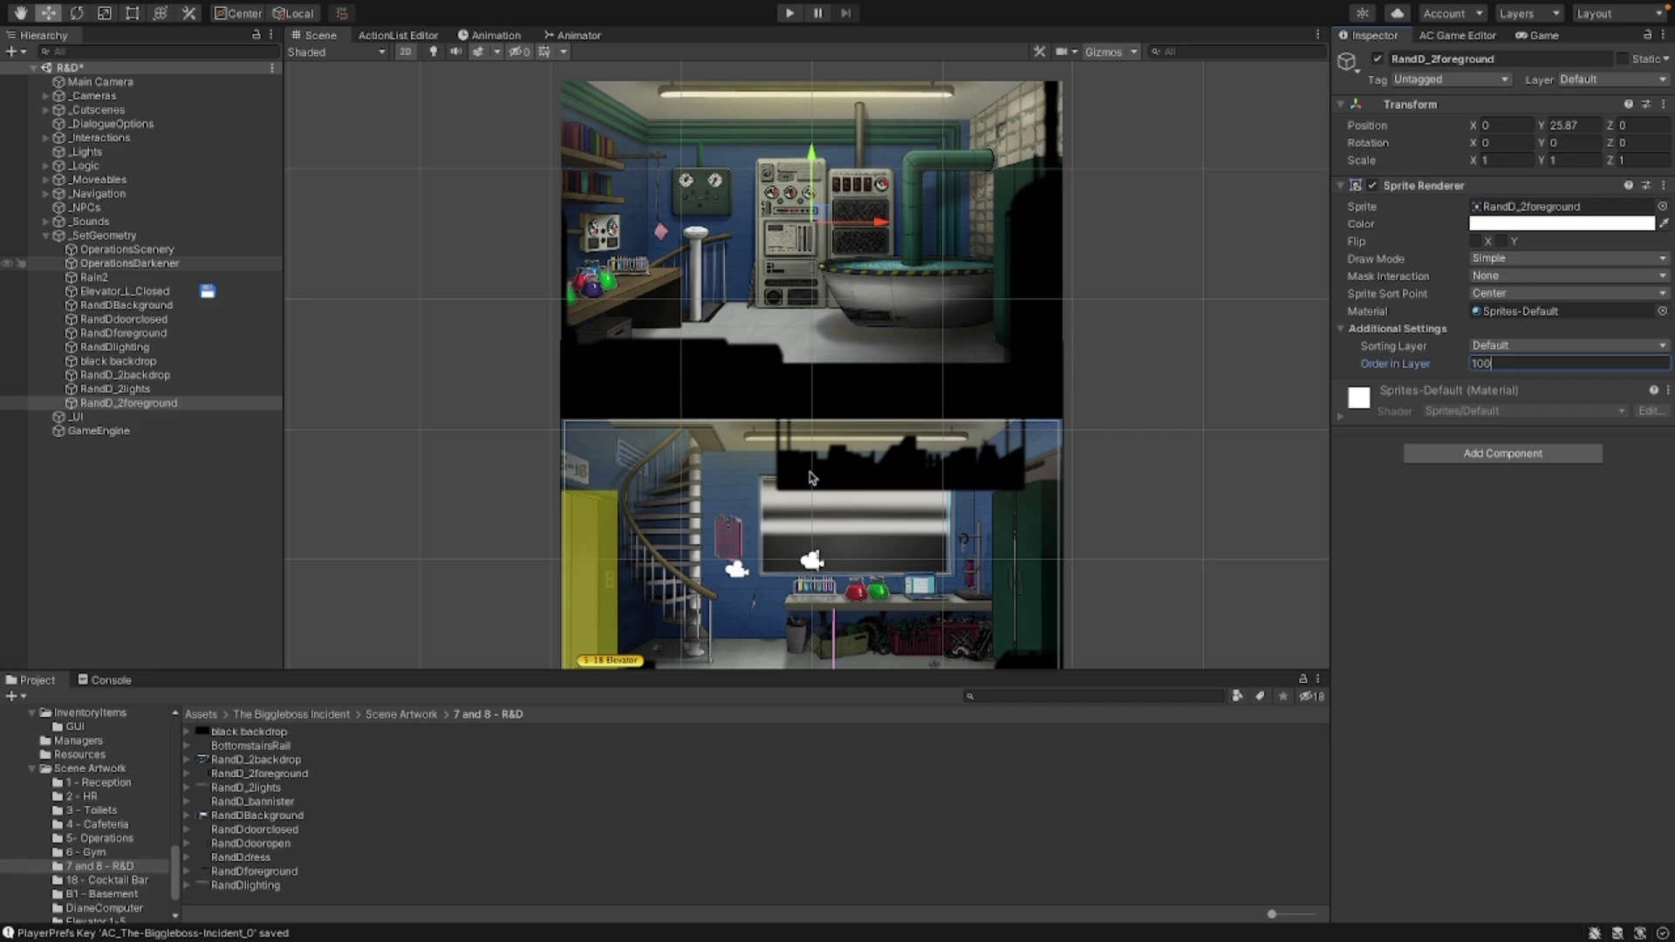
Step: Add the RandD_bannister sprite under _SetGeometry and set its Order in Layer to 100
{"action": "scroll", "coordinate": [463, 479], "scroll_direction": "down", "scroll_amount": 4}
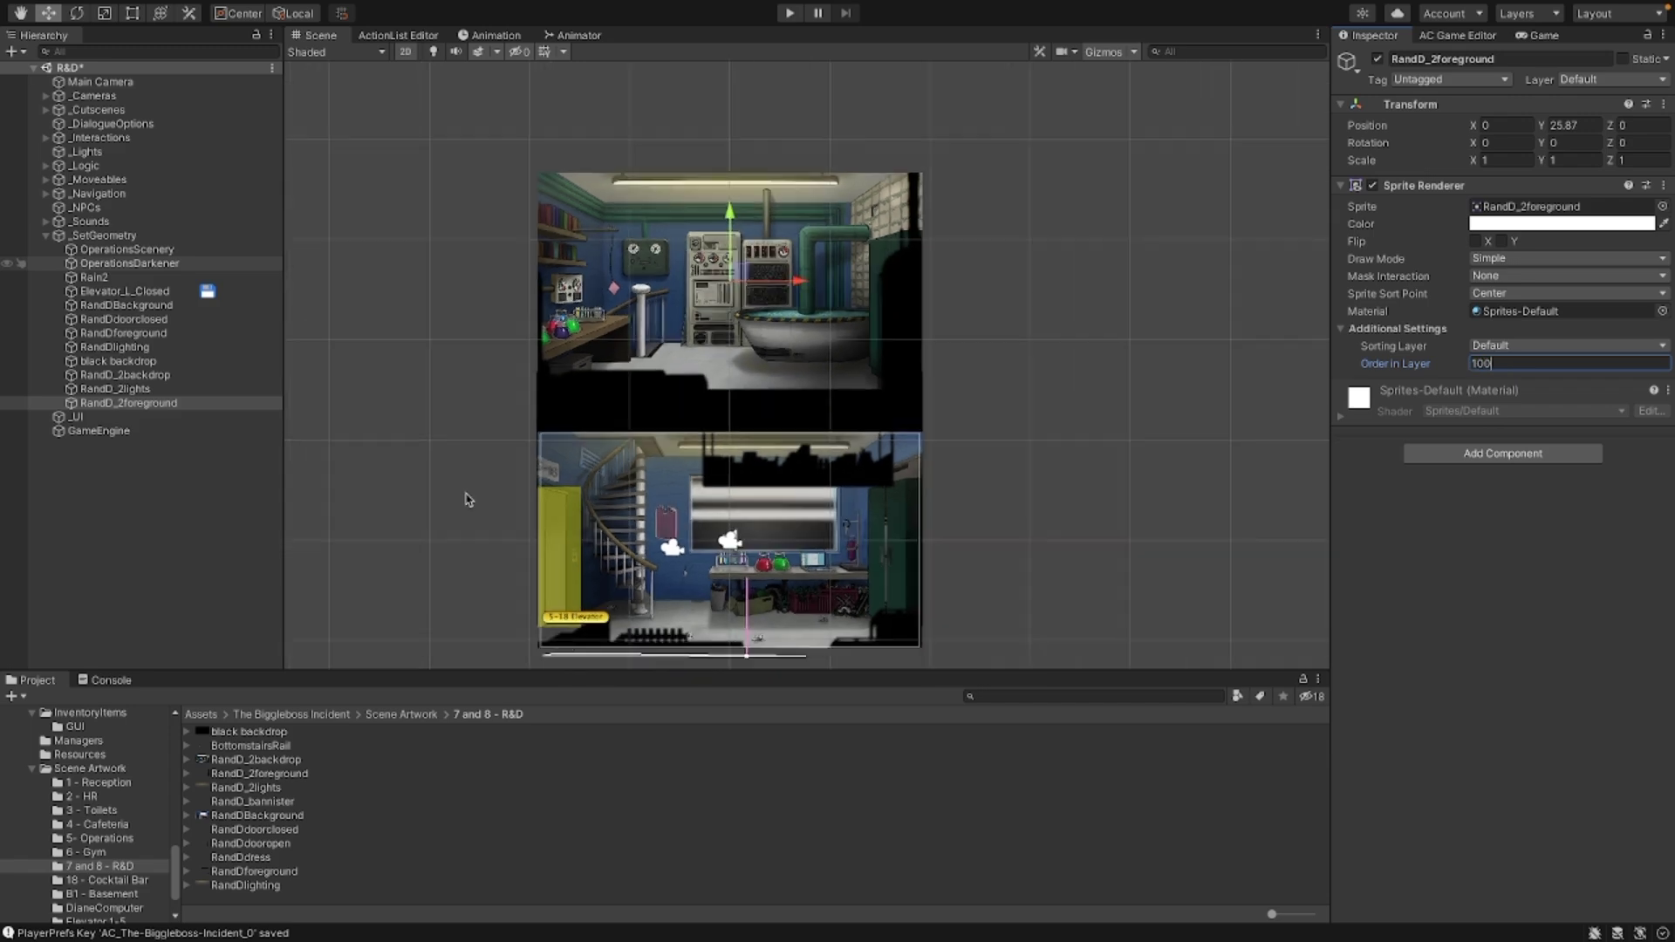
{"action": "middle_click_drag", "start_coordinate": [463, 531], "coordinate": [532, 377]}
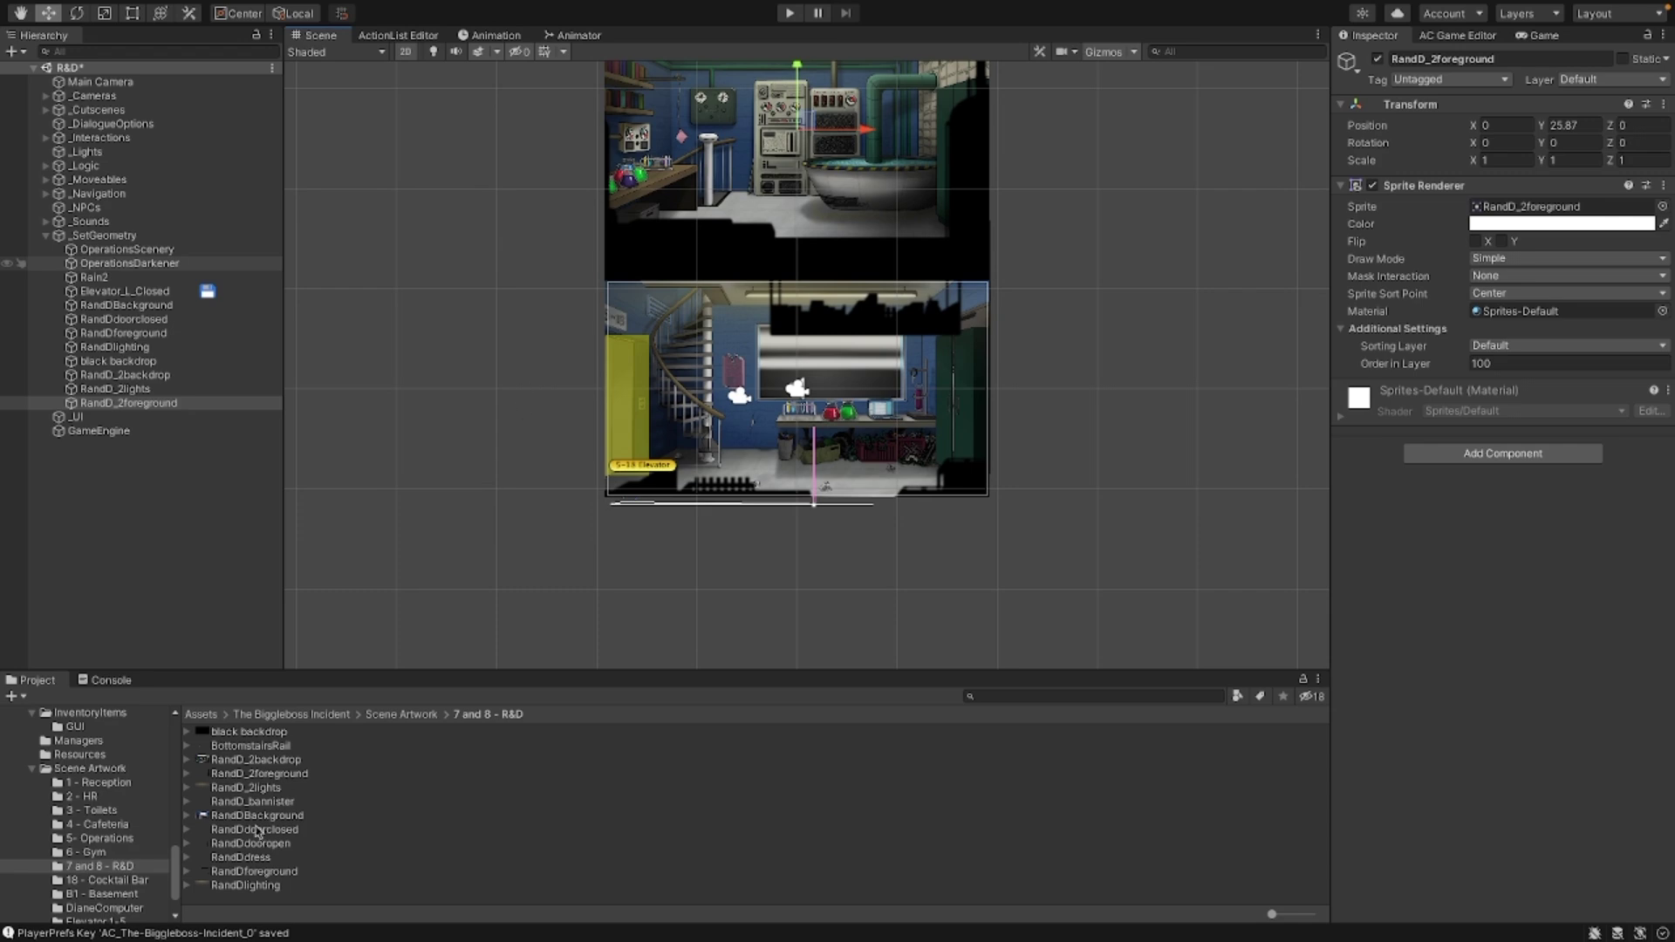
{"action": "left_click", "coordinate": [228, 802]}
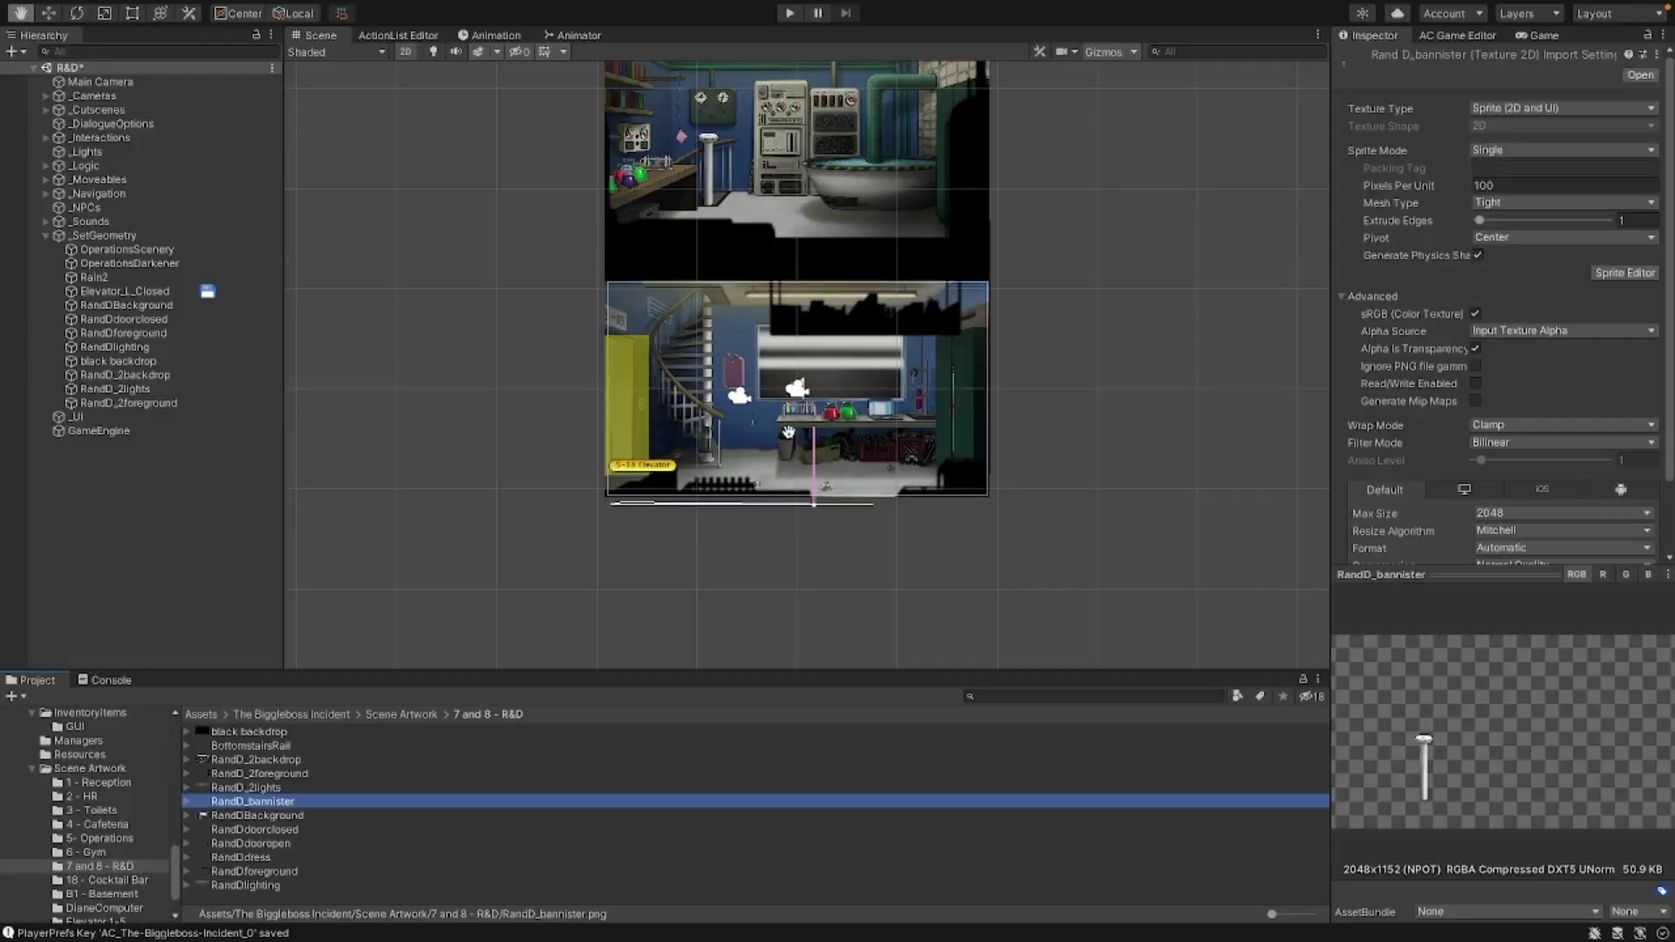
{"action": "scroll", "coordinate": [442, 367], "scroll_direction": "up", "scroll_amount": 3}
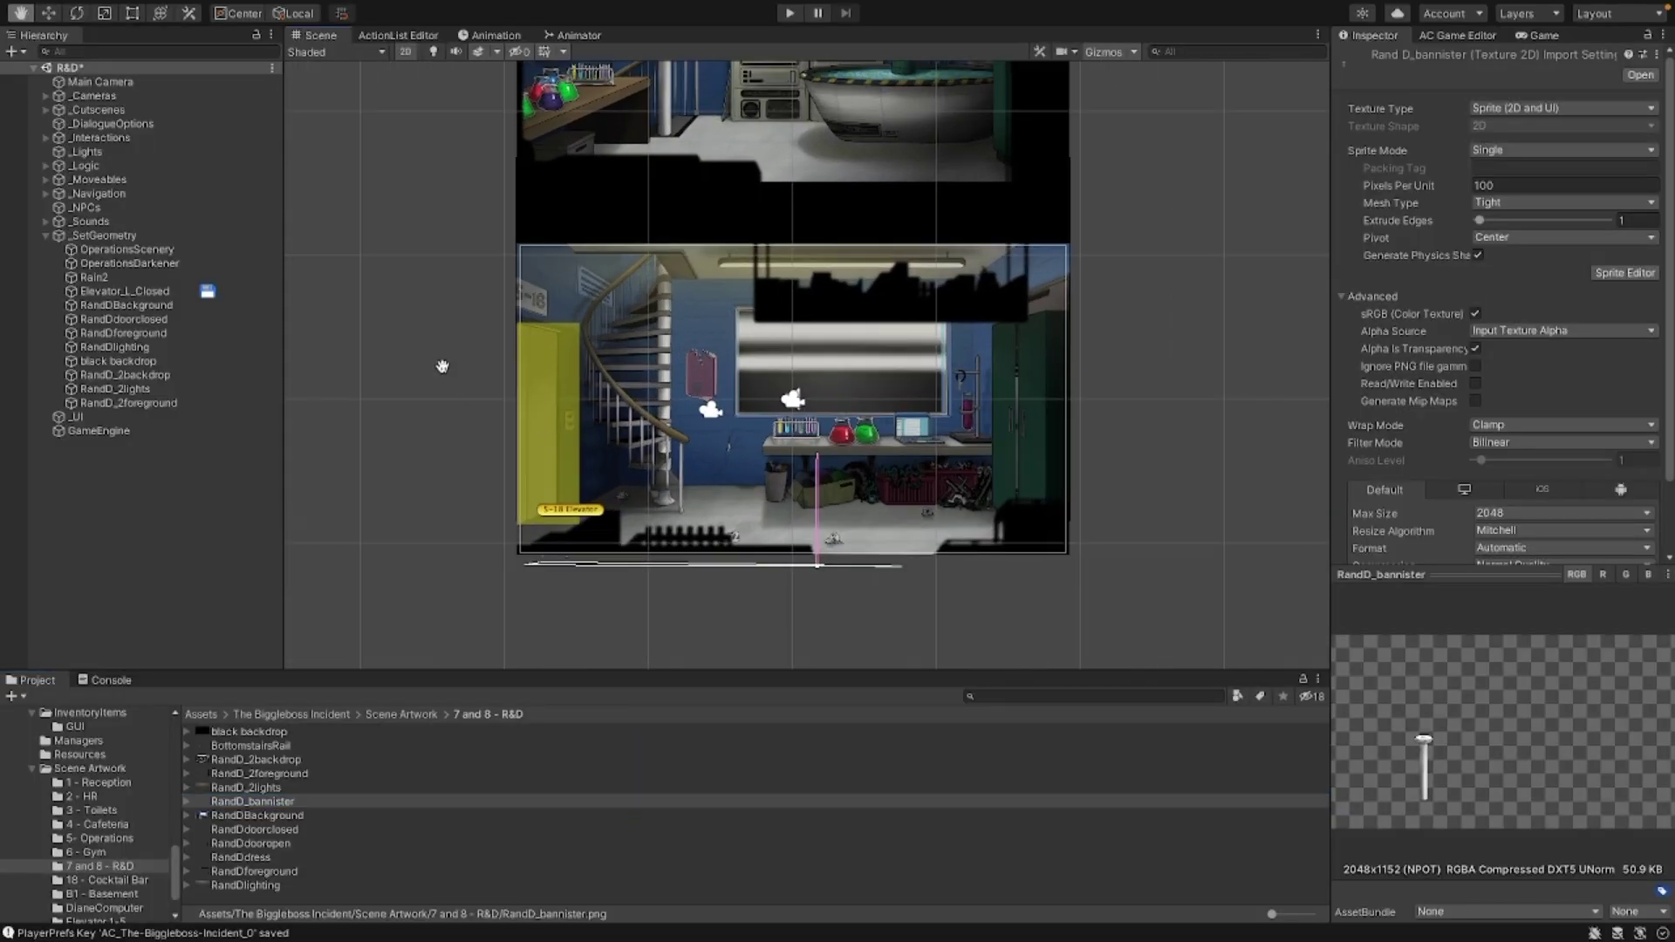
{"action": "middle_click_drag", "start_coordinate": [442, 367], "coordinate": [465, 445]}
{"action": "left_click", "coordinate": [239, 801]}
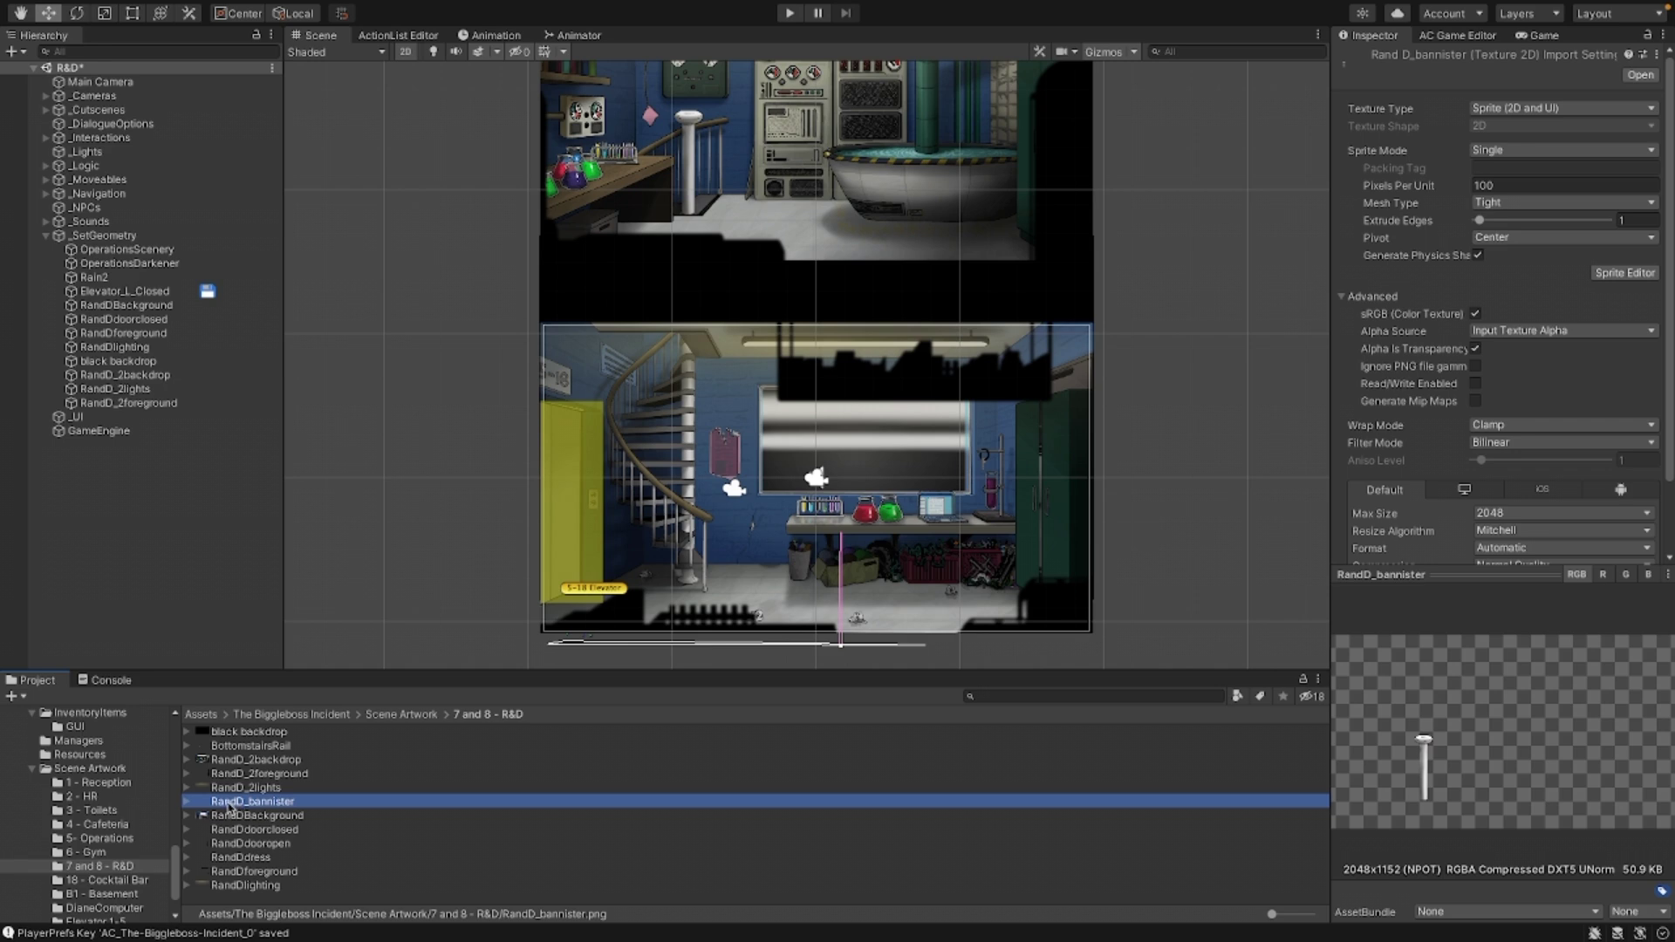
{"action": "left_click_drag", "start_coordinate": [229, 804], "coordinate": [105, 235]}
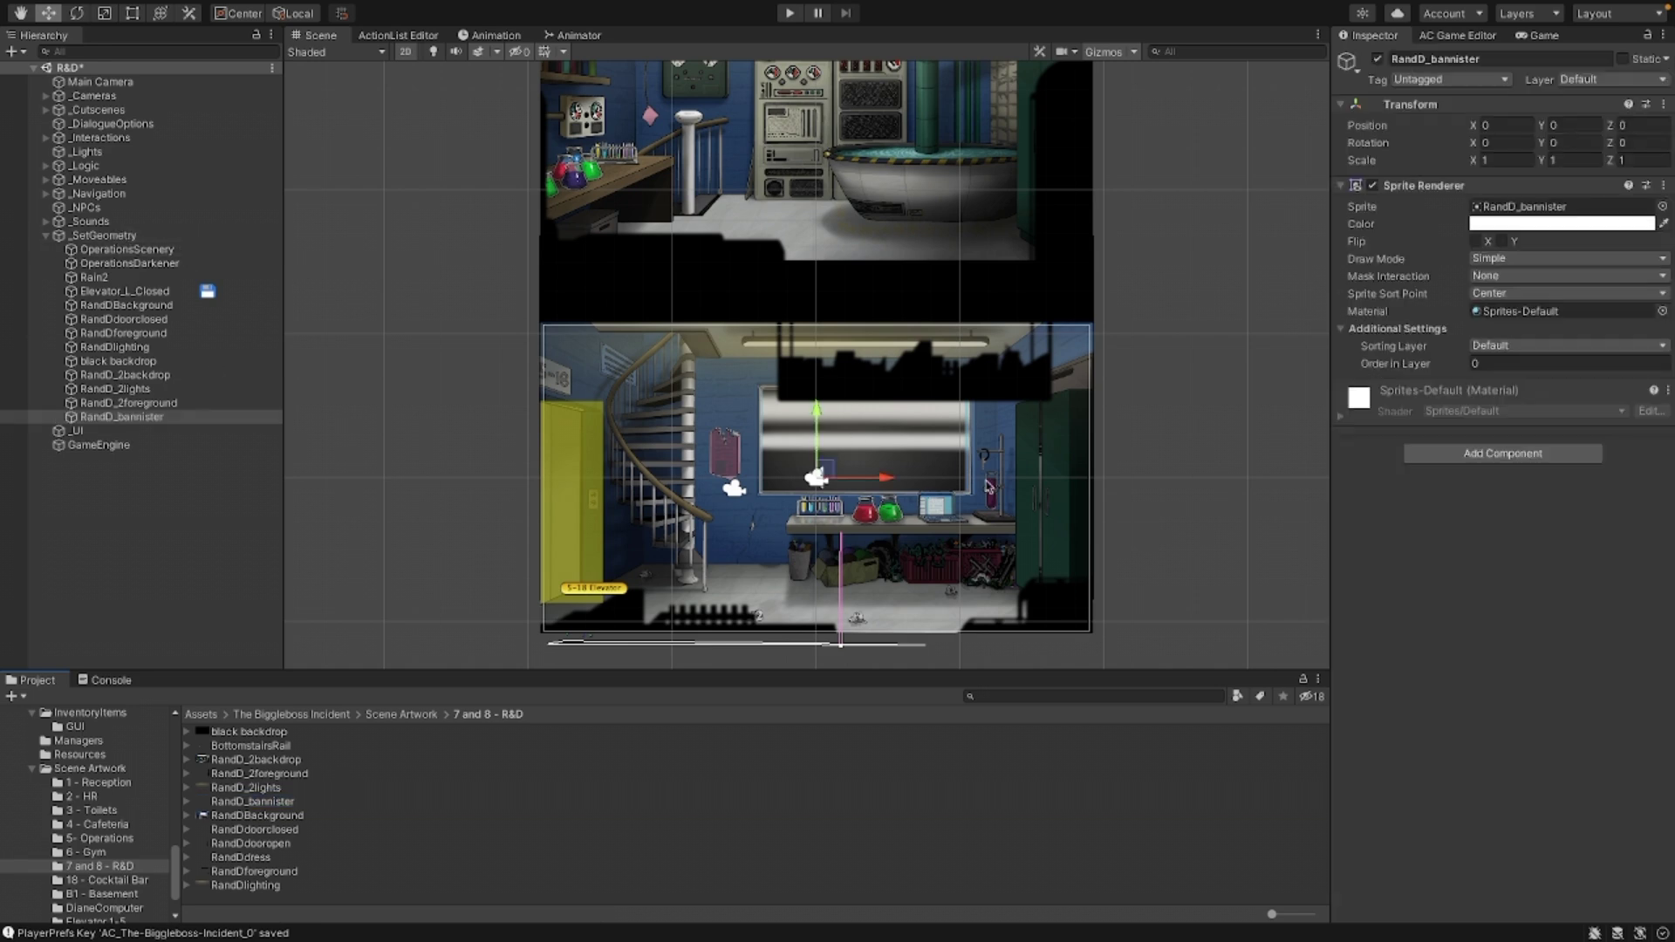
{"action": "left_click", "coordinate": [1493, 363]}
{"action": "type", "text": "100"}
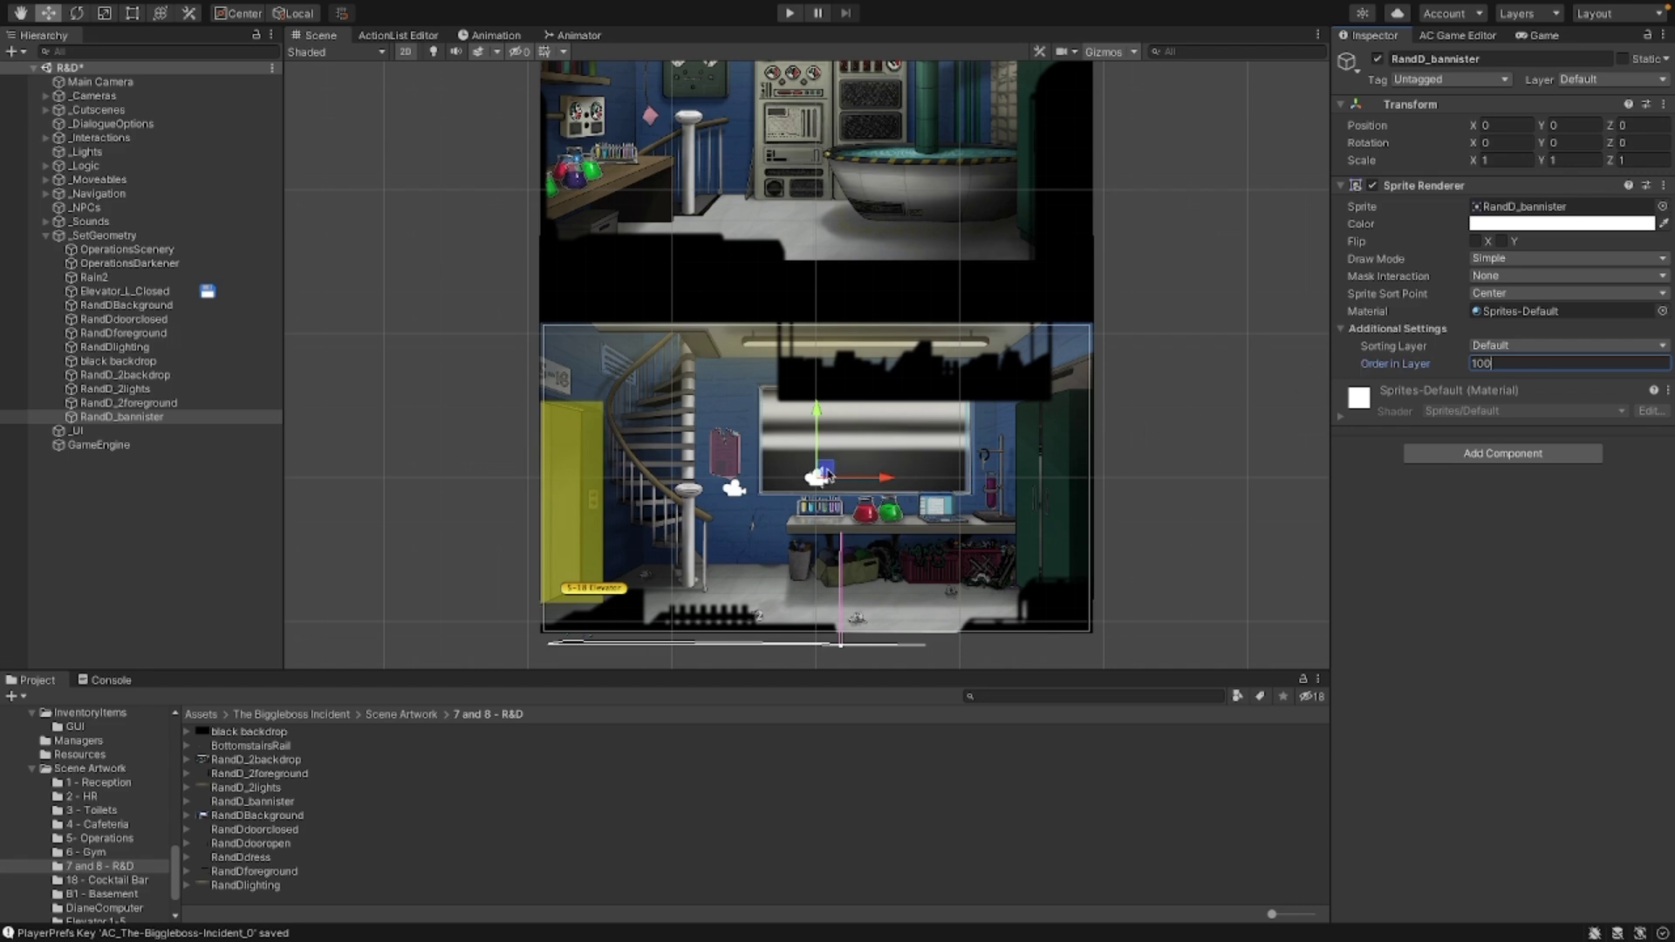
Step: Raise the RandD_bannister sprite to about Y 25.93 so it lines up with the stair post in the upper room
{"action": "left_click_drag", "start_coordinate": [824, 467], "coordinate": [828, 88]}
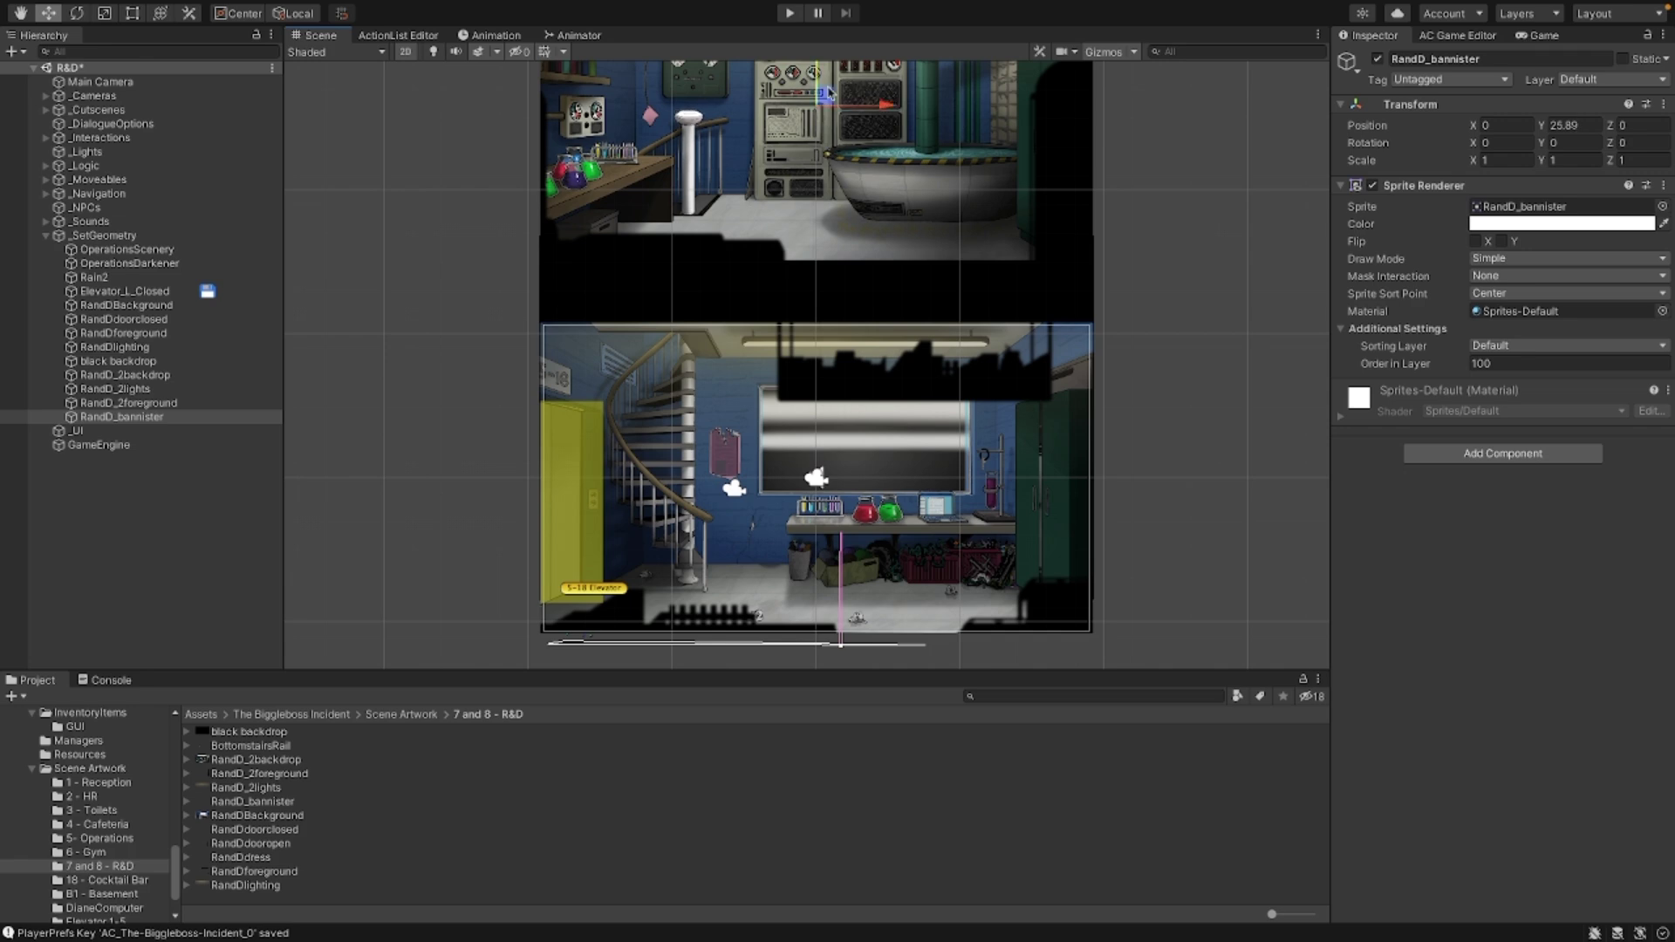
{"action": "key", "text": "q"}
{"action": "scroll", "coordinate": [632, 162], "scroll_direction": "up", "scroll_amount": 8}
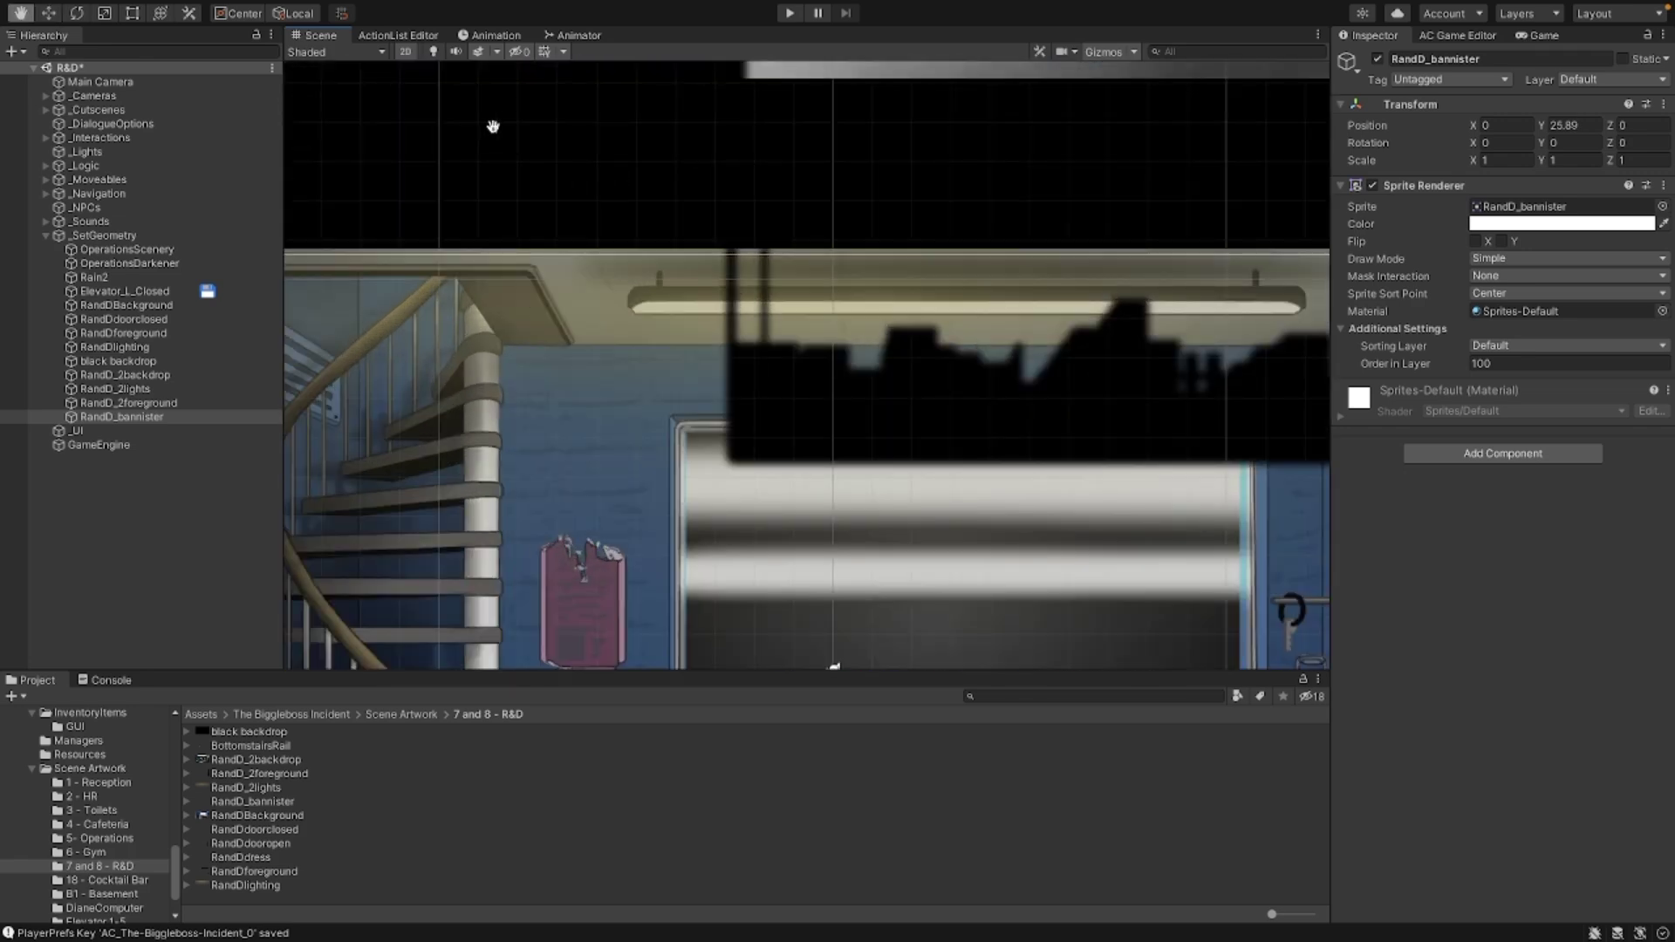
{"action": "left_click_drag", "start_coordinate": [490, 131], "coordinate": [520, 179]}
{"action": "key", "text": "f"}
{"action": "key", "text": "w"}
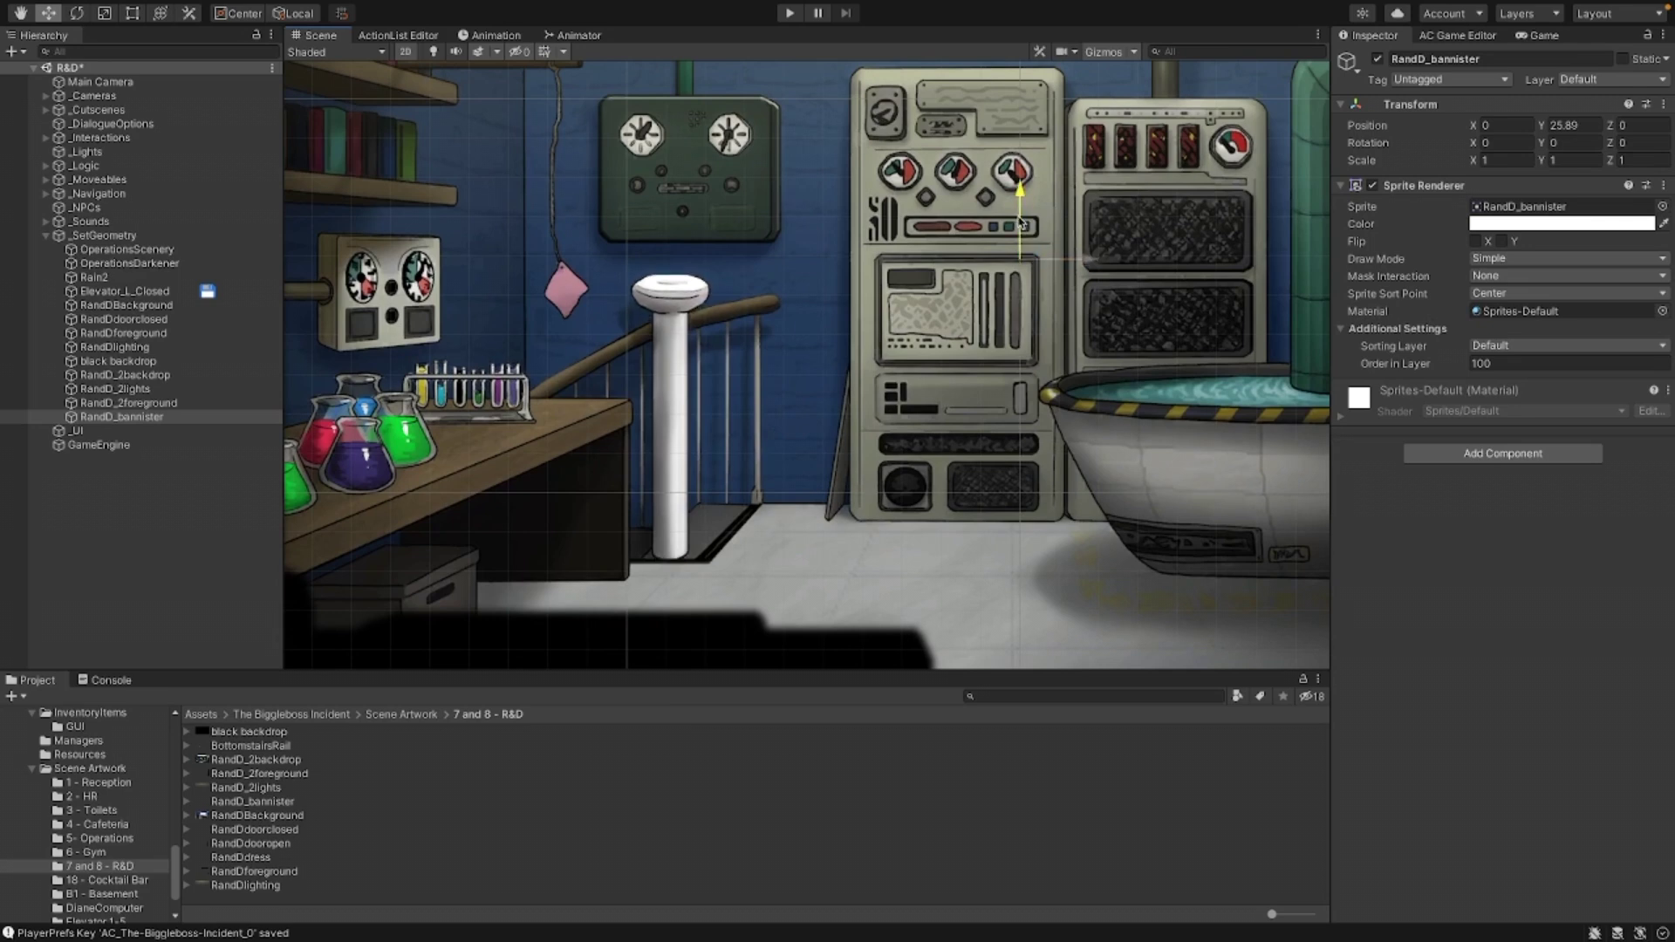
{"action": "key", "text": "q"}
{"action": "scroll", "coordinate": [811, 492], "scroll_direction": "down", "scroll_amount": 6}
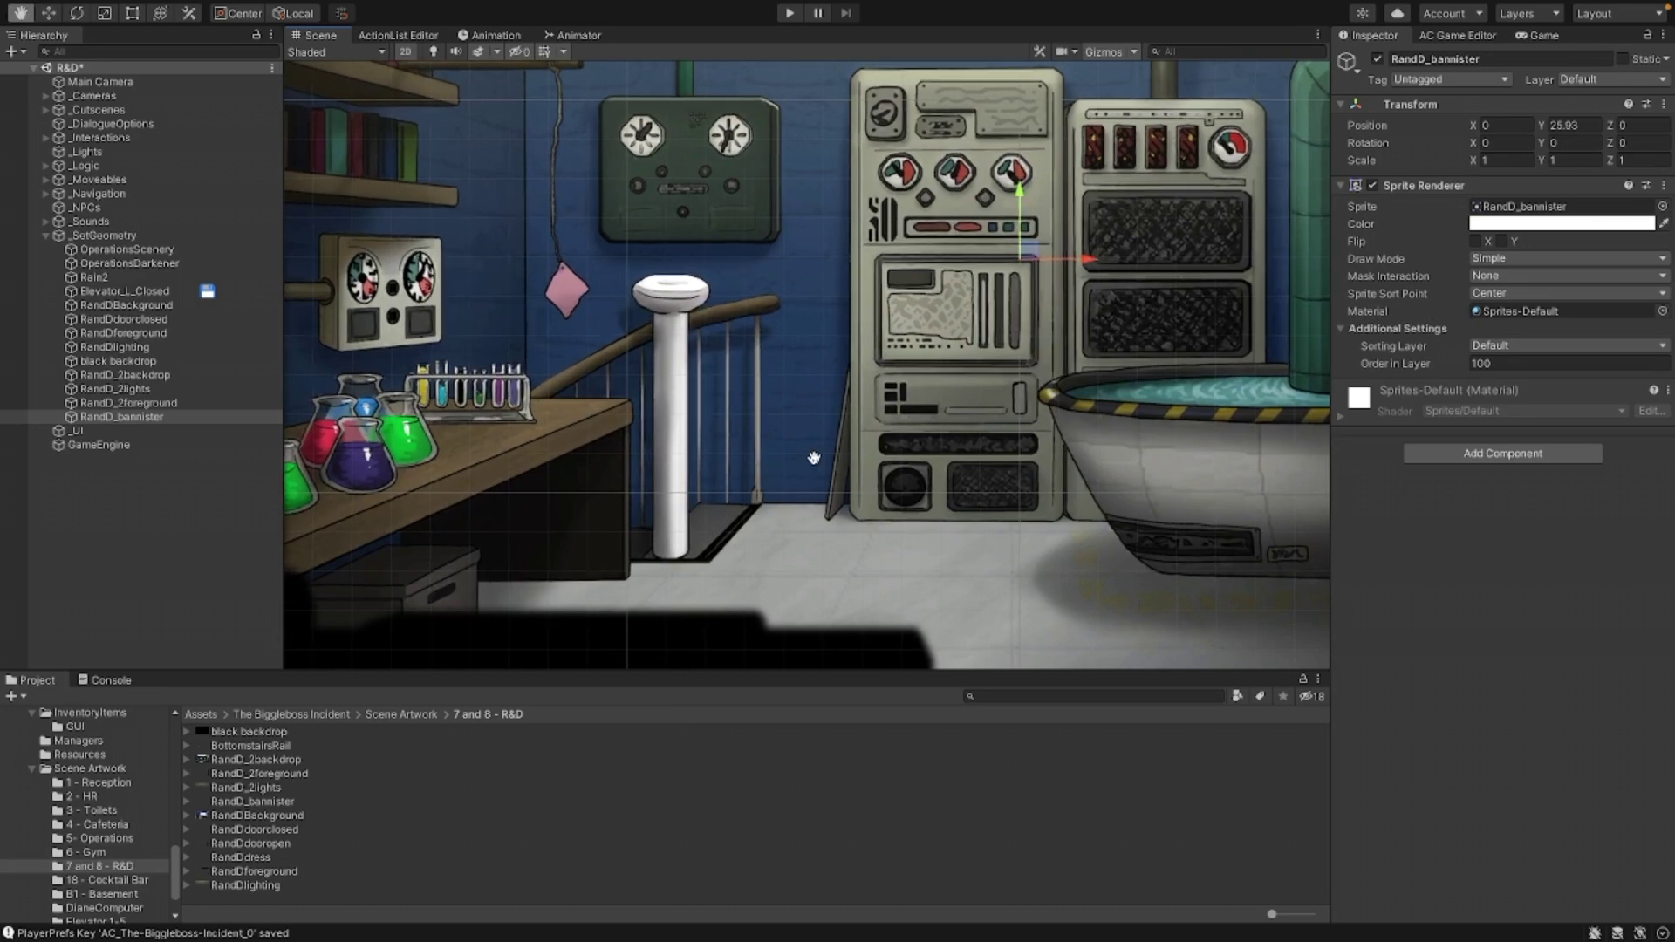
{"action": "key", "text": "w"}
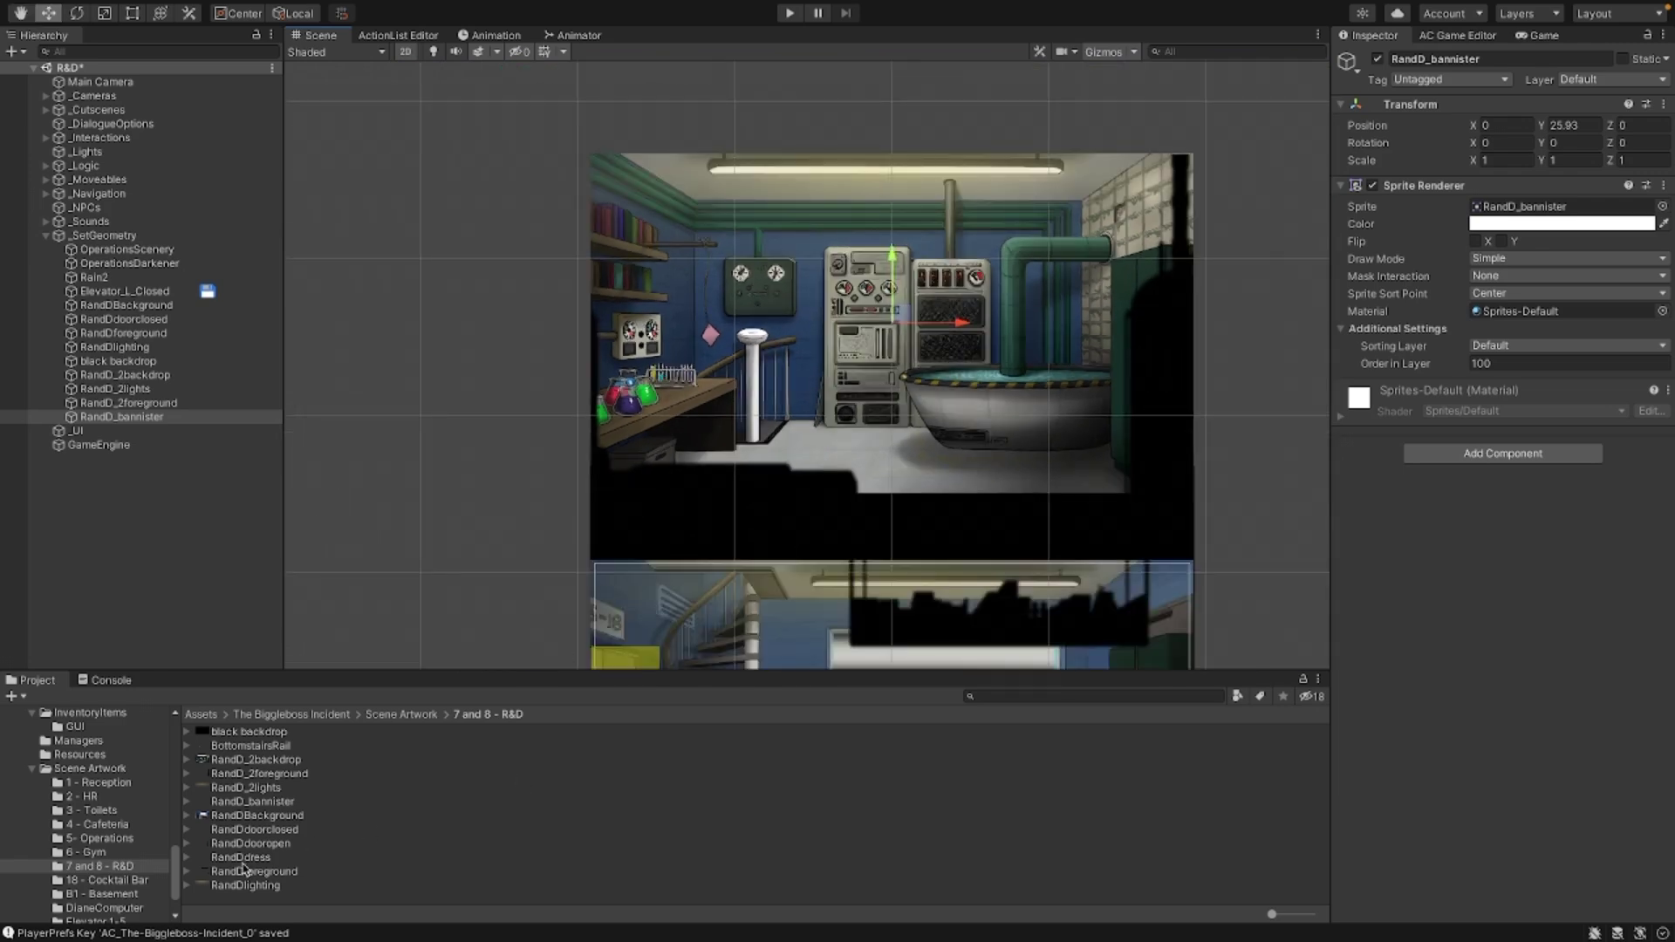
Step: Add the BottomstairsRail sprite under _SetGeometry and set its Order in Layer to 100
{"action": "left_click", "coordinate": [248, 801]}
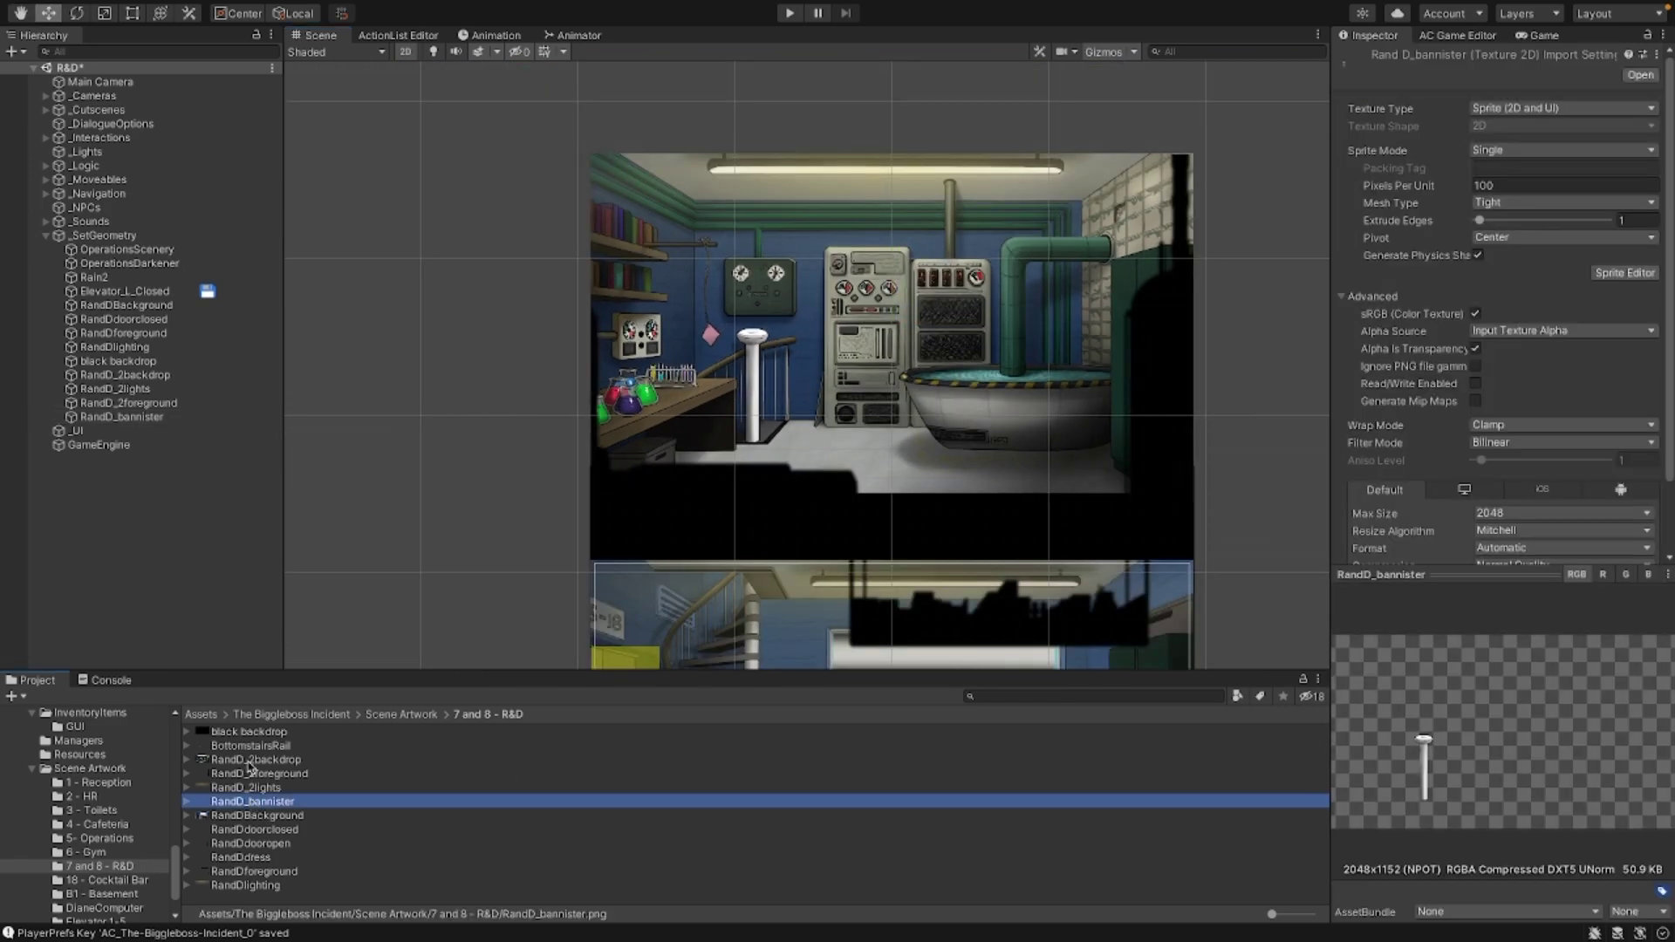
{"action": "left_click_drag", "start_coordinate": [253, 746], "coordinate": [124, 235]}
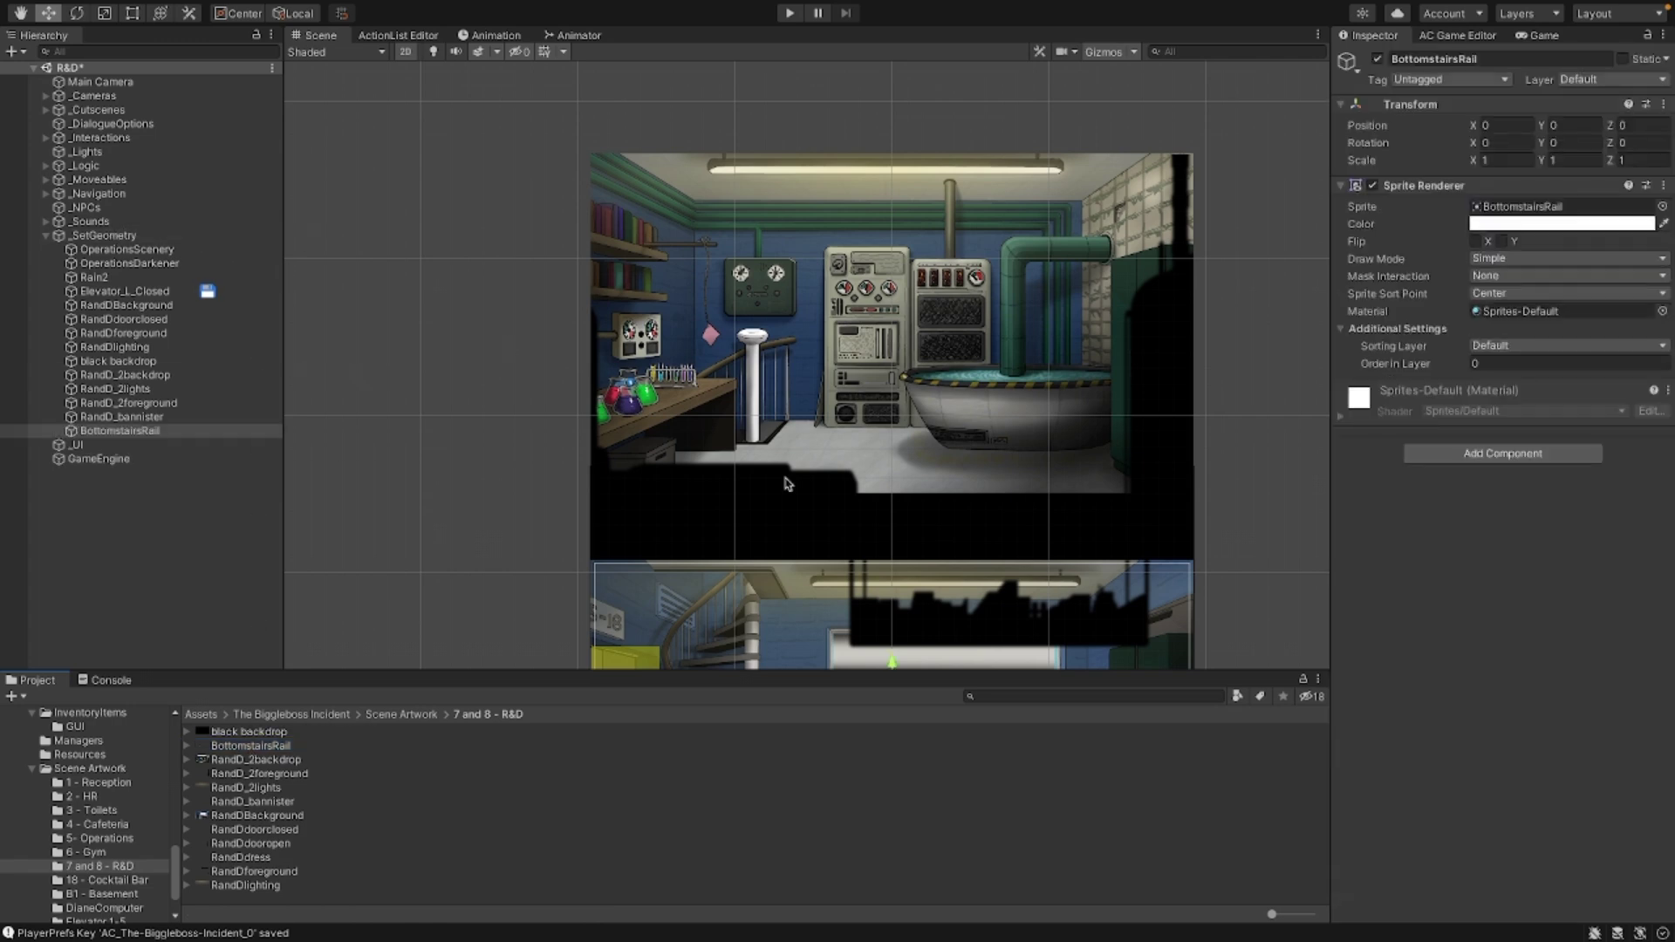
{"action": "scroll", "coordinate": [875, 428], "scroll_direction": "down", "scroll_amount": 2}
{"action": "middle_click_drag", "start_coordinate": [553, 534], "coordinate": [532, 317]}
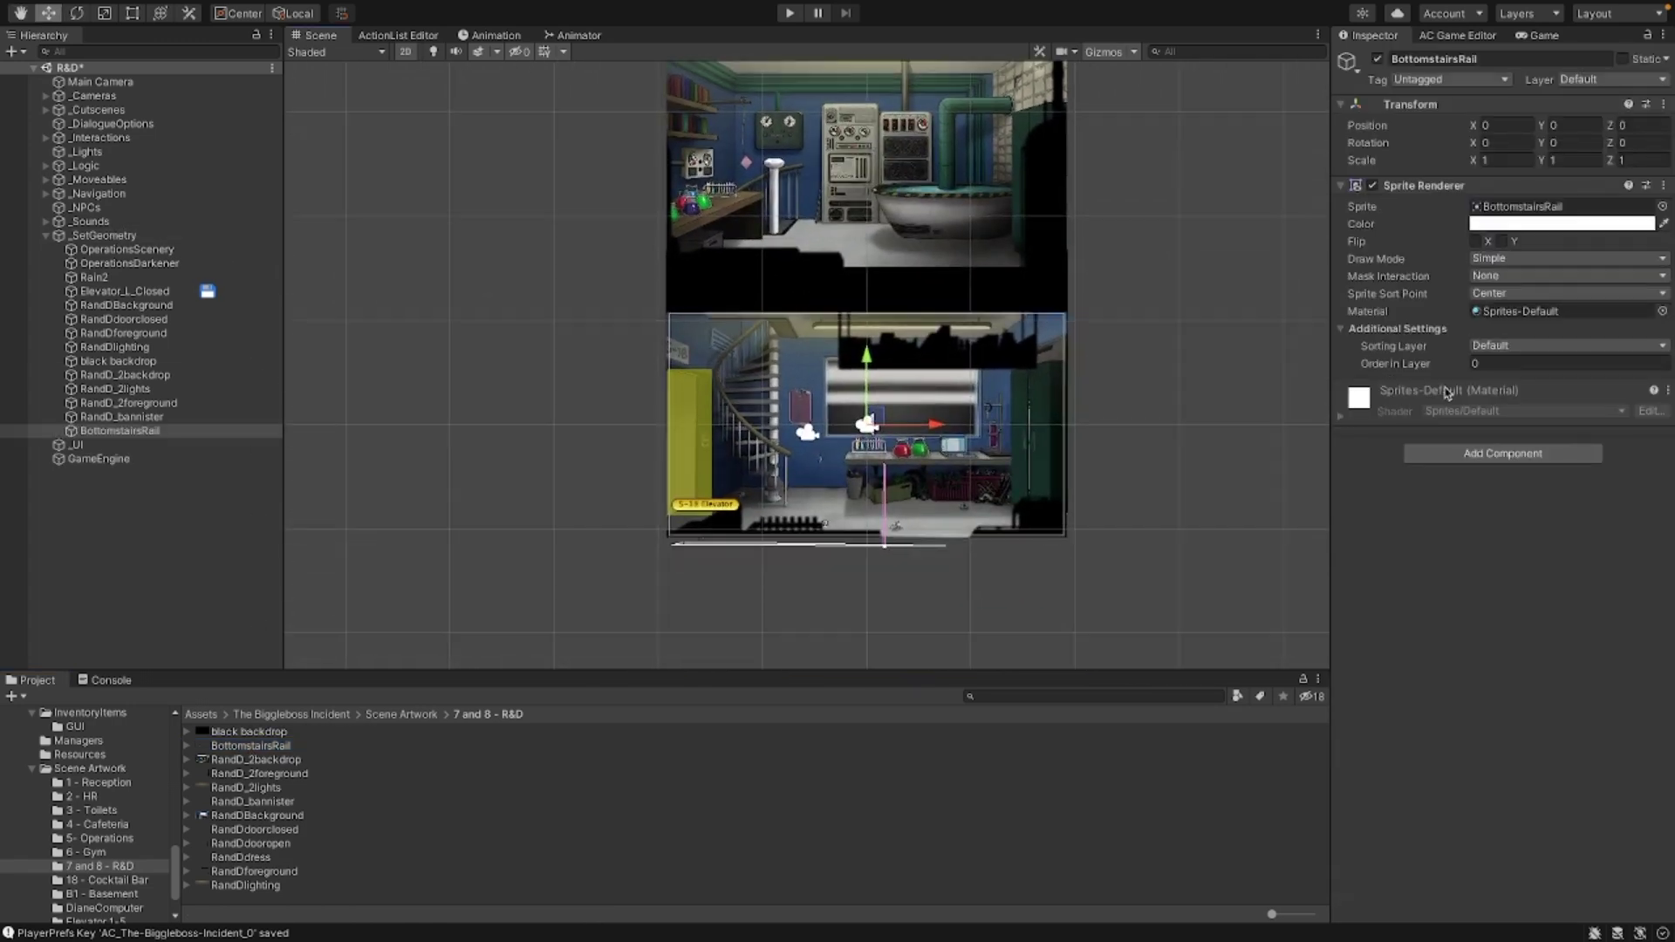
{"action": "left_click", "coordinate": [1478, 365]}
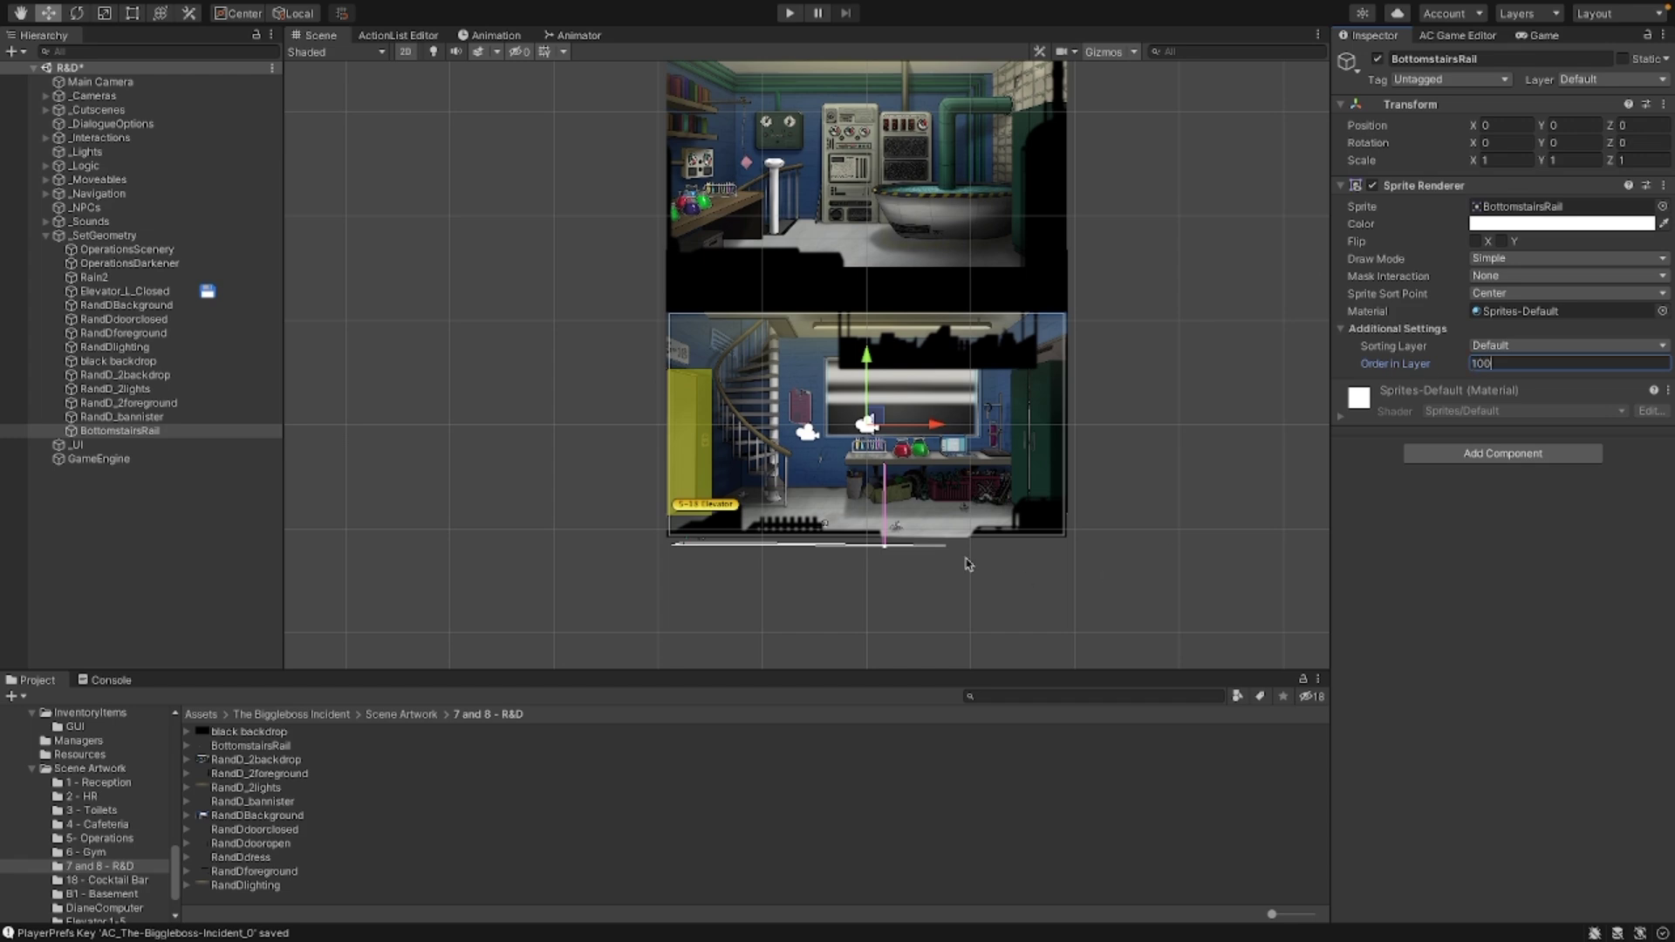
{"action": "scroll", "coordinate": [799, 485], "scroll_direction": "up", "scroll_amount": 3}
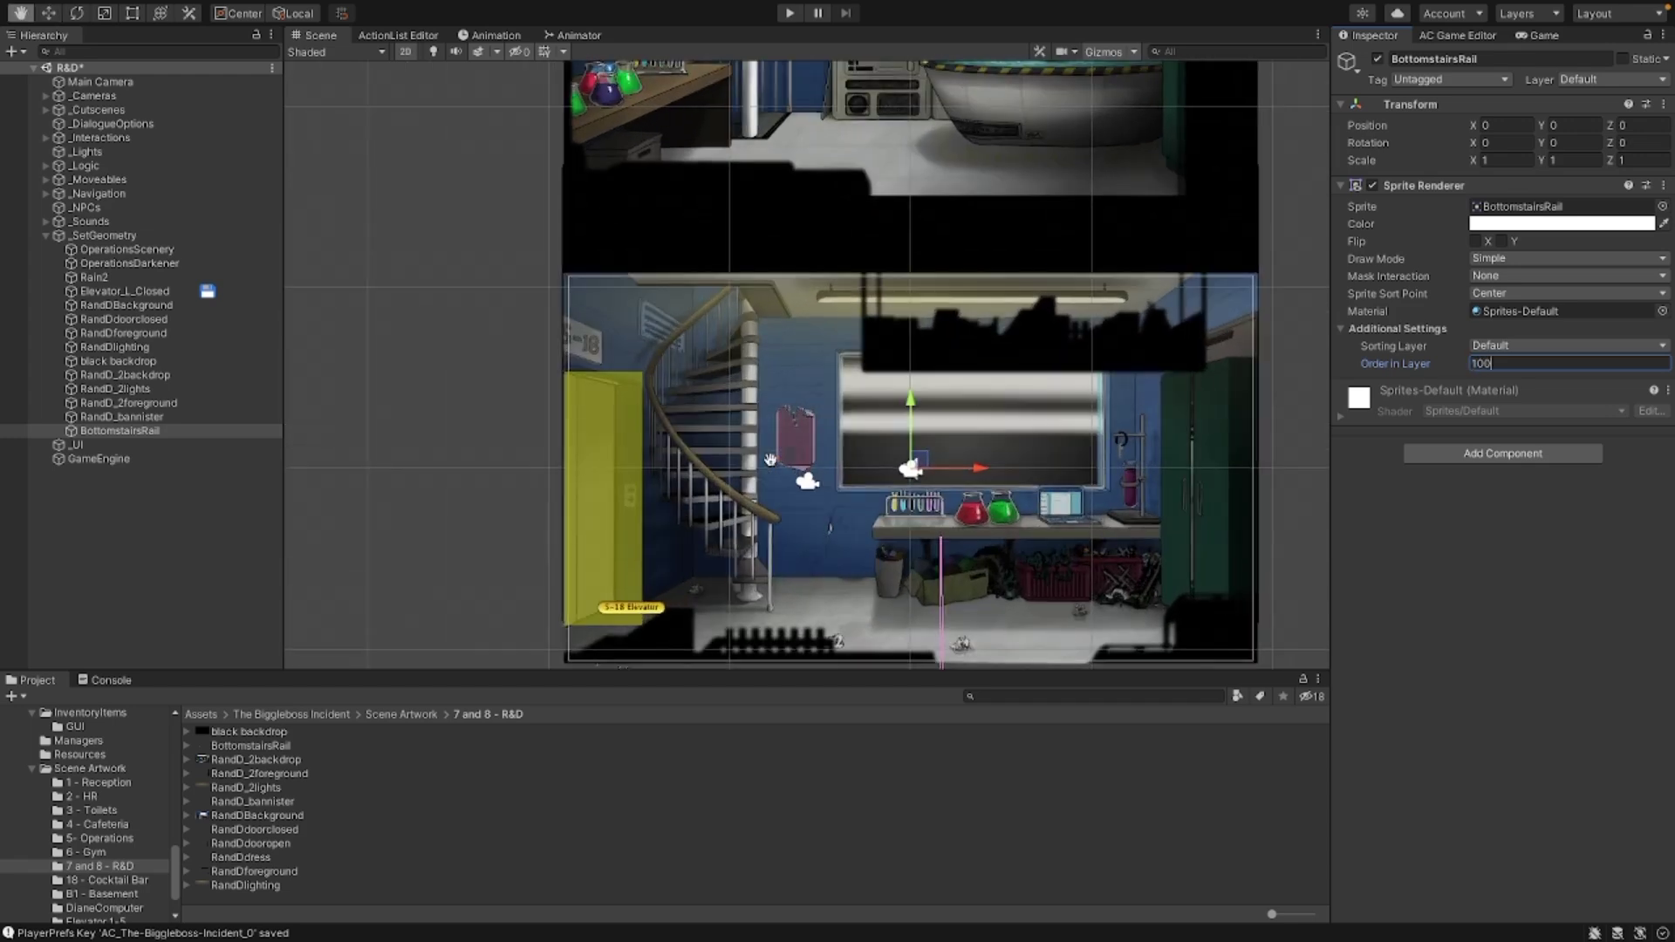
{"action": "key", "text": "w"}
{"action": "left_click_drag", "start_coordinate": [912, 433], "coordinate": [908, 370]}
{"action": "key", "text": "ctrl+z"}
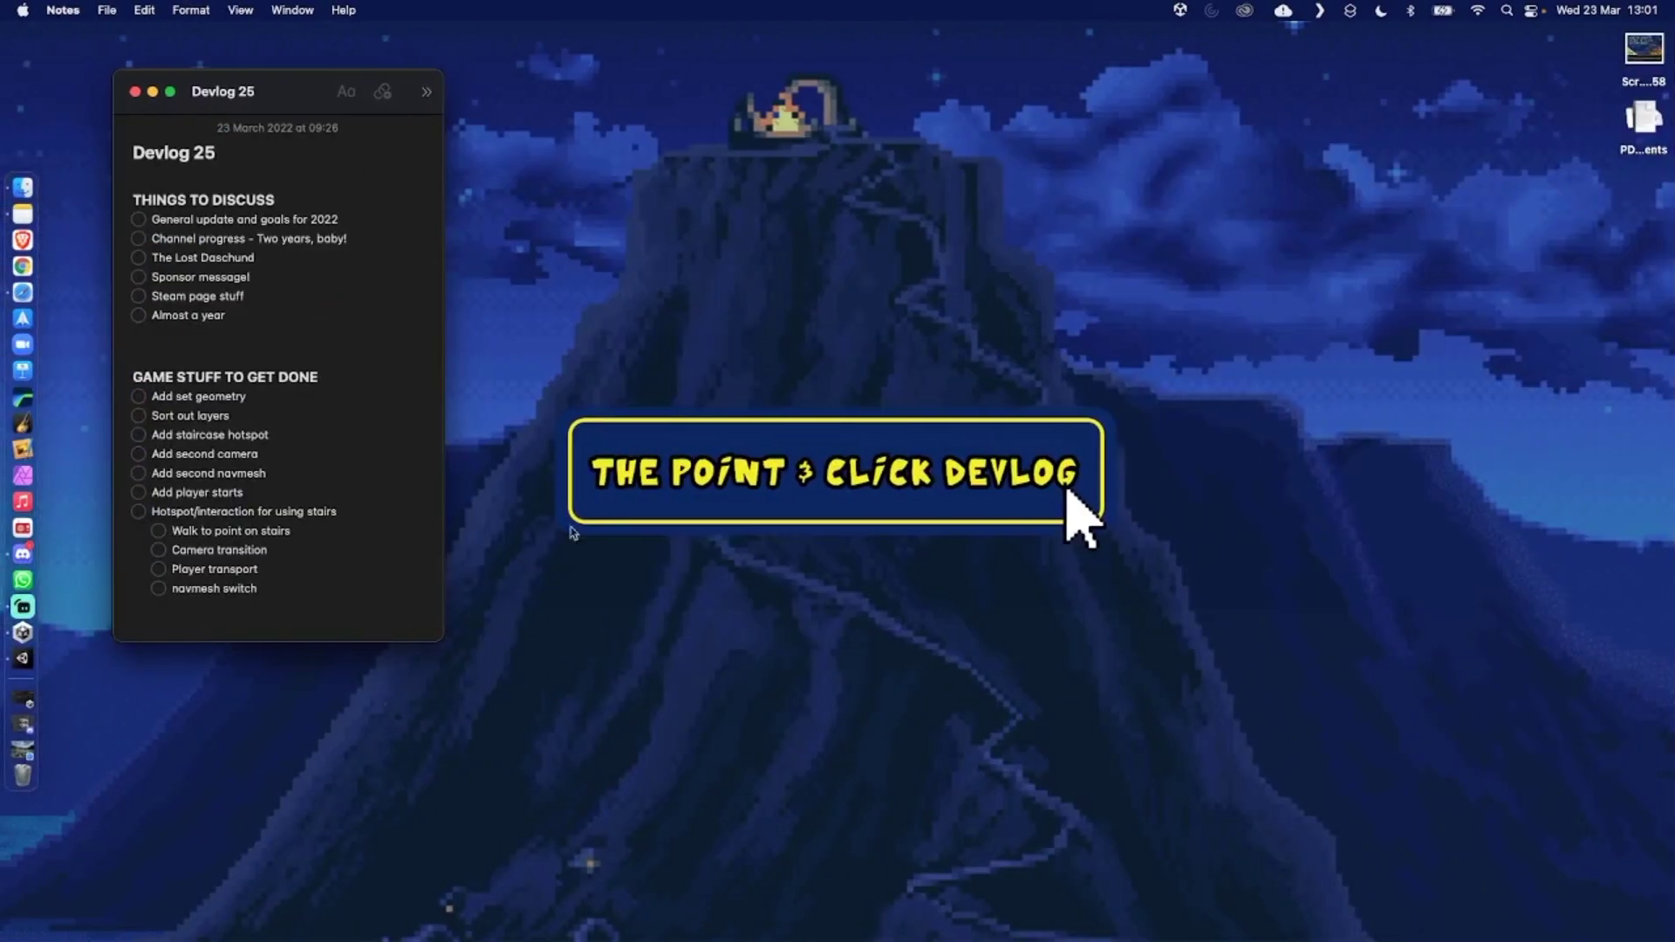
Step: In the Devlog 25 note in Notes, tick off General update and goals for 2022, Add set geometry, and Sort out layers
{"action": "left_click_drag", "start_coordinate": [292, 85], "coordinate": [883, 181]}
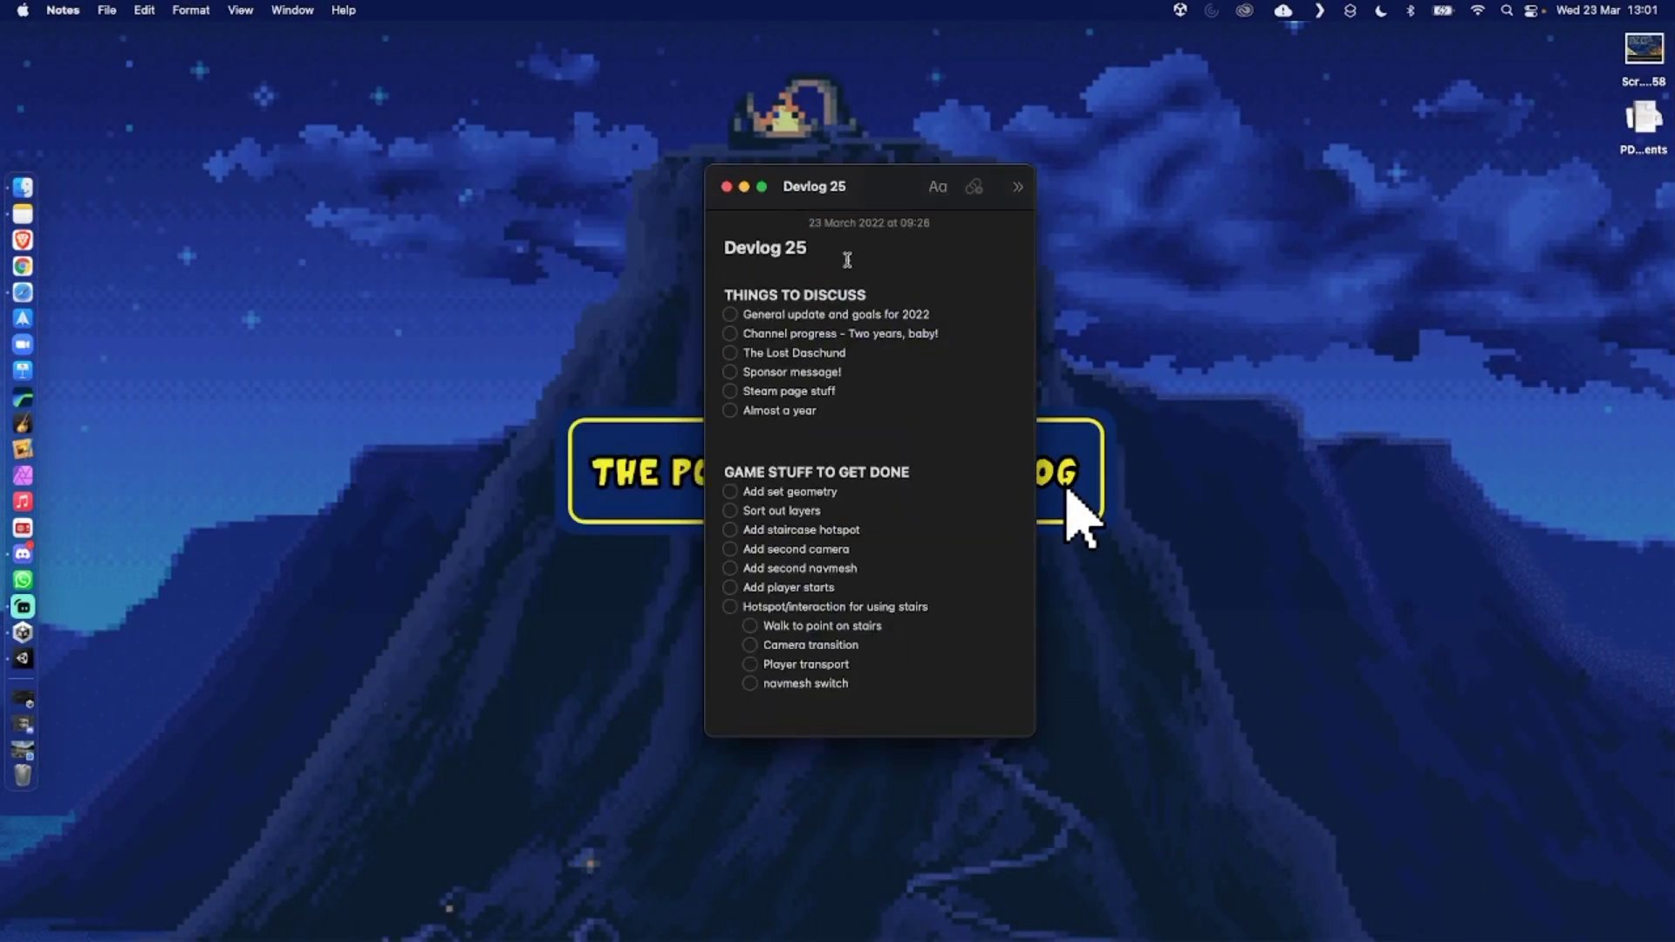
{"action": "left_click", "coordinate": [729, 314]}
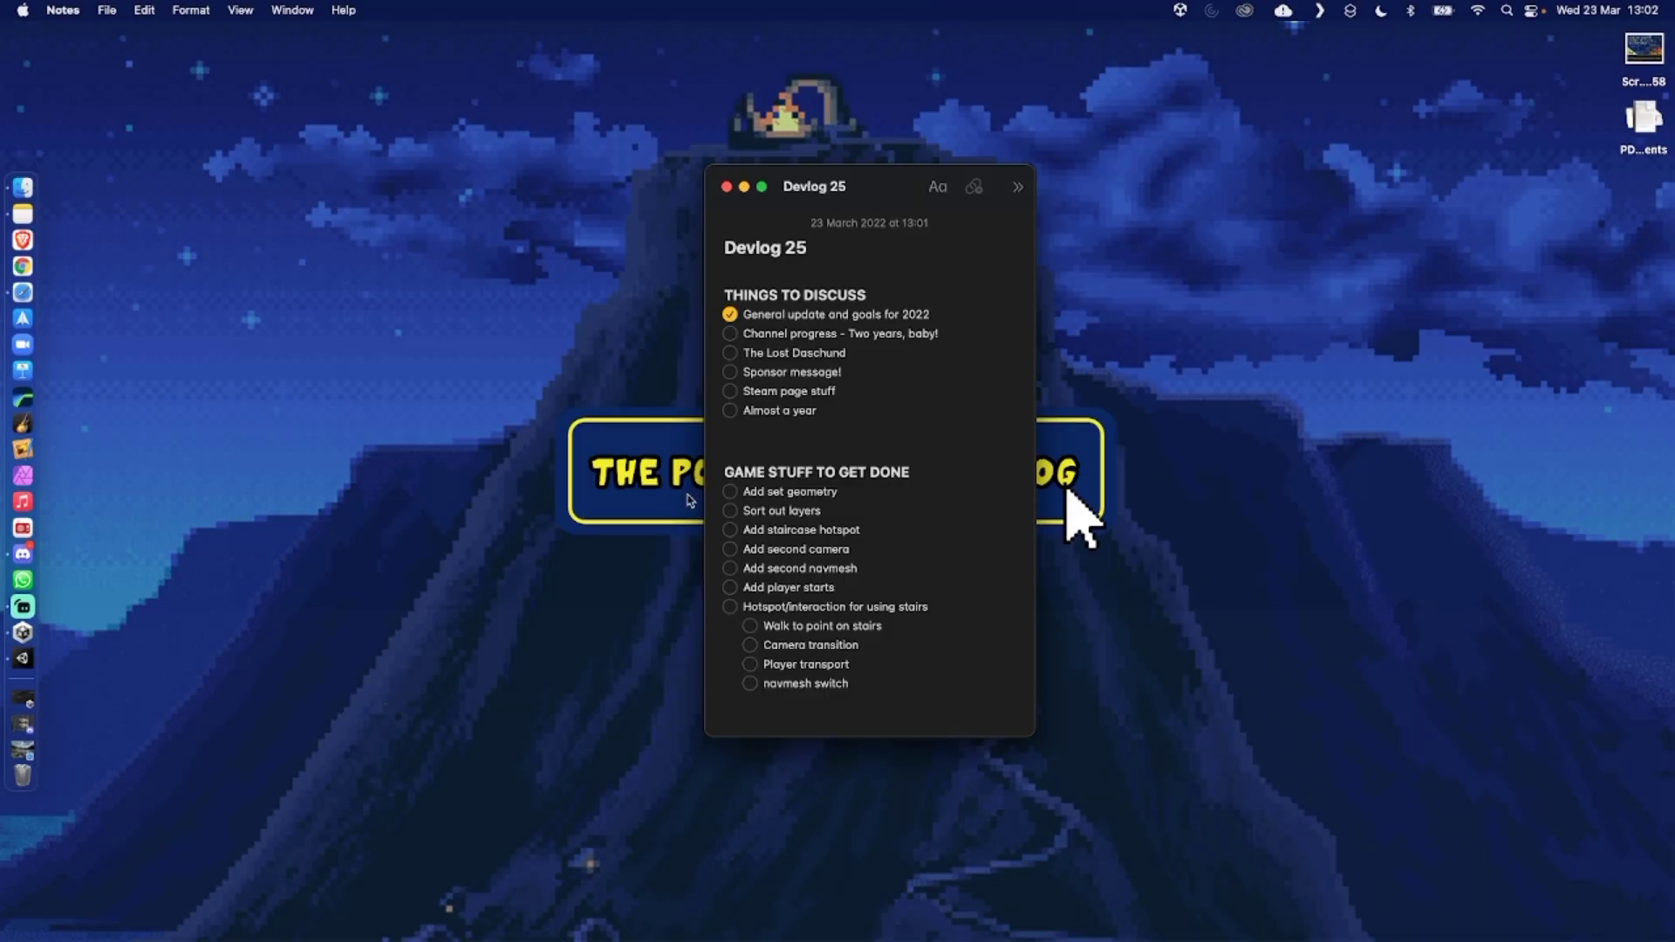
{"action": "left_click", "coordinate": [731, 494]}
{"action": "left_click", "coordinate": [730, 512]}
{"action": "key", "text": "ctrl+Right"}
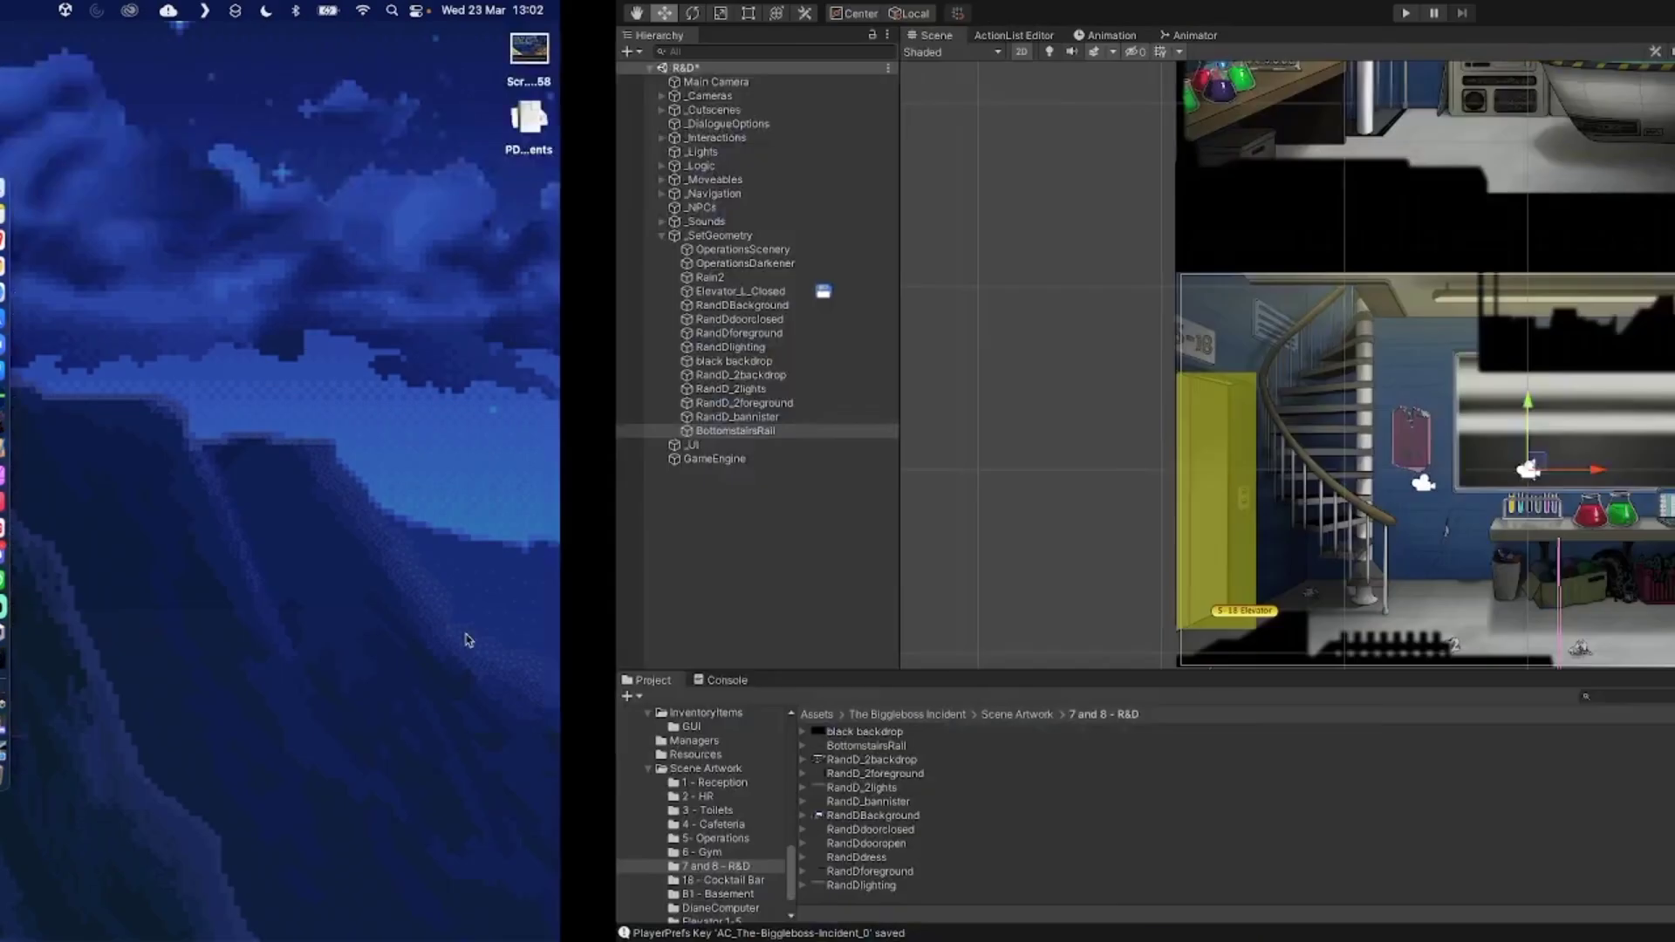
Step: Examine the assembled two-floor scene and check the Devlog 25 note for the next open game task
{"action": "key", "text": "q"}
{"action": "left_click_drag", "start_coordinate": [500, 419], "coordinate": [419, 437]}
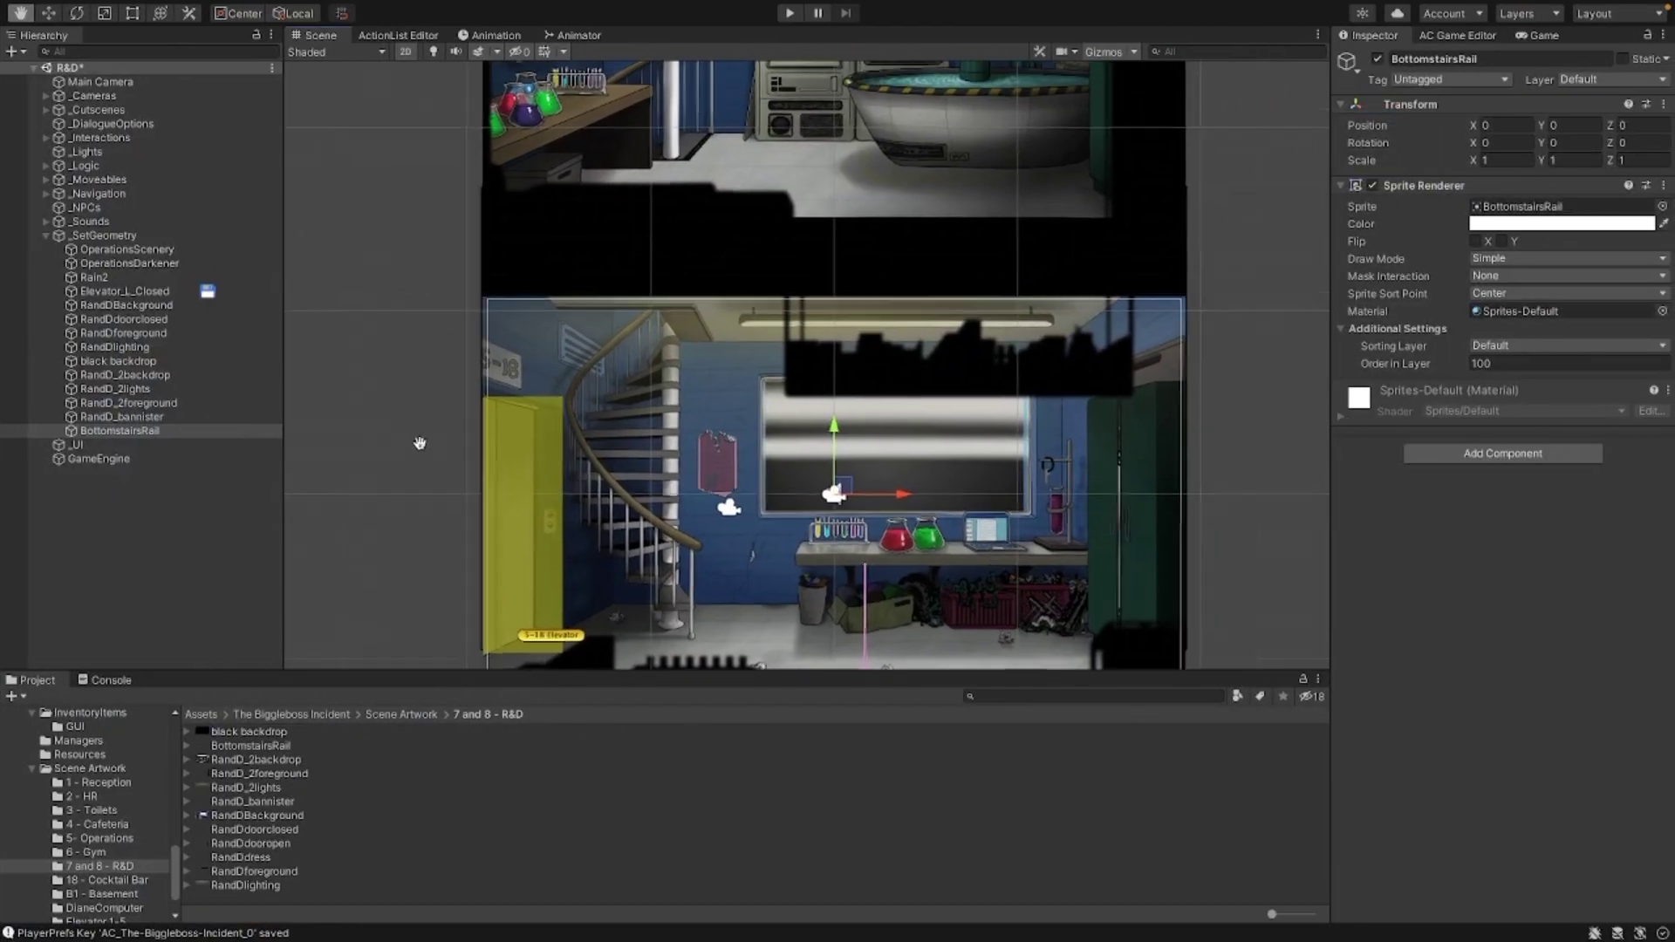
{"action": "scroll", "coordinate": [588, 415], "scroll_direction": "down", "scroll_amount": 1}
{"action": "scroll", "coordinate": [587, 415], "scroll_direction": "down", "scroll_amount": 1}
{"action": "key", "text": "w"}
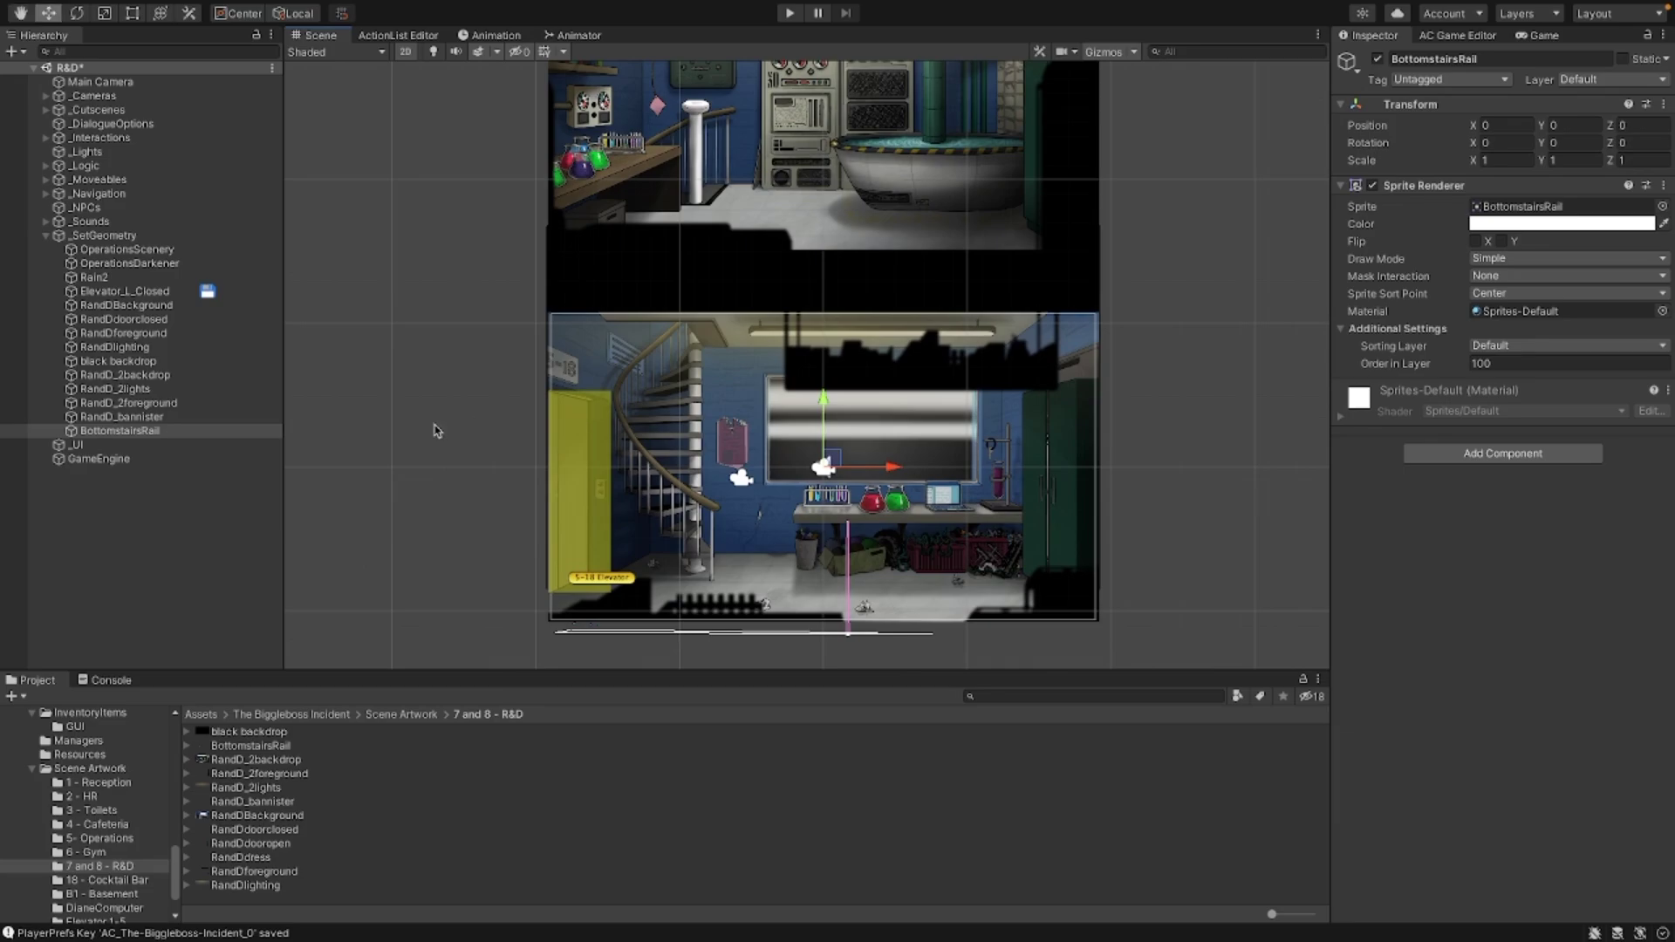
{"action": "key", "text": "ctrl+Left"}
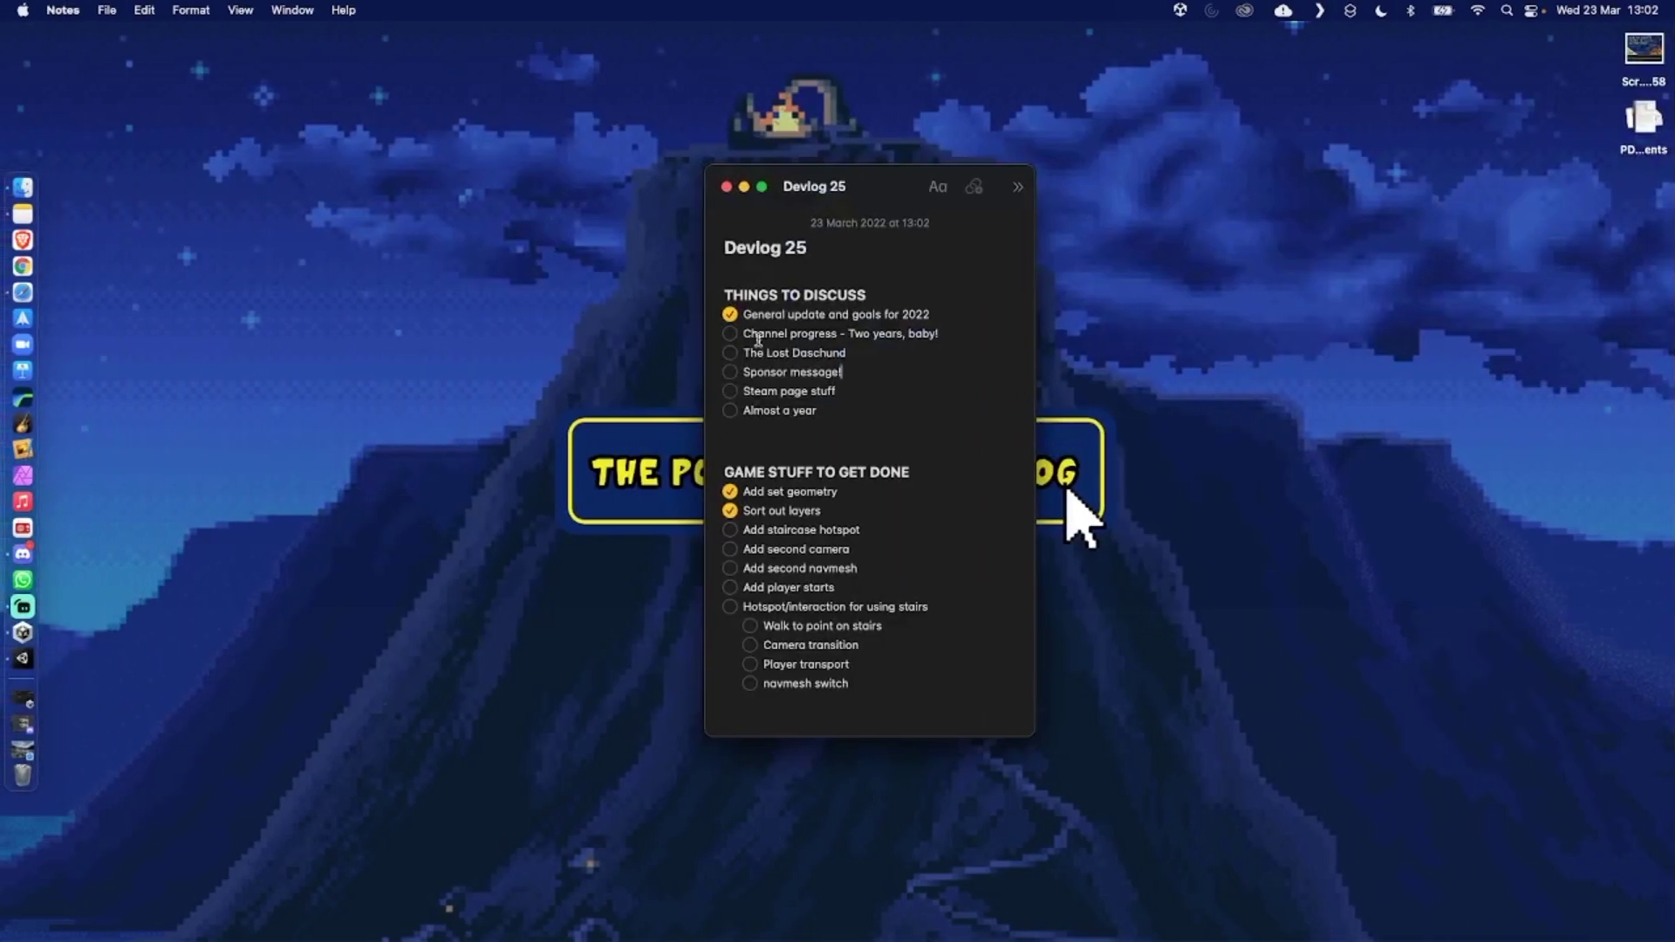
{"action": "left_click_drag", "start_coordinate": [745, 333], "coordinate": [939, 341]}
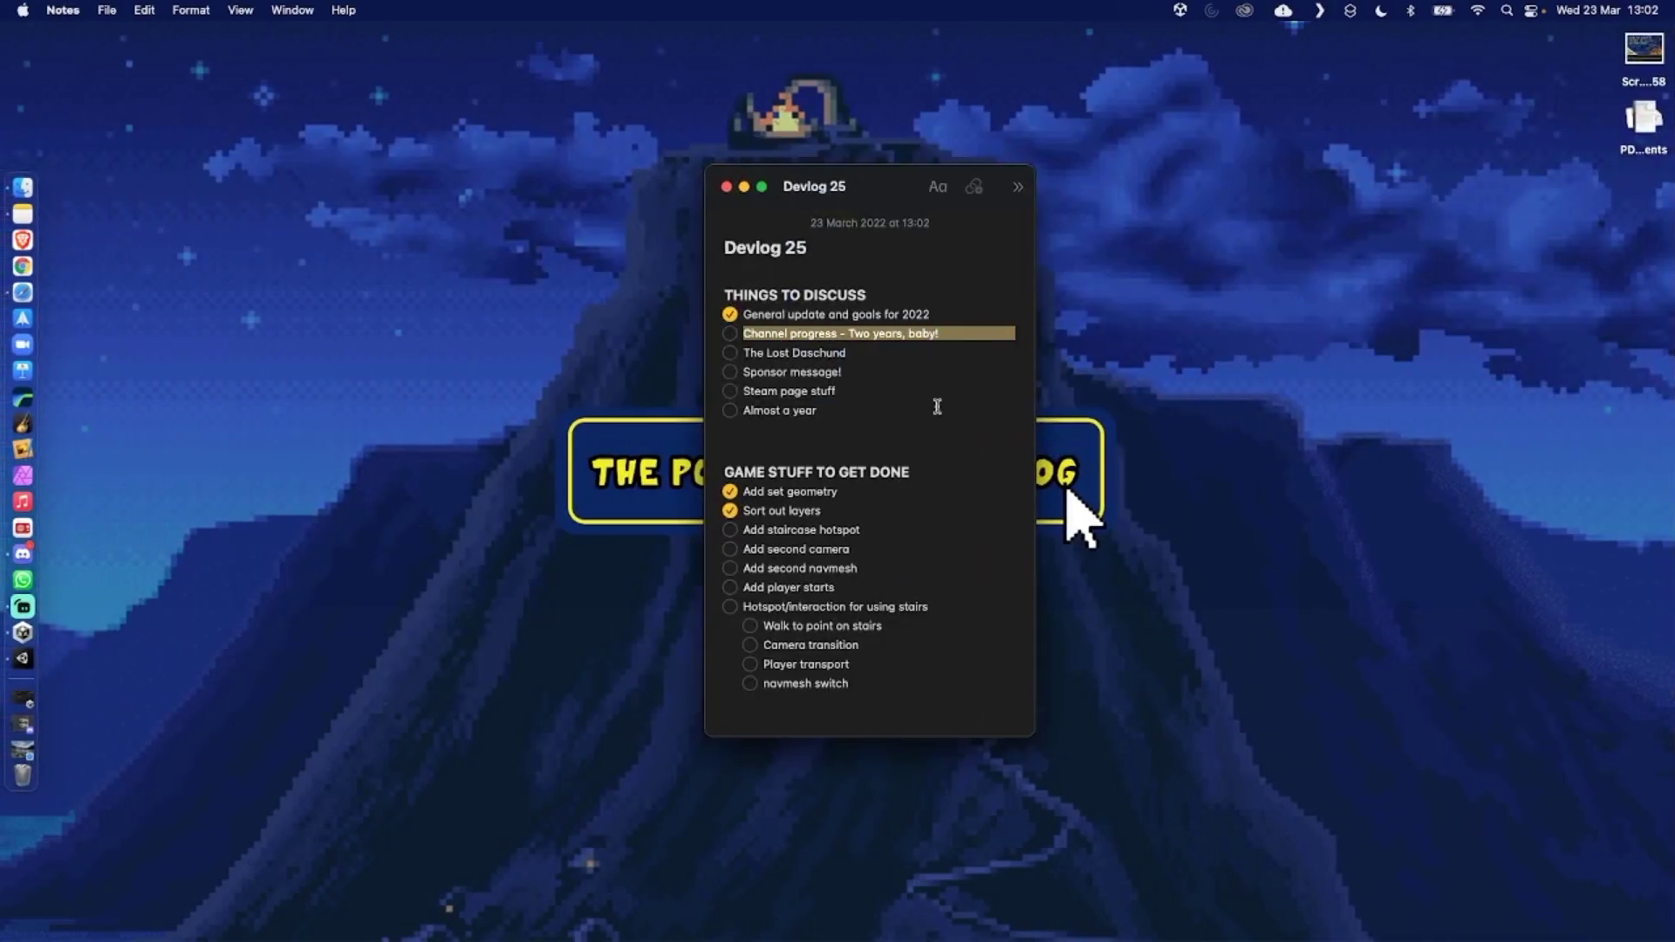
{"action": "left_click_drag", "start_coordinate": [747, 533], "coordinate": [860, 533]}
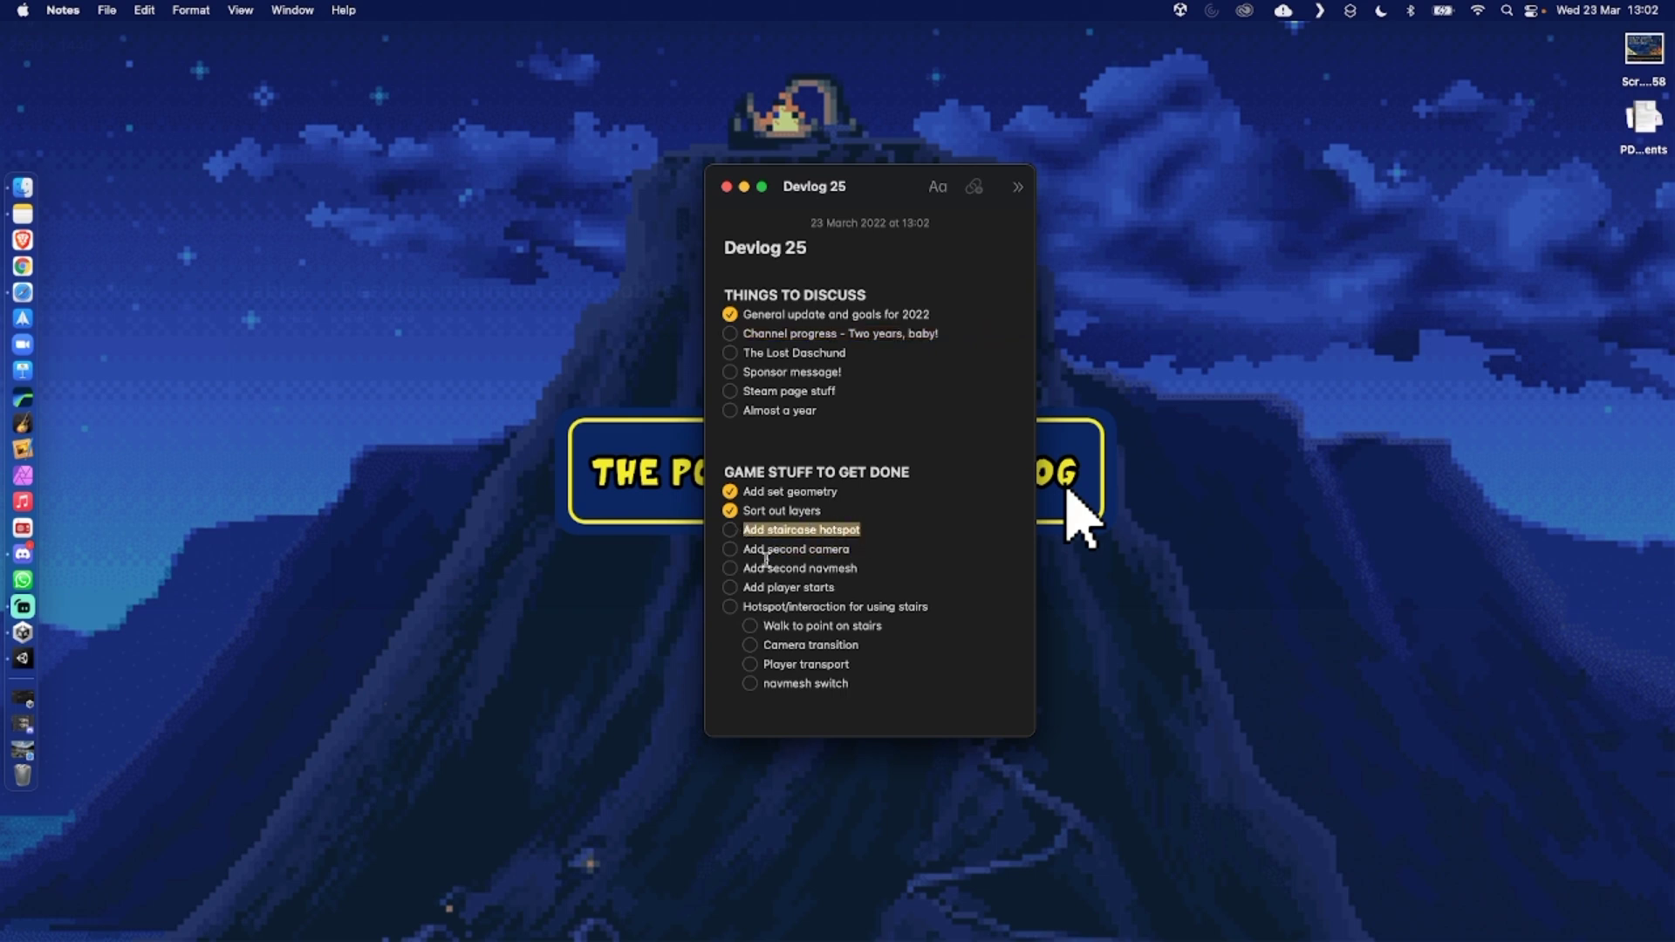
{"action": "key", "text": "ctrl+Right"}
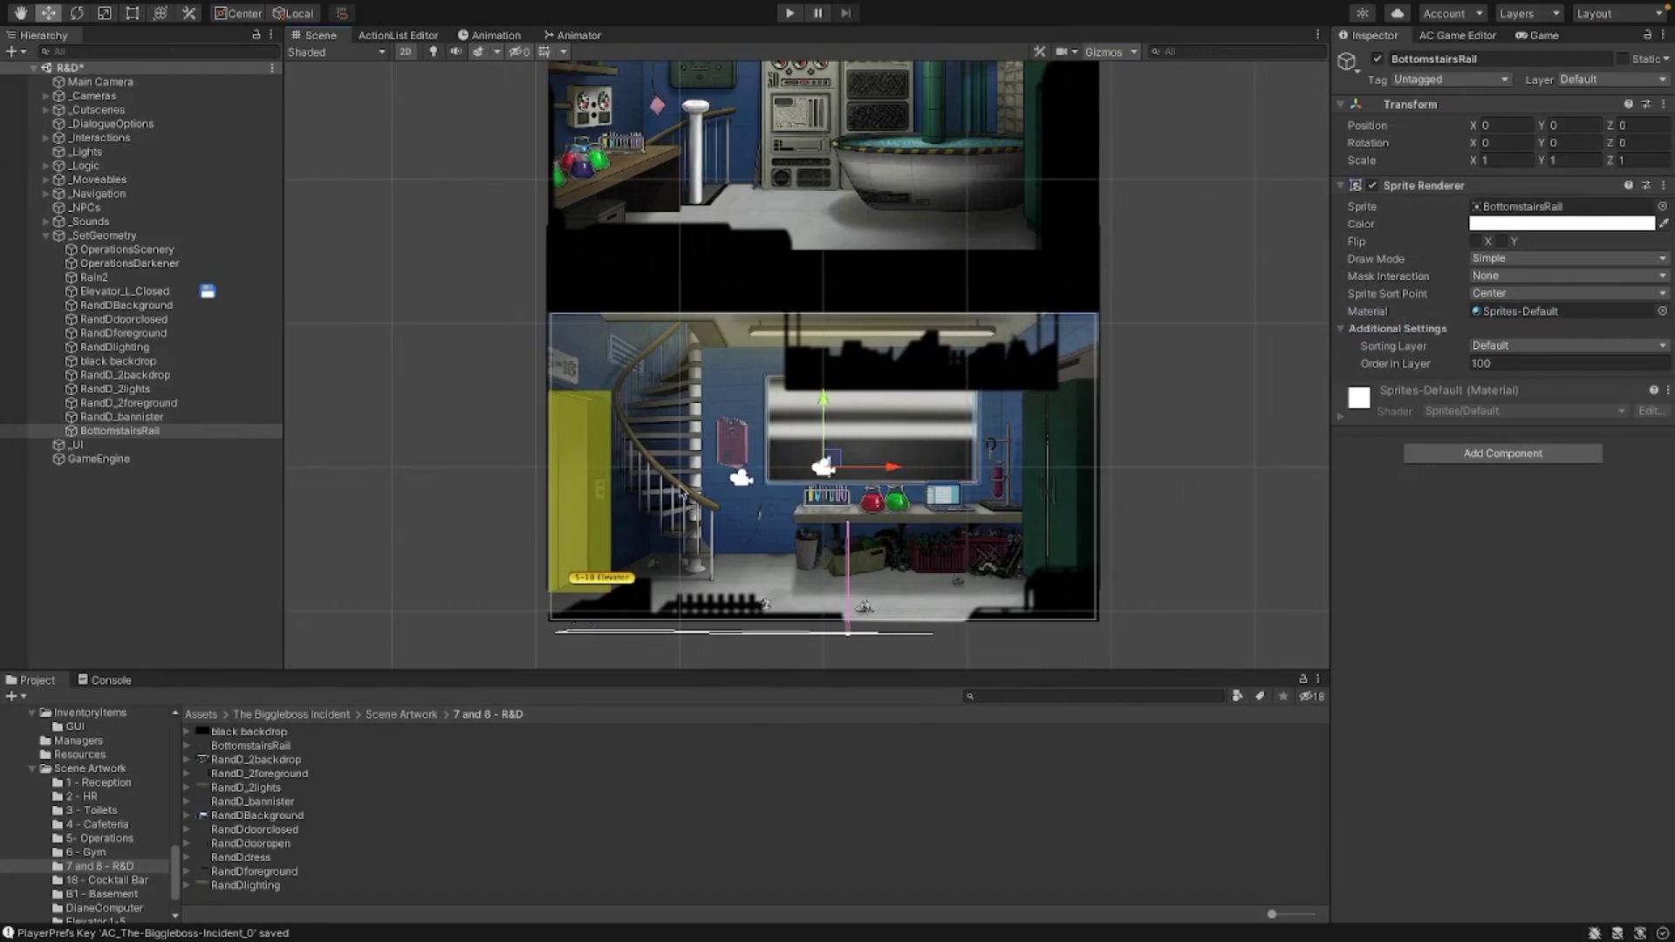
Step: Add a new Hotspot 2D named Staircase to the scene from the Adventure Creator scene manager
{"action": "left_click", "coordinate": [1448, 37]}
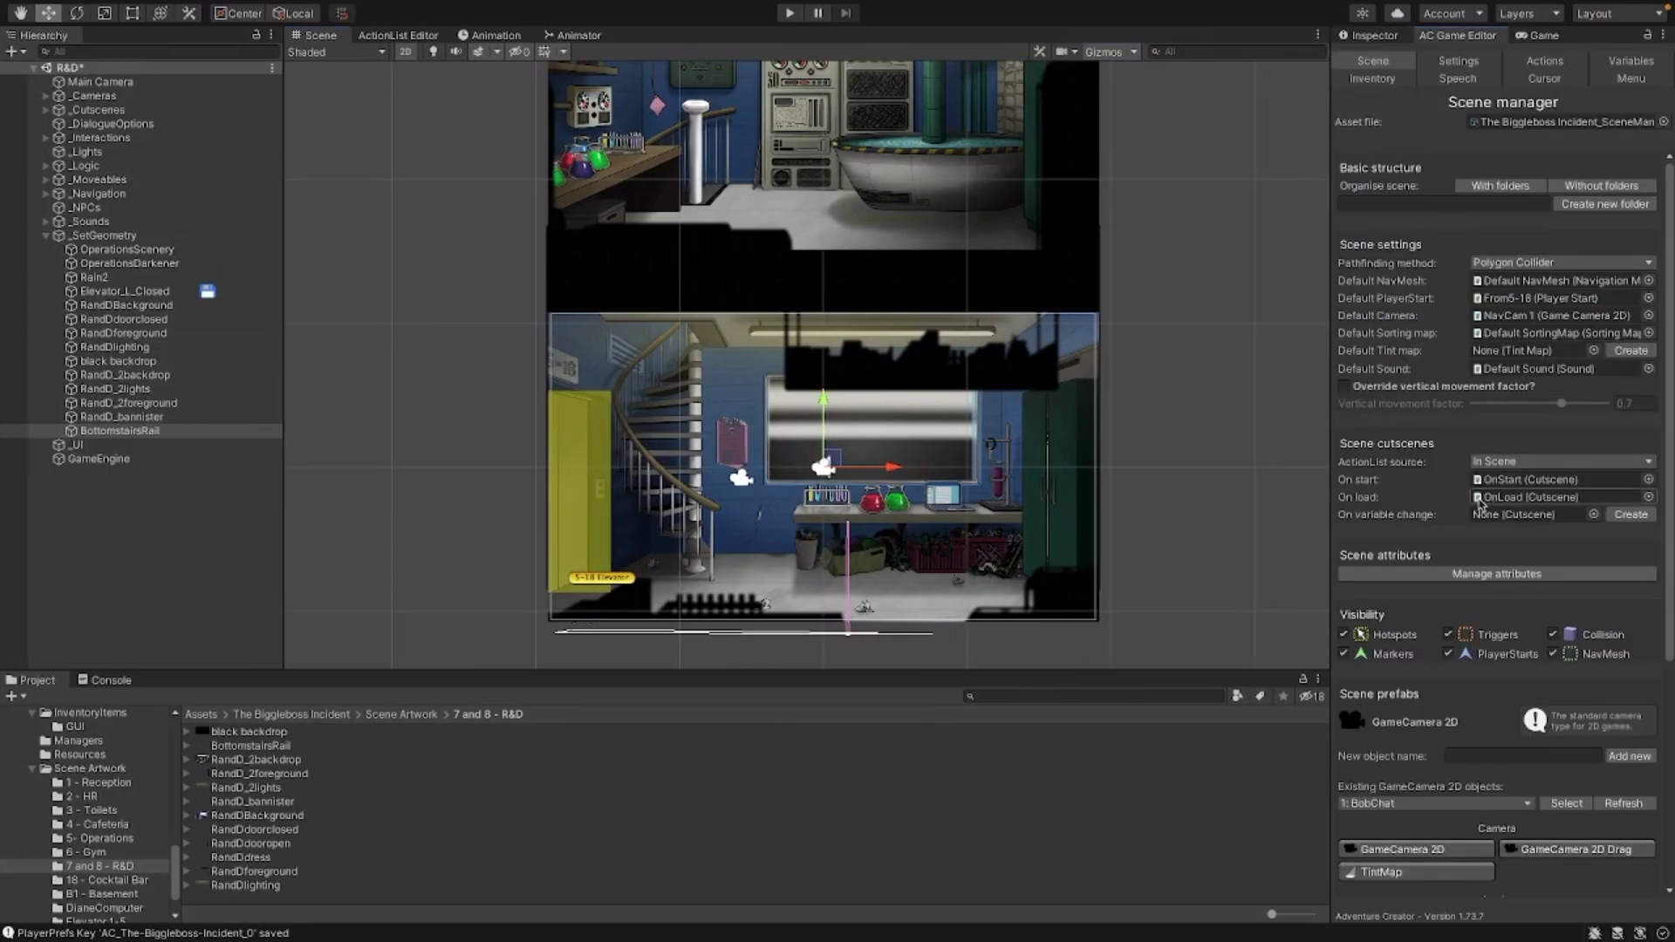
{"action": "scroll", "coordinate": [1426, 788], "scroll_direction": "down", "scroll_amount": 1}
{"action": "scroll", "coordinate": [1427, 788], "scroll_direction": "down", "scroll_amount": 5}
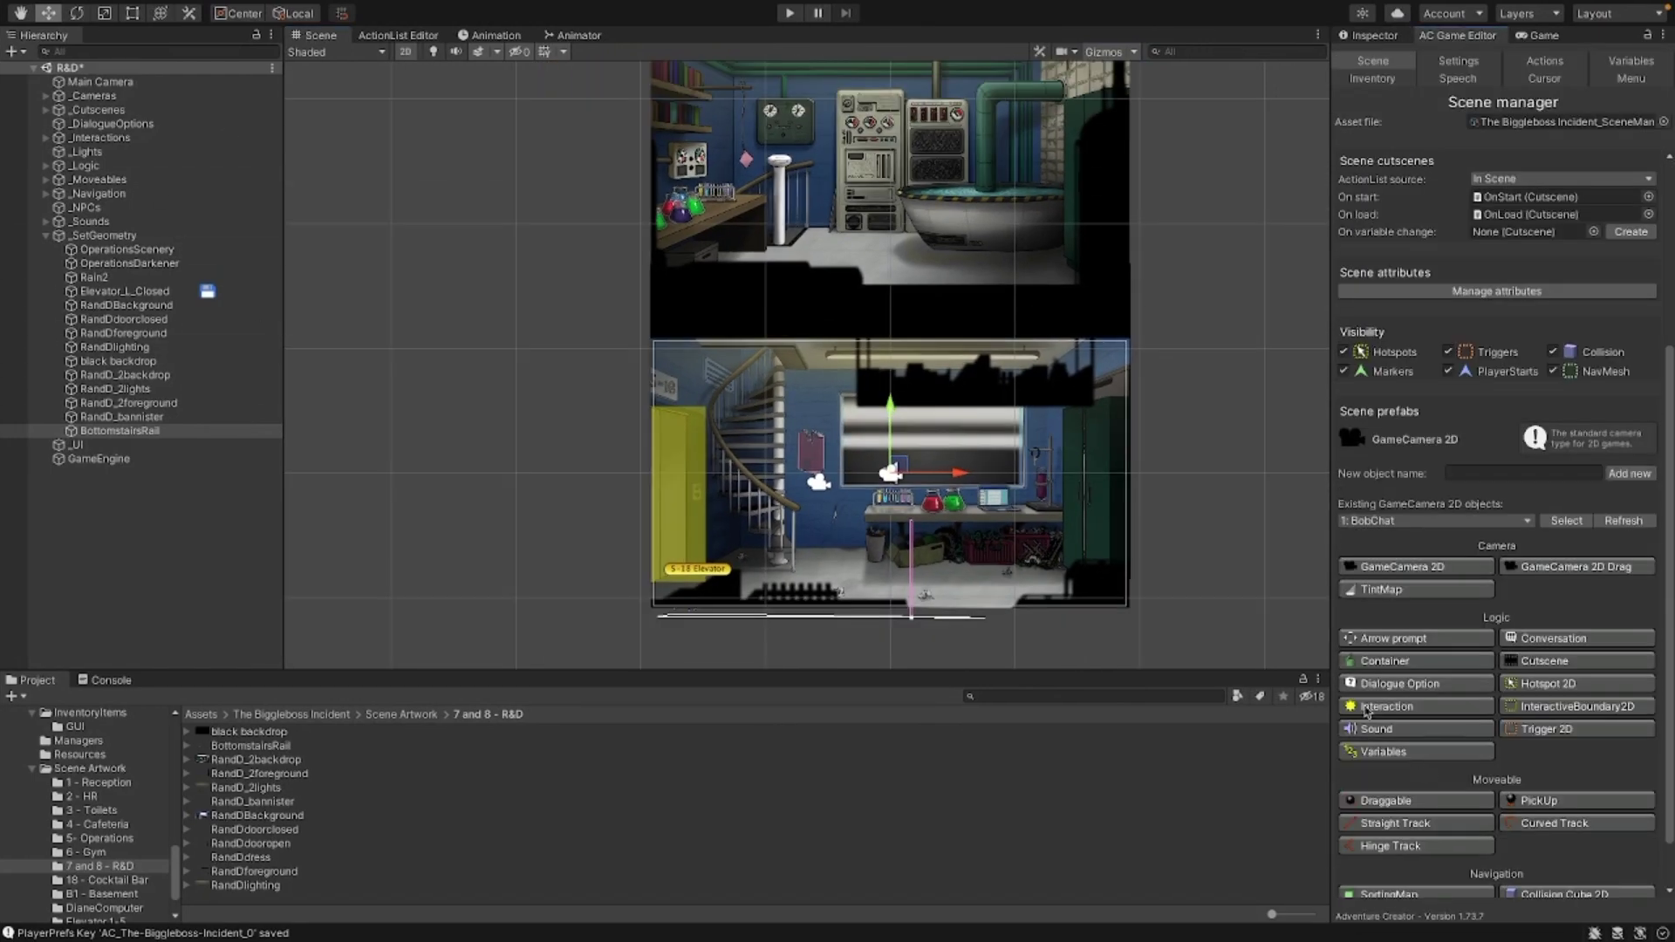
{"action": "left_click", "coordinate": [1540, 689]}
{"action": "left_click", "coordinate": [1471, 475]}
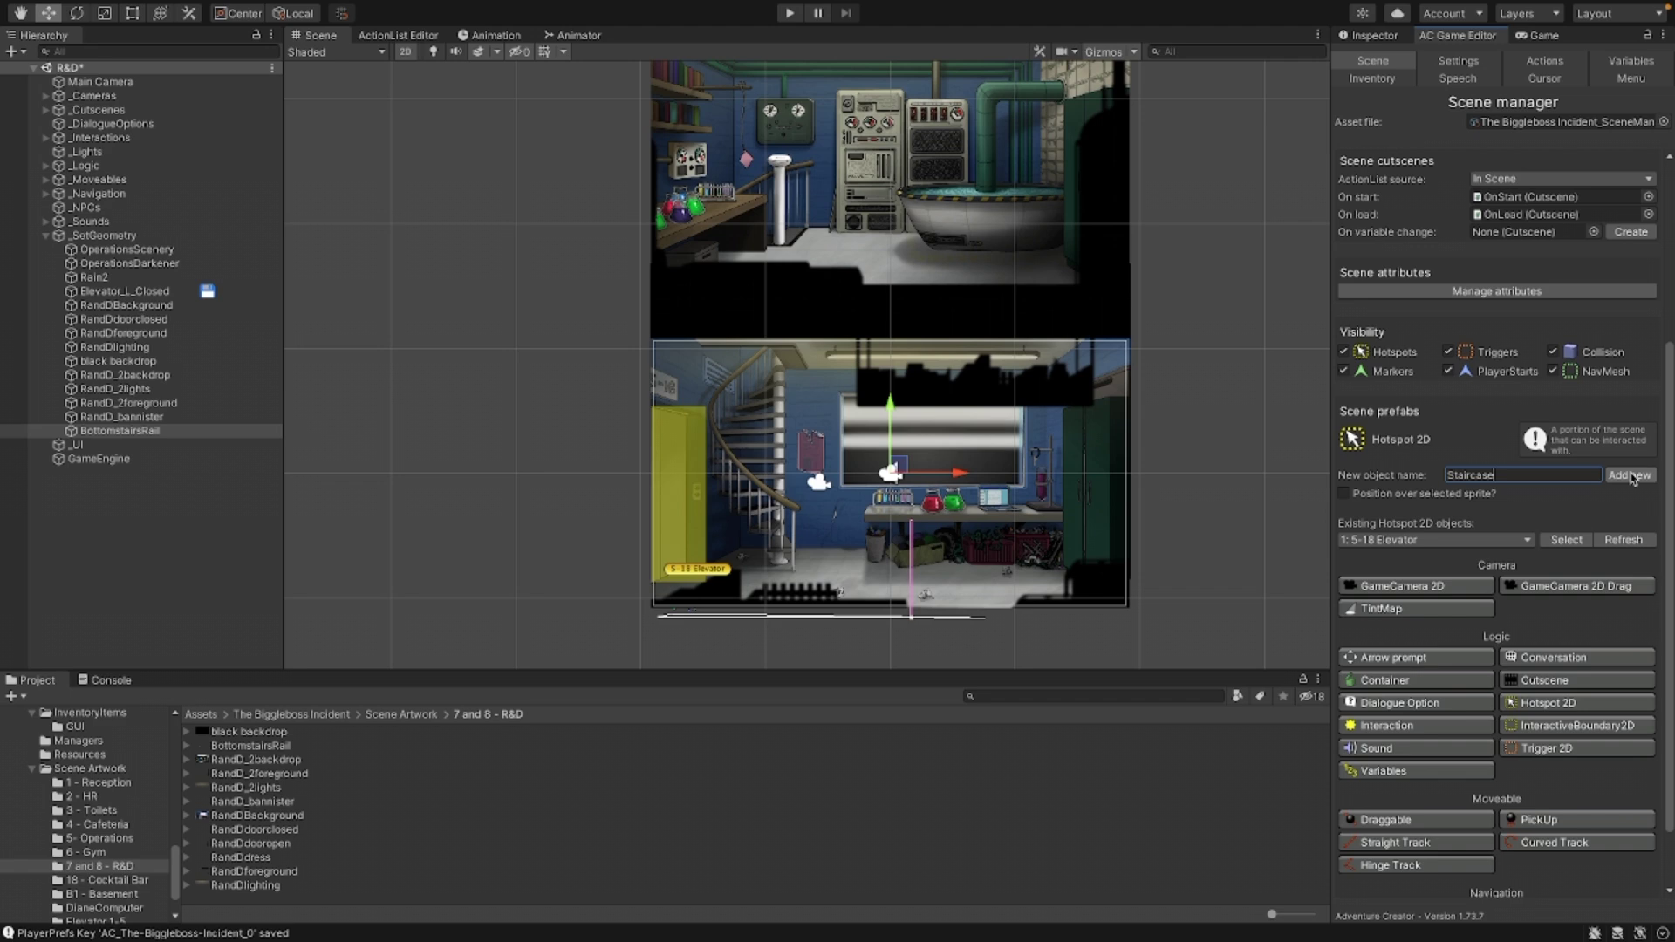
{"action": "left_click", "coordinate": [1629, 475]}
Step: Move the Staircase hotspot to the foot of the spiral stairs in the lower room, about X -8.14, Y -7.37
{"action": "left_click", "coordinate": [120, 263]}
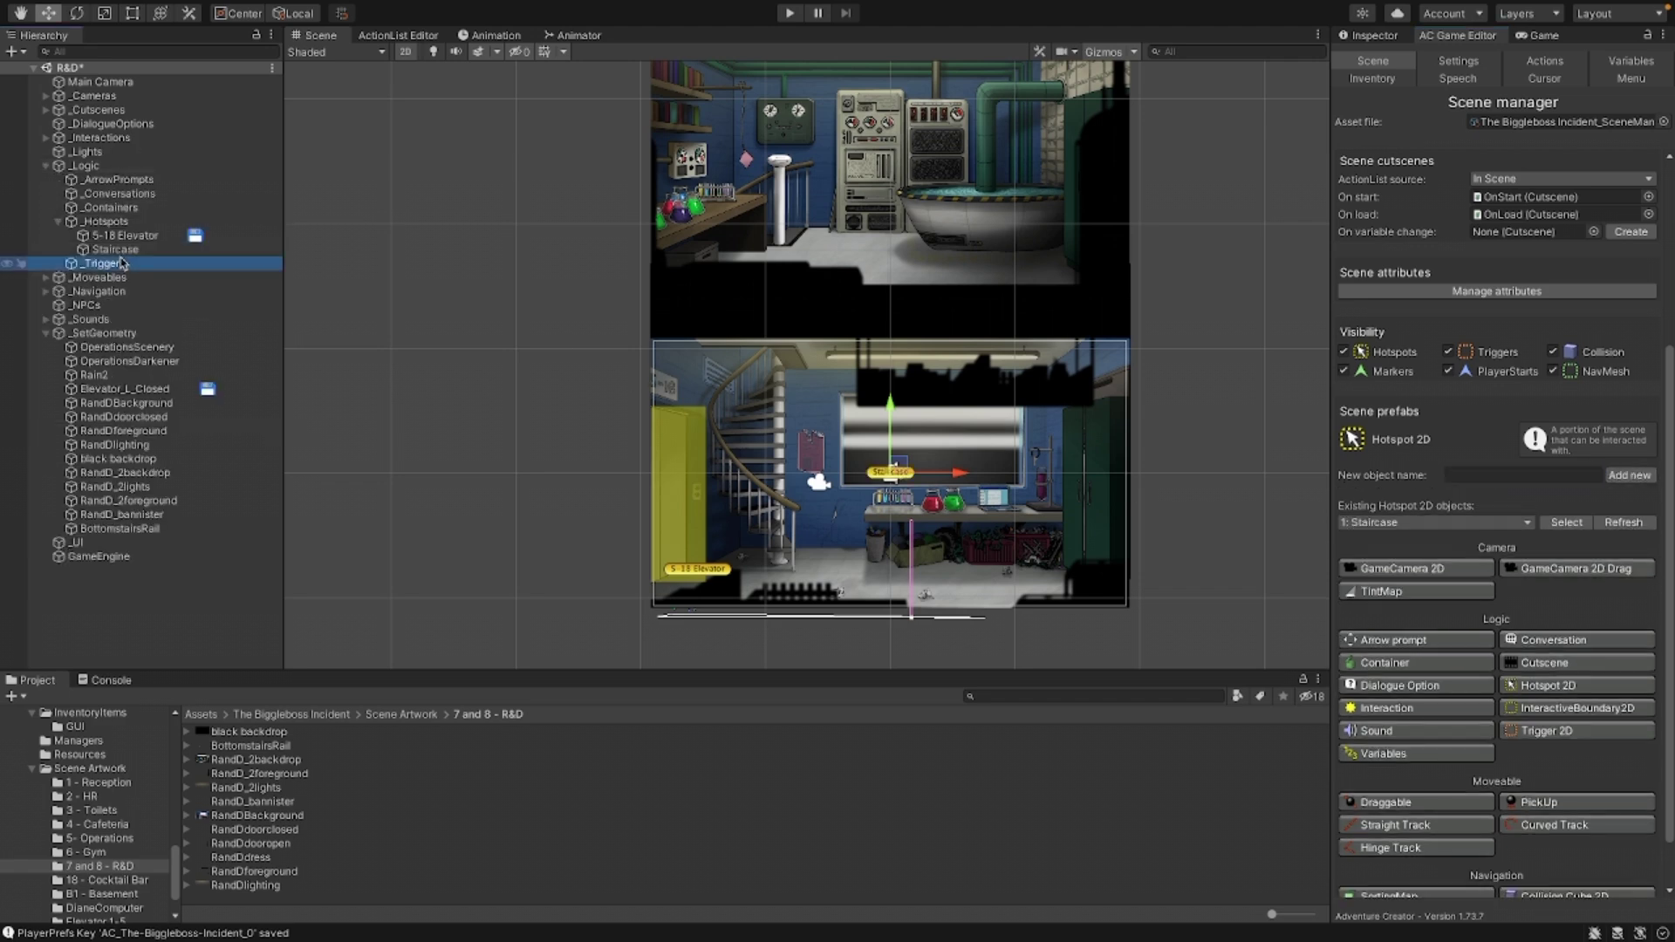
{"action": "left_click", "coordinate": [117, 249]}
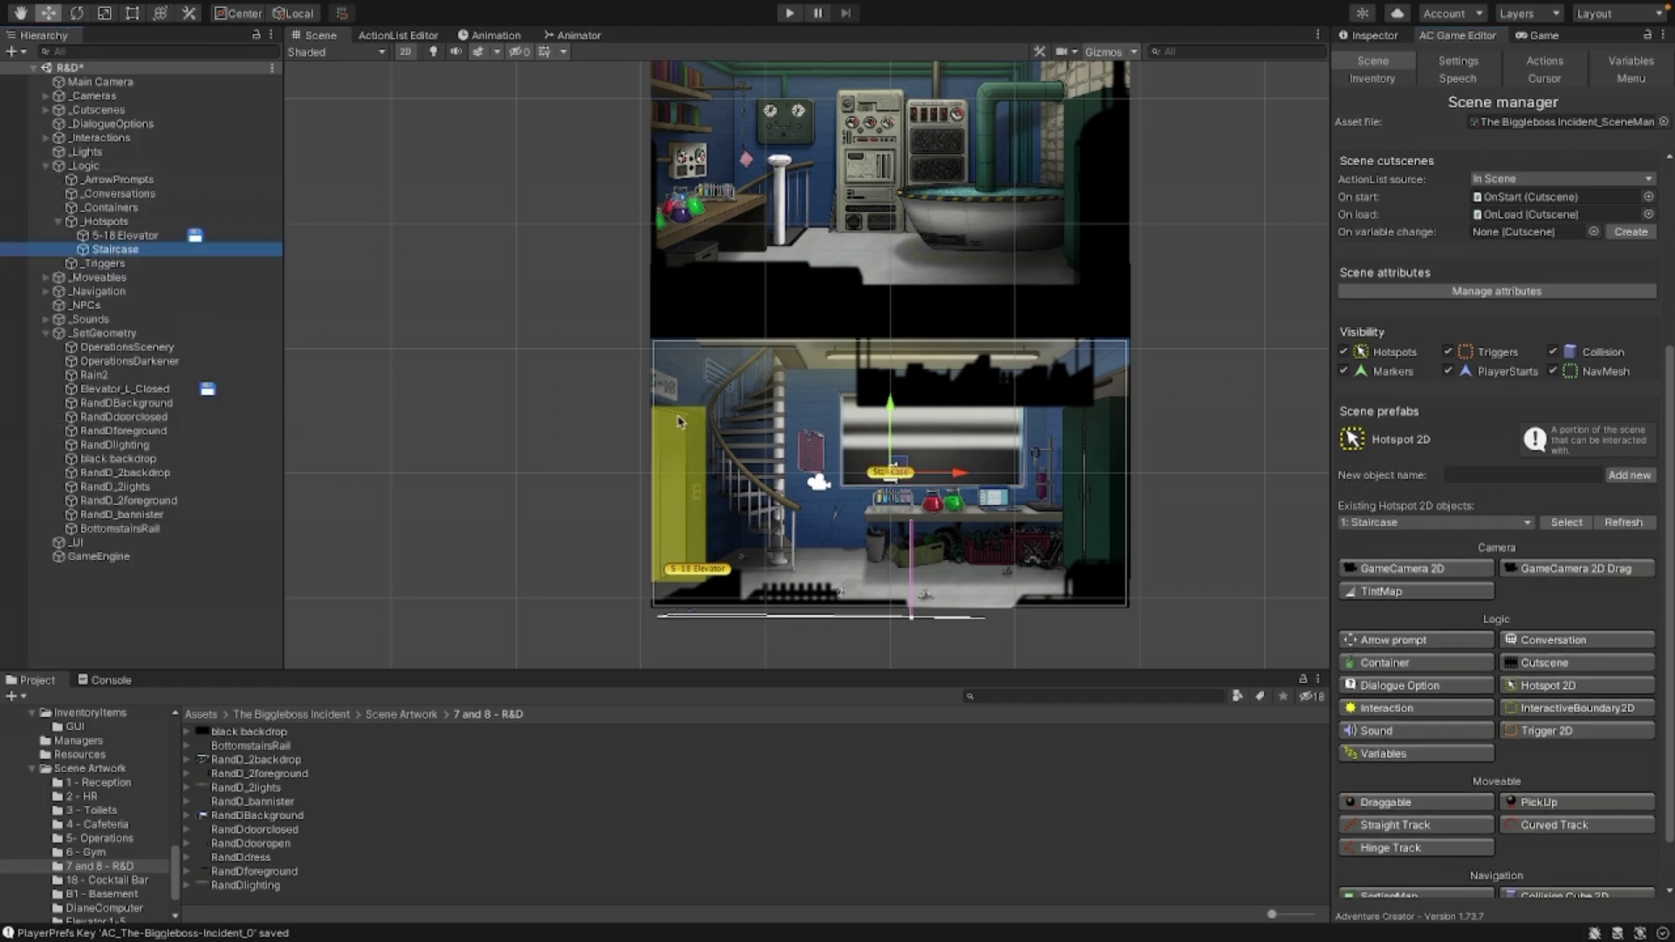
{"action": "left_click_drag", "start_coordinate": [894, 467], "coordinate": [795, 552]}
{"action": "scroll", "coordinate": [794, 523], "scroll_direction": "up", "scroll_amount": 3}
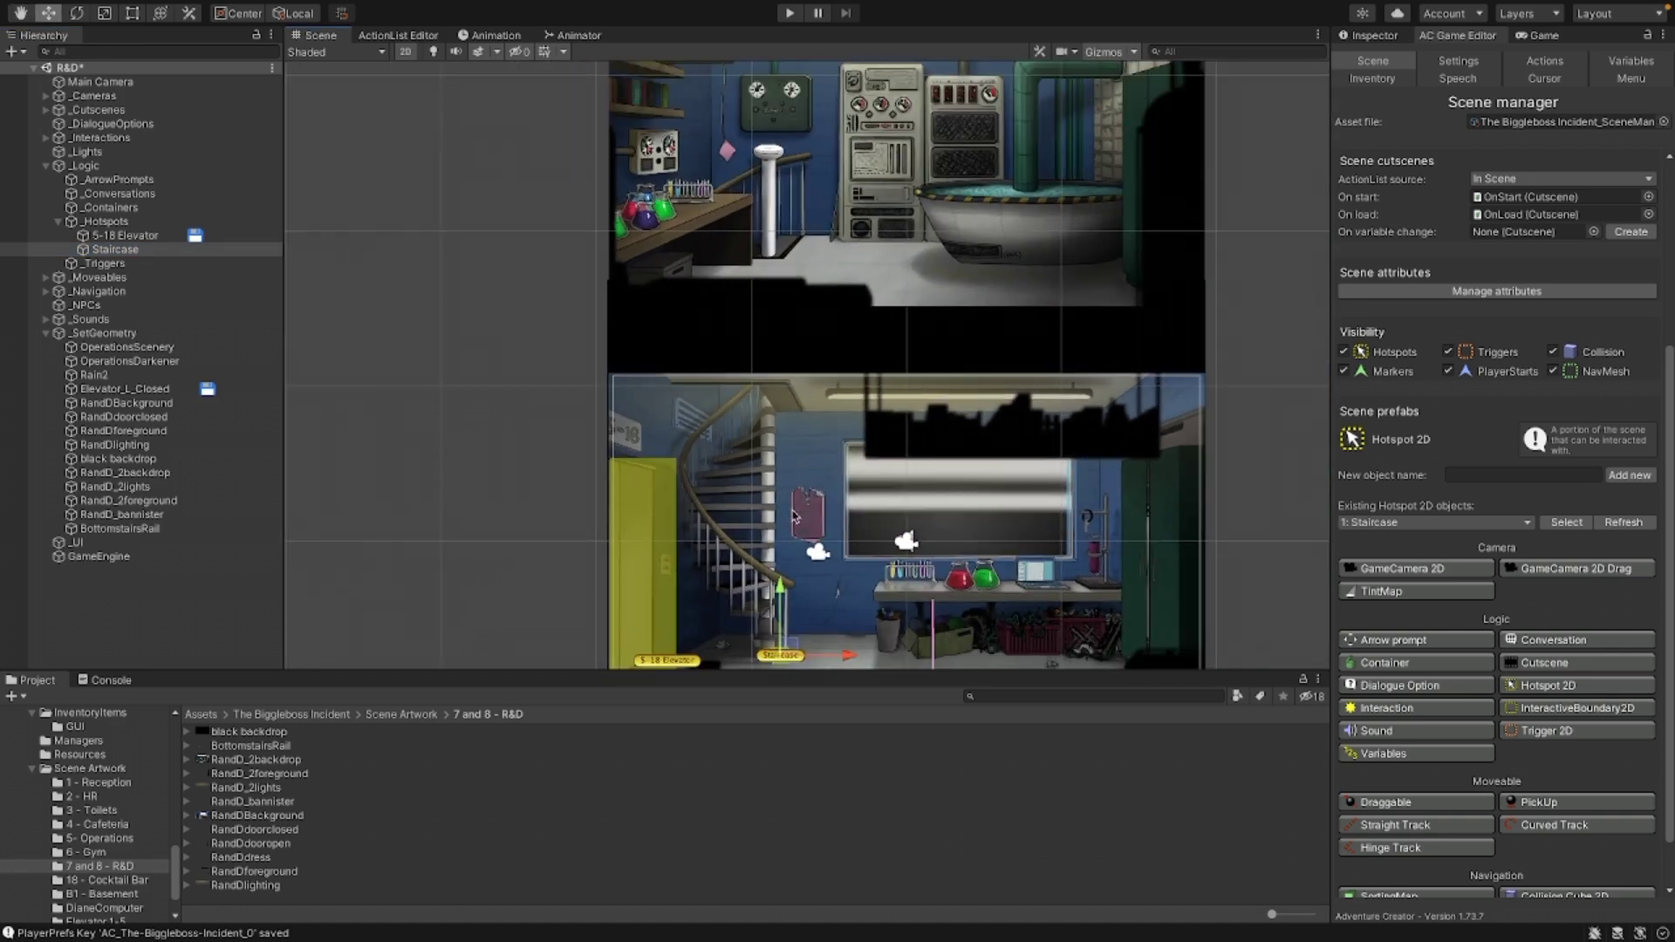
{"action": "scroll", "coordinate": [815, 553], "scroll_direction": "down", "scroll_amount": 1}
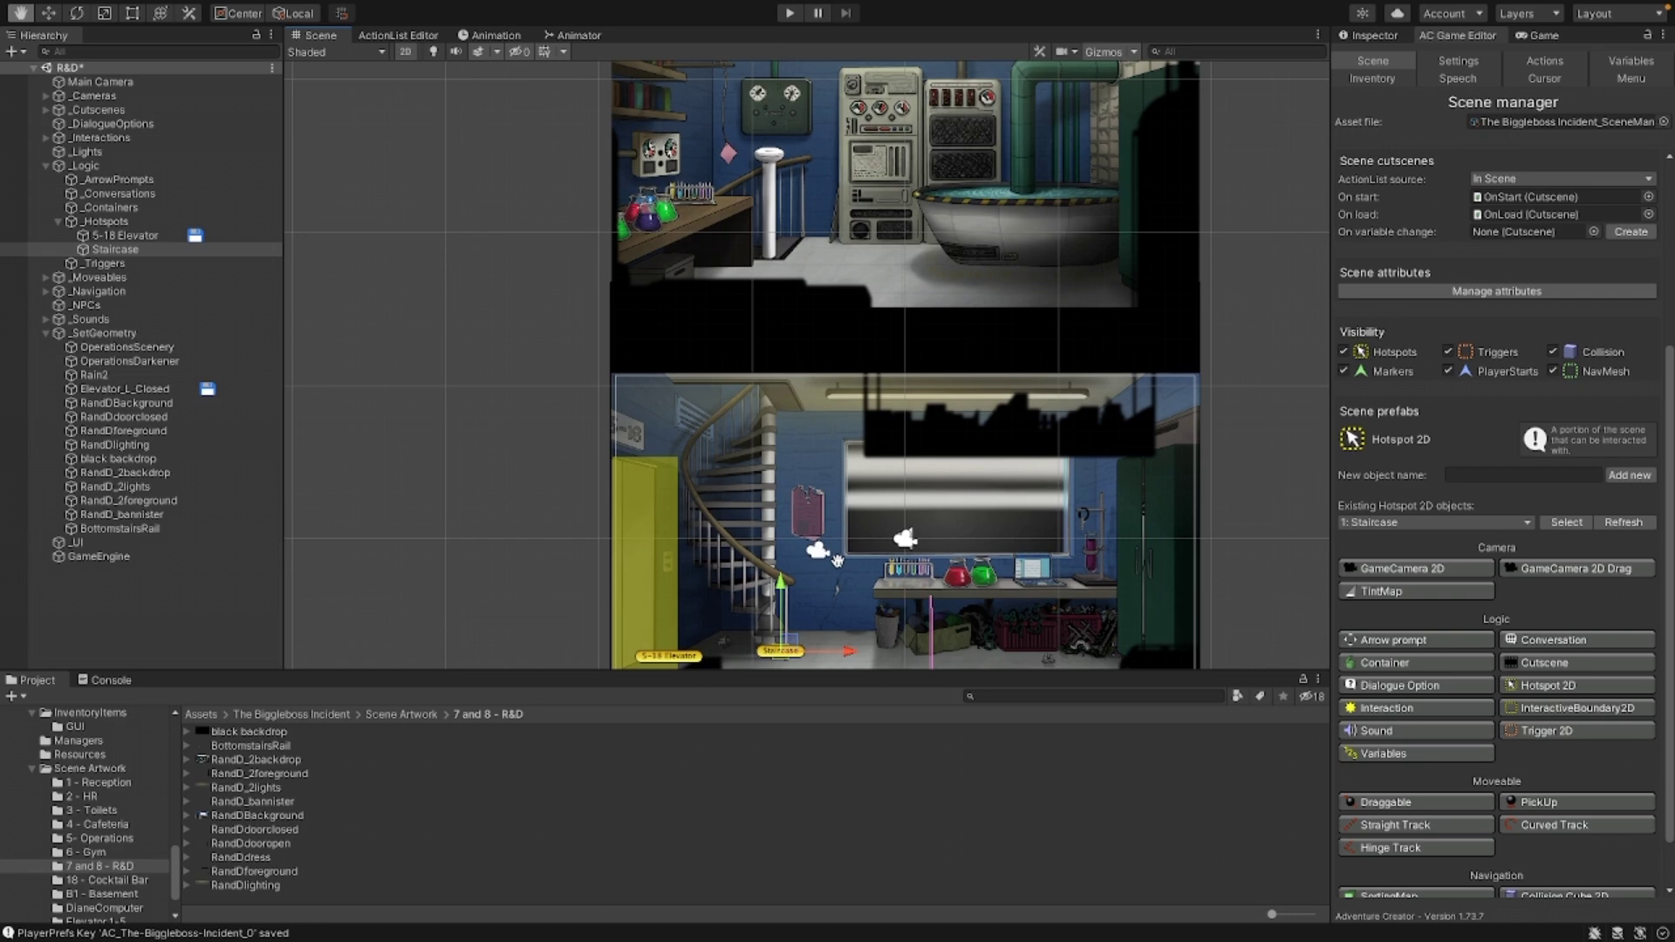
{"action": "scroll", "coordinate": [836, 560], "scroll_direction": "down", "scroll_amount": 3}
{"action": "left_click_drag", "start_coordinate": [785, 633], "coordinate": [812, 382]}
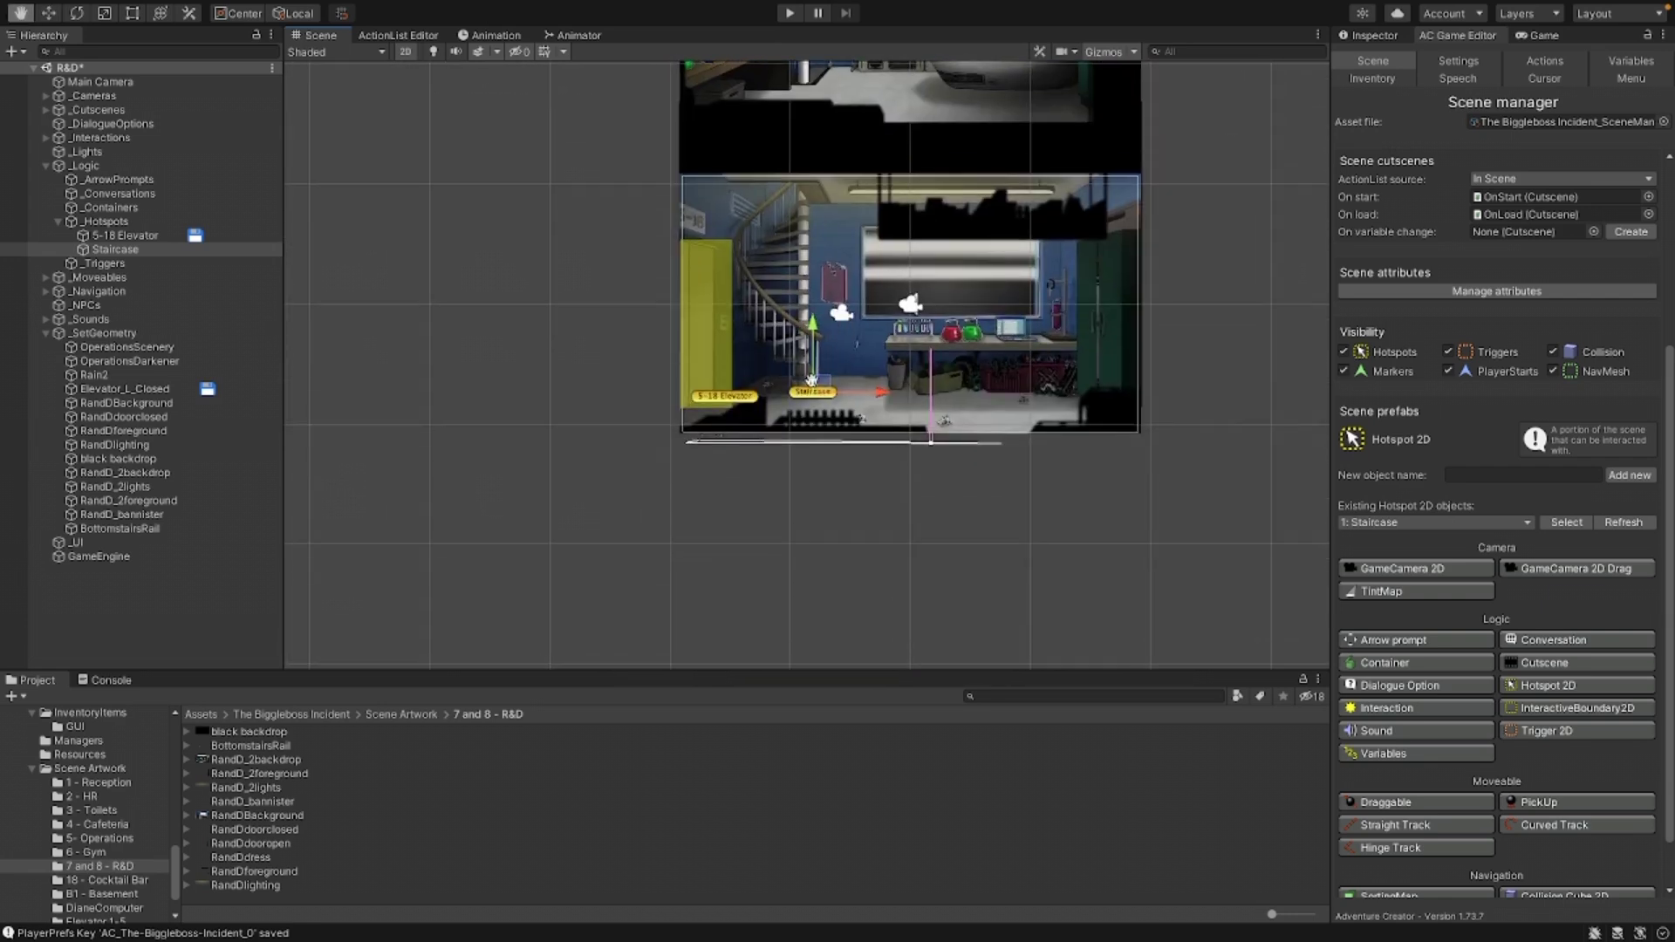
Step: Reshape the Staircase hotspot's box collider to cover the spiral stairs, about 7.41 wide and 16.28 high
{"action": "scroll", "coordinate": [811, 381], "scroll_direction": "up", "scroll_amount": 4}
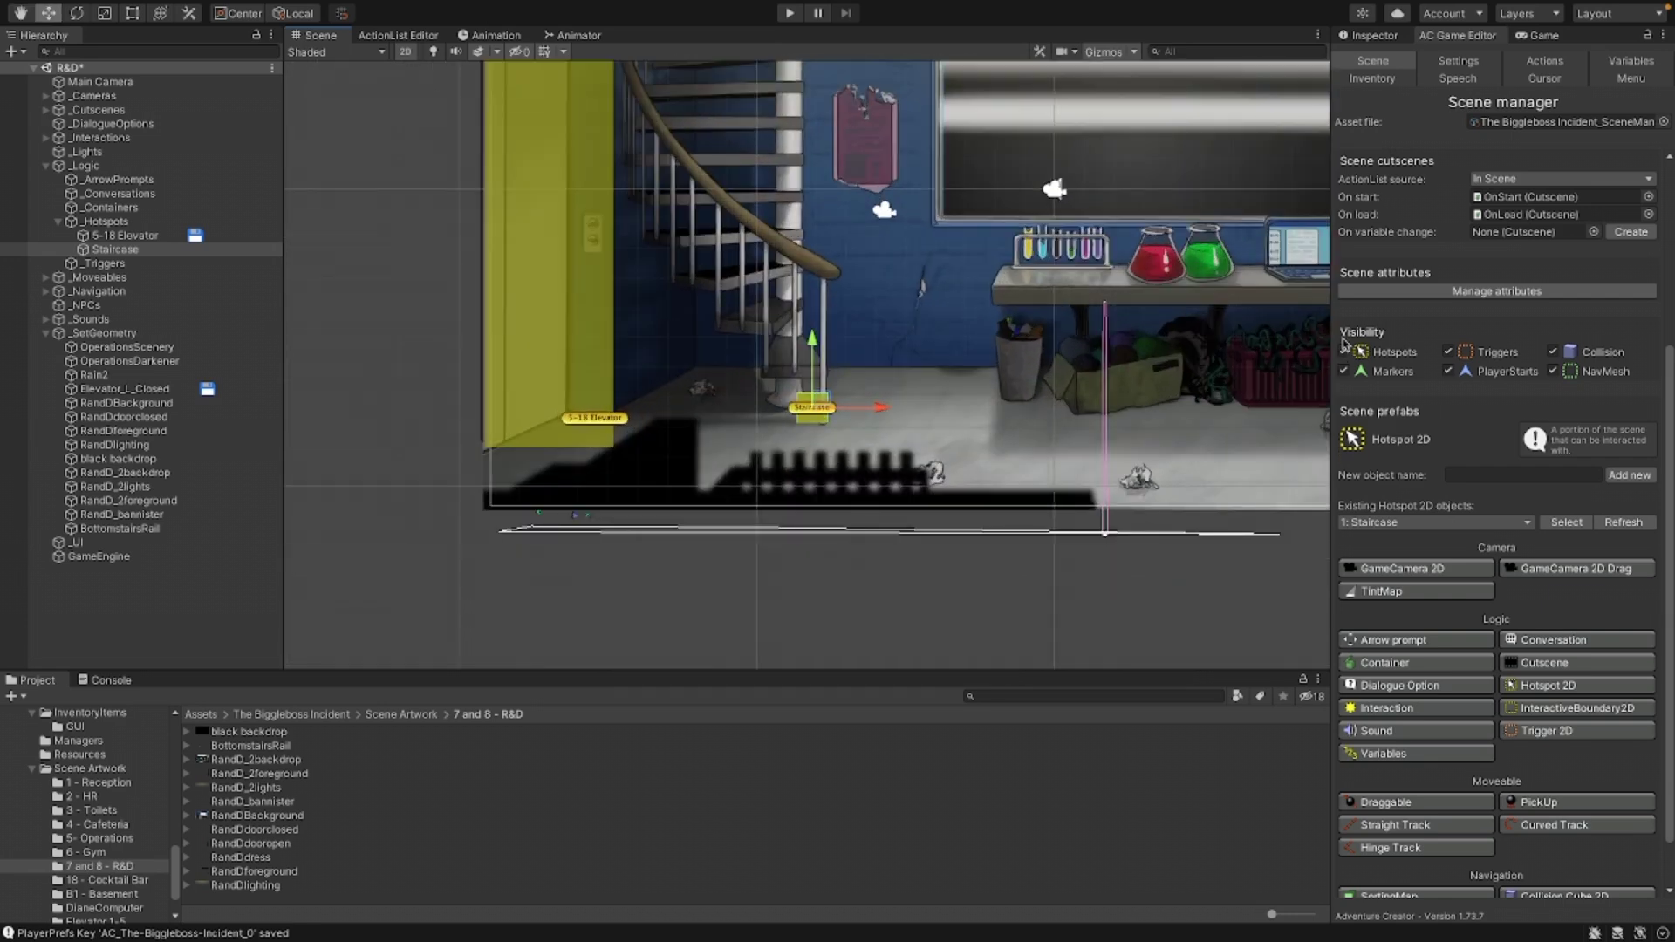
{"action": "left_click", "coordinate": [1368, 35]}
{"action": "left_click", "coordinate": [1482, 208]}
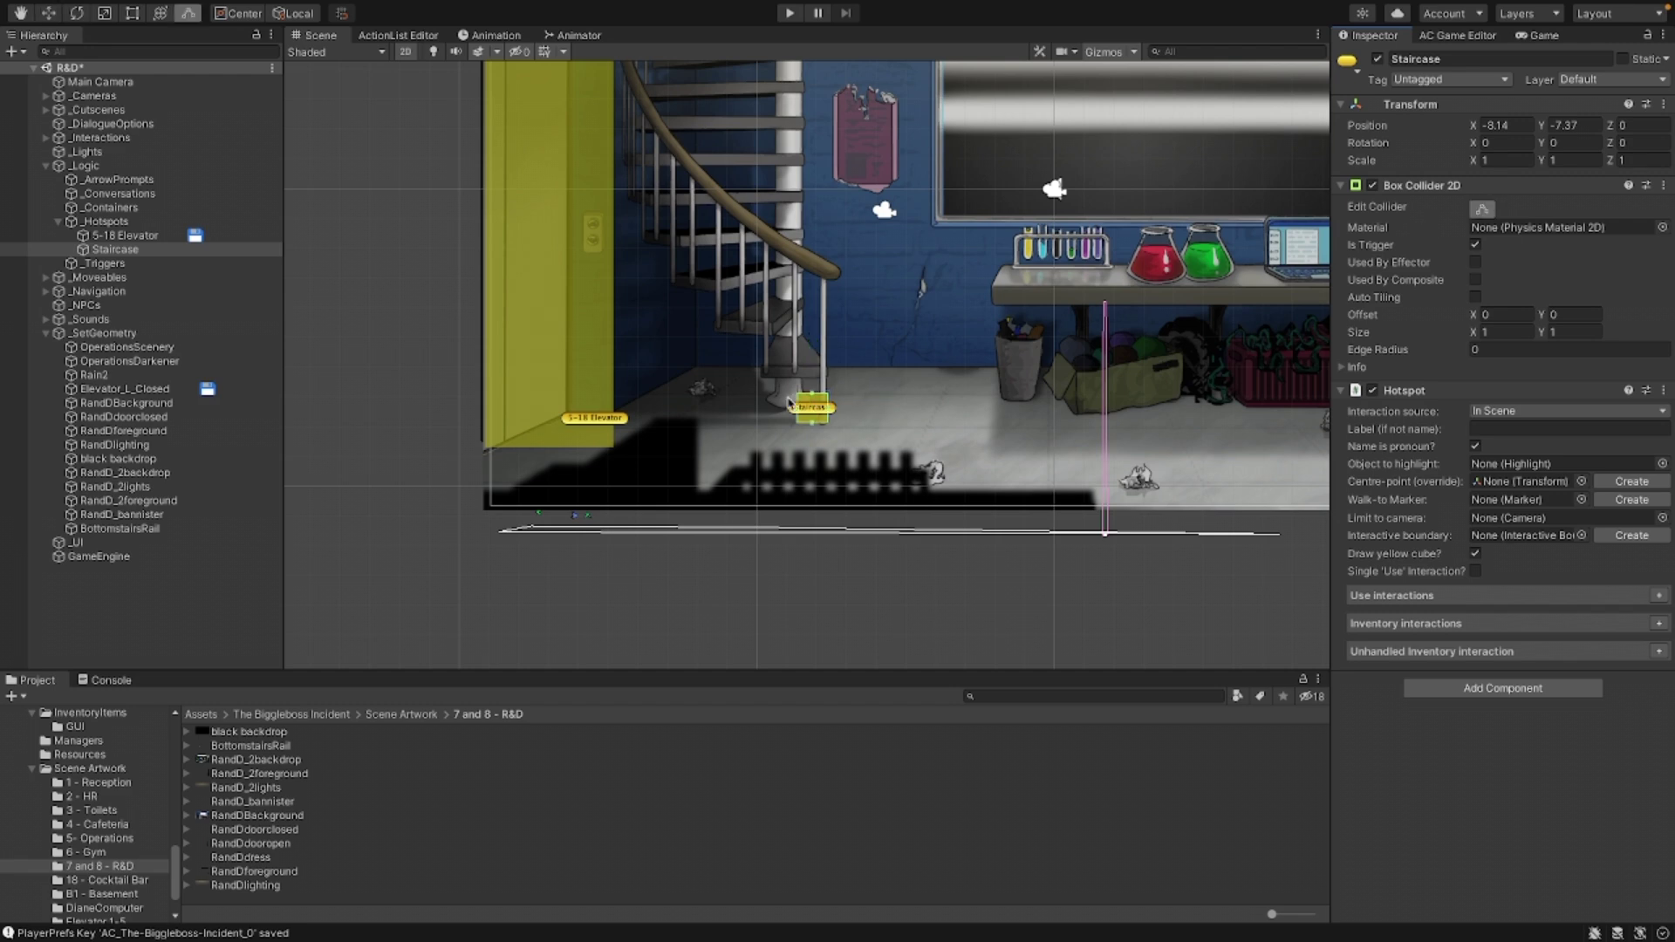
{"action": "left_click_drag", "start_coordinate": [813, 395], "coordinate": [812, 48]}
{"action": "key", "text": "q"}
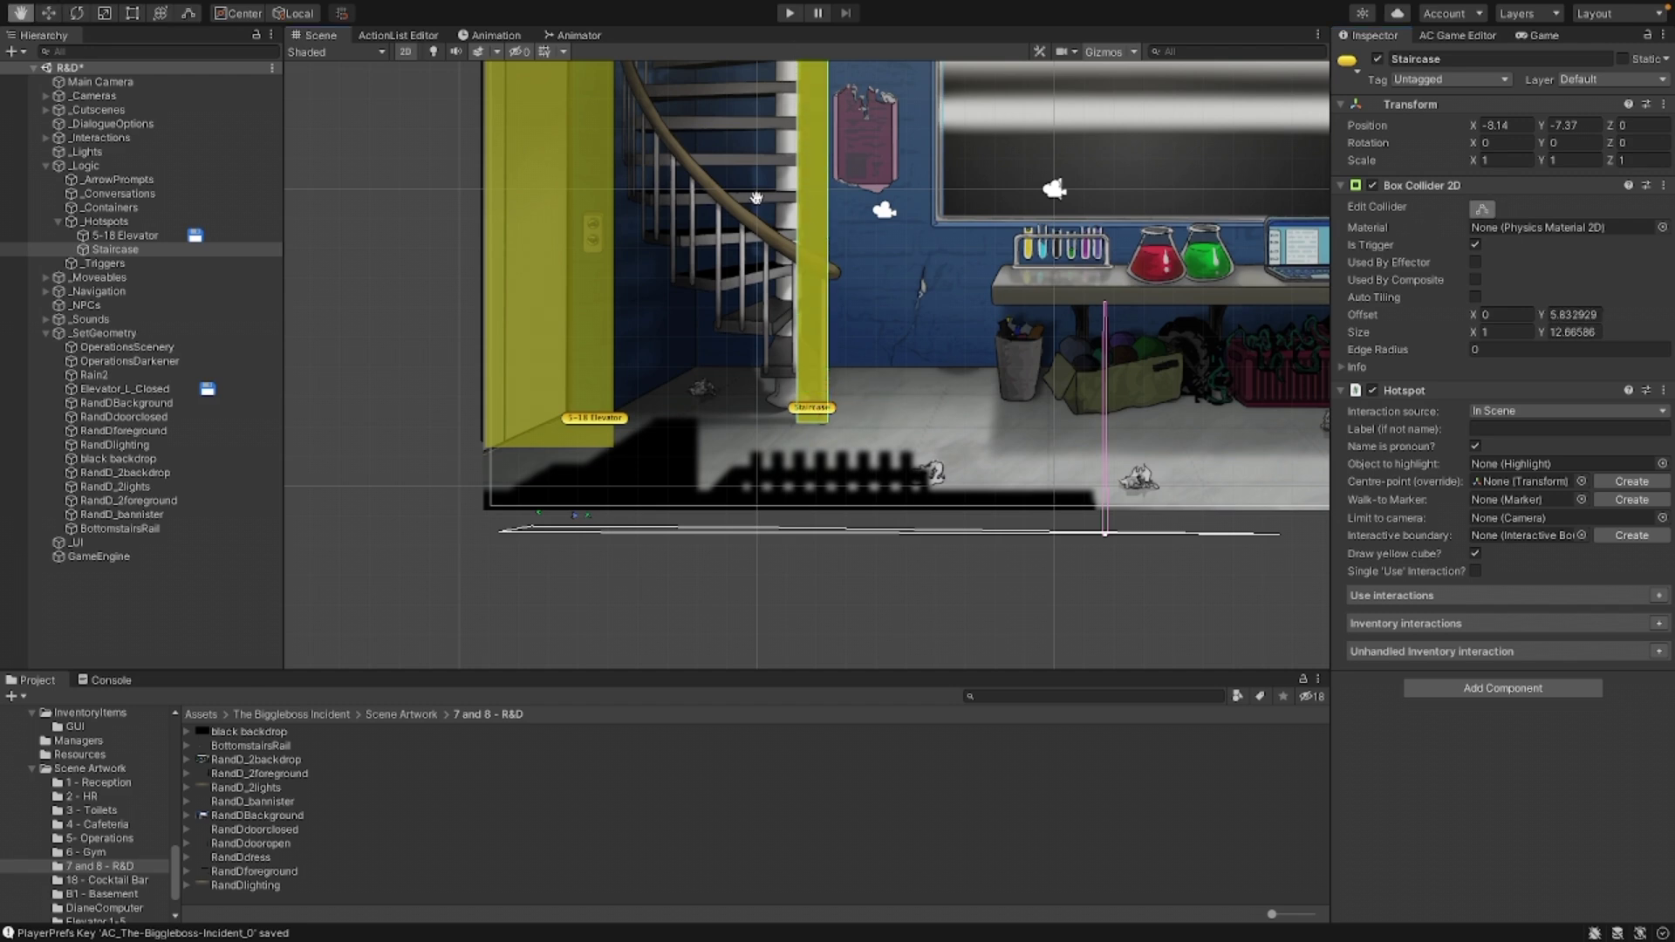
{"action": "left_click_drag", "start_coordinate": [755, 235], "coordinate": [755, 300]}
{"action": "middle_click_drag", "start_coordinate": [755, 301], "coordinate": [755, 400]}
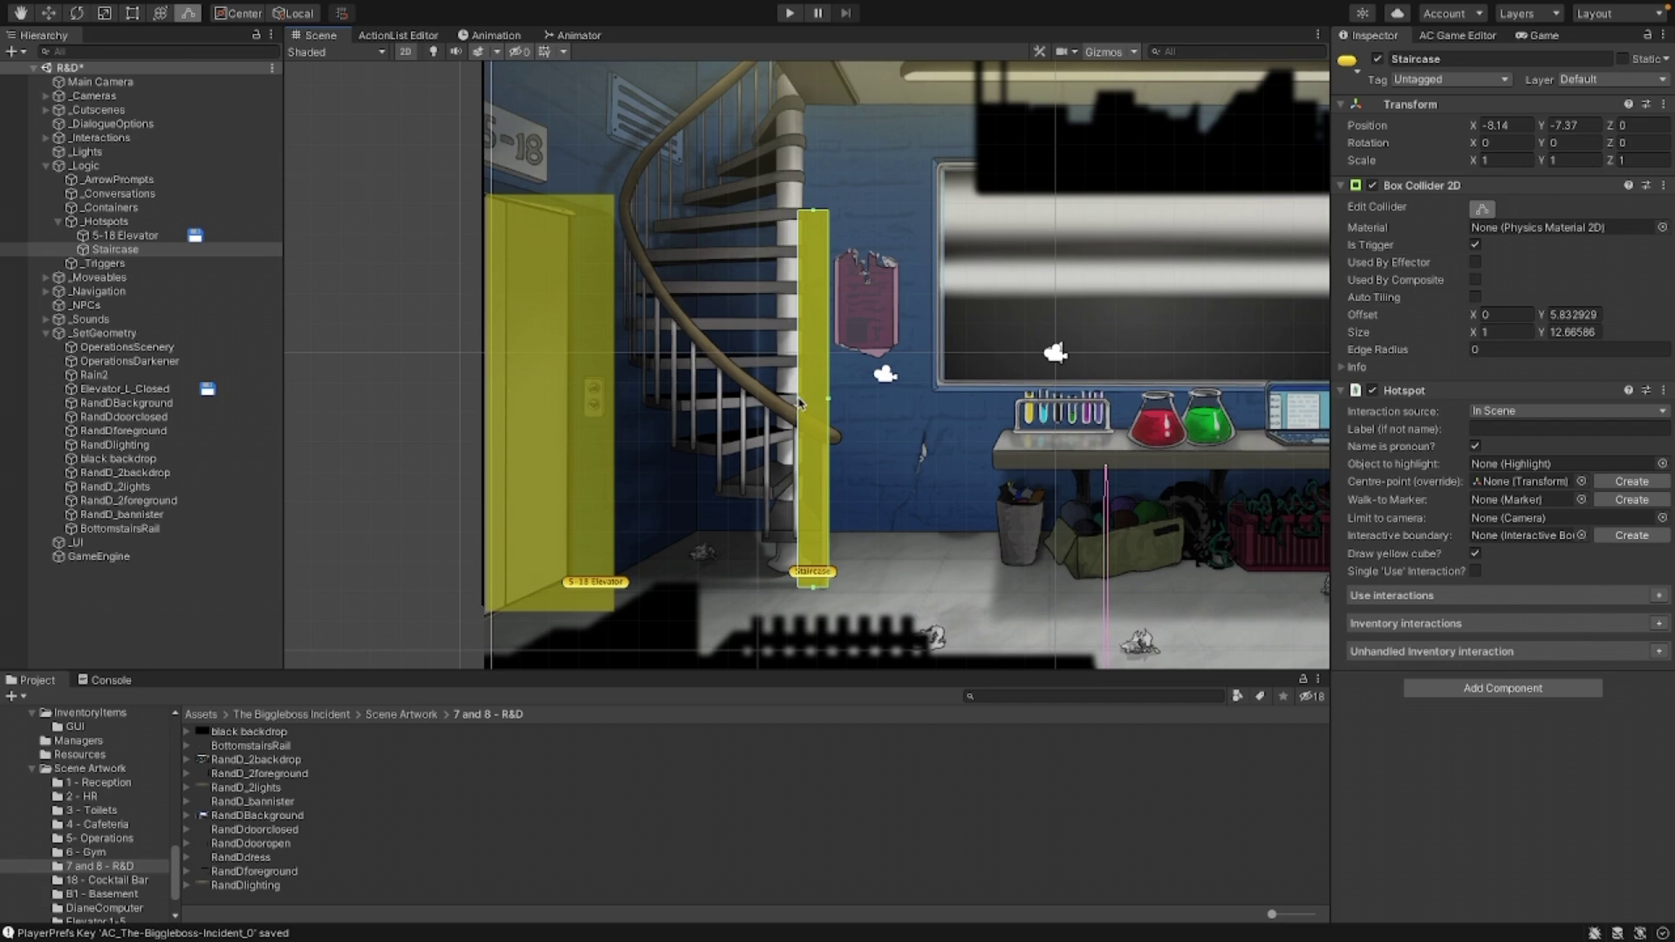
{"action": "left_click_drag", "start_coordinate": [800, 402], "coordinate": [622, 398]}
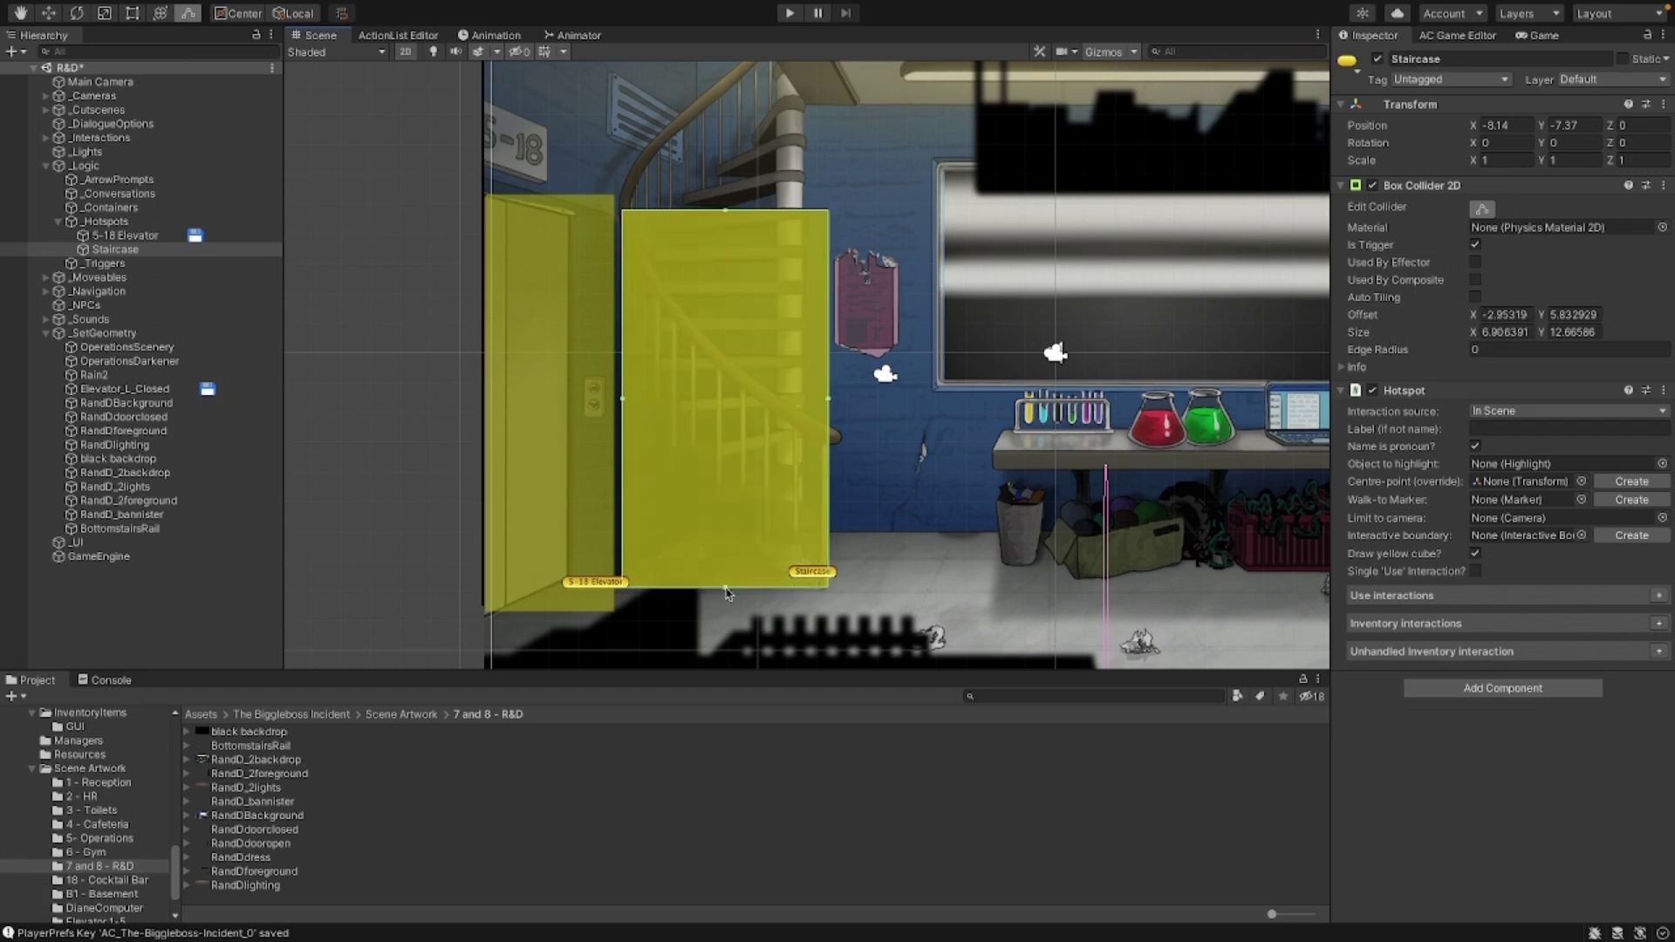
{"action": "left_click_drag", "start_coordinate": [725, 588], "coordinate": [731, 580]}
{"action": "left_click_drag", "start_coordinate": [830, 400], "coordinate": [845, 397]}
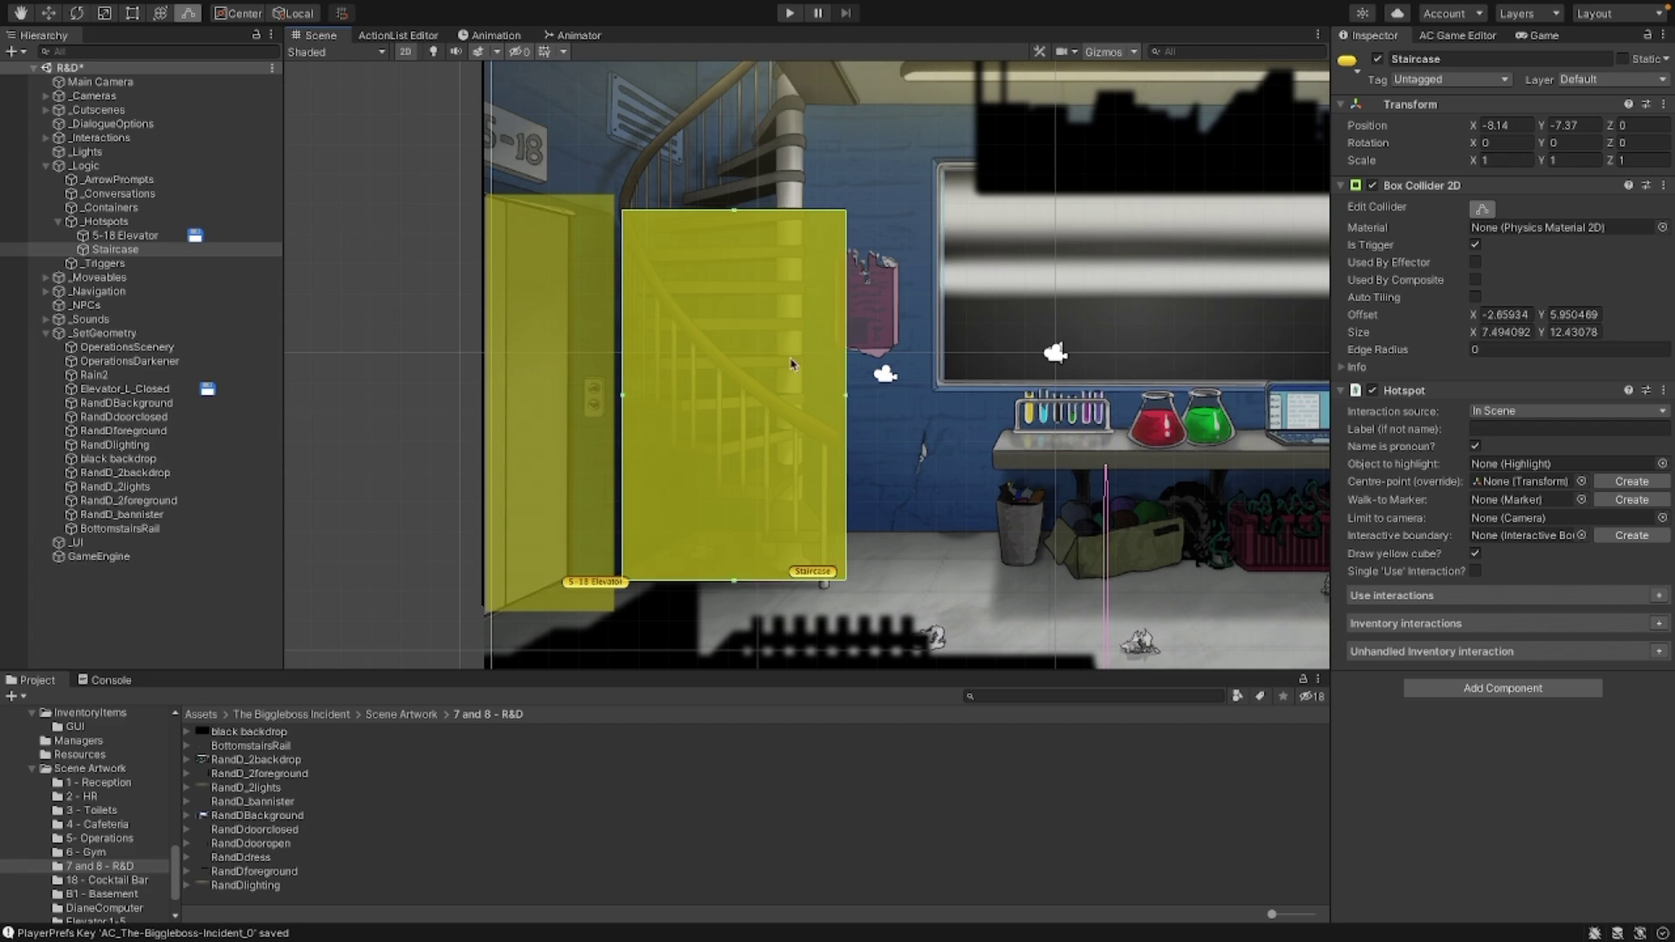
{"action": "left_click_drag", "start_coordinate": [736, 212], "coordinate": [734, 96]}
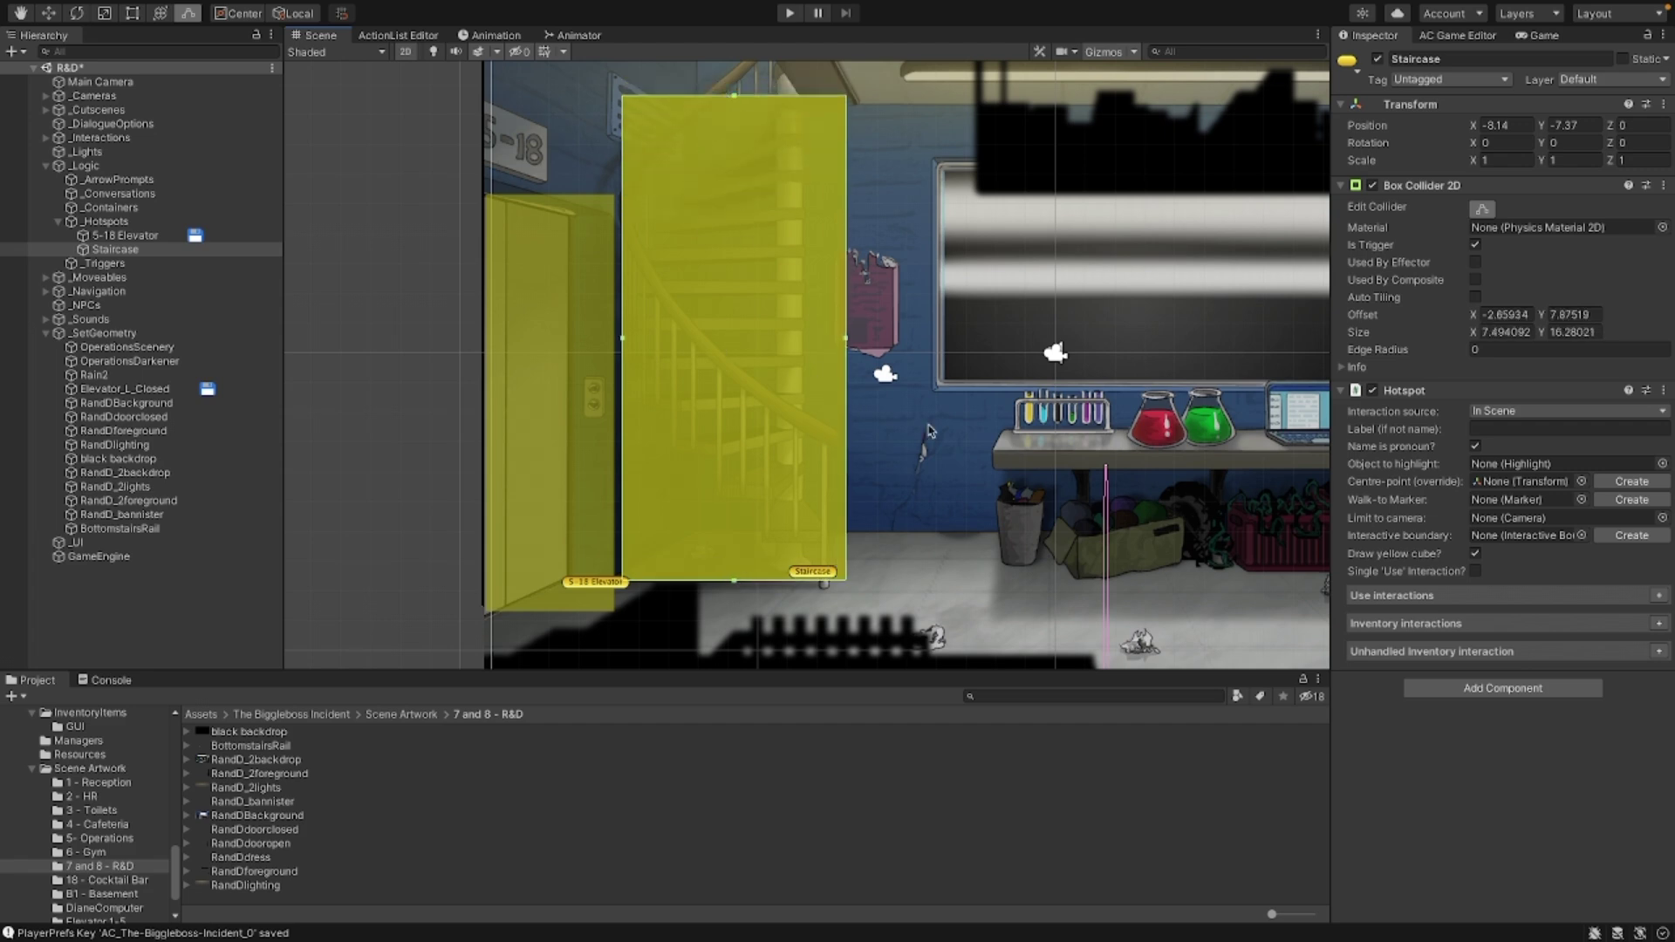
{"action": "left_click_drag", "start_coordinate": [851, 340], "coordinate": [846, 340]}
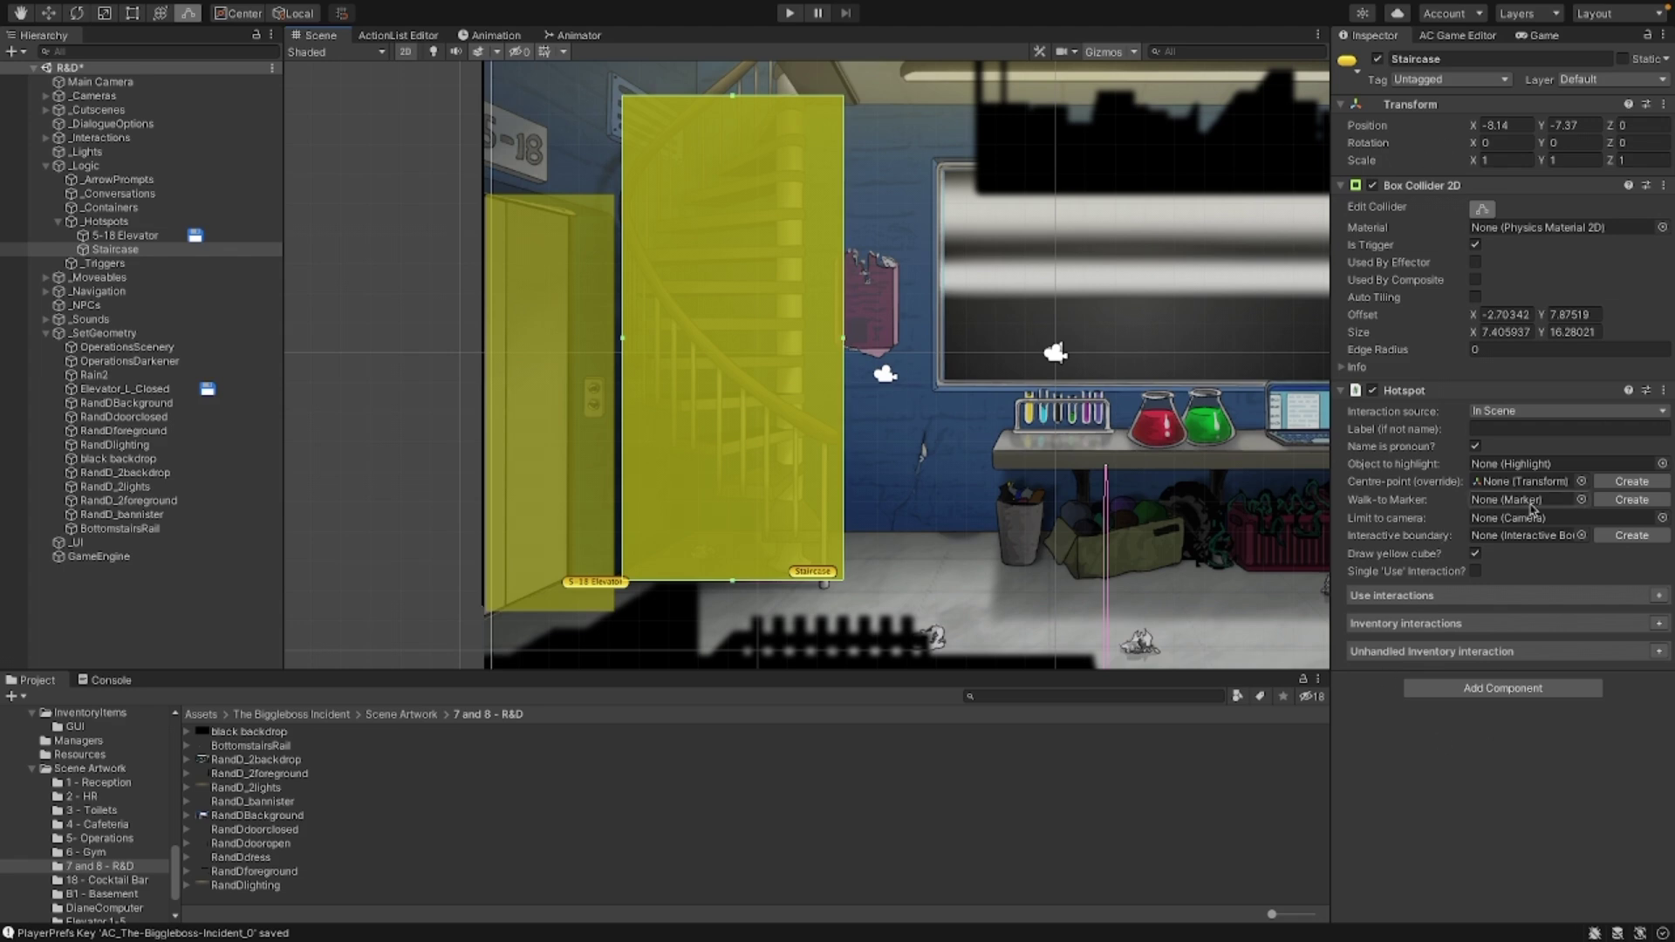
Step: Create a walk-to marker for the Staircase hotspot and nudge the hotspot to about X -8.35, Y -7.43
{"action": "left_click", "coordinate": [1614, 500]}
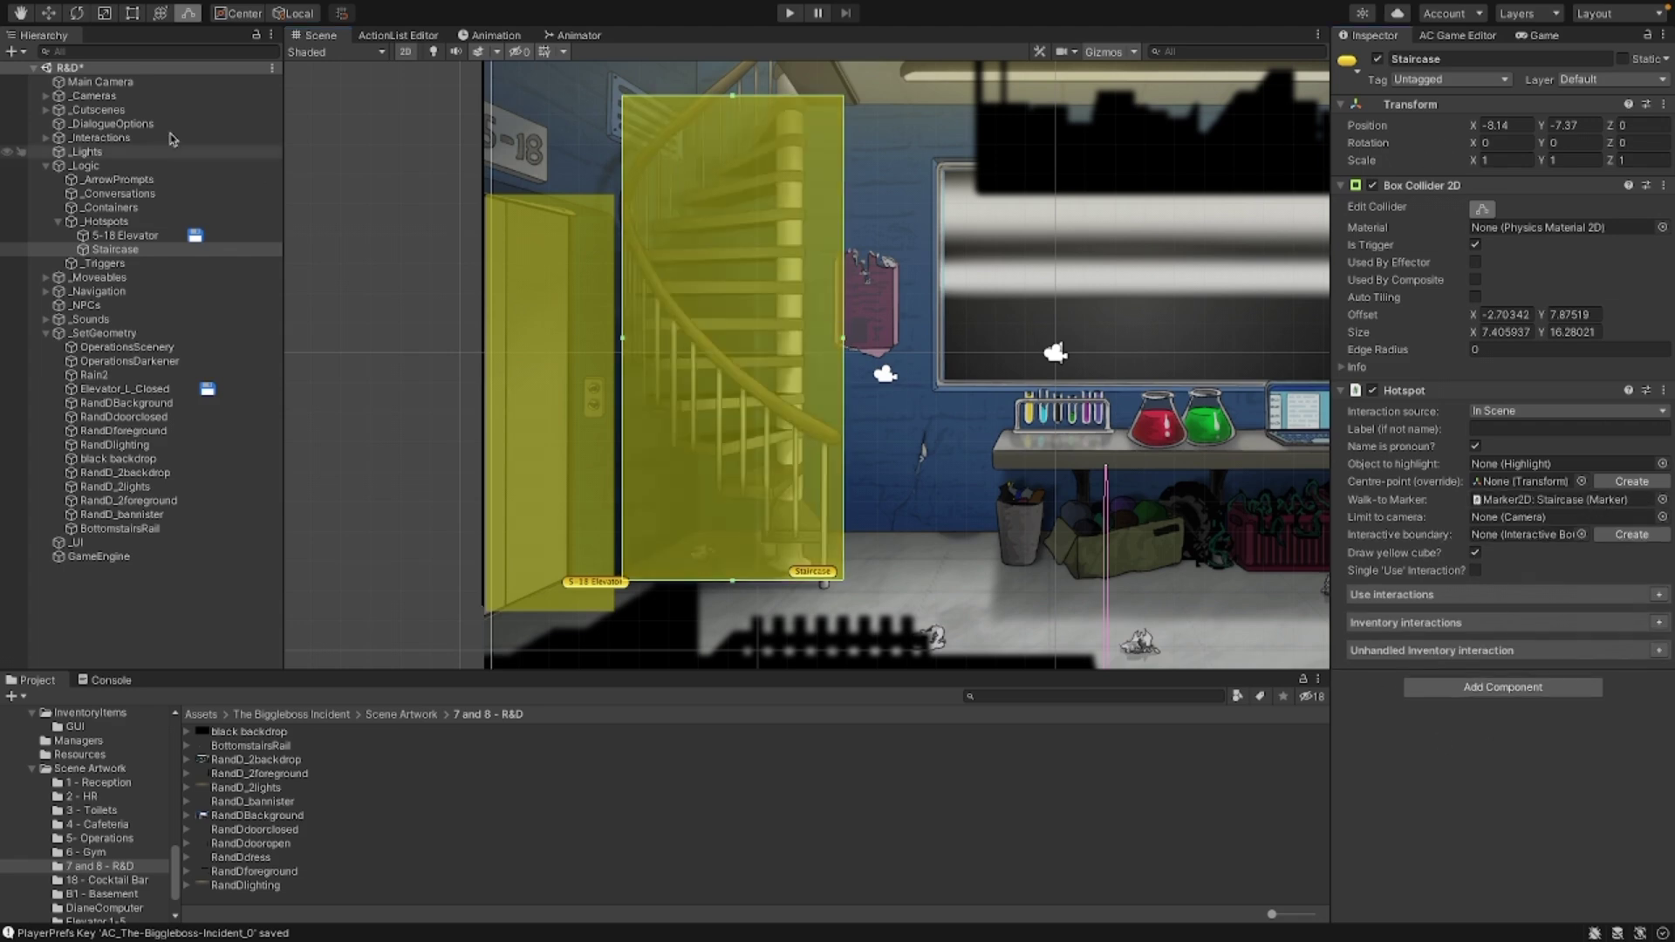
{"action": "left_click", "coordinate": [49, 13]}
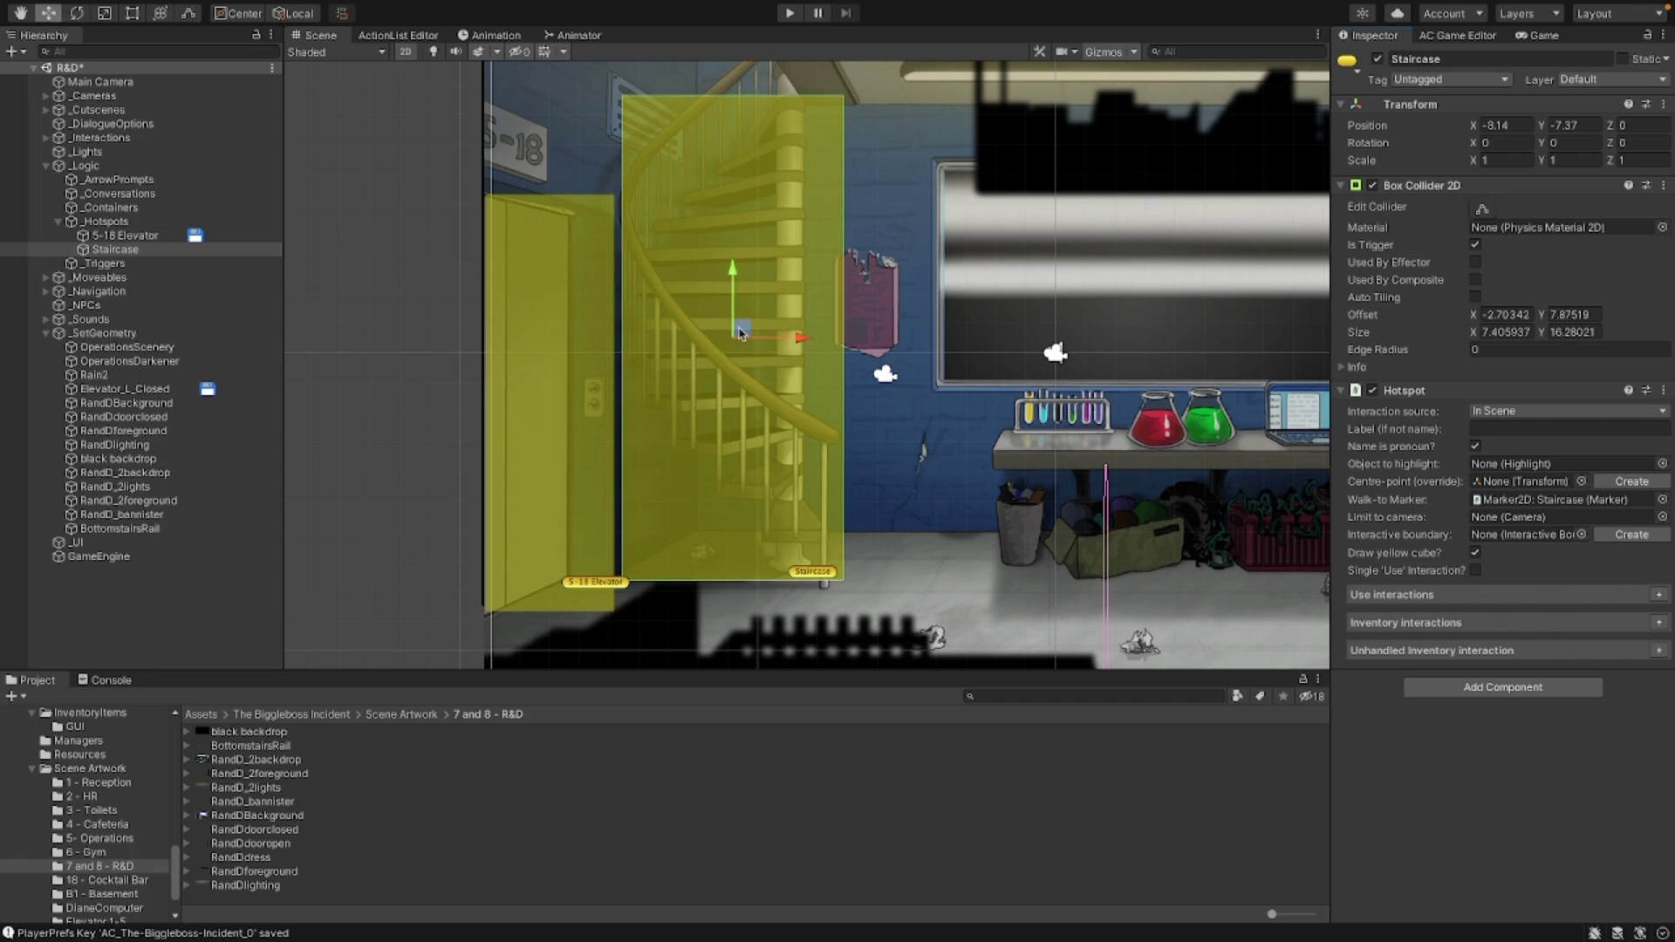
{"action": "left_click_drag", "start_coordinate": [739, 333], "coordinate": [733, 334]}
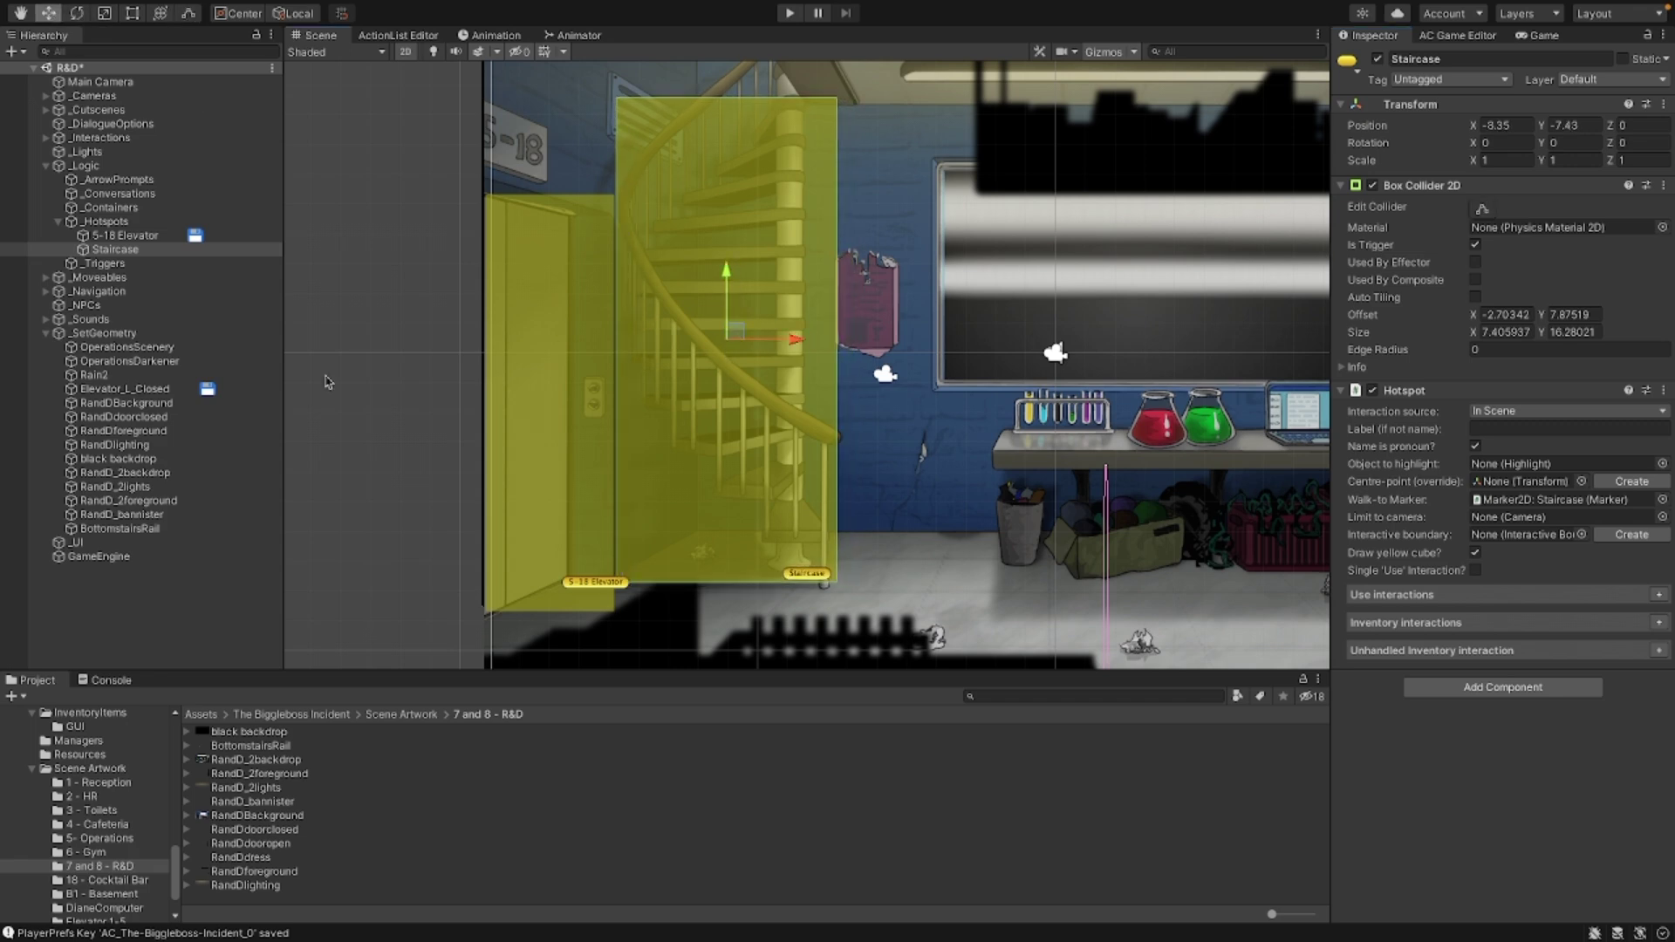
Step: Place Marker2D: Staircase on the floor in front of the stairs at about X -5.66, Y -9.24, with its Z rotation set to 90
{"action": "left_click", "coordinate": [46, 291]}
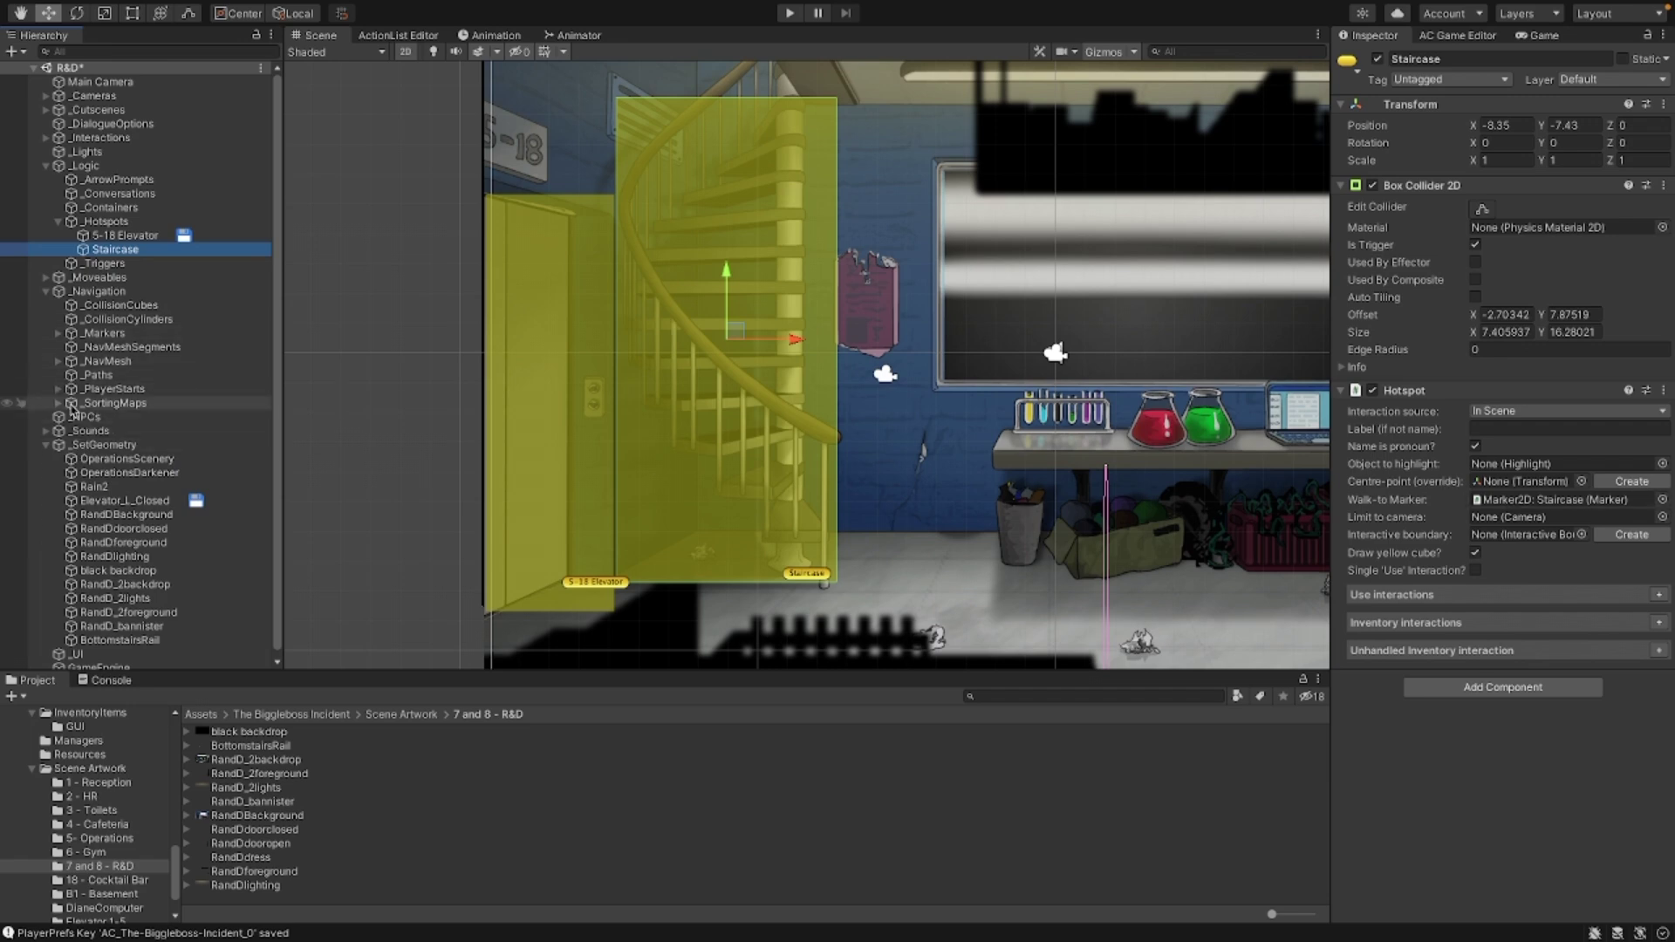
{"action": "left_click", "coordinate": [58, 333]}
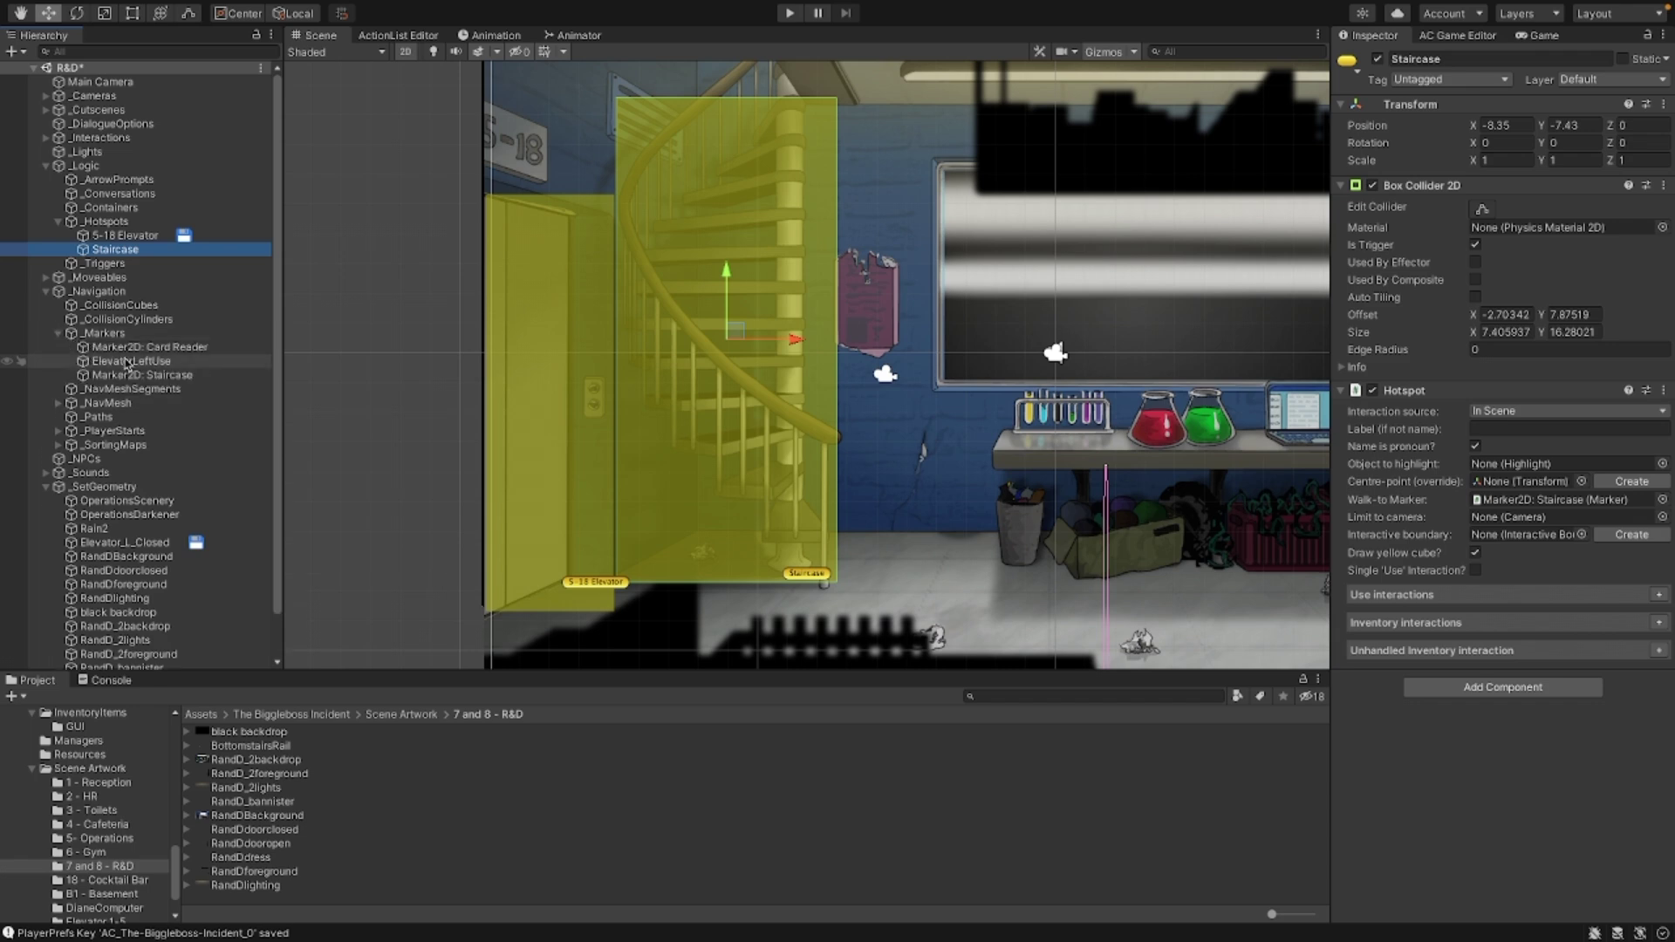
{"action": "left_click", "coordinate": [125, 374]}
{"action": "mouse_move", "coordinate": [828, 565]}
{"action": "left_mouse_down"}
{"action": "mouse_move", "coordinate": [893, 557]}
{"action": "mouse_move", "coordinate": [757, 427]}
{"action": "mouse_move", "coordinate": [875, 535]}
{"action": "mouse_move", "coordinate": [879, 560]}
{"action": "left_mouse_up"}
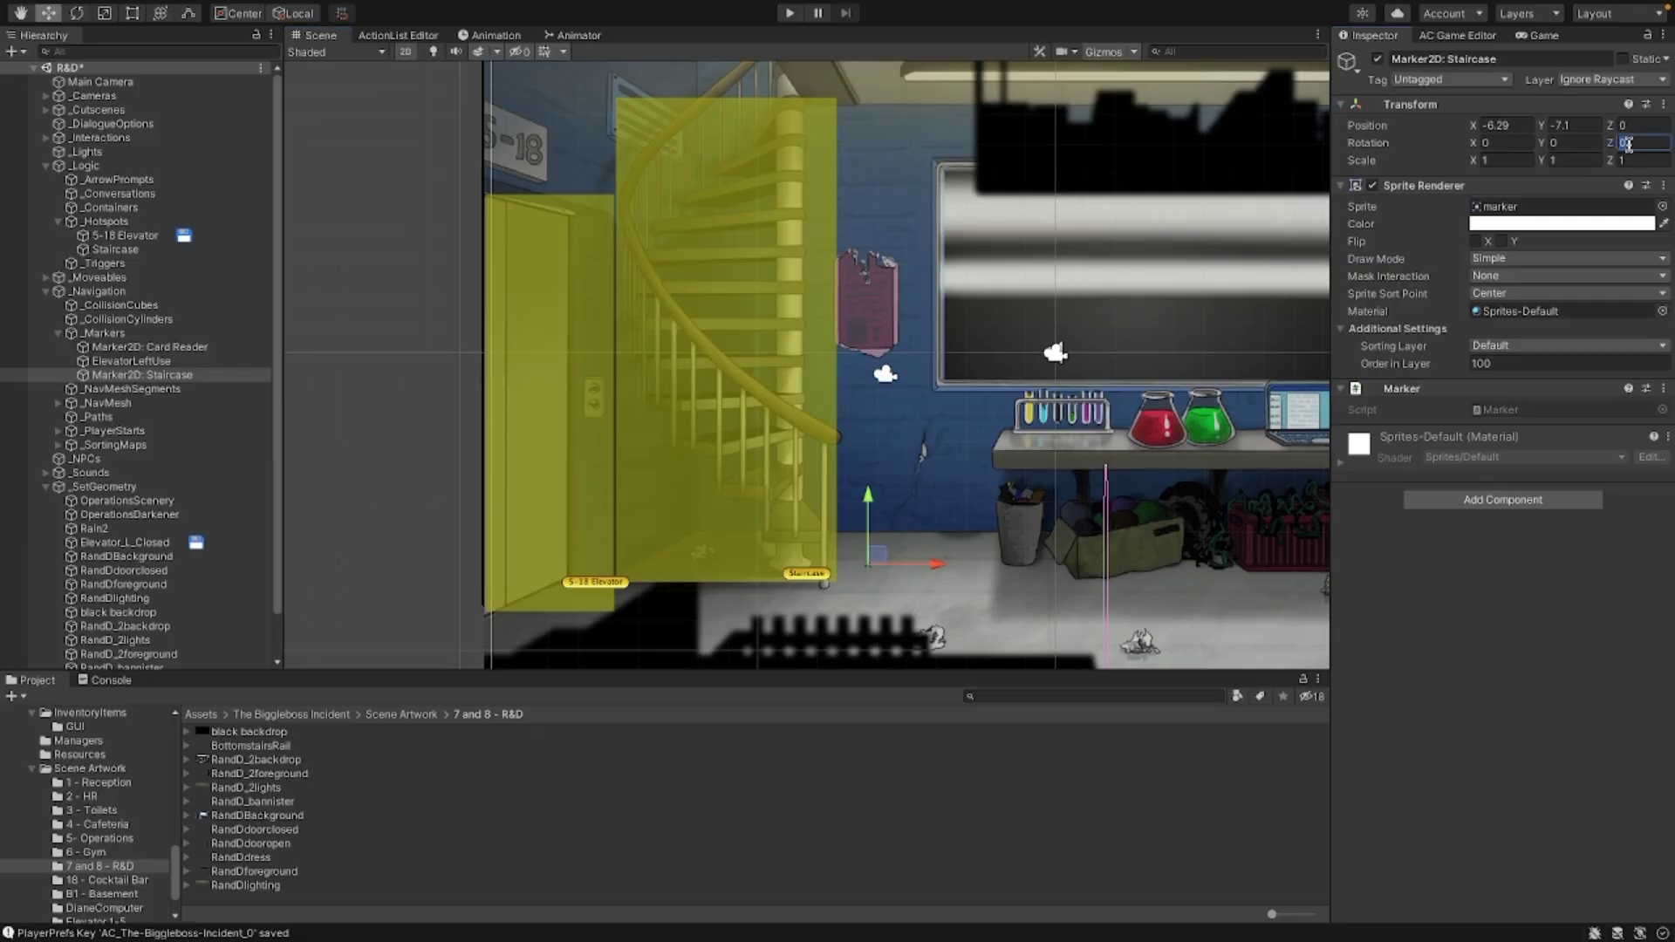
{"action": "type", "text": "90"}
{"action": "left_click_drag", "start_coordinate": [855, 563], "coordinate": [857, 565]}
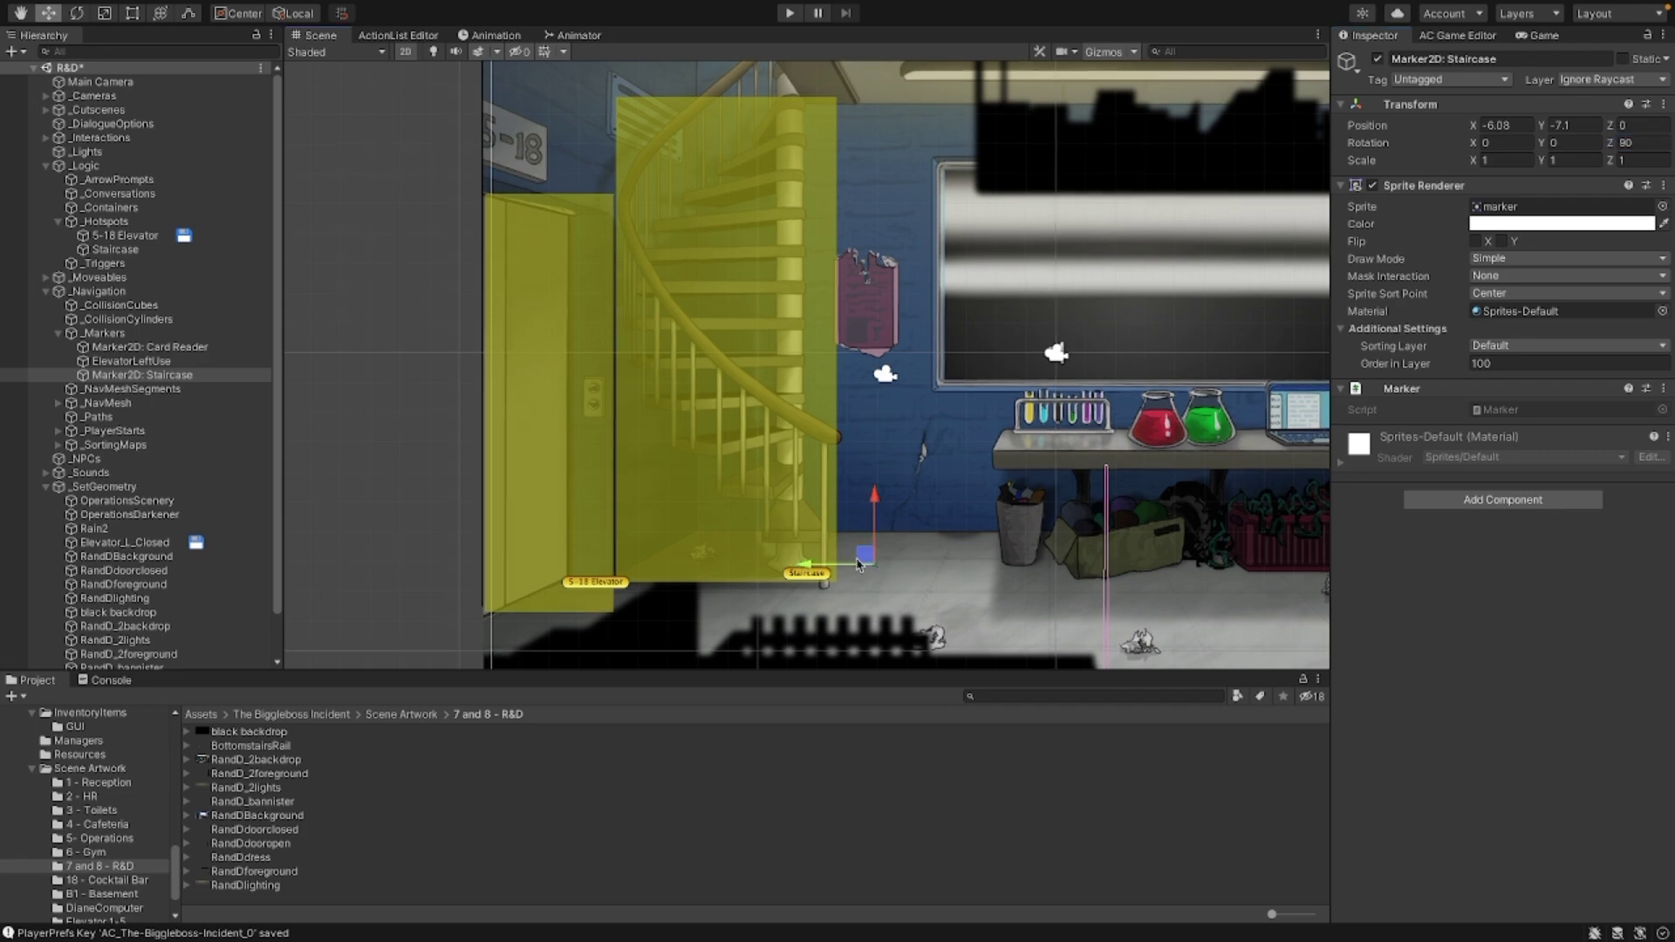
{"action": "left_click_drag", "start_coordinate": [861, 564], "coordinate": [875, 617]}
{"action": "scroll", "coordinate": [870, 604], "scroll_direction": "down", "scroll_amount": 2}
{"action": "scroll", "coordinate": [842, 608], "scroll_direction": "down", "scroll_amount": 1}
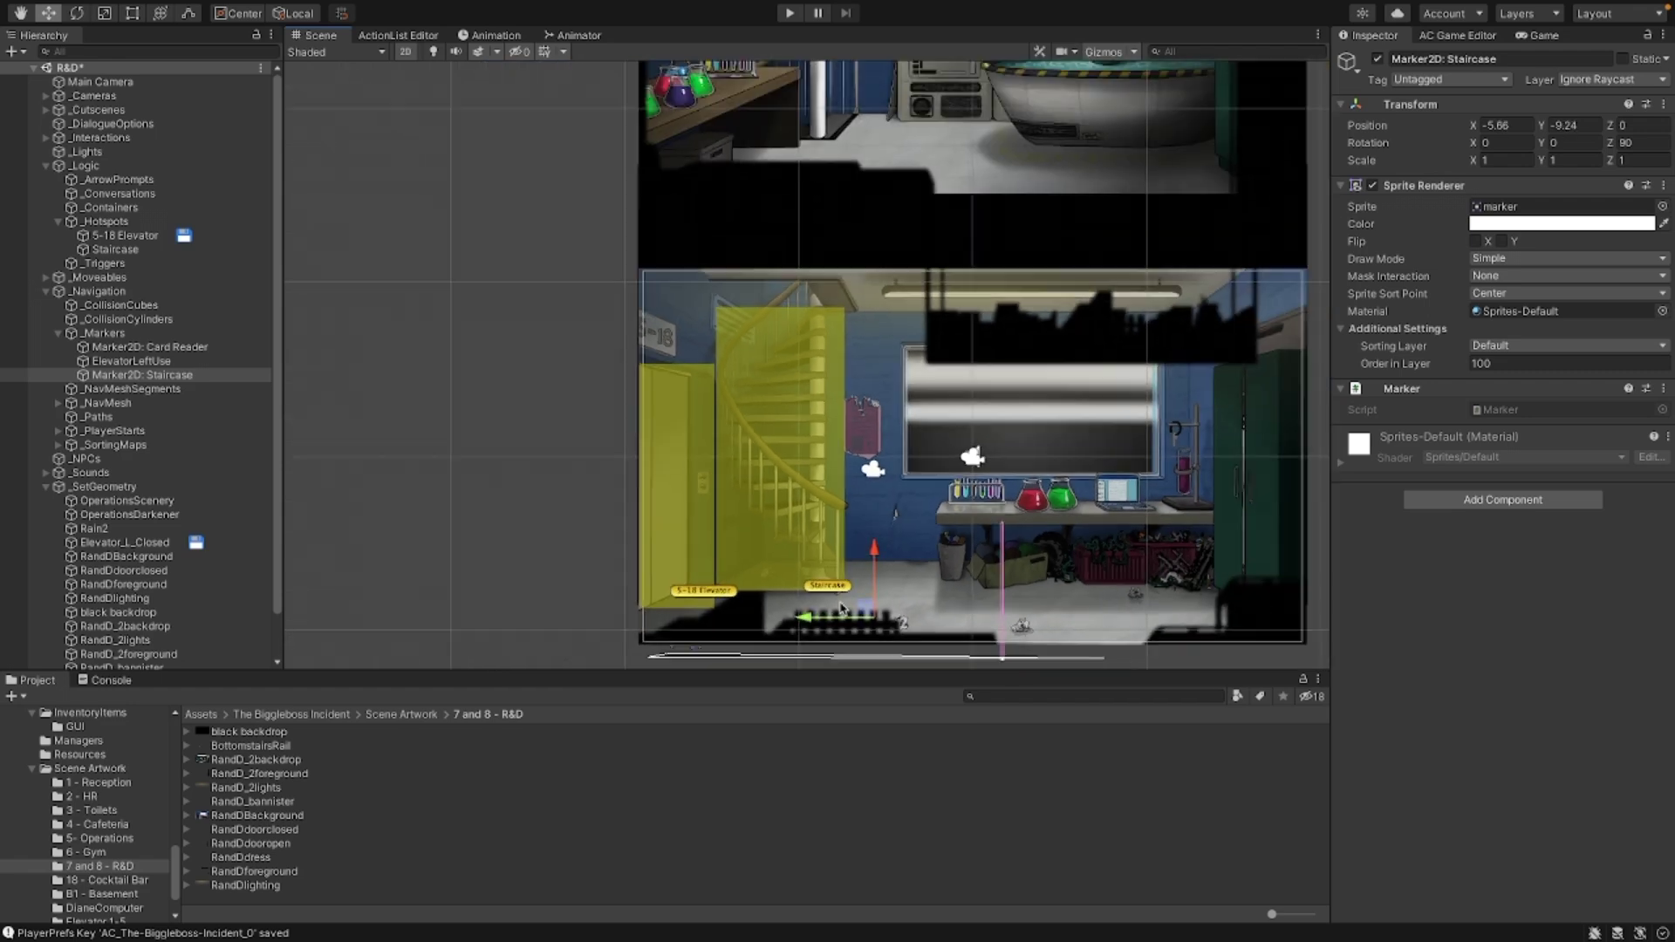
Step: Give the Staircase hotspot a Use interaction with a newly created action list, and select Staircase: Use under _Interactions
{"action": "left_click", "coordinate": [779, 548]}
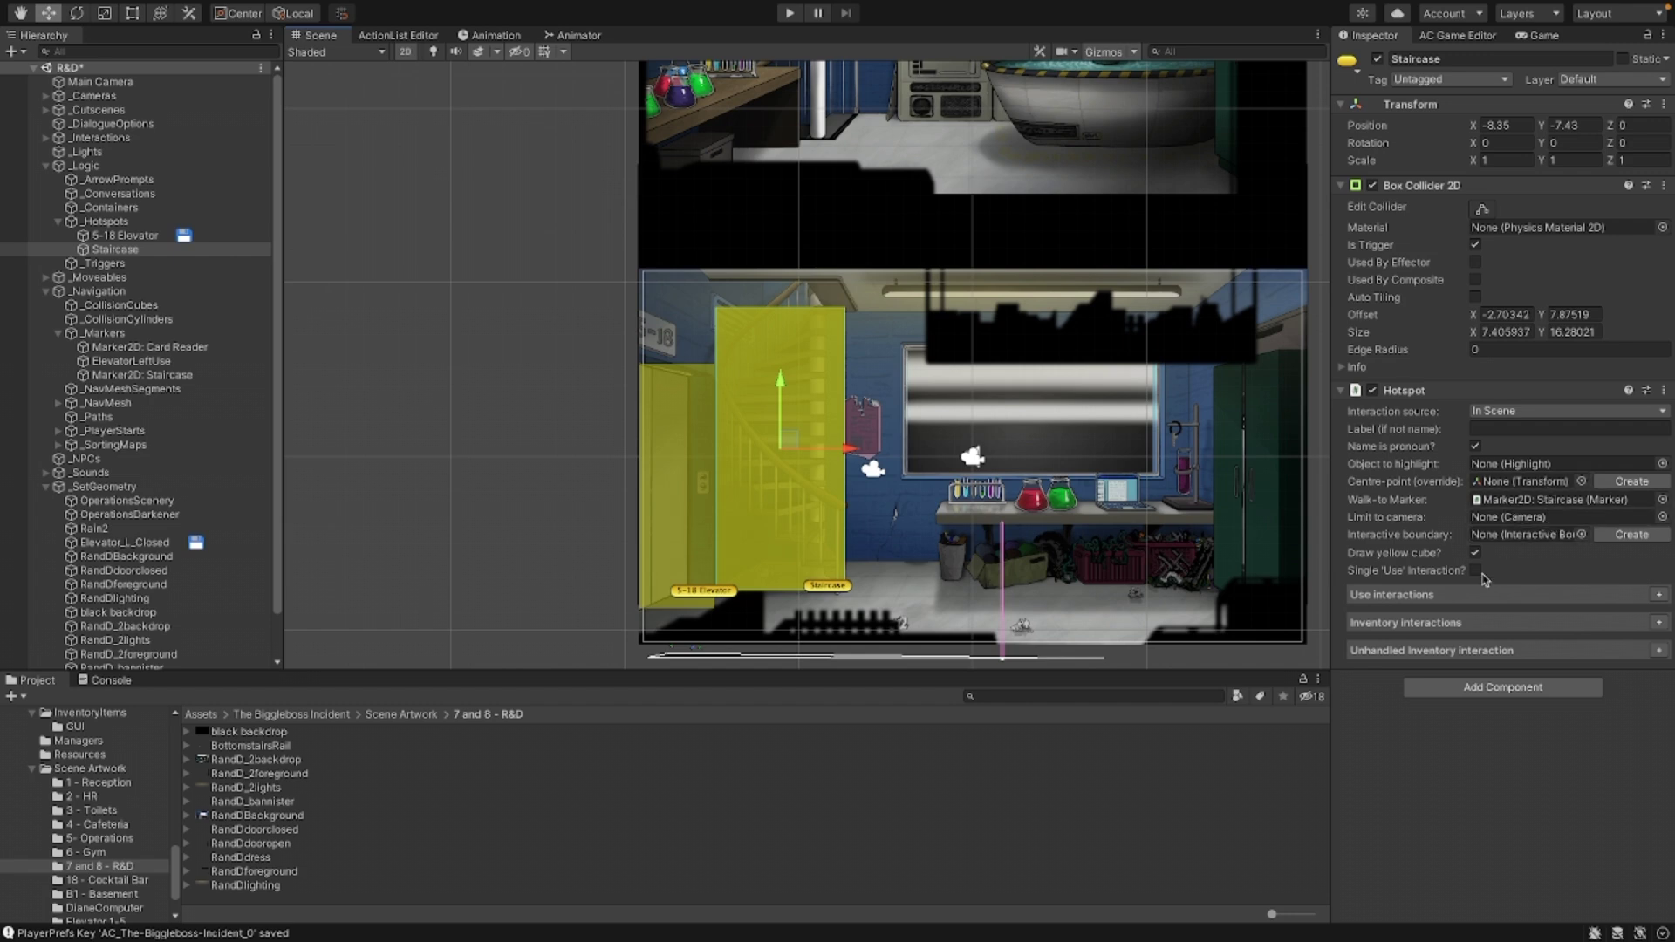
{"action": "left_click", "coordinate": [1659, 596]}
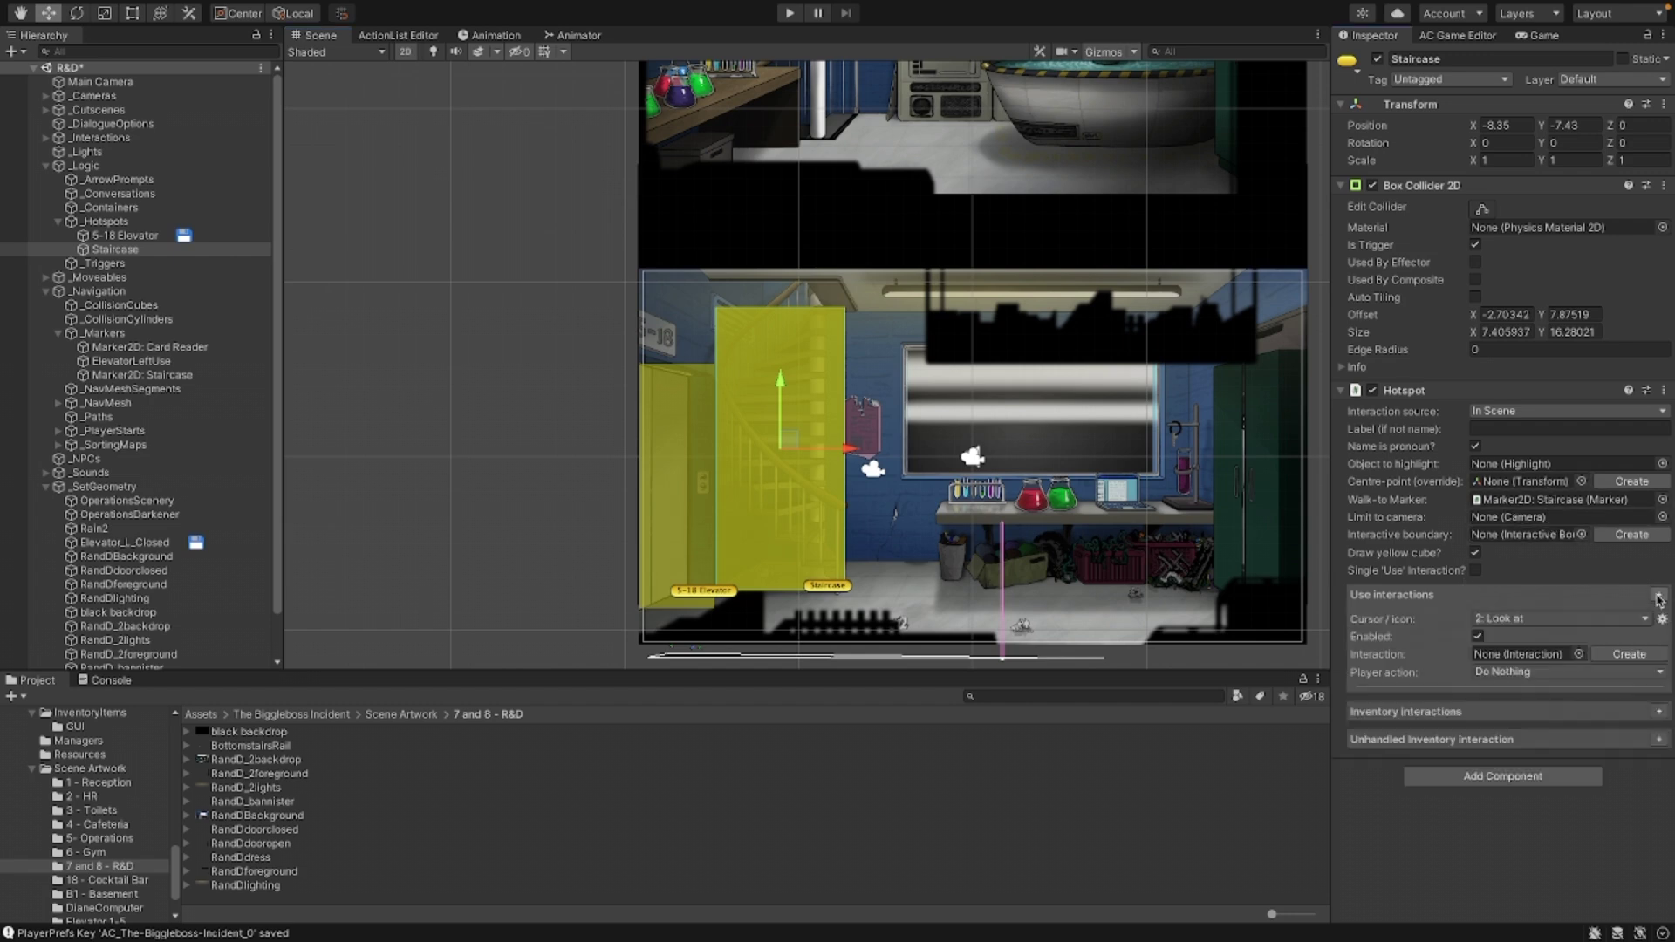
{"action": "left_click", "coordinate": [1526, 630]}
{"action": "left_click", "coordinate": [1519, 647]}
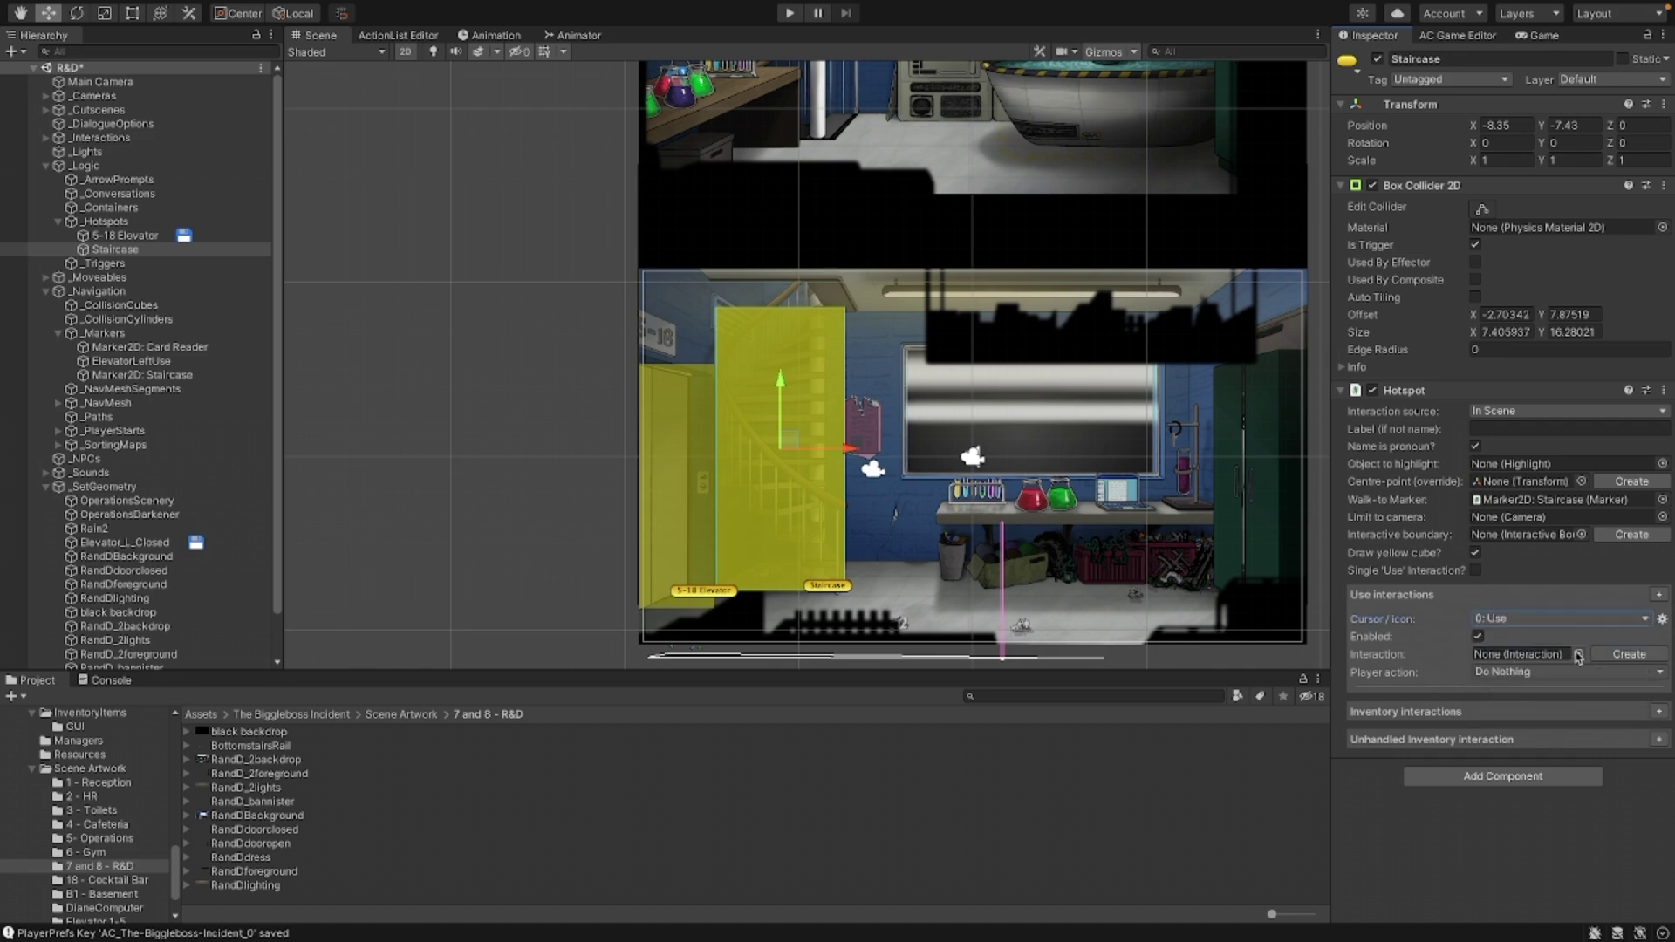
{"action": "left_click", "coordinate": [1628, 654]}
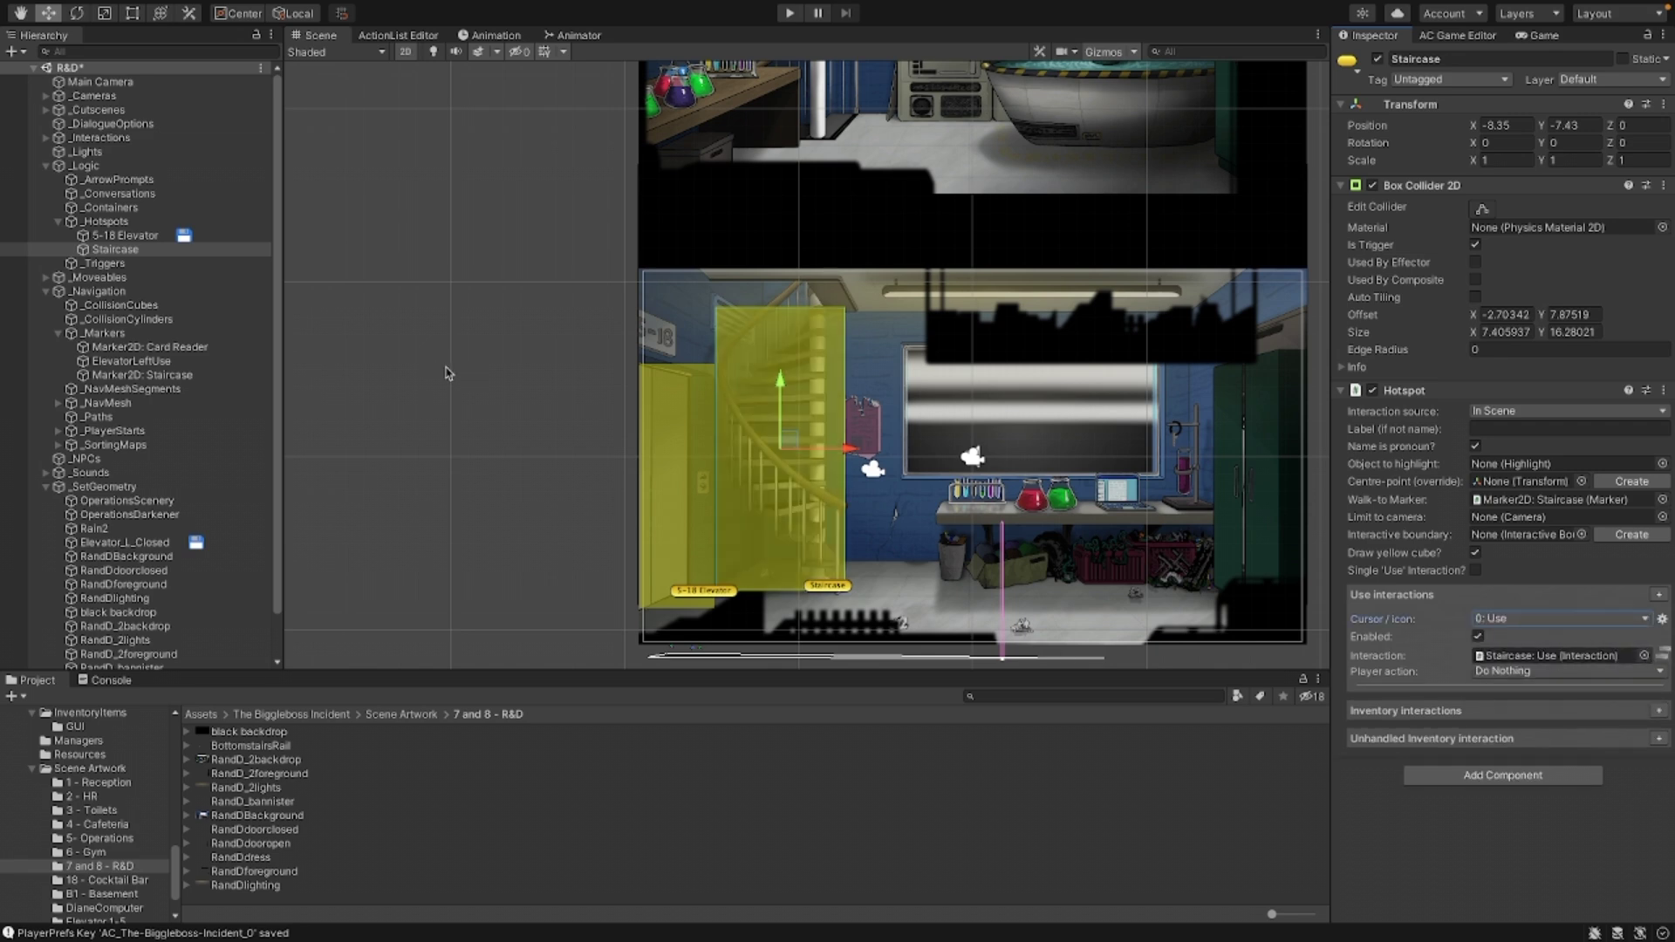
{"action": "left_click", "coordinate": [46, 138]}
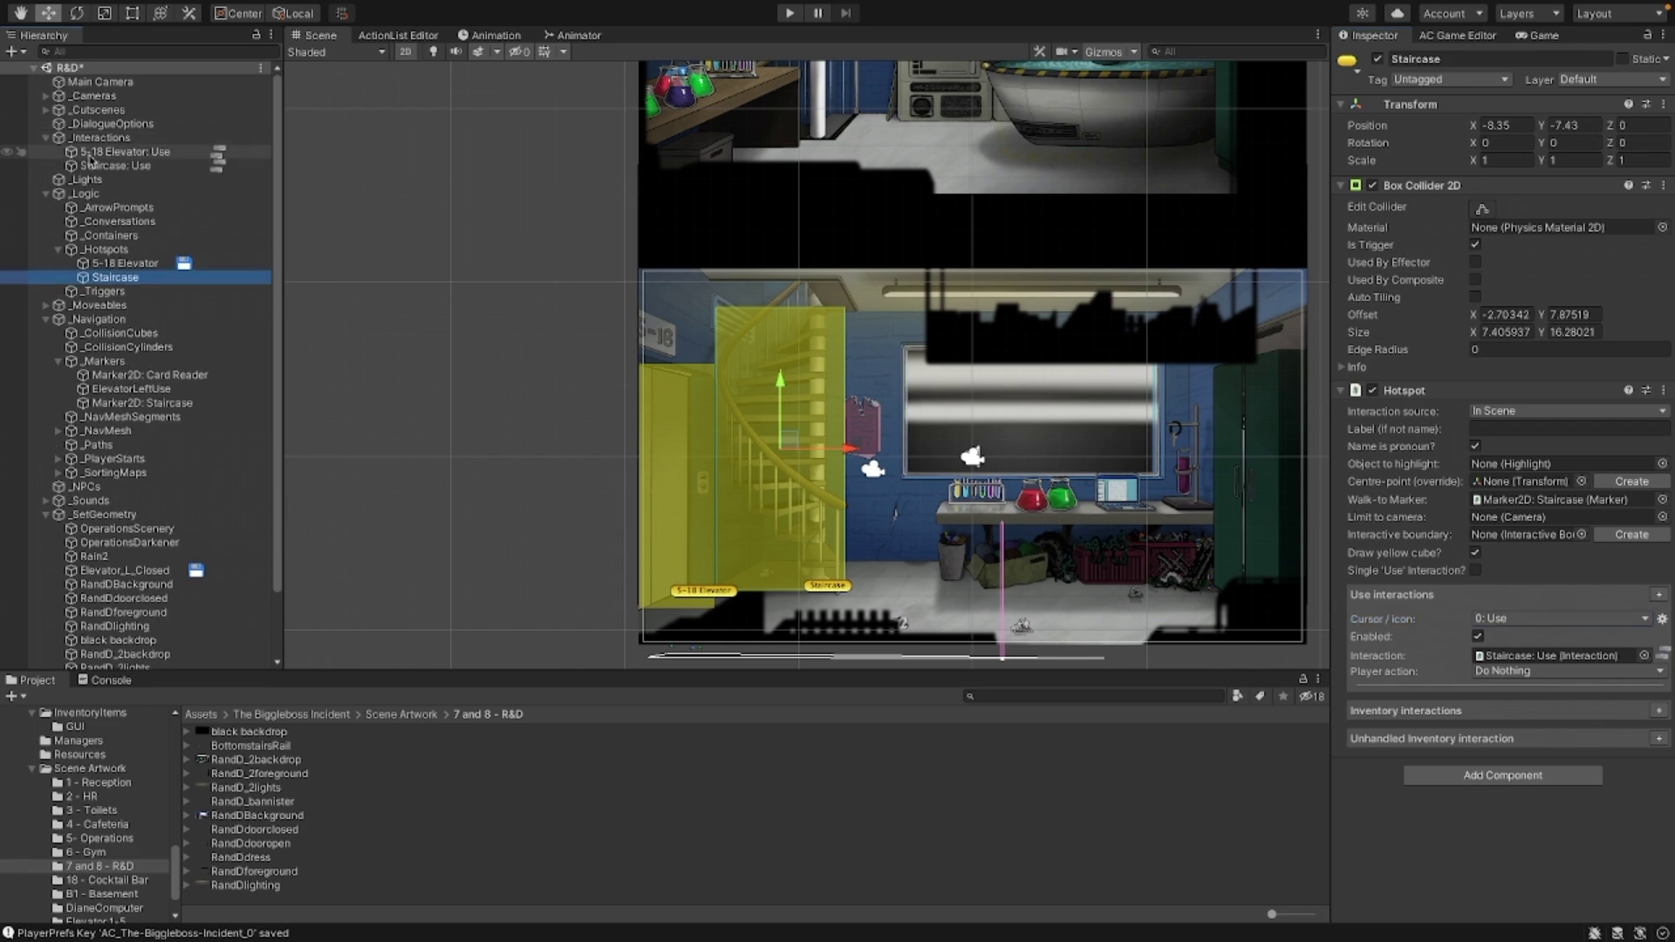
{"action": "left_click", "coordinate": [105, 164]}
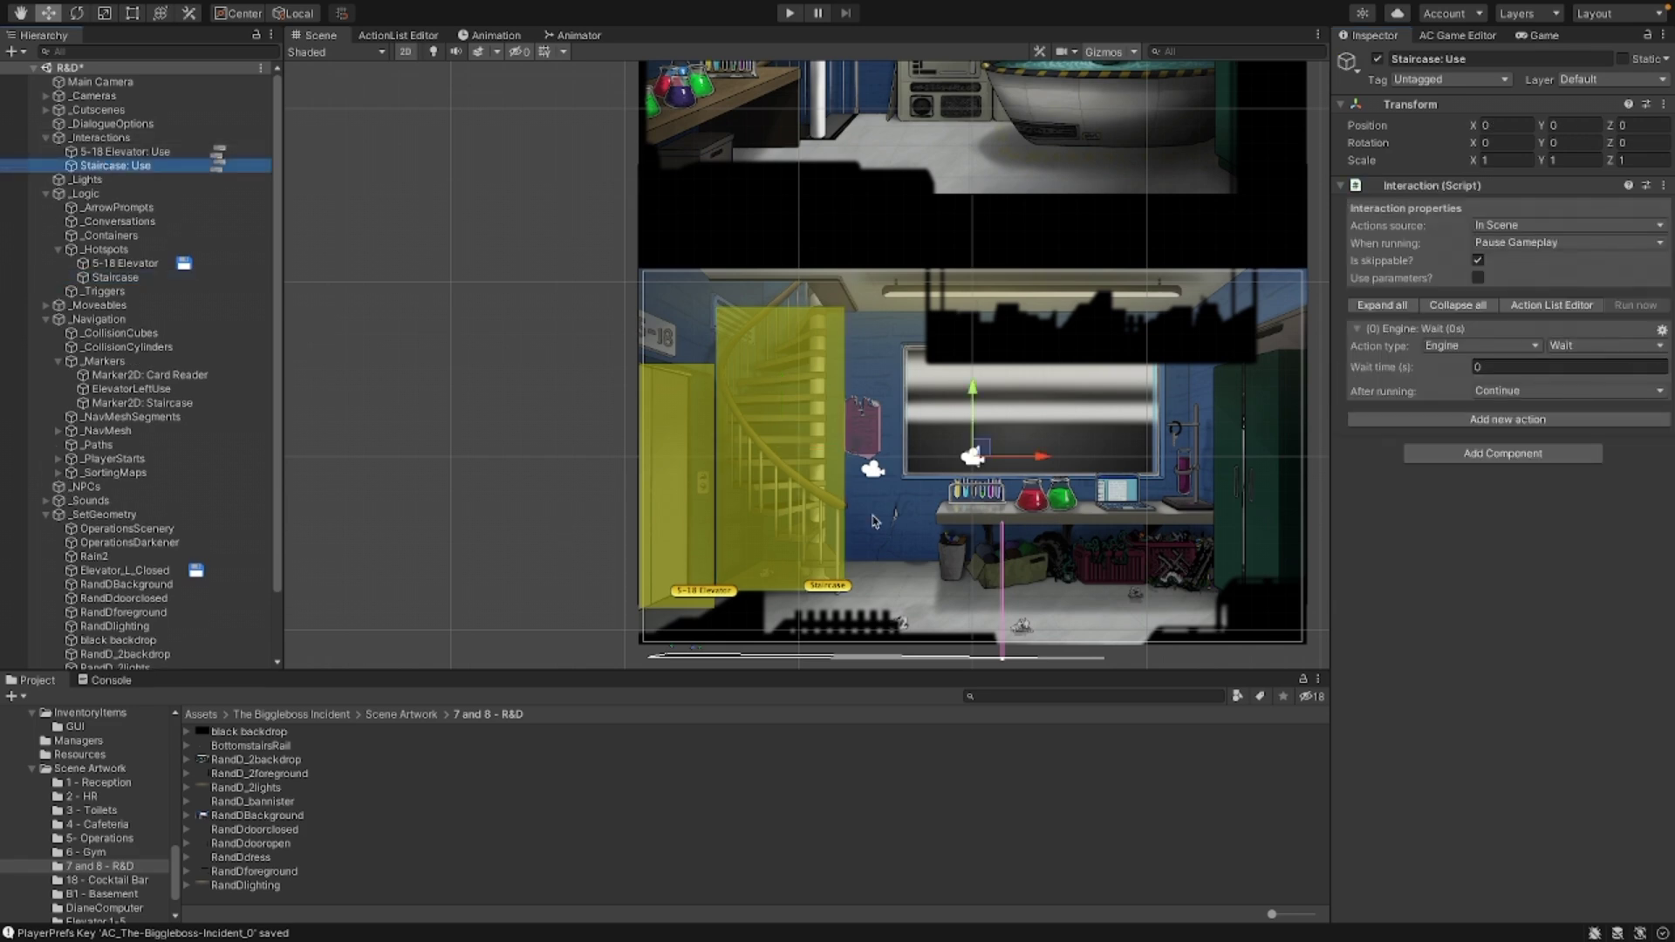
Step: Add a new Marker 2D named UpStairs to the scene
{"action": "left_click", "coordinate": [1476, 37]}
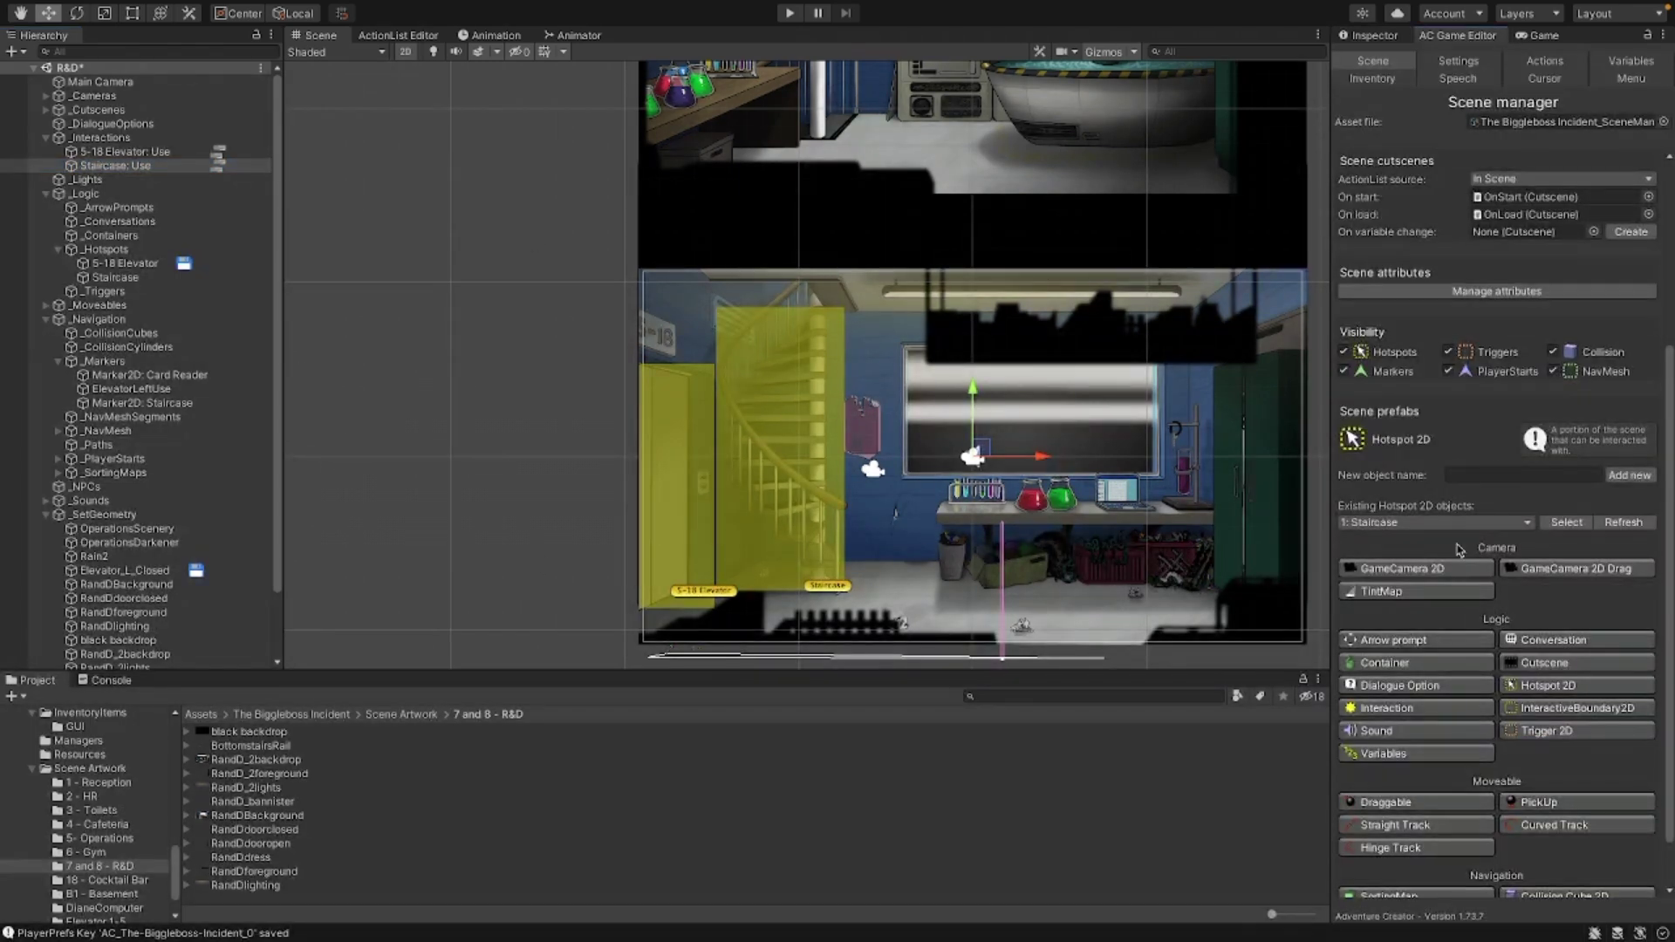
{"action": "scroll", "coordinate": [1413, 698], "scroll_direction": "down", "scroll_amount": 3}
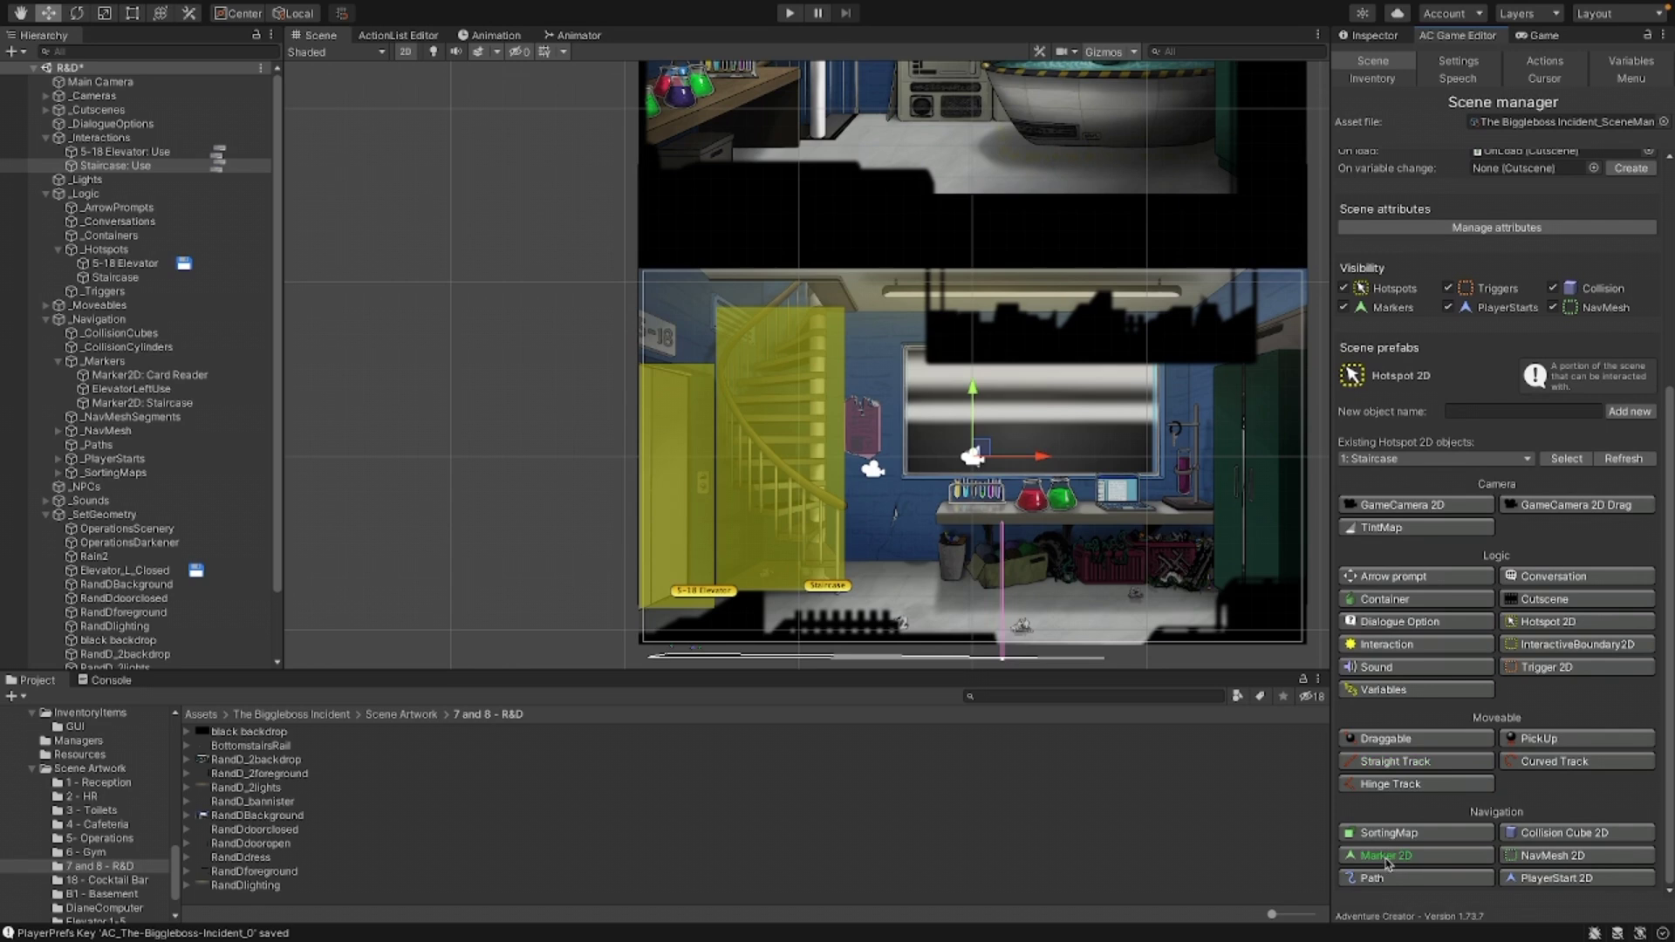
{"action": "left_click", "coordinate": [1387, 856]}
{"action": "left_click", "coordinate": [1453, 413]}
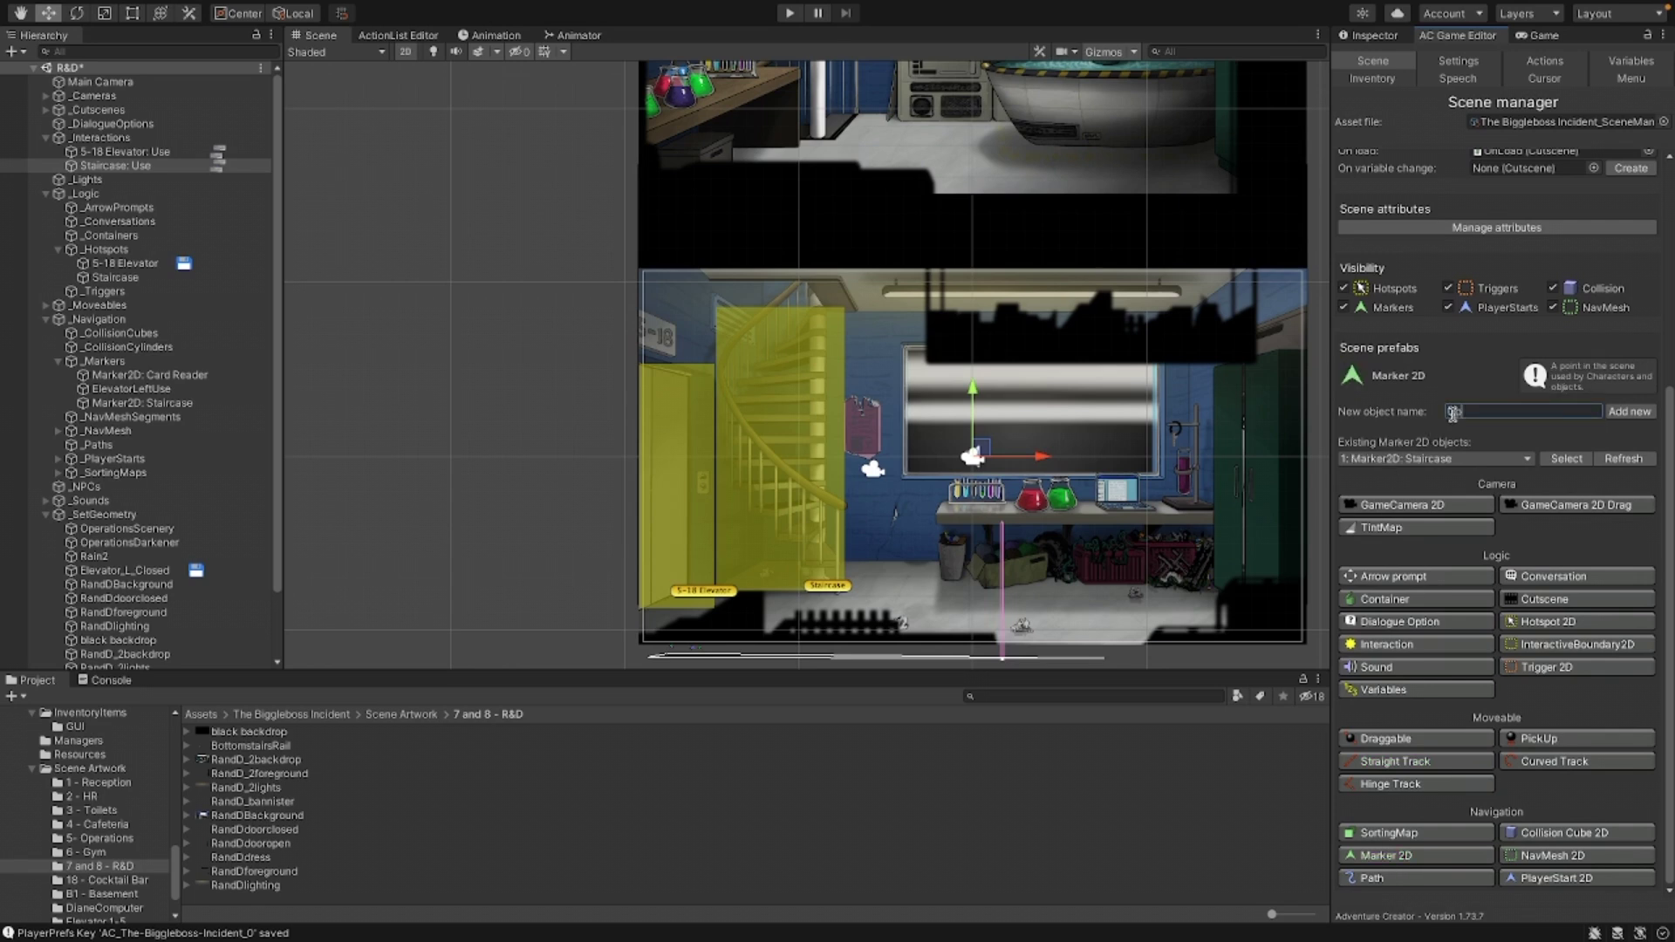
{"action": "left_click", "coordinate": [1629, 411]}
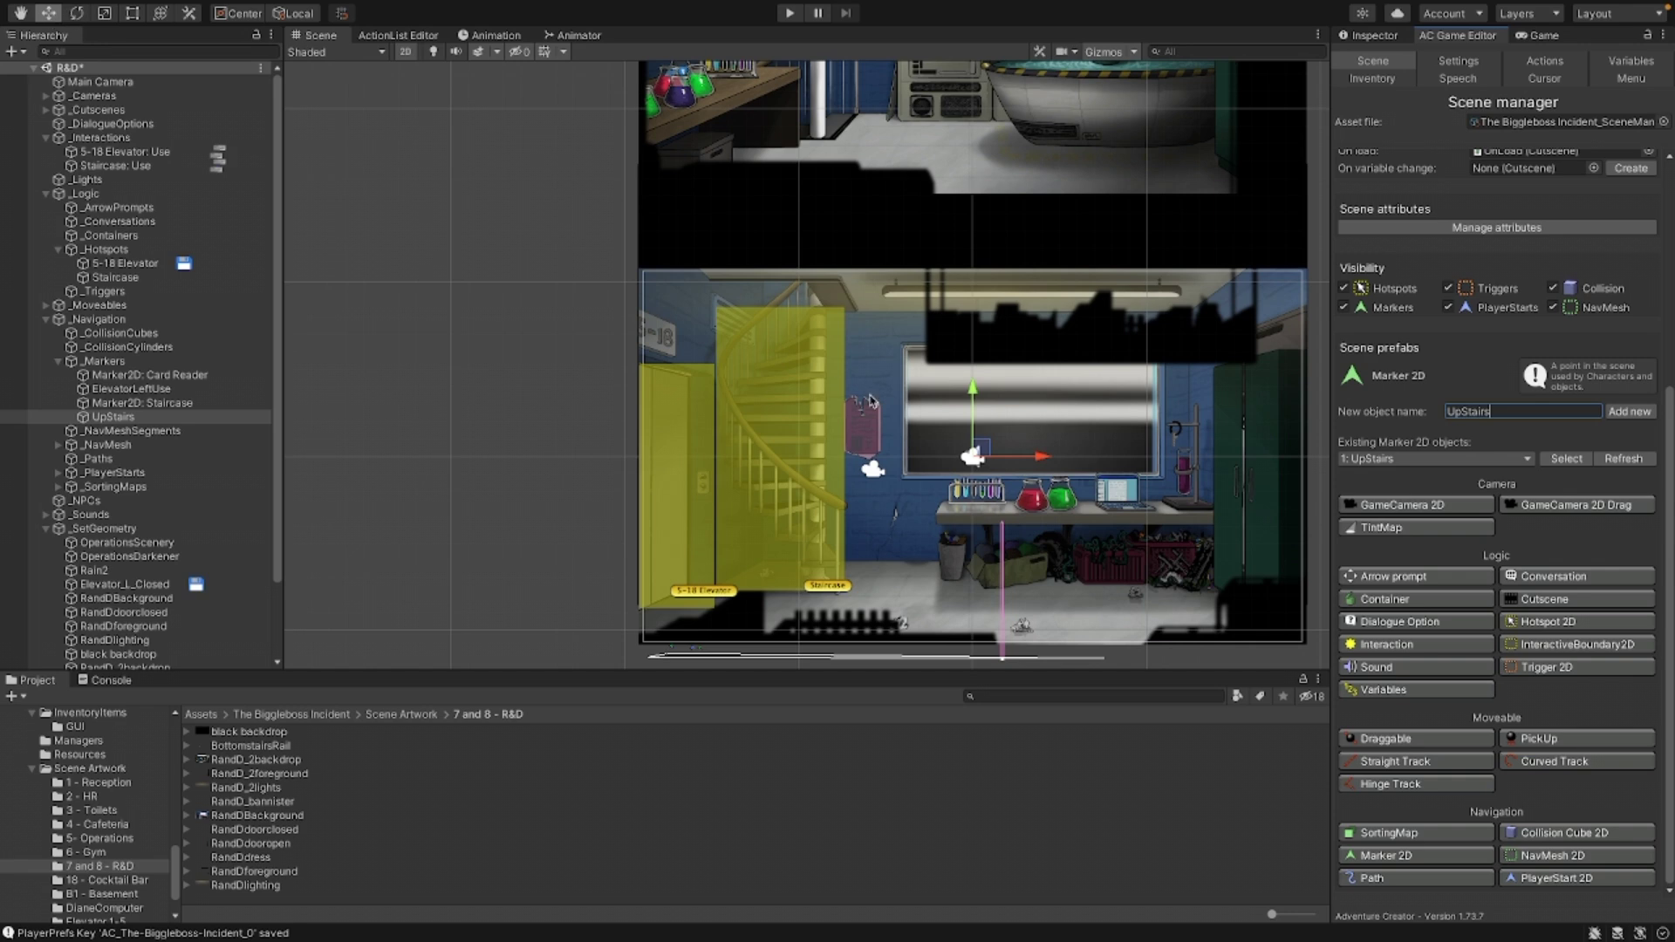
Step: Place the UpStairs marker on the lower part of the spiral stairs at about X -9.55, Y -5.68, with its Z rotation set to 90
{"action": "mouse_move", "coordinate": [982, 447]}
{"action": "left_mouse_down"}
{"action": "mouse_move", "coordinate": [996, 449]}
{"action": "mouse_move", "coordinate": [876, 559]}
{"action": "mouse_move", "coordinate": [775, 488]}
{"action": "mouse_move", "coordinate": [794, 526]}
{"action": "left_mouse_up"}
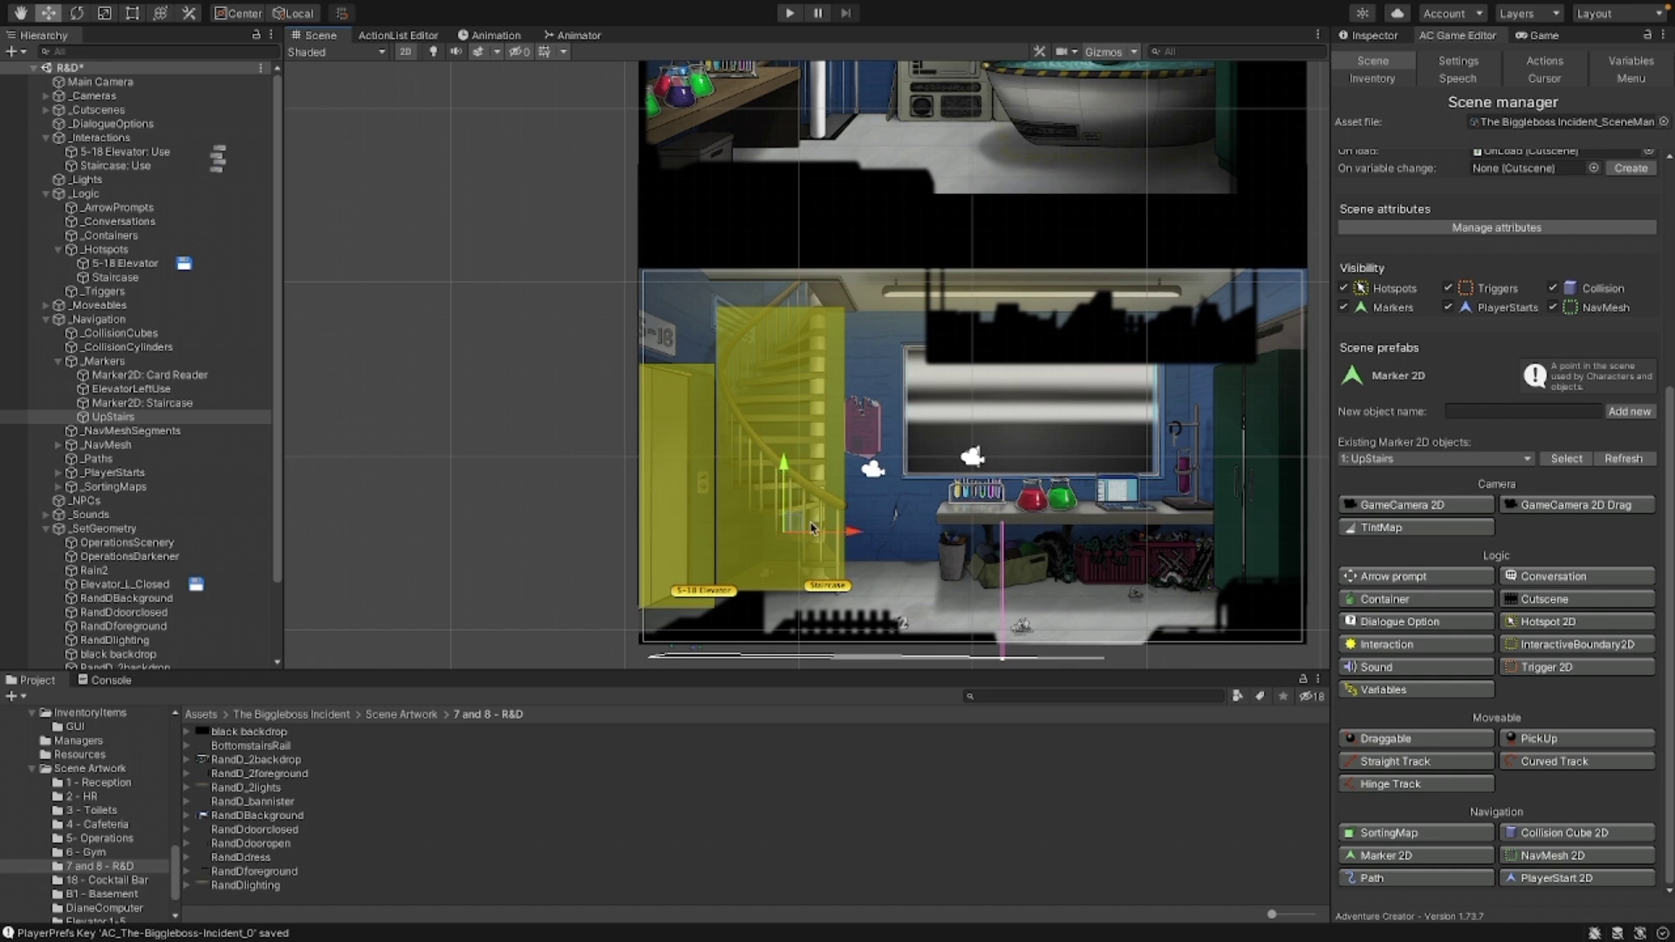
{"action": "left_click", "coordinate": [1371, 35]}
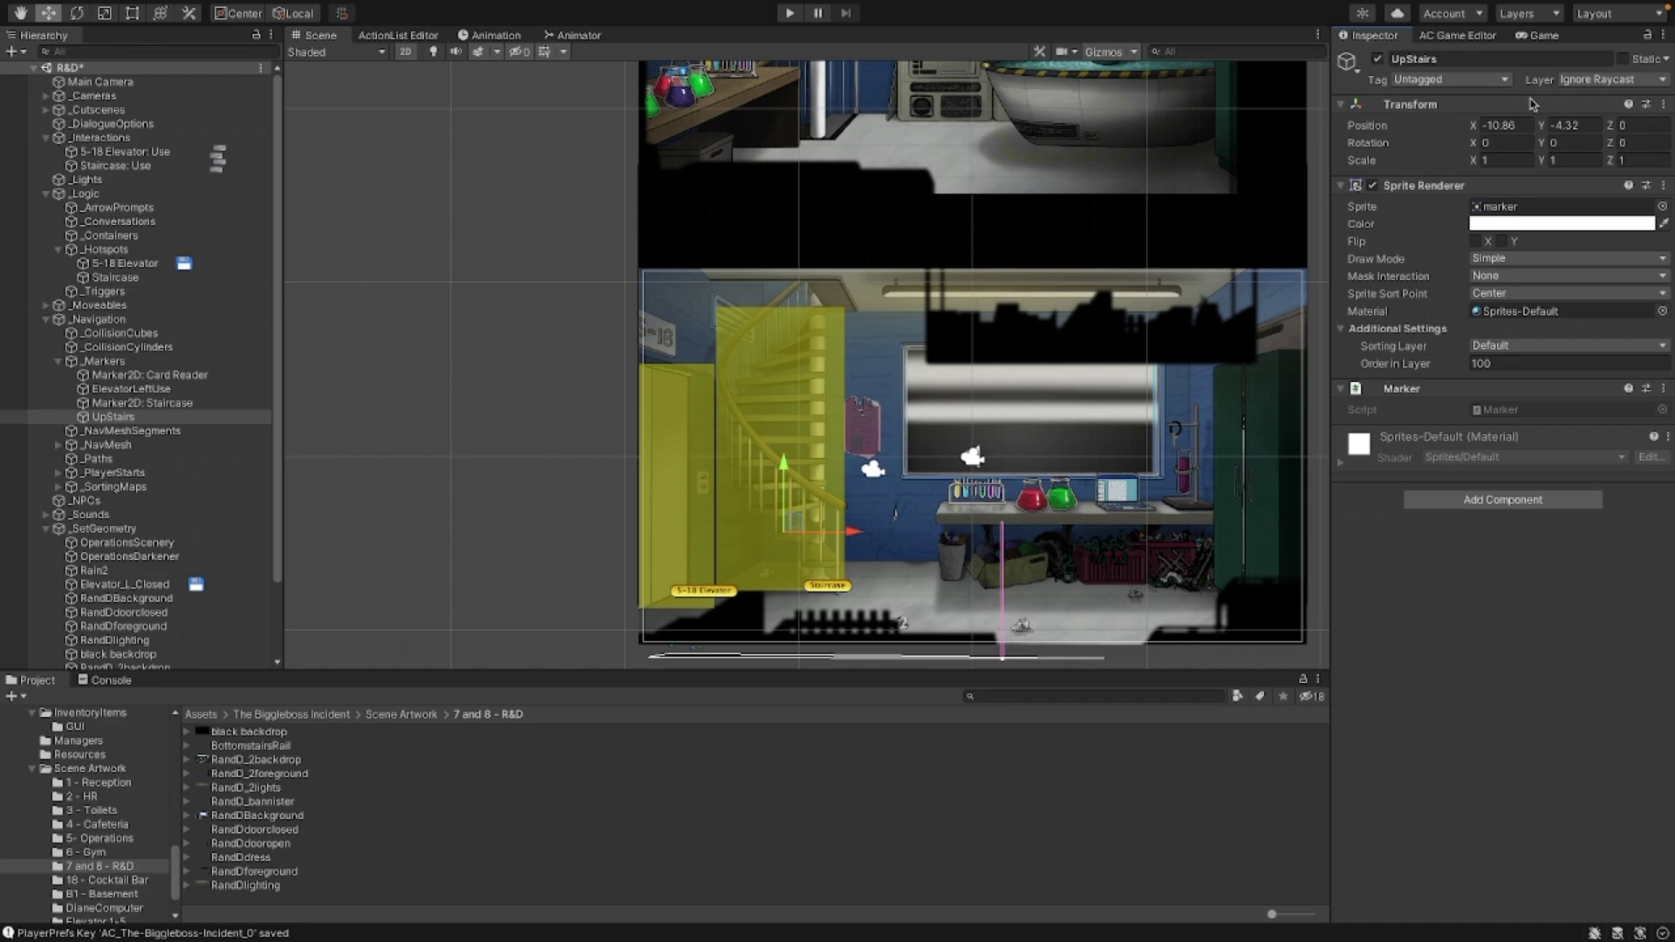
{"action": "left_click", "coordinate": [1628, 141]}
{"action": "type", "text": "90"}
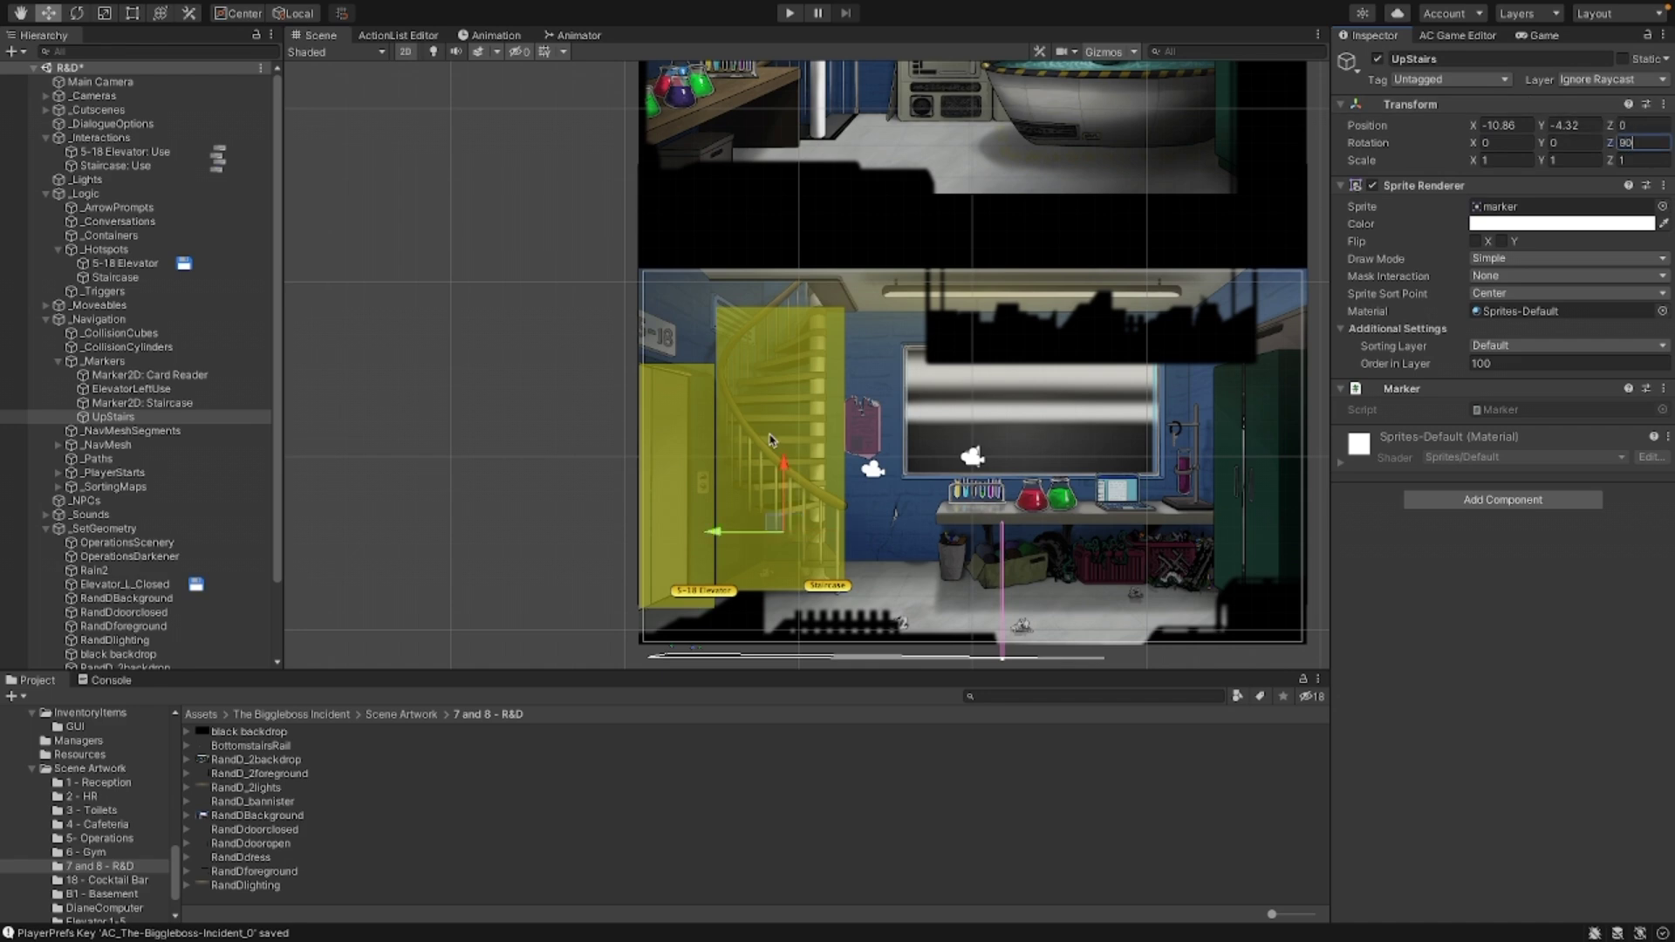
{"action": "left_click_drag", "start_coordinate": [781, 525], "coordinate": [795, 548]}
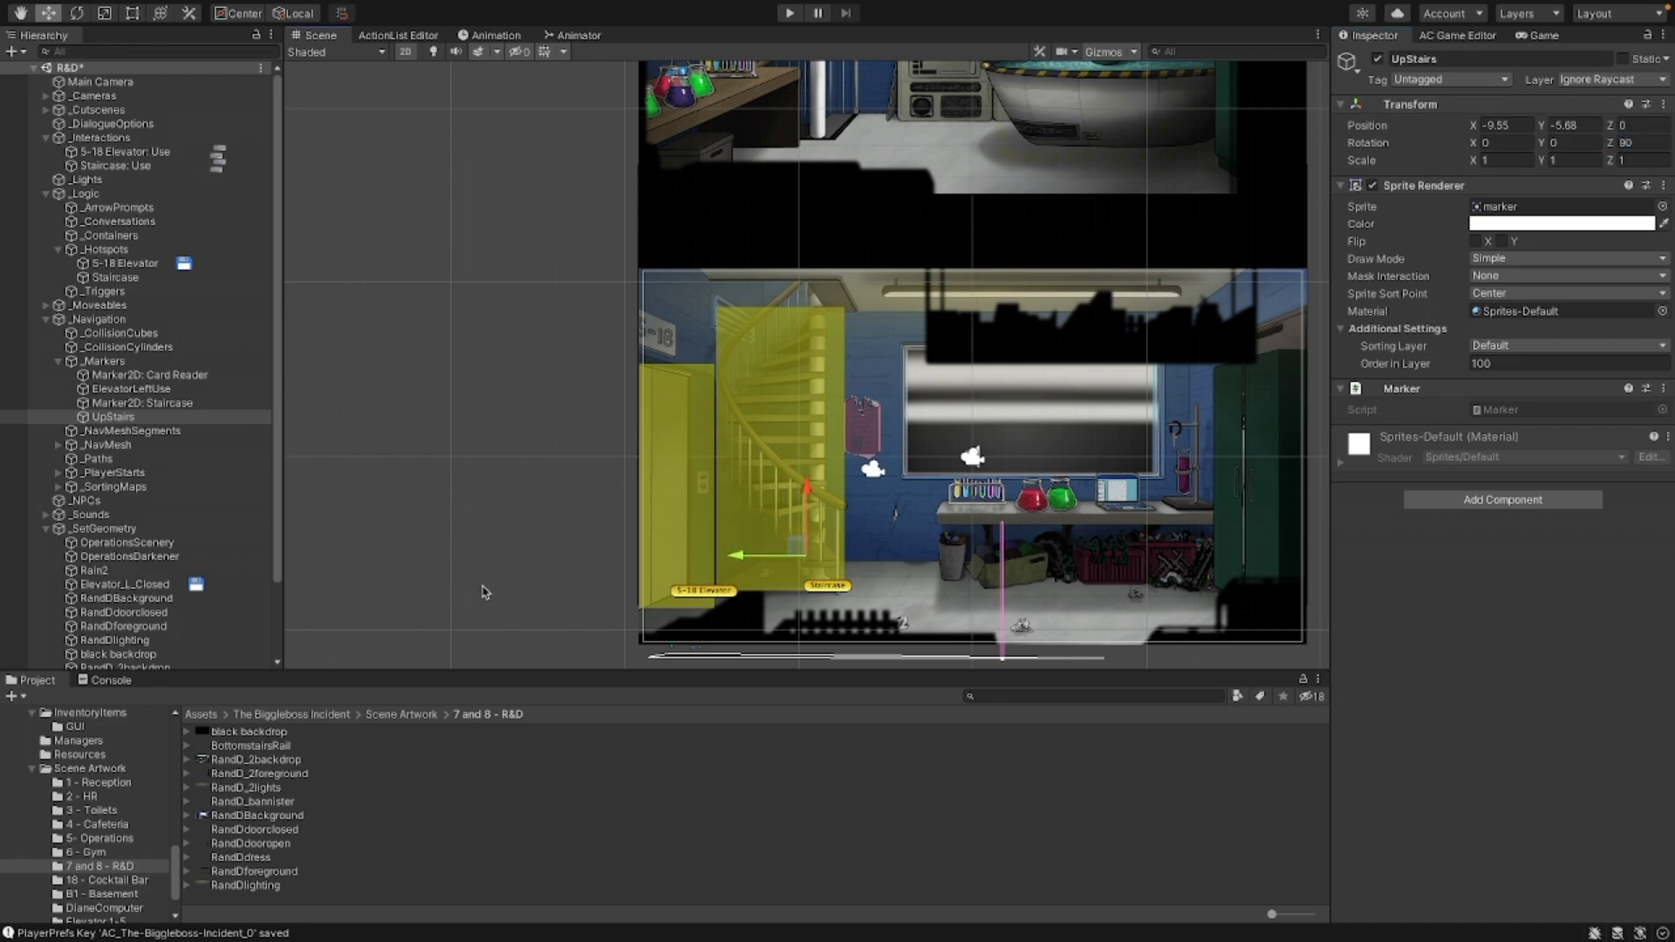
{"action": "scroll", "coordinate": [755, 513], "scroll_direction": "down", "scroll_amount": 1}
{"action": "middle_click_drag", "start_coordinate": [792, 608], "coordinate": [806, 548]}
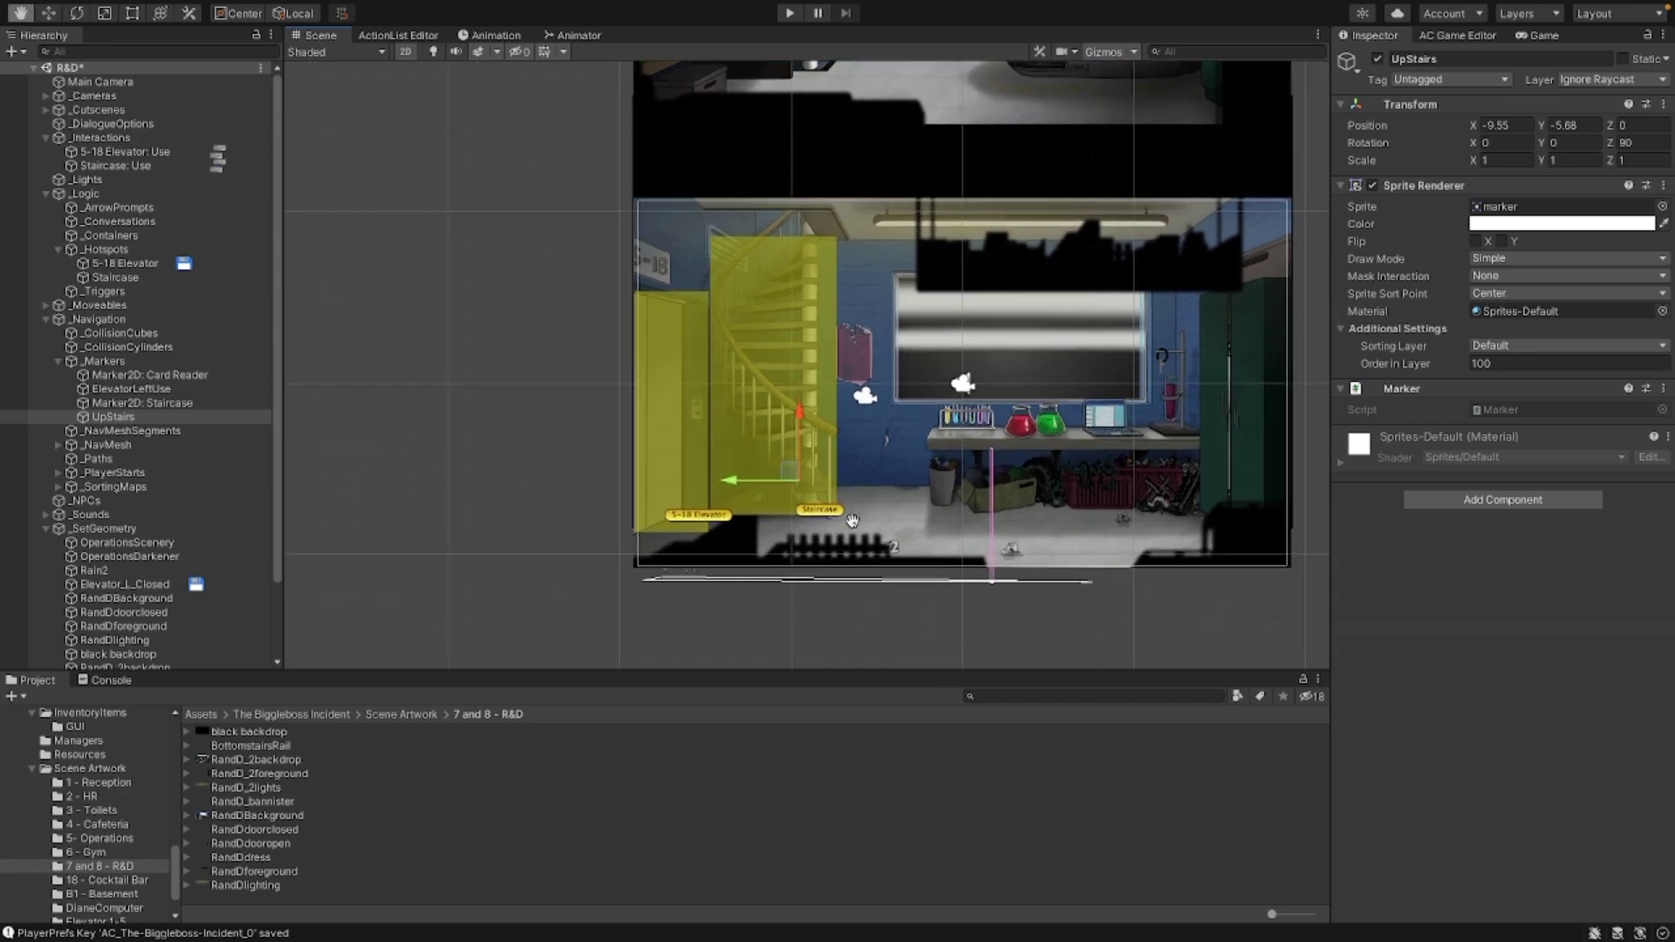
Step: Switch to Notes and tick off "Add staircase hotspot" in the Devlog 25 checklist
{"action": "key", "text": "ctrl+Left"}
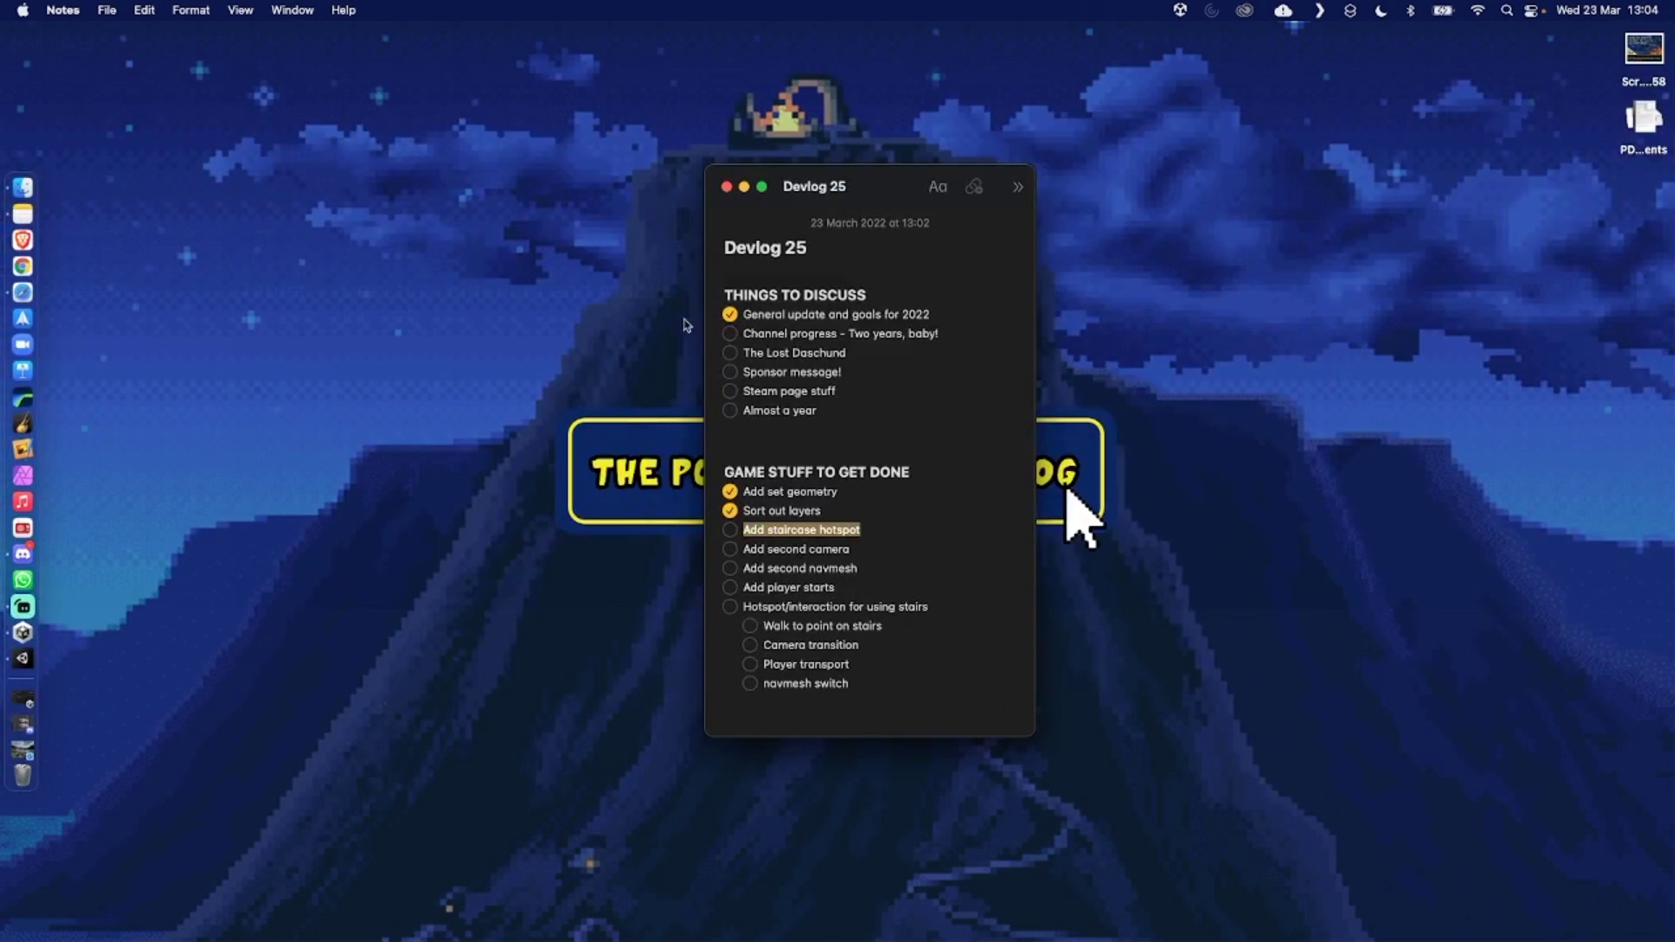
{"action": "left_click", "coordinate": [731, 530]}
{"action": "left_click", "coordinate": [901, 532]}
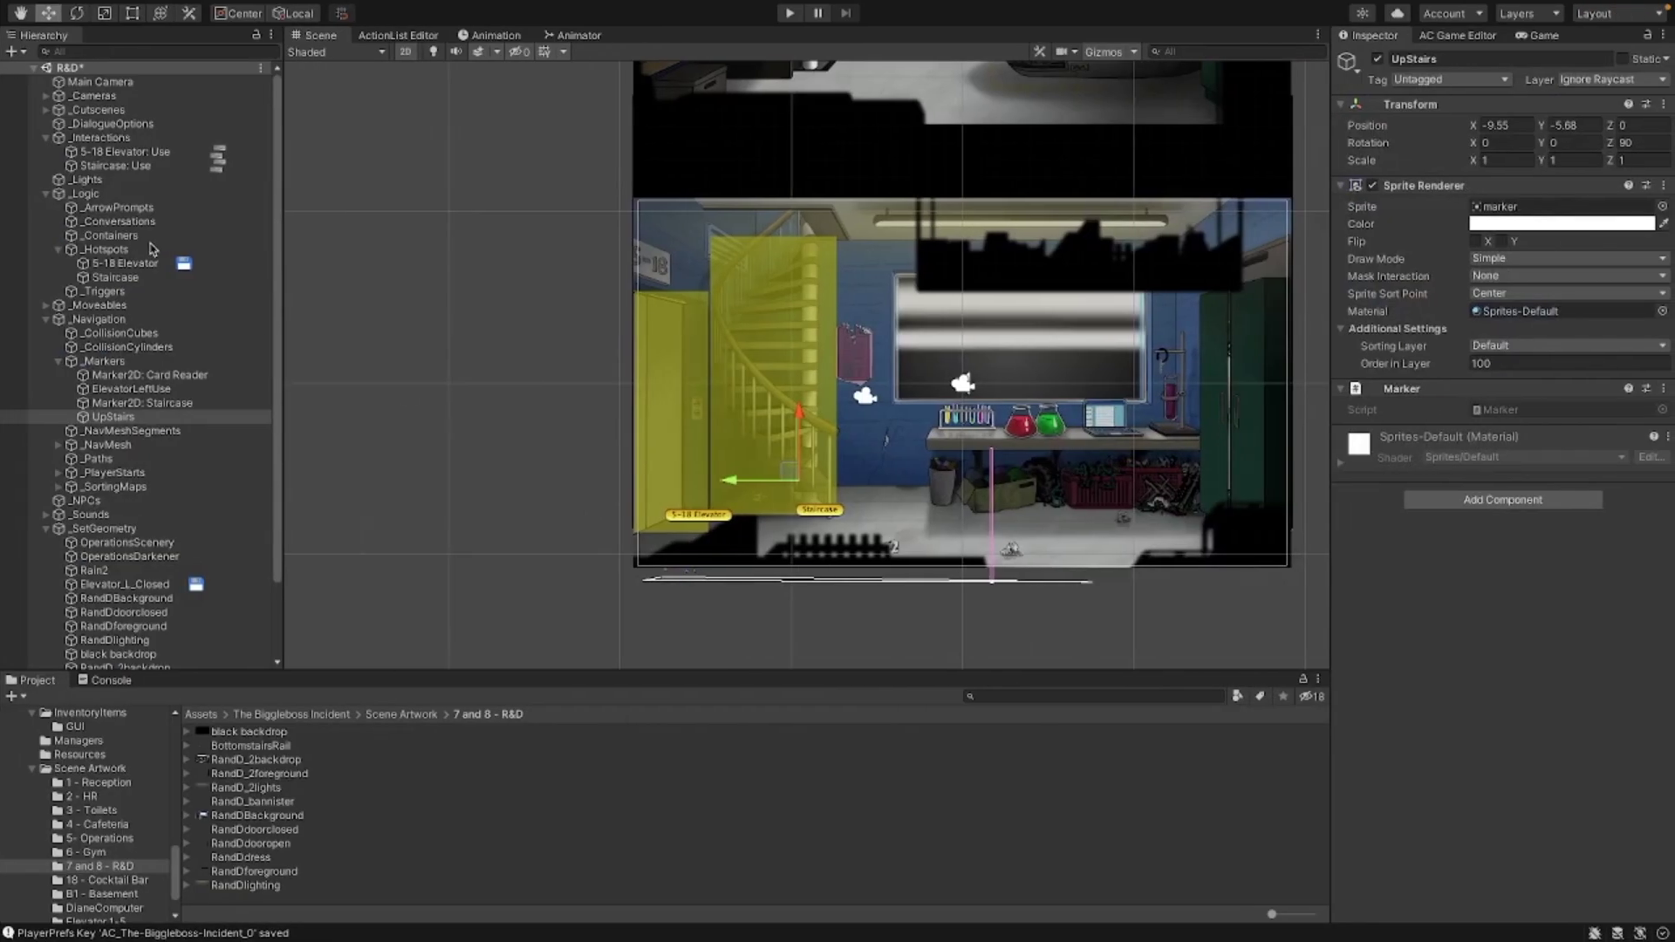
Step: Find the BobChat camera under _GameCameras and move it from the lower room up into the upper room
{"action": "left_click", "coordinate": [1455, 36]}
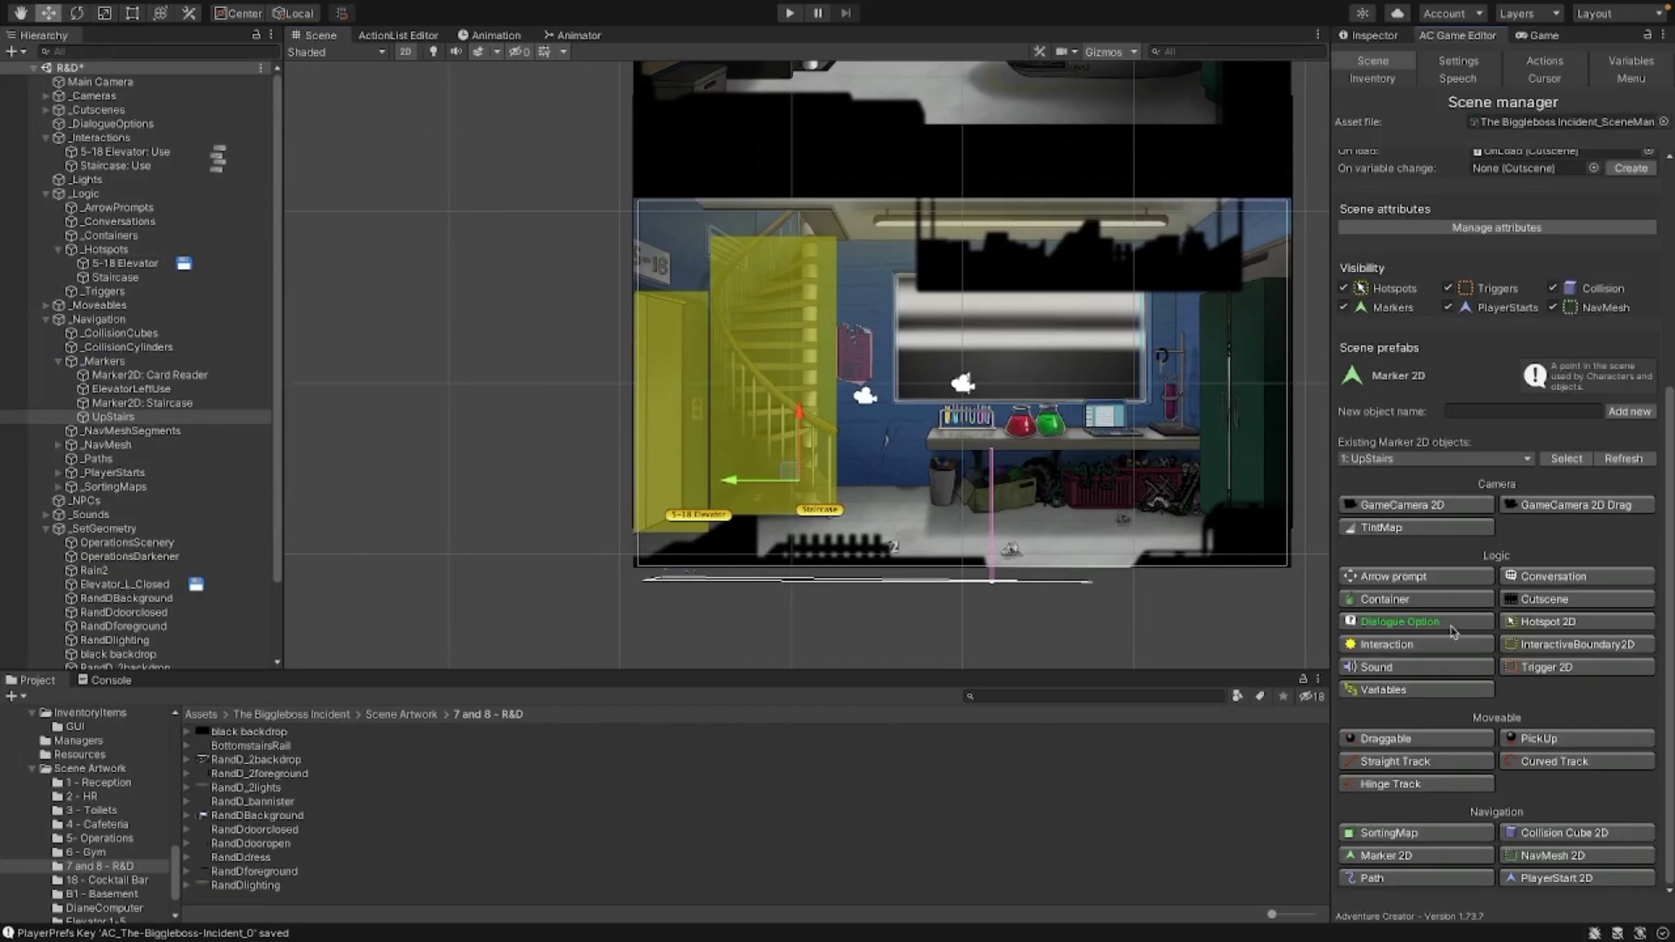
{"action": "left_click", "coordinate": [46, 96]}
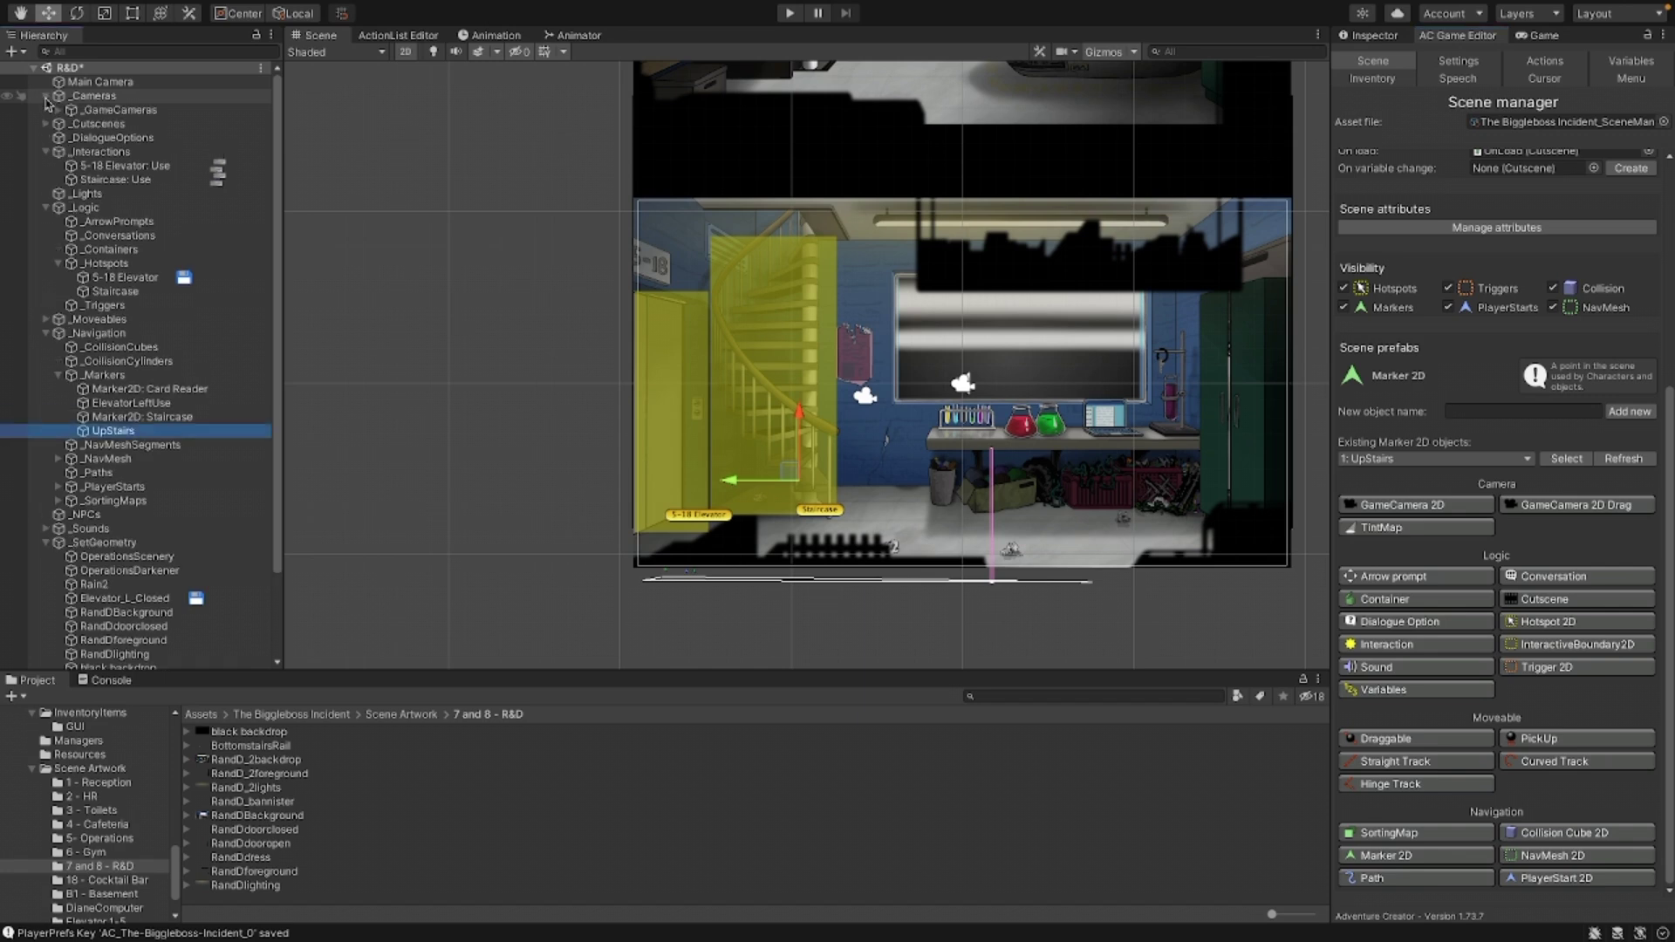
{"action": "left_click", "coordinate": [113, 110]}
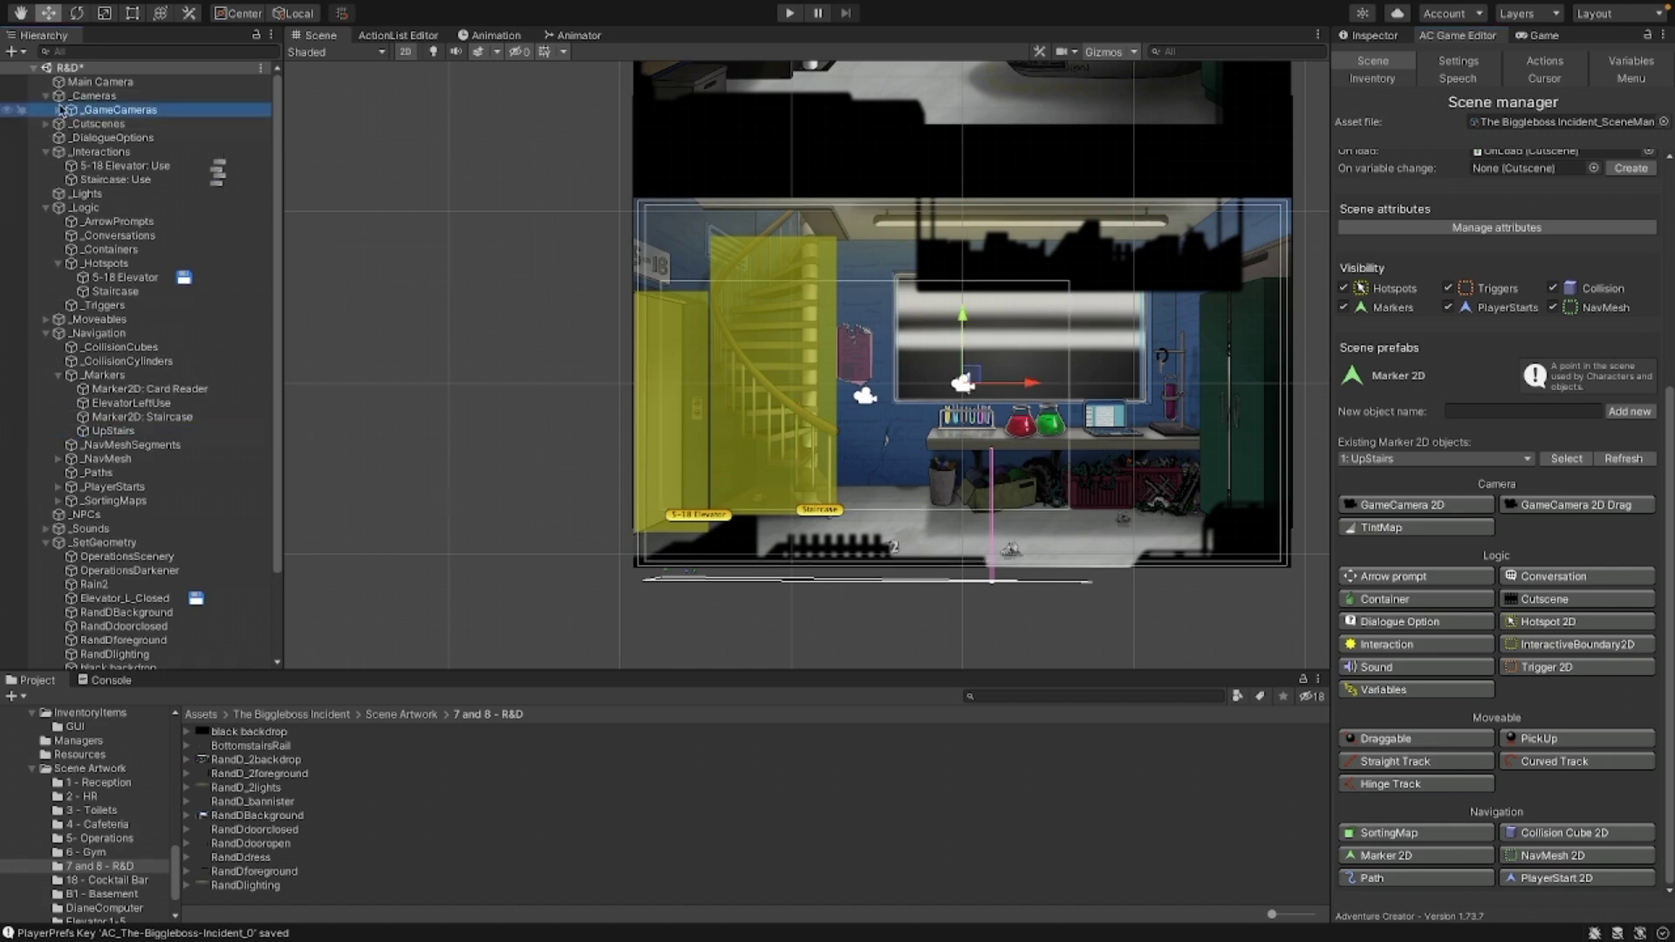
{"action": "left_click", "coordinate": [58, 109]}
{"action": "left_click", "coordinate": [102, 125]}
{"action": "left_click", "coordinate": [106, 138]}
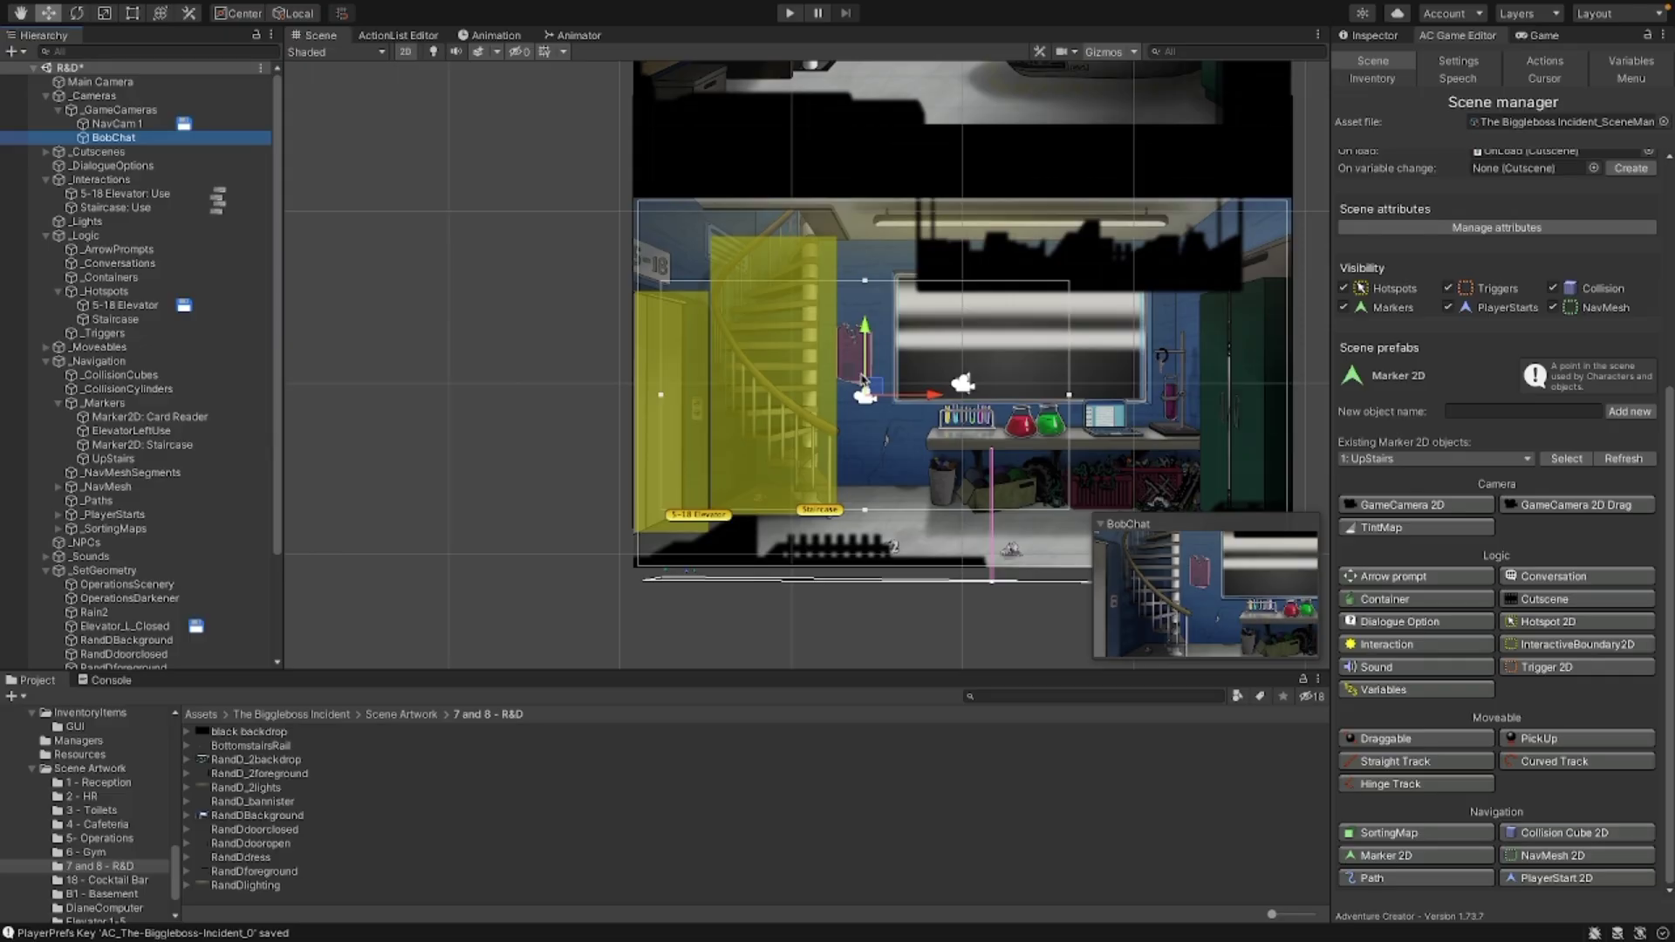
{"action": "scroll", "coordinate": [862, 378], "scroll_direction": "down", "scroll_amount": 2}
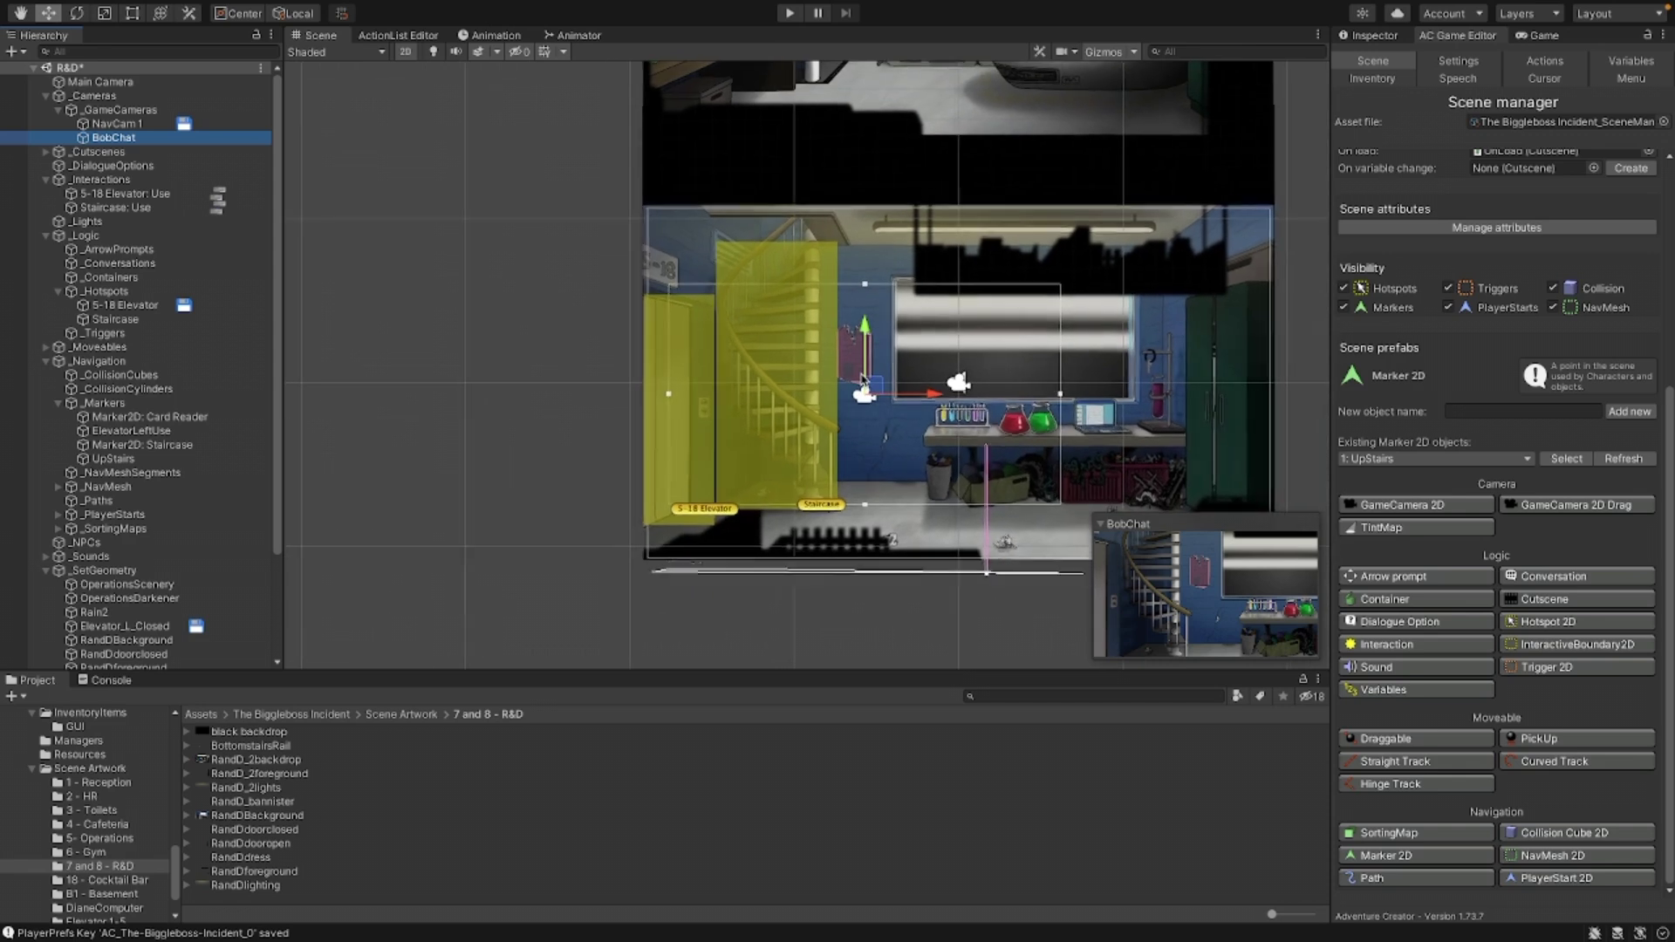
{"action": "middle_click_drag", "start_coordinate": [610, 343], "coordinate": [405, 632]}
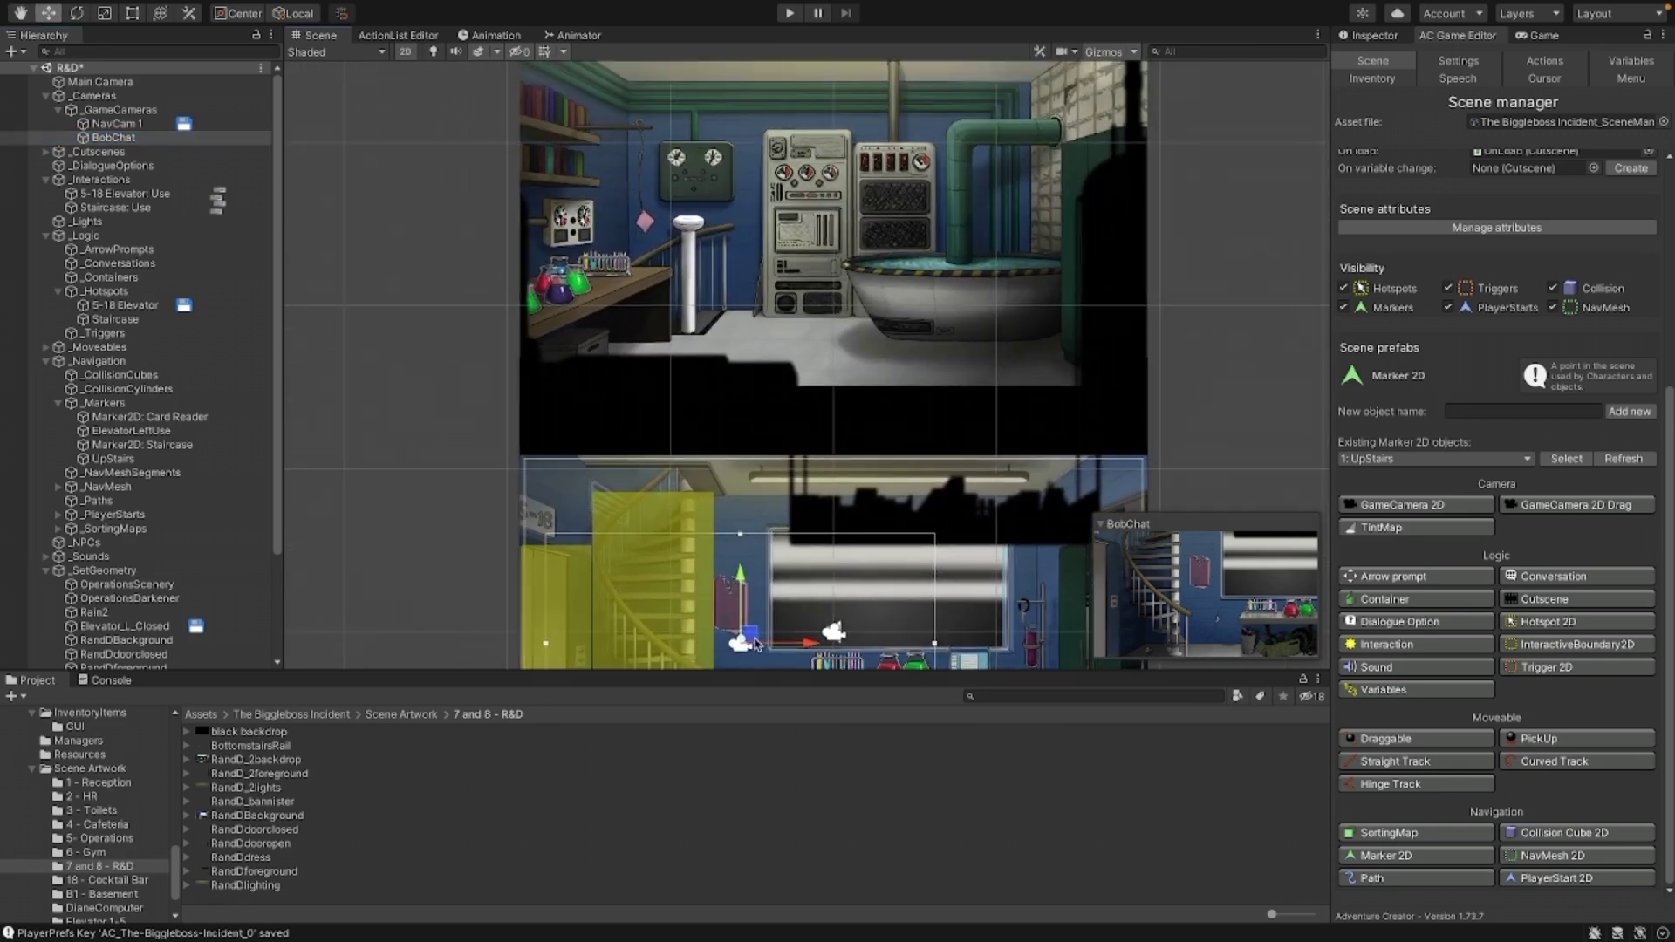
{"action": "left_click_drag", "start_coordinate": [743, 642], "coordinate": [757, 230]}
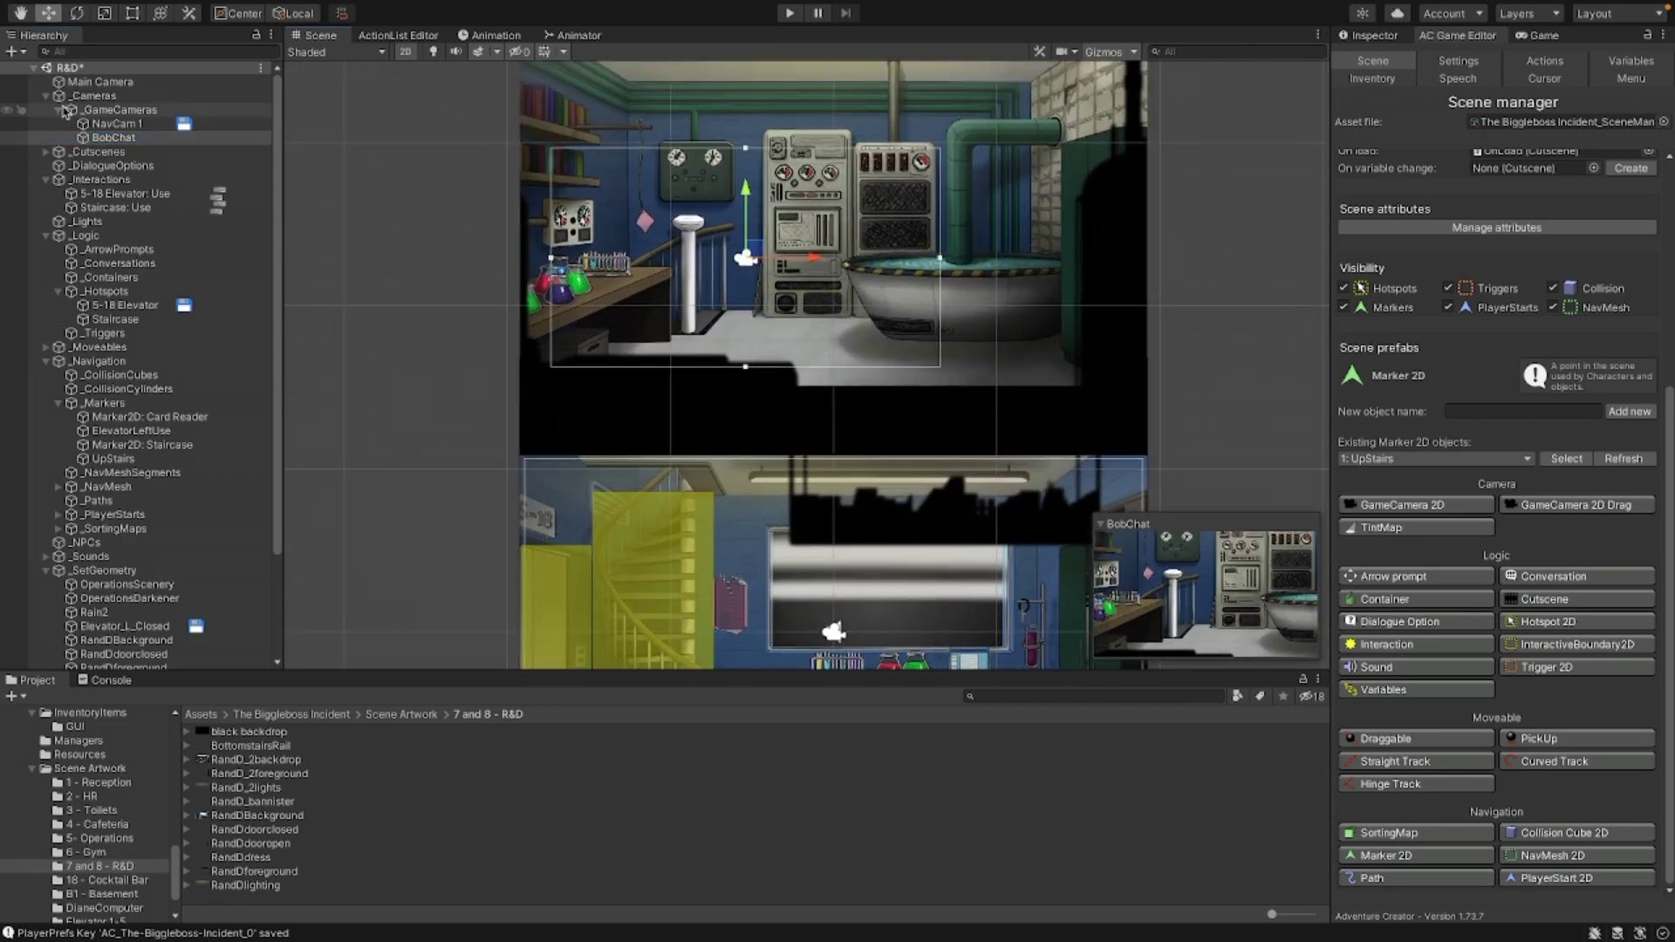
Step: Examine the action lists of the OnStart and OnLoad cutscenes
{"action": "left_click", "coordinate": [46, 155]}
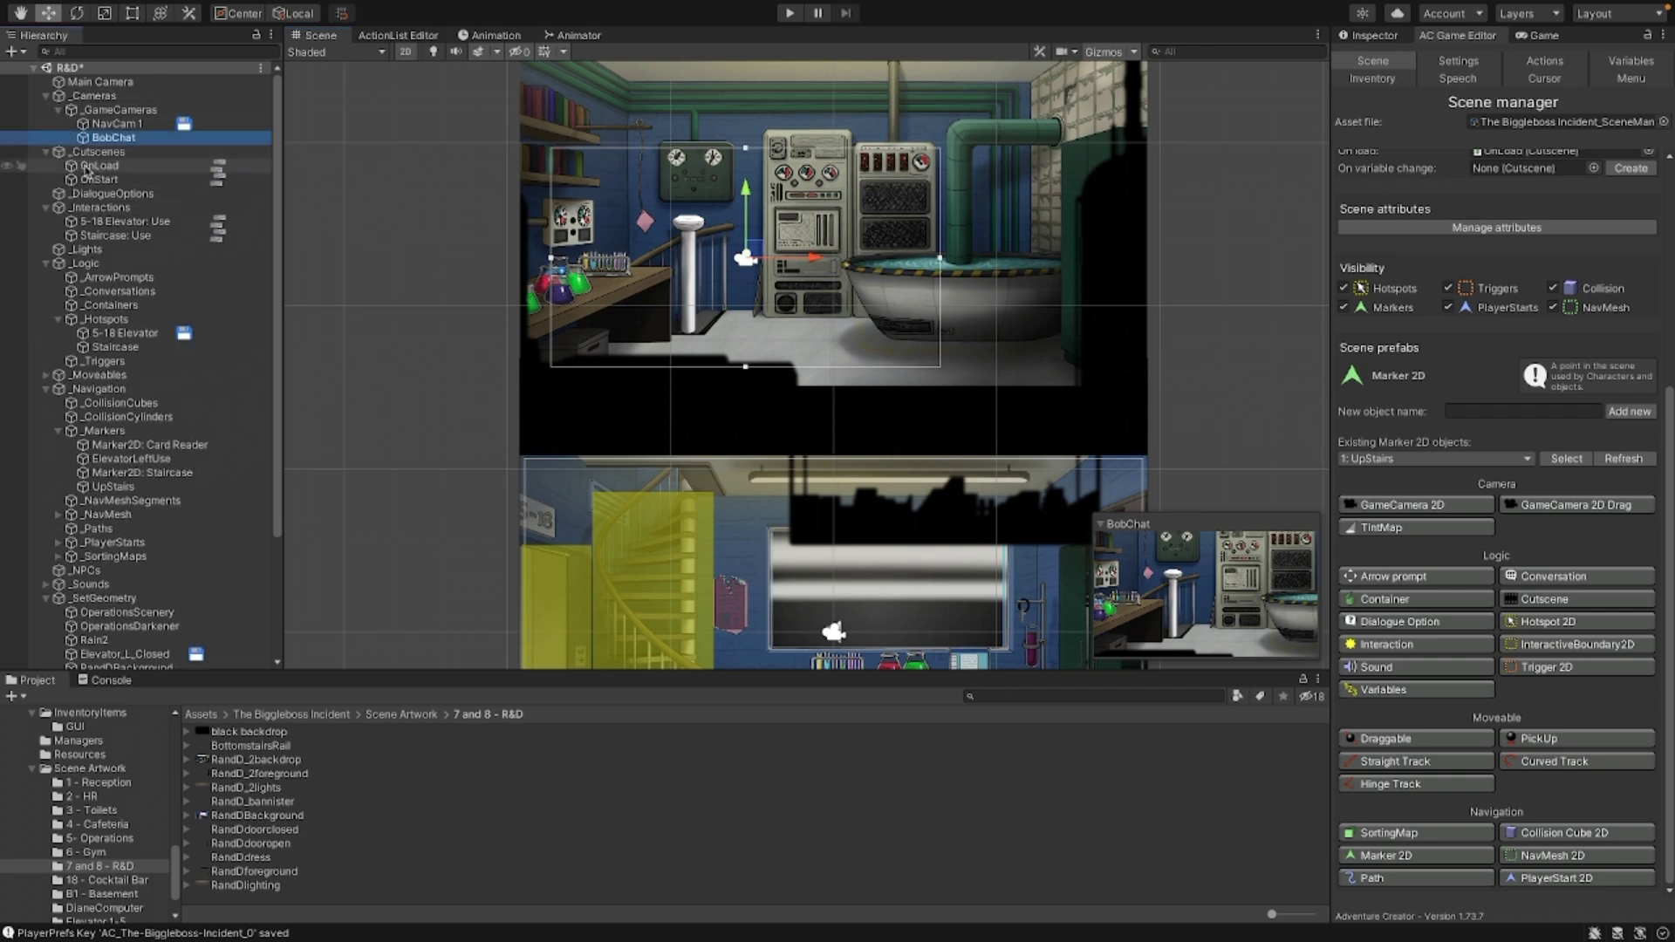
{"action": "left_click", "coordinate": [98, 179]}
{"action": "left_click", "coordinate": [398, 35]}
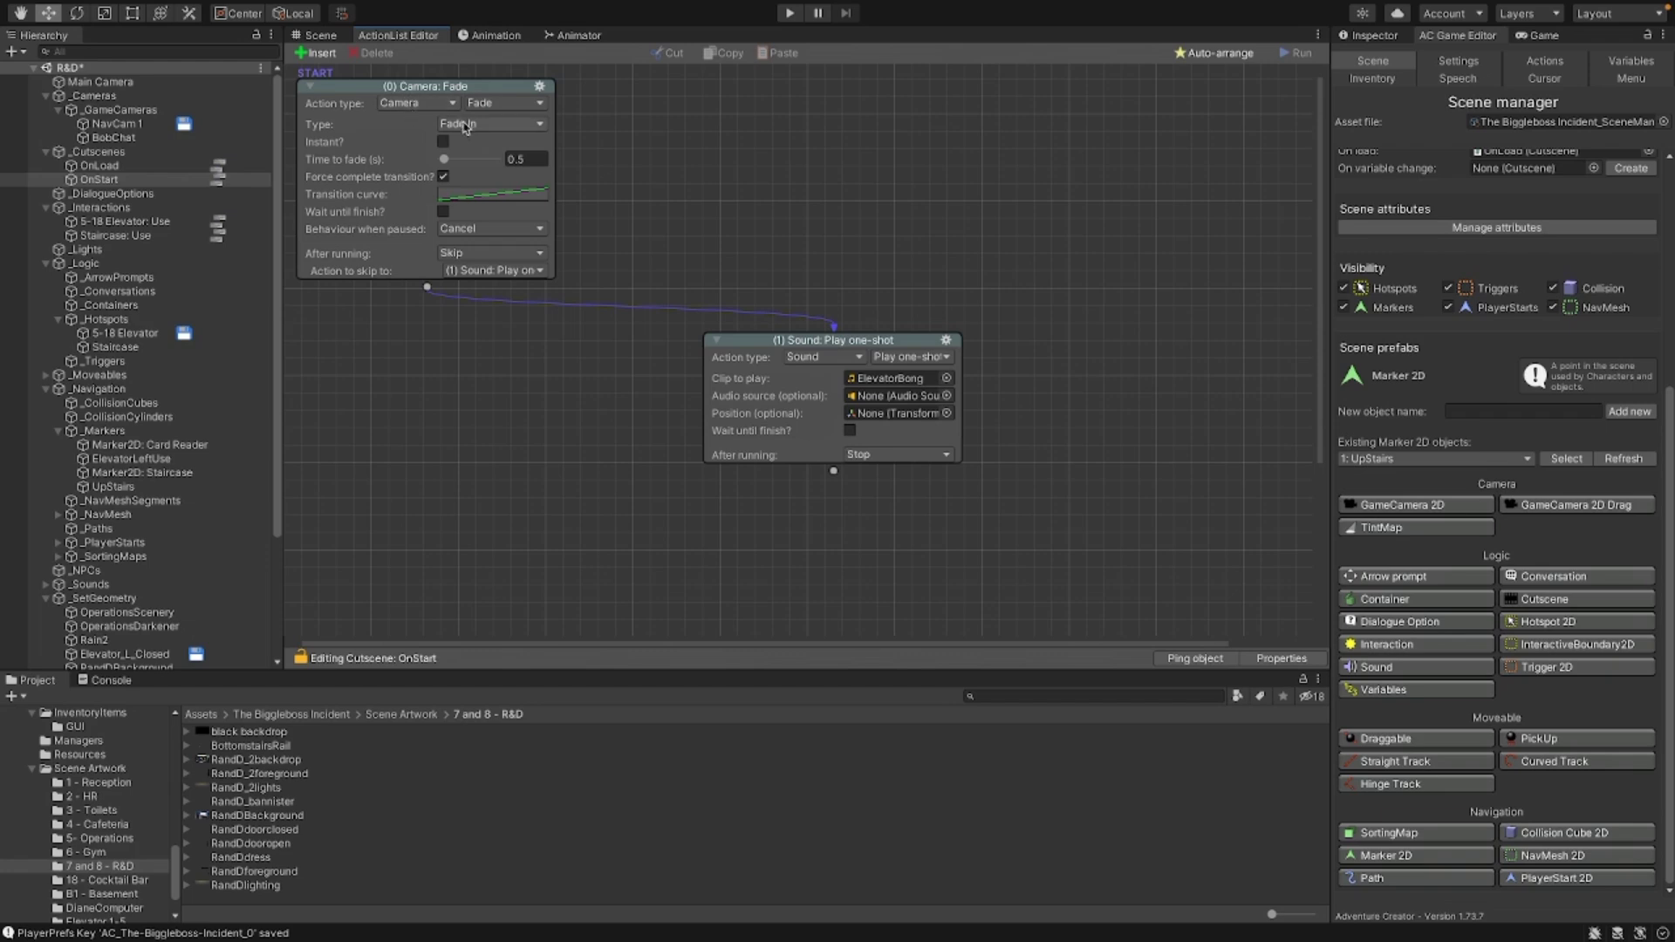
{"action": "left_click", "coordinate": [96, 166]}
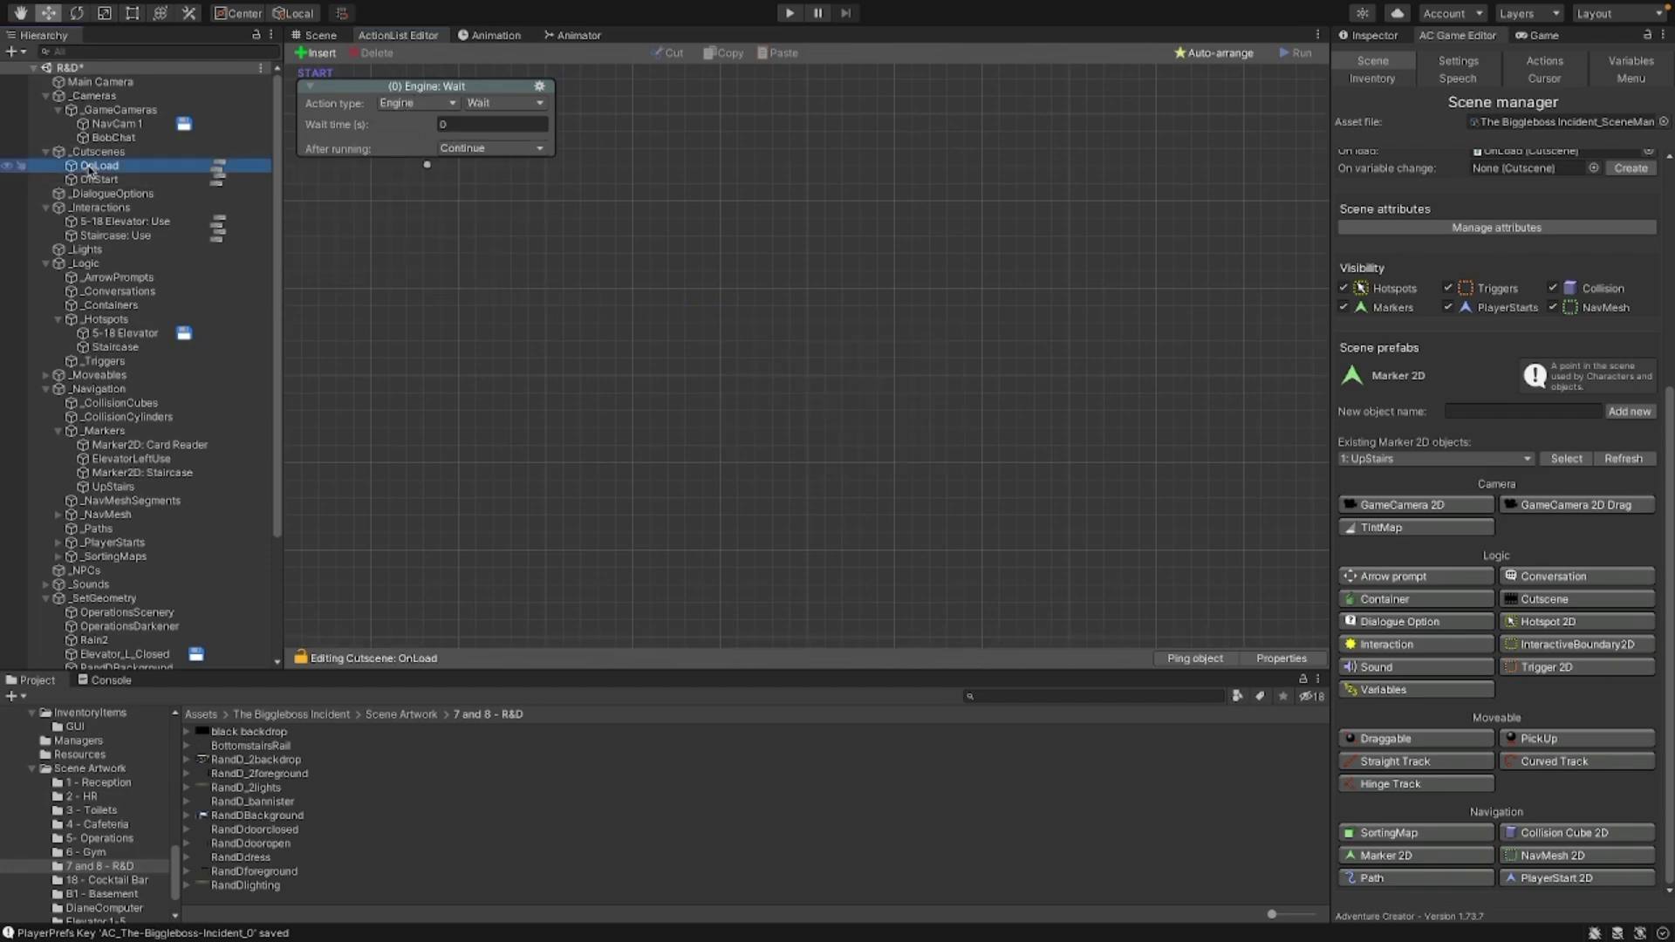
{"action": "left_click", "coordinate": [94, 180]}
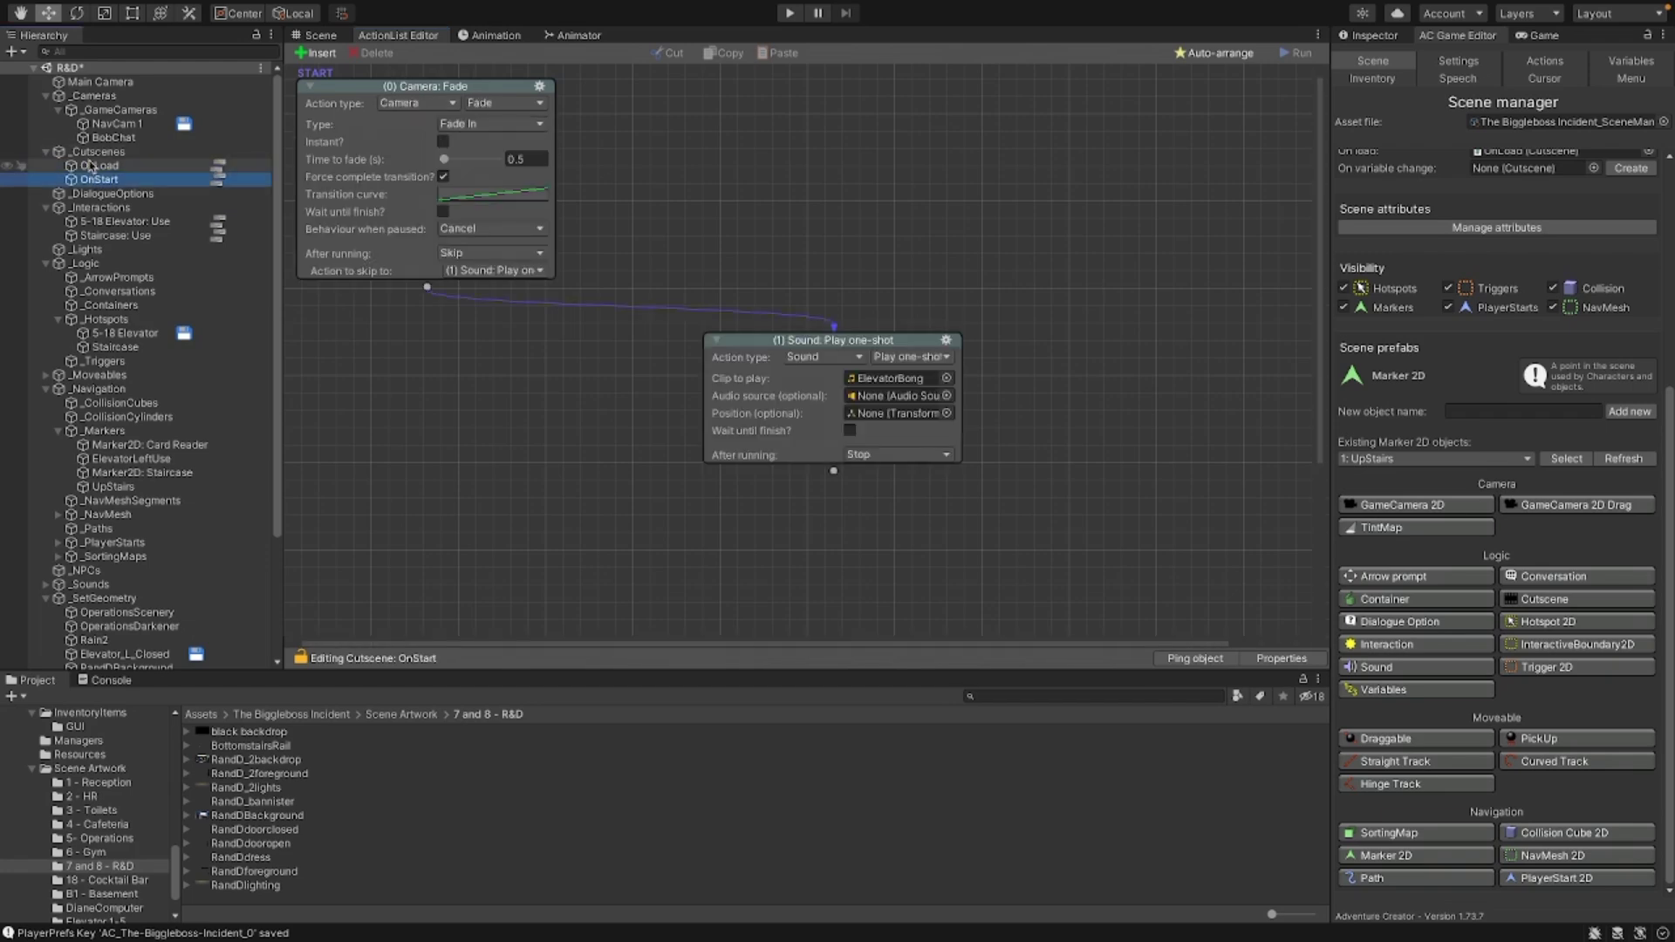
Step: Reselect the BobChat camera and shift it until its frame lines up with the upper room's left edge
{"action": "left_click", "coordinate": [113, 137]}
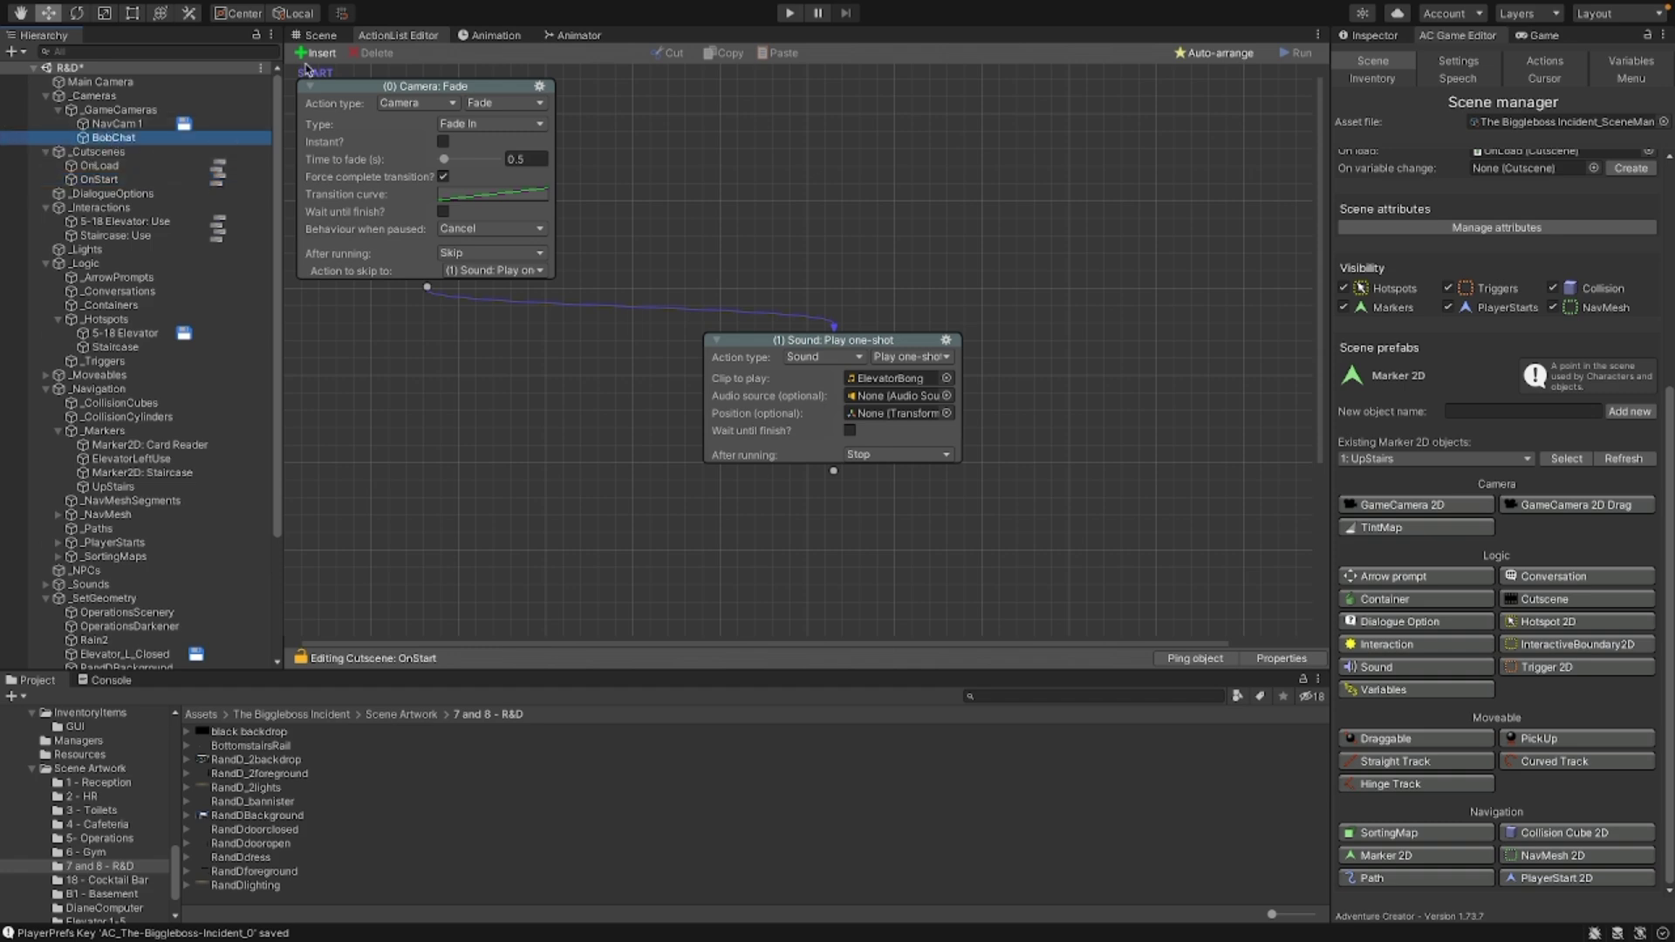
{"action": "left_click", "coordinate": [319, 35]}
{"action": "left_click_drag", "start_coordinate": [757, 273], "coordinate": [708, 293]}
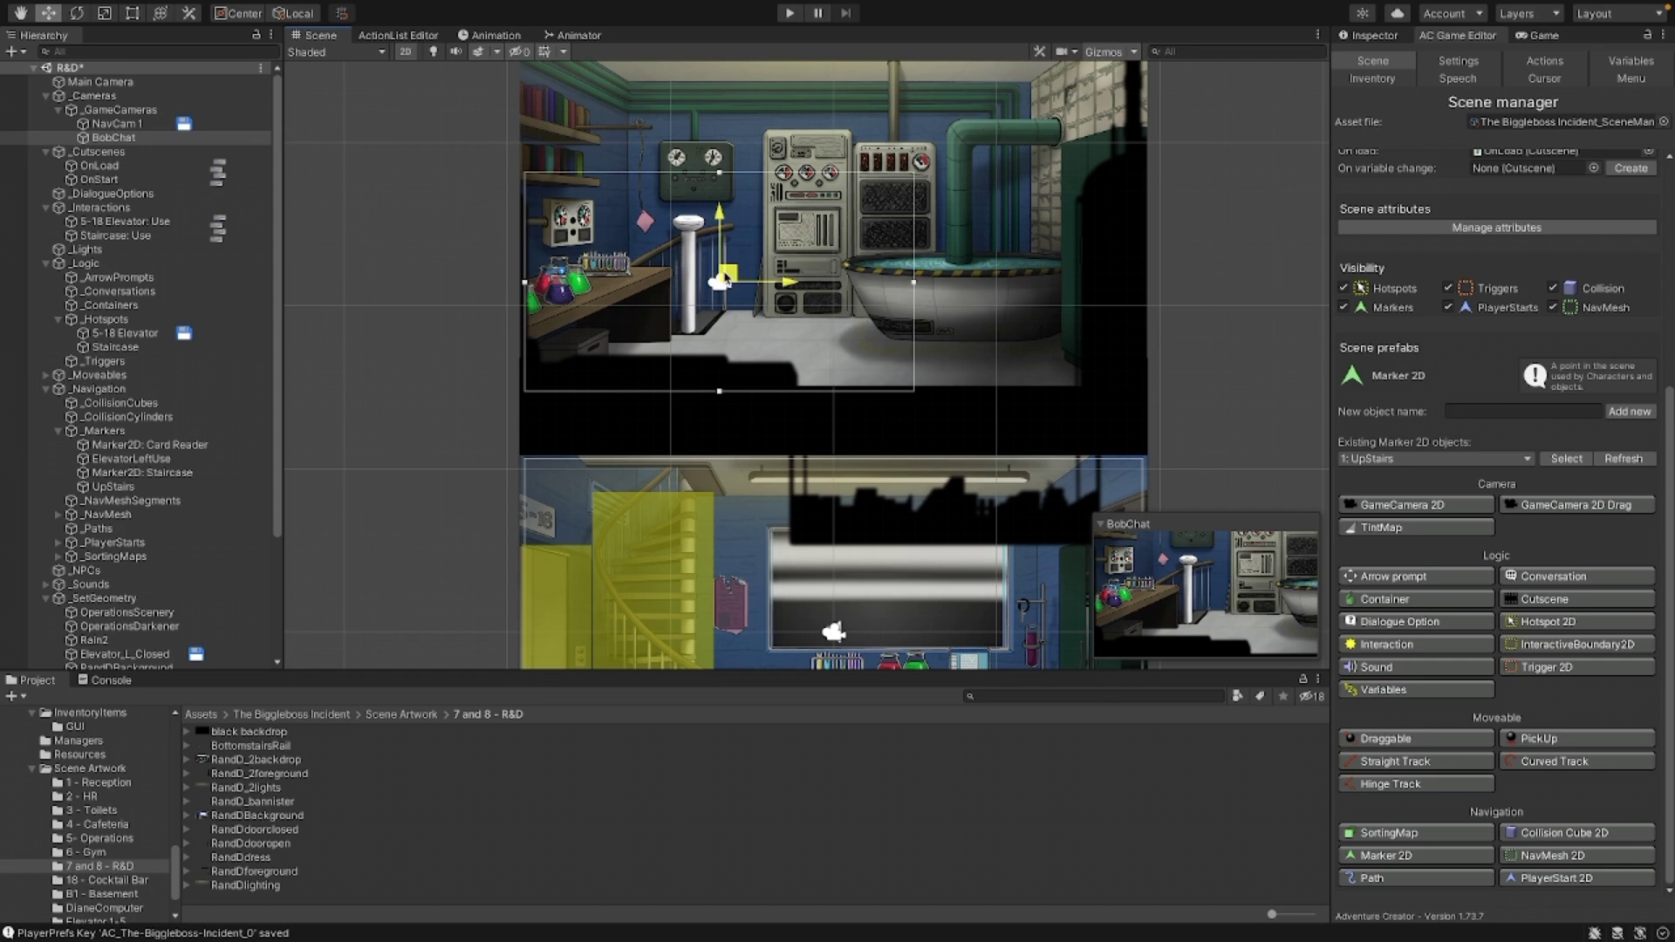
{"action": "key", "text": "q"}
{"action": "scroll", "coordinate": [713, 271], "scroll_direction": "down", "scroll_amount": 1}
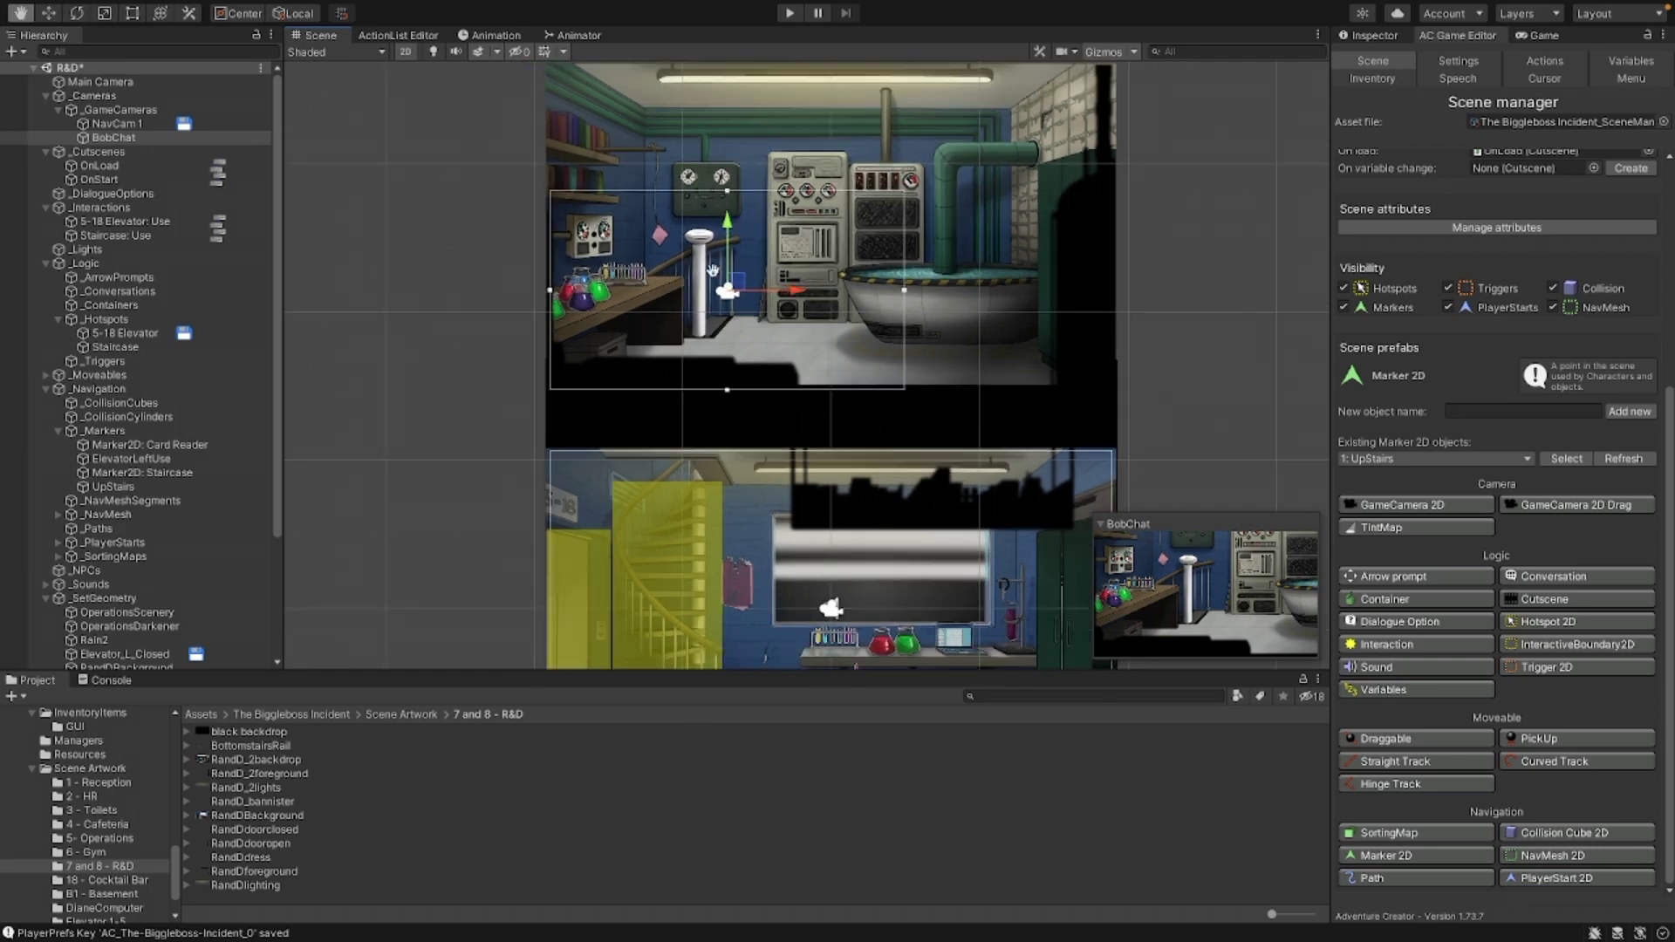
{"action": "key", "text": "w"}
Step: Enlarge and recentre the BobChat camera's frame so that it spans the full width of the upper room
{"action": "left_click", "coordinate": [131, 13]}
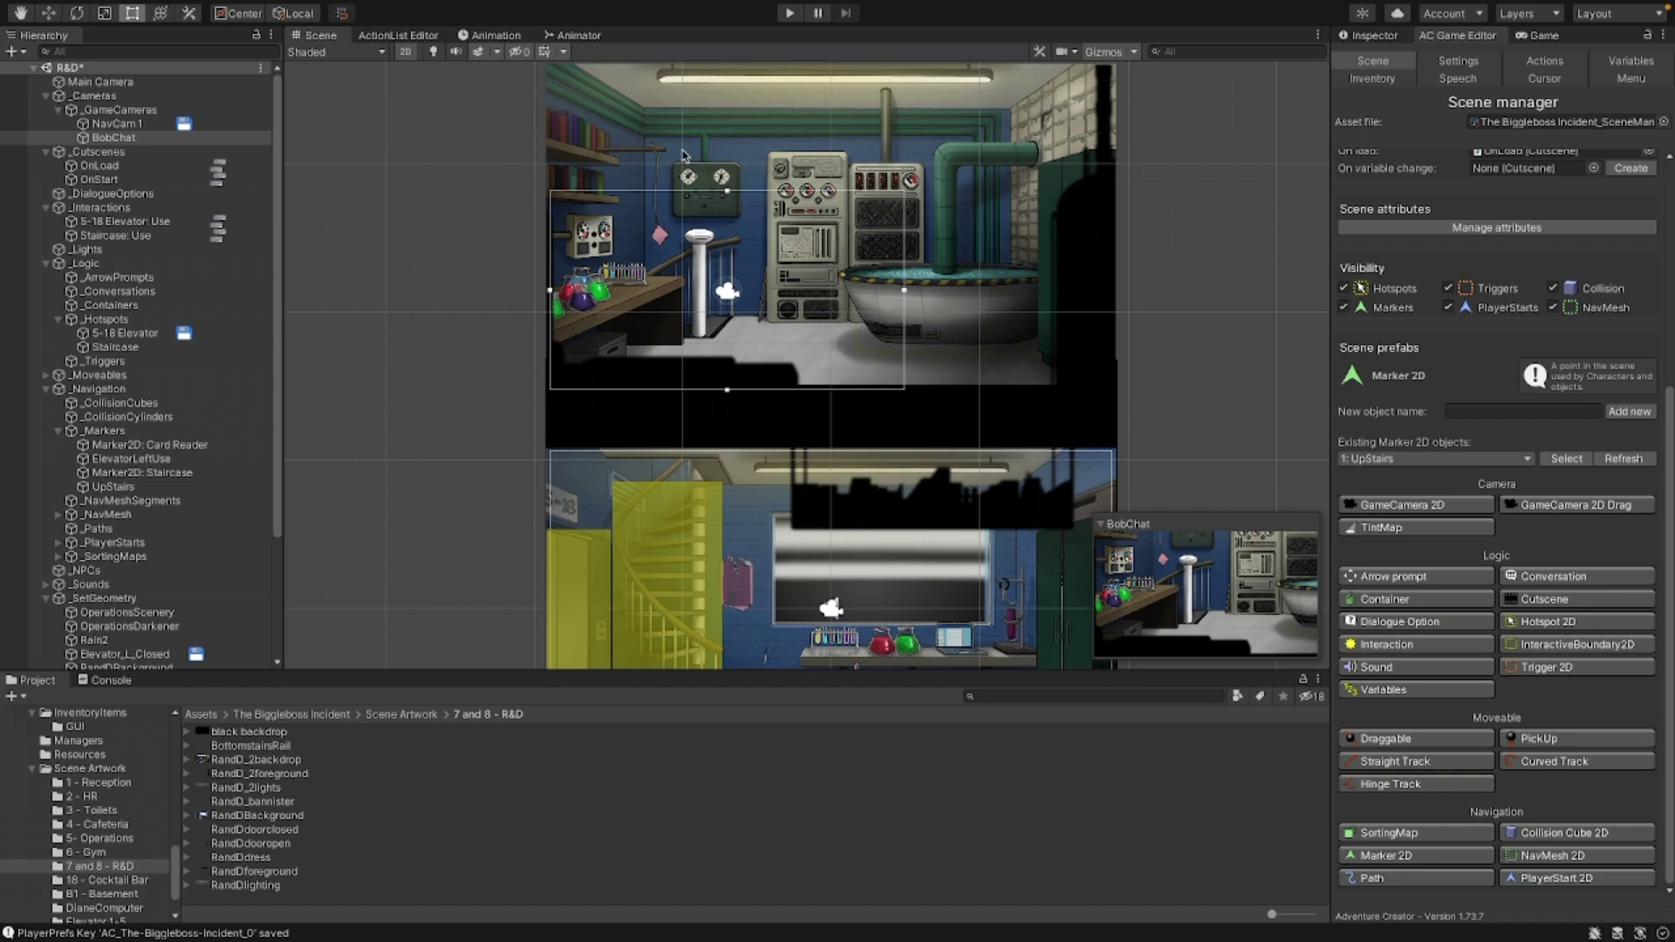
{"action": "left_click_drag", "start_coordinate": [904, 287], "coordinate": [1054, 297]}
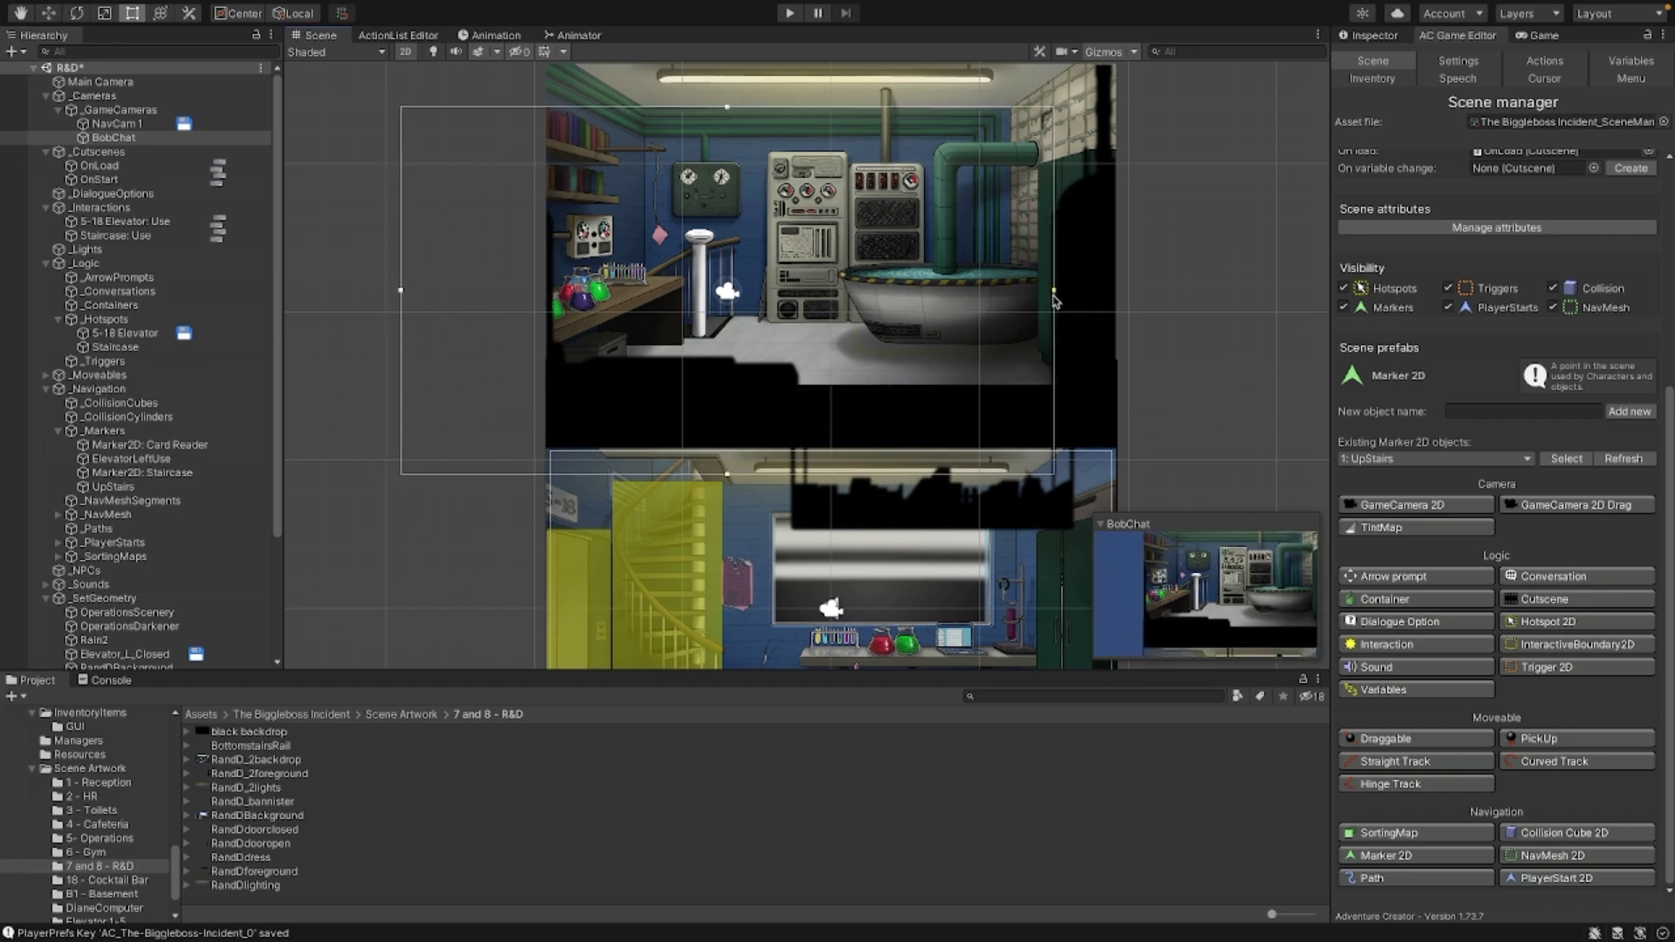
{"action": "left_click", "coordinate": [48, 13]}
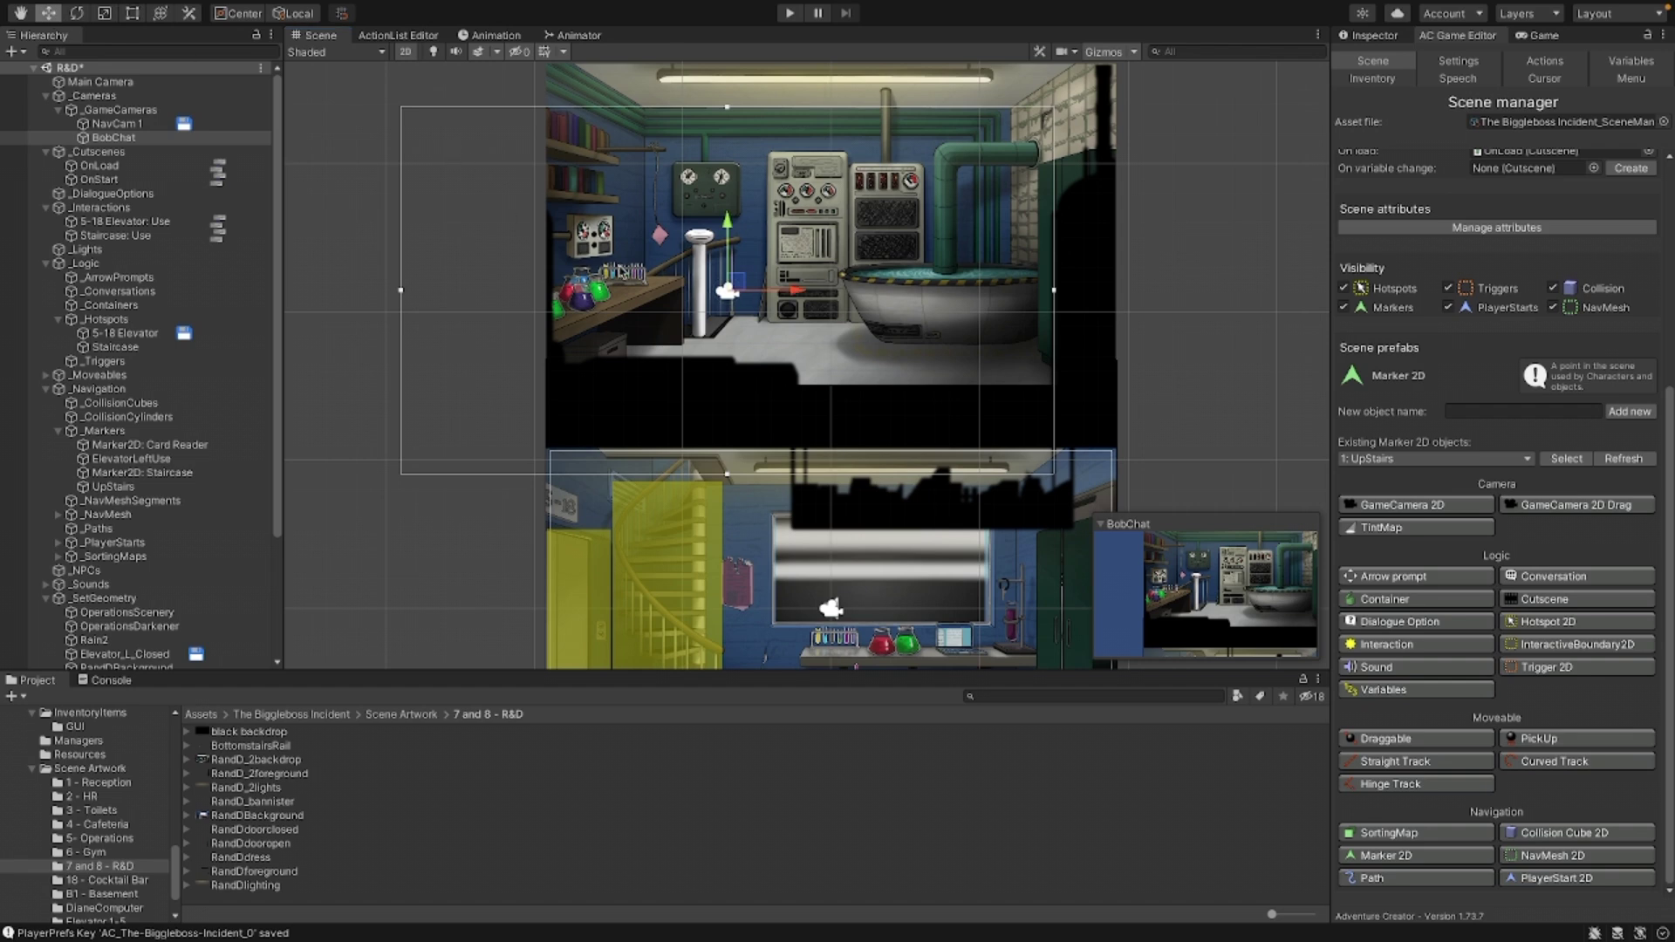
{"action": "left_click_drag", "start_coordinate": [737, 296], "coordinate": [835, 266]}
{"action": "key", "text": "t"}
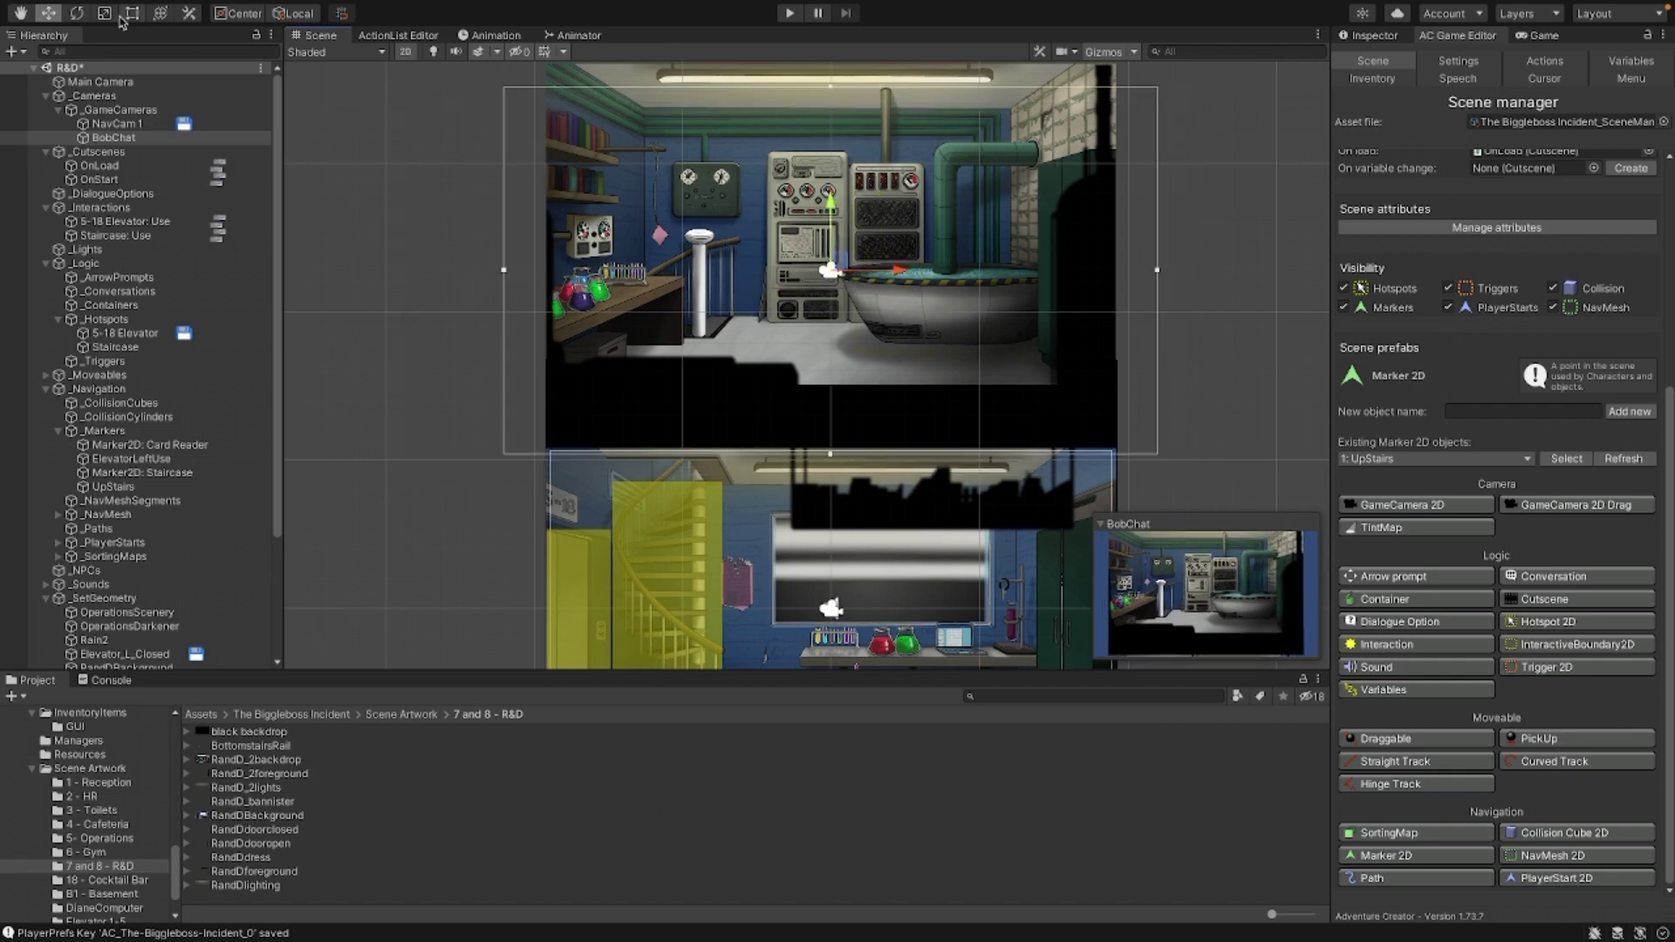
{"action": "left_click_drag", "start_coordinate": [506, 272], "coordinate": [550, 273]}
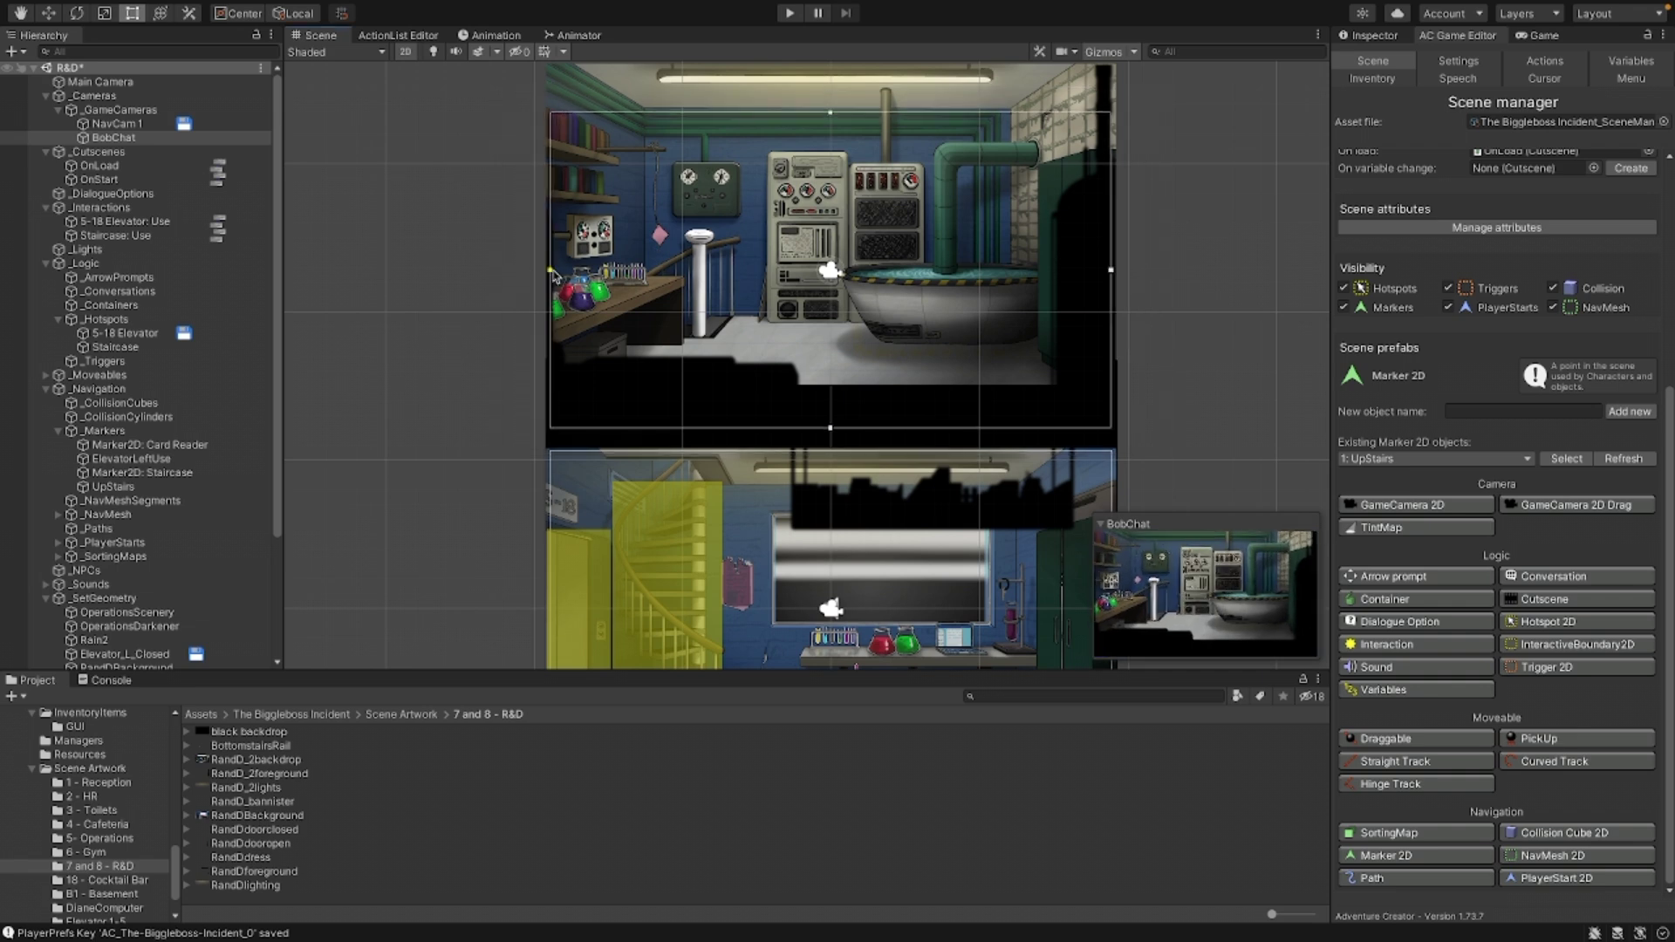
Step: Raise the BobChat camera until the top of its frame lines up with the upper room's ceiling
{"action": "mouse_move", "coordinate": [50, 32]}
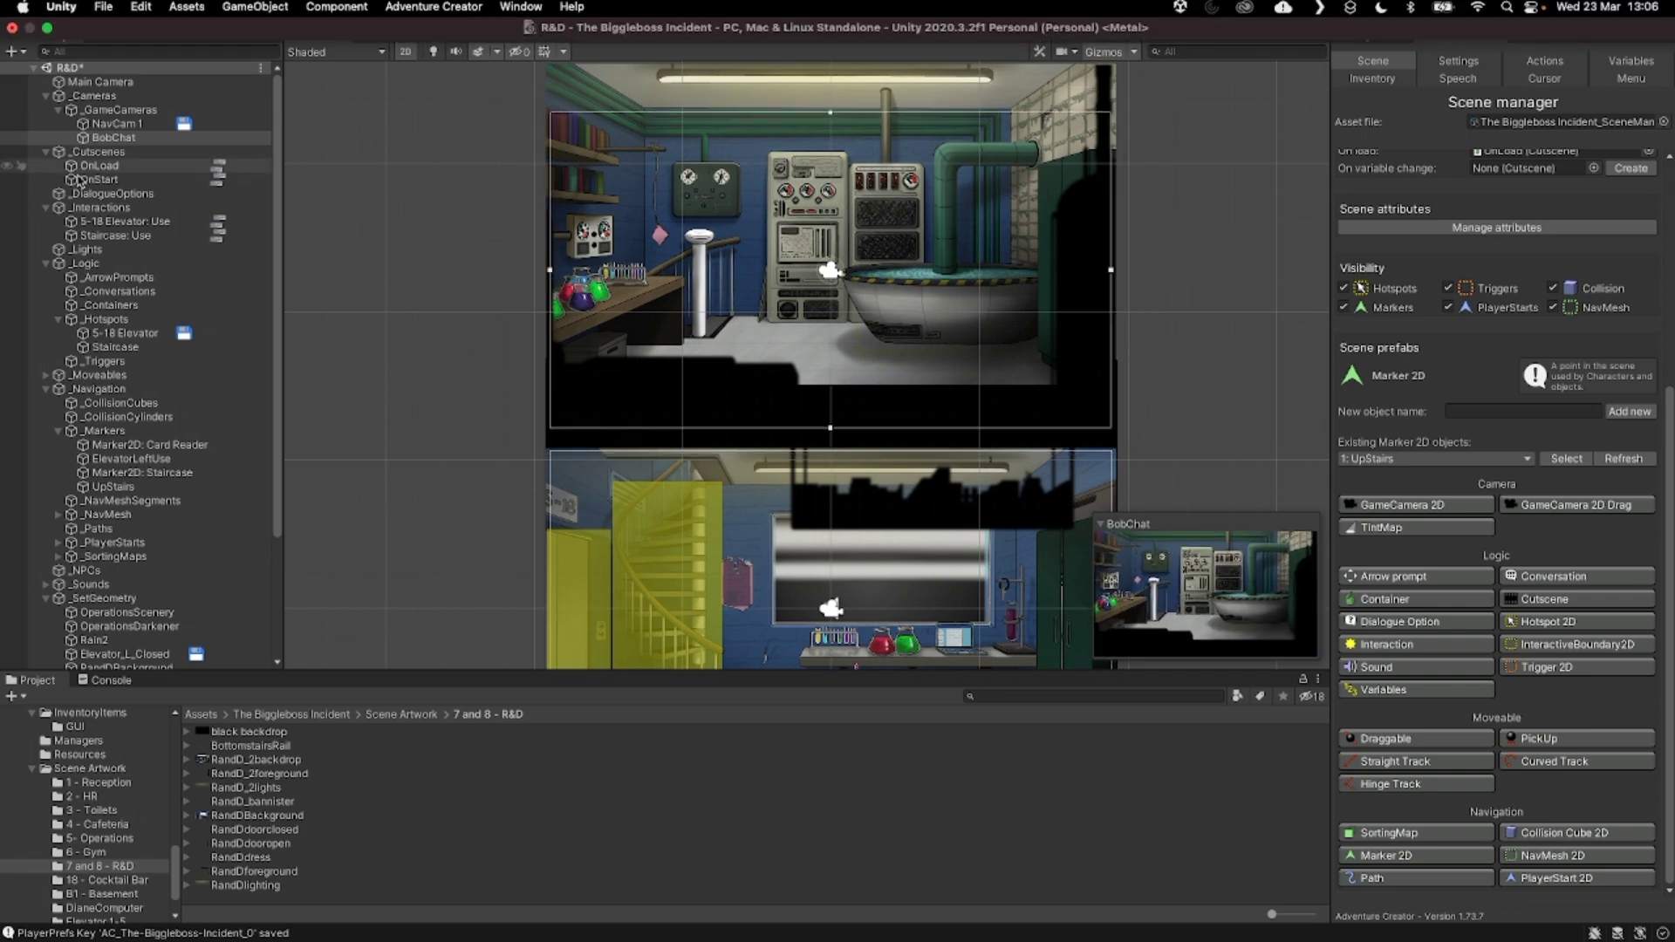
{"action": "left_click", "coordinate": [48, 13]}
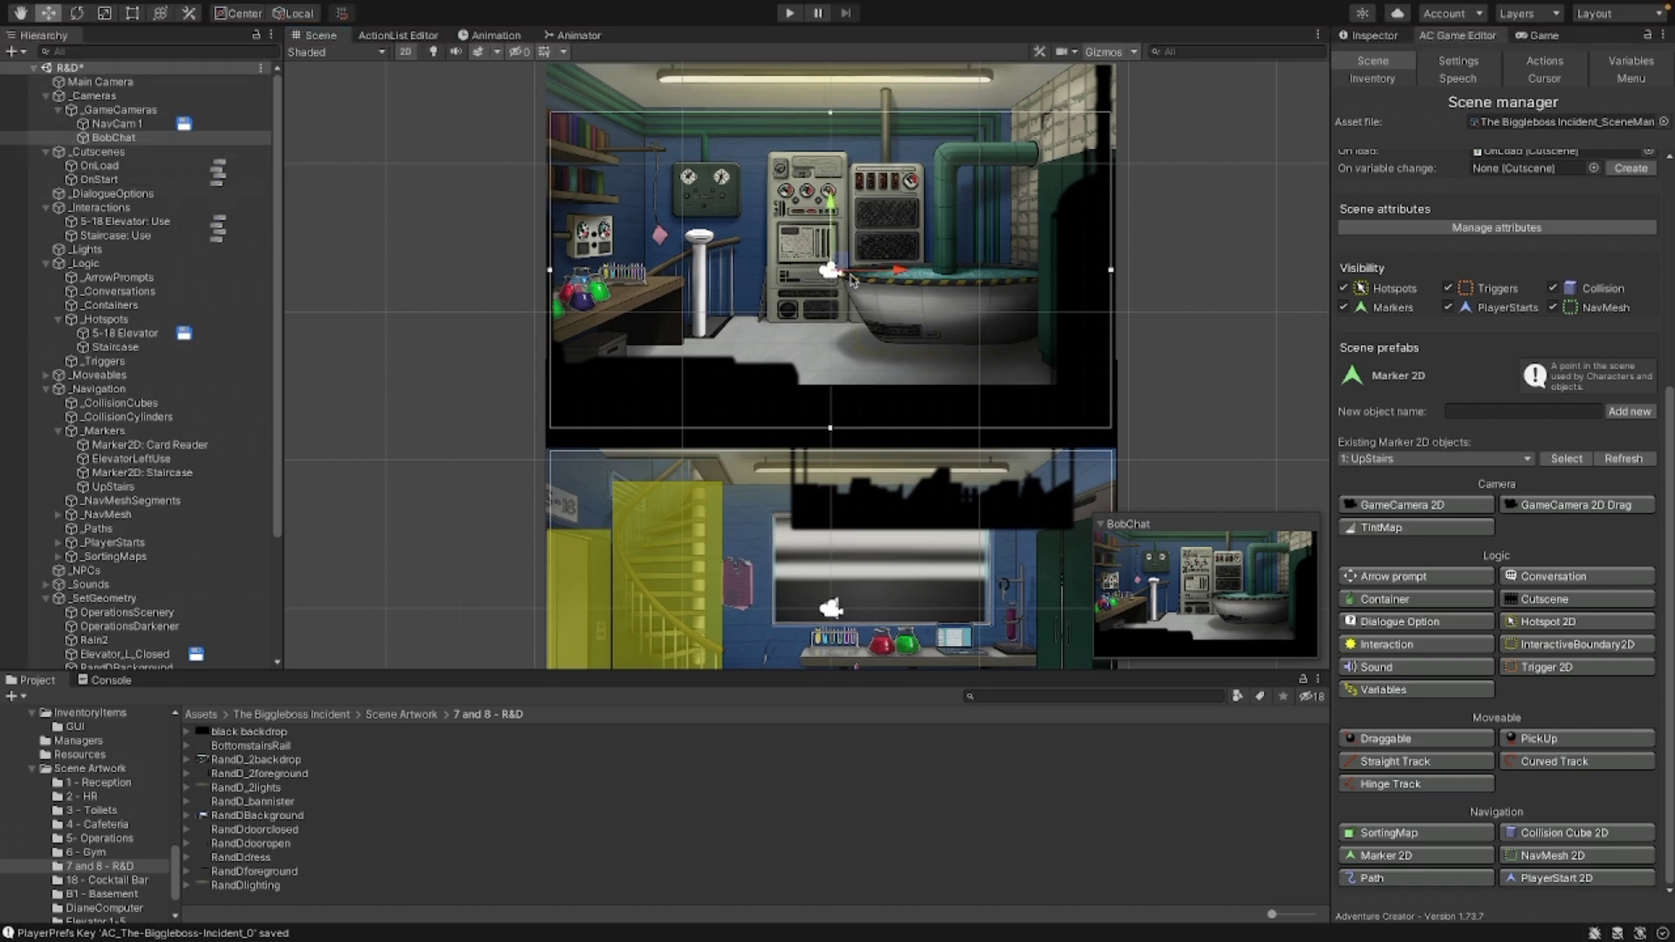
{"action": "left_click_drag", "start_coordinate": [852, 280], "coordinate": [842, 220]}
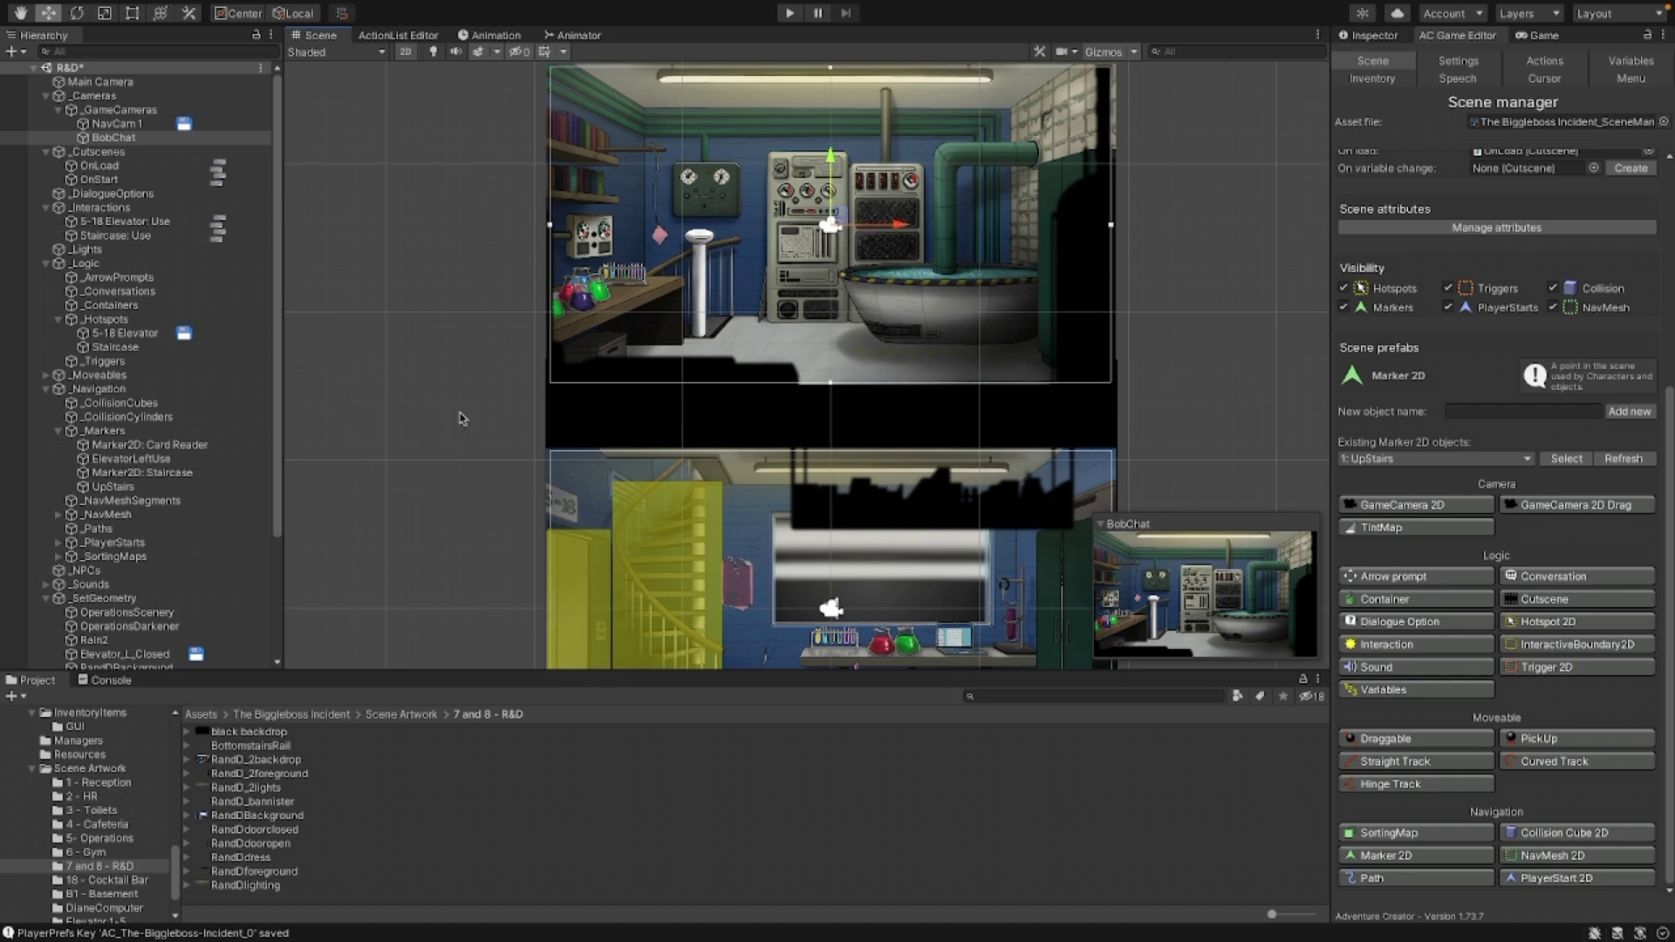
Step: Rename the BobChat camera as UpstairsCam
{"action": "right_click", "coordinate": [108, 142]}
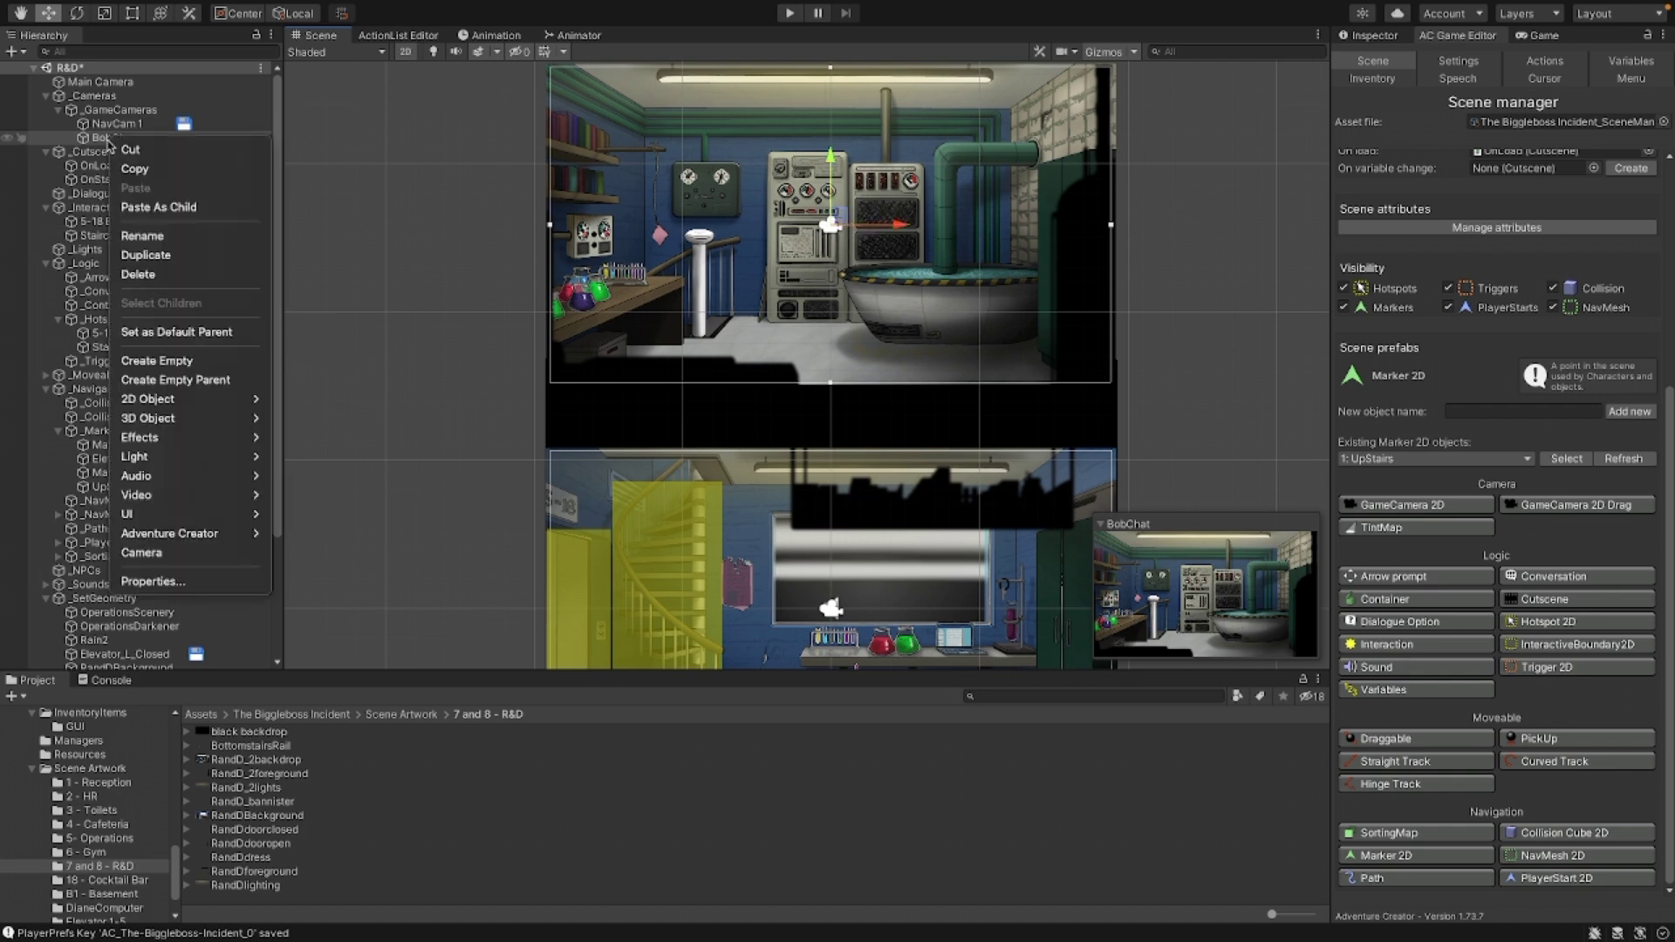
{"action": "left_click", "coordinate": [105, 143]}
{"action": "left_click", "coordinate": [100, 143]}
{"action": "right_click", "coordinate": [106, 141]}
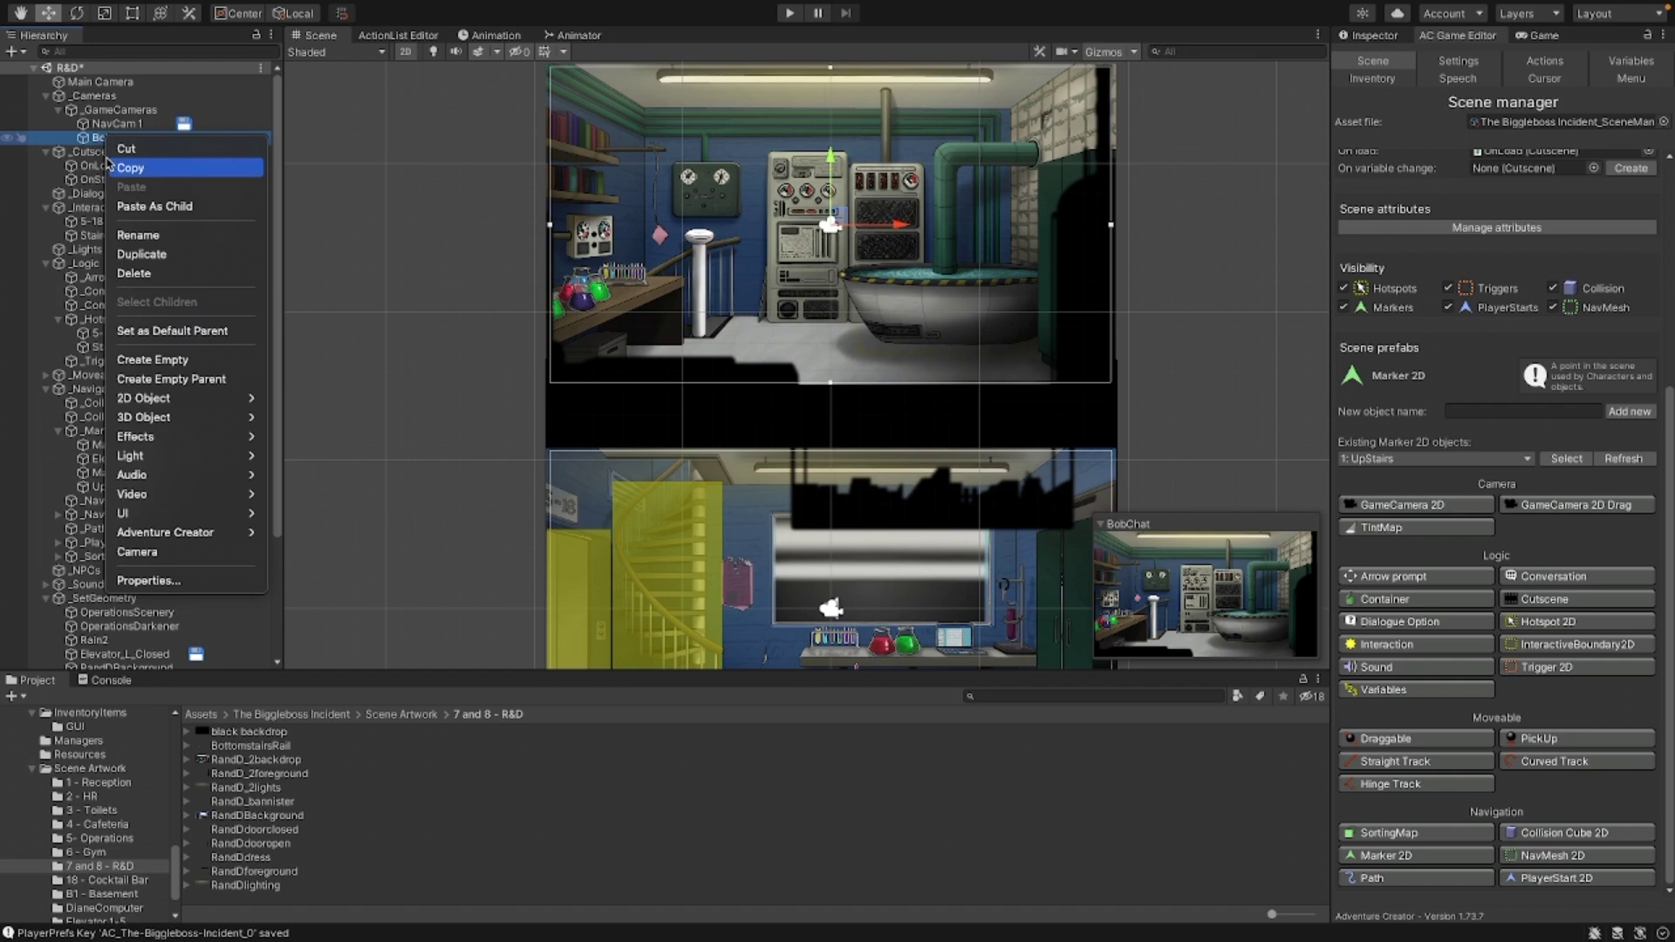
{"action": "left_click", "coordinate": [137, 236]}
{"action": "type", "text": "UpstairsCam"}
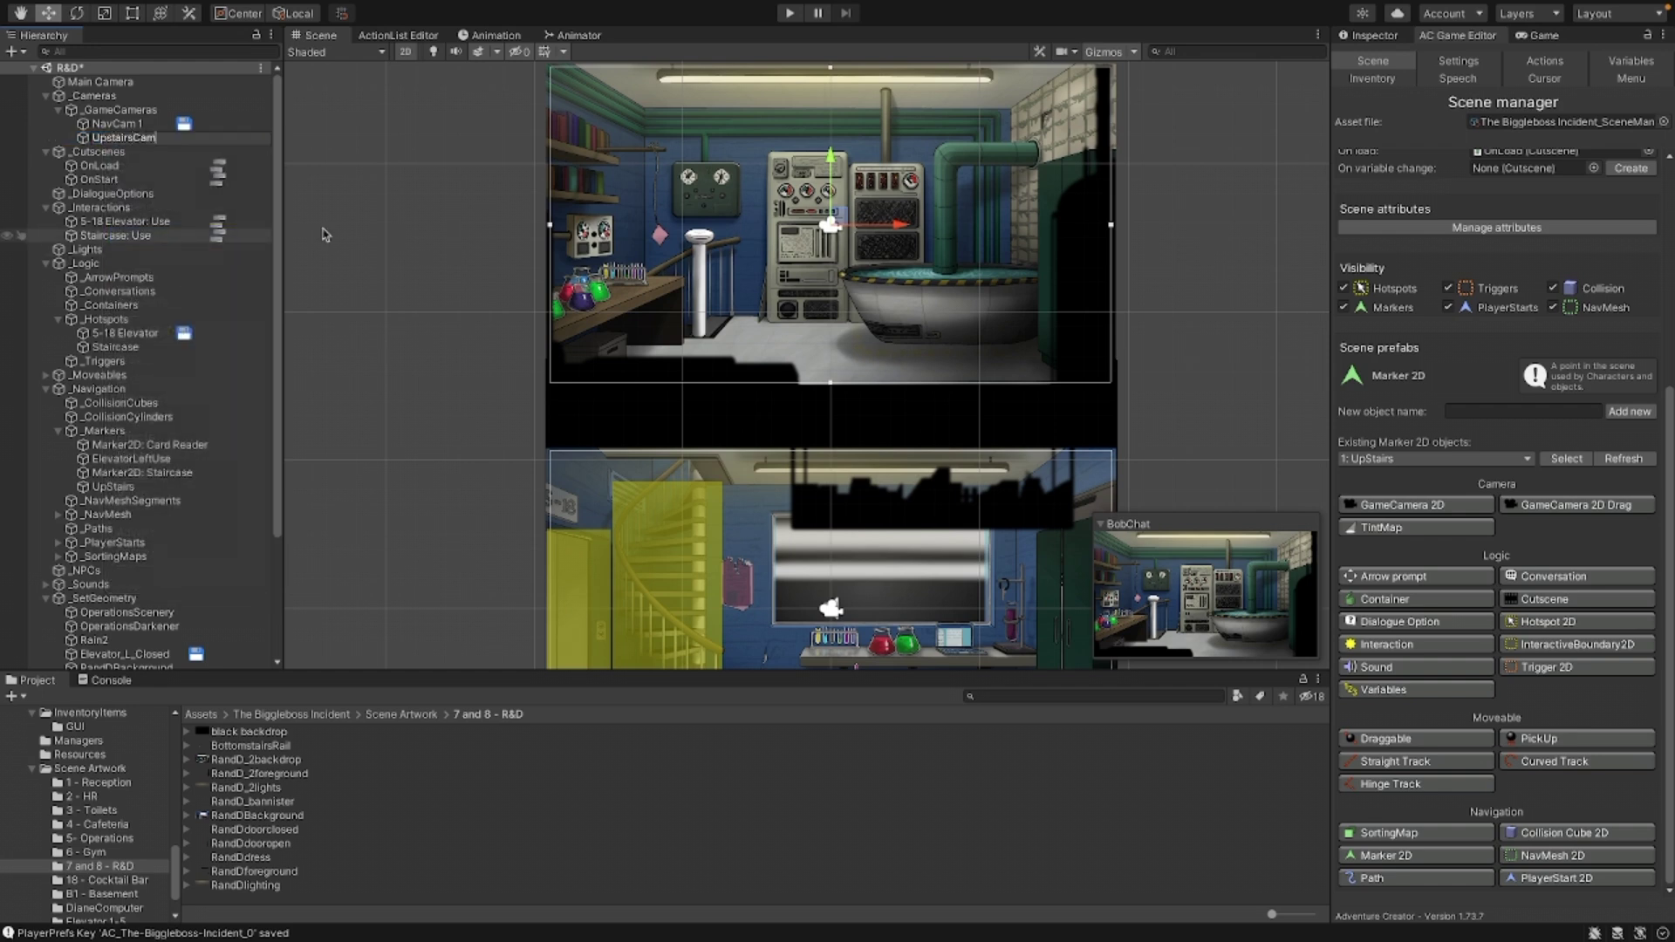
{"action": "left_click", "coordinate": [434, 240]}
Step: Switch to Notes and tick off "Add second camera" in the Devlog 25 checklist
{"action": "scroll", "coordinate": [503, 382], "scroll_direction": "down", "scroll_amount": 2}
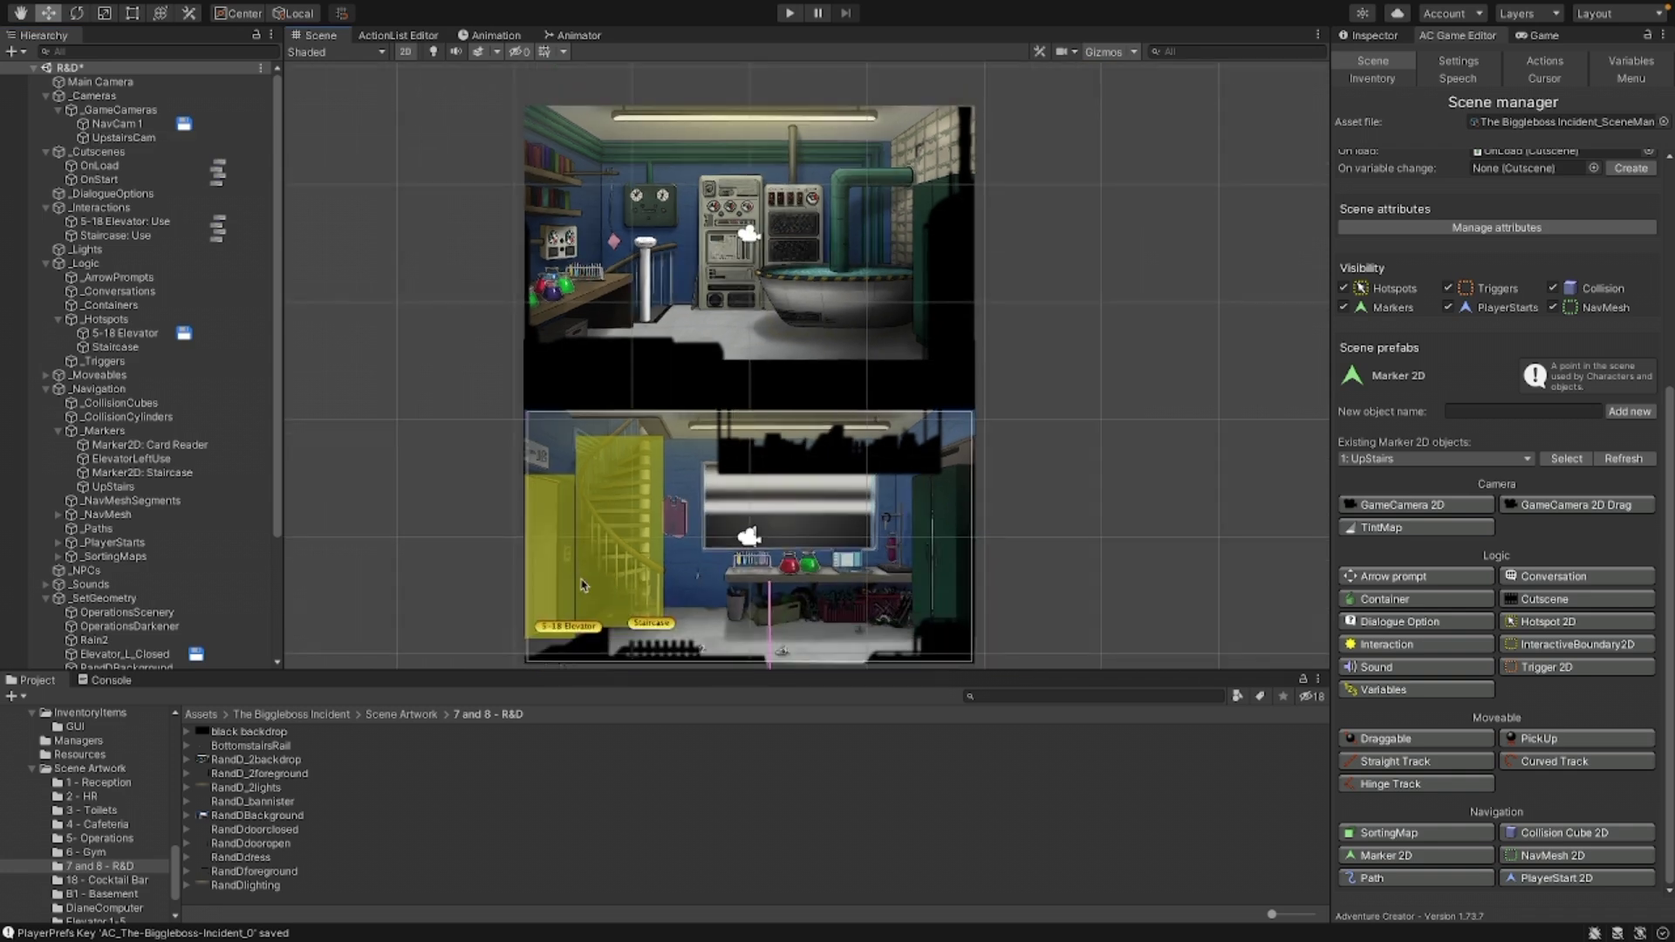
{"action": "middle_click_drag", "start_coordinate": [416, 565], "coordinate": [508, 542]}
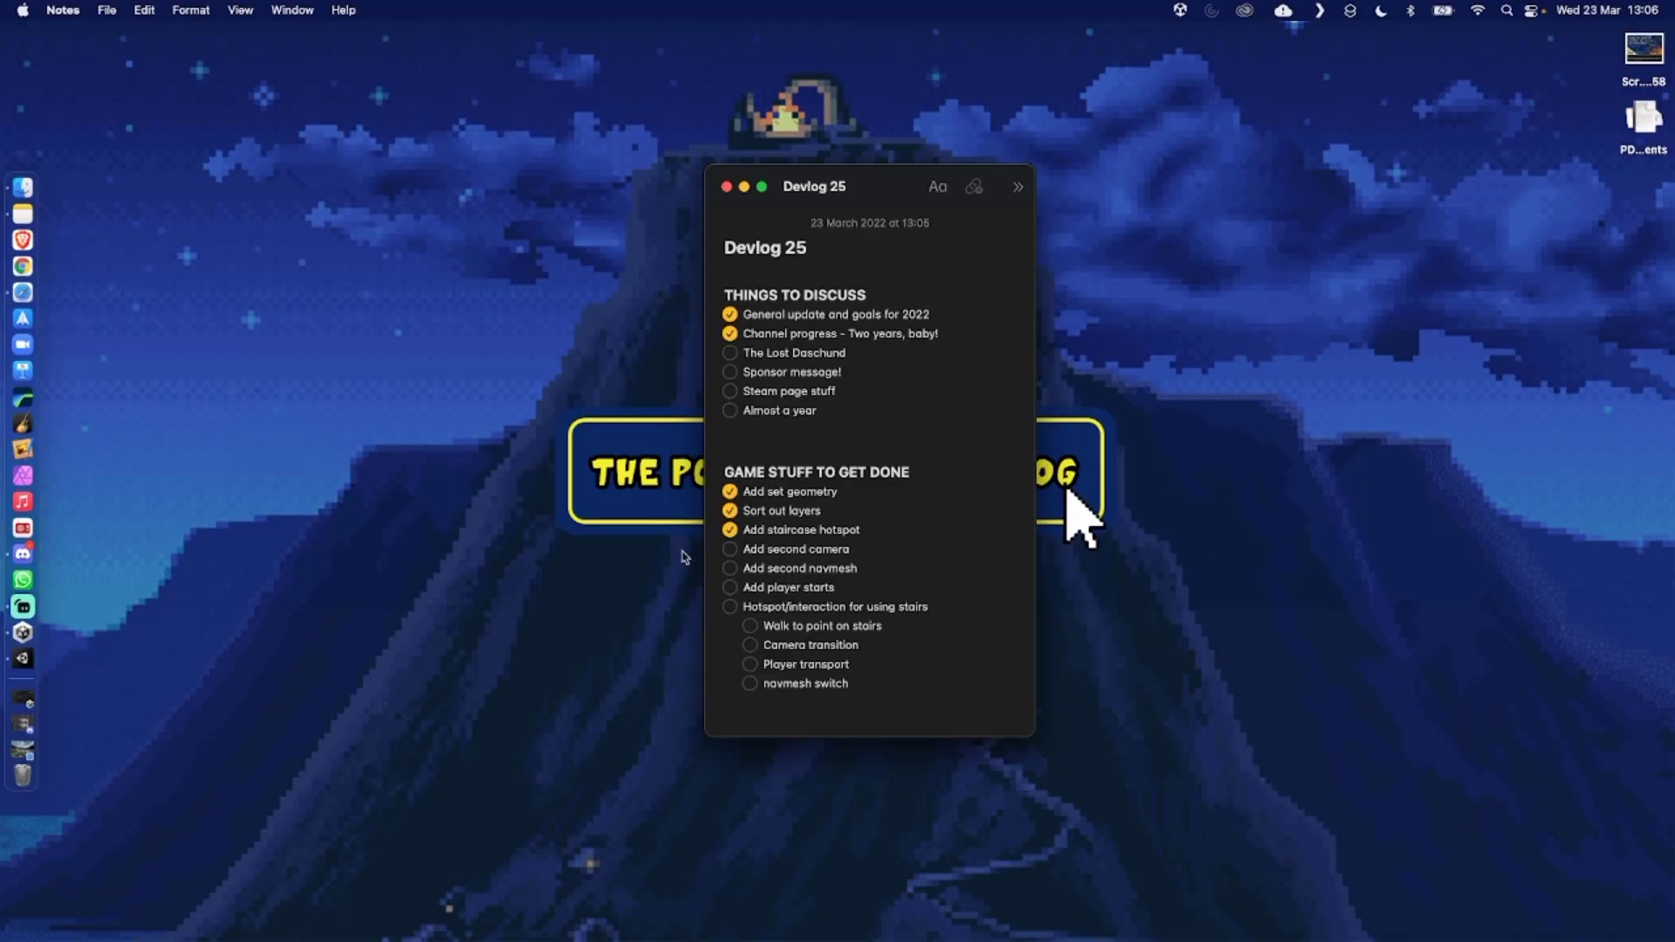
{"action": "left_click", "coordinate": [729, 548]}
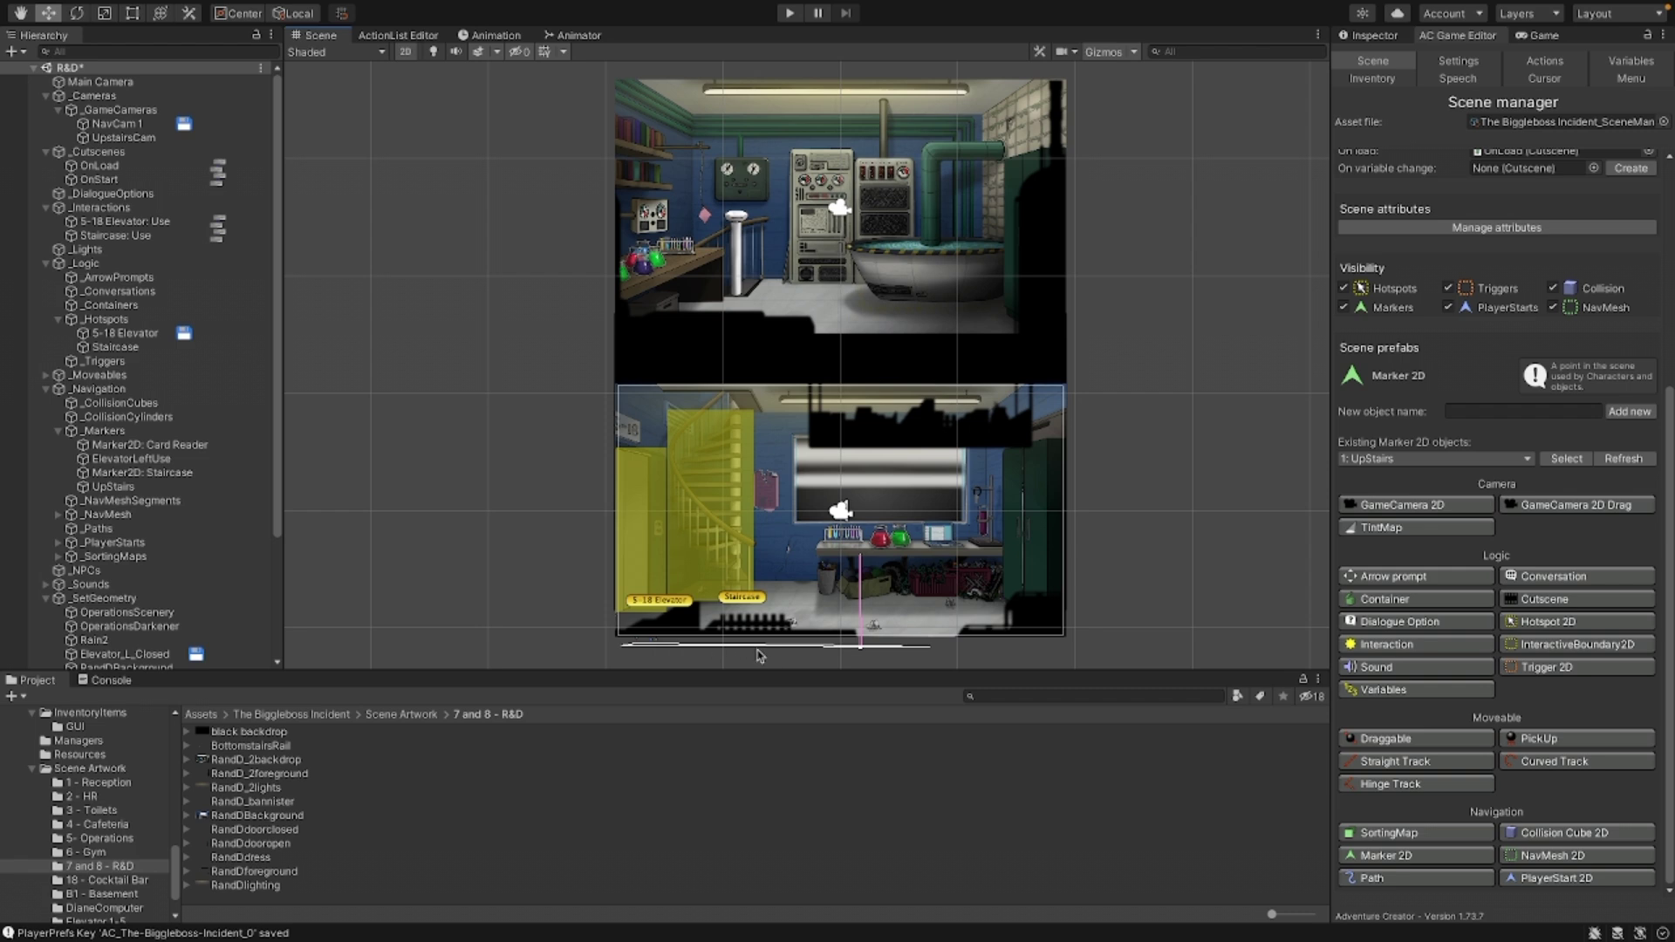
Step: Return to Unity and stretch the Default NavMesh's collider outline along the lower room's floor to near the green doors
{"action": "middle_click_drag", "start_coordinate": [757, 655], "coordinate": [499, 202]}
{"action": "scroll", "coordinate": [744, 646], "scroll_direction": "up", "scroll_amount": 3}
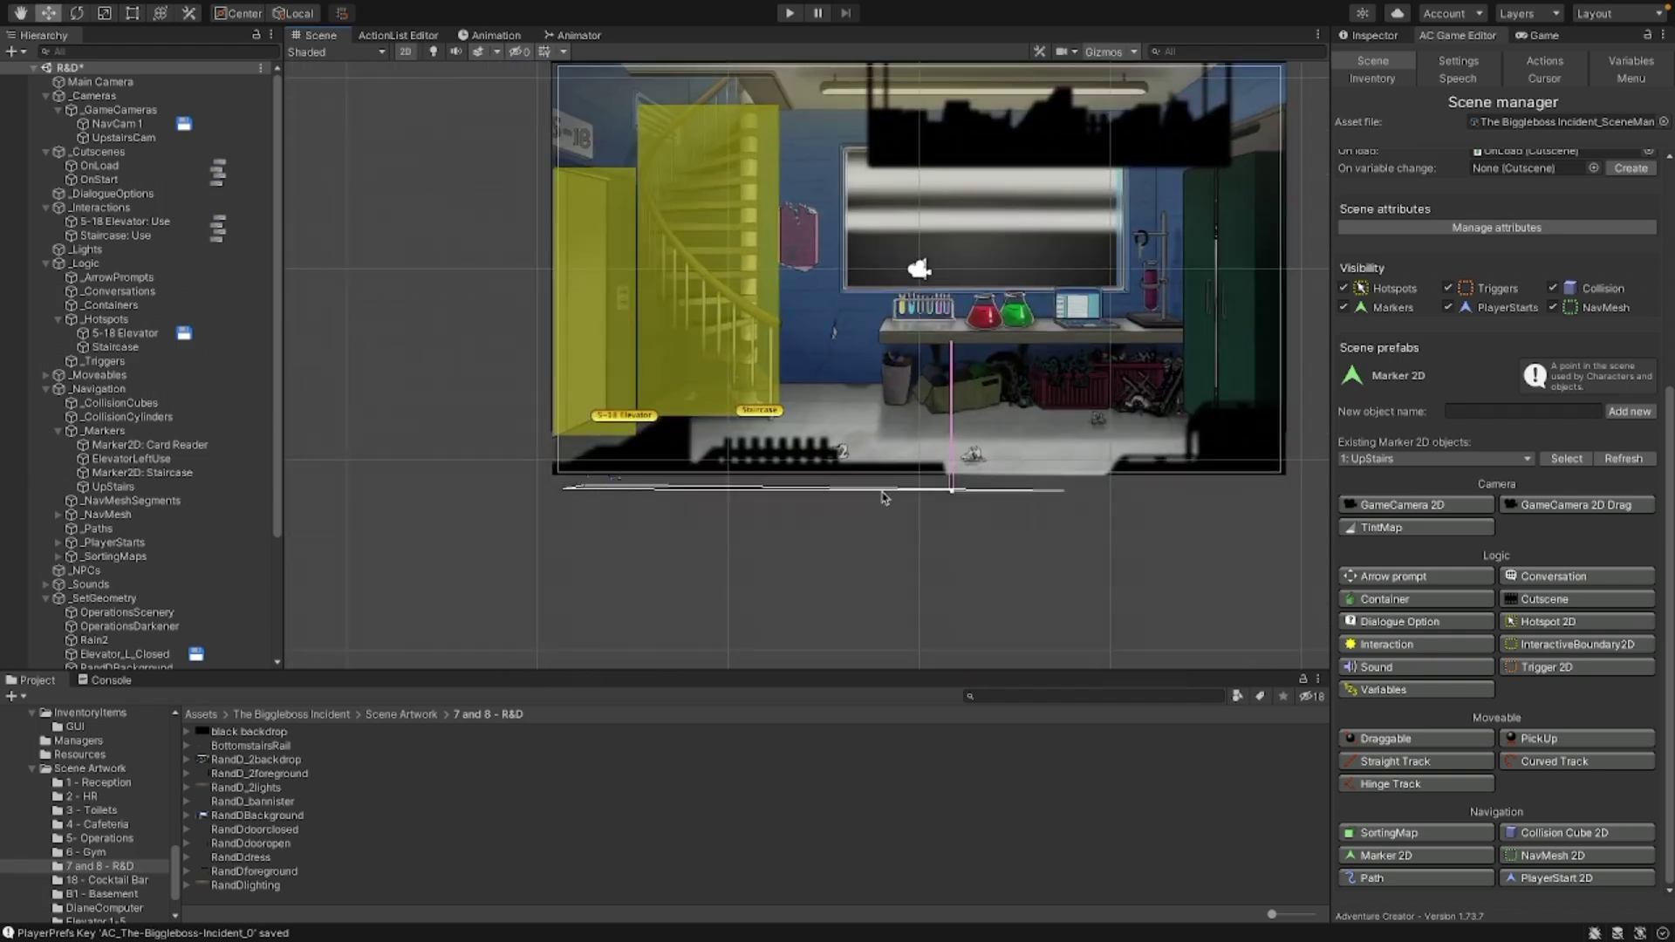
{"action": "left_click", "coordinate": [996, 496]}
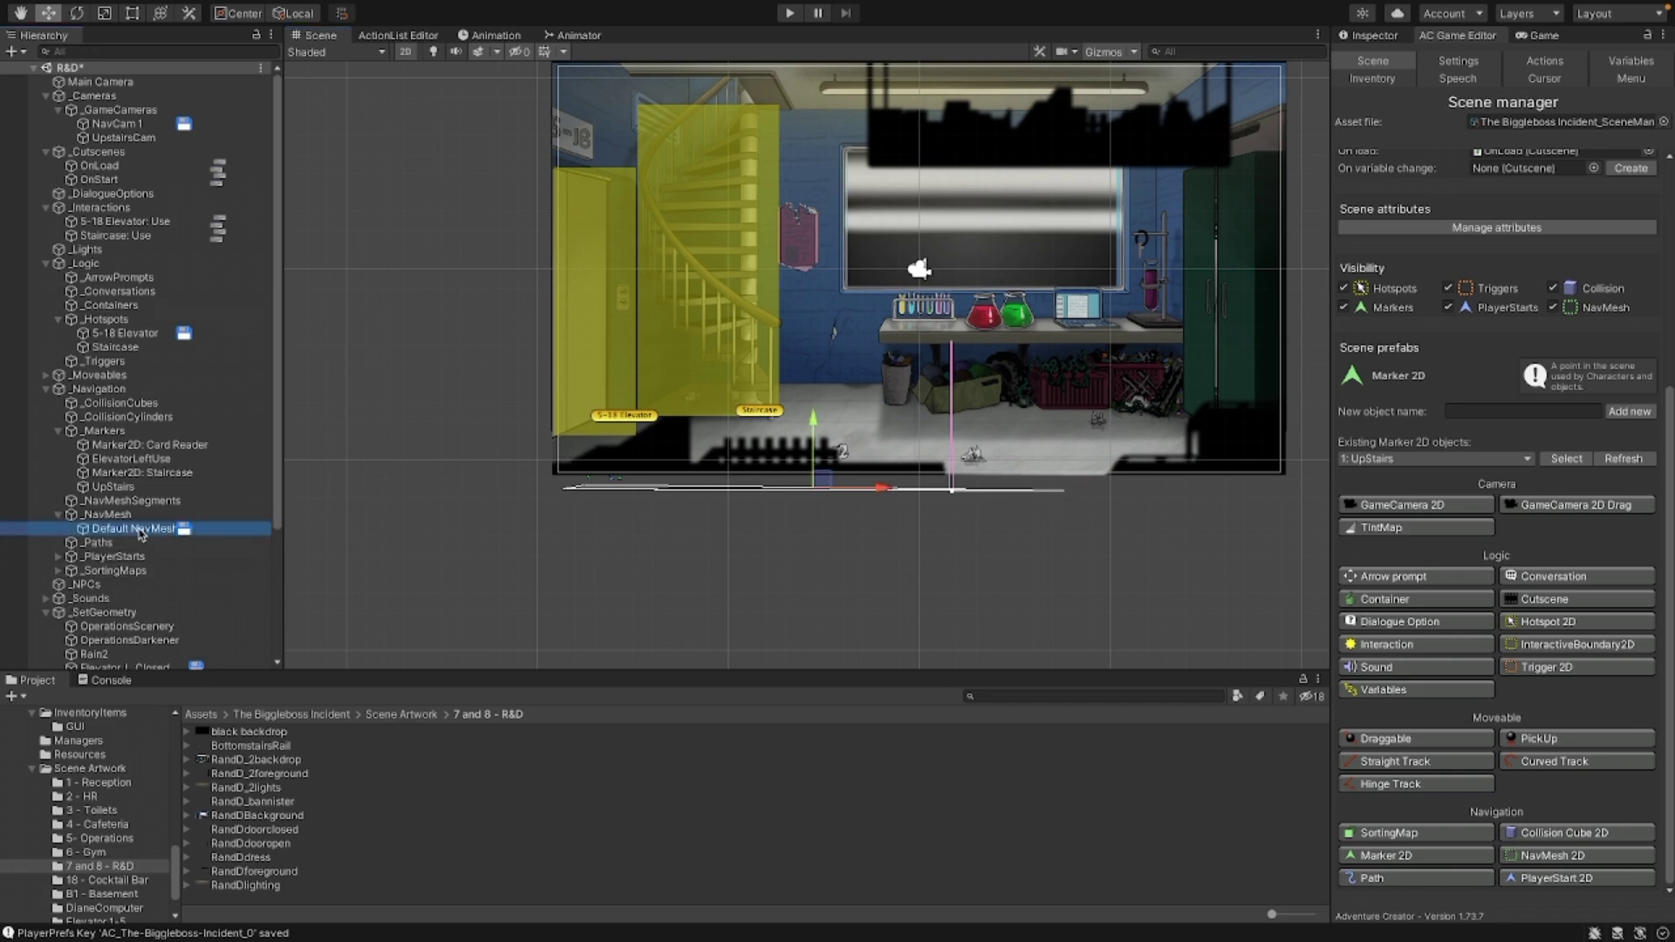
{"action": "left_click", "coordinate": [1385, 37]}
{"action": "left_click", "coordinate": [1481, 209]}
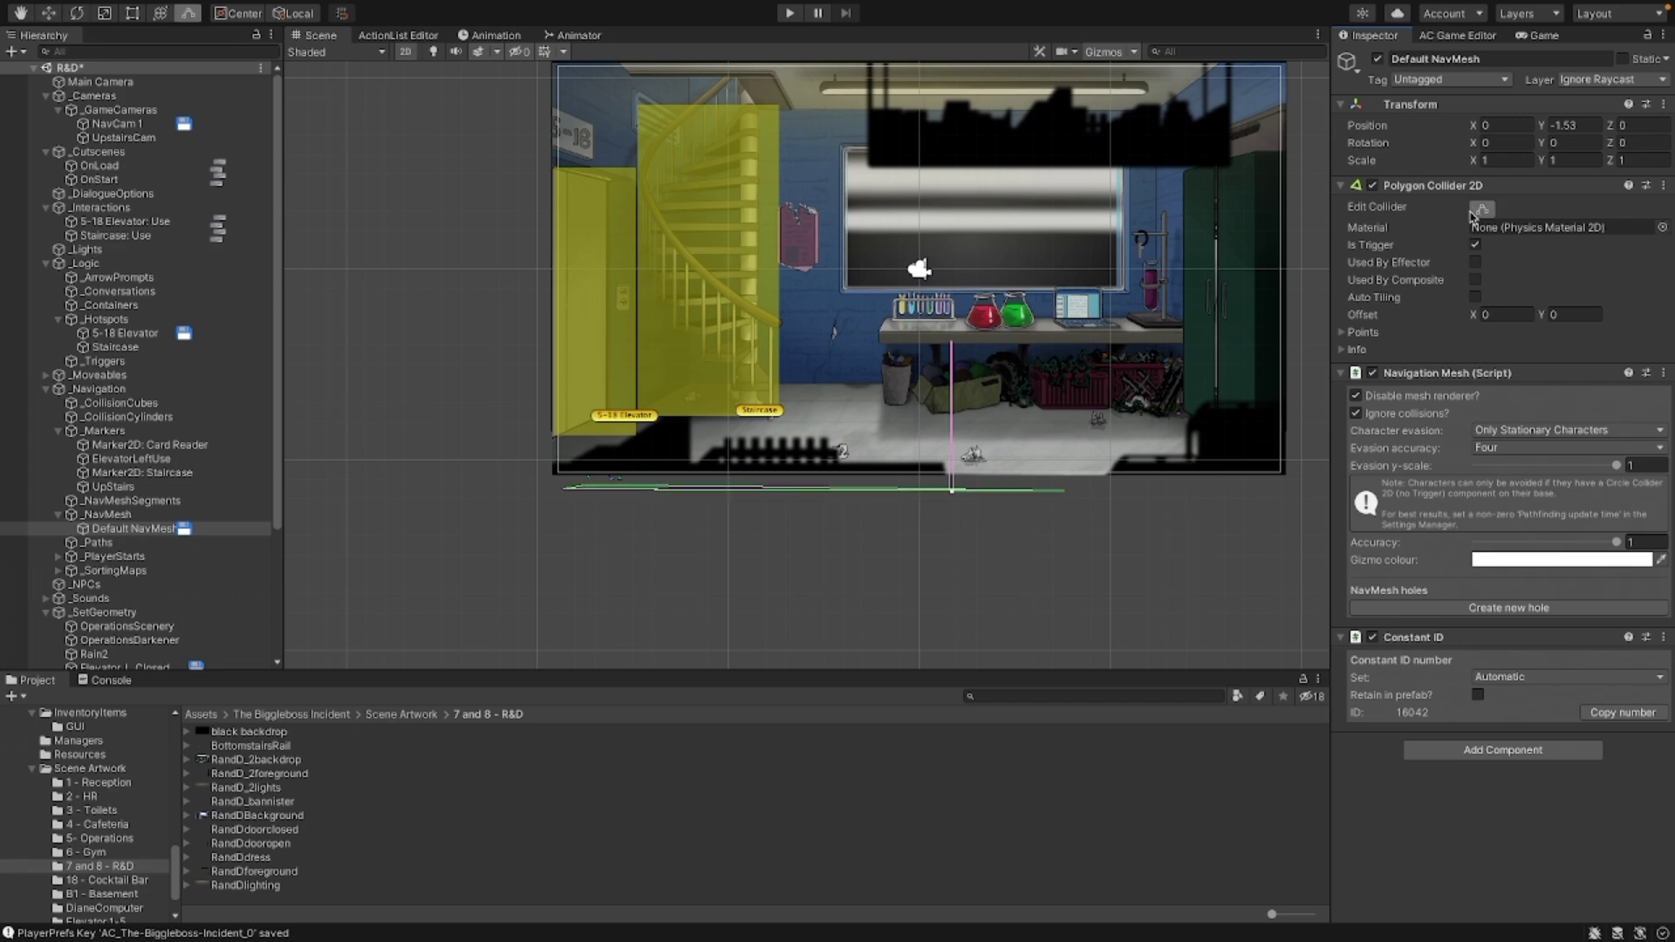
{"action": "mouse_move", "coordinate": [1063, 497]}
{"action": "left_mouse_down"}
{"action": "mouse_move", "coordinate": [1259, 494]}
{"action": "mouse_move", "coordinate": [1261, 518]}
{"action": "left_mouse_up"}
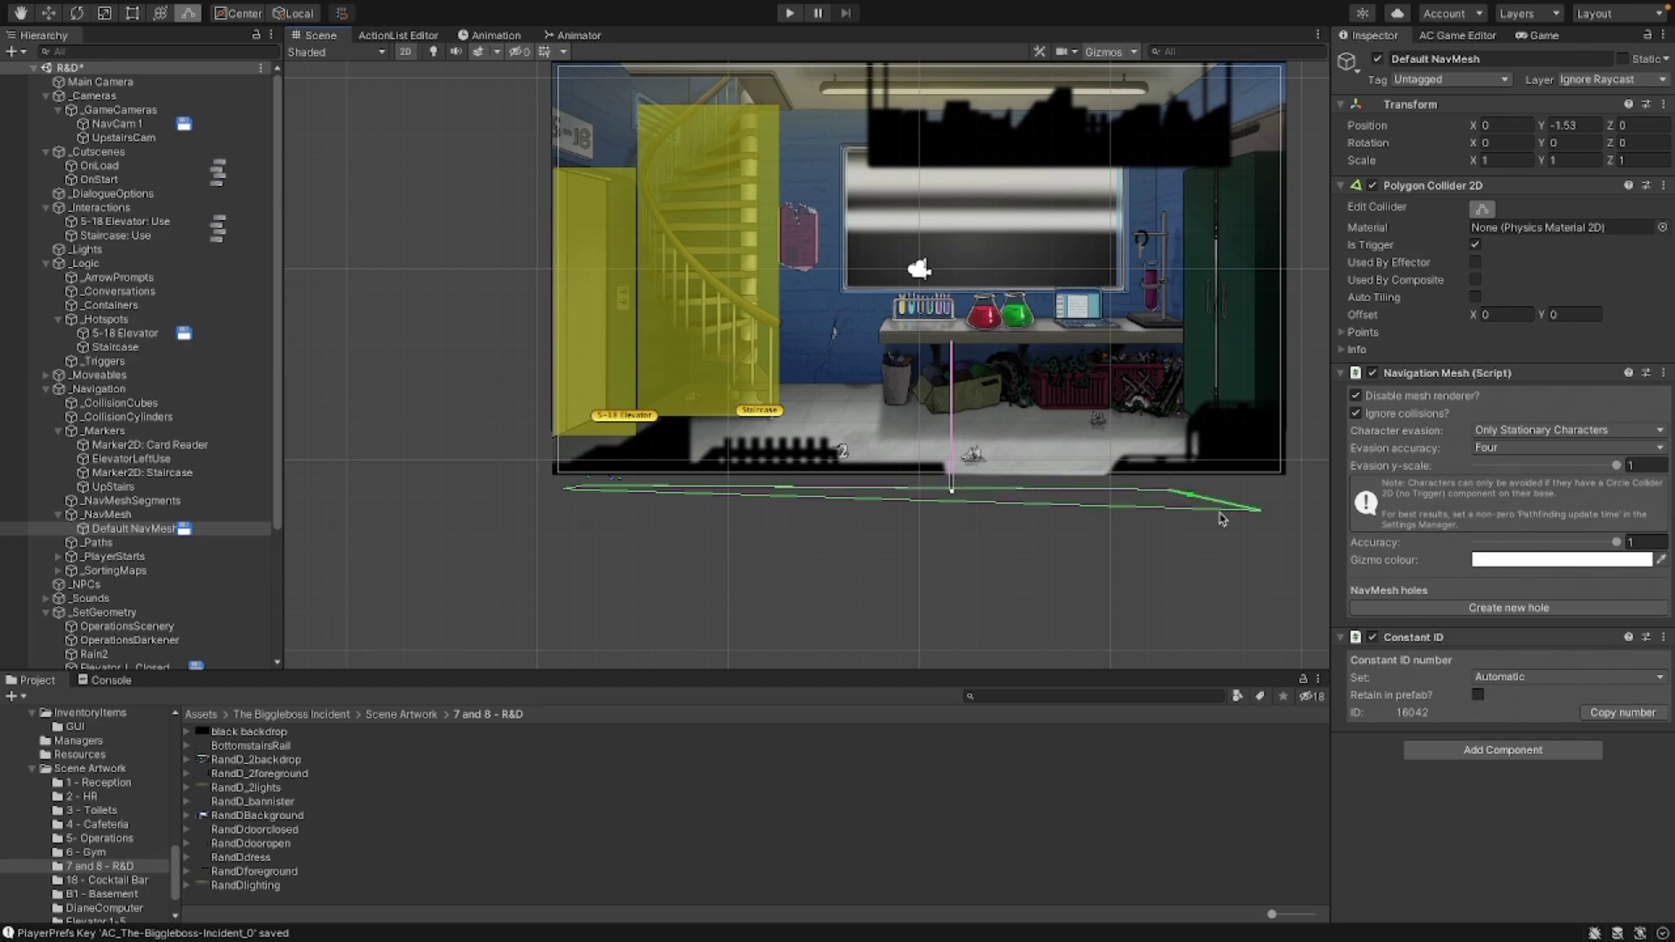
{"action": "left_click_drag", "start_coordinate": [1261, 514], "coordinate": [1244, 498]}
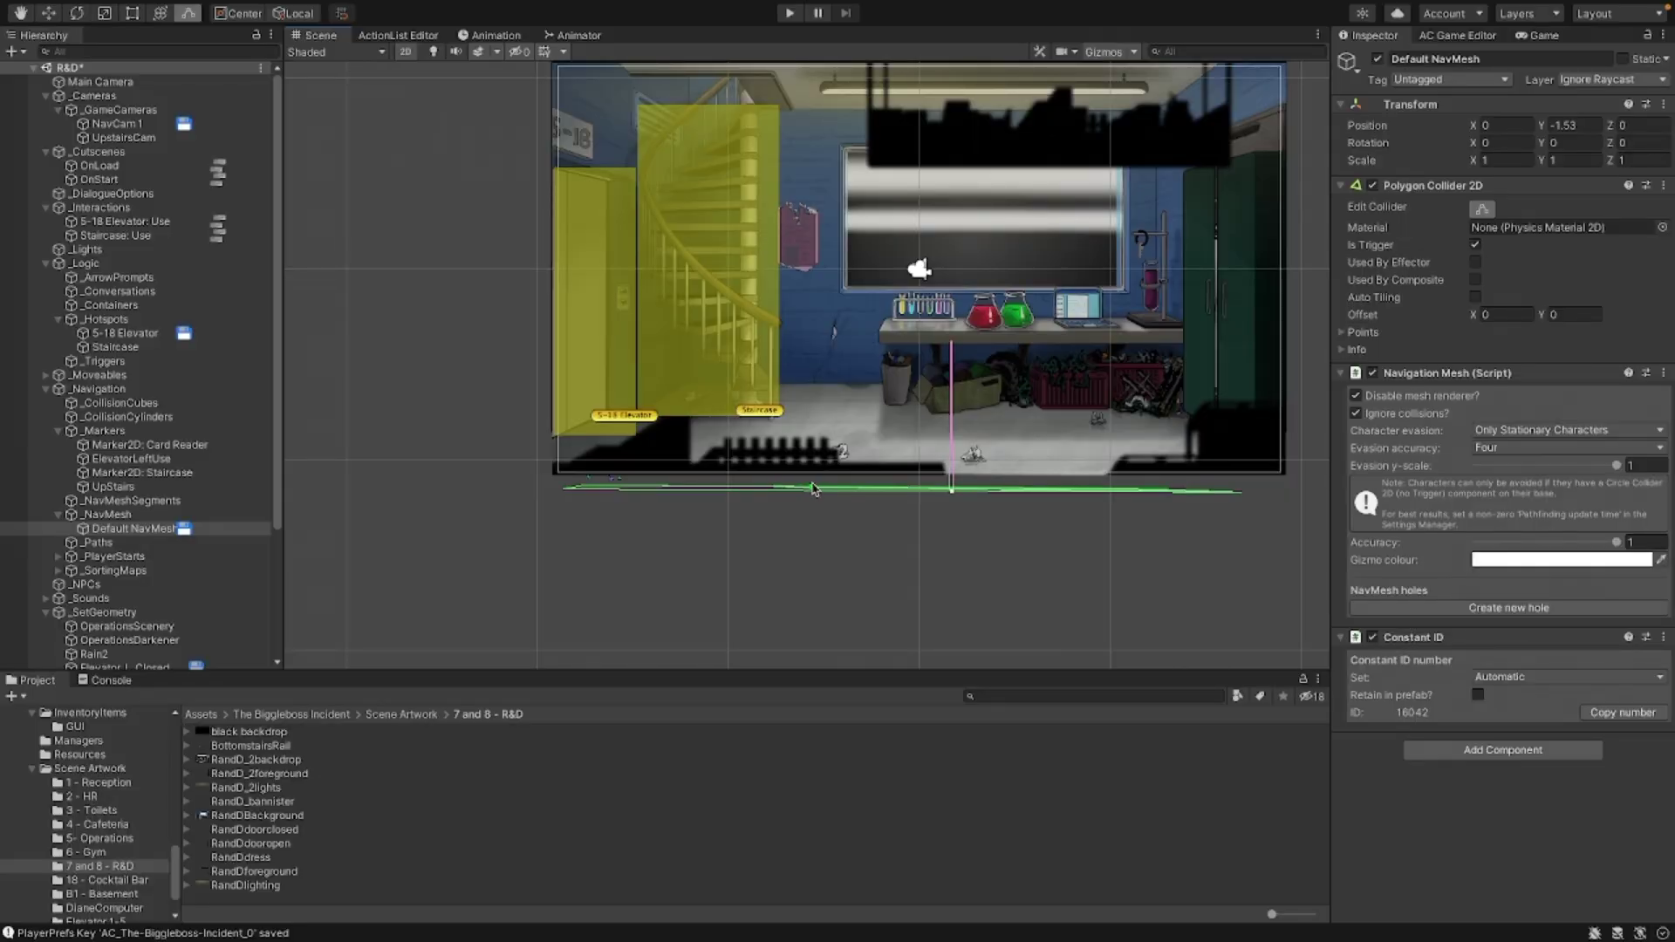
Step: Reshape the Default NavMesh outline with a narrow branch reaching up to the foot of the staircase
{"action": "left_click_drag", "start_coordinate": [785, 485], "coordinate": [778, 421]}
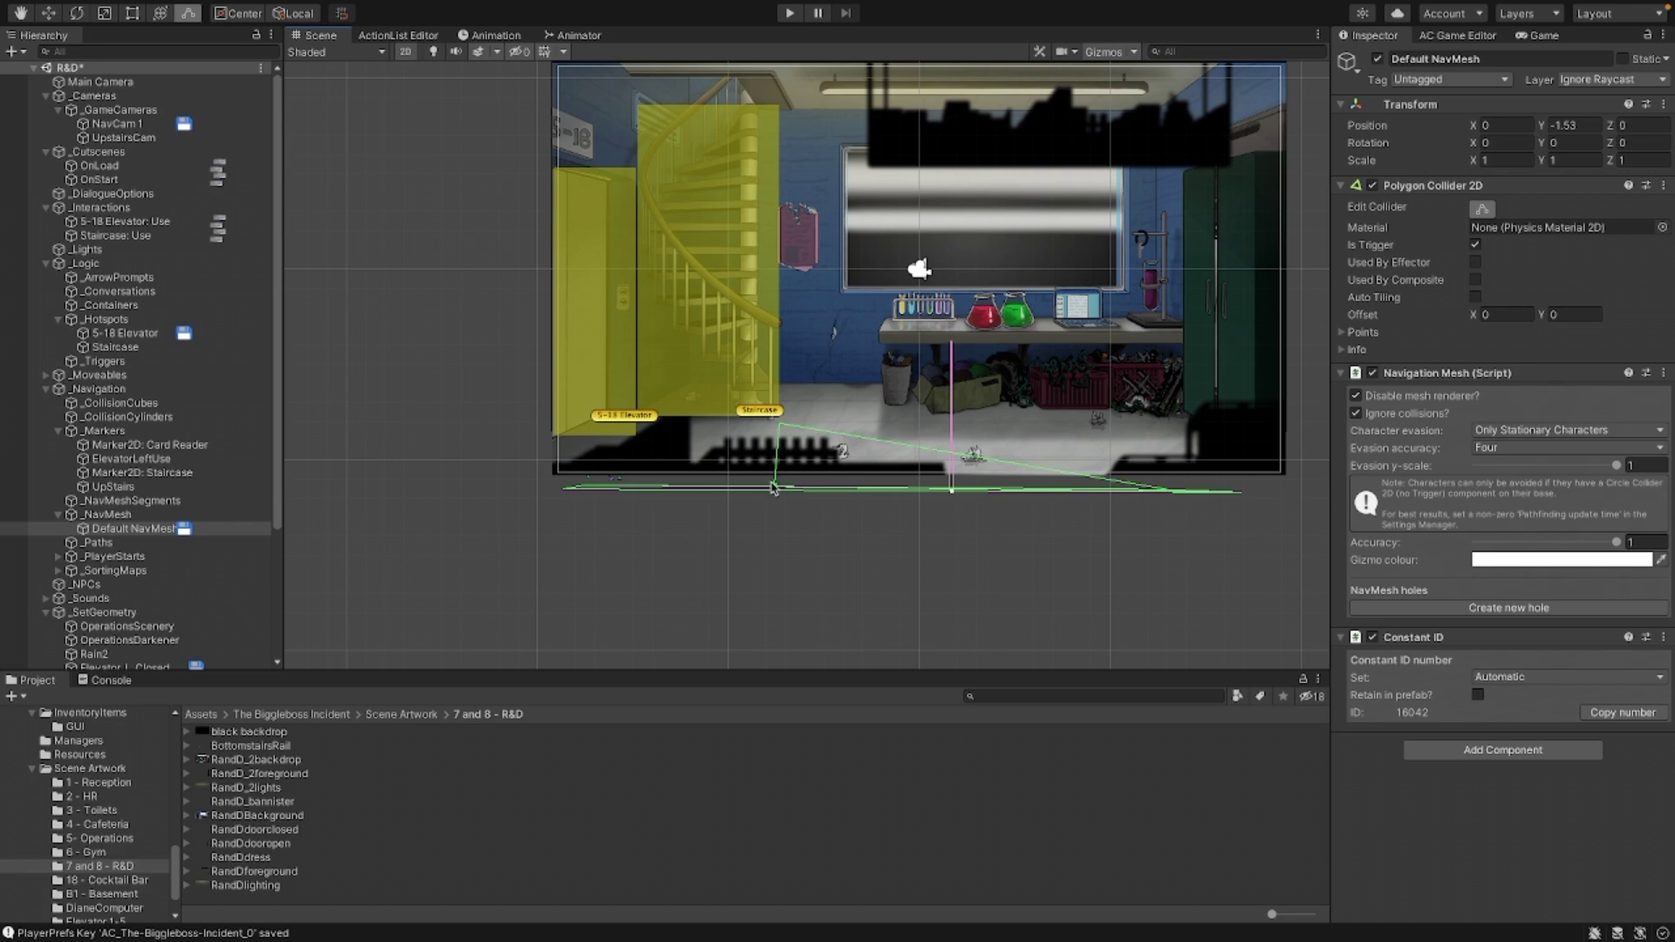
{"action": "left_click_drag", "start_coordinate": [760, 484], "coordinate": [735, 485]}
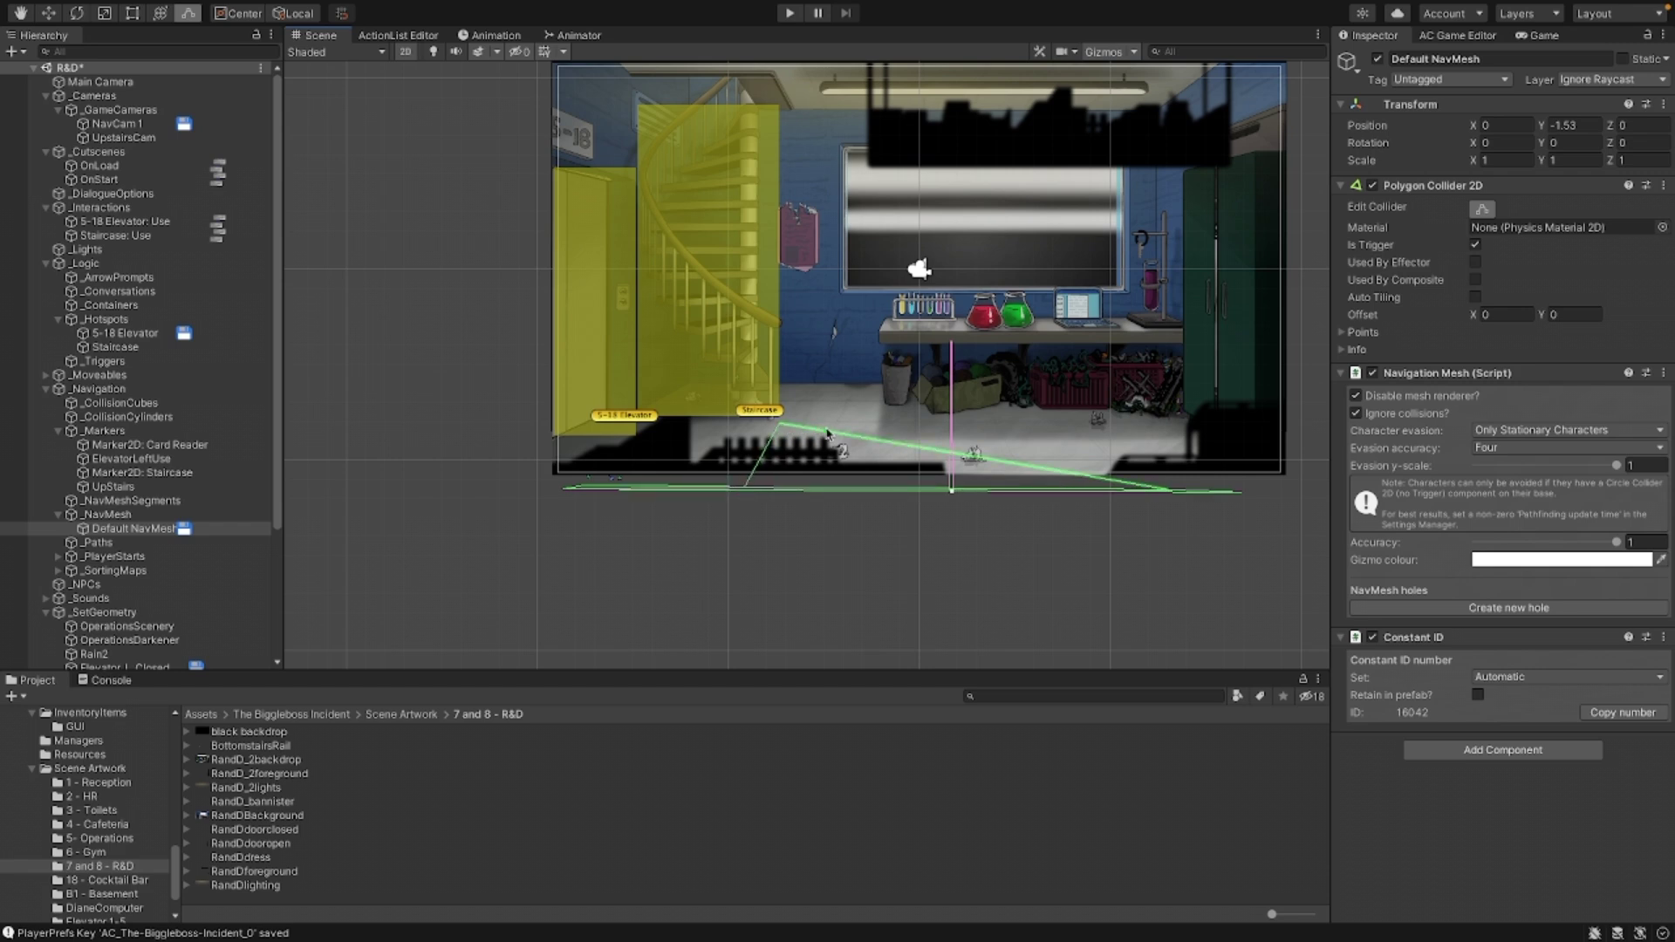
{"action": "left_click_drag", "start_coordinate": [855, 431], "coordinate": [825, 486]}
{"action": "left_click_drag", "start_coordinate": [834, 423], "coordinate": [813, 423]}
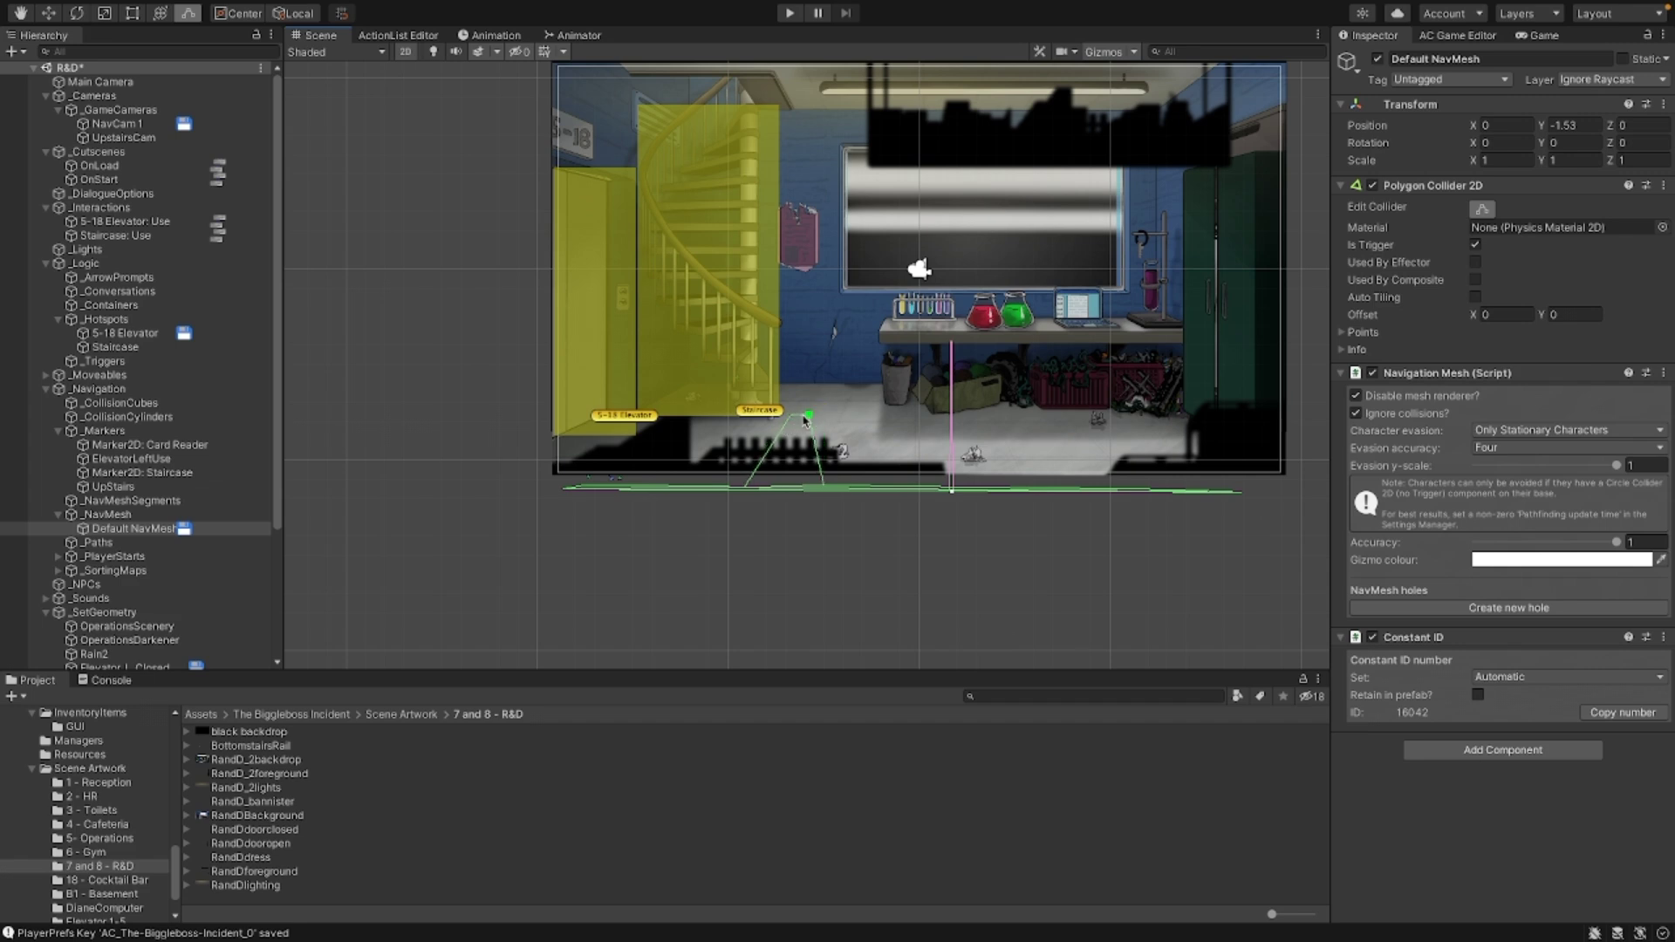
Step: Extend the NavMesh branch onto the lower stairs and widen its side facing the room
{"action": "left_click_drag", "start_coordinate": [784, 425], "coordinate": [737, 358]}
{"action": "left_click_drag", "start_coordinate": [743, 417], "coordinate": [792, 416]}
{"action": "left_click_drag", "start_coordinate": [740, 355], "coordinate": [718, 372]}
{"action": "left_click_drag", "start_coordinate": [790, 416], "coordinate": [771, 439]}
{"action": "left_click_drag", "start_coordinate": [718, 372], "coordinate": [742, 366]}
{"action": "mouse_move", "coordinate": [807, 418]}
{"action": "left_mouse_down"}
{"action": "mouse_move", "coordinate": [808, 455]}
{"action": "mouse_move", "coordinate": [854, 438]}
{"action": "left_mouse_up"}
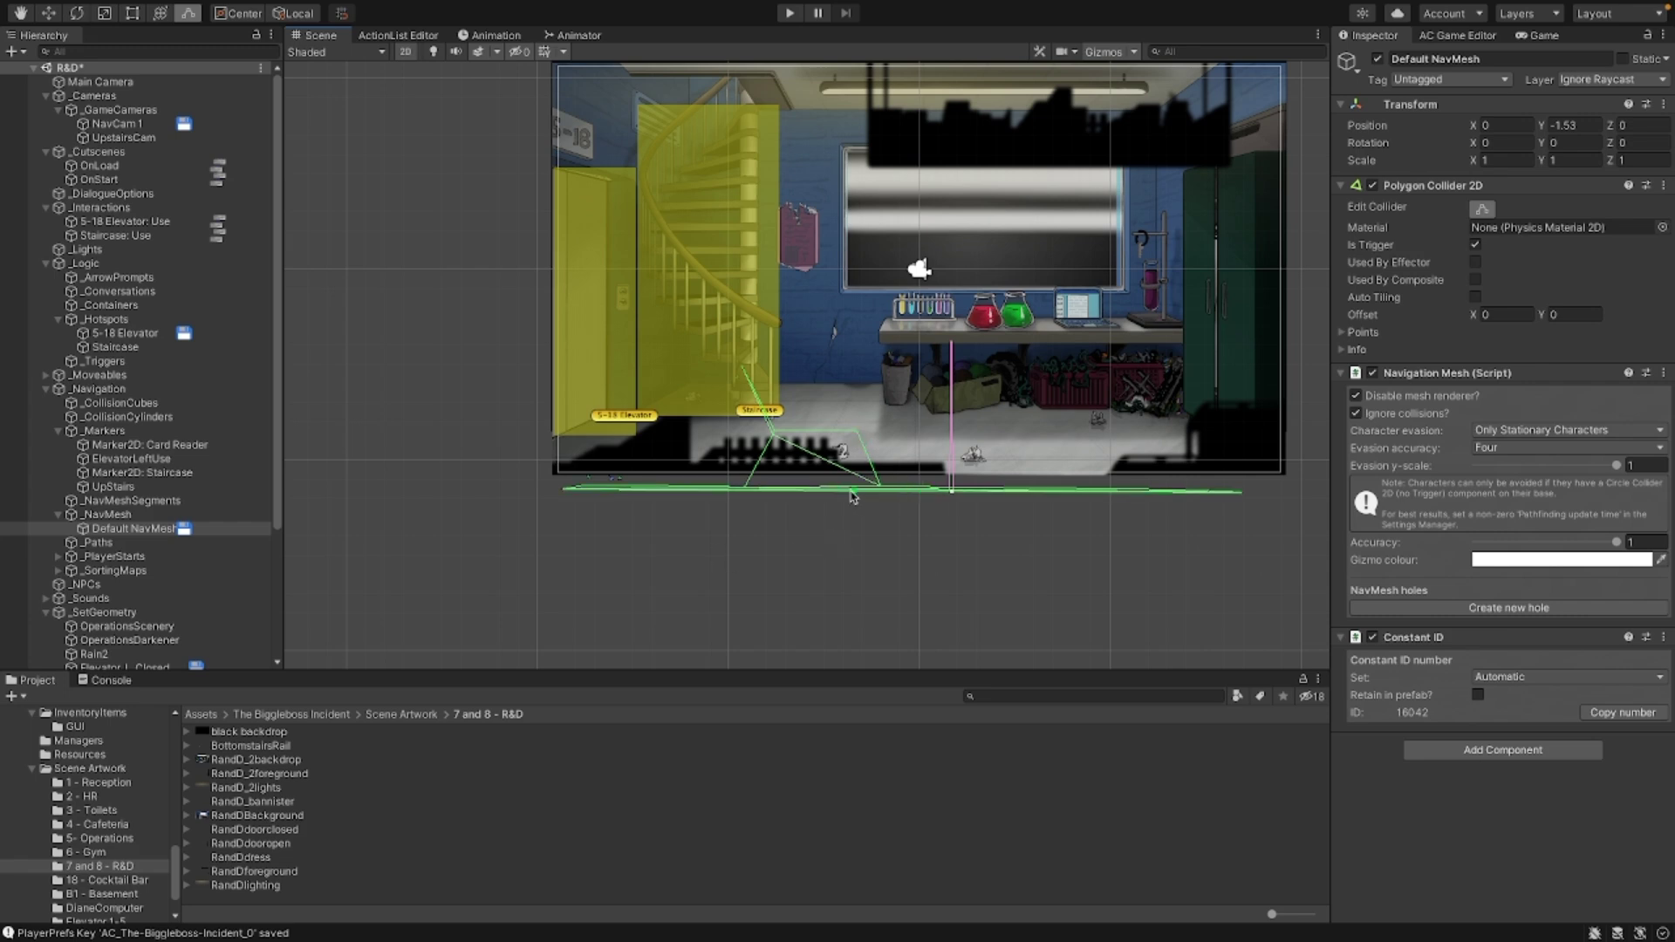
Step: Add a new NavMesh 2D object named UpstairsNavMesh to the scene
{"action": "key", "text": "q"}
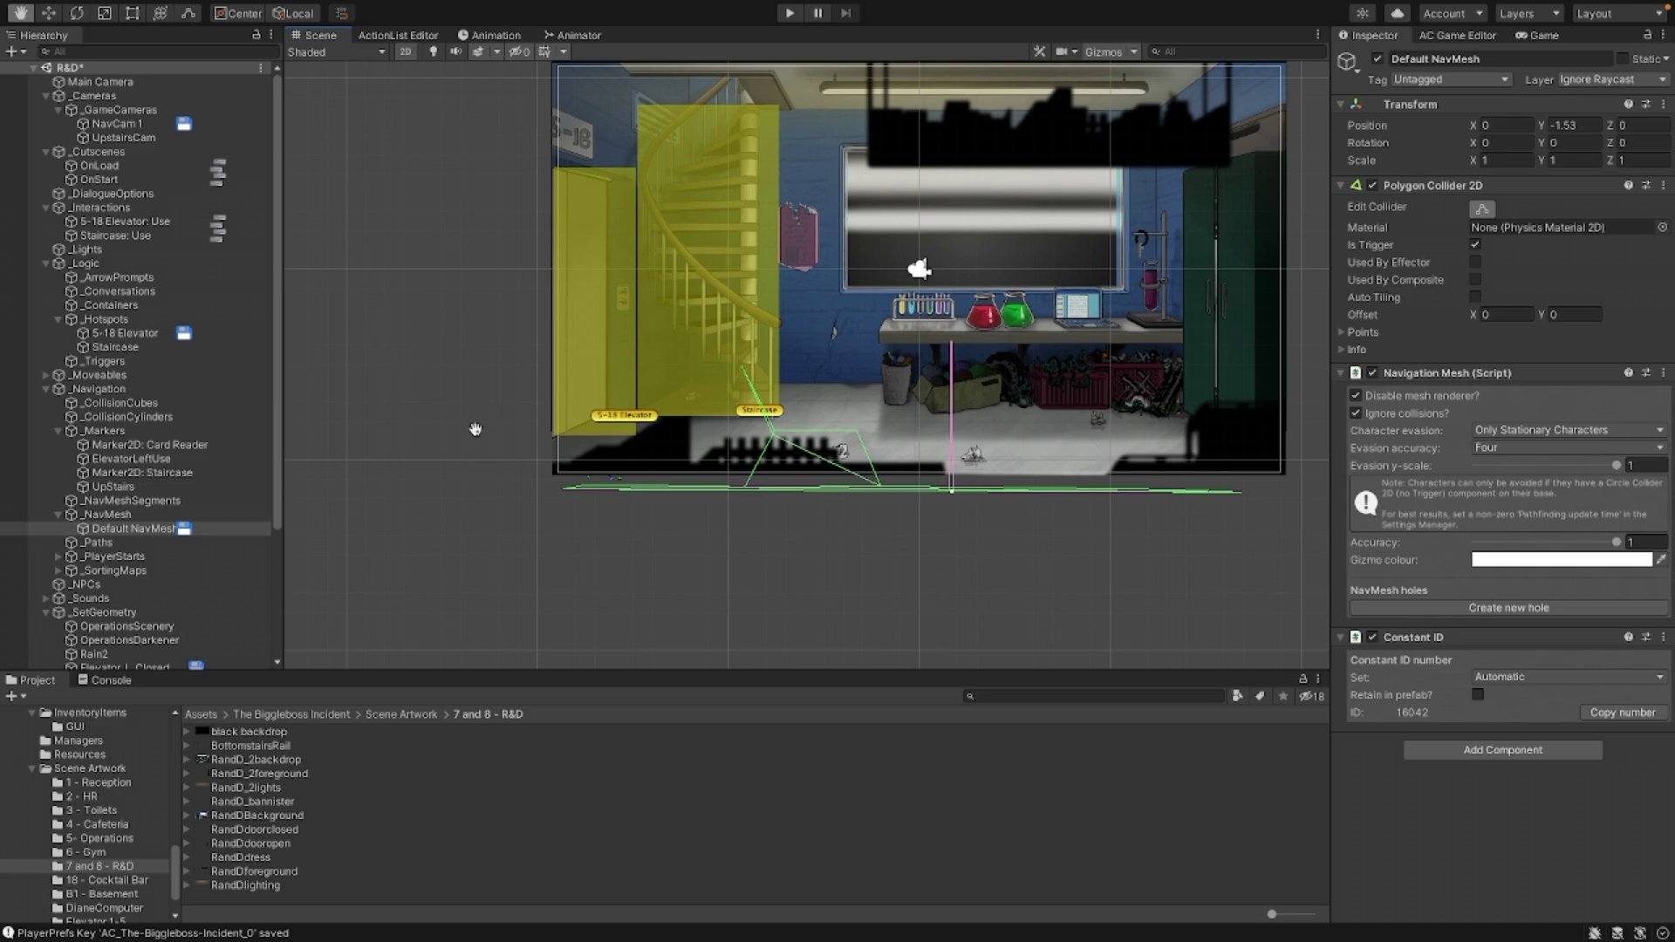
{"action": "middle_click_drag", "start_coordinate": [475, 428], "coordinate": [427, 494]}
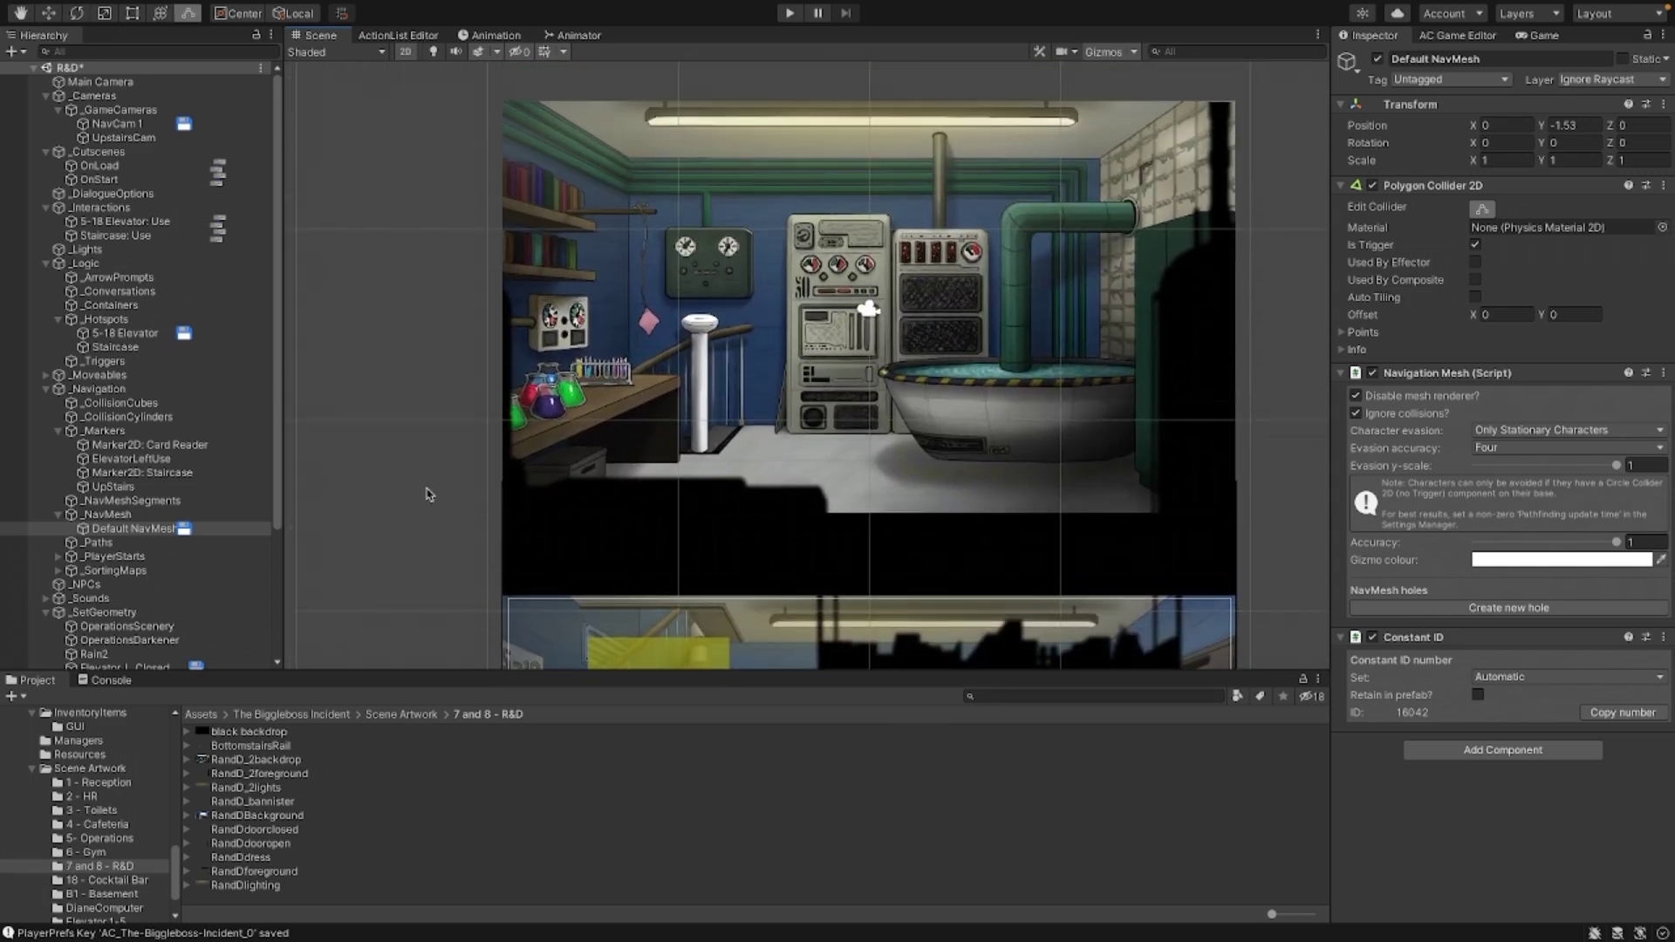
{"action": "left_click", "coordinate": [1476, 37]}
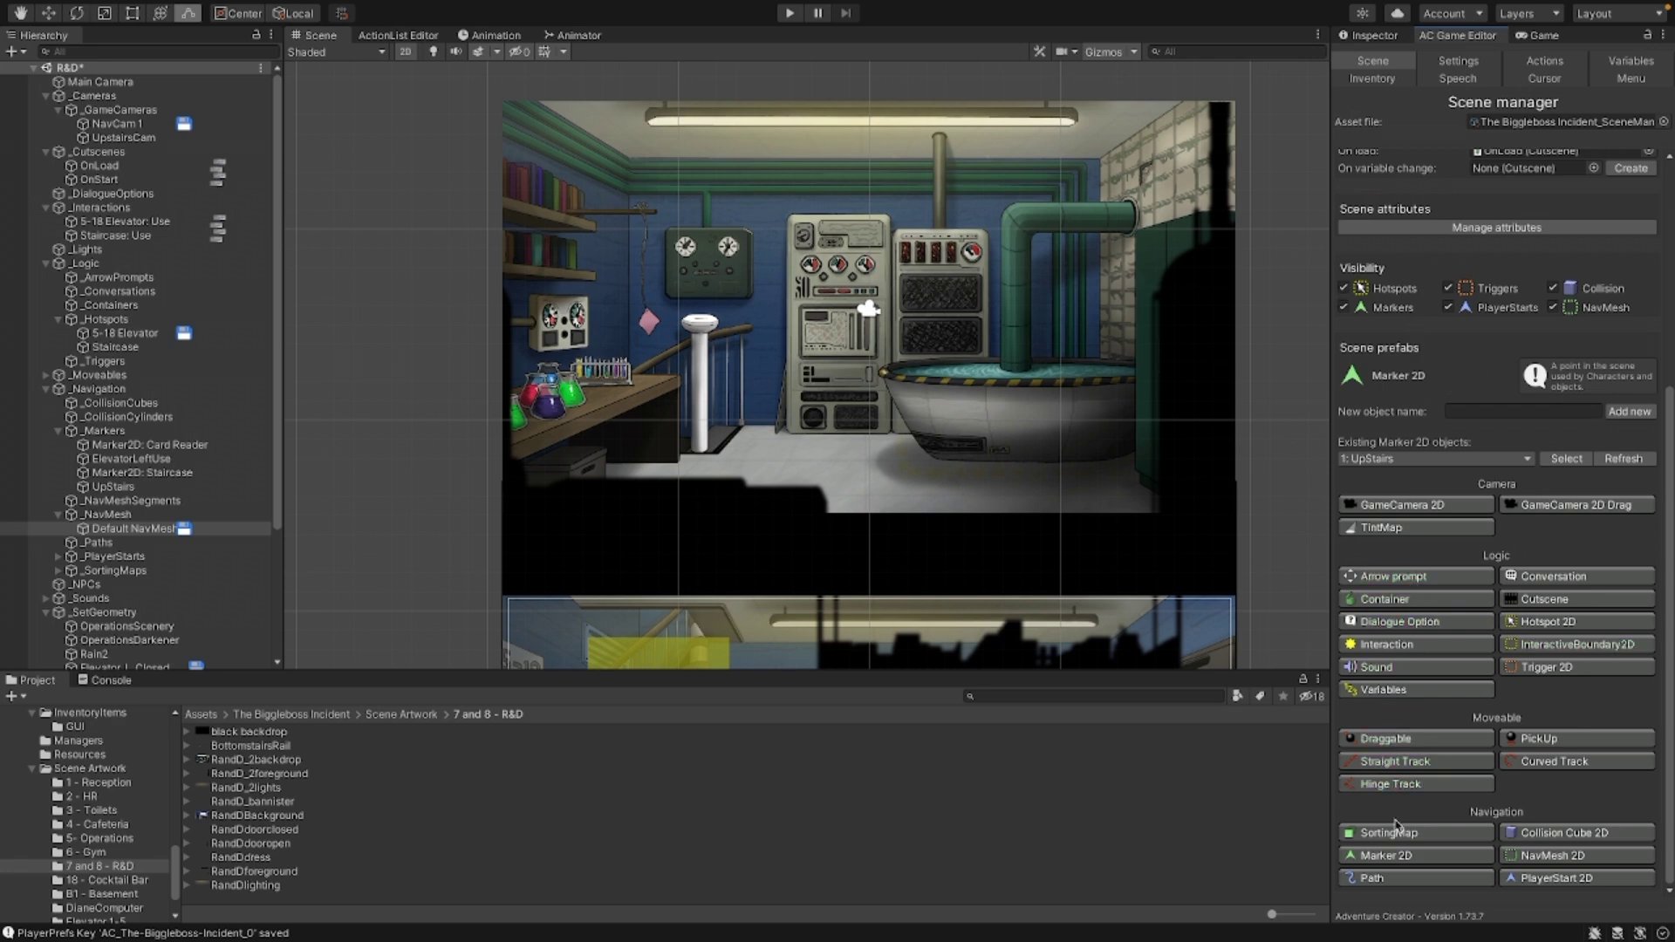
{"action": "left_click", "coordinate": [1539, 856]}
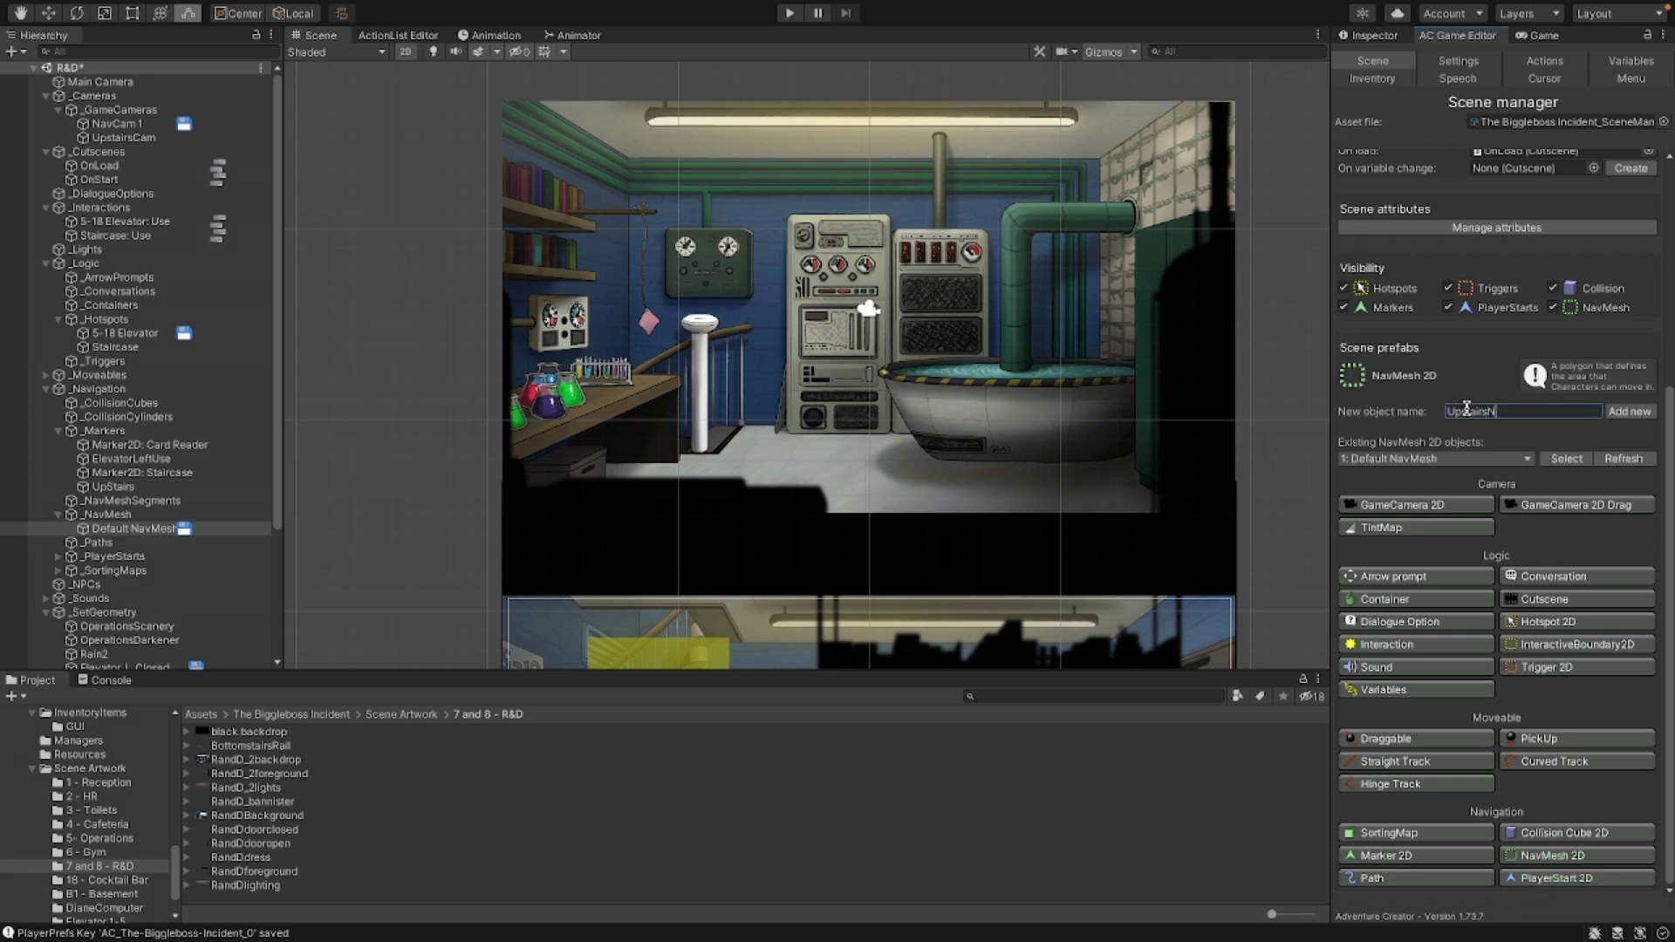
{"action": "left_click", "coordinate": [1630, 411]}
{"action": "left_click", "coordinate": [151, 544]}
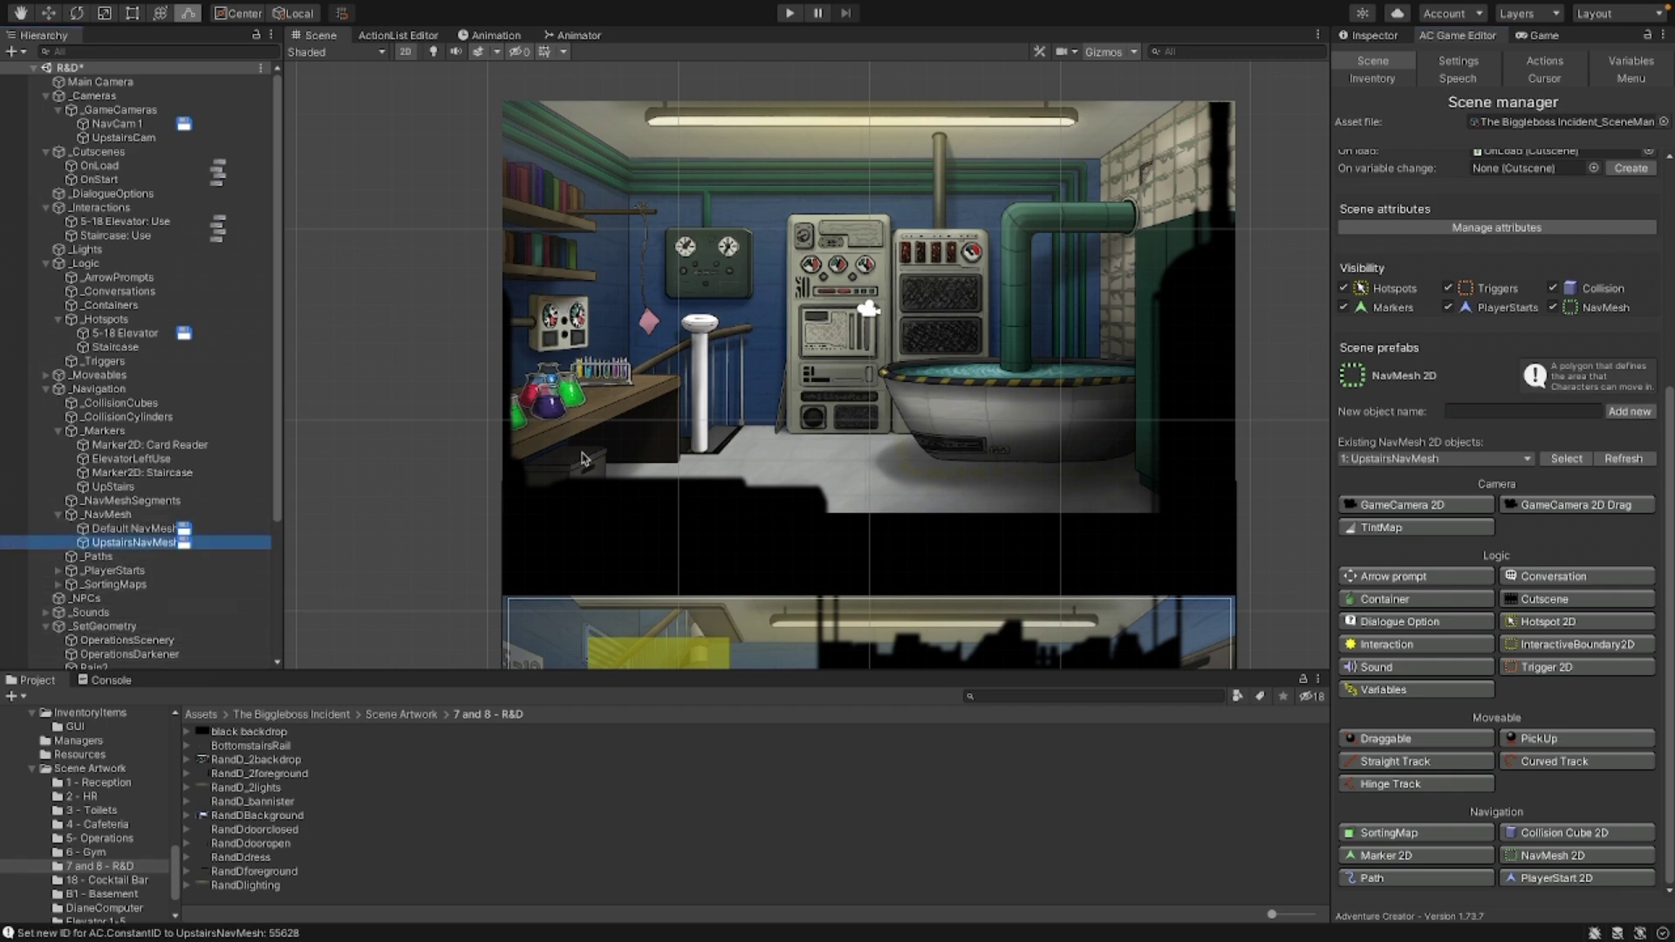
Step: Move UpstairsNavMesh from the lower room onto the upper room's floor beside the stair railing
{"action": "key", "text": "q"}
{"action": "scroll", "coordinate": [524, 462], "scroll_direction": "down", "scroll_amount": 2}
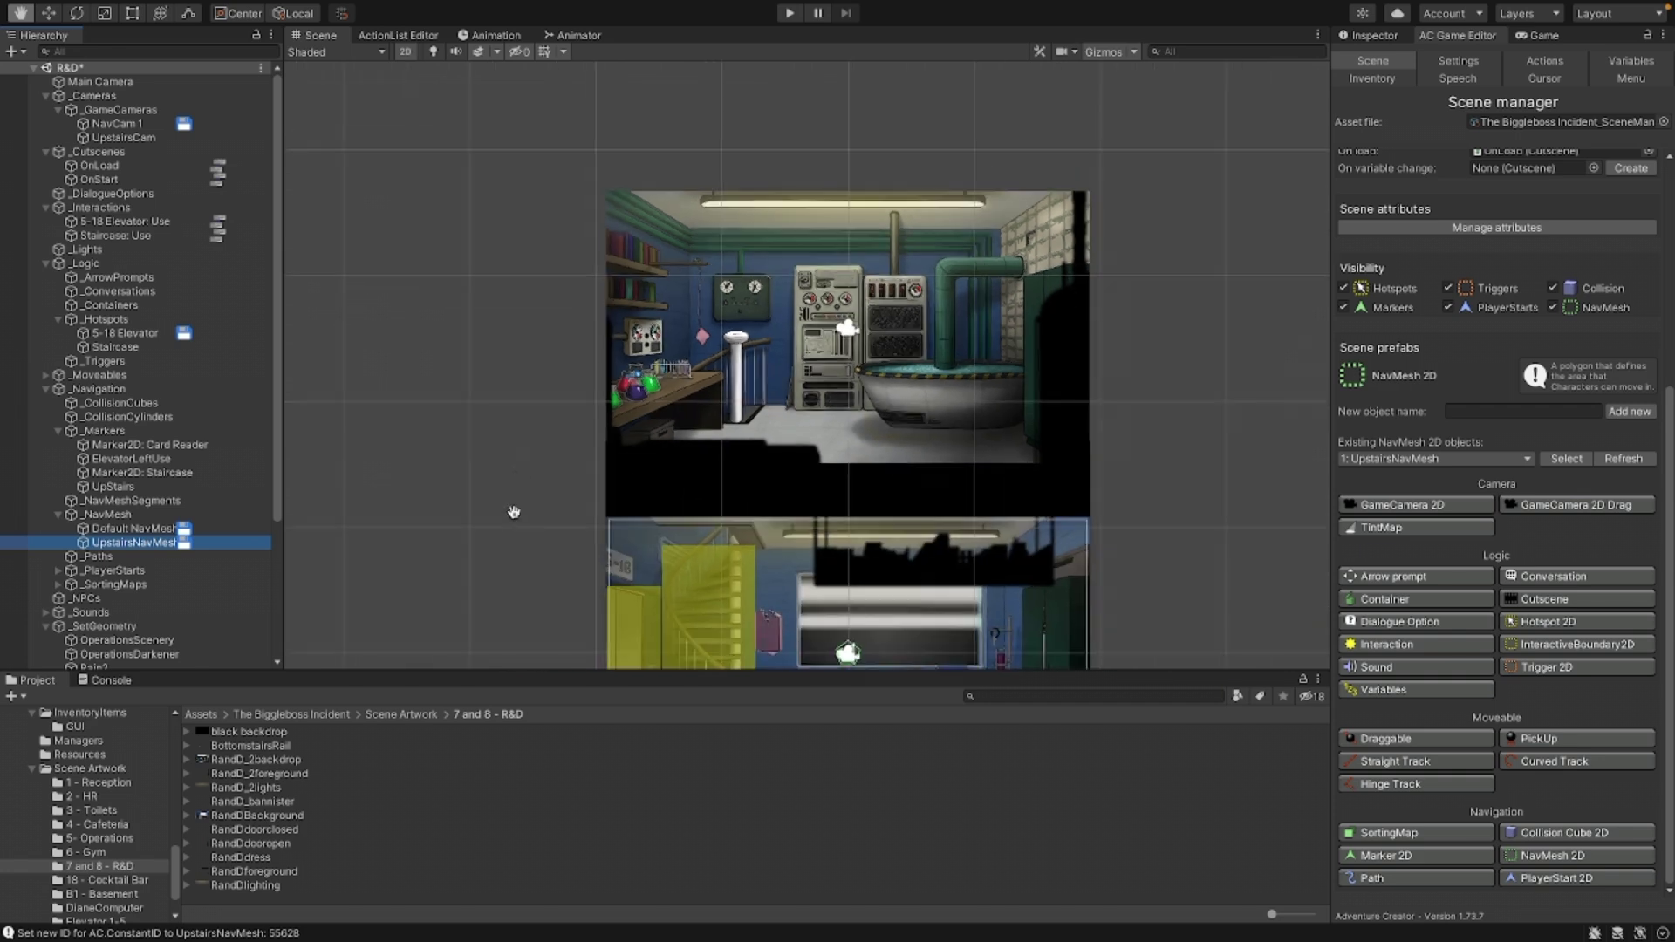
{"action": "left_click_drag", "start_coordinate": [512, 512], "coordinate": [531, 275]}
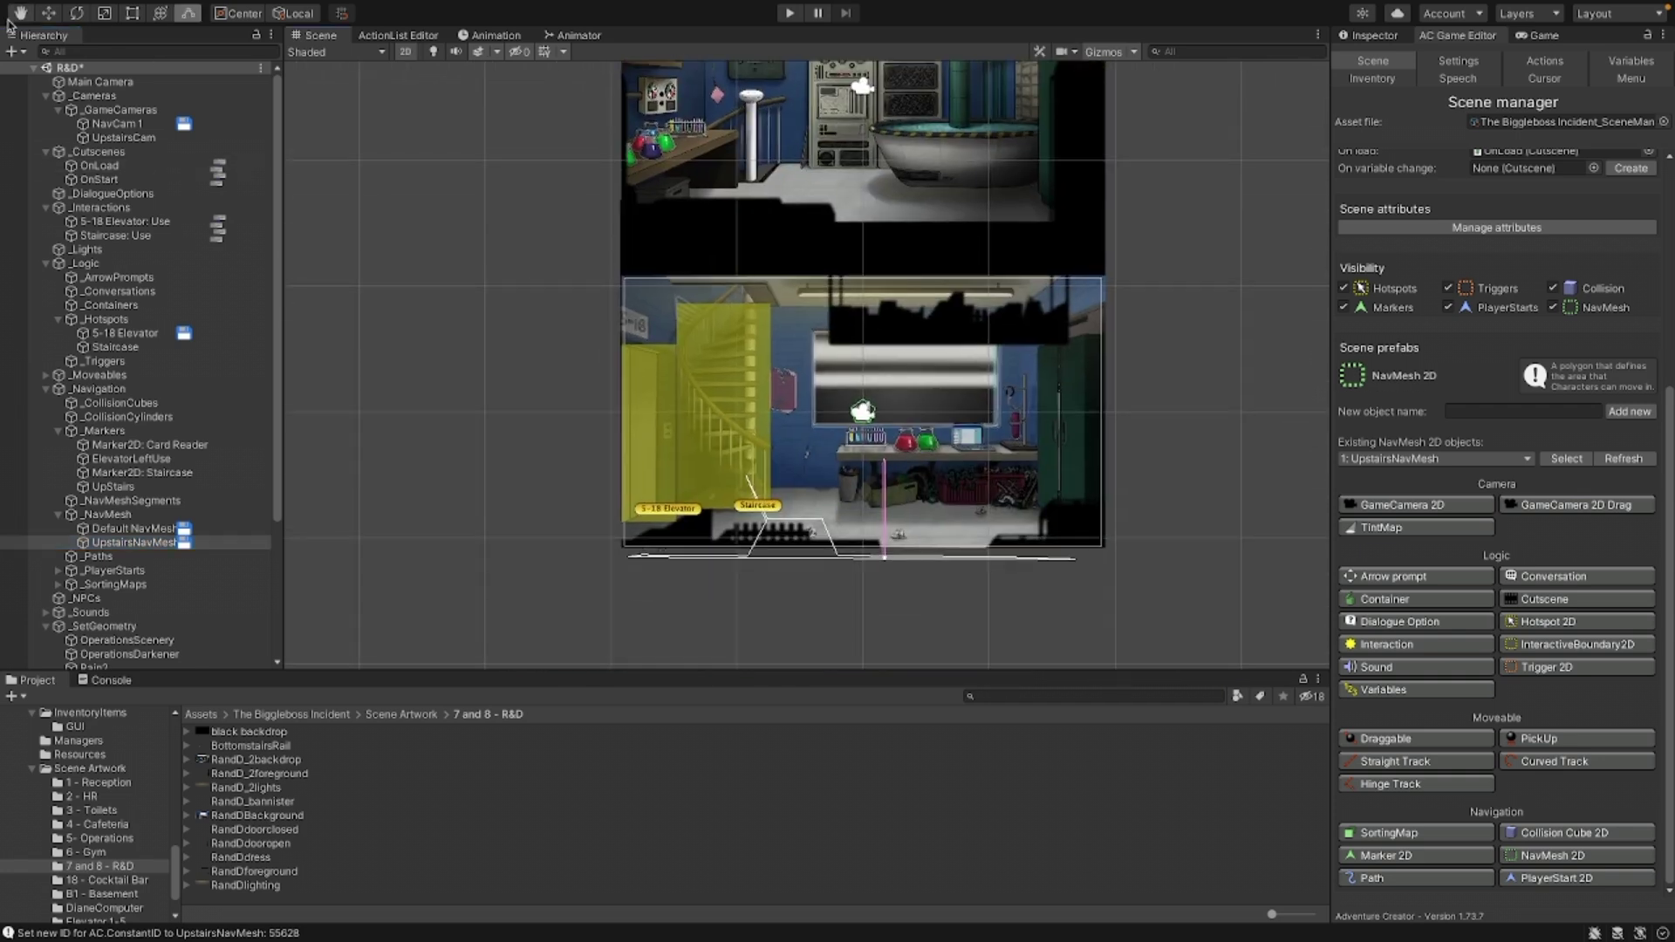
{"action": "left_click", "coordinate": [52, 16]}
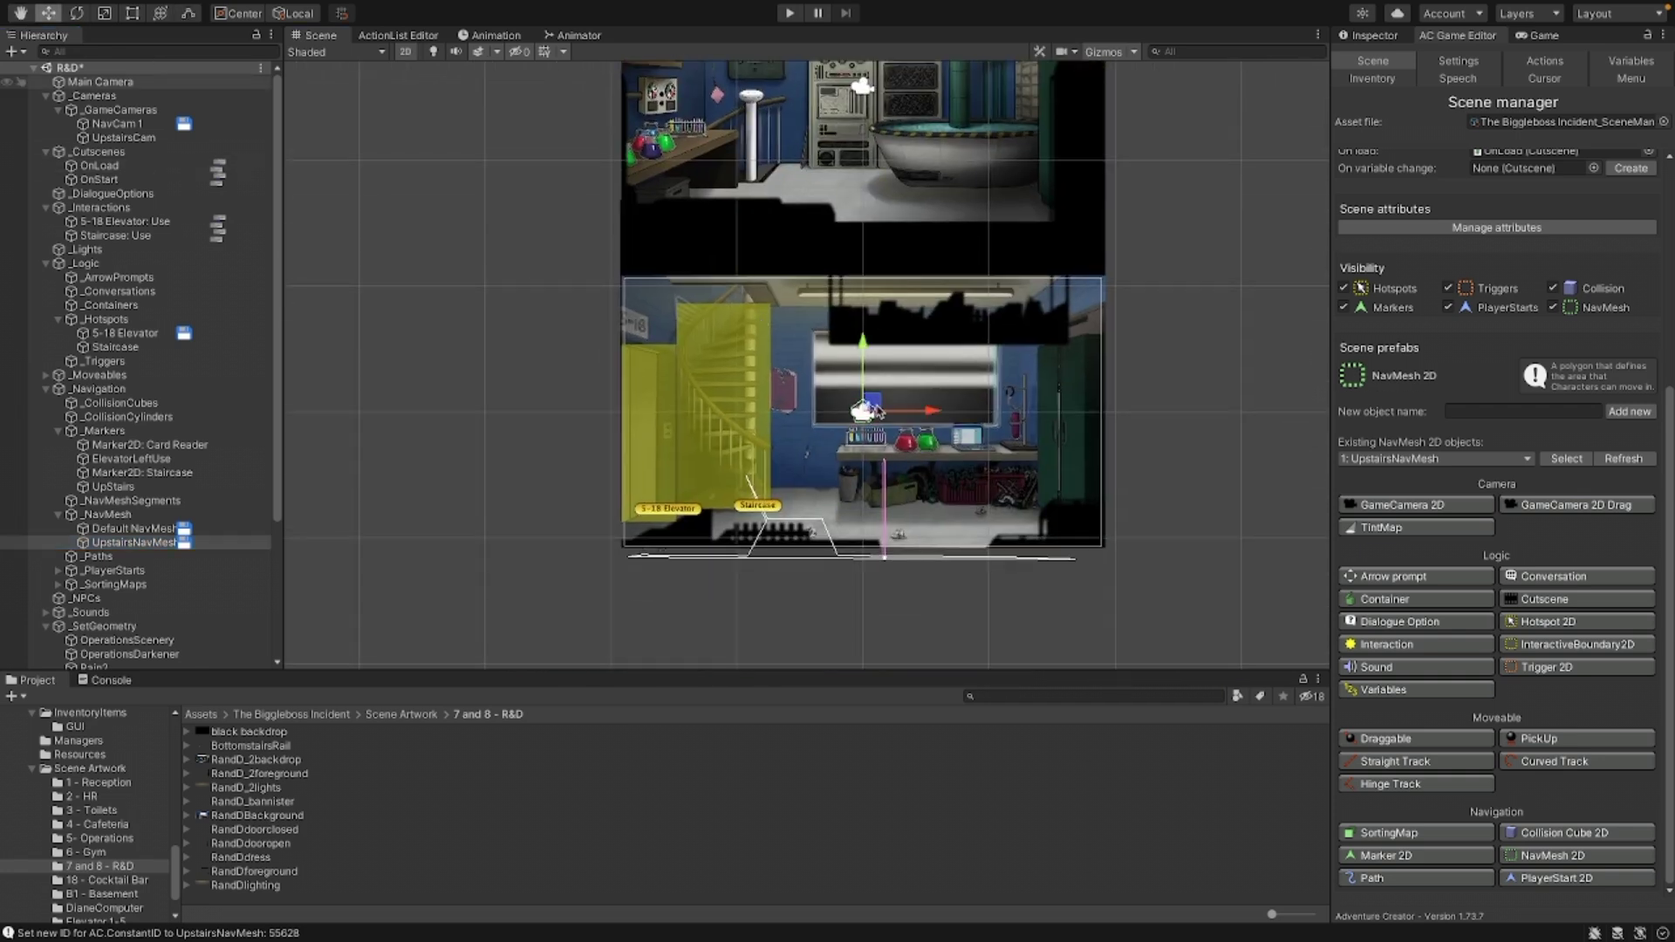
{"action": "left_click_drag", "start_coordinate": [878, 412], "coordinate": [788, 179]}
{"action": "key", "text": "q"}
{"action": "scroll", "coordinate": [758, 192], "scroll_direction": "up", "scroll_amount": 3}
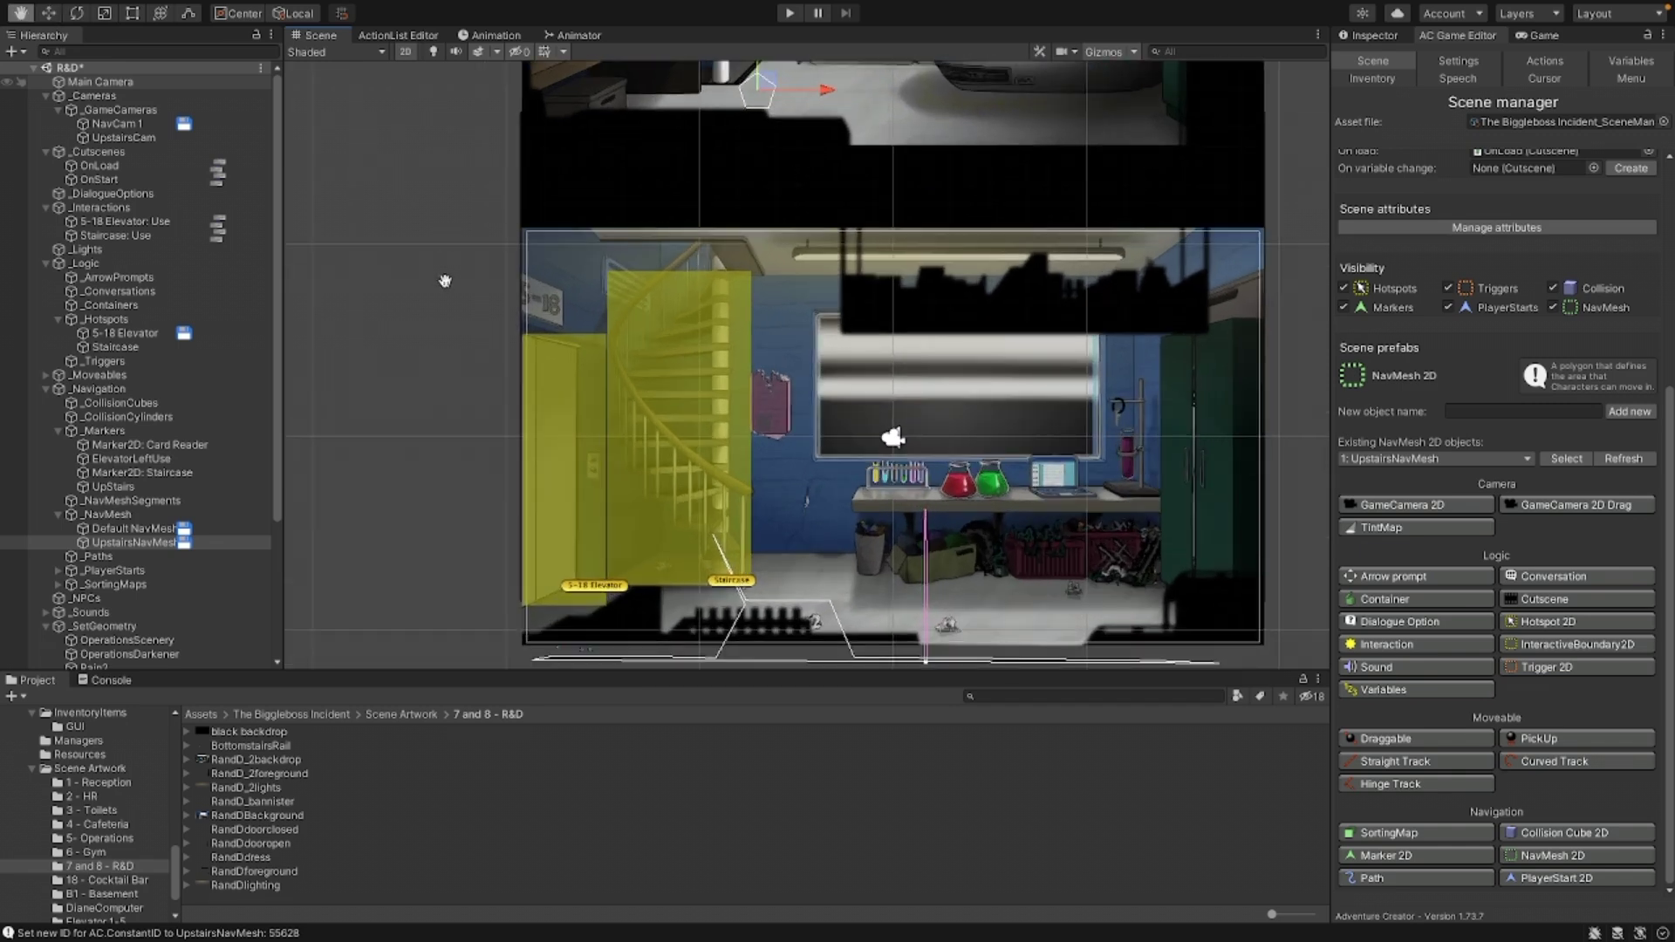
{"action": "left_click_drag", "start_coordinate": [445, 280], "coordinate": [430, 618]}
{"action": "key", "text": "w"}
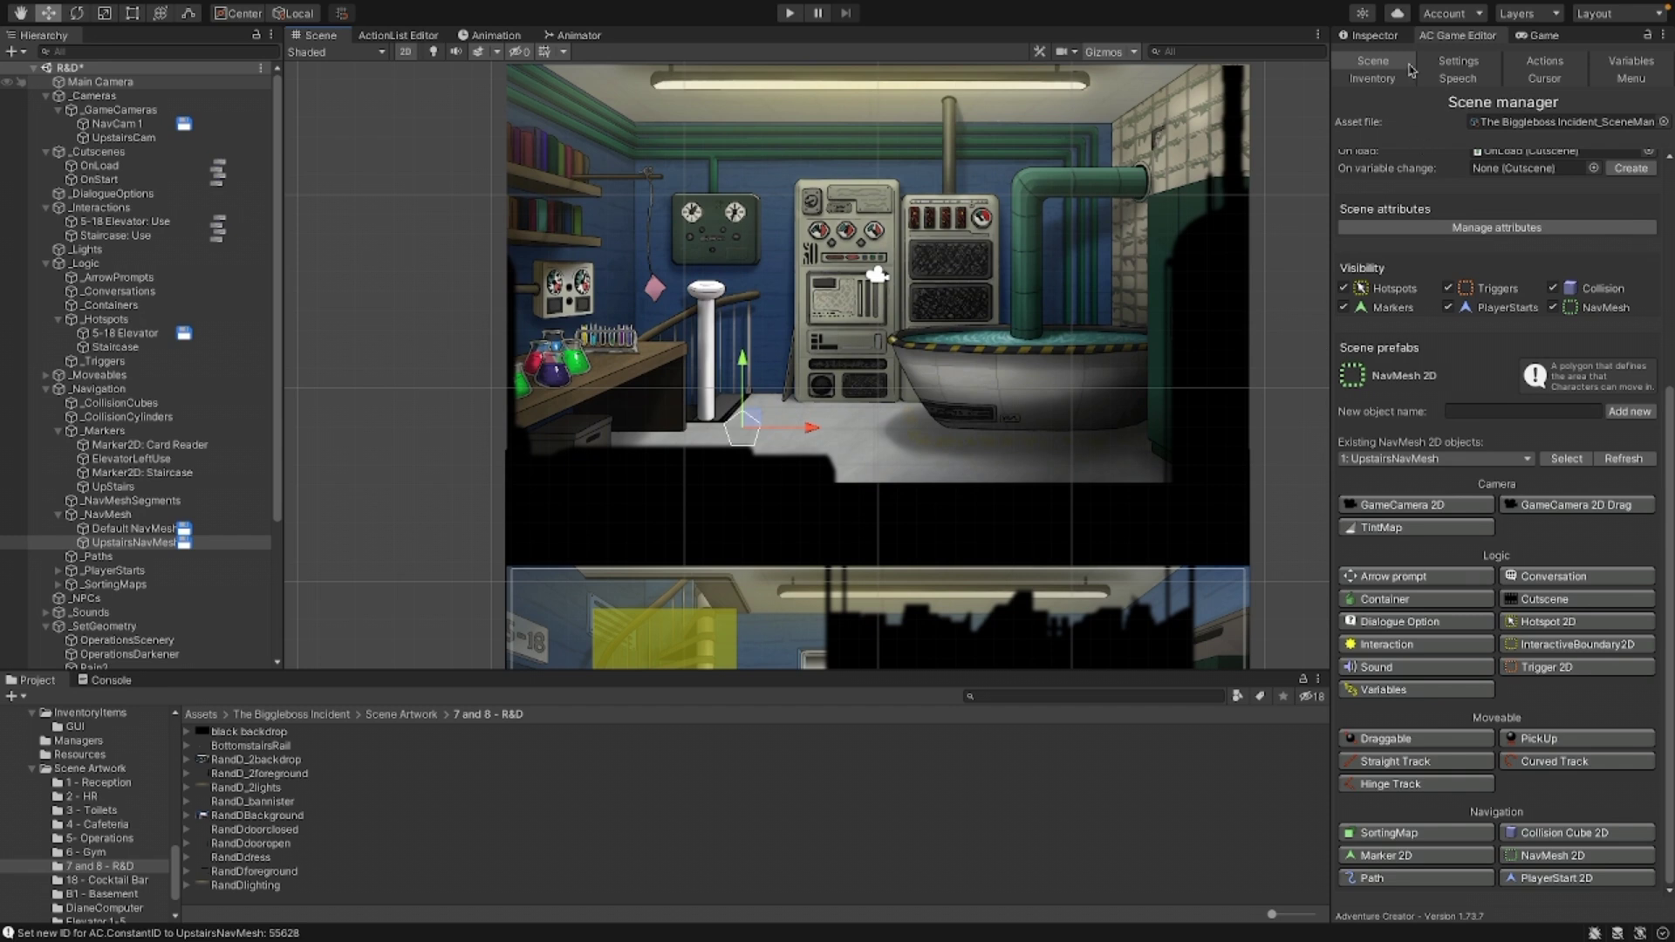
Step: Stretch the UpstairsNavMesh polygon across the upper room's floor, from below the desk to the far end of the bathtub
{"action": "left_click", "coordinate": [1386, 41]}
{"action": "left_click", "coordinate": [1477, 209]}
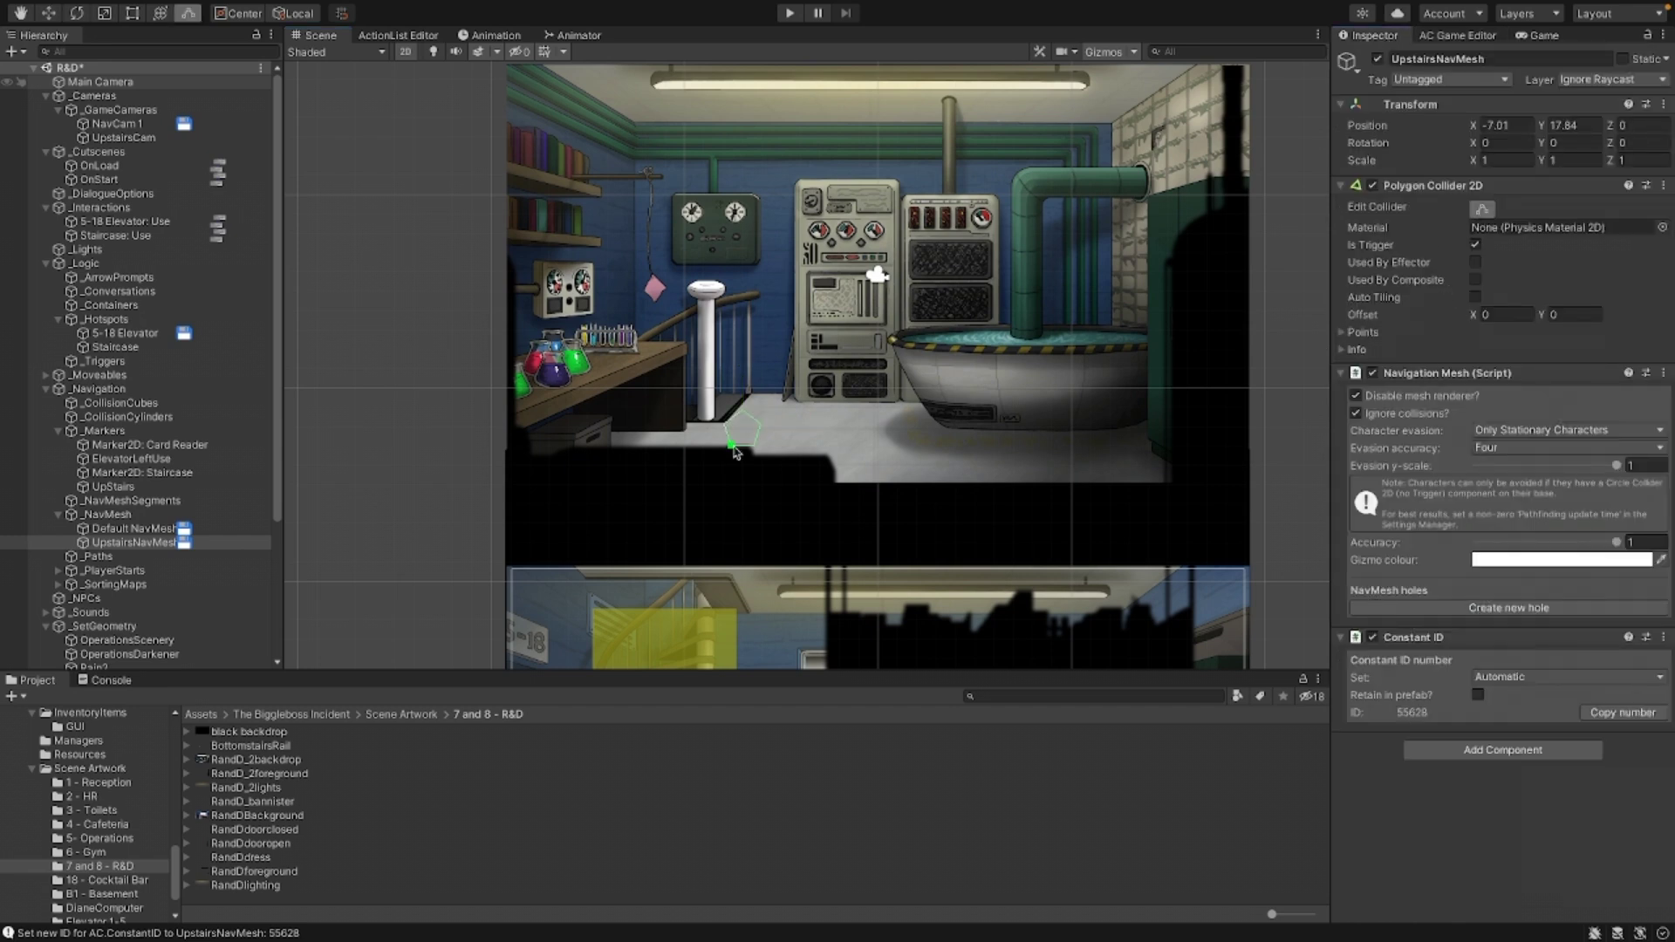
{"action": "left_click_drag", "start_coordinate": [761, 425], "coordinate": [909, 430]}
{"action": "left_click_drag", "start_coordinate": [744, 413], "coordinate": [585, 507]}
{"action": "left_click_drag", "start_coordinate": [754, 447], "coordinate": [791, 504]}
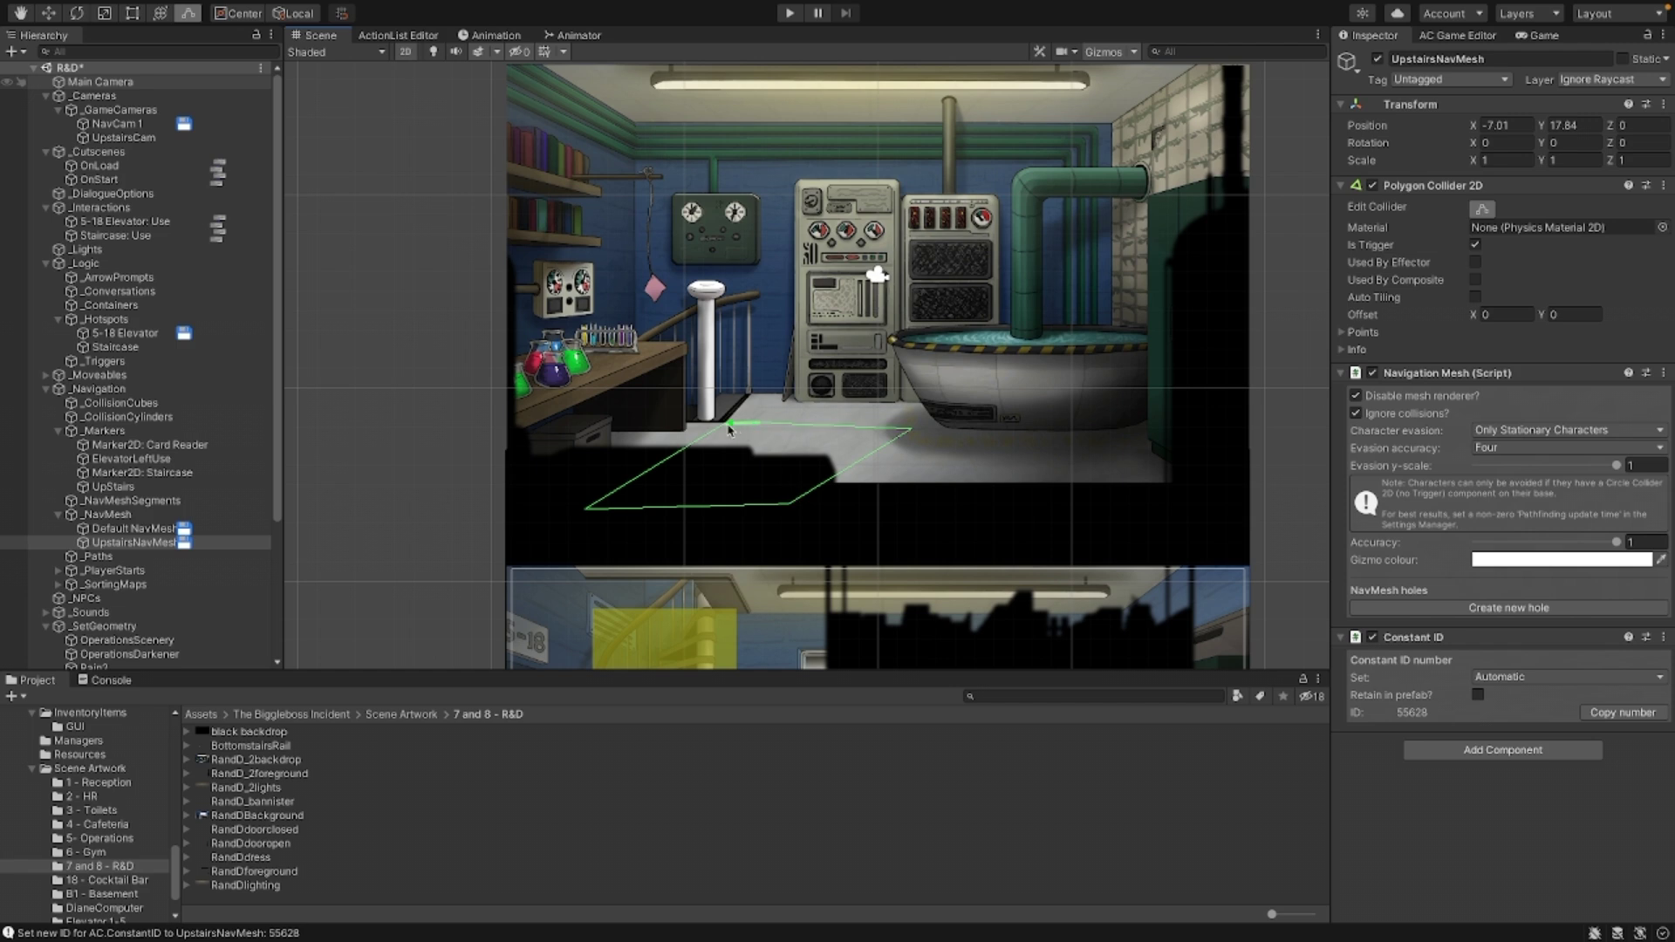
{"action": "left_click_drag", "start_coordinate": [729, 427], "coordinate": [1139, 460]}
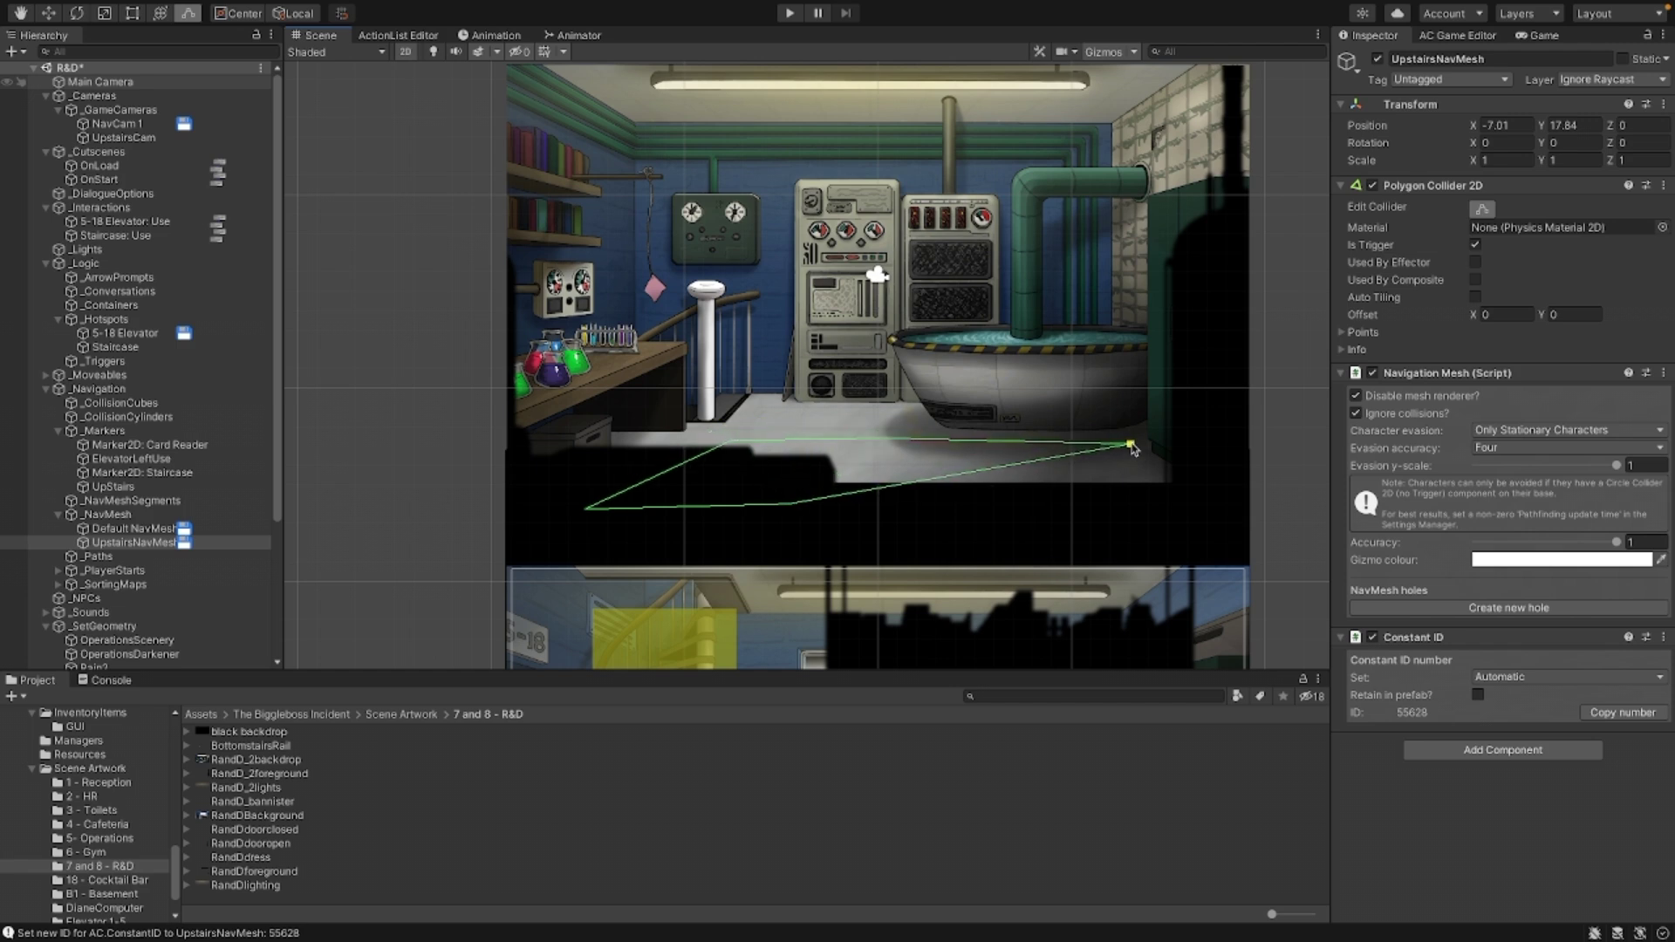
Step: Refine the UpstairsNavMesh outline to follow the floor in front of the bathtub and widen its far end along the foreground
{"action": "left_click_drag", "start_coordinate": [891, 448], "coordinate": [748, 435]}
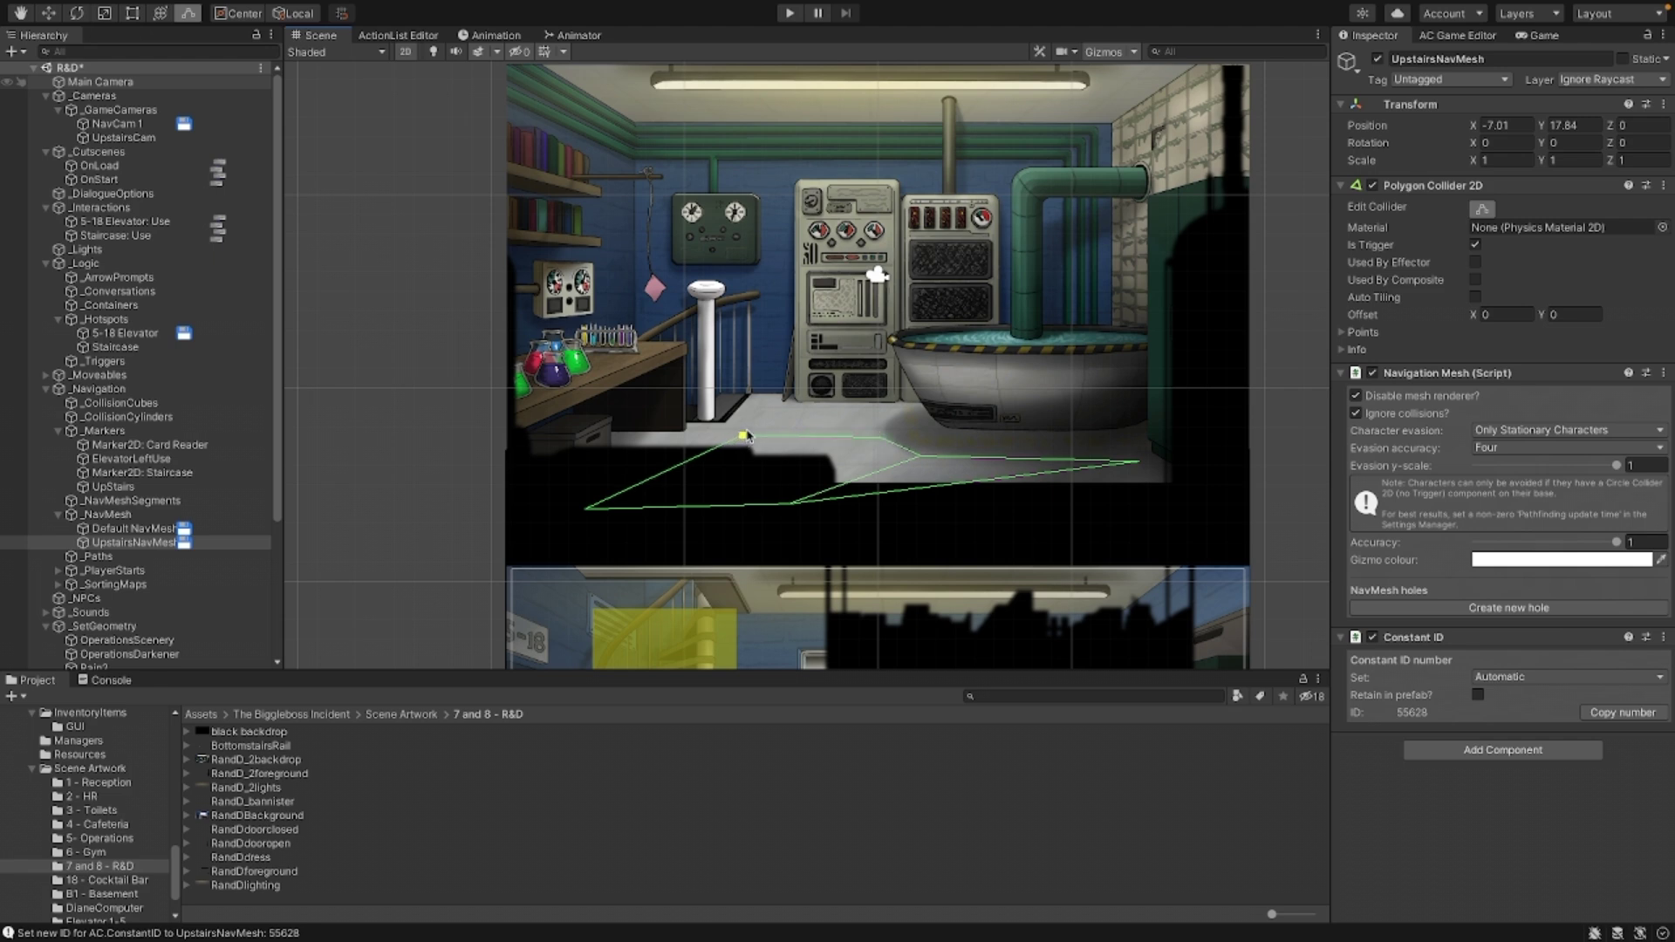
{"action": "left_click_drag", "start_coordinate": [1137, 461], "coordinate": [1134, 486]}
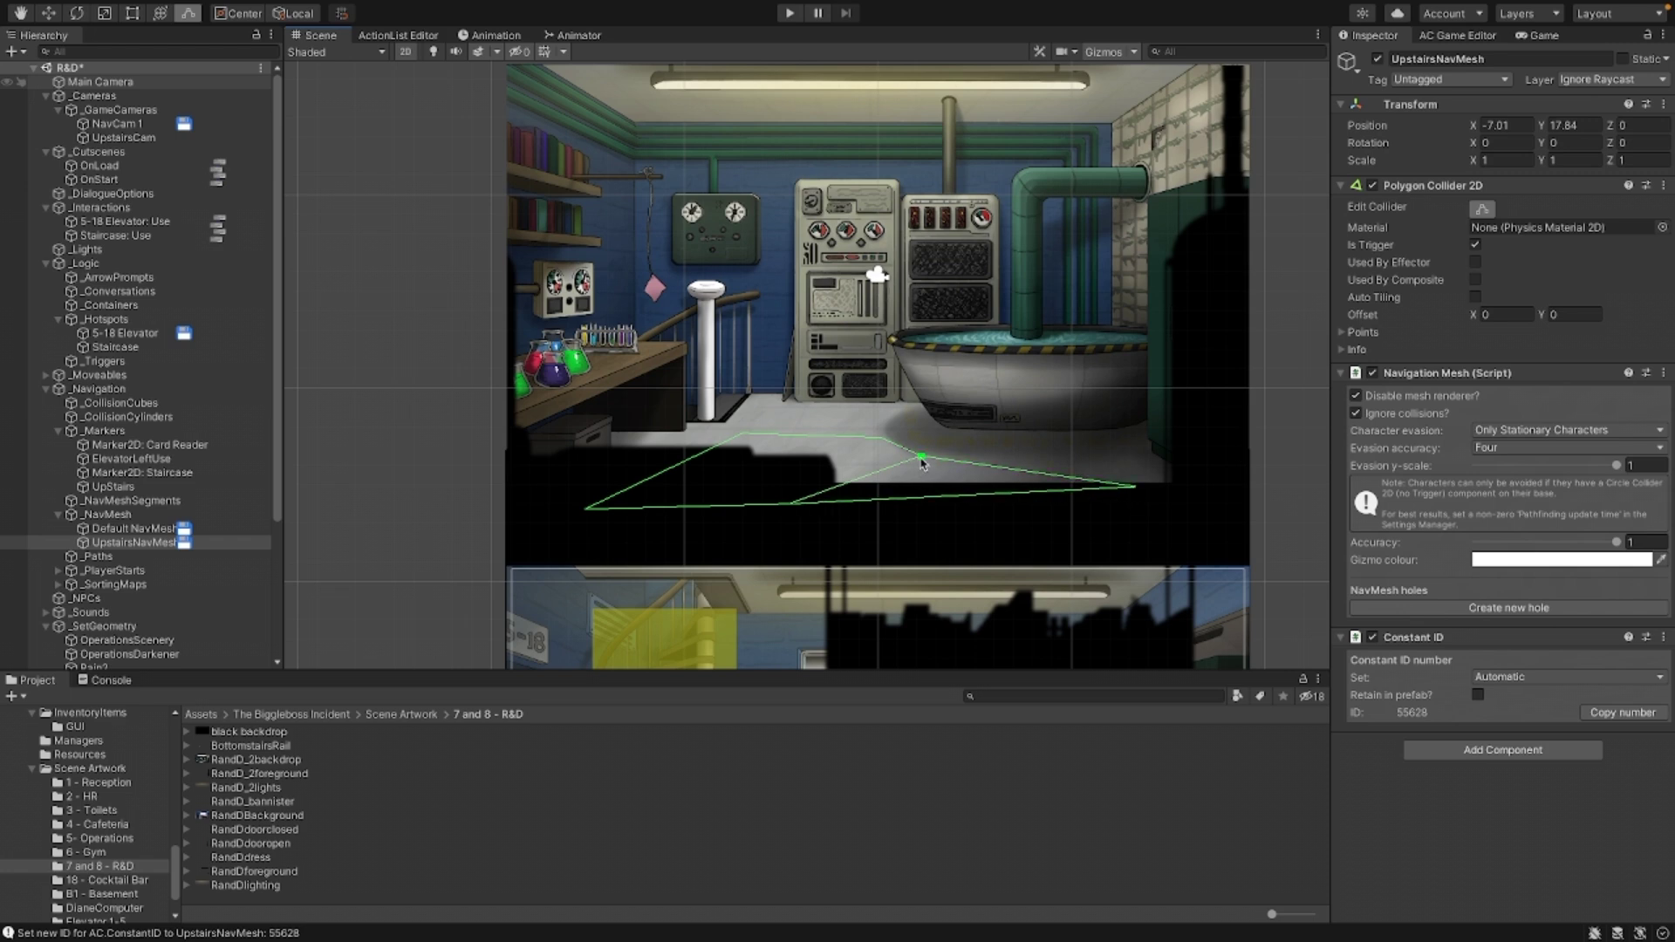
{"action": "left_click_drag", "start_coordinate": [919, 456], "coordinate": [923, 465]}
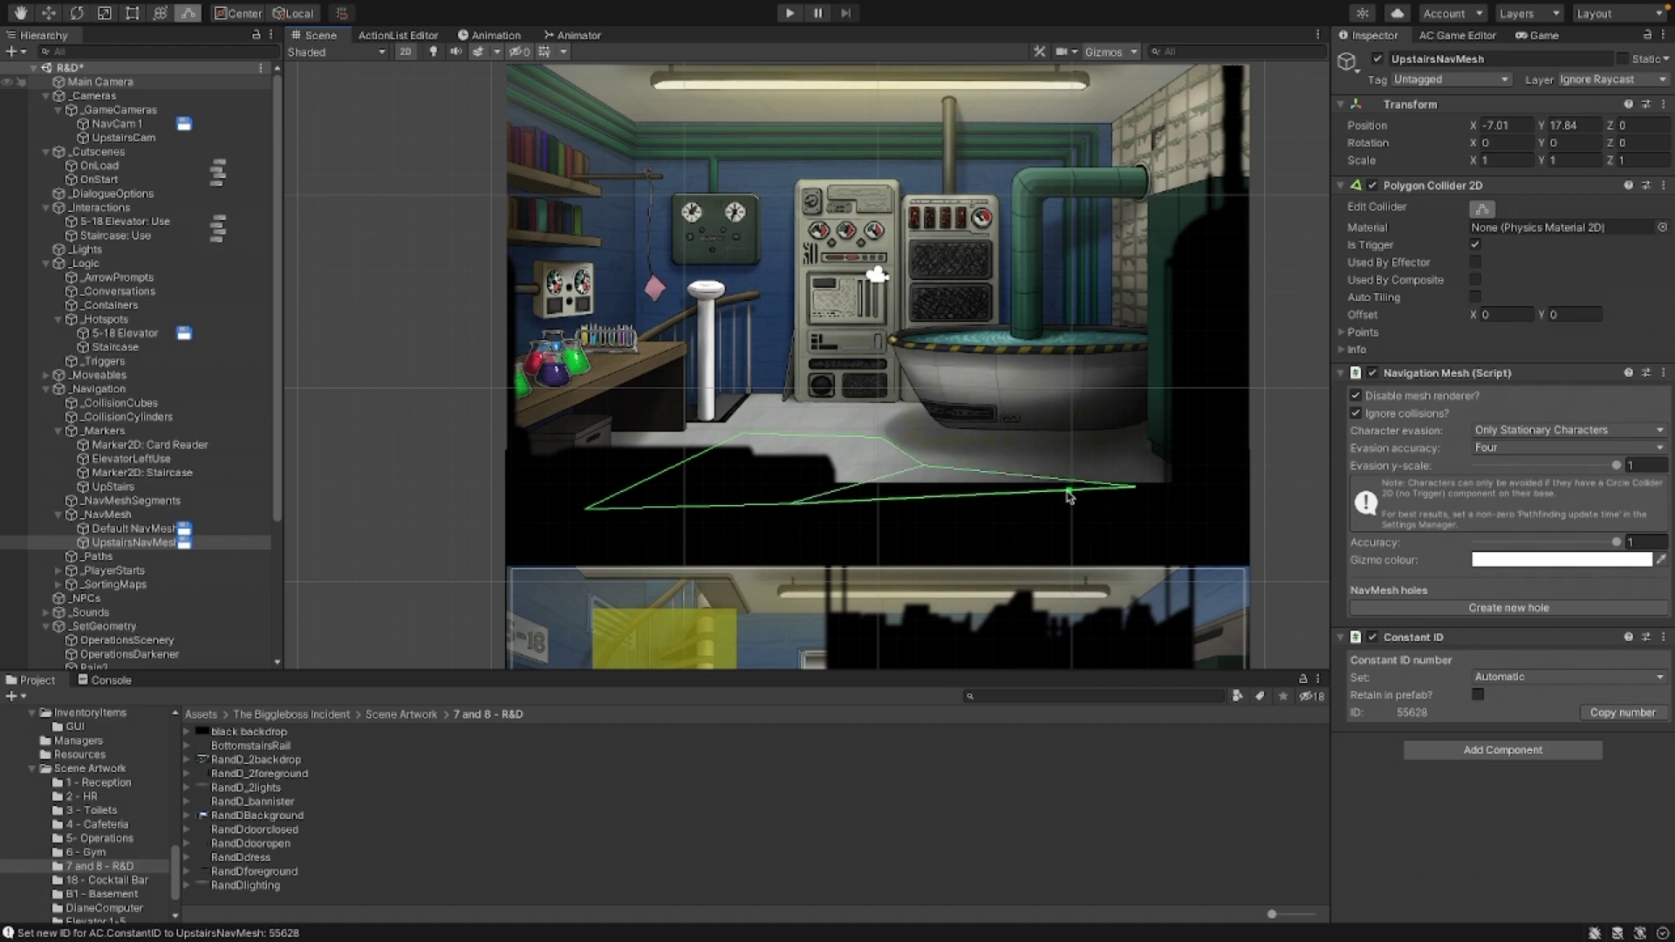
{"action": "left_click_drag", "start_coordinate": [1120, 489], "coordinate": [1121, 513]}
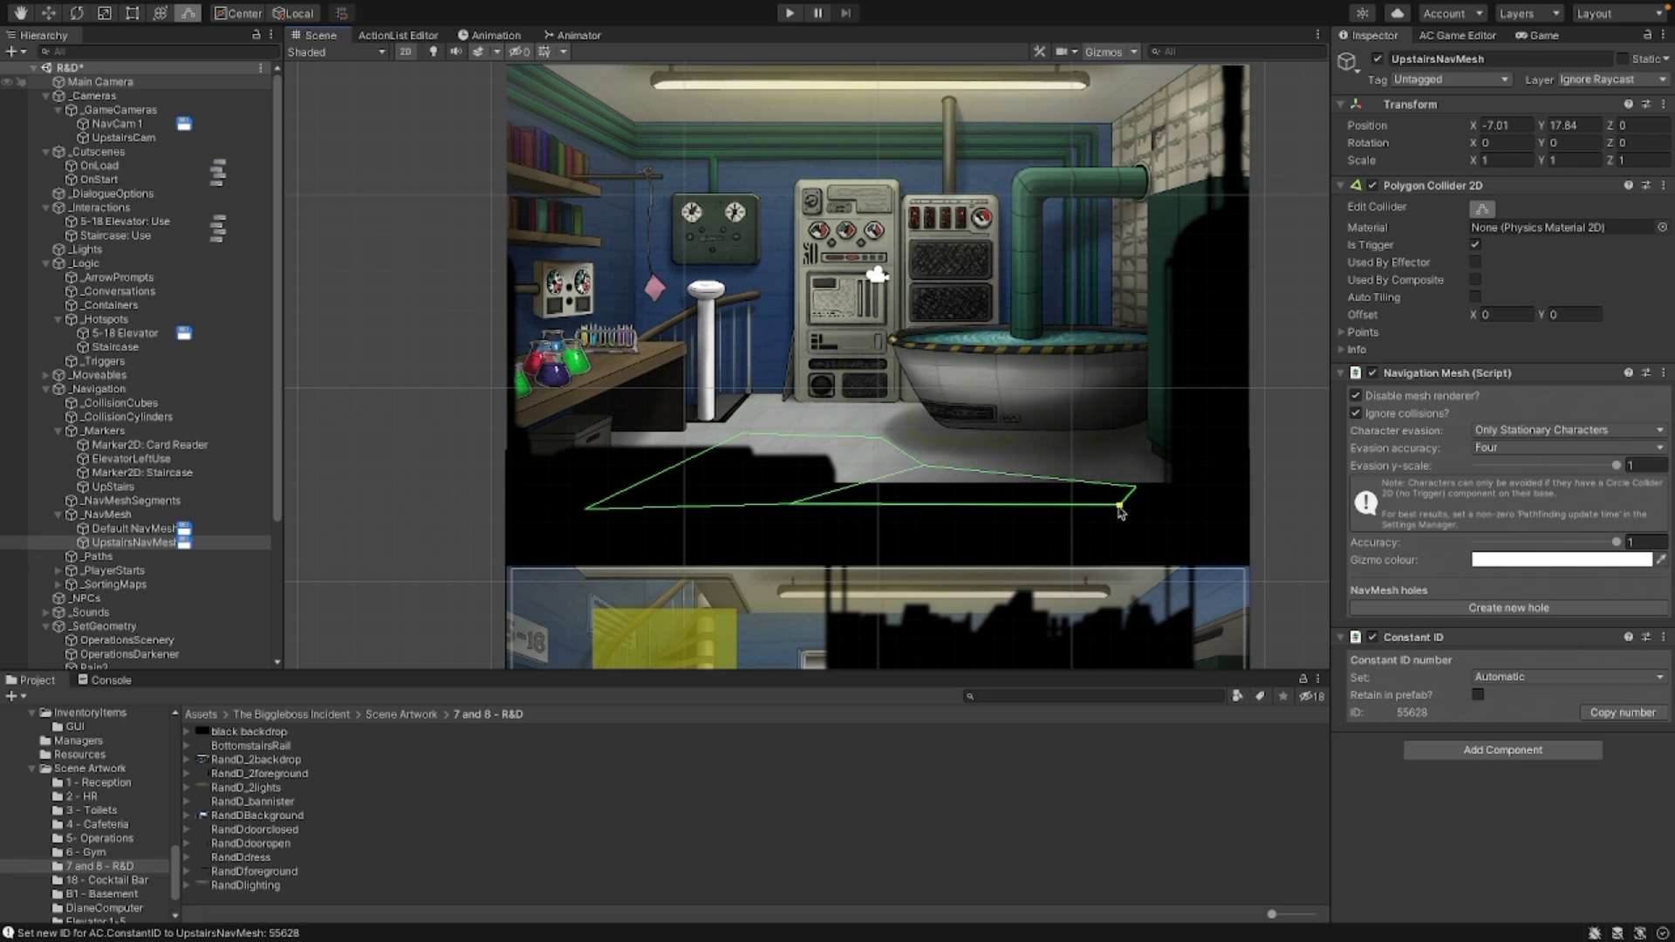
{"action": "left_click", "coordinate": [133, 530]}
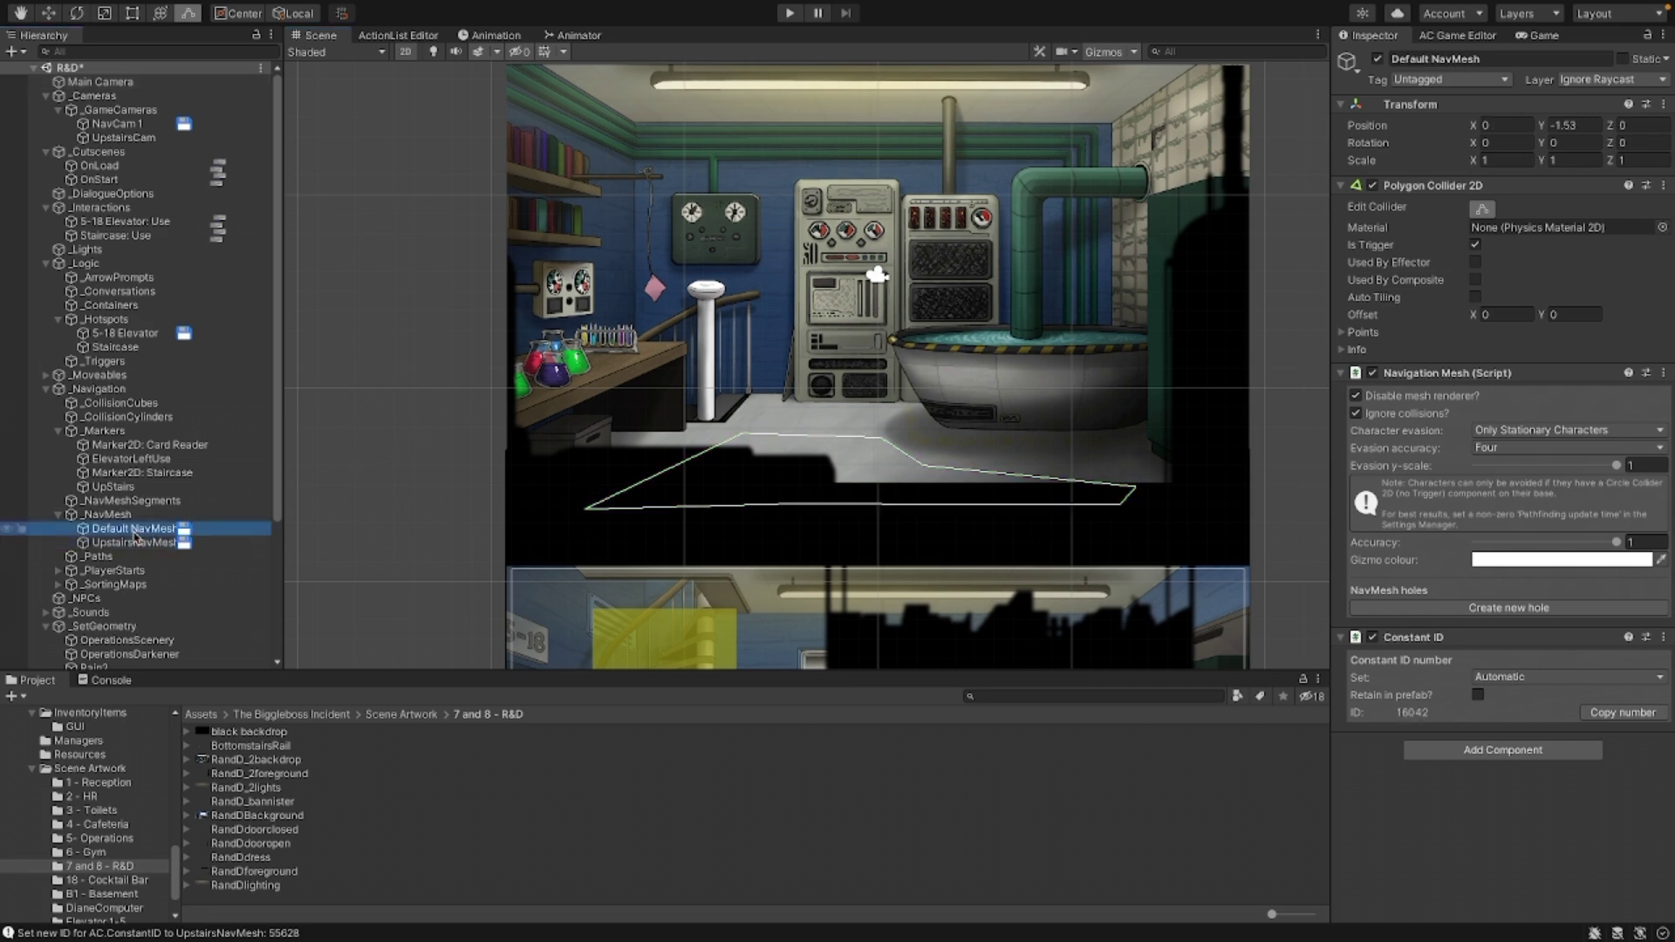
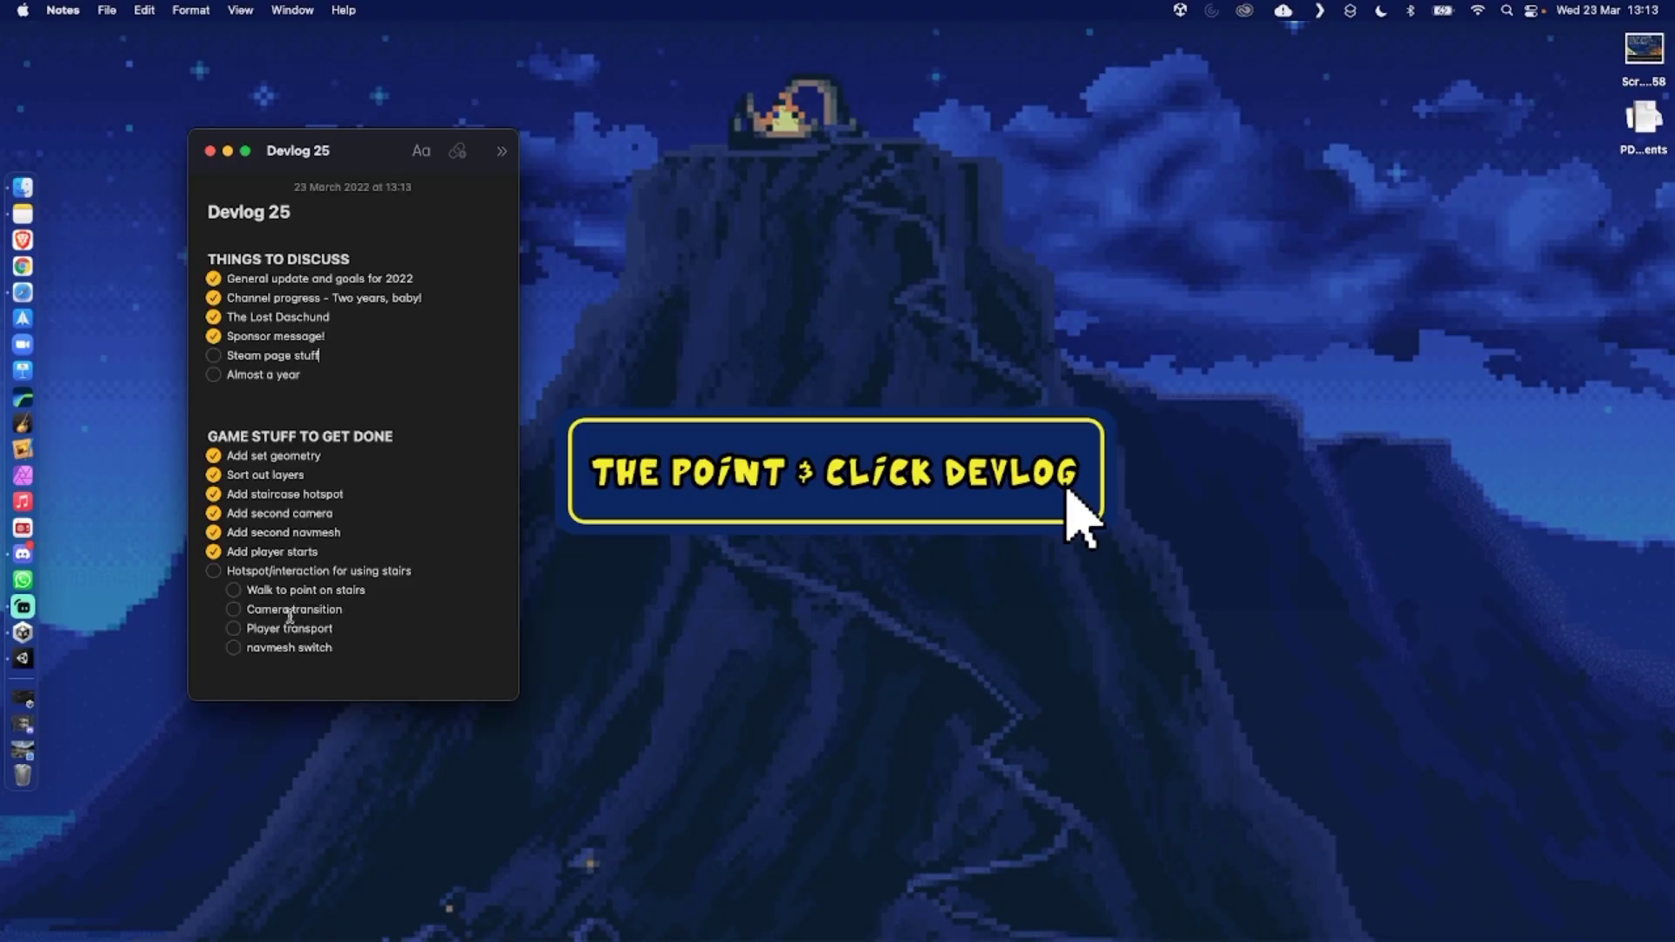
{"action": "left_click_drag", "start_coordinate": [225, 570], "coordinate": [347, 646]}
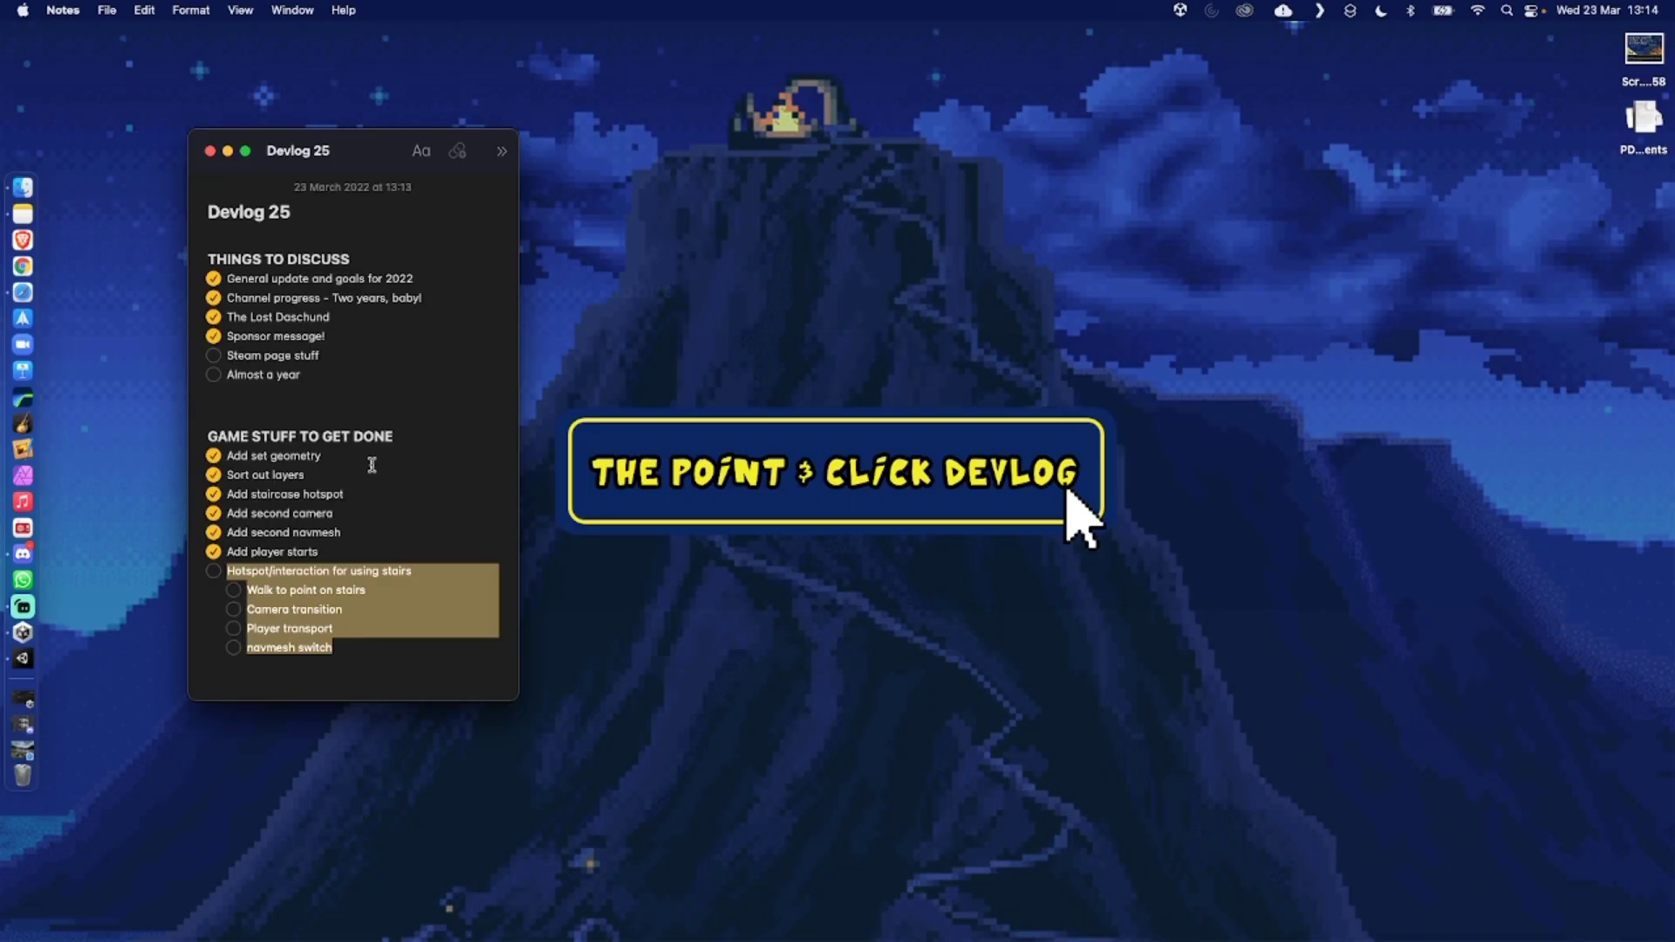
{"action": "left_click", "coordinate": [360, 375]}
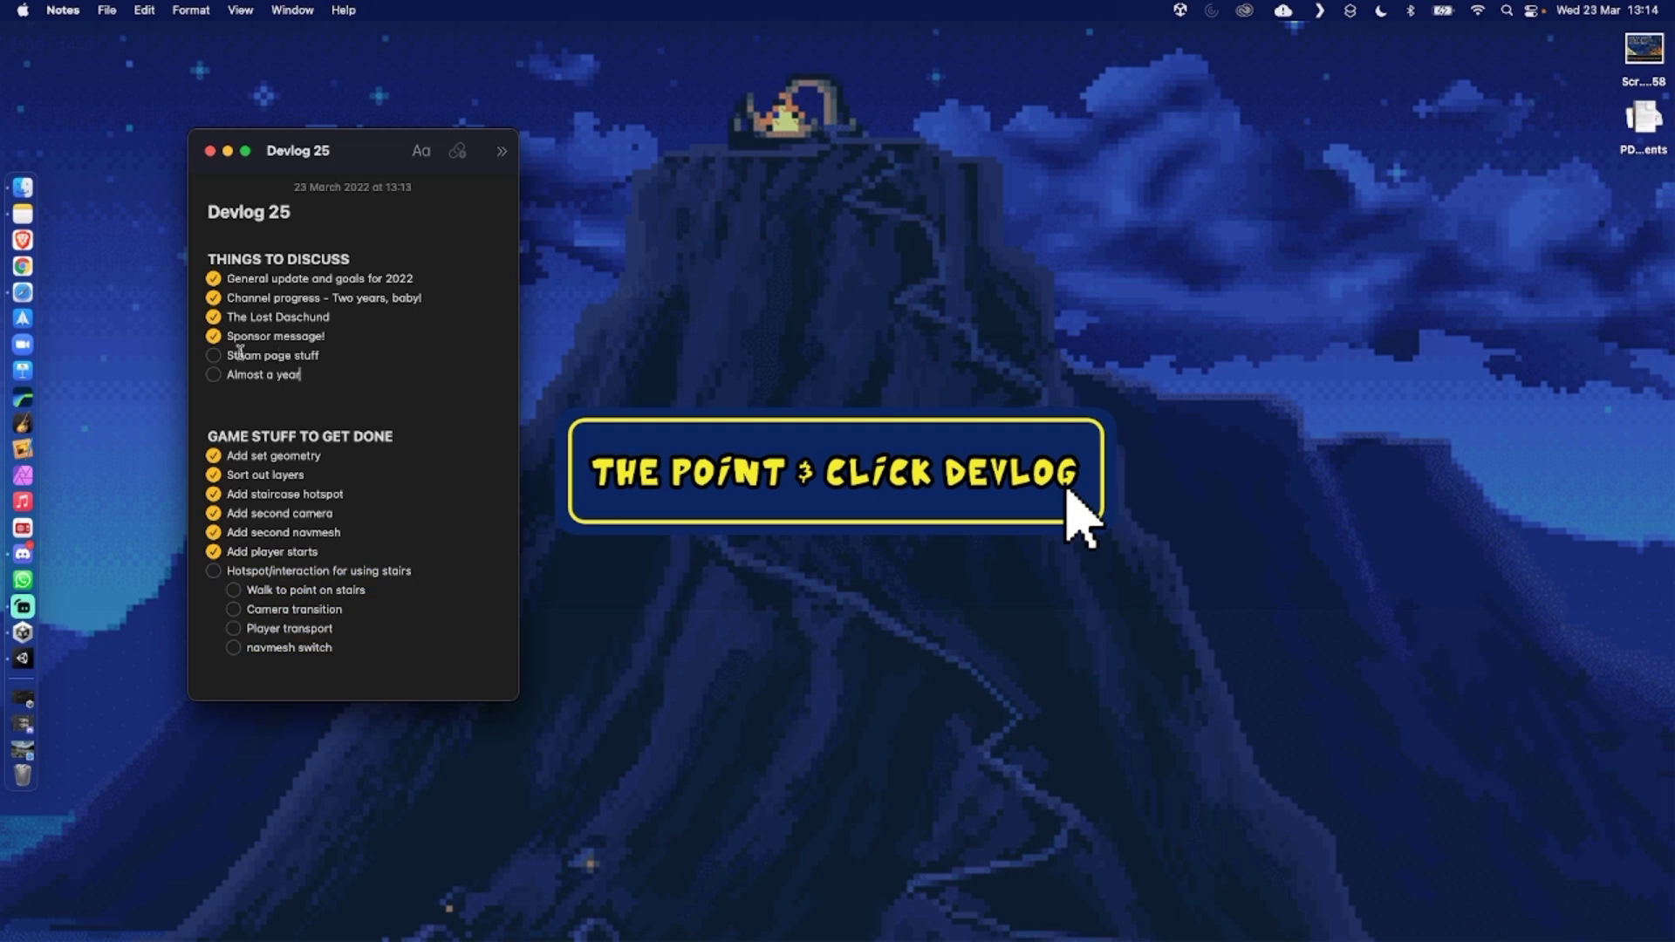
{"action": "left_click_drag", "start_coordinate": [307, 359], "coordinate": [320, 359]}
{"action": "left_click", "coordinate": [320, 375]}
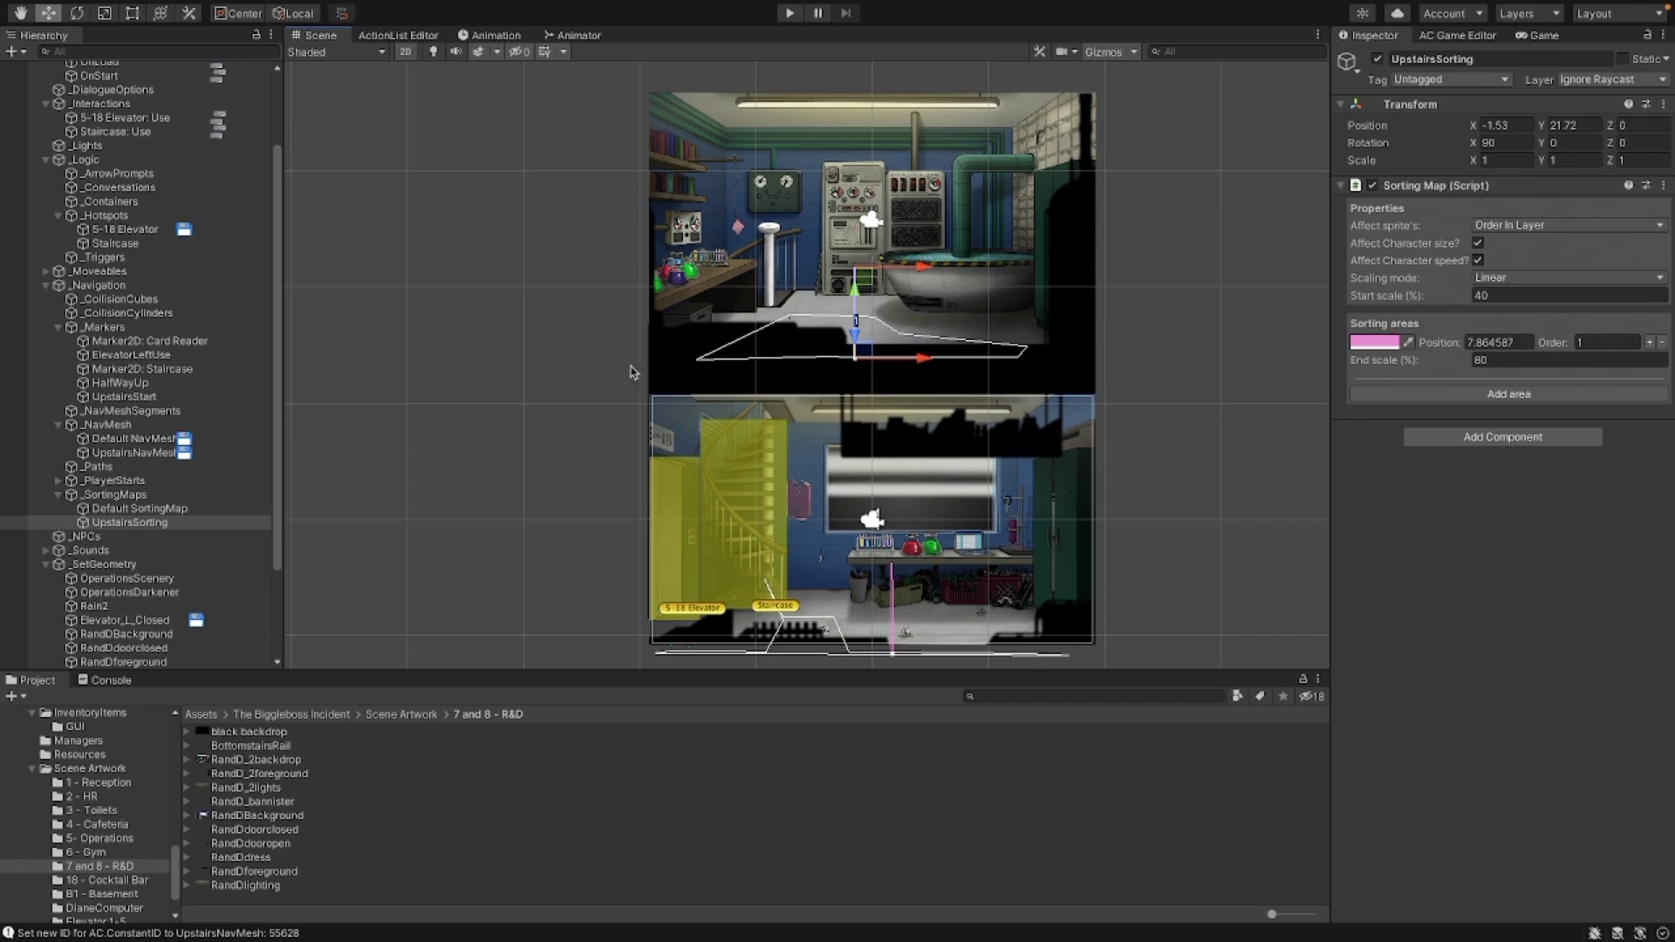
Step: Open the Staircase: Use interaction in the ActionList Editor
{"action": "middle_click_drag", "start_coordinate": [590, 527], "coordinate": [543, 428]}
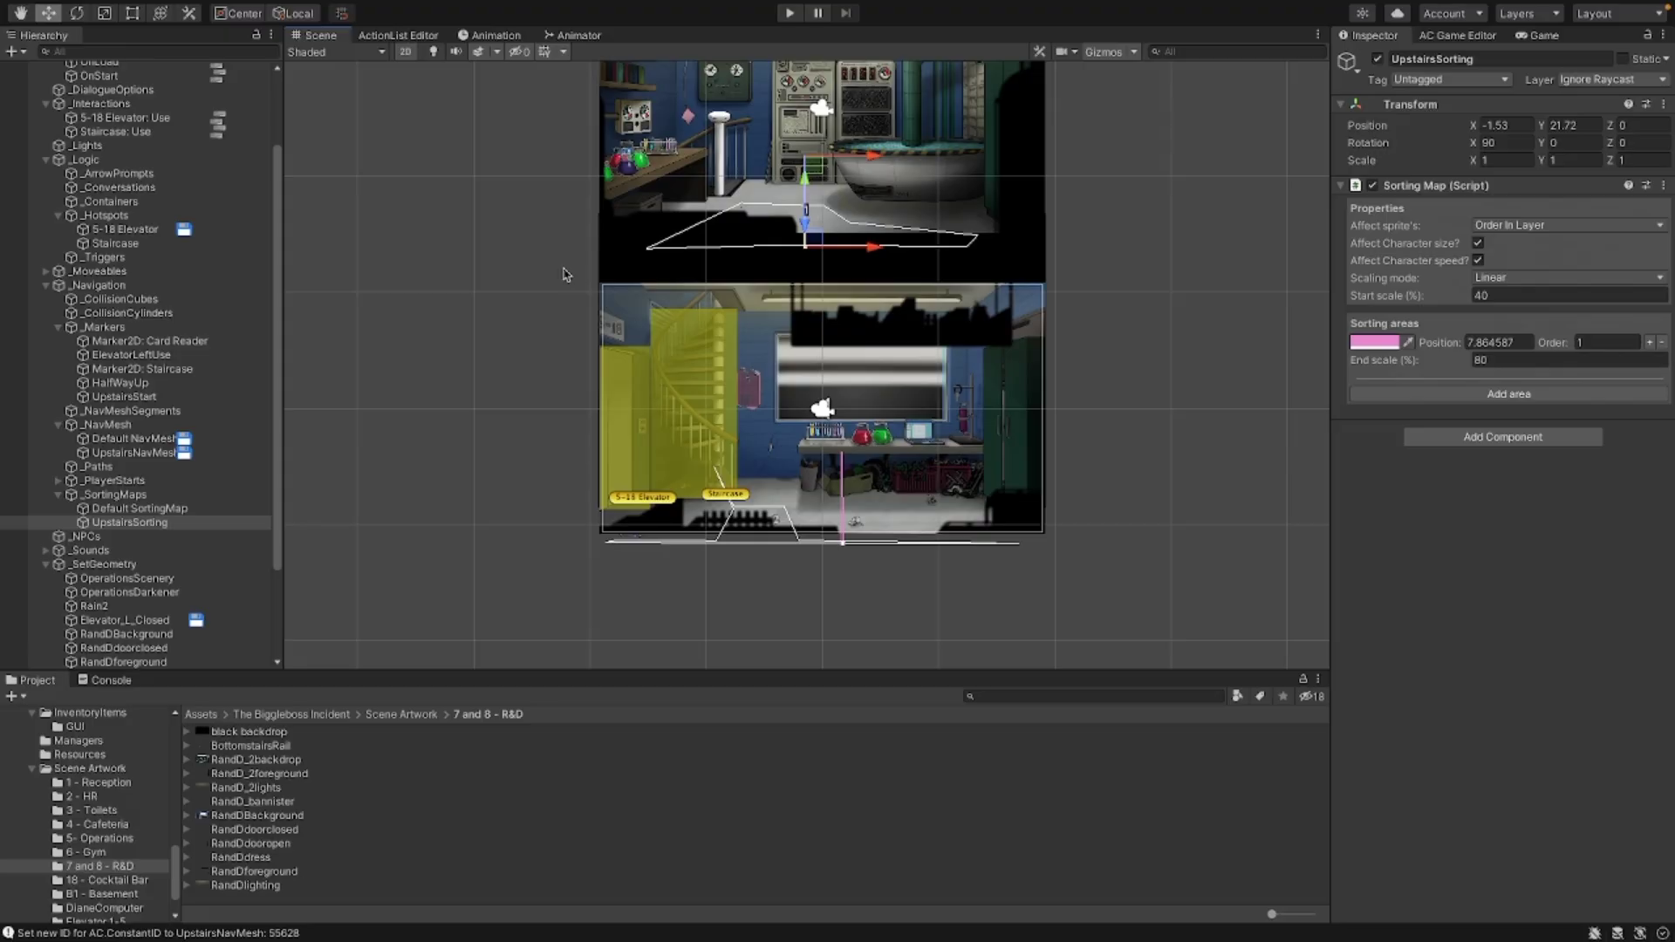
{"action": "middle_click_drag", "start_coordinate": [541, 280], "coordinate": [541, 363]}
{"action": "left_click", "coordinate": [665, 448]}
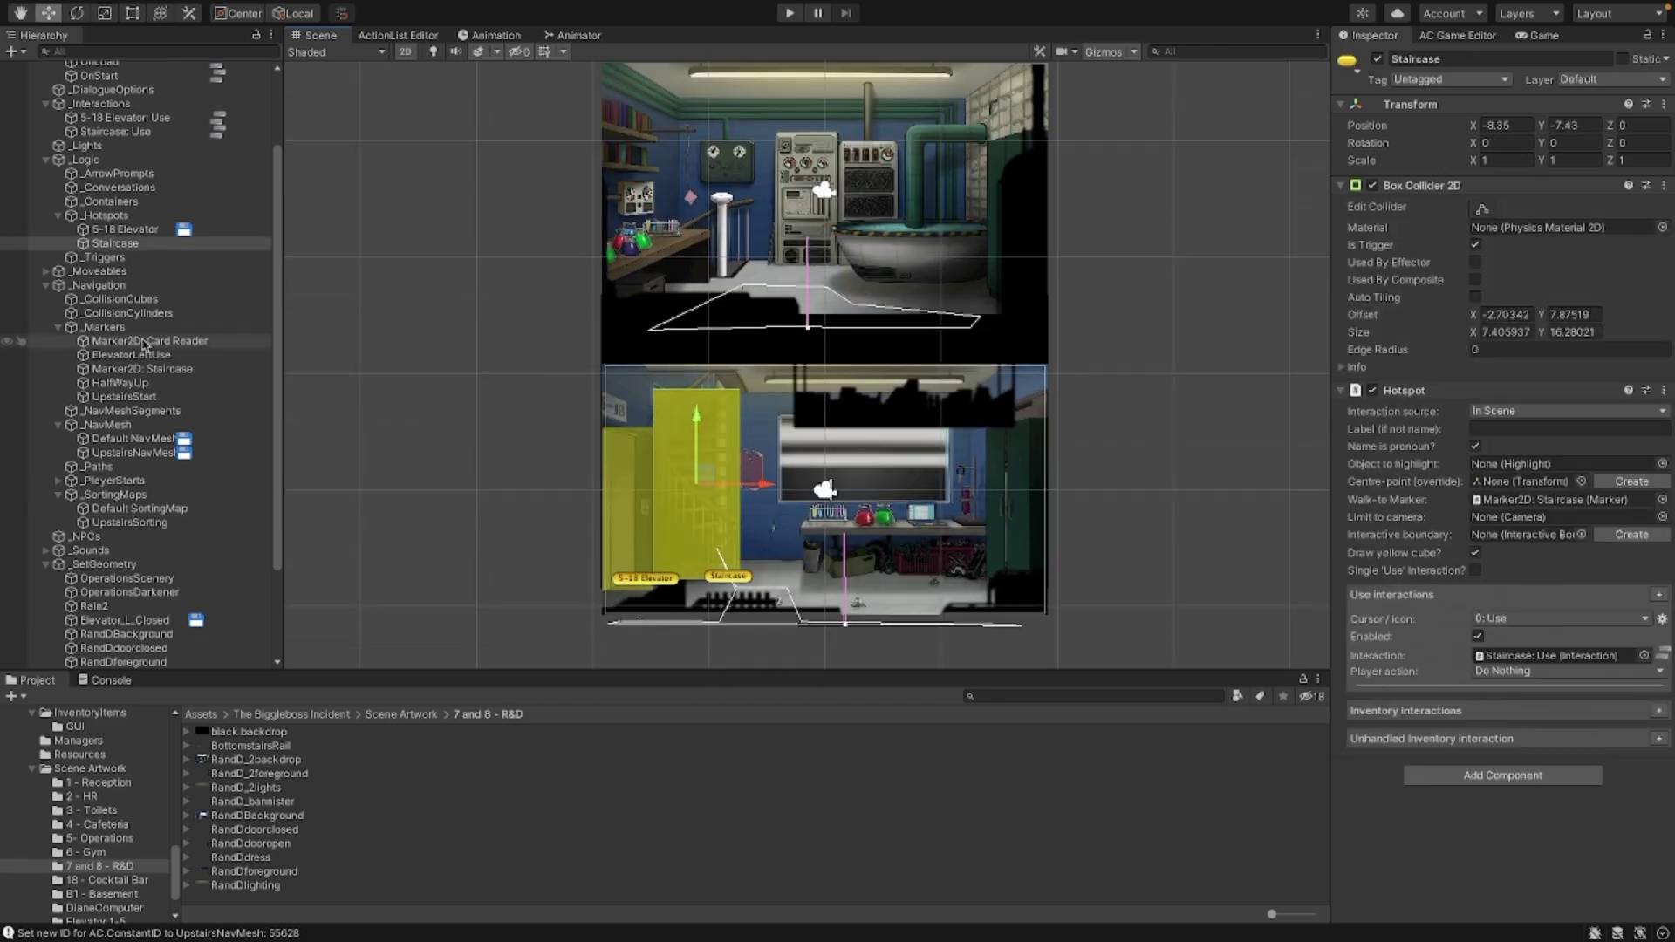
{"action": "scroll", "coordinate": [127, 507], "scroll_direction": "down", "scroll_amount": 2}
{"action": "scroll", "coordinate": [127, 507], "scroll_direction": "down", "scroll_amount": 1}
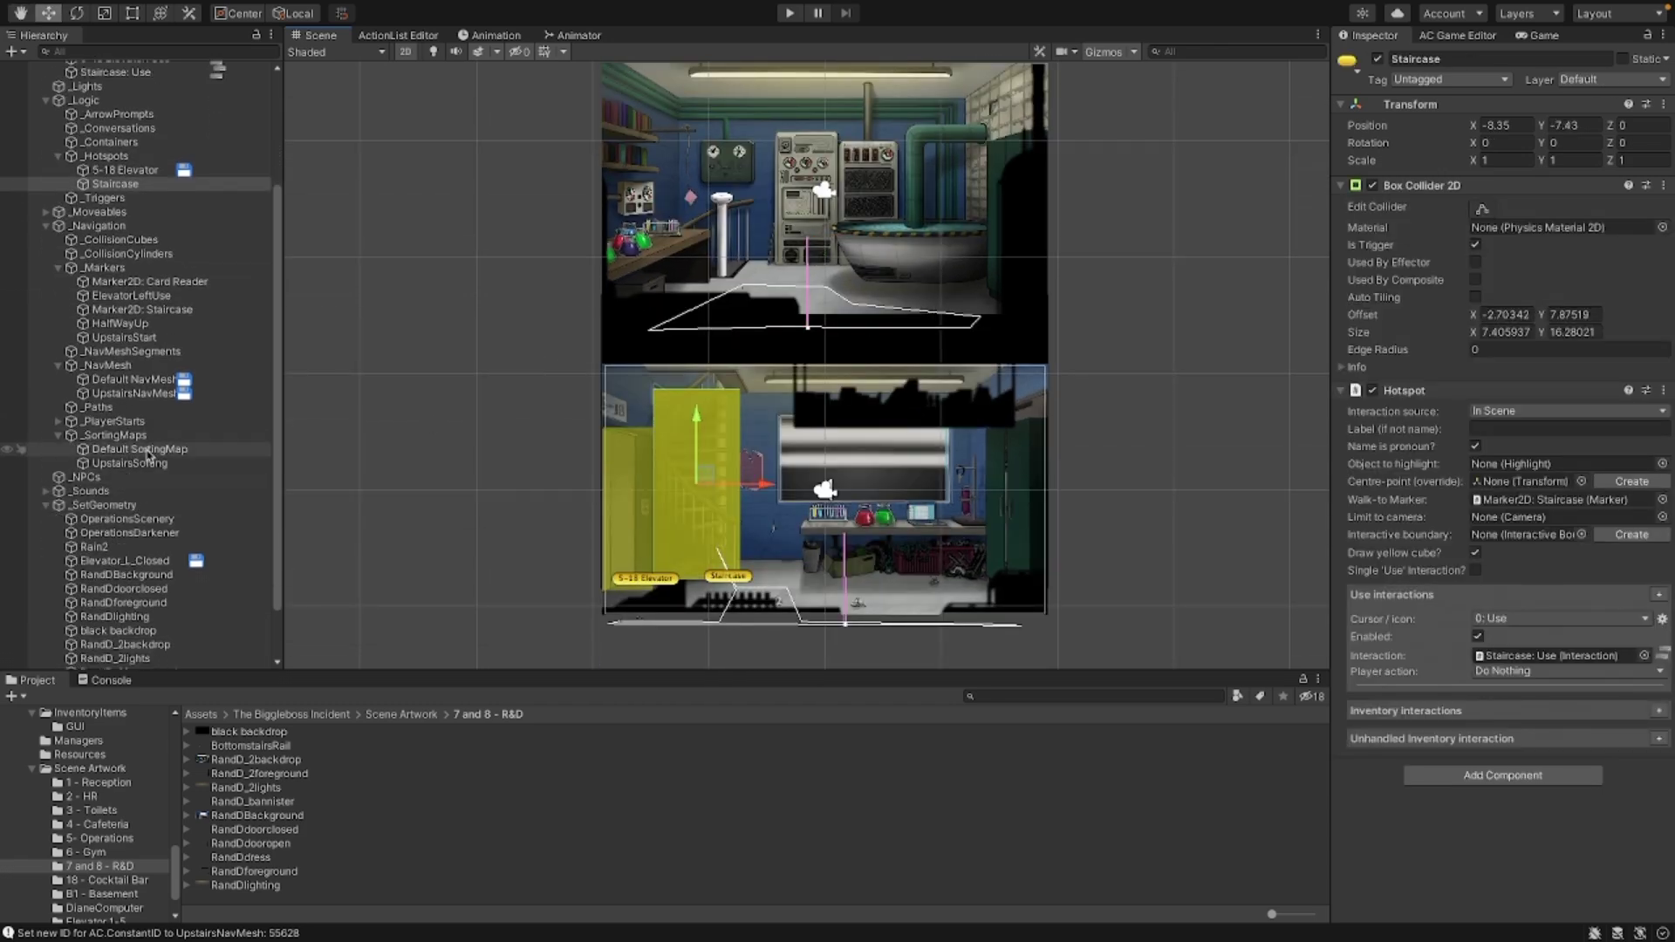
{"action": "scroll", "coordinate": [127, 257], "scroll_direction": "up", "scroll_amount": 7}
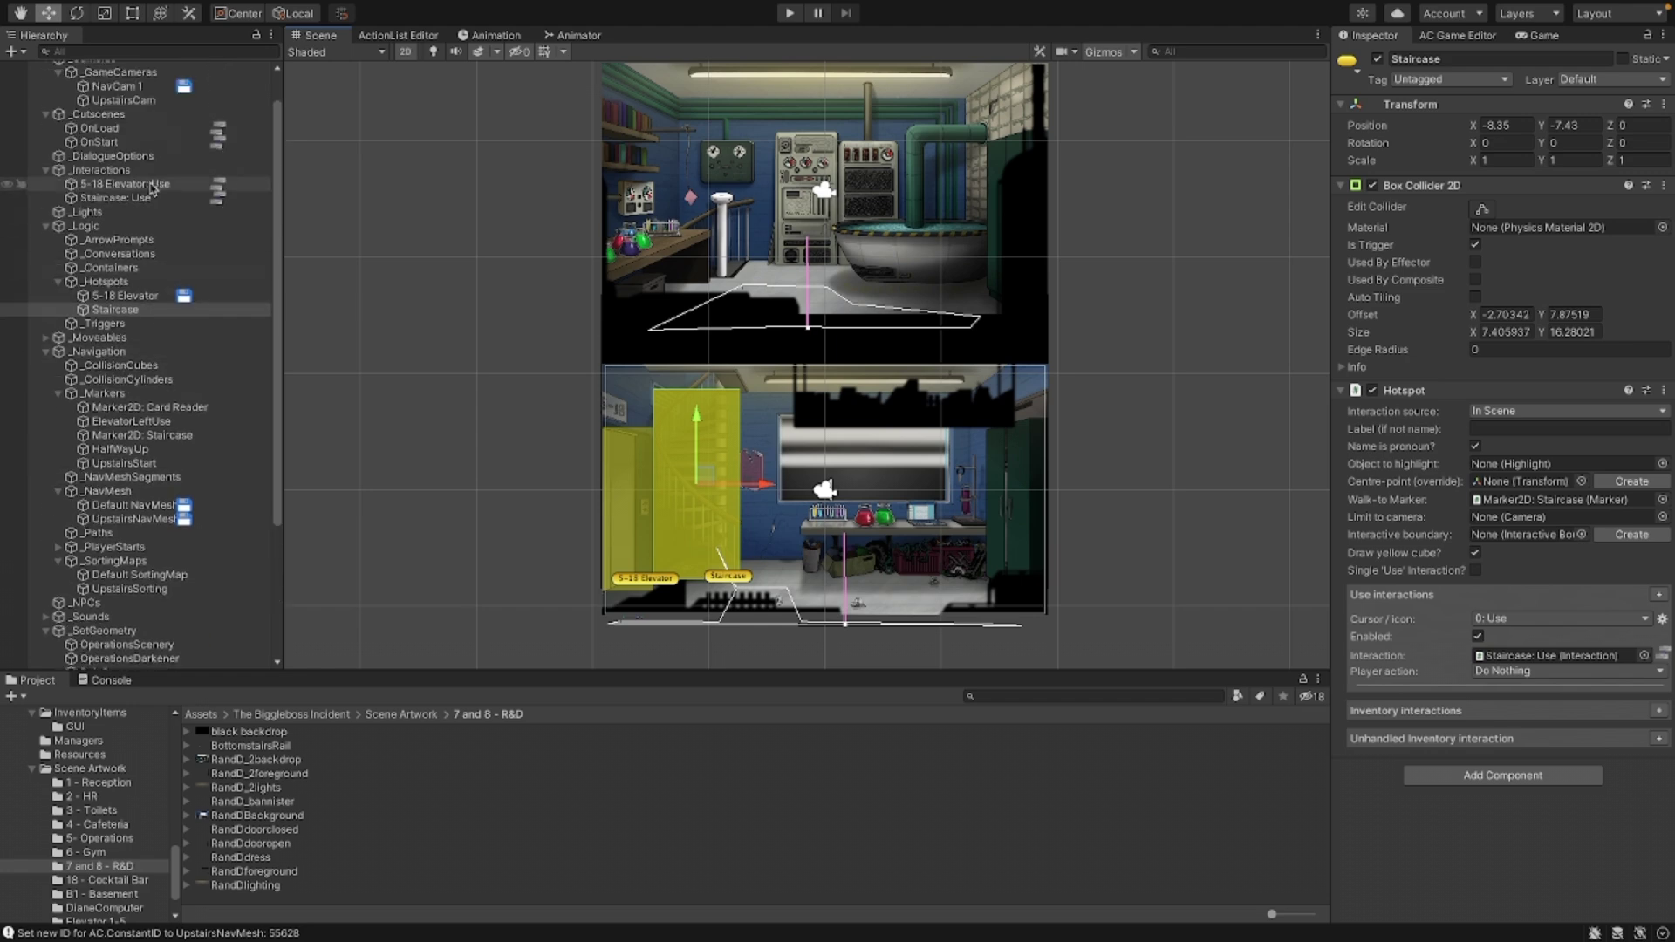
{"action": "scroll", "coordinate": [133, 188], "scroll_direction": "up", "scroll_amount": 2}
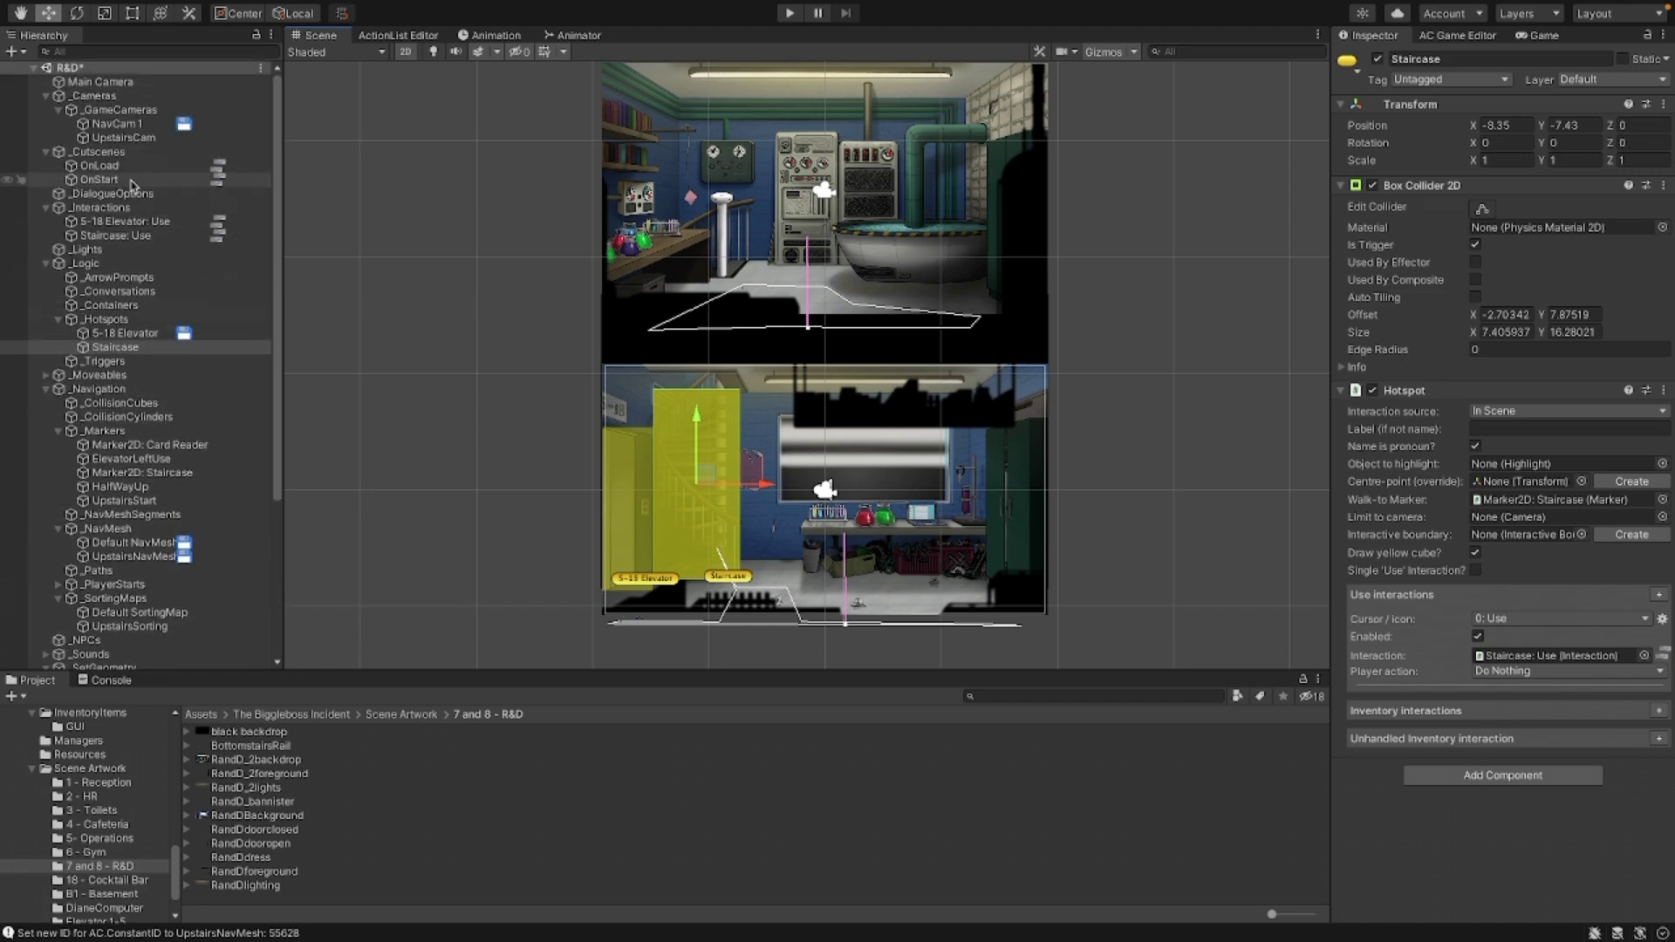
{"action": "left_click", "coordinate": [131, 236]}
{"action": "left_click", "coordinate": [376, 34]}
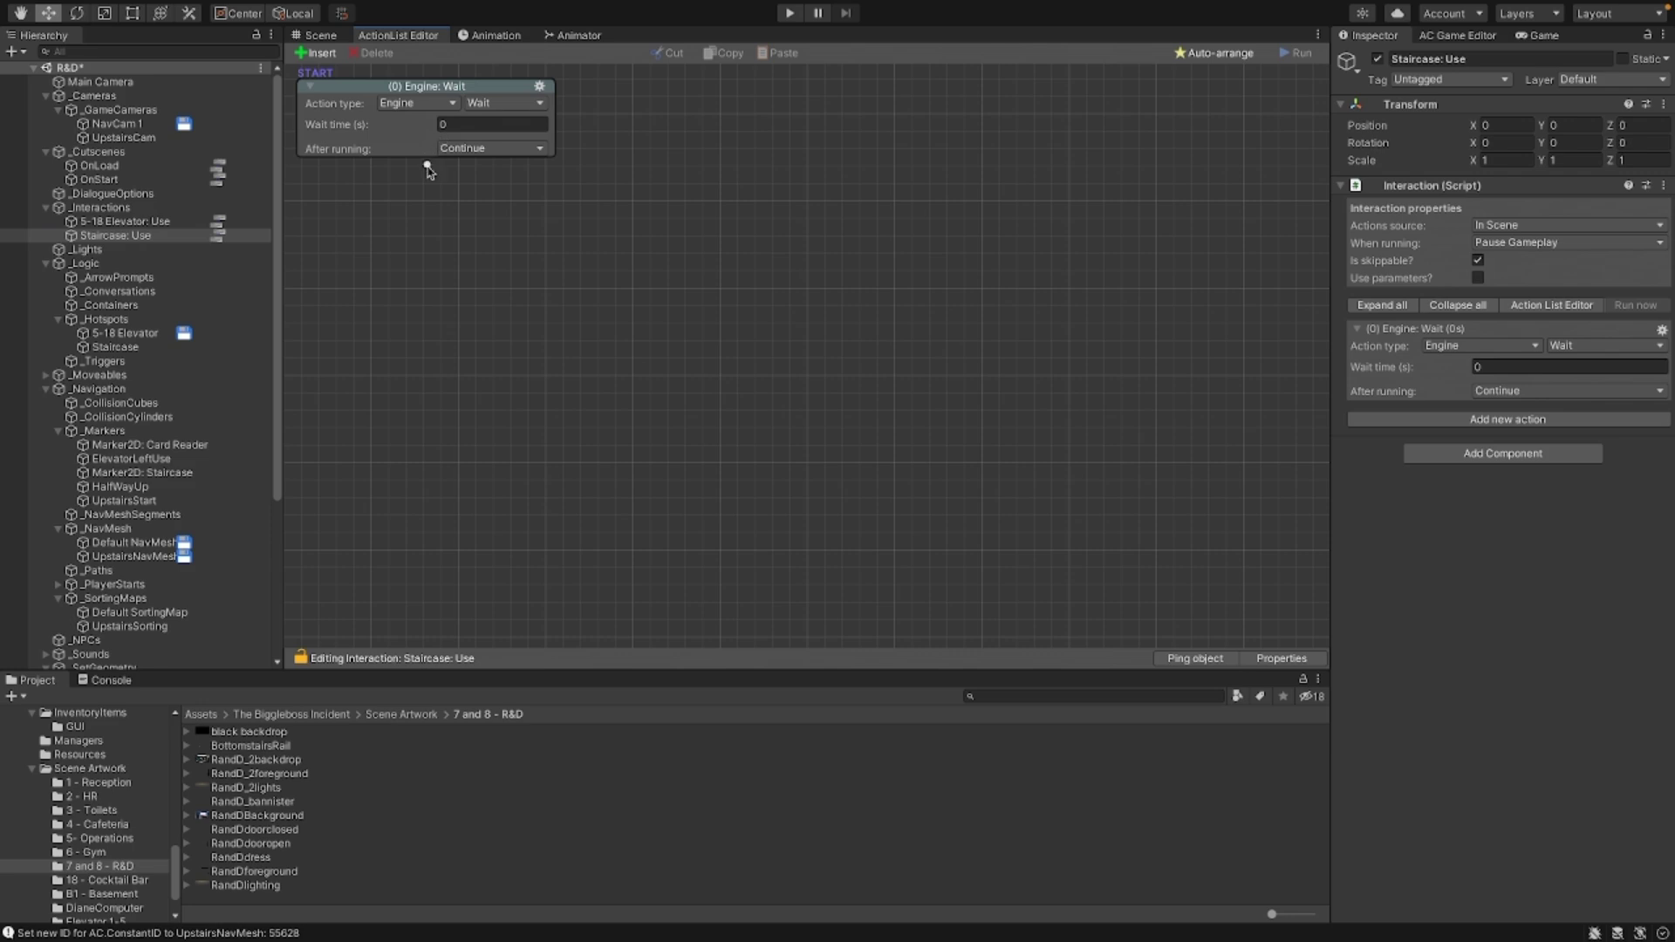
Step: Set the Staircase hotspot's player action to Walk To Marker
{"action": "left_click", "coordinate": [417, 103]}
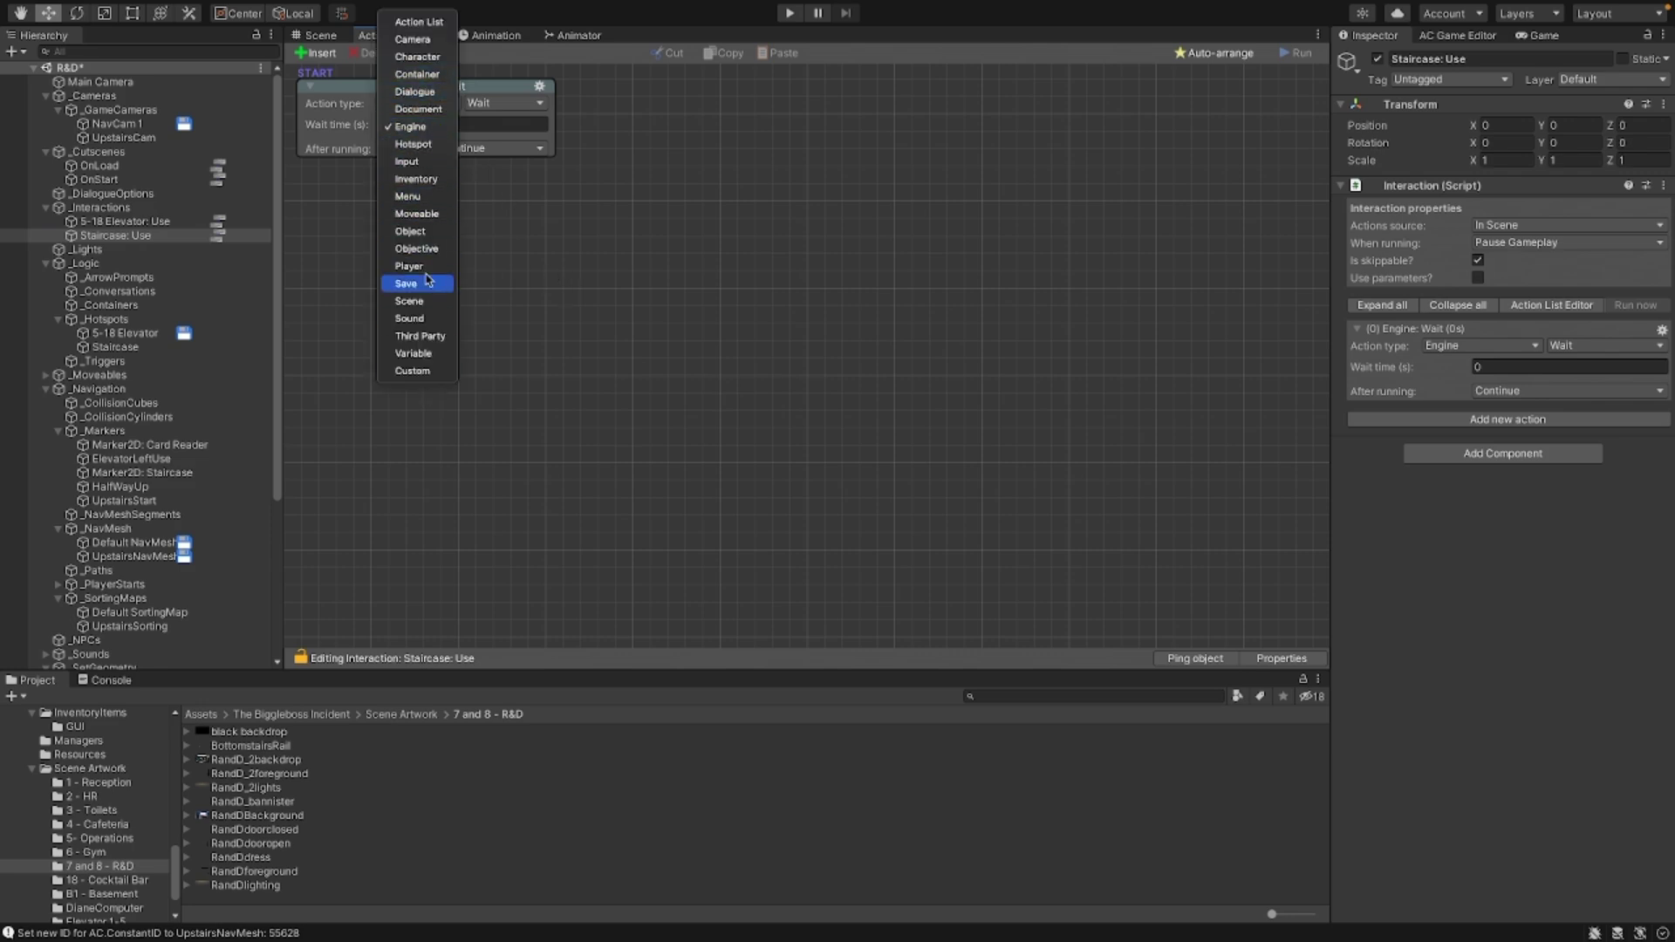
{"action": "left_click", "coordinate": [135, 350]}
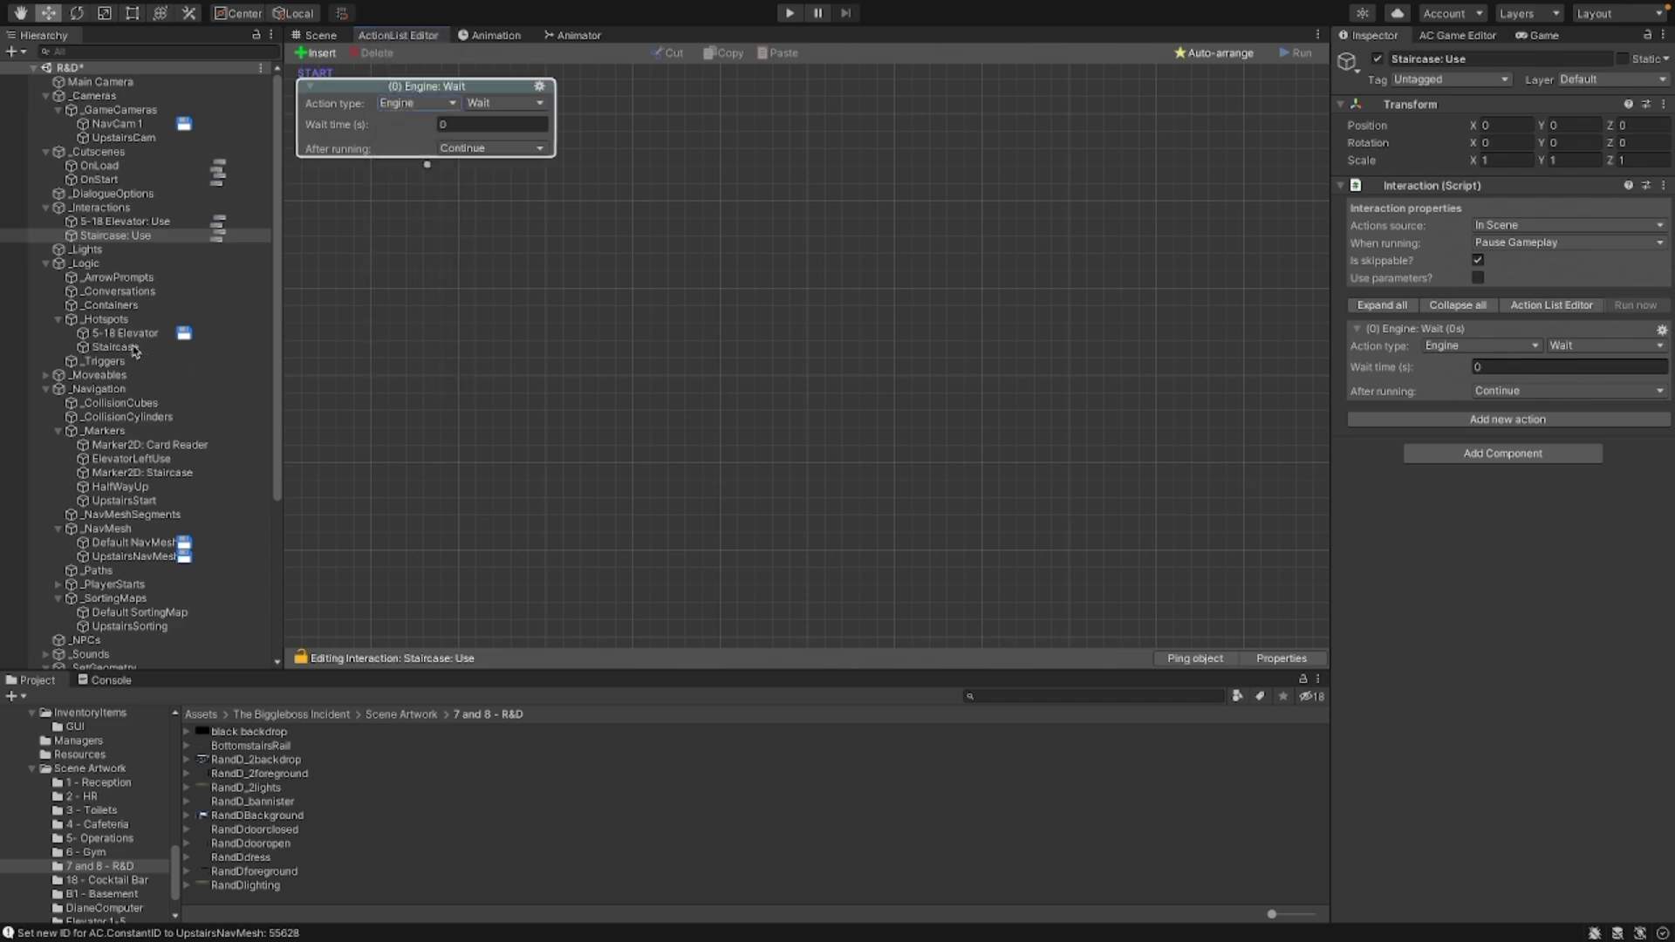
{"action": "left_click", "coordinate": [132, 349]}
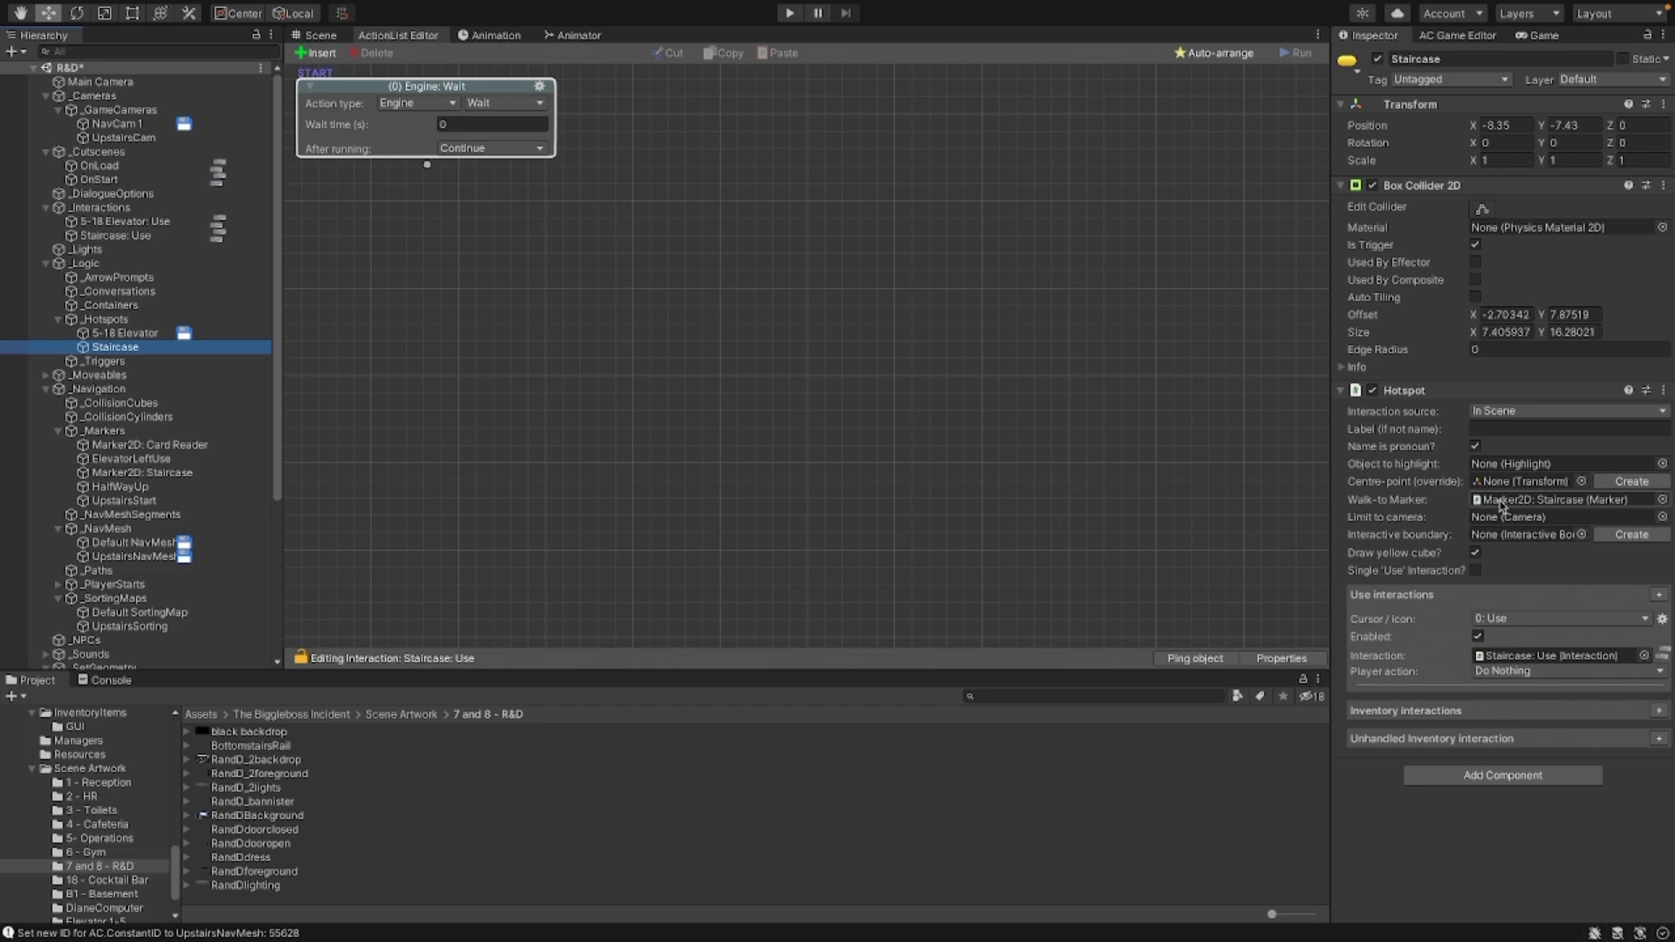
{"action": "left_click", "coordinate": [1522, 671]}
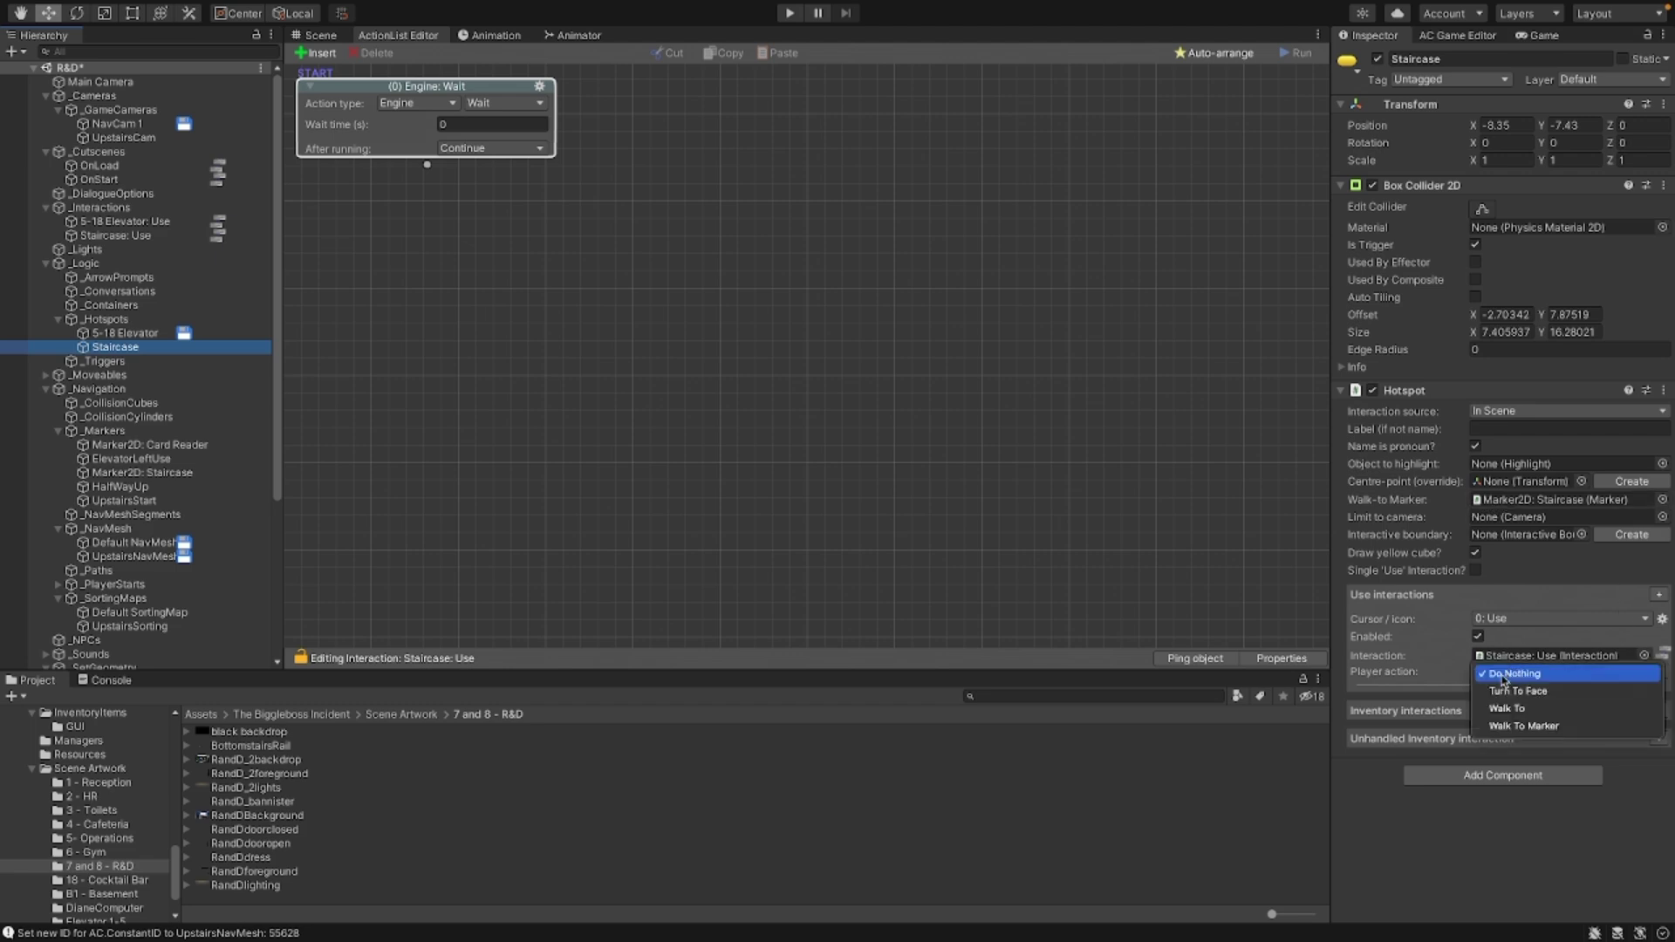
{"action": "left_click", "coordinate": [1515, 726]}
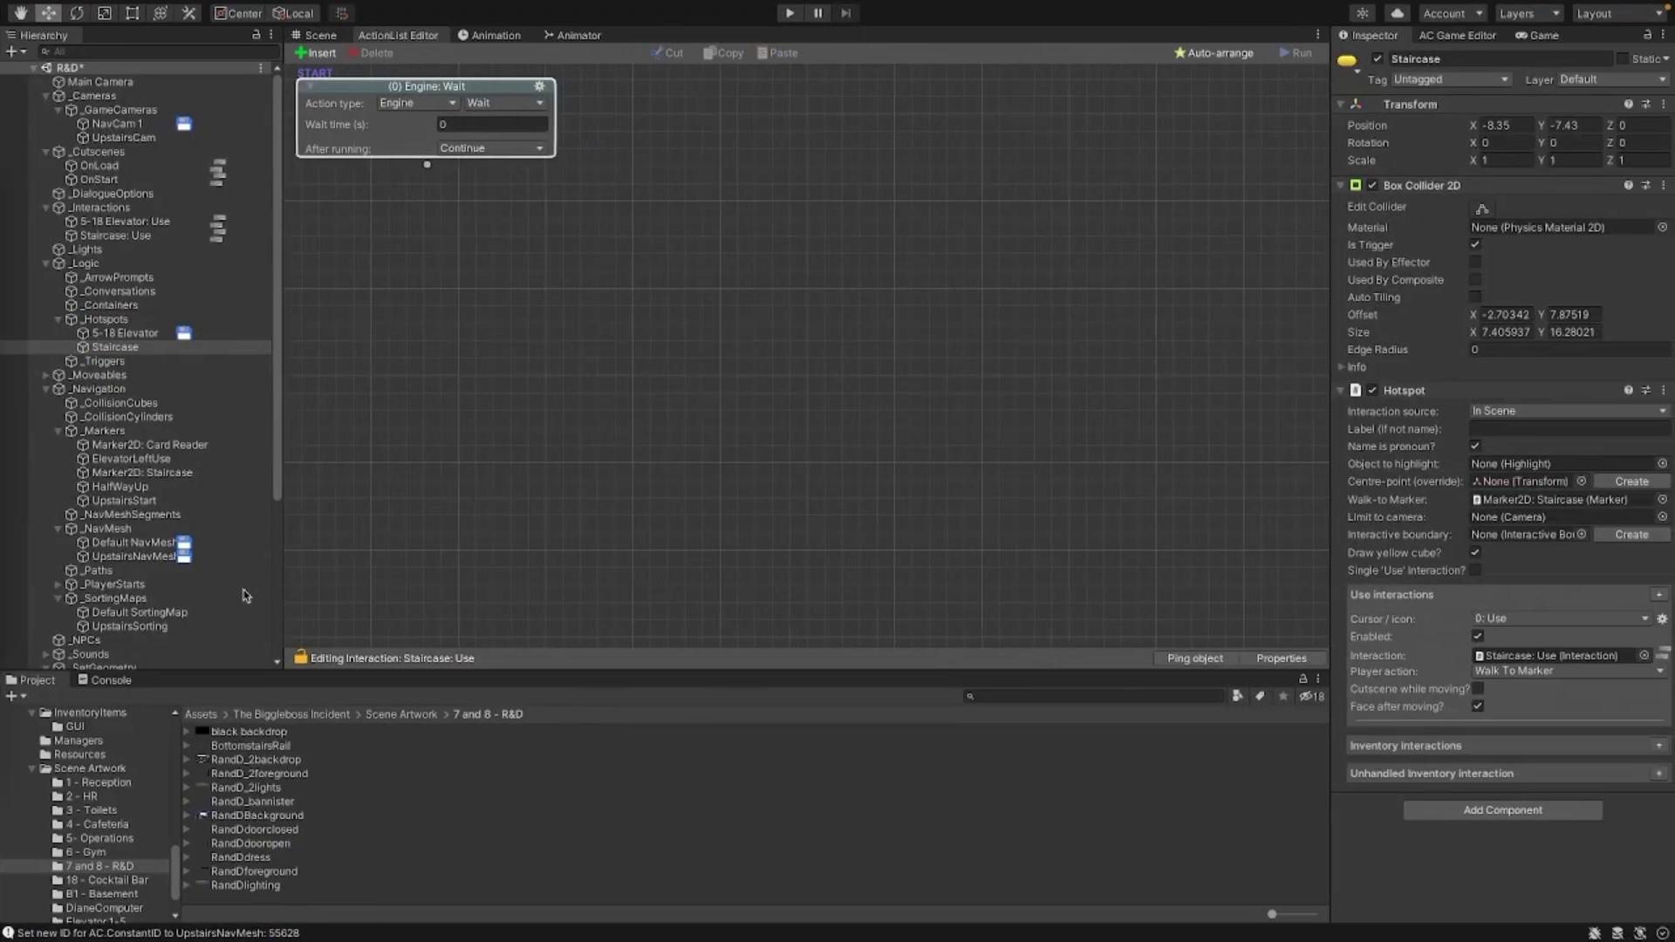
Step: Make the first action of Staircase: Use a Camera: Switch to UpstairsCam with a transition time of 2 seconds
{"action": "left_click", "coordinate": [392, 103]}
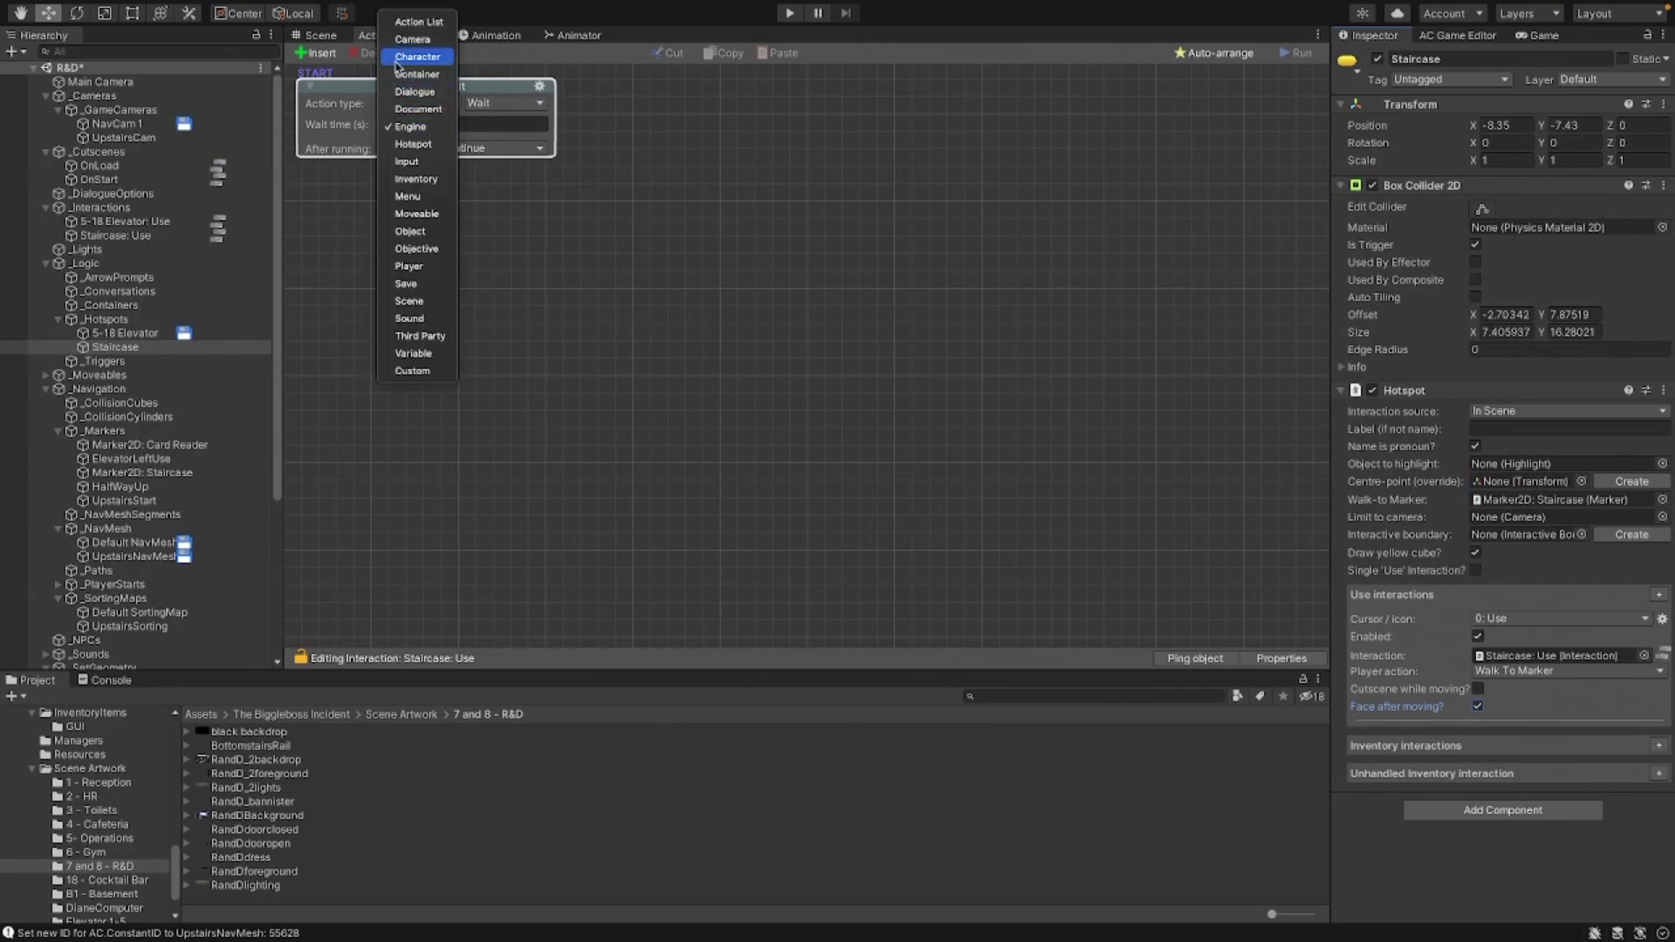
{"action": "left_click", "coordinate": [412, 54]}
{"action": "left_click", "coordinate": [490, 106]}
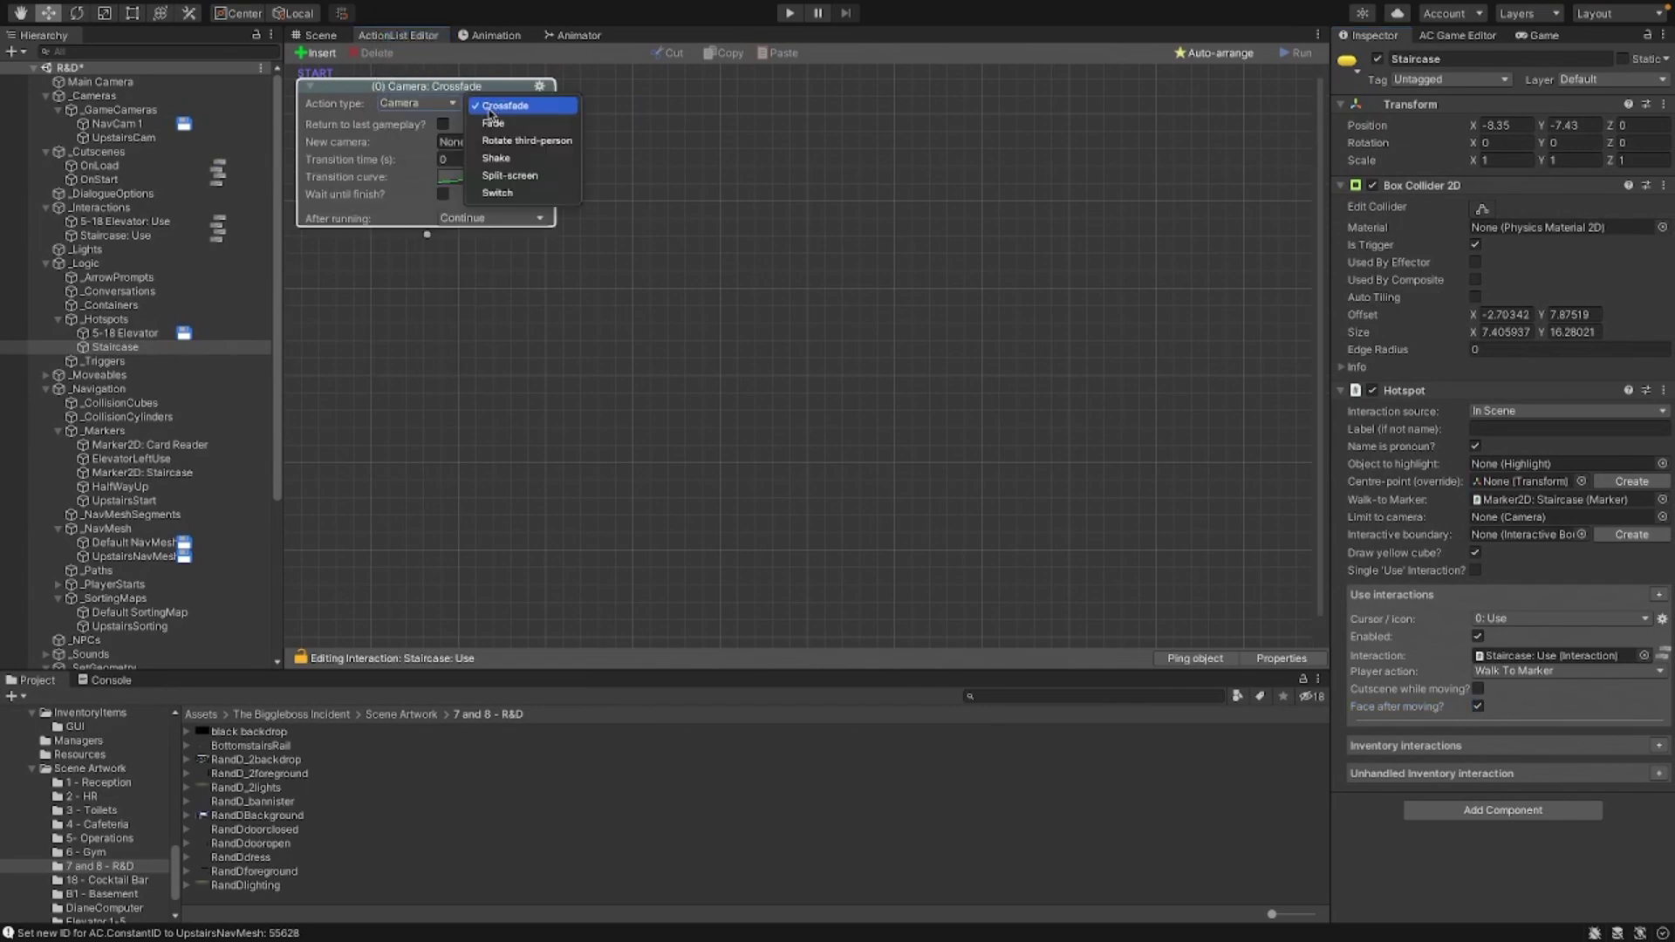
{"action": "left_click", "coordinate": [492, 201]}
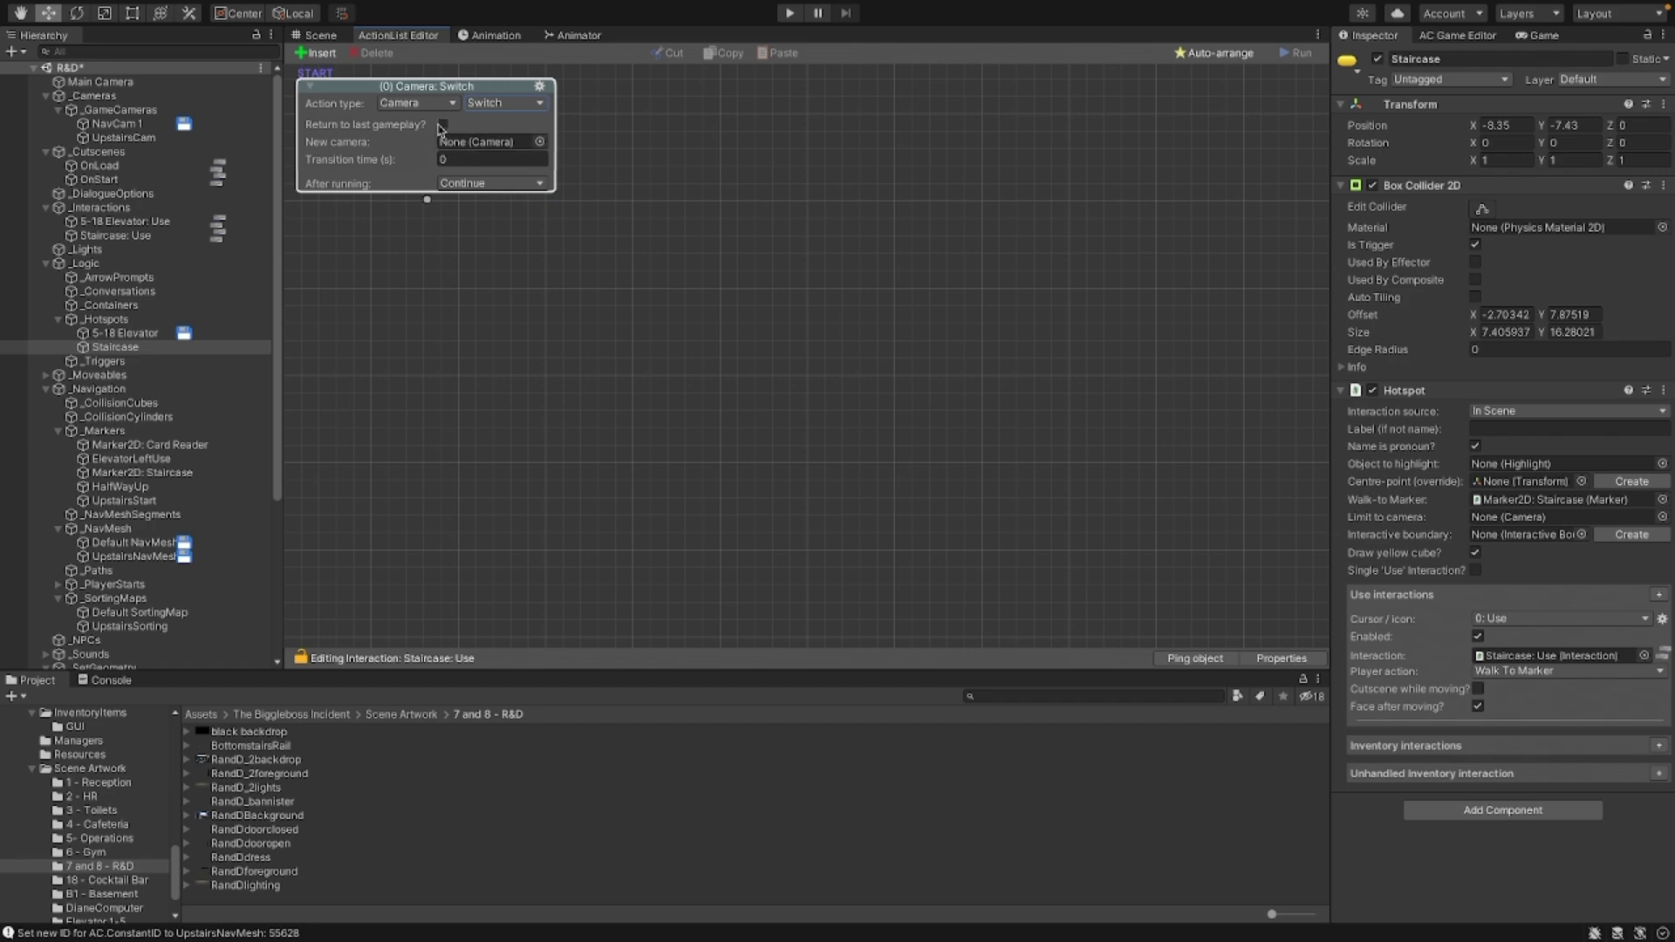
{"action": "left_click", "coordinate": [539, 143]}
{"action": "left_click", "coordinate": [591, 213]}
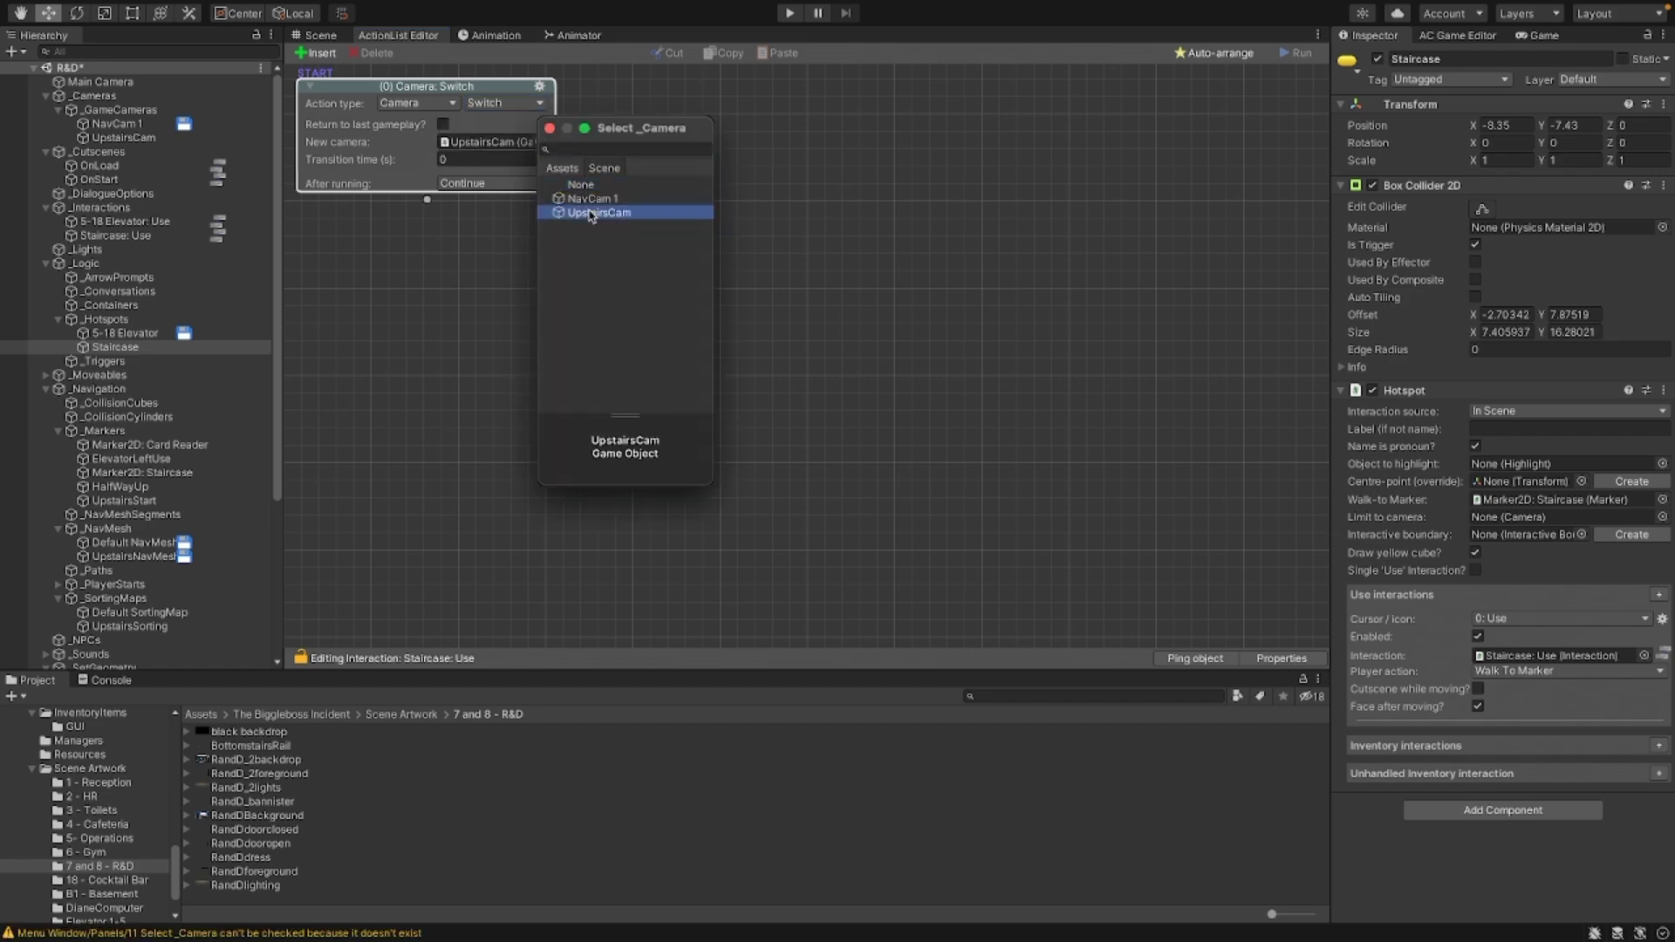
{"action": "left_click", "coordinate": [452, 159]}
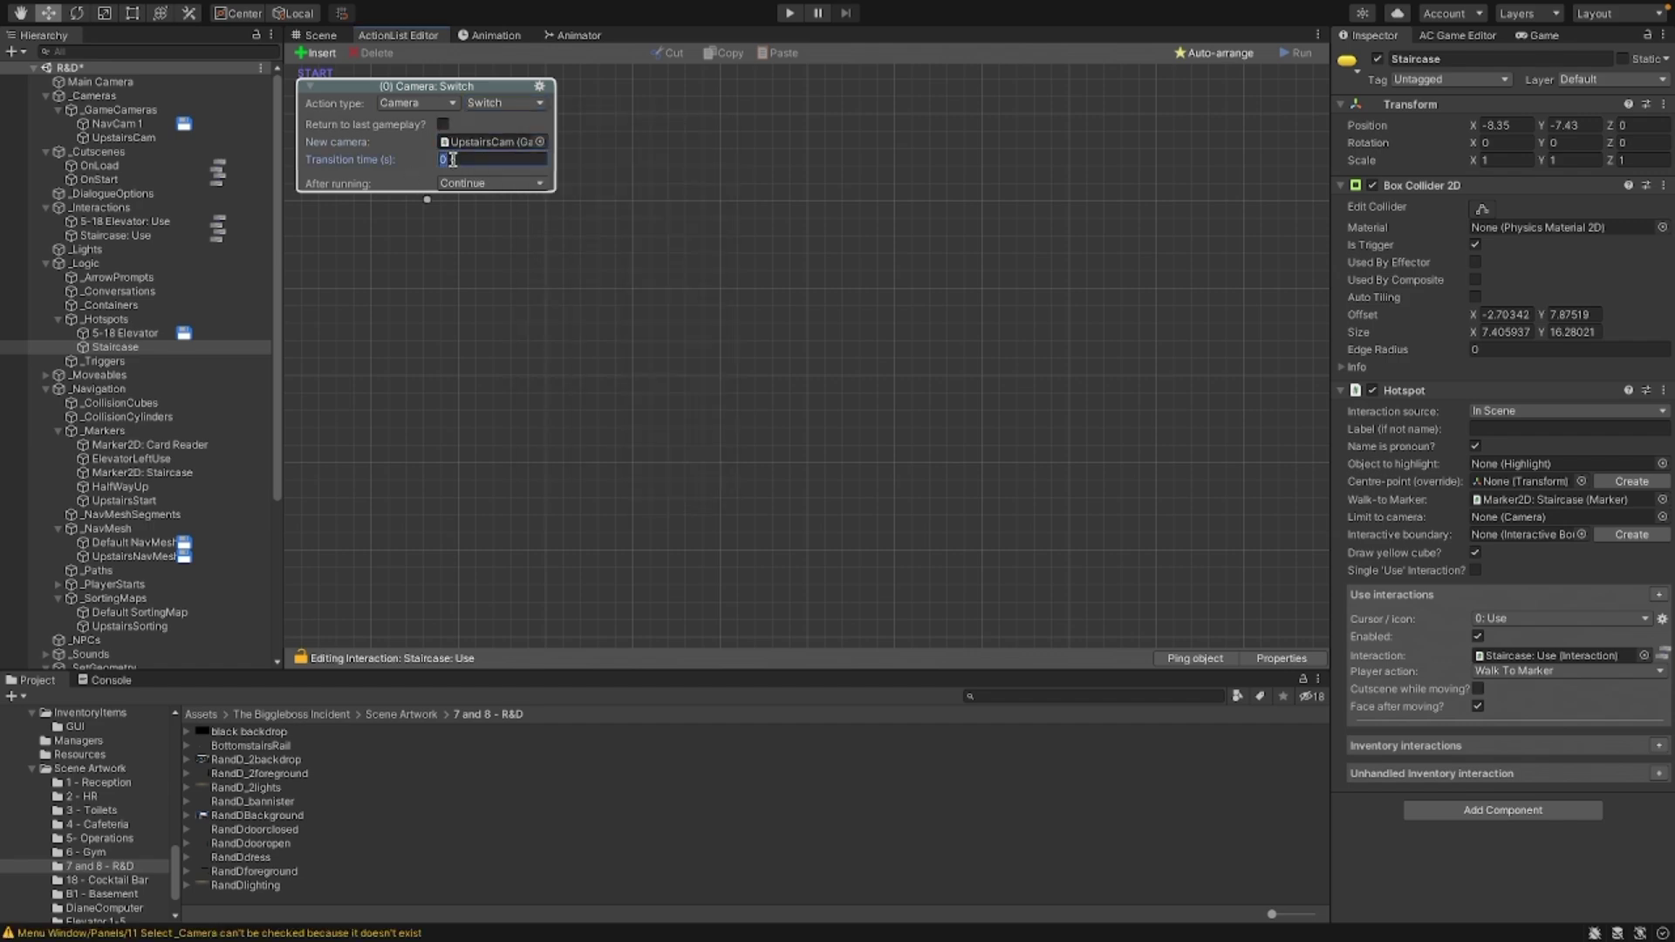
{"action": "type", "text": "2"}
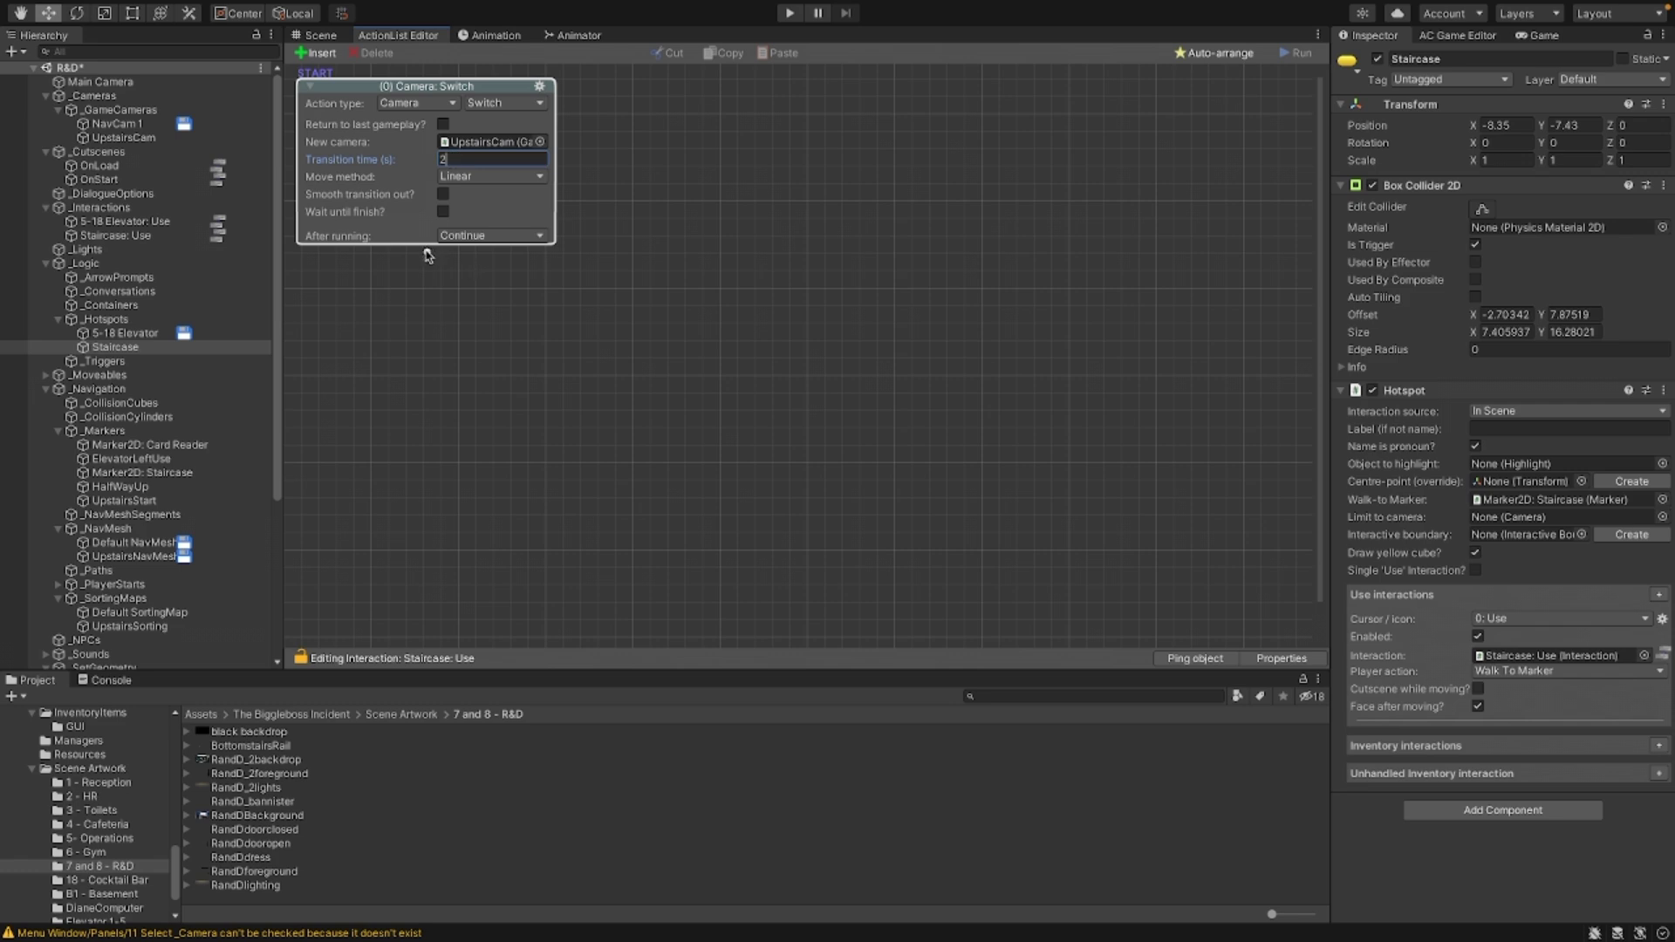
Step: Chain a second action after the camera switch and make it a Character: Move to point action
{"action": "left_click_drag", "start_coordinate": [427, 252], "coordinate": [426, 302]}
{"action": "left_click", "coordinate": [425, 326]}
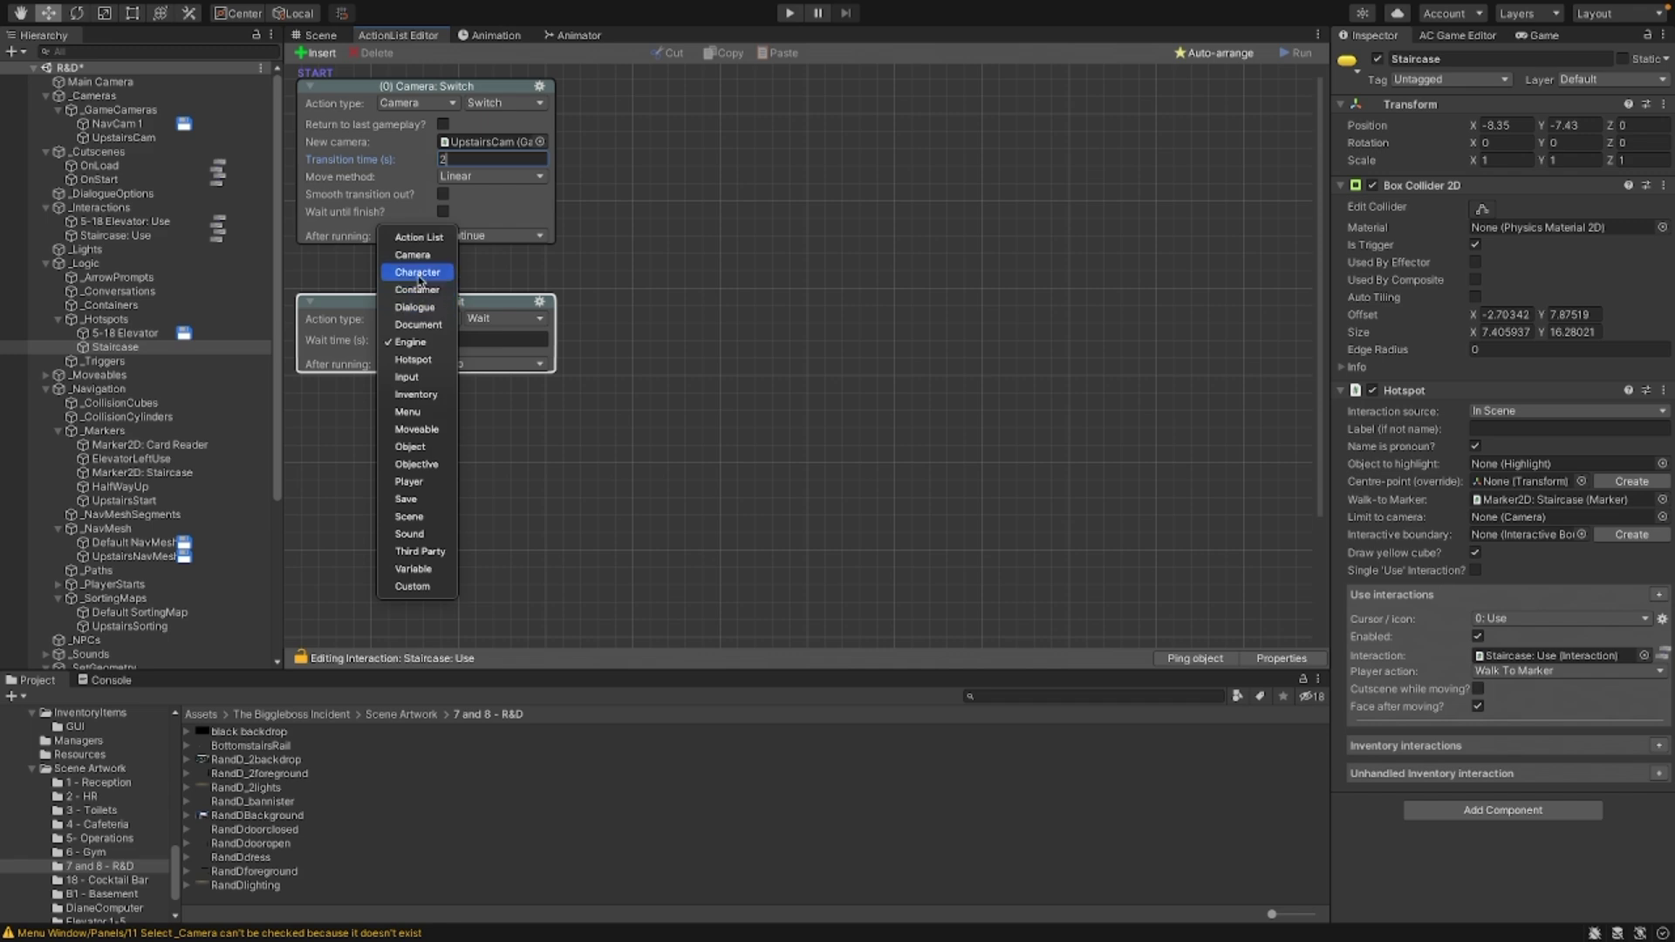
{"action": "left_click", "coordinate": [418, 266]}
{"action": "left_click", "coordinate": [443, 340]}
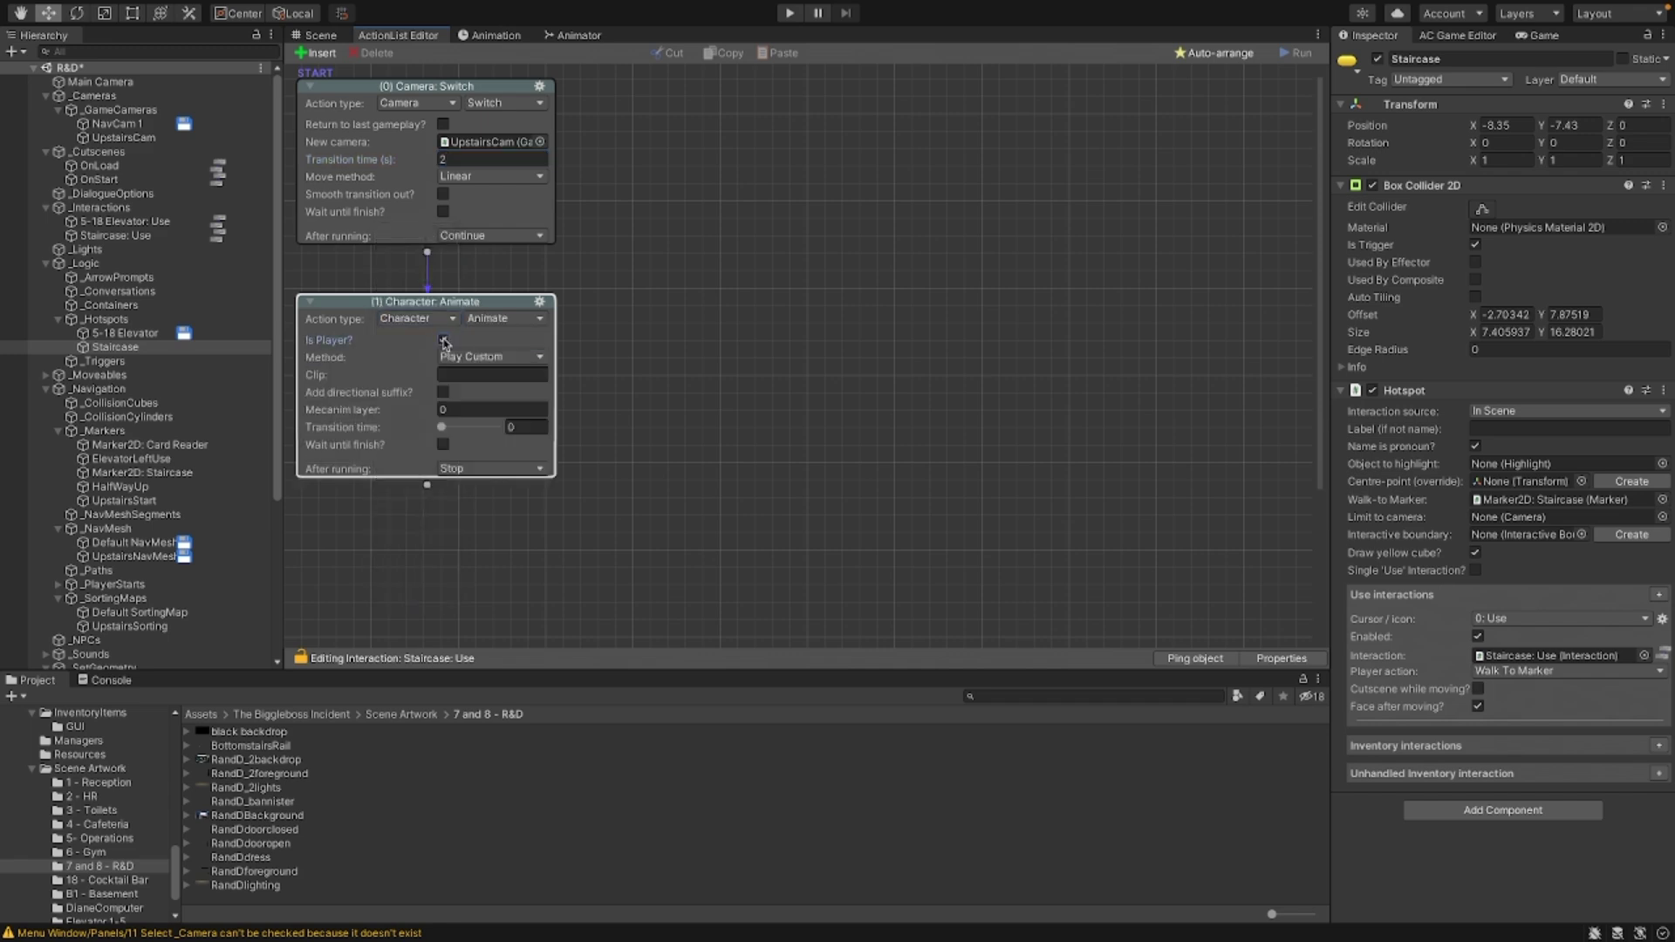
{"action": "left_click", "coordinate": [528, 360]}
{"action": "left_click", "coordinate": [517, 319]}
{"action": "left_click", "coordinate": [506, 319]}
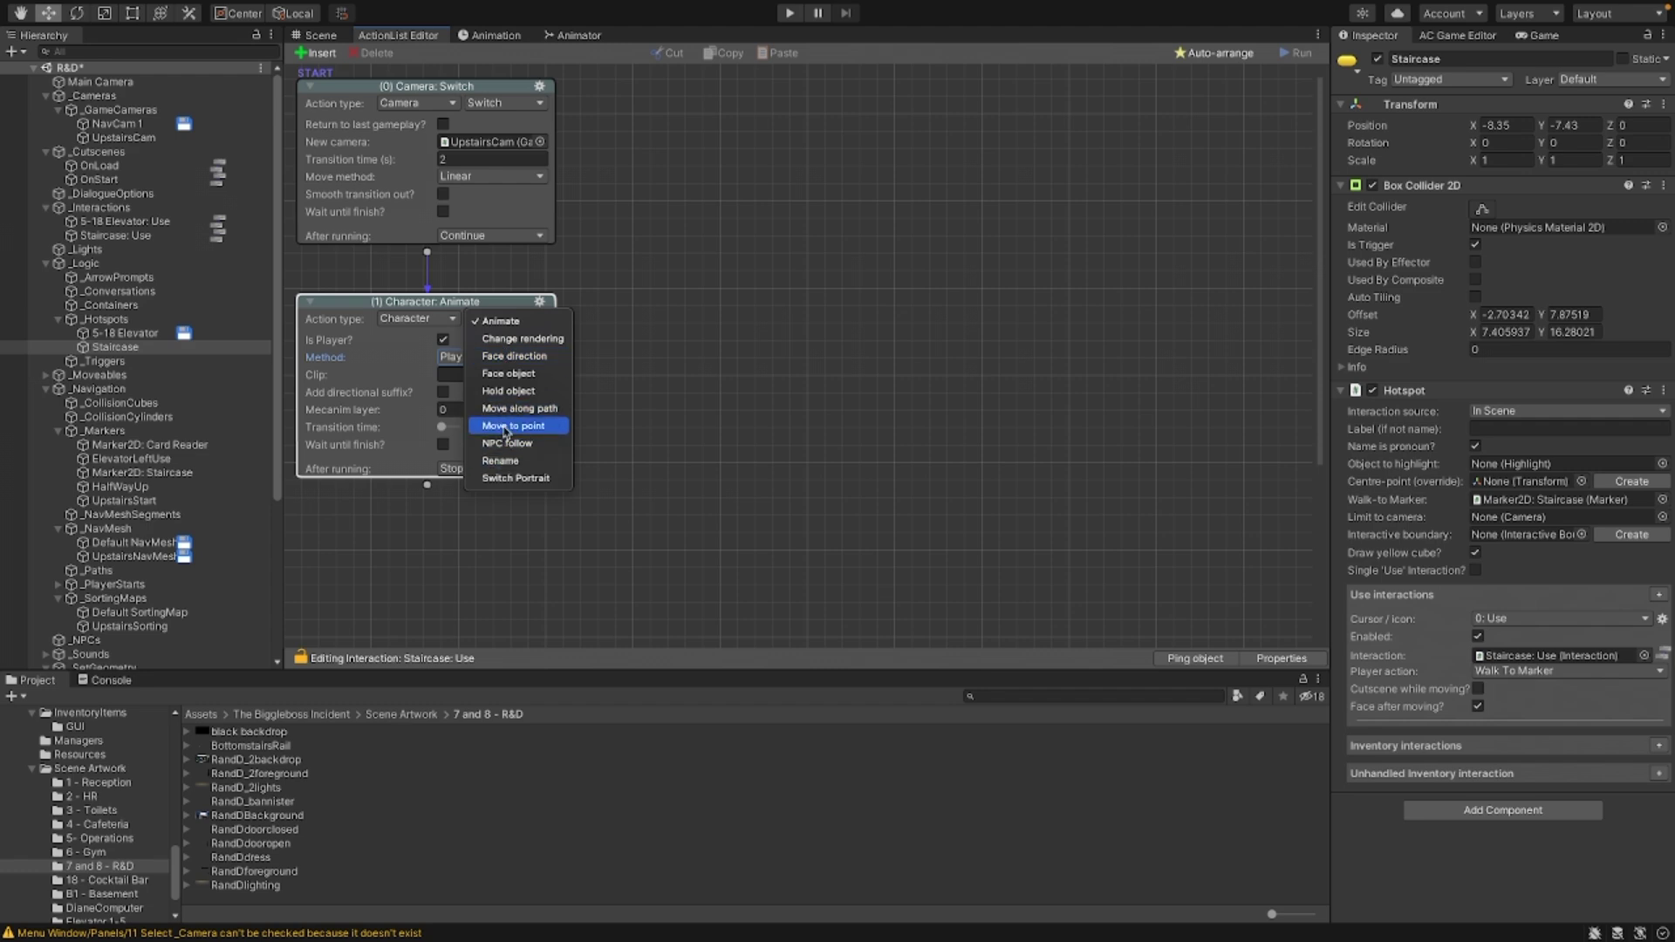
{"action": "key", "text": "Escape"}
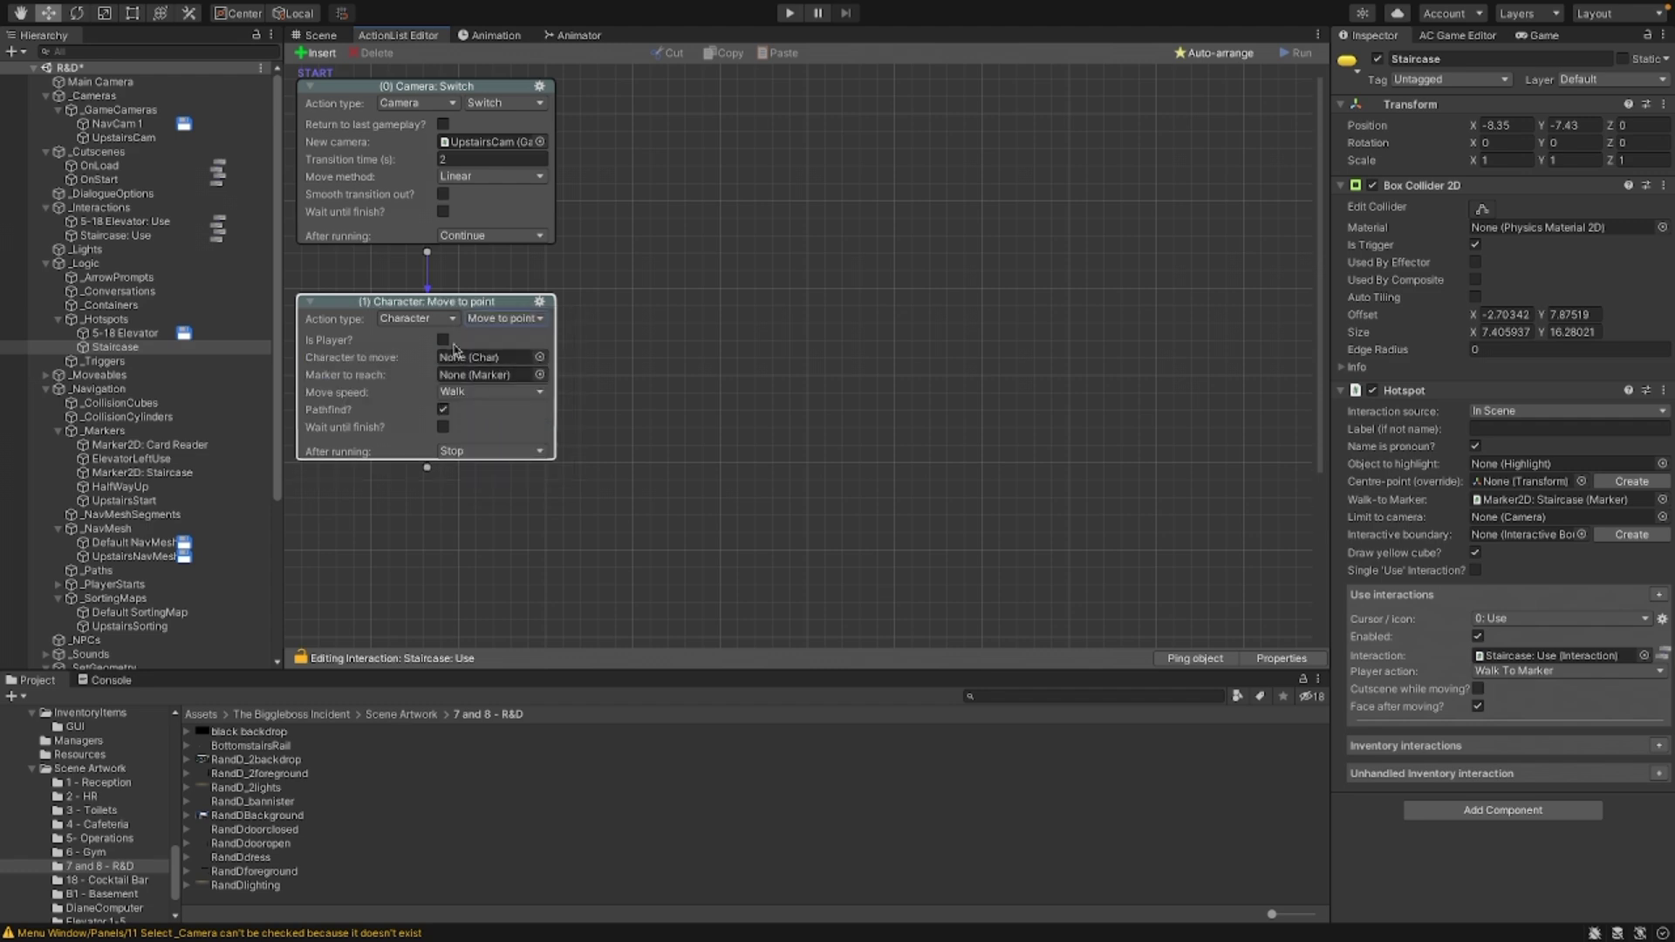
Step: Configure the Move to point action to move the player to the HalfWayUp marker
{"action": "left_click", "coordinate": [443, 340]}
{"action": "left_click", "coordinate": [539, 358]}
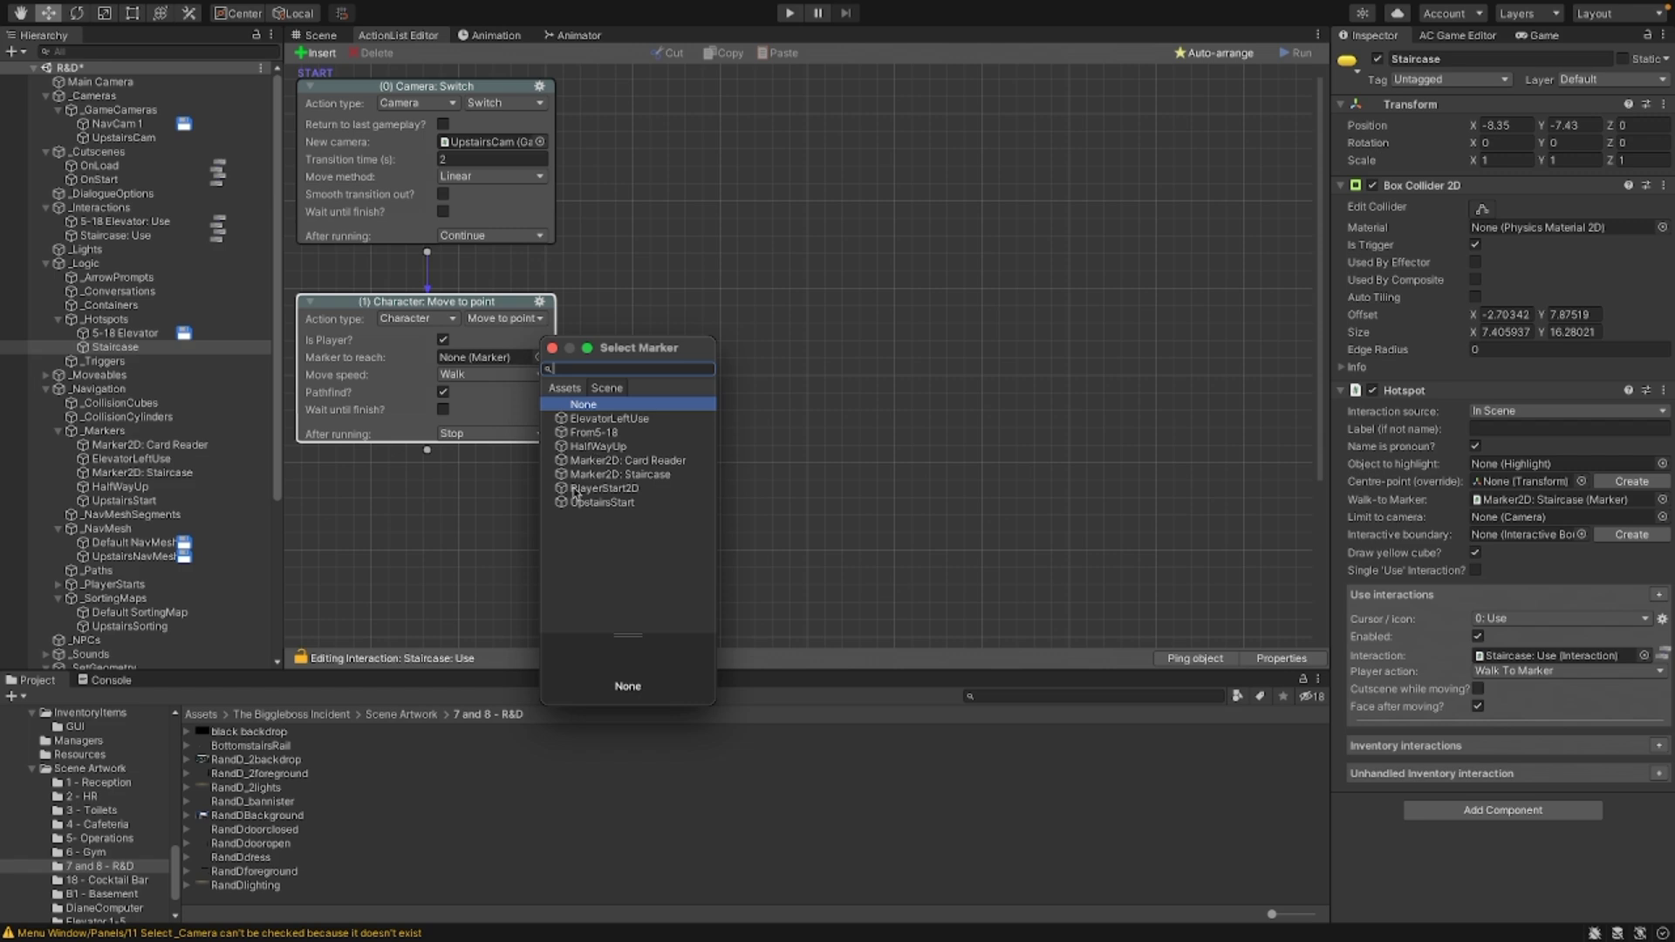
{"action": "left_click", "coordinate": [586, 432]}
{"action": "left_click", "coordinate": [586, 446]}
{"action": "left_click", "coordinate": [445, 417]}
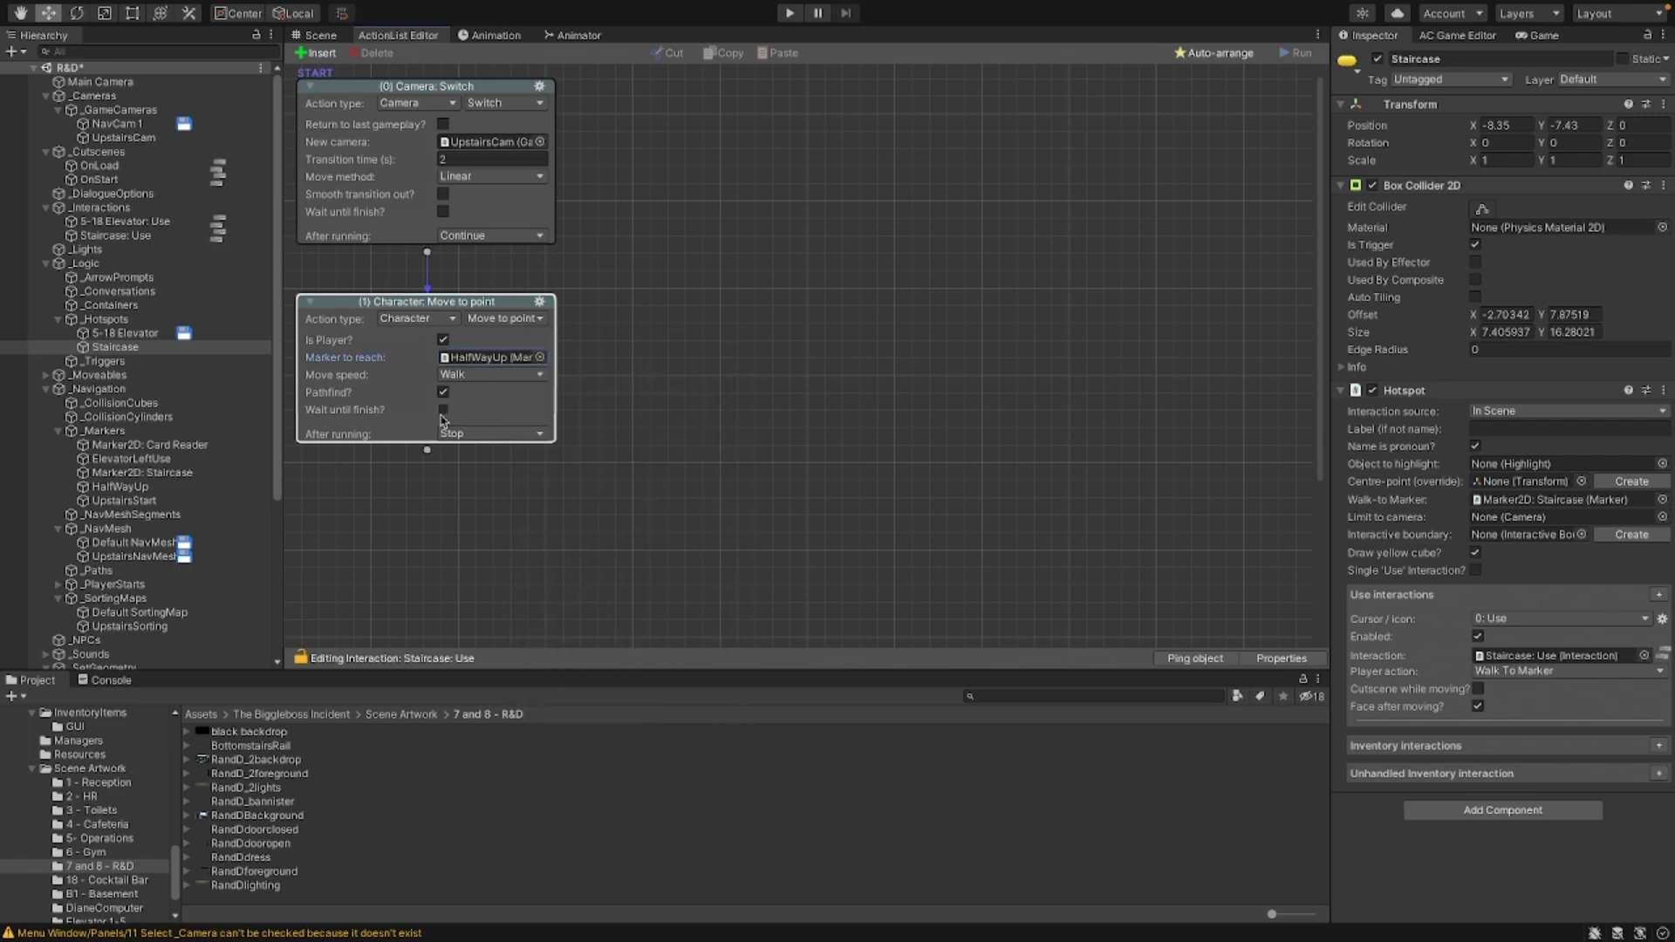
Step: Chain a third action after the HalfWayUp Move to point action and enable Wait until finish on that move
{"action": "left_click_drag", "start_coordinate": [427, 457], "coordinate": [429, 499]}
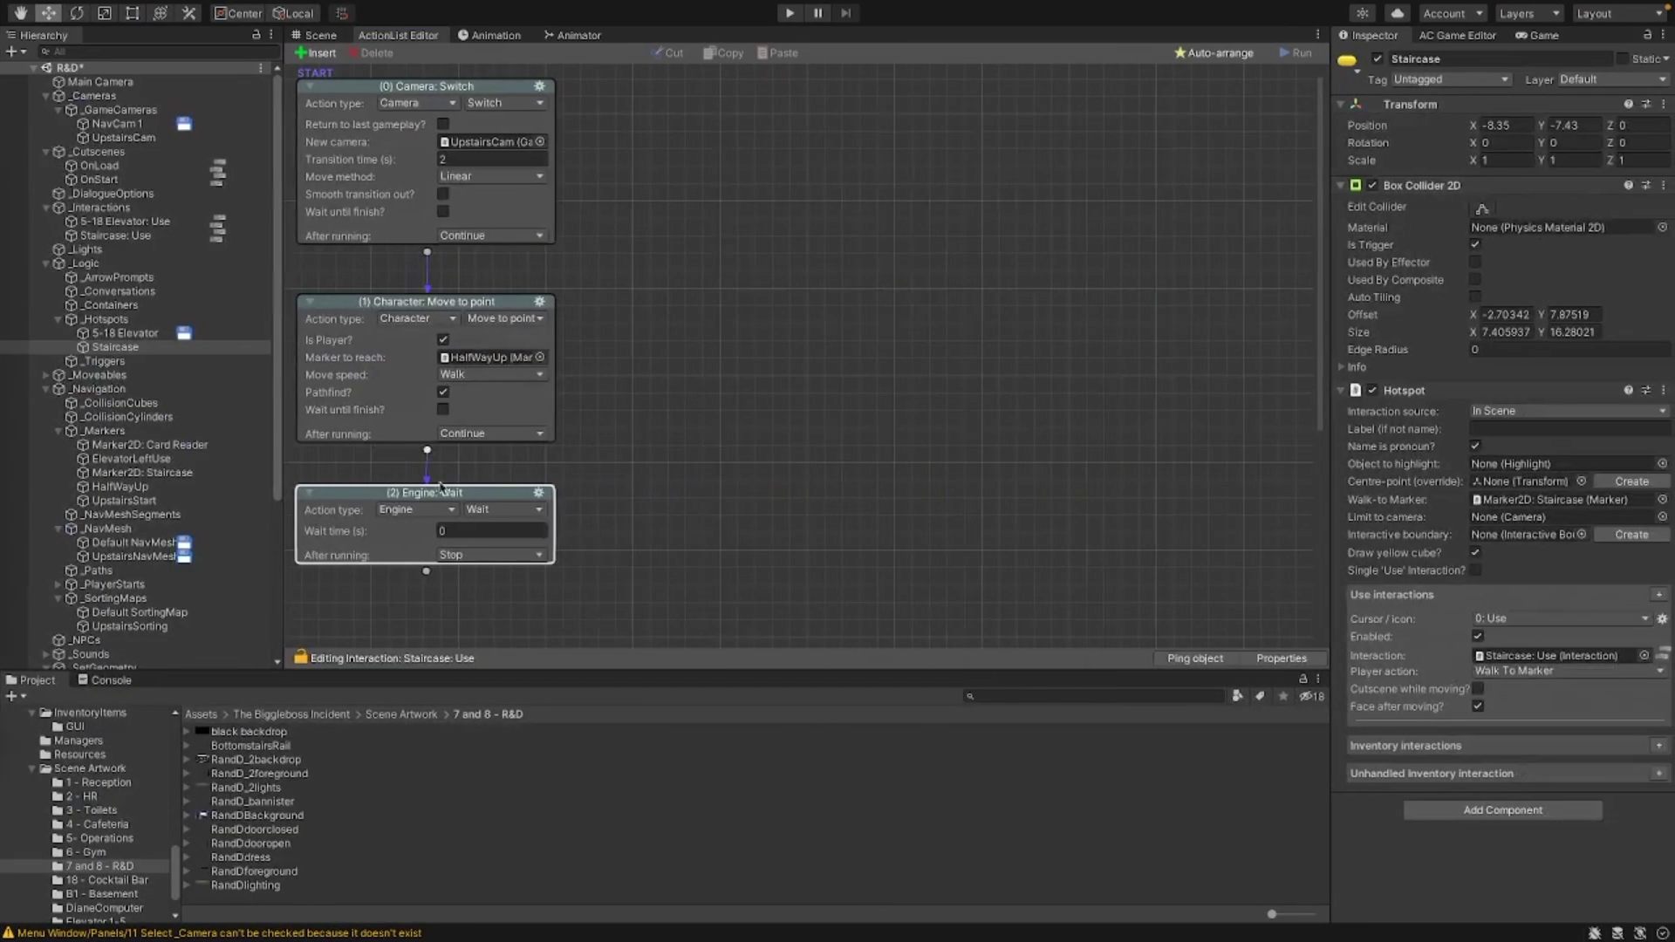
{"action": "left_click", "coordinate": [445, 498]}
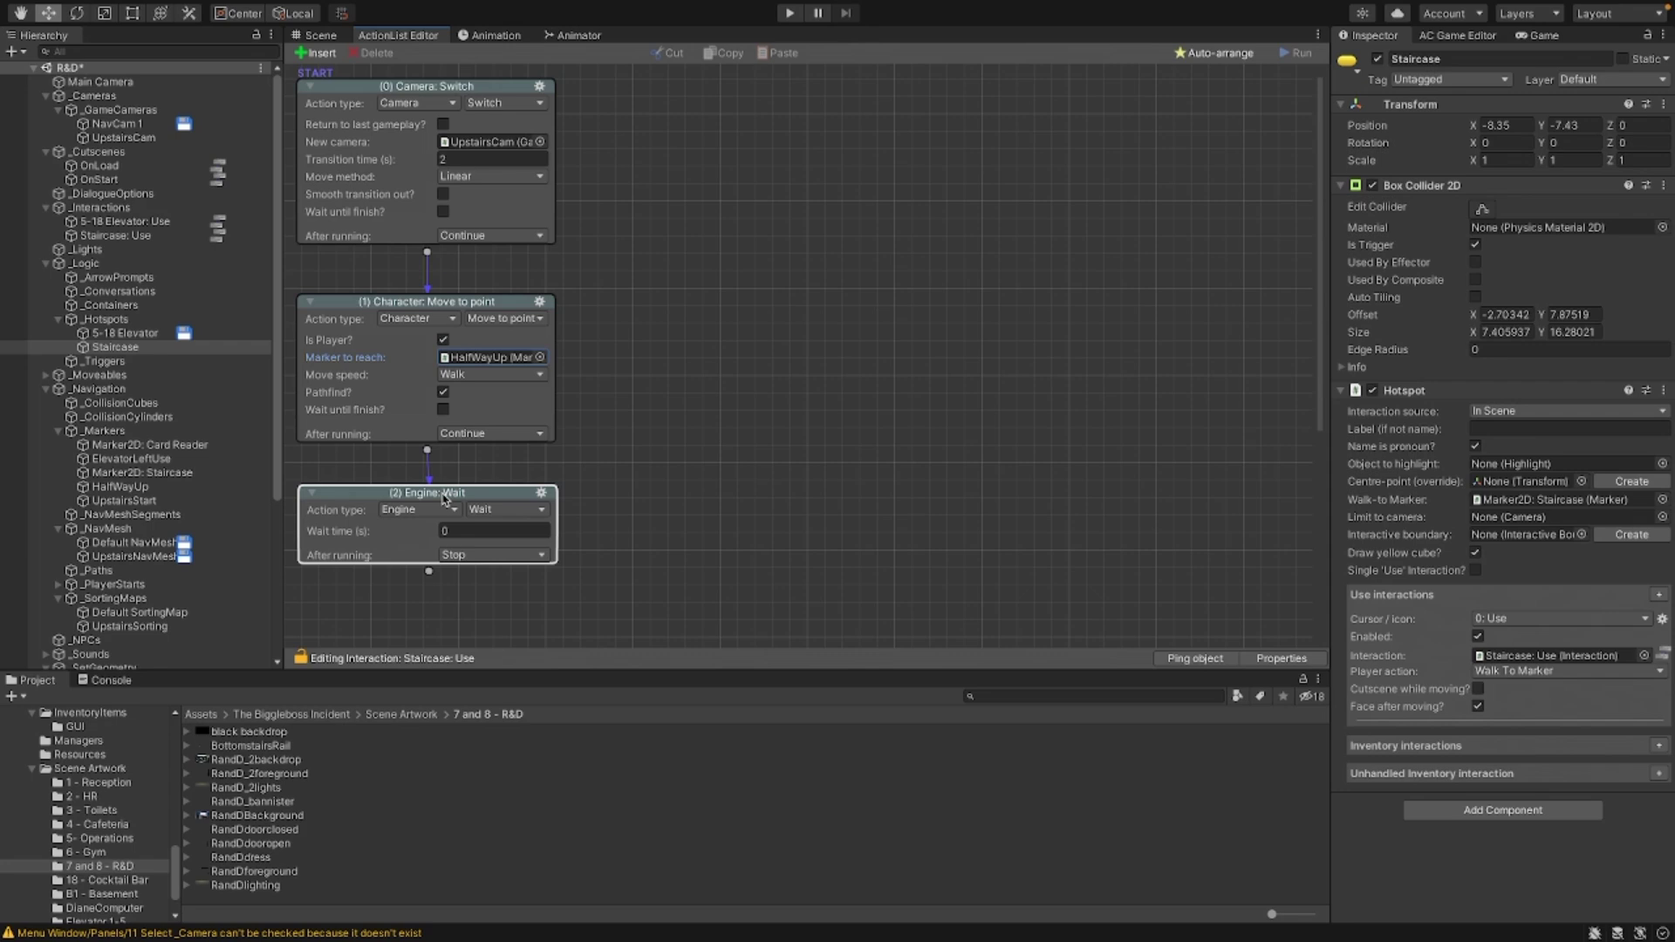
{"action": "left_click", "coordinate": [441, 510]}
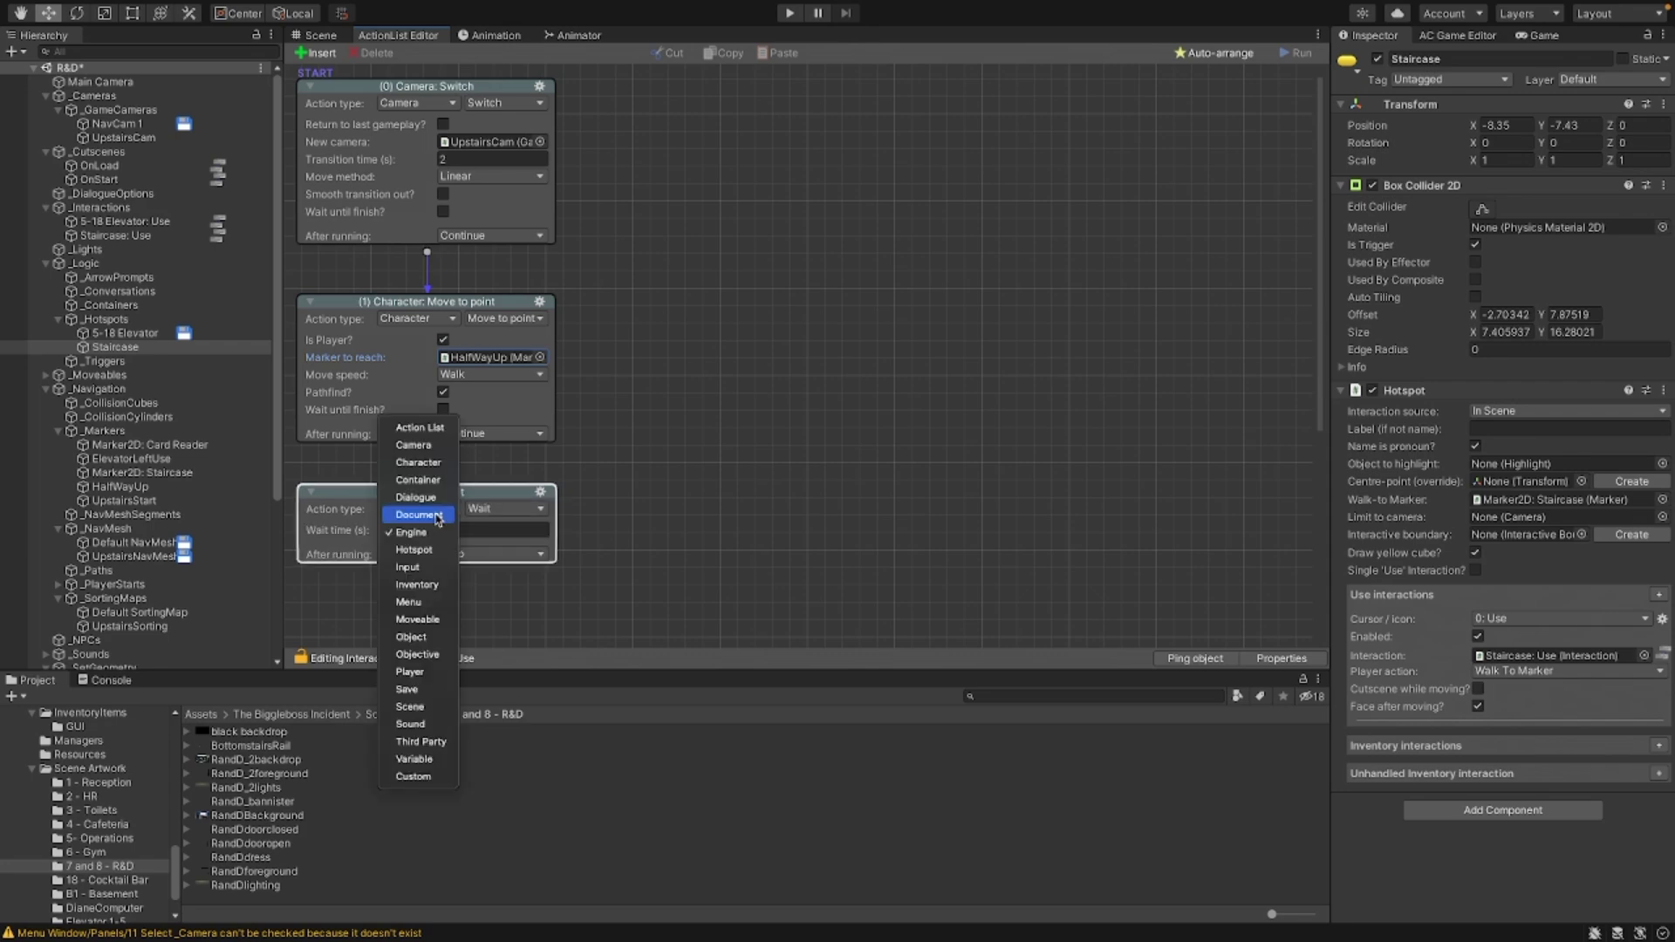
{"action": "left_click", "coordinate": [646, 448]}
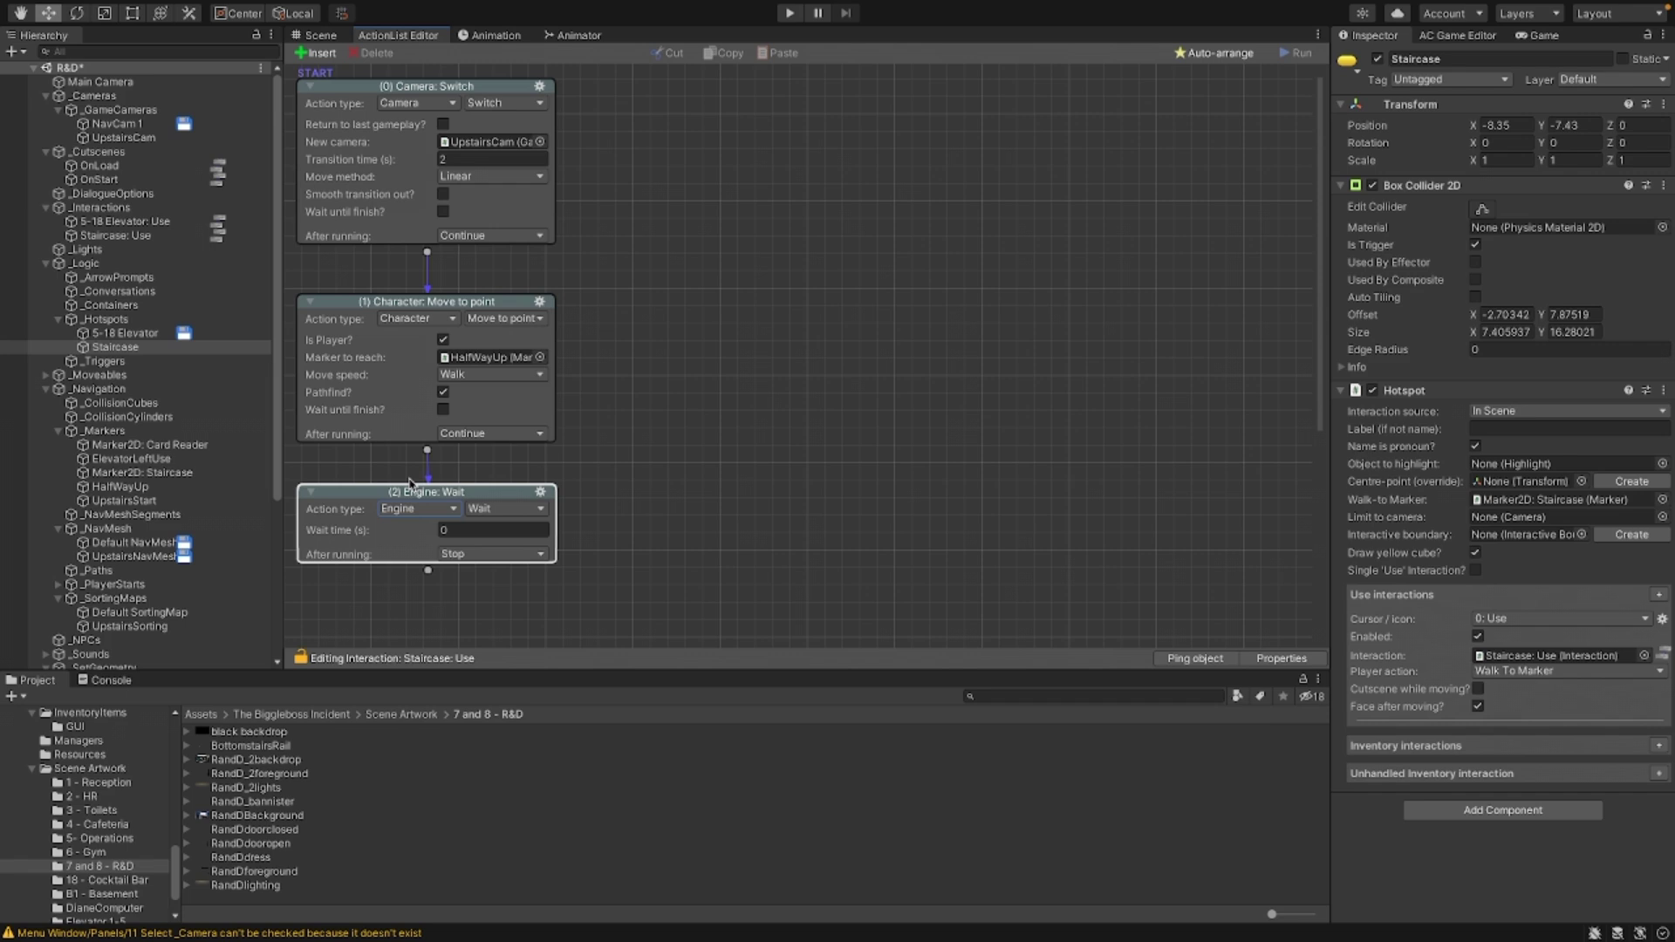
{"action": "left_click", "coordinate": [443, 409]}
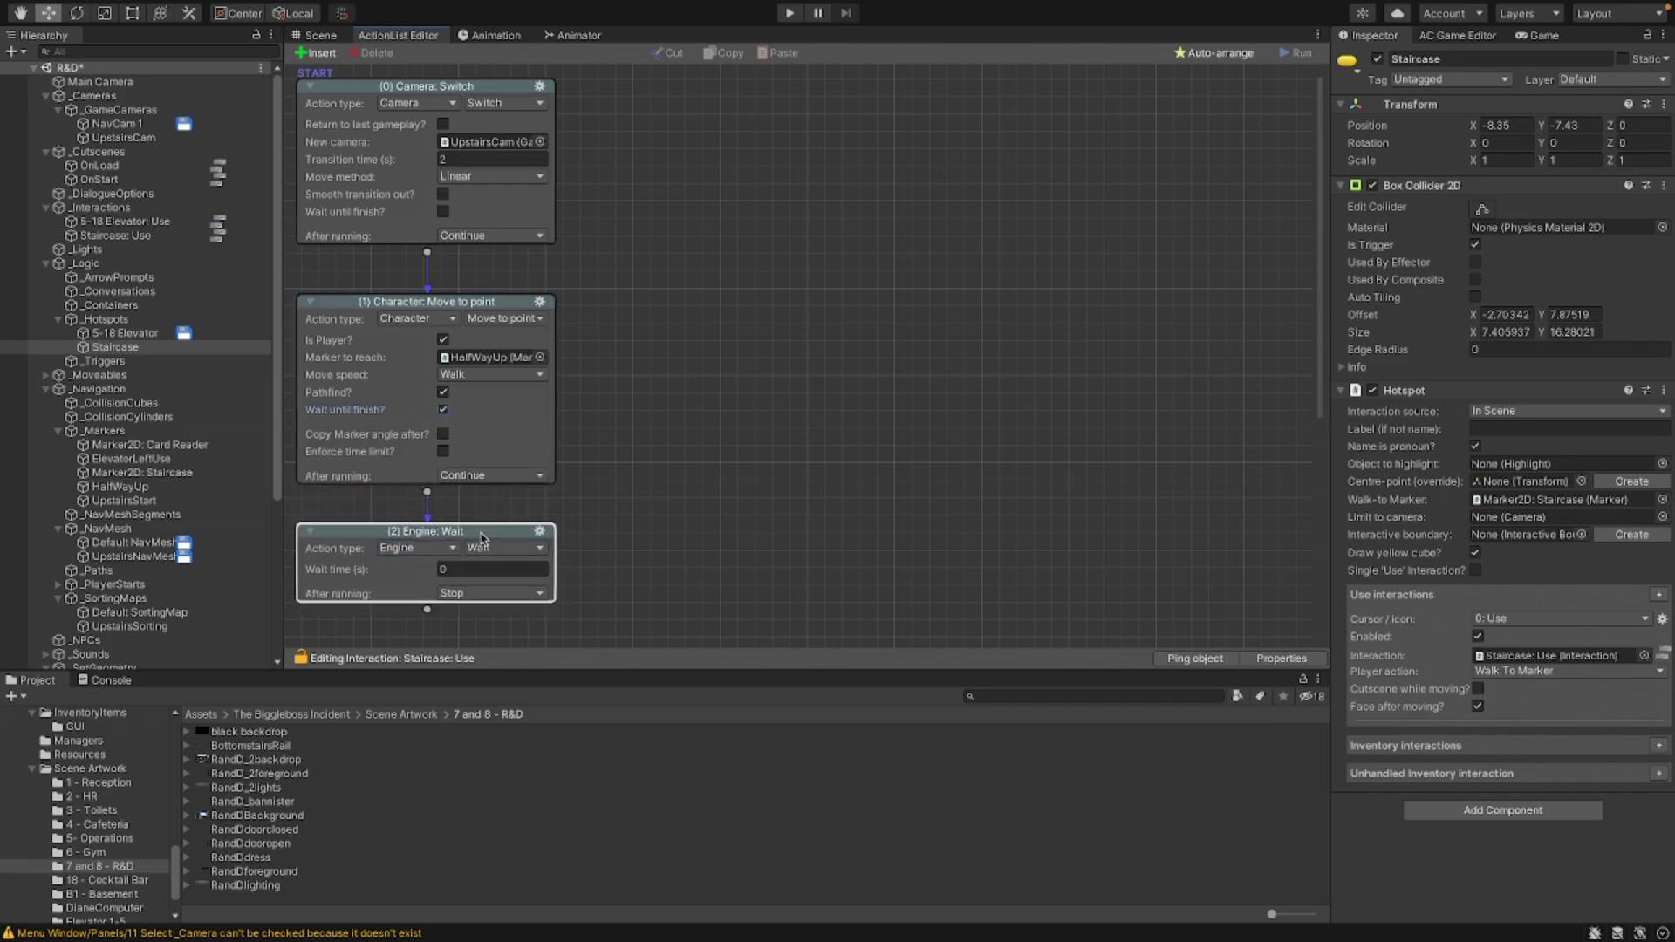
Step: Make the third action a Character: Move to point action that moves the player to the UpstairsStart marker
{"action": "left_click", "coordinate": [451, 548]}
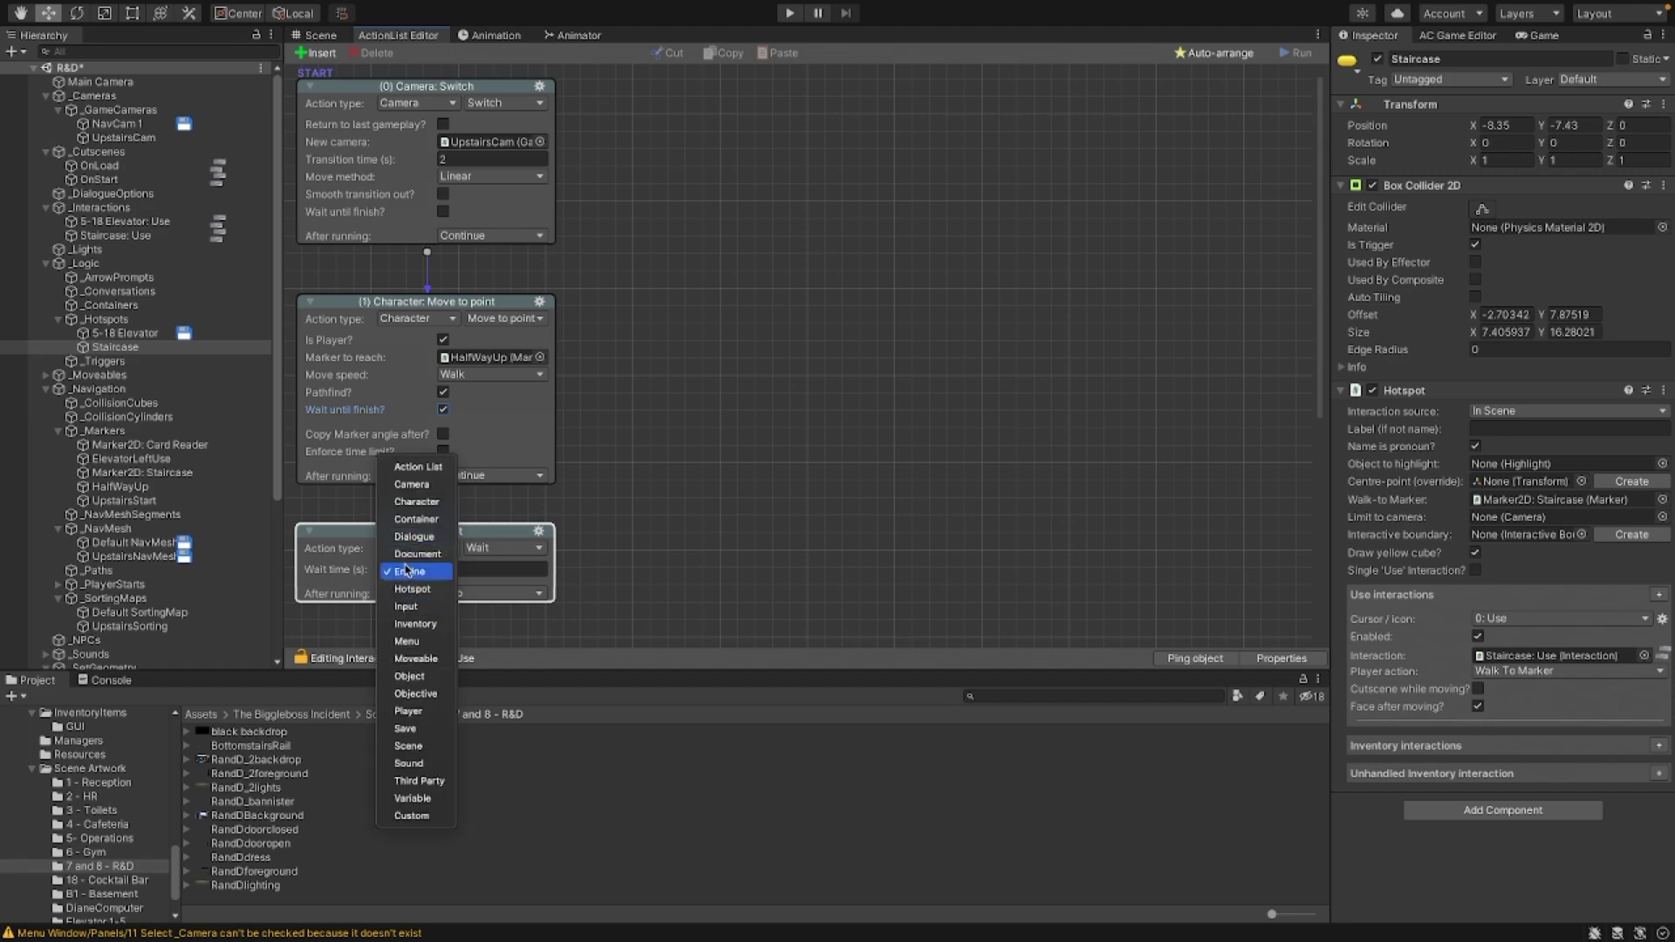
{"action": "left_click", "coordinate": [405, 502]}
{"action": "left_click", "coordinate": [501, 548]}
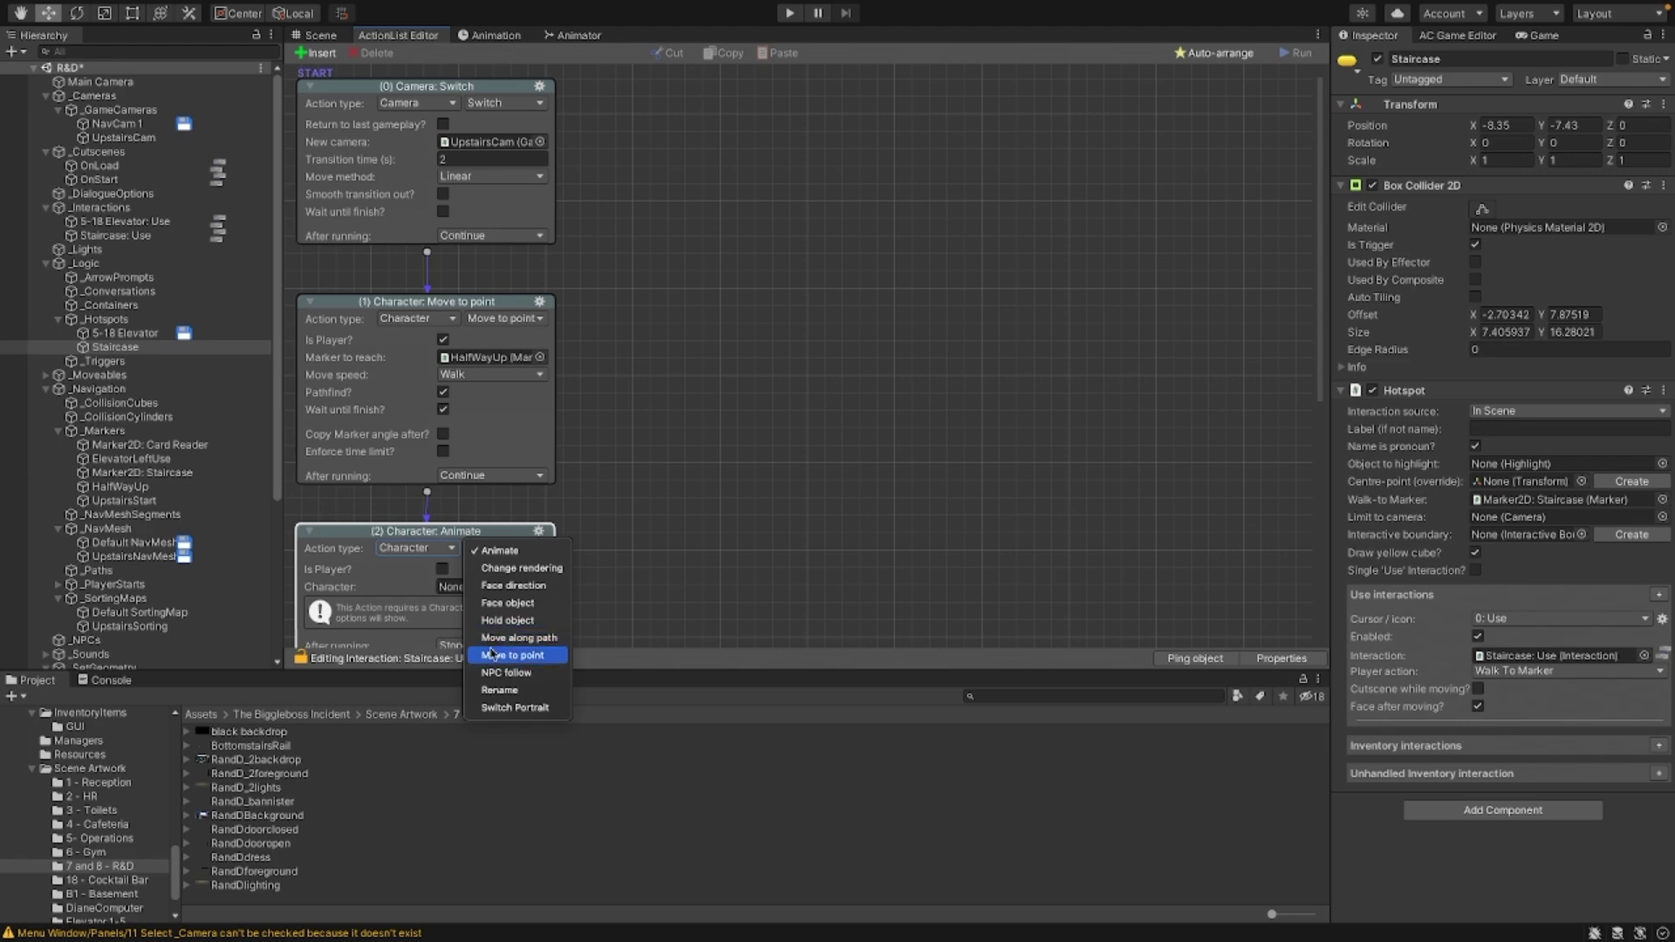
{"action": "left_click", "coordinate": [497, 655]}
{"action": "scroll", "coordinate": [624, 597], "scroll_direction": "down", "scroll_amount": 2}
{"action": "left_click", "coordinate": [442, 455]}
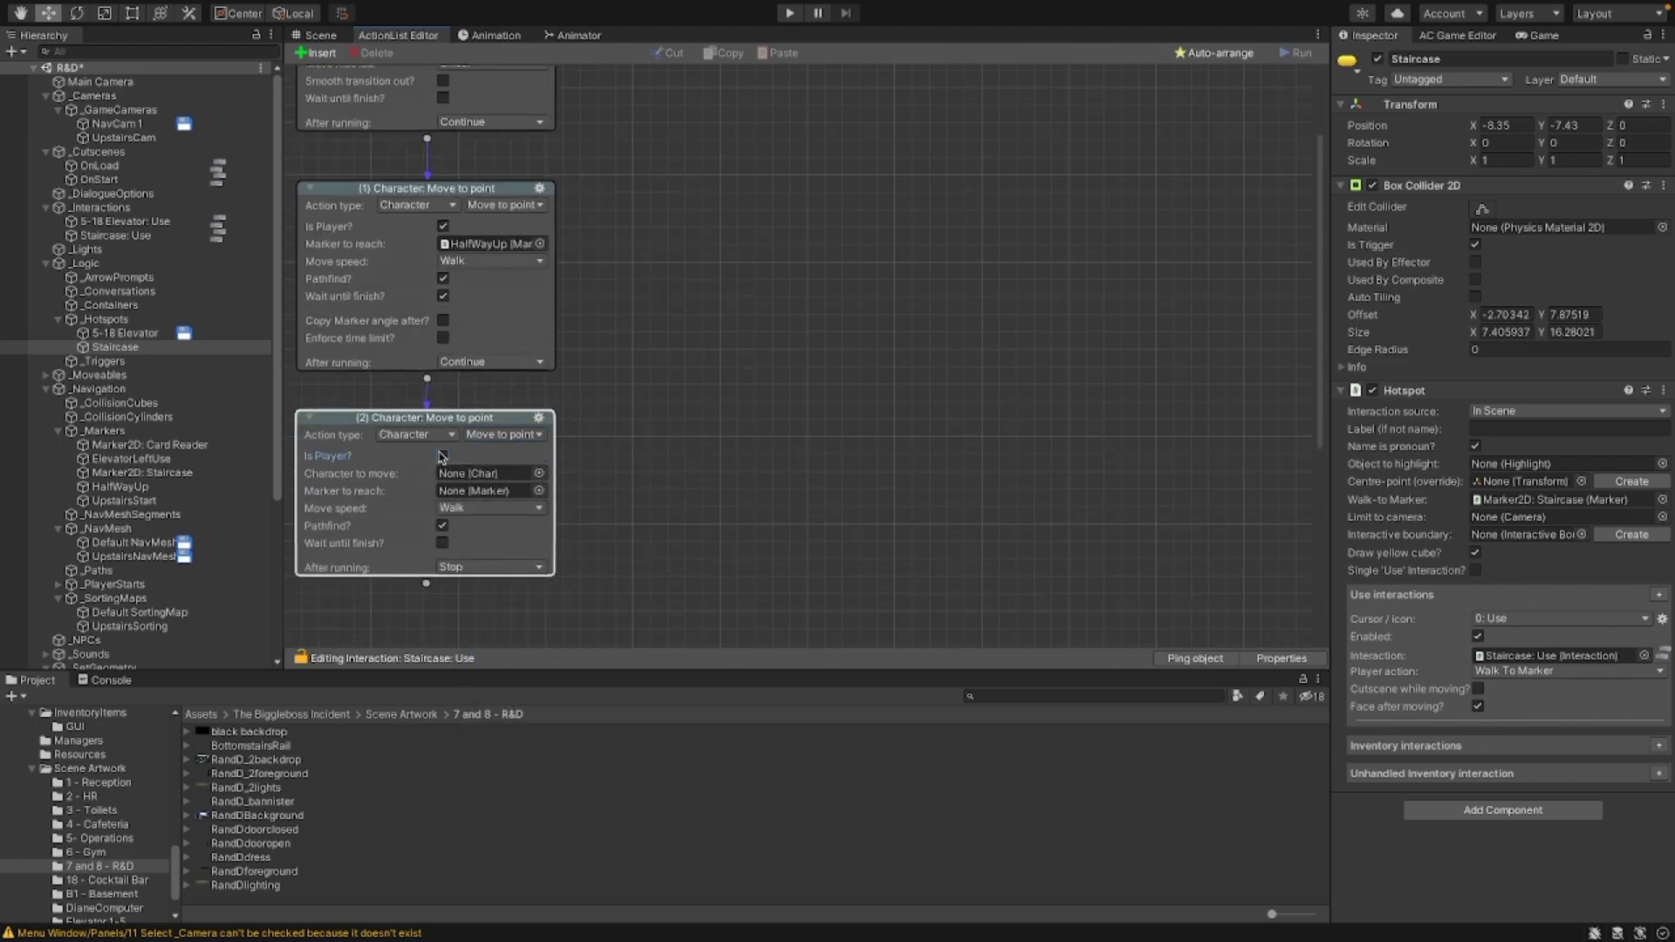
{"action": "left_click", "coordinate": [539, 473]}
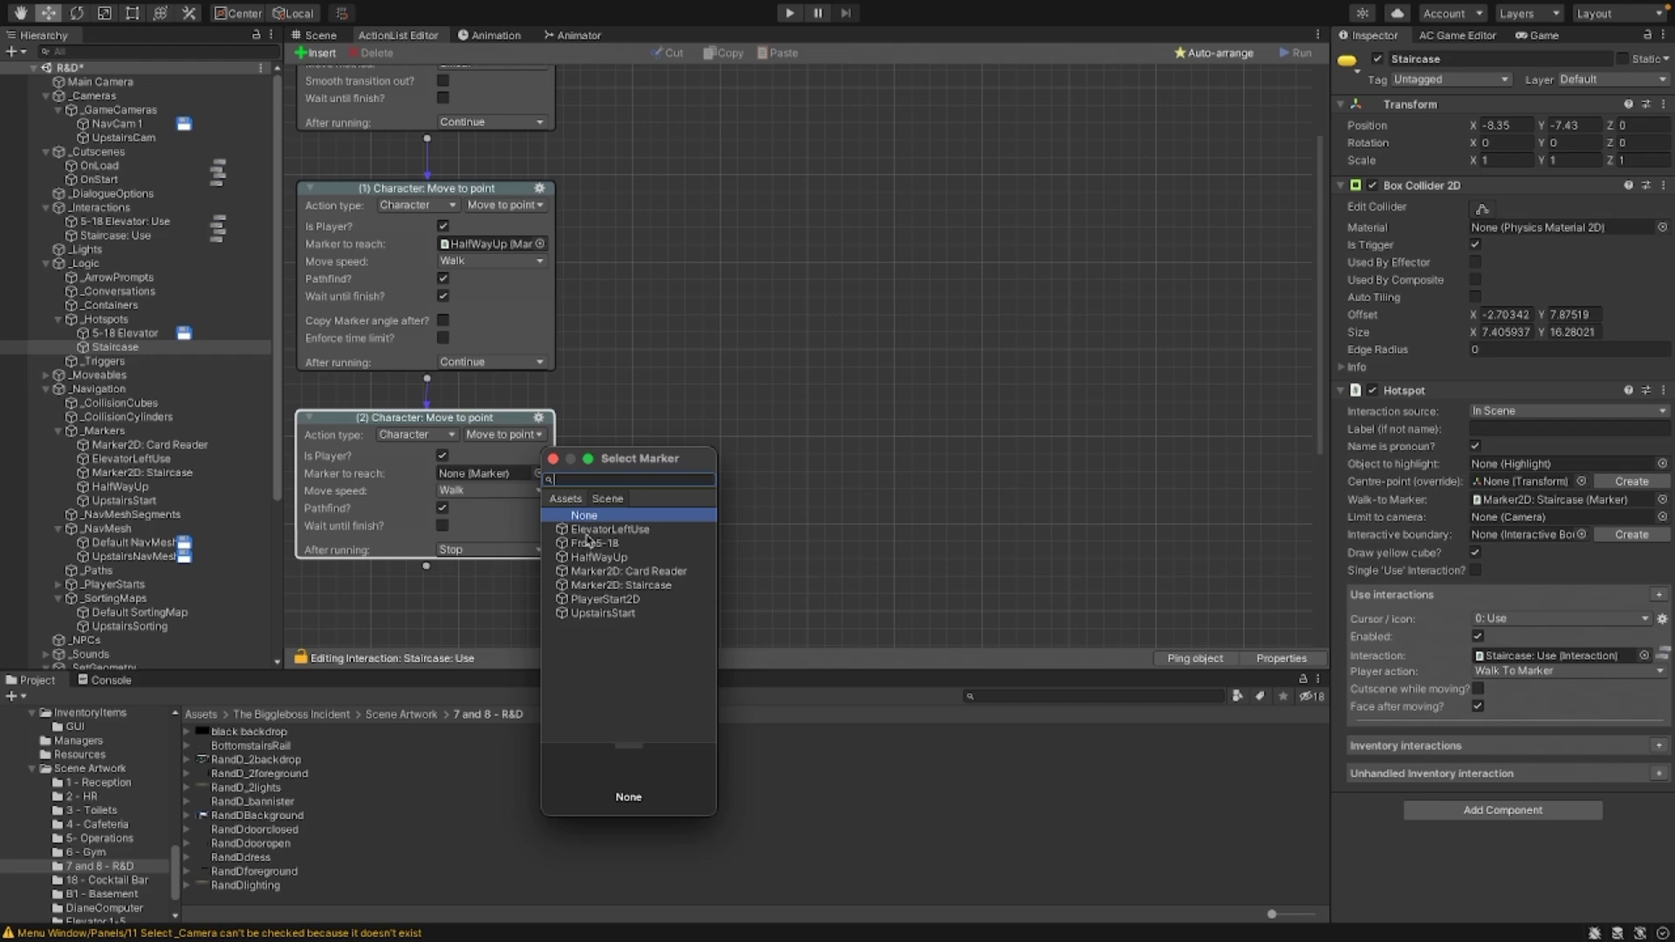
{"action": "left_click", "coordinate": [592, 614]}
{"action": "left_click", "coordinate": [485, 522]}
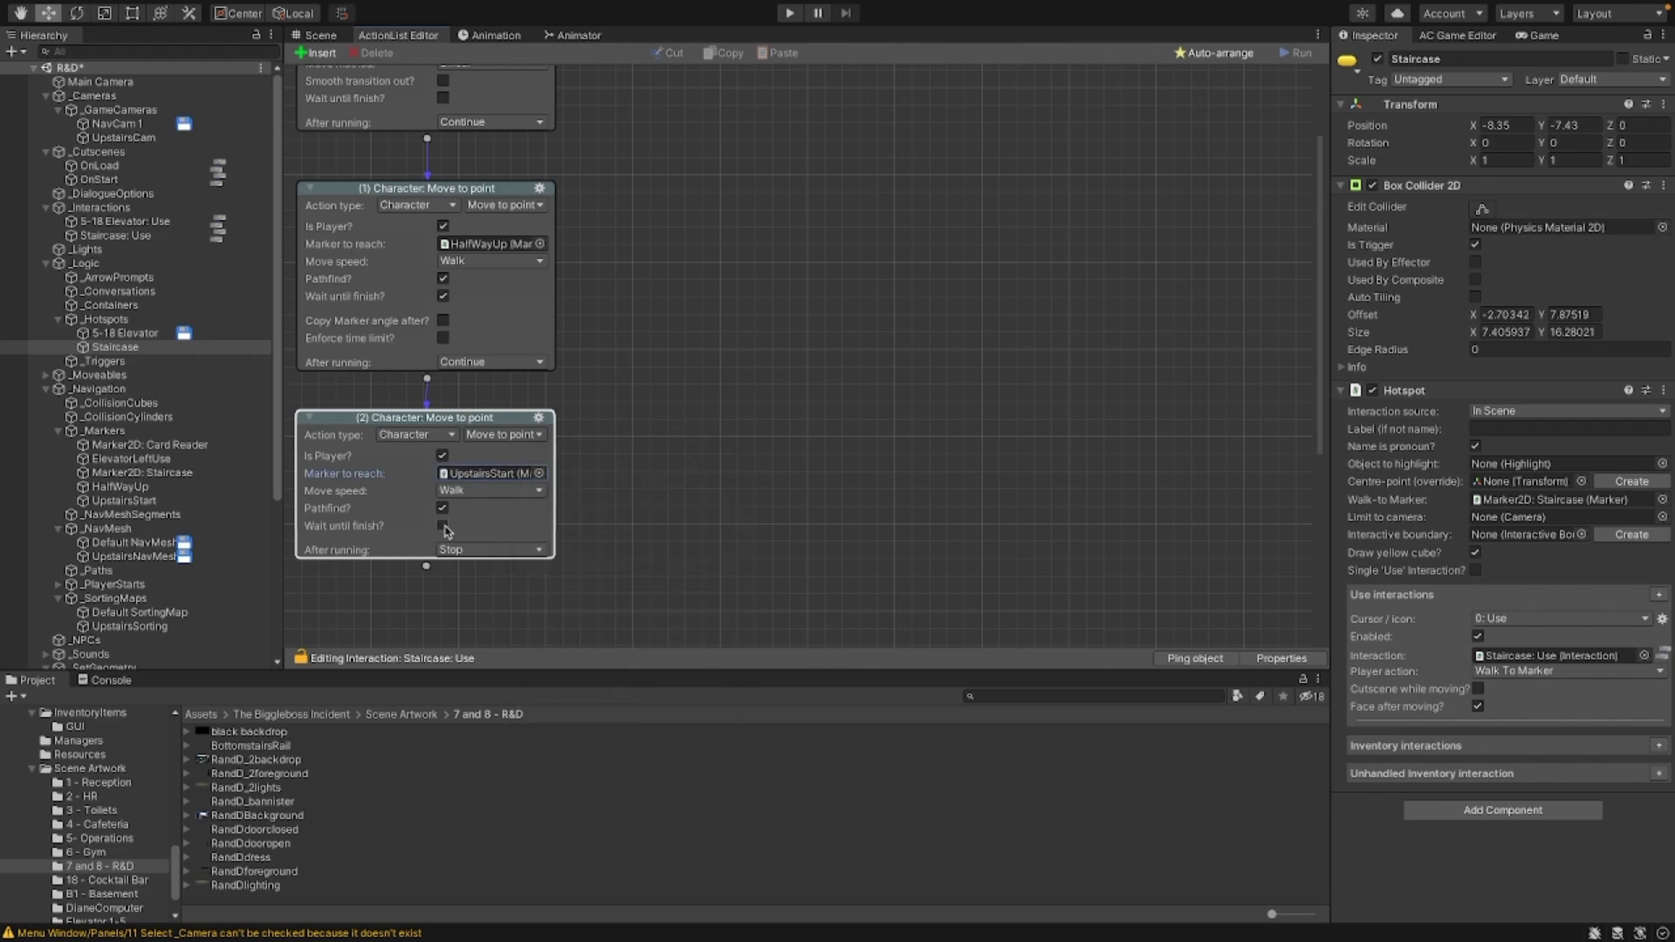
{"action": "left_click", "coordinate": [455, 490]}
{"action": "left_click", "coordinate": [455, 485]}
Step: Change the third action to Character: Change rendering and apply it to the player
{"action": "left_click", "coordinate": [445, 436]}
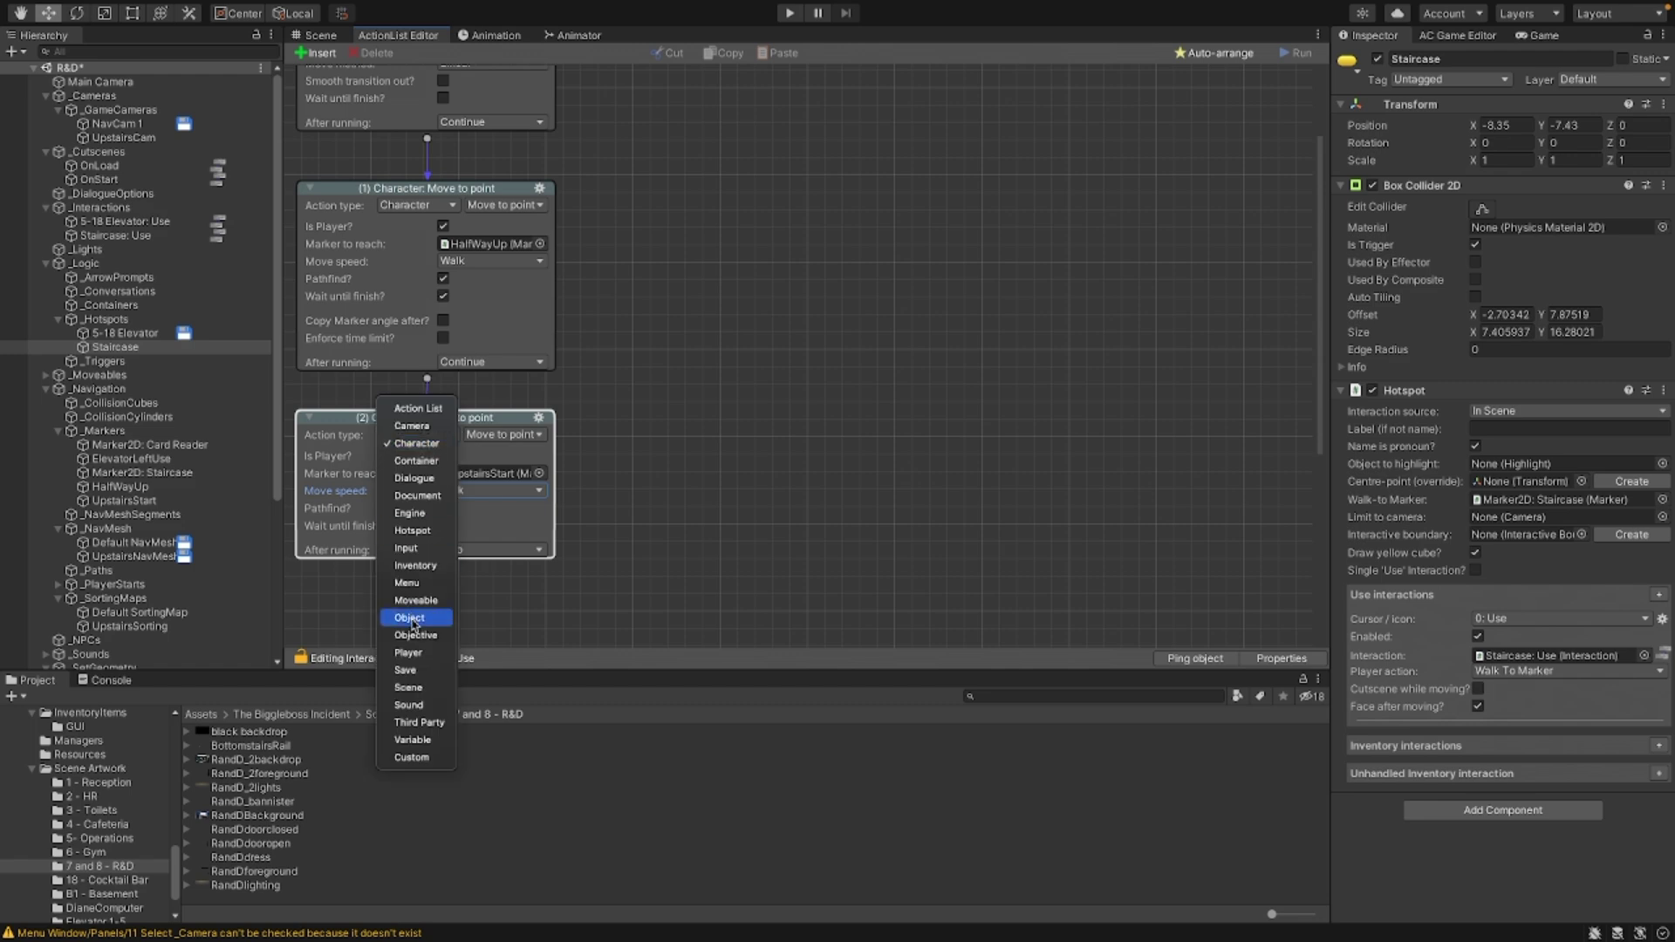
{"action": "left_click", "coordinate": [503, 439]}
{"action": "left_click", "coordinate": [503, 437]}
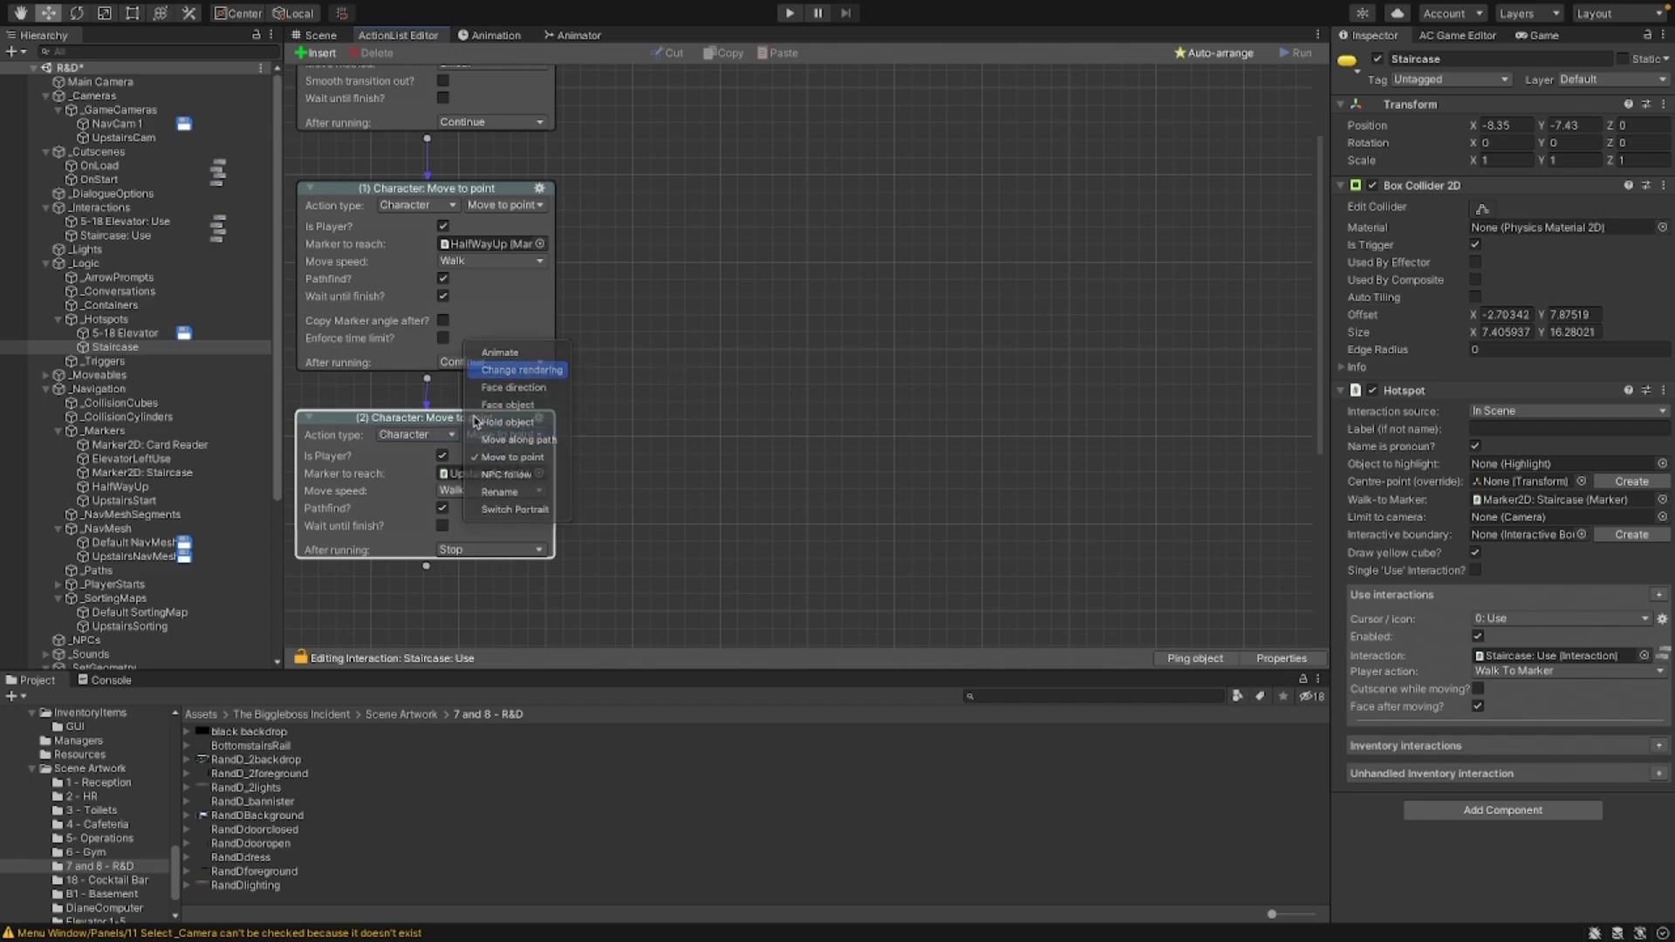
{"action": "left_click", "coordinate": [522, 369]}
{"action": "left_click", "coordinate": [442, 455]}
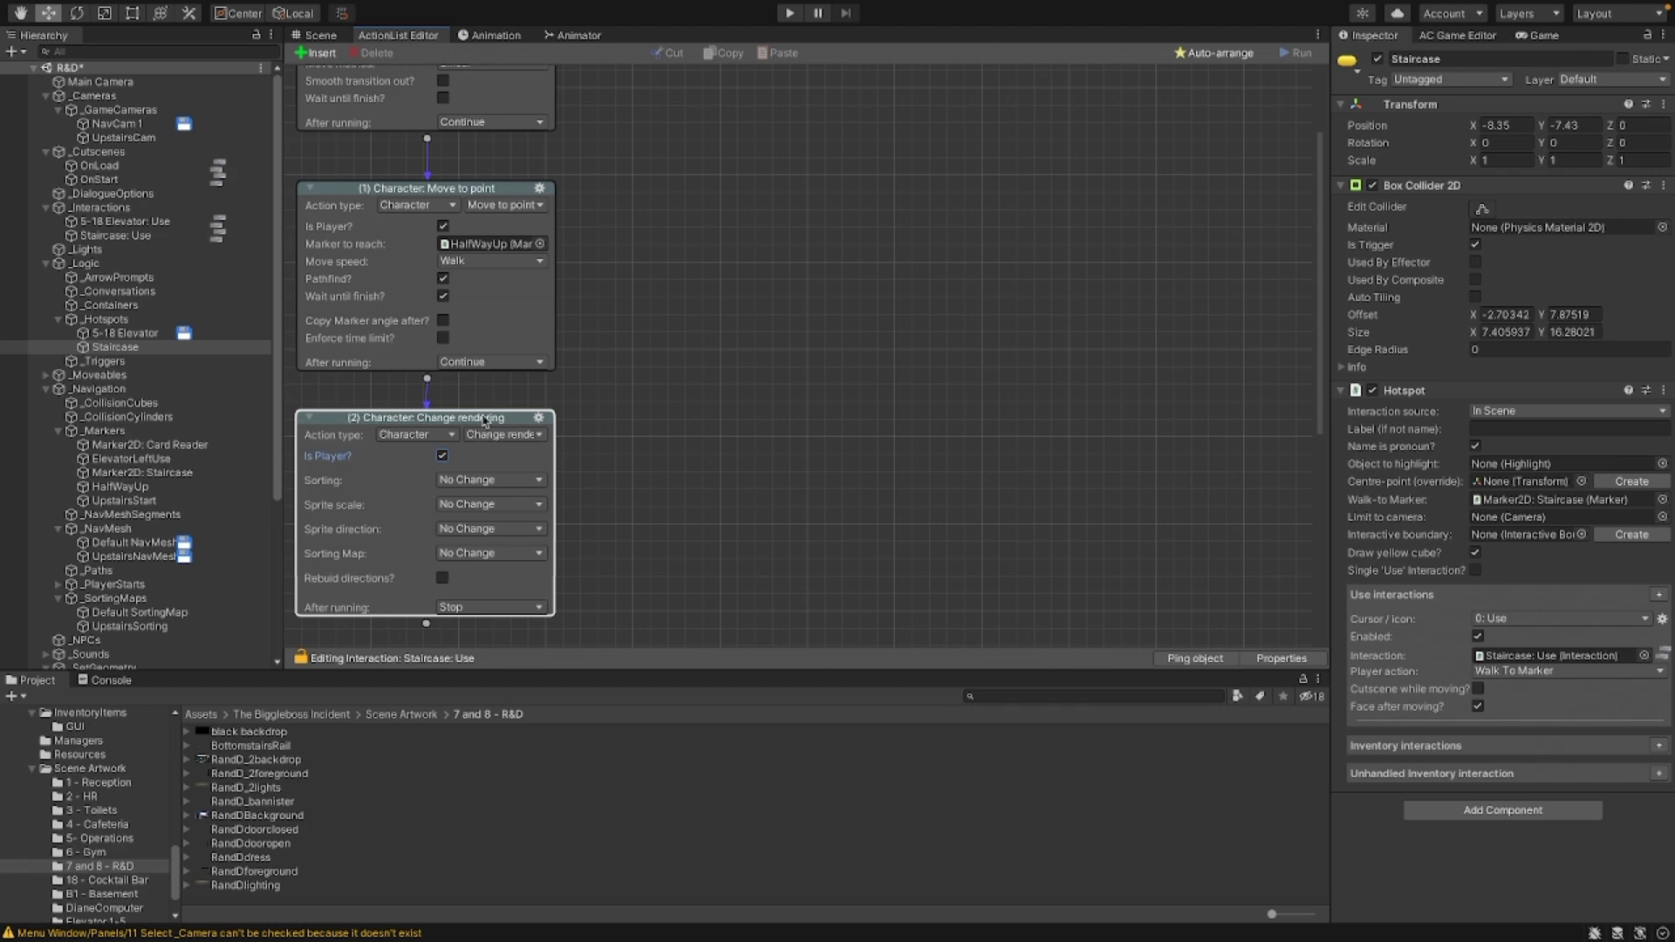
Step: Set the Change rendering action's new sorting map to UpstairsSorting and align the action below the Move to point action
{"action": "left_click_drag", "start_coordinate": [484, 420], "coordinate": [706, 409]}
{"action": "left_click", "coordinate": [708, 542]}
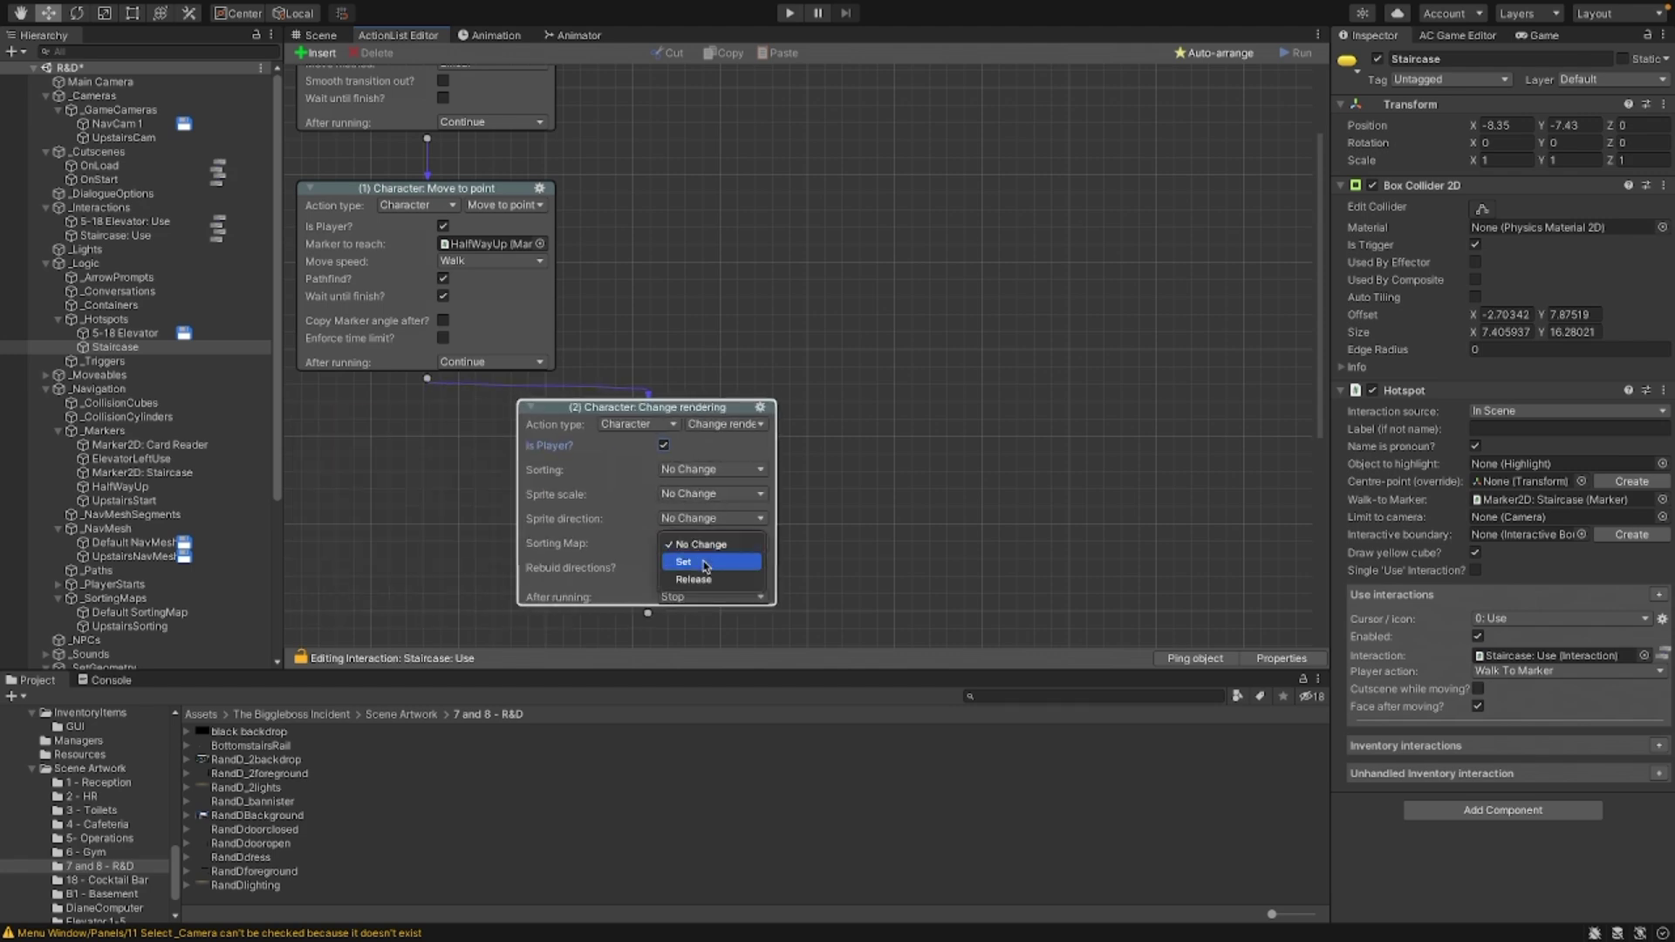
{"action": "left_click", "coordinate": [706, 562]}
{"action": "left_click", "coordinate": [759, 561]}
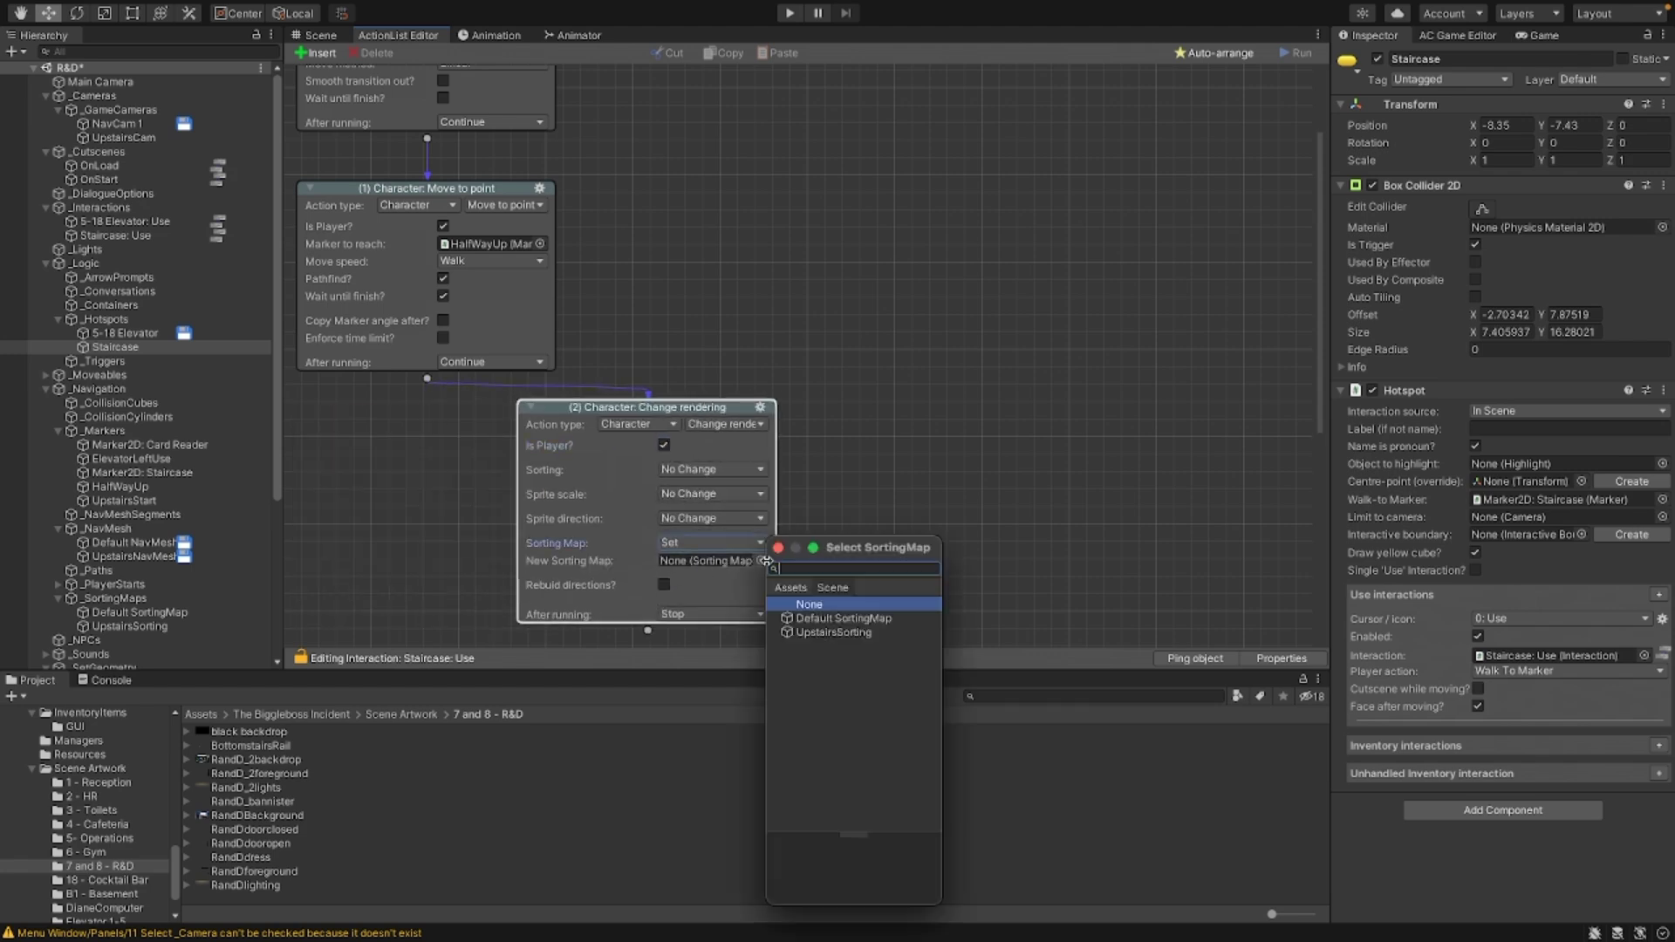
{"action": "double_click", "coordinate": [839, 632]}
{"action": "left_click_drag", "start_coordinate": [625, 407], "coordinate": [428, 529]}
Step: Chain a fourth action after Change rendering and make it an Object: Teleport action
{"action": "scroll", "coordinate": [406, 447], "scroll_direction": "down", "scroll_amount": 5}
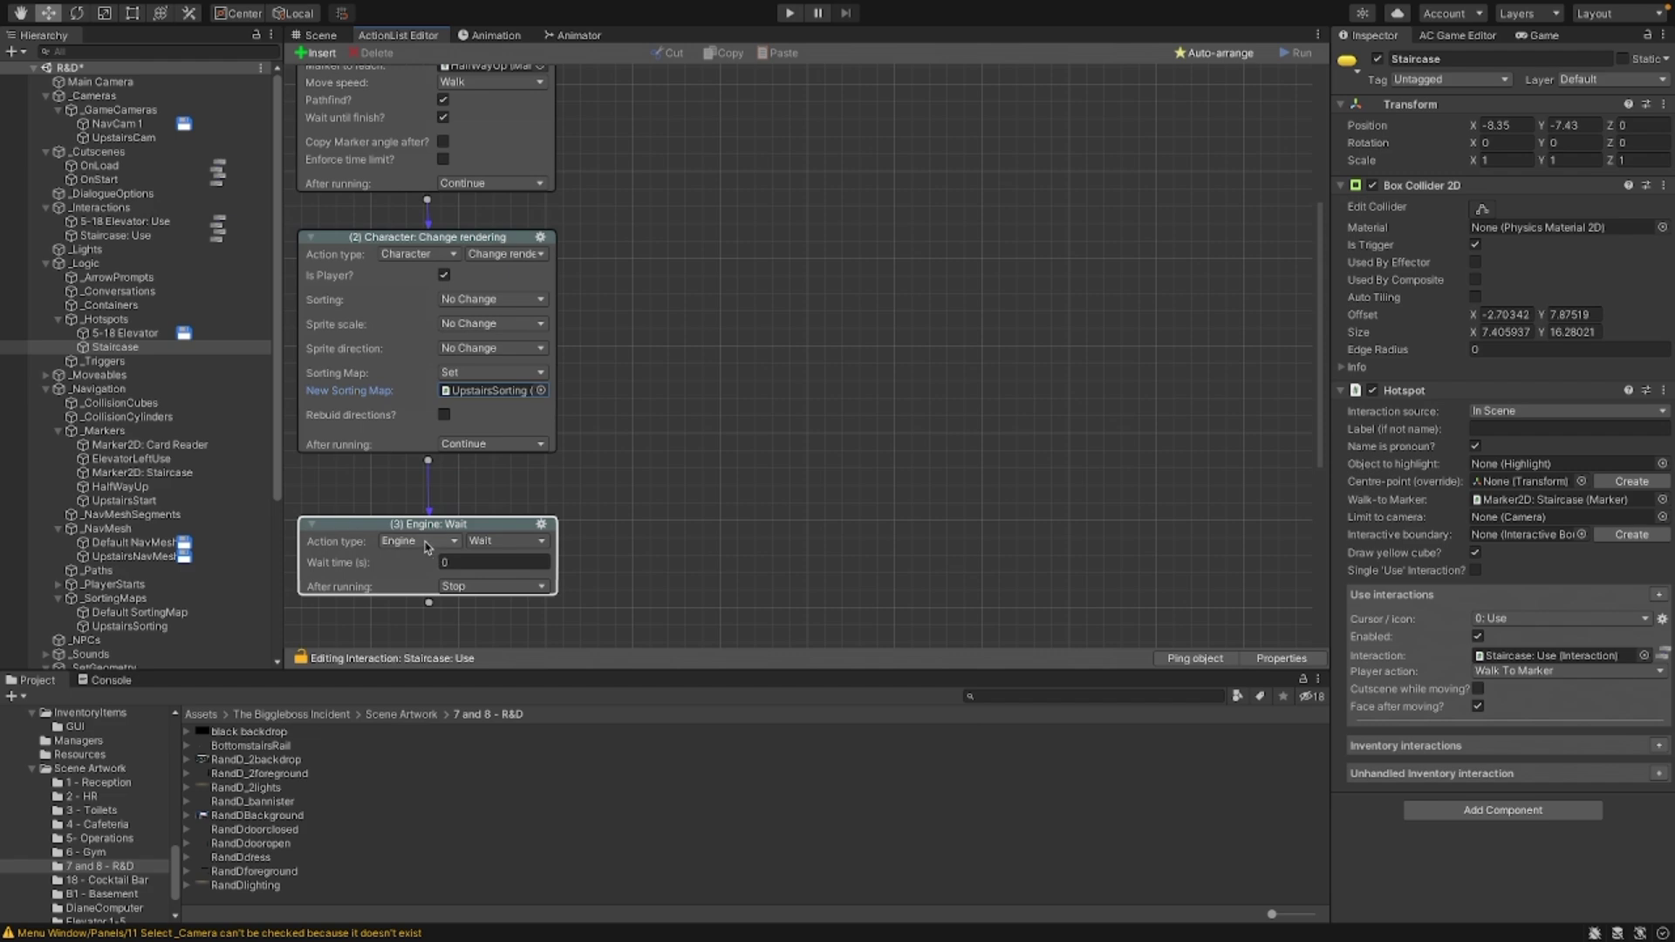
{"action": "left_click", "coordinate": [426, 545]}
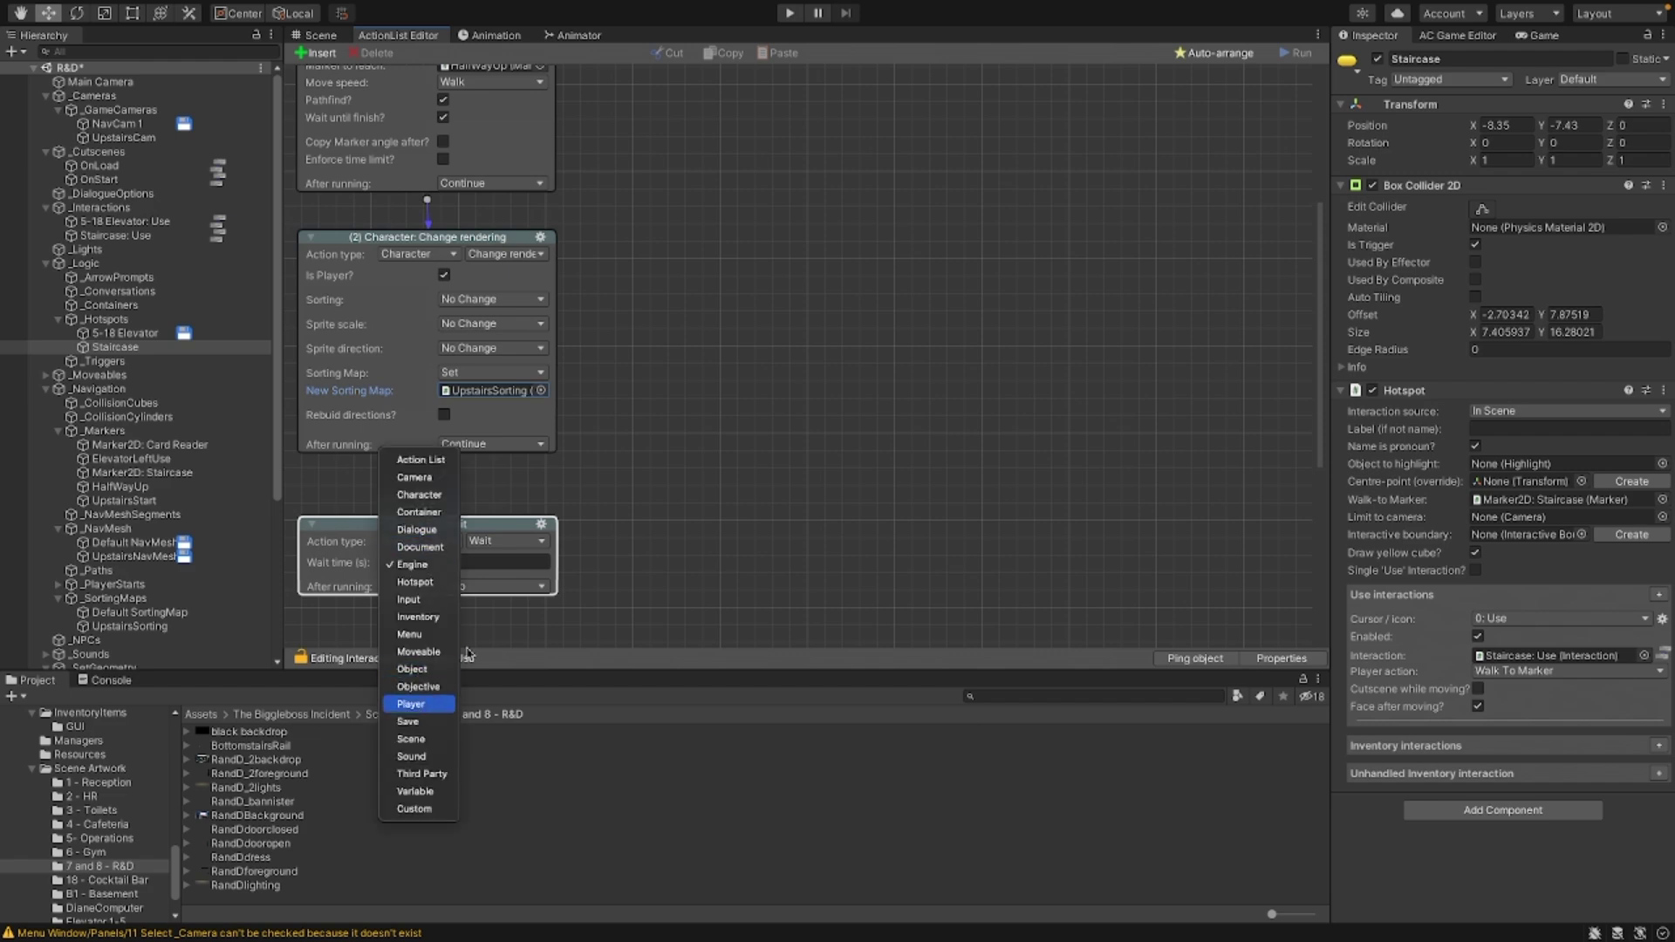
{"action": "left_click", "coordinate": [411, 704]}
{"action": "left_click", "coordinate": [504, 542]}
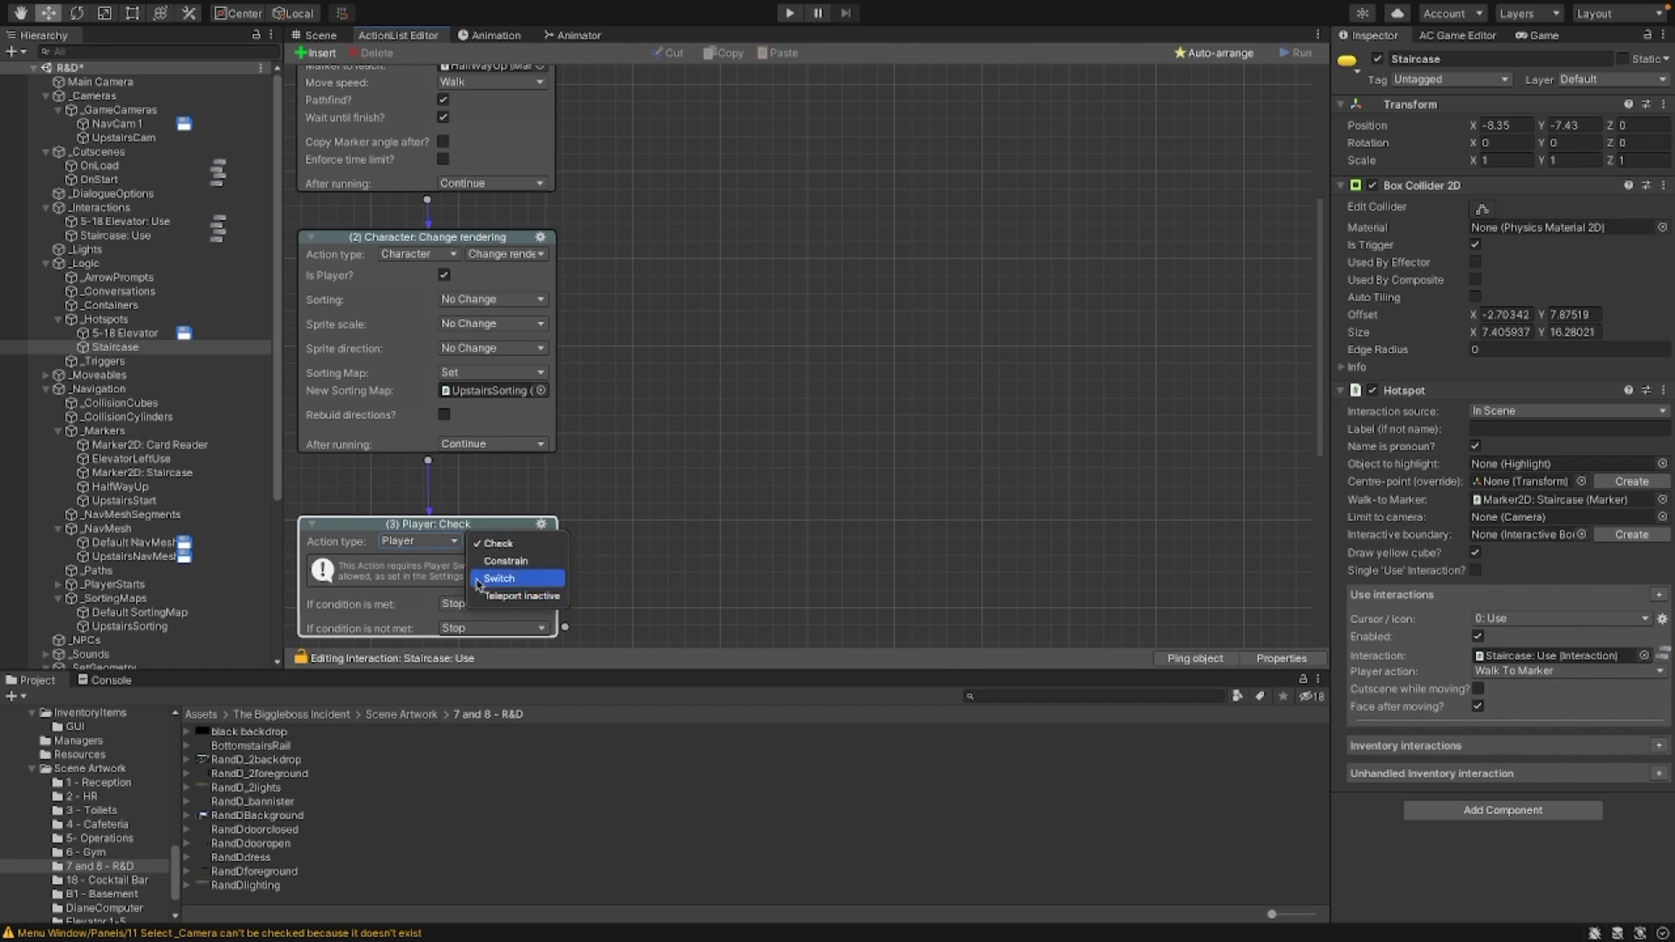
{"action": "left_click", "coordinate": [435, 543]}
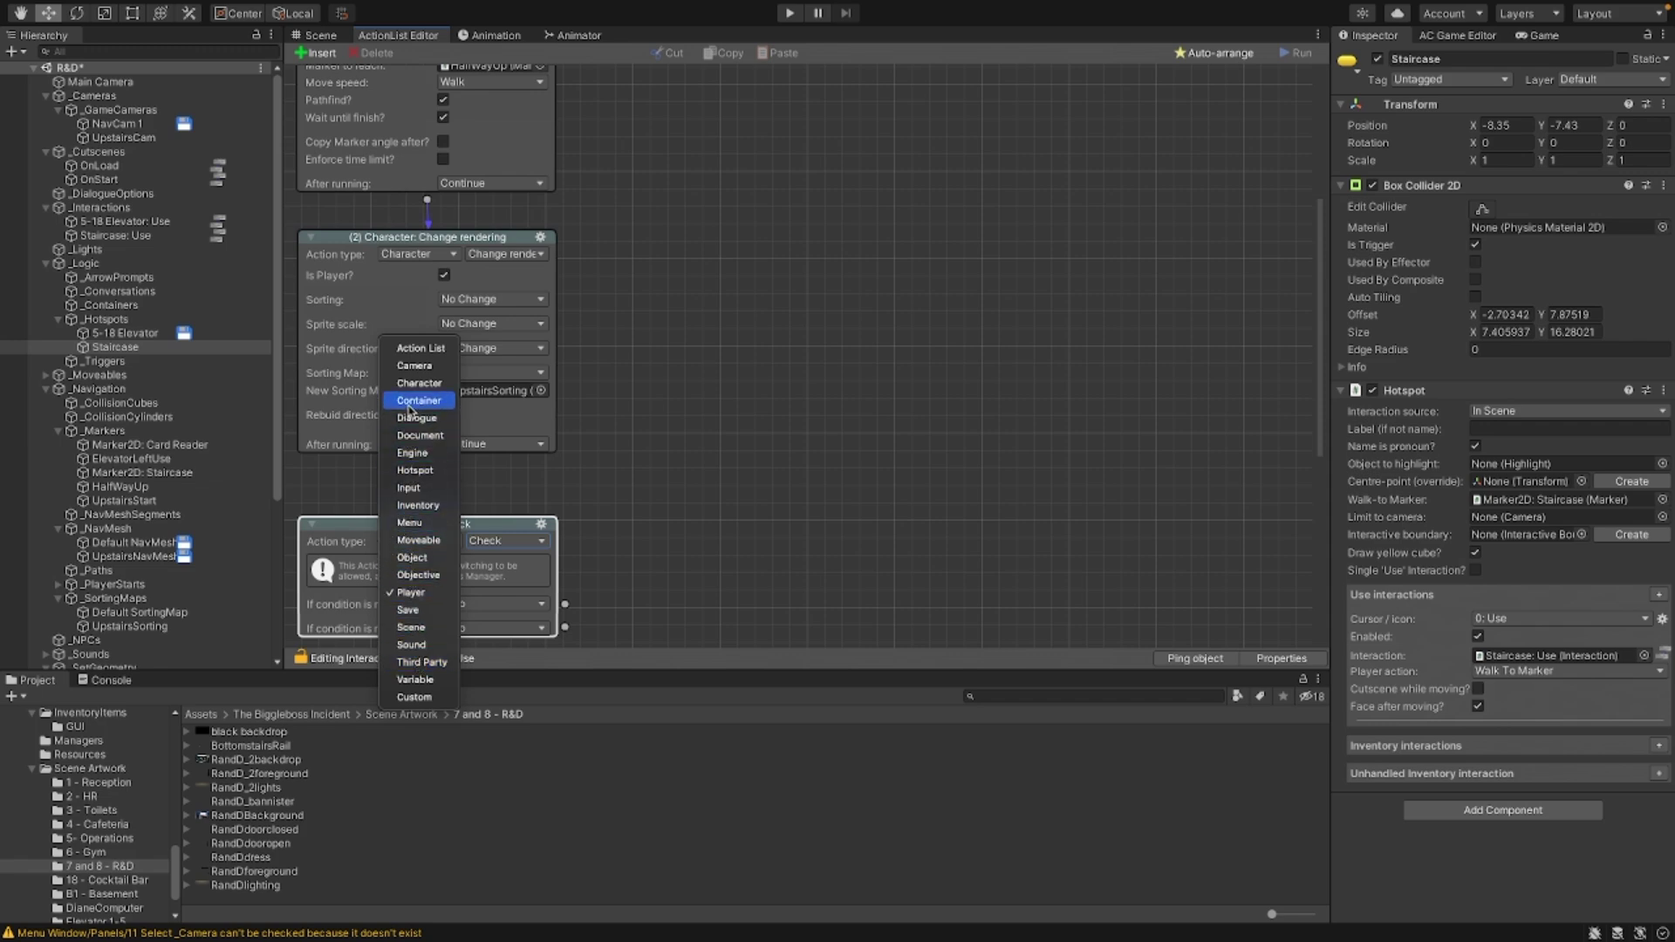
{"action": "left_click", "coordinate": [410, 557]}
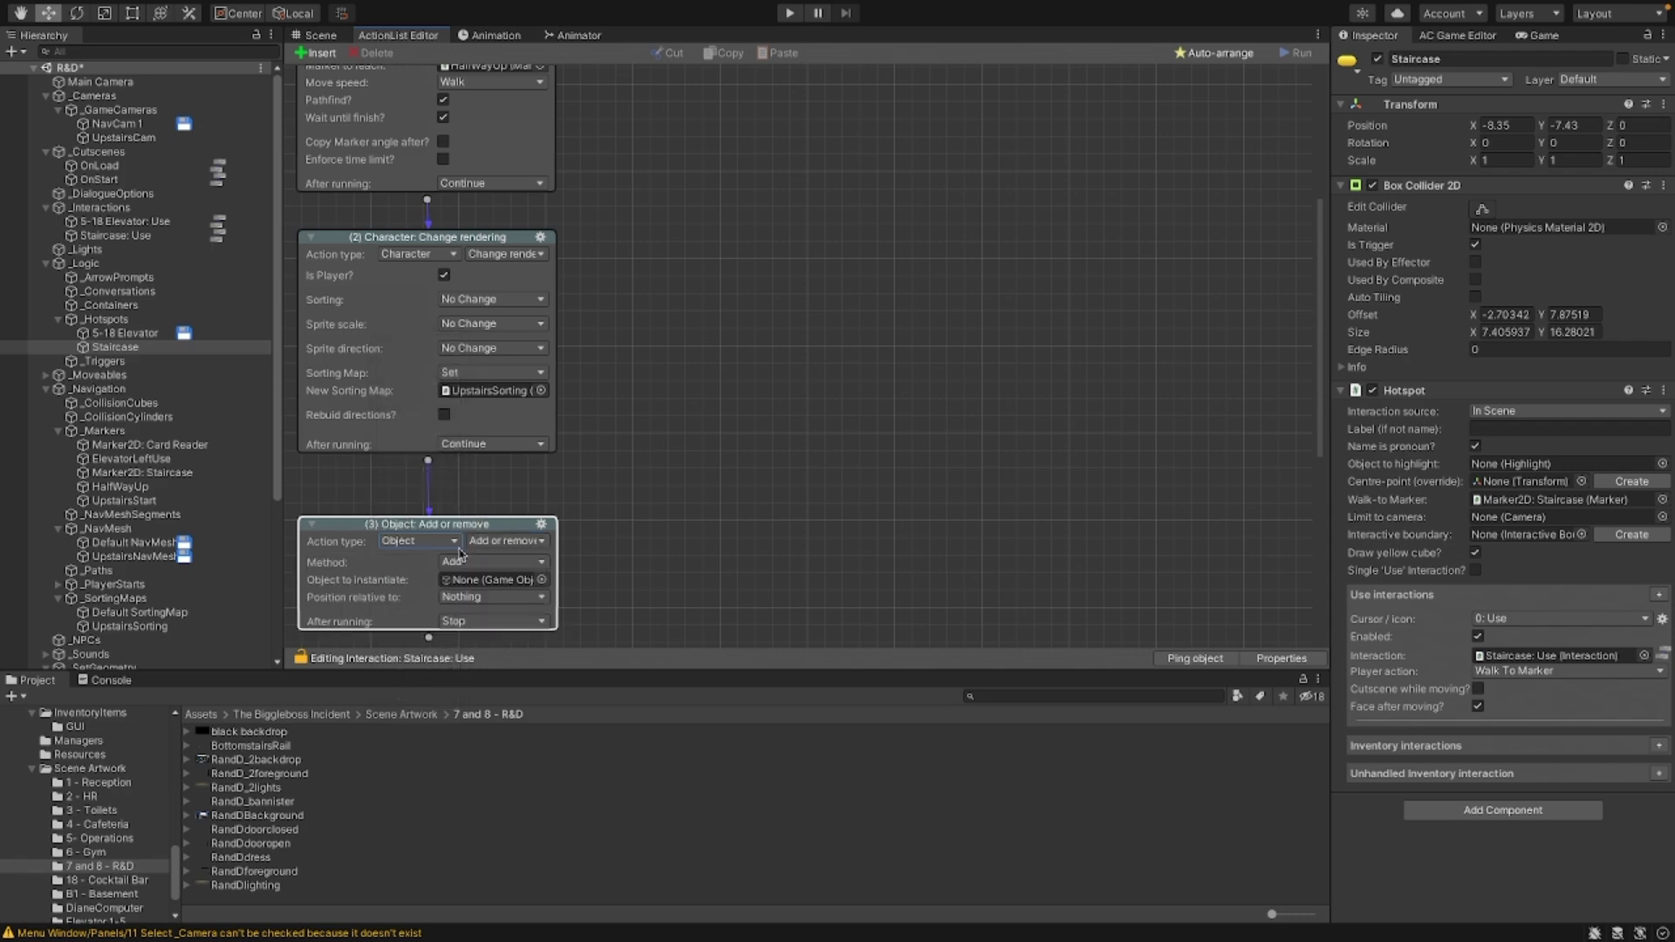
{"action": "left_click", "coordinate": [504, 541]}
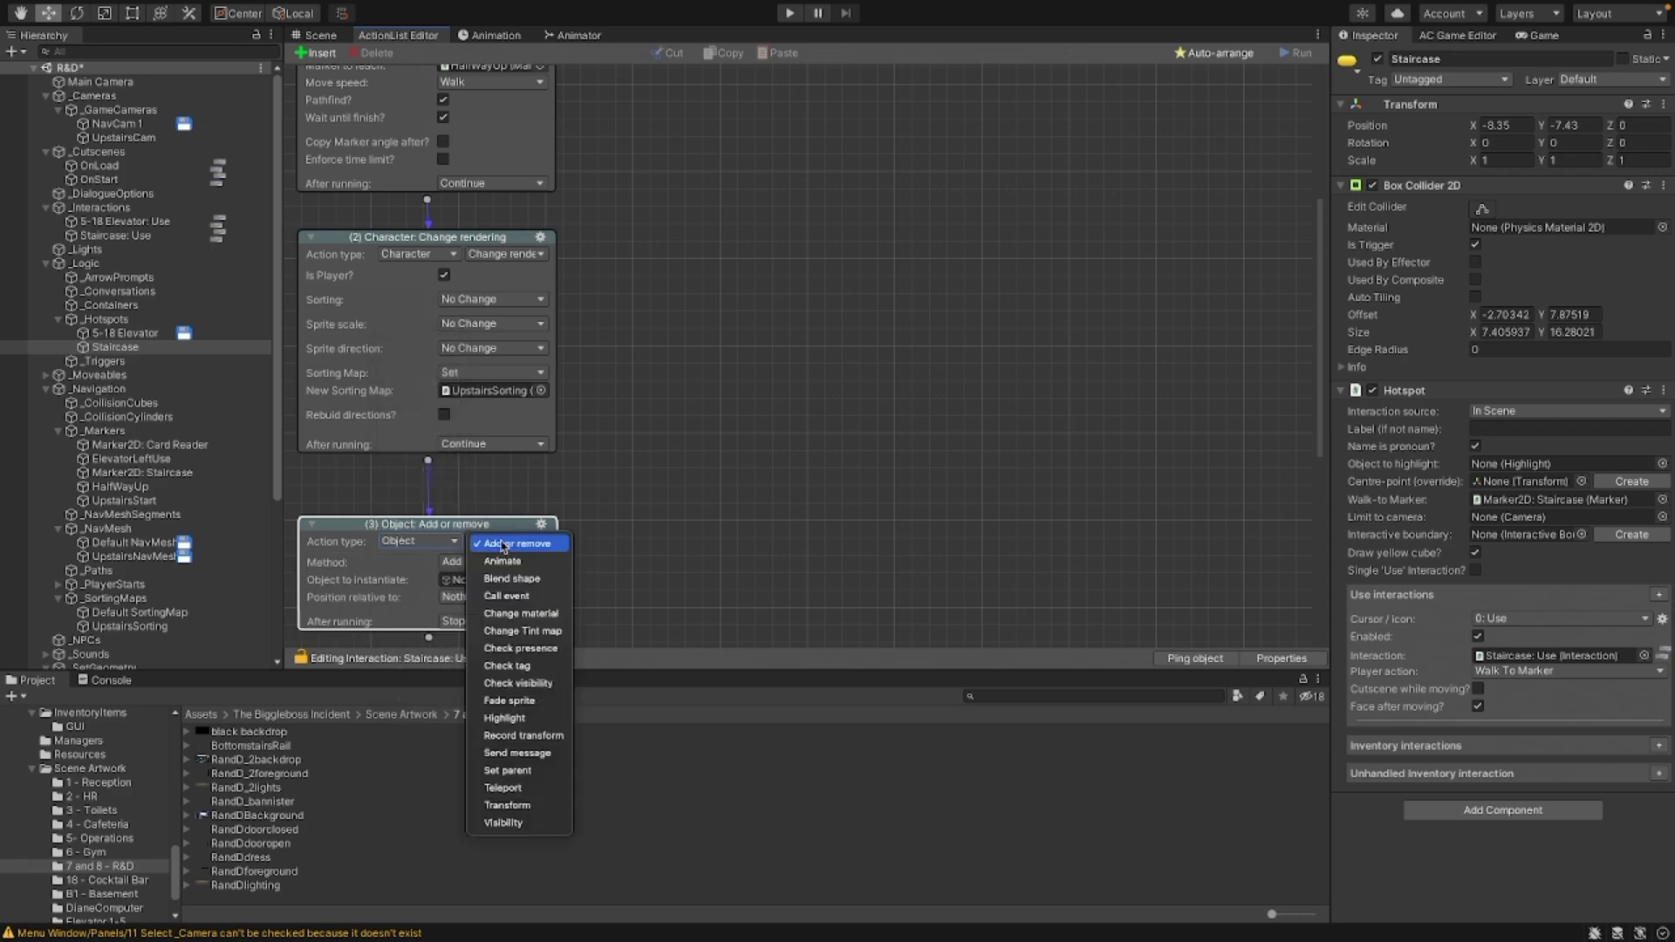
{"action": "left_click", "coordinate": [504, 788]}
Step: Configure the Teleport action to send the player to the UpstairsStart marker
{"action": "left_click", "coordinate": [445, 562]}
{"action": "scroll", "coordinate": [580, 574], "scroll_direction": "down", "scroll_amount": 5}
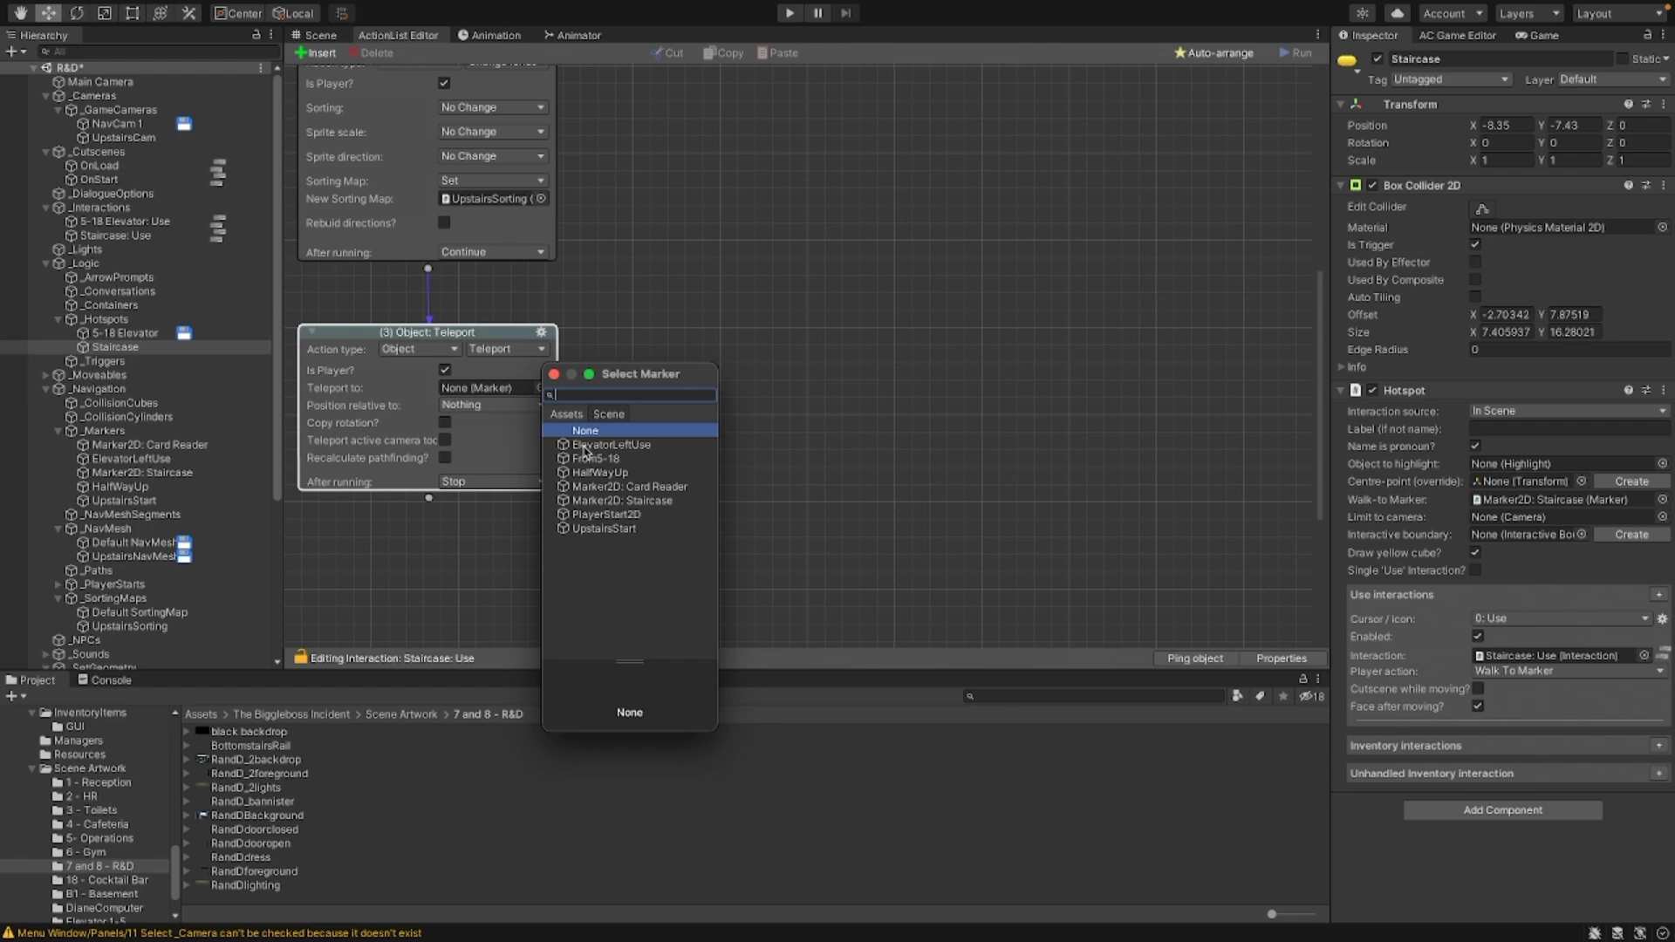
{"action": "left_click", "coordinate": [588, 529]}
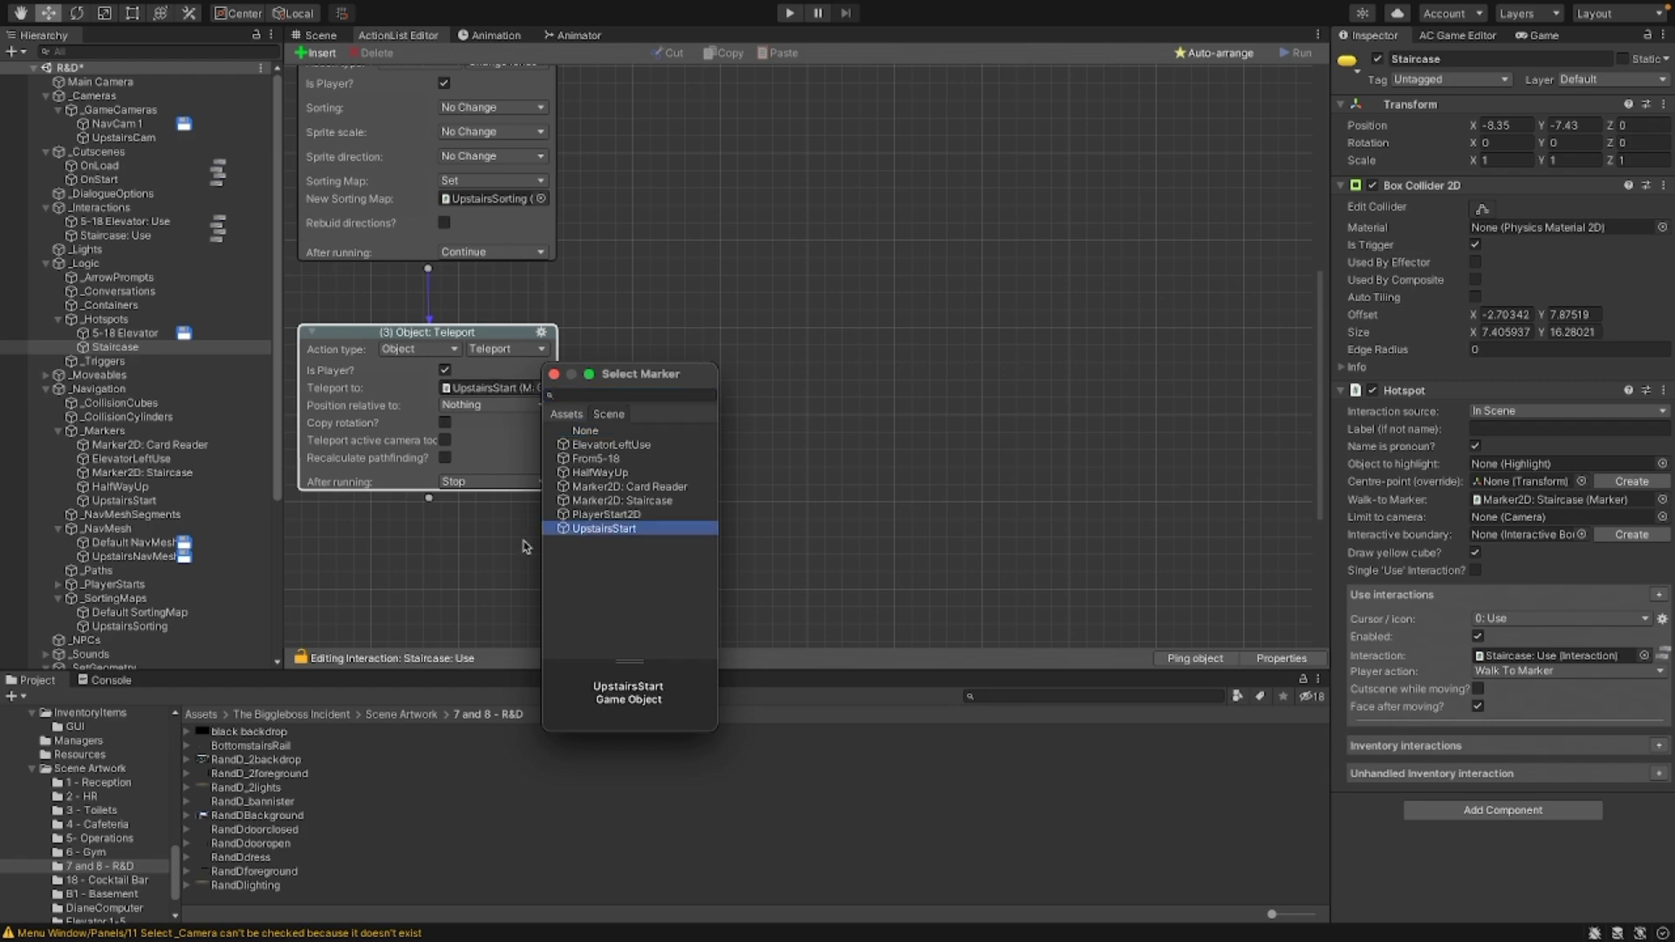
{"action": "double_click", "coordinate": [588, 528]}
Step: Review the Staircase: Use action chain from the camera switch through to the Teleport action
{"action": "scroll", "coordinate": [461, 529], "scroll_direction": "up", "scroll_amount": 3}
{"action": "scroll", "coordinate": [462, 529], "scroll_direction": "up", "scroll_amount": 5}
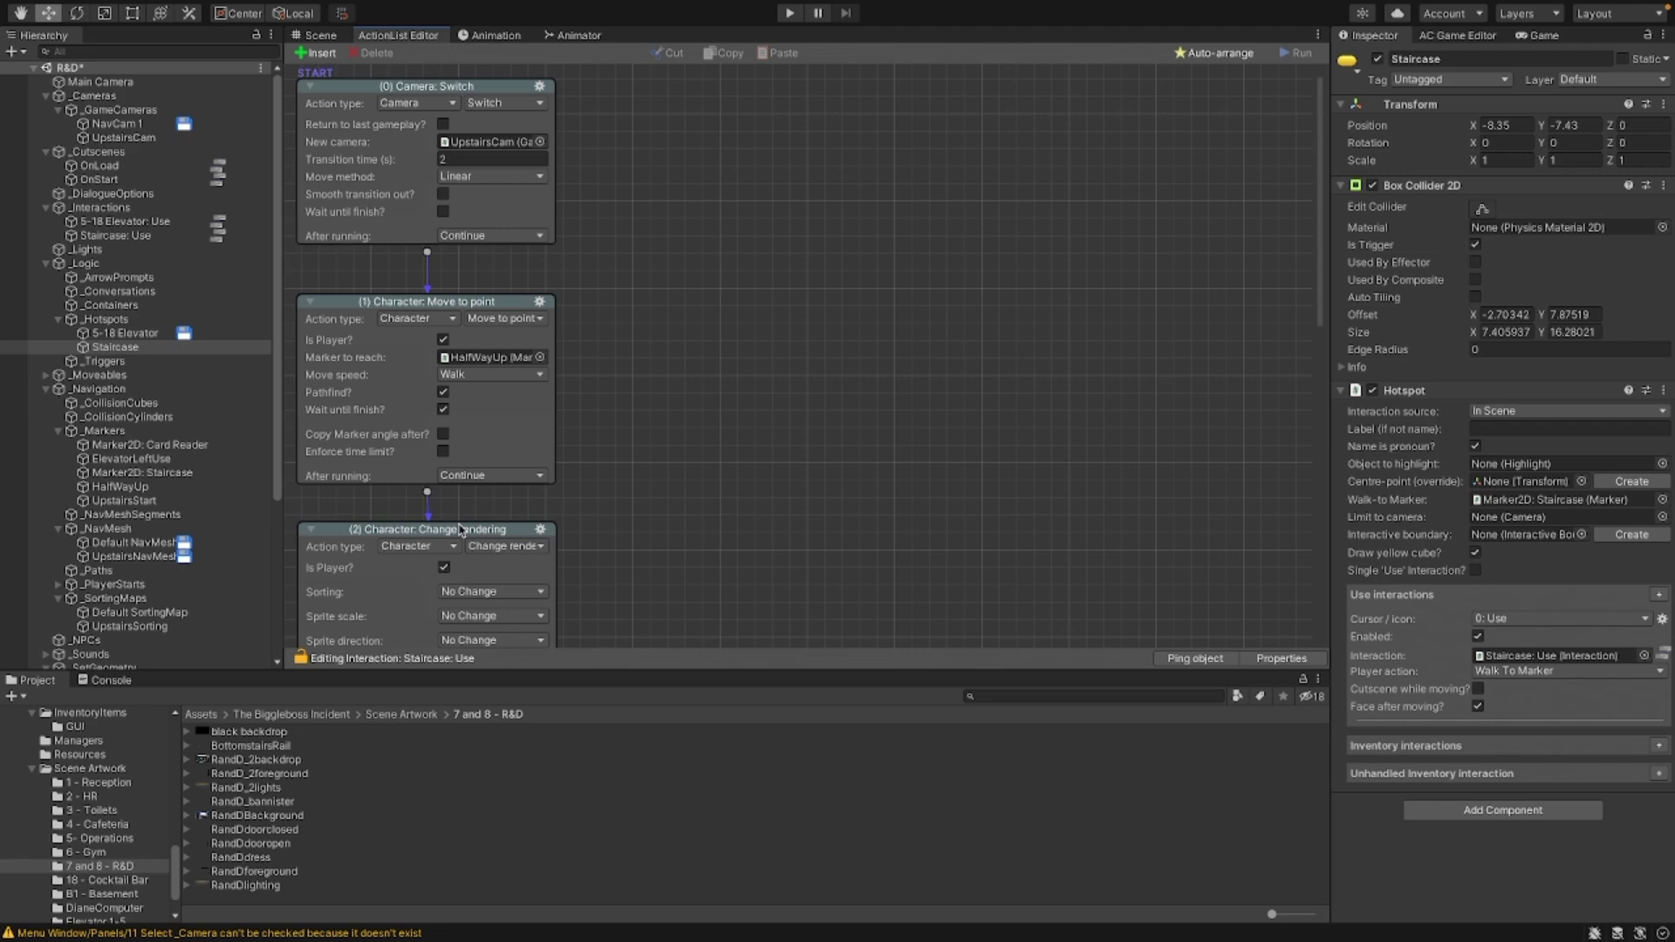
{"action": "scroll", "coordinate": [462, 530], "scroll_direction": "down", "scroll_amount": 1}
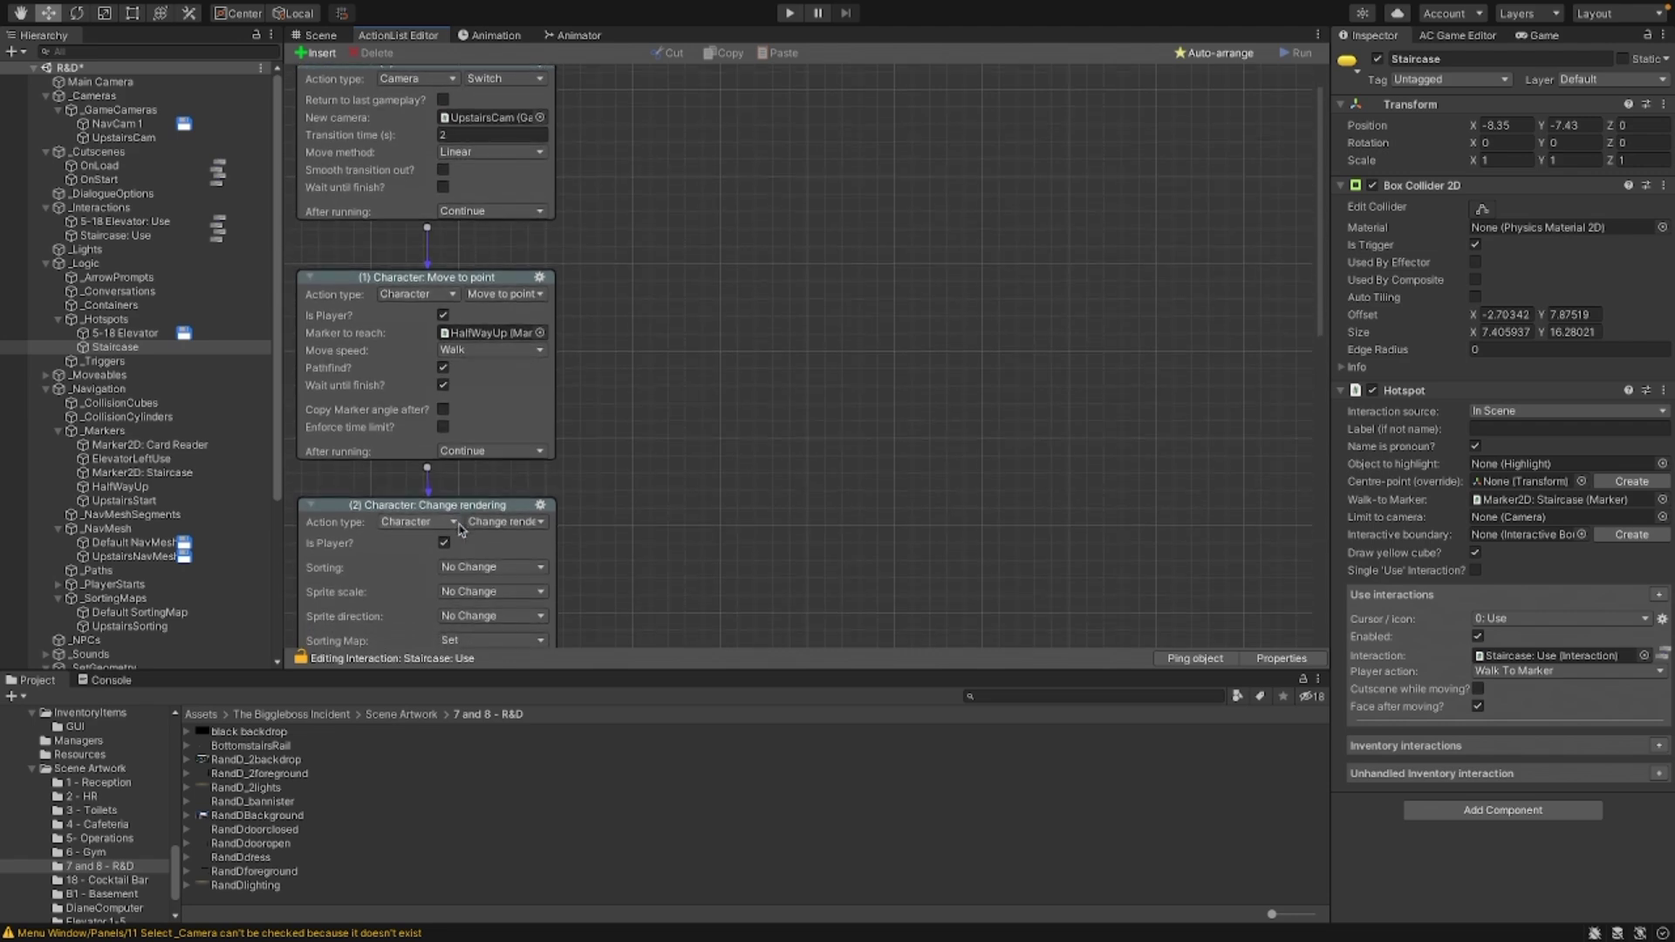
{"action": "scroll", "coordinate": [461, 530], "scroll_direction": "down", "scroll_amount": 3}
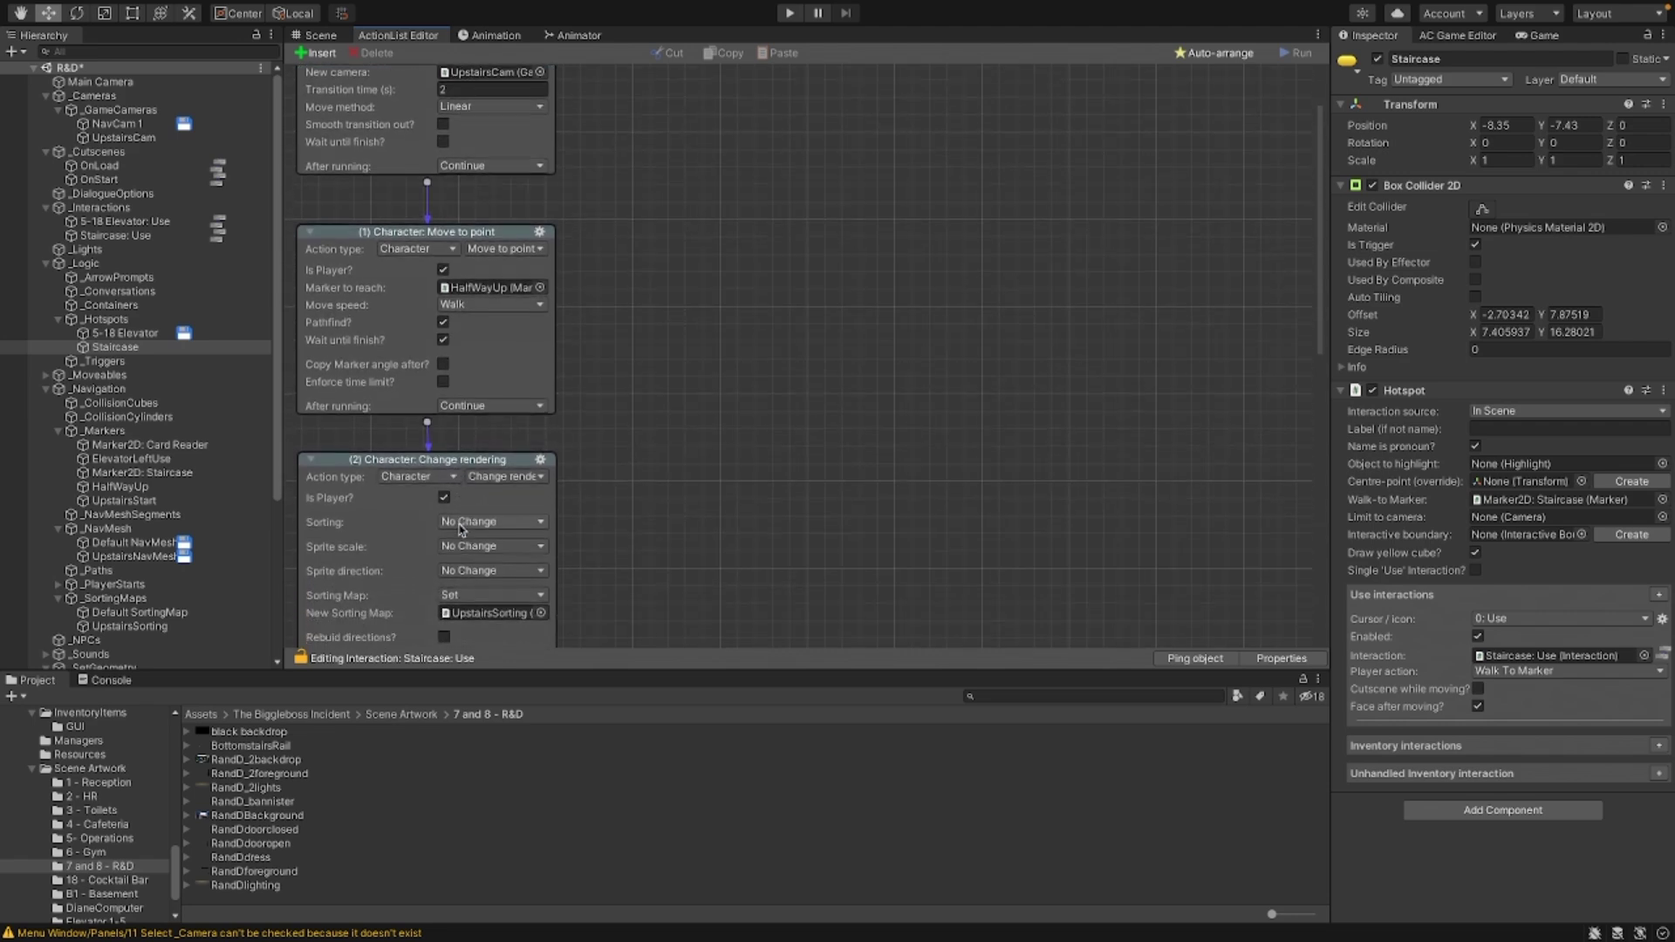
{"action": "scroll", "coordinate": [461, 529], "scroll_direction": "down", "scroll_amount": 6}
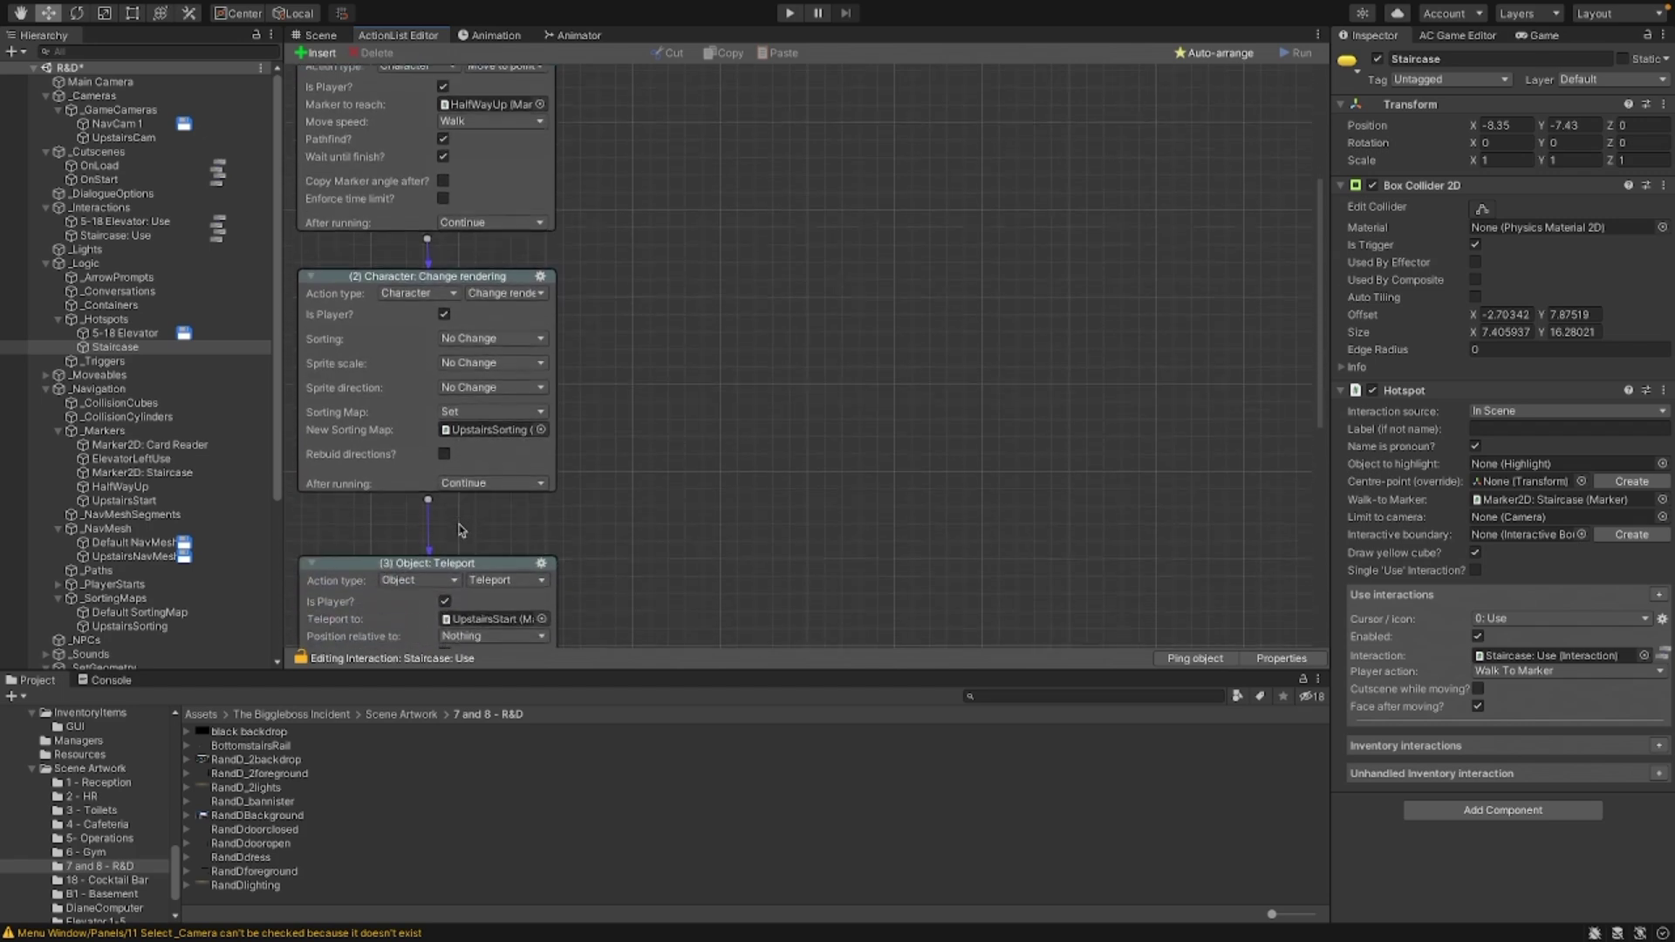
{"action": "scroll", "coordinate": [459, 527], "scroll_direction": "down", "scroll_amount": 4}
{"action": "scroll", "coordinate": [419, 392], "scroll_direction": "up", "scroll_amount": 1}
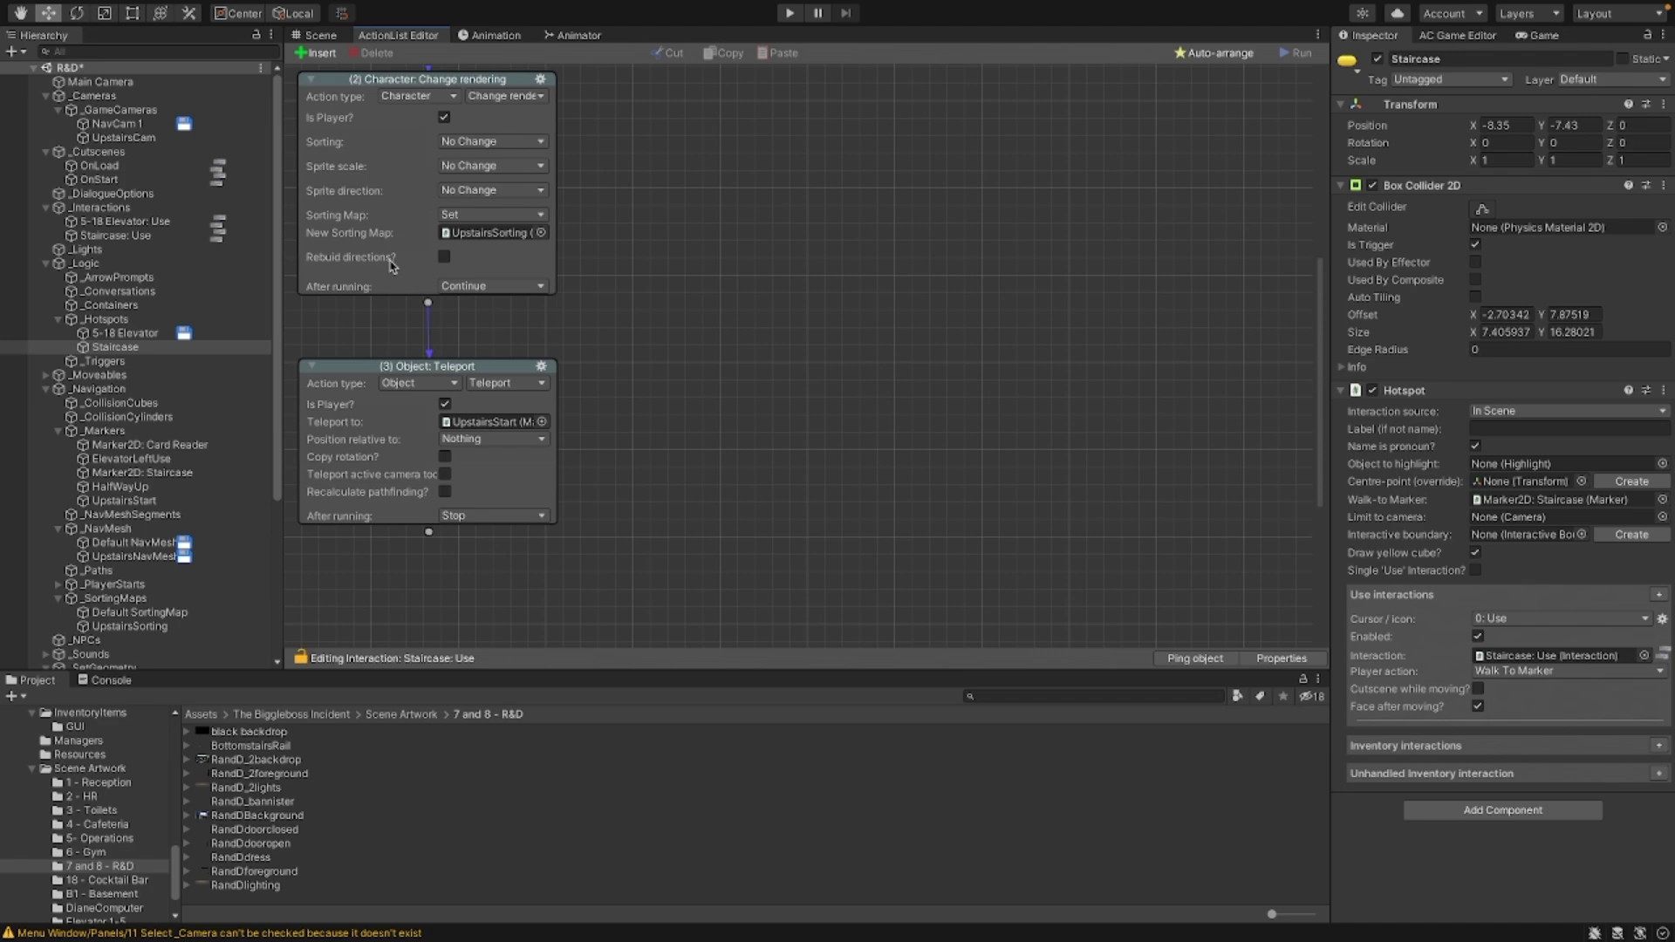
{"action": "scroll", "coordinate": [390, 265], "scroll_direction": "down", "scroll_amount": 2}
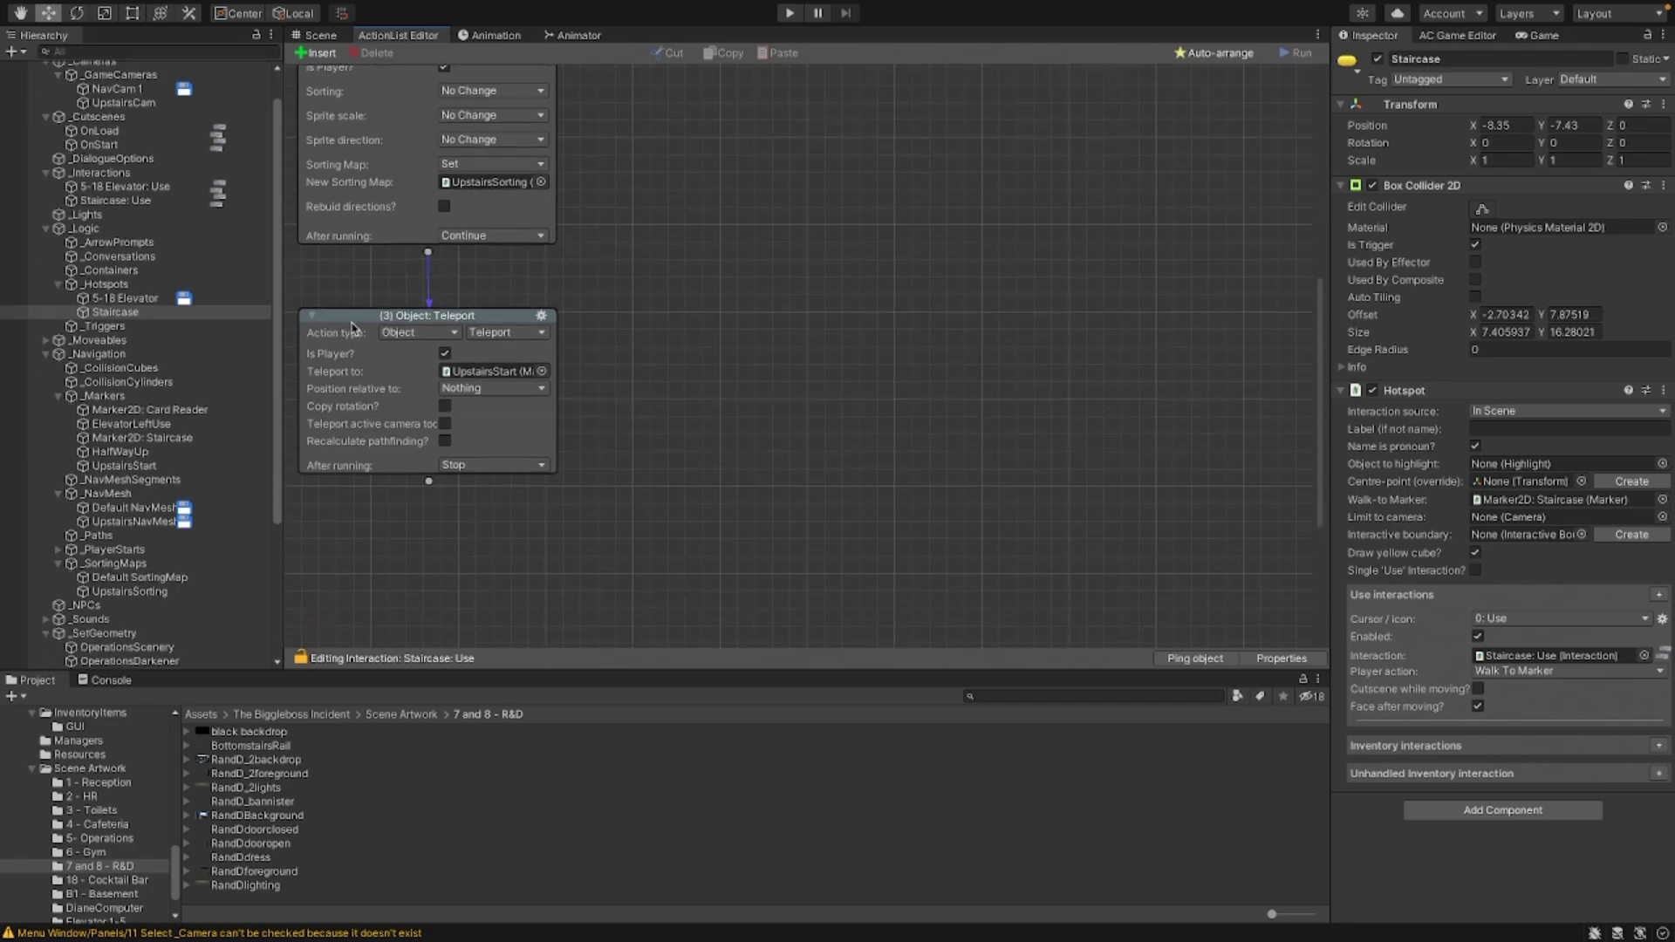
{"action": "scroll", "coordinate": [426, 408], "scroll_direction": "down", "scroll_amount": 3}
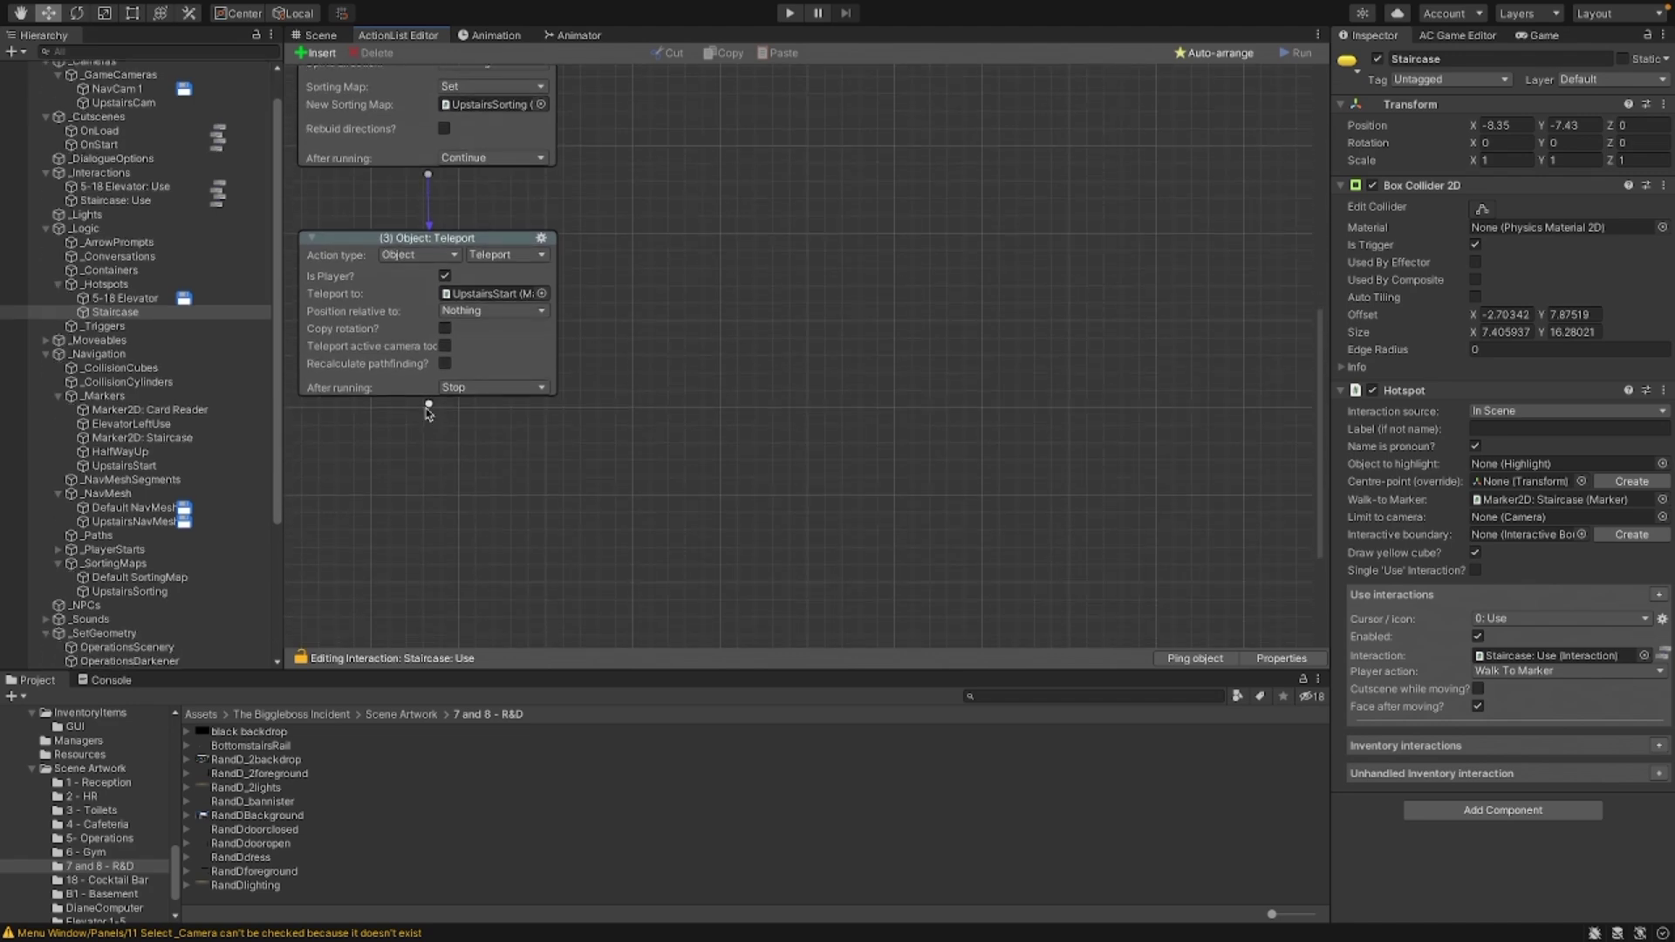
Step: Chain a fifth action after Teleport, then disconnect the Teleport action from the chain and move it aside
{"action": "left_click_drag", "start_coordinate": [427, 406], "coordinate": [428, 437]}
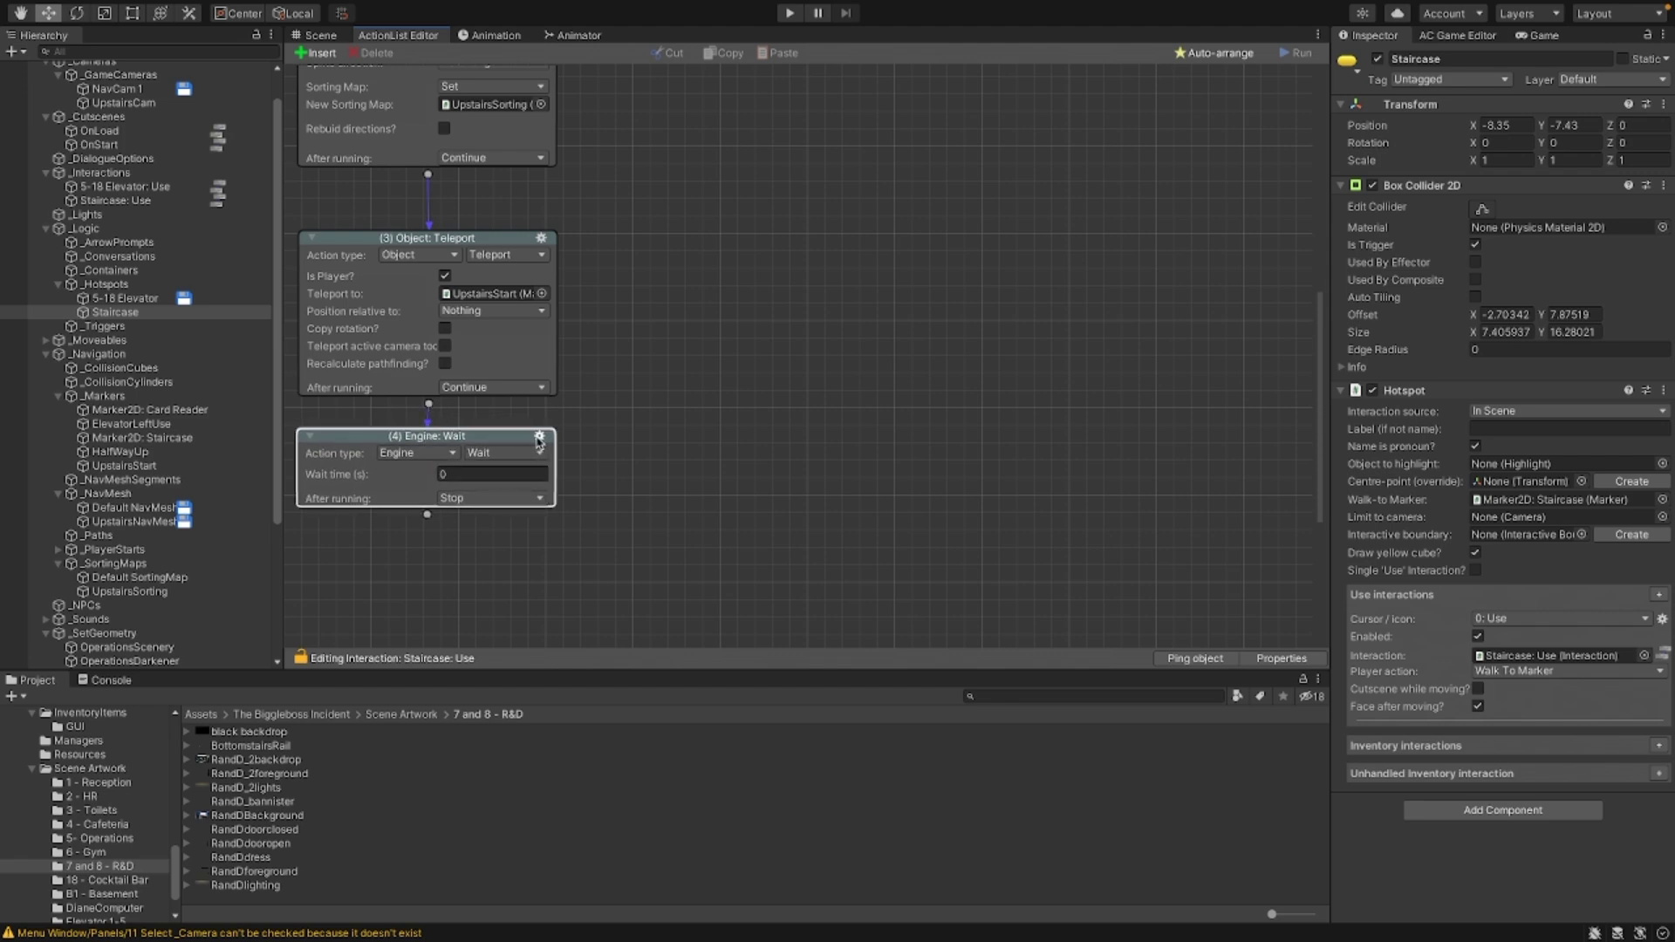
{"action": "left_click", "coordinate": [428, 404]}
{"action": "left_click", "coordinate": [427, 174]}
{"action": "left_click_drag", "start_coordinate": [435, 237], "coordinate": [461, 239]}
{"action": "left_click_drag", "start_coordinate": [643, 245], "coordinate": [890, 371]}
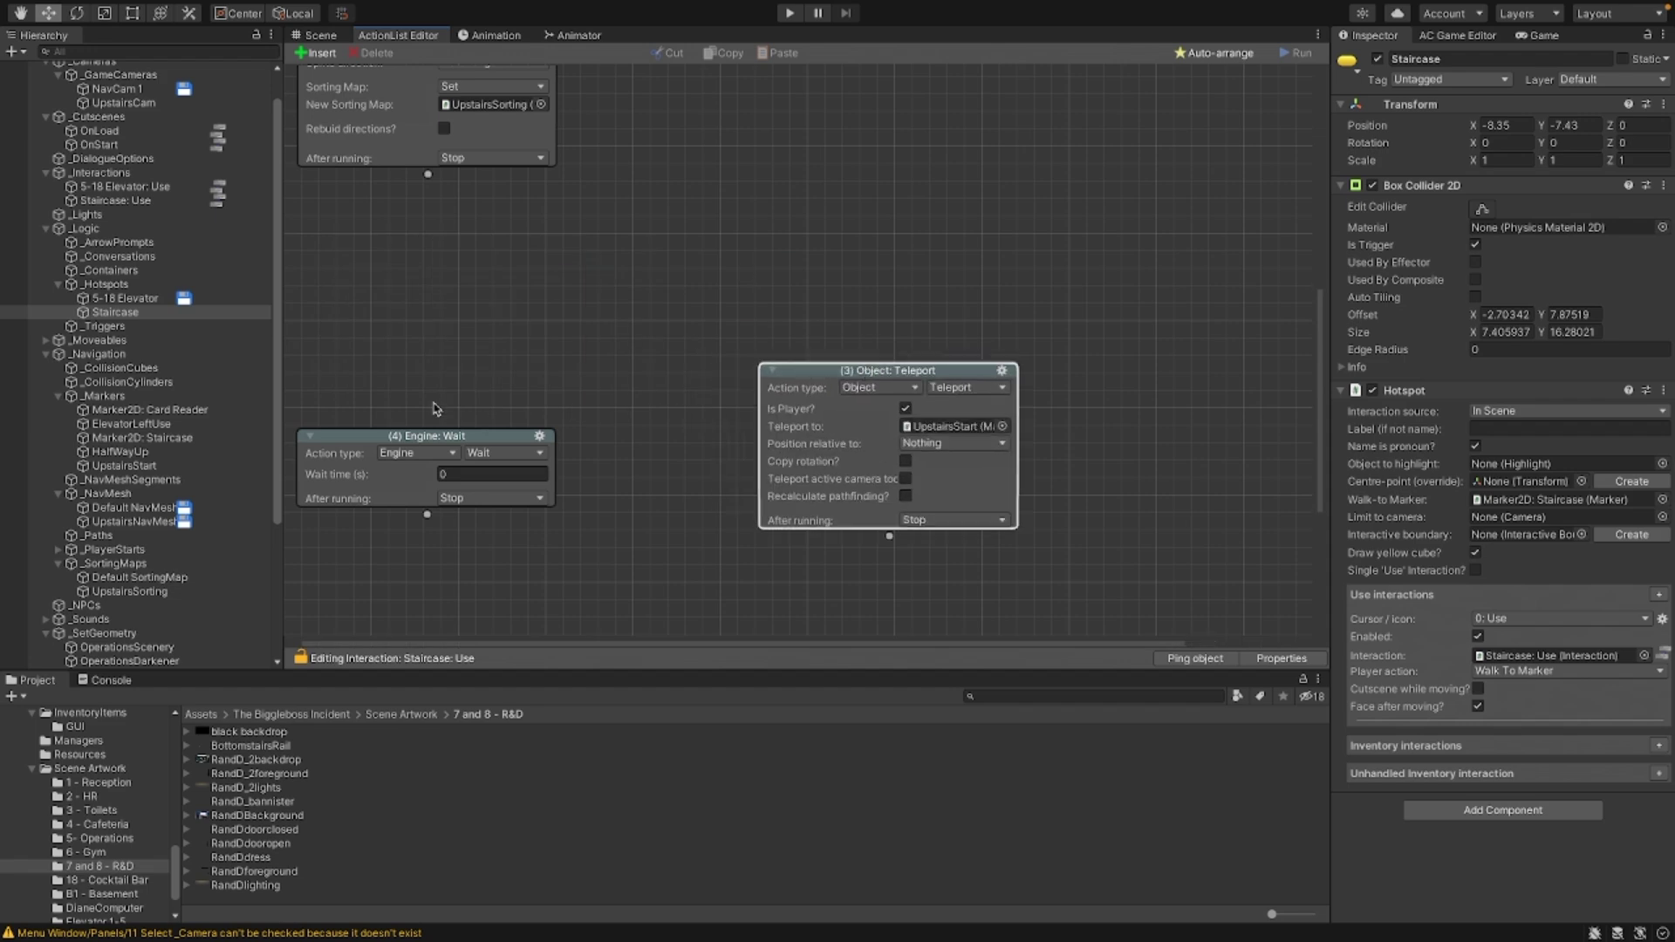
Step: Place the Engine: Wait action beneath Change rendering and chain it as the following action
{"action": "left_click_drag", "start_coordinate": [463, 435], "coordinate": [454, 244]}
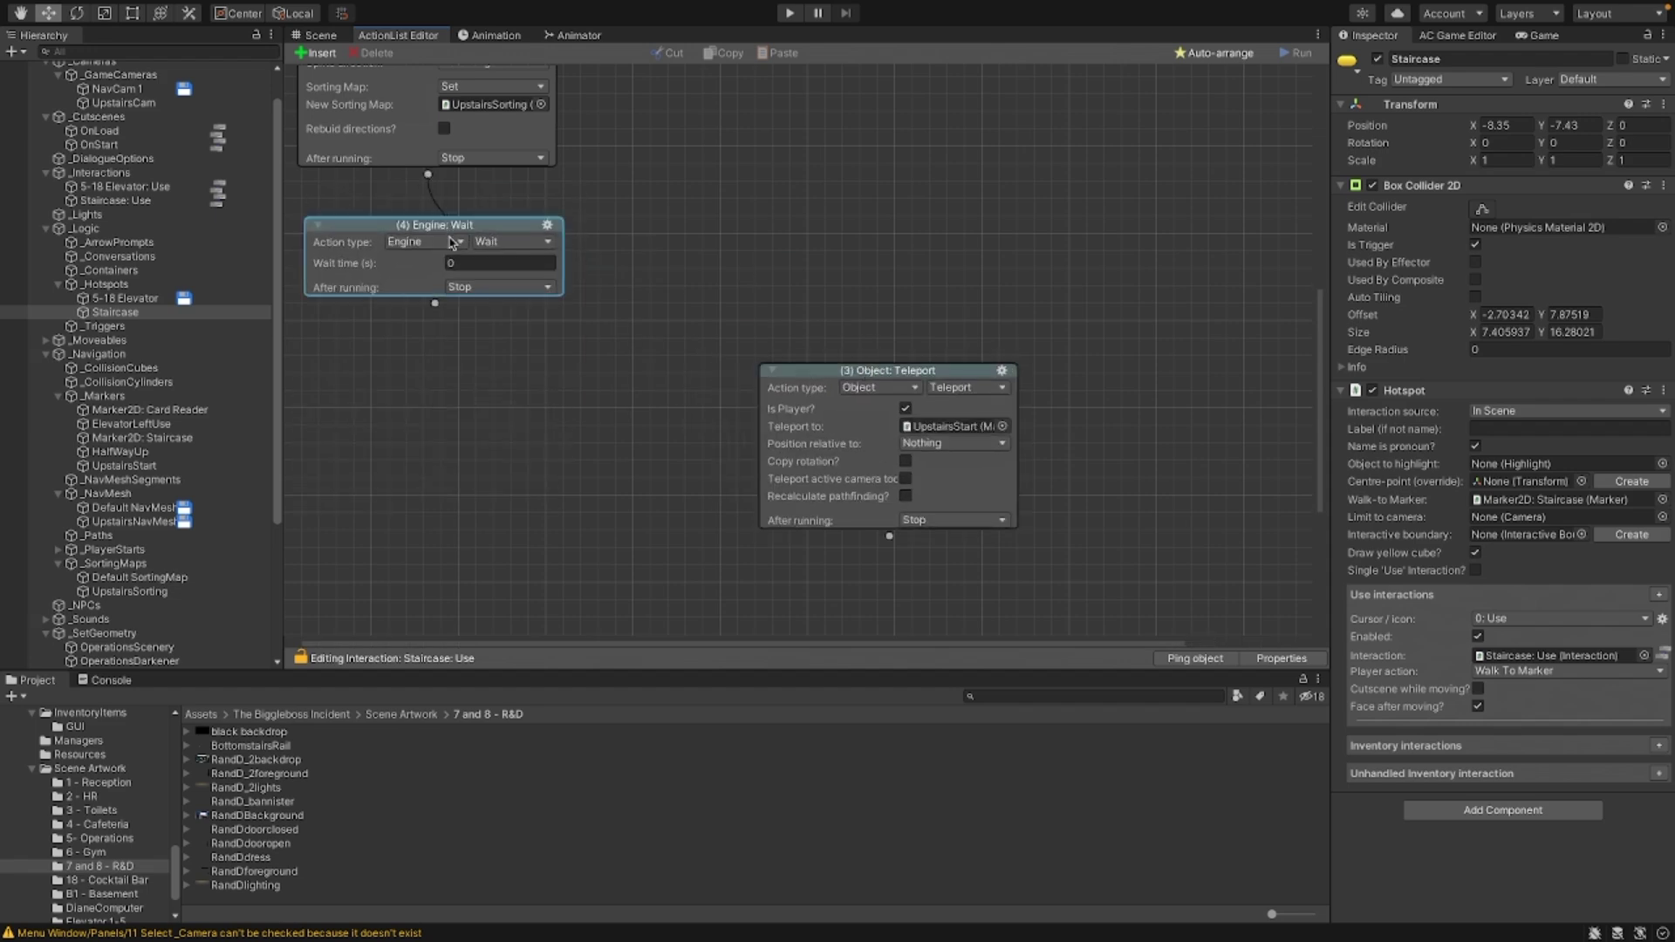
Step: Try the Player and Object action types on the newly chained action to find a way of switching the NavMesh
{"action": "left_click", "coordinate": [443, 241]}
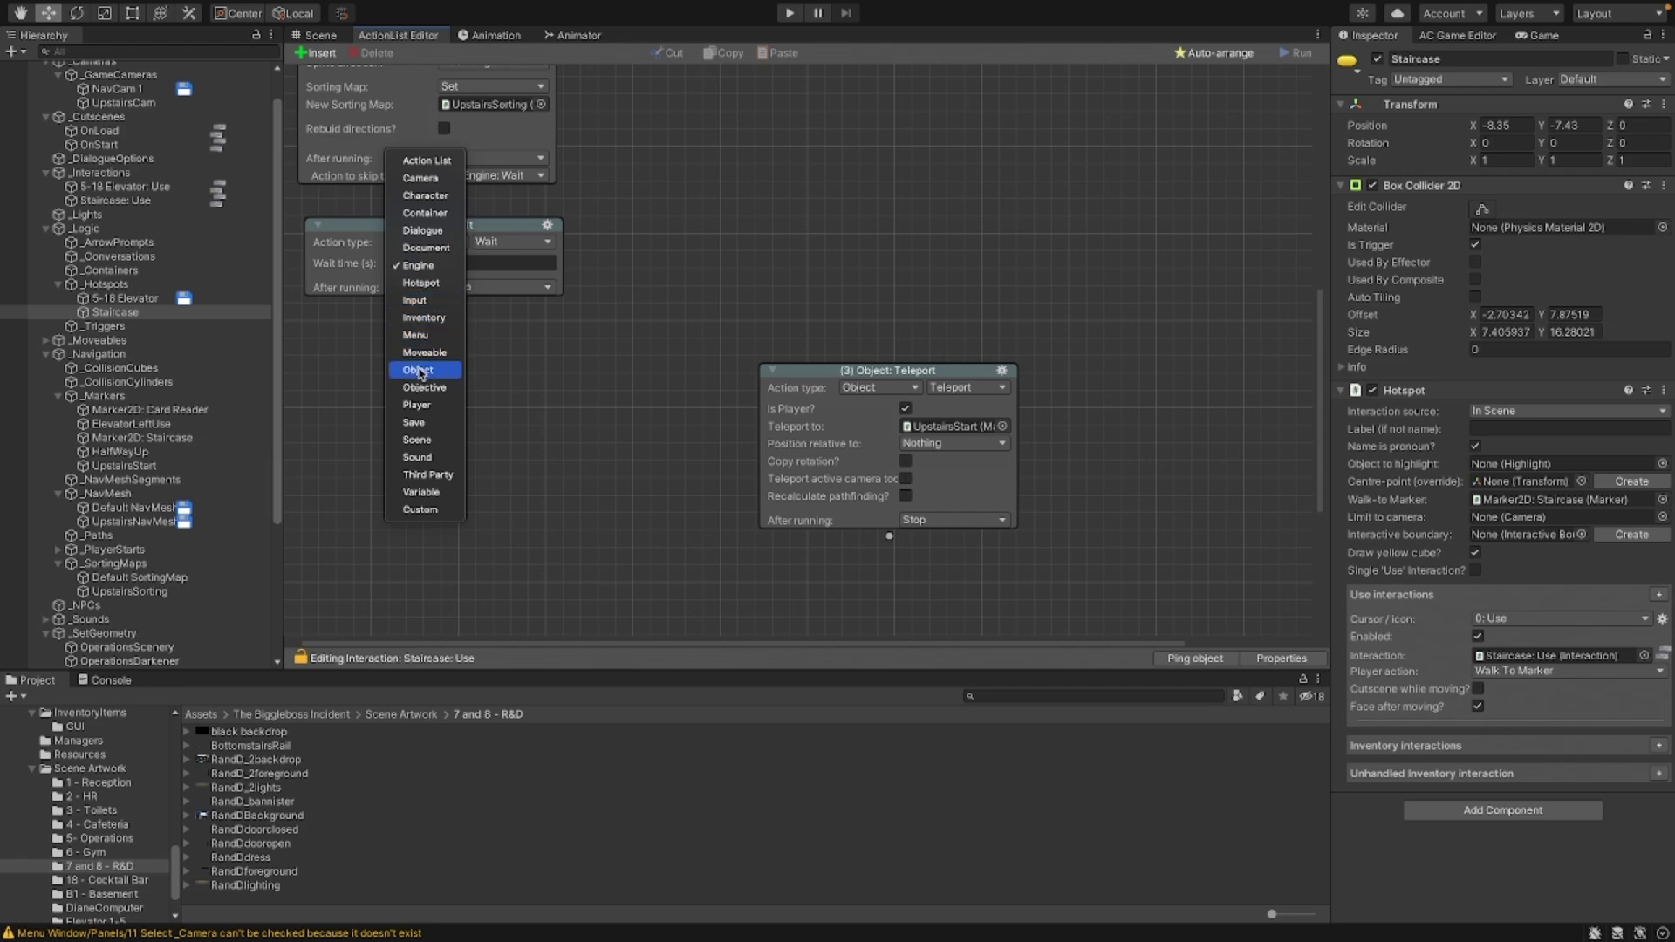
{"action": "left_click", "coordinate": [416, 405]}
{"action": "left_click", "coordinate": [511, 246]}
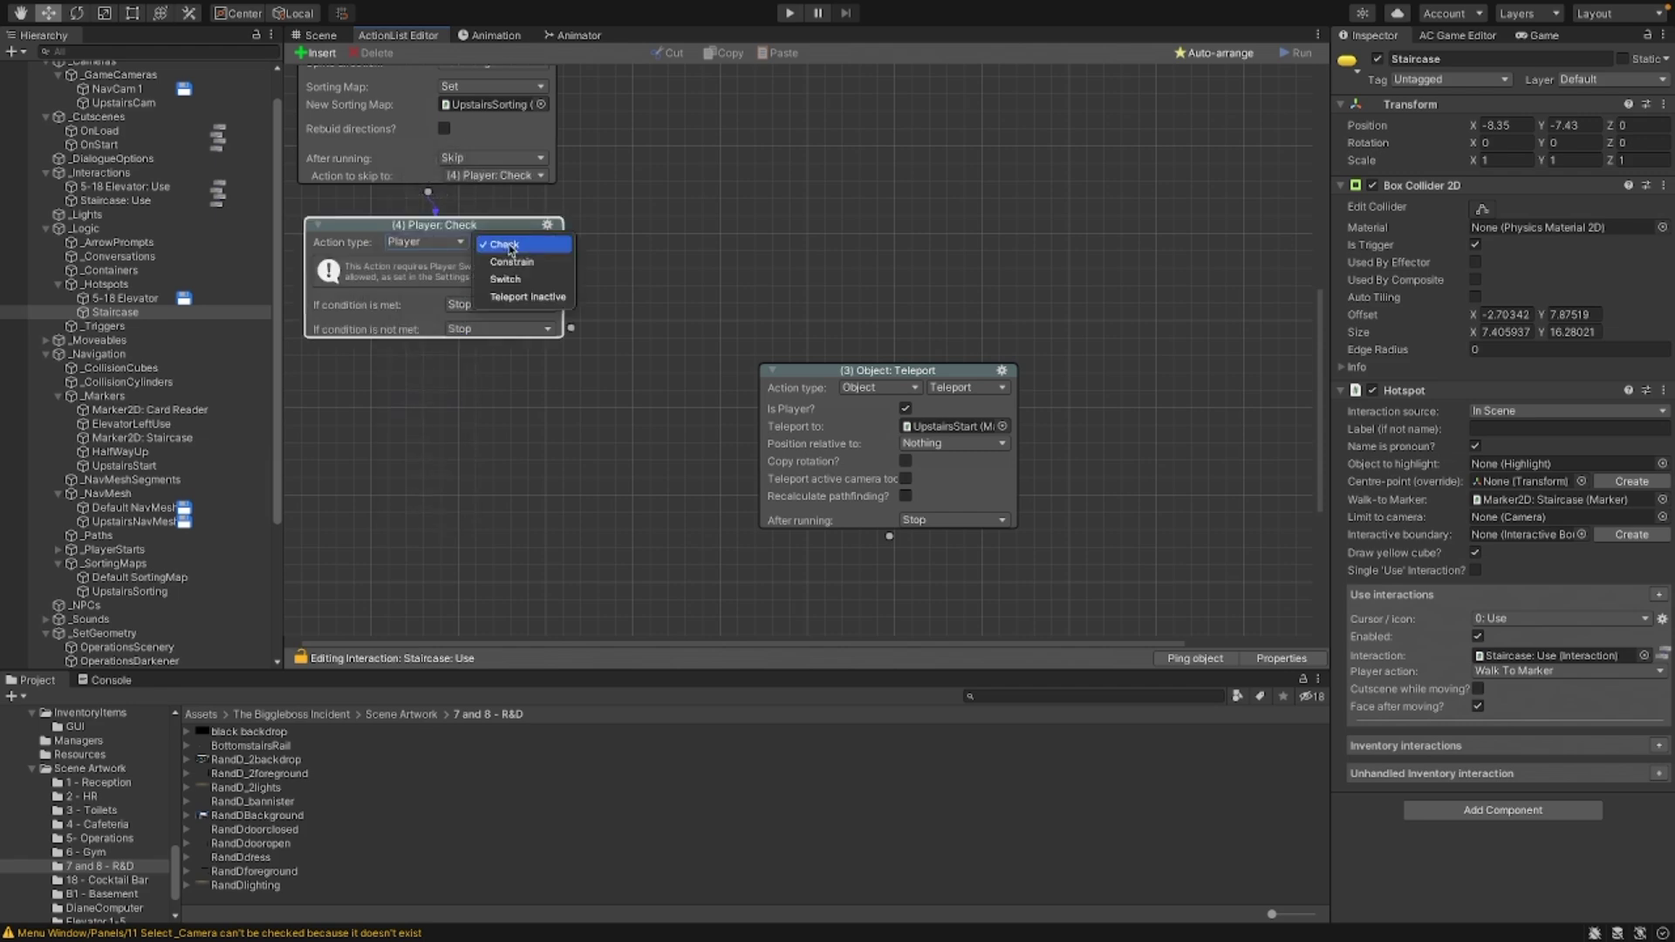
{"action": "left_click", "coordinate": [430, 247]}
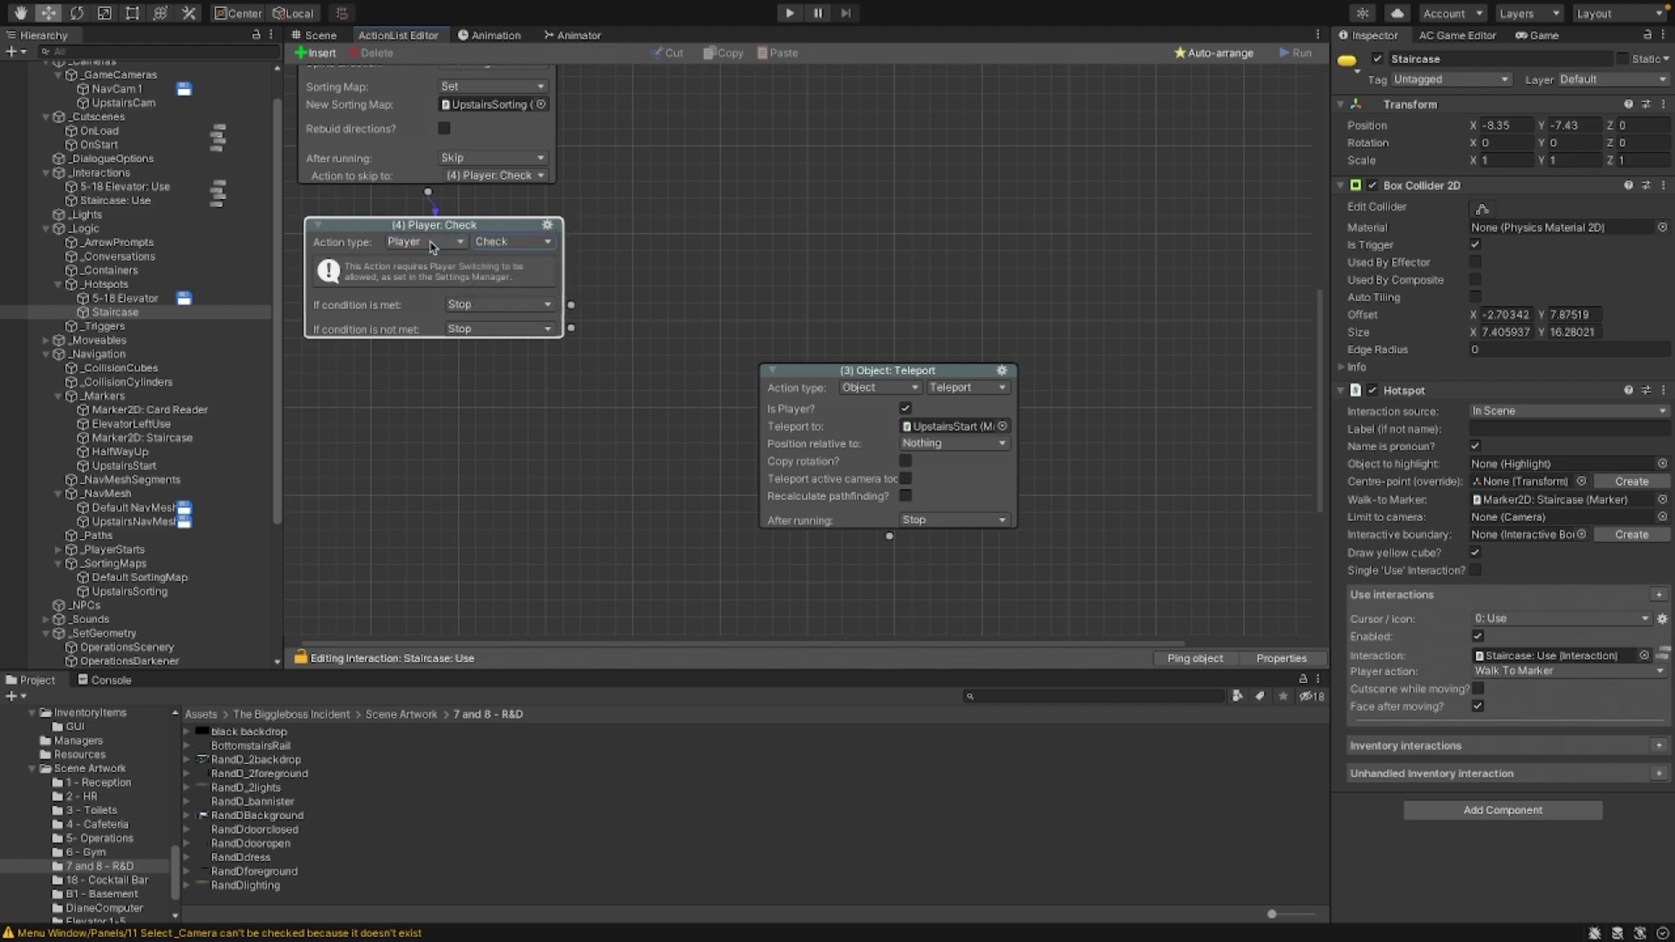
{"action": "left_click", "coordinate": [432, 244]}
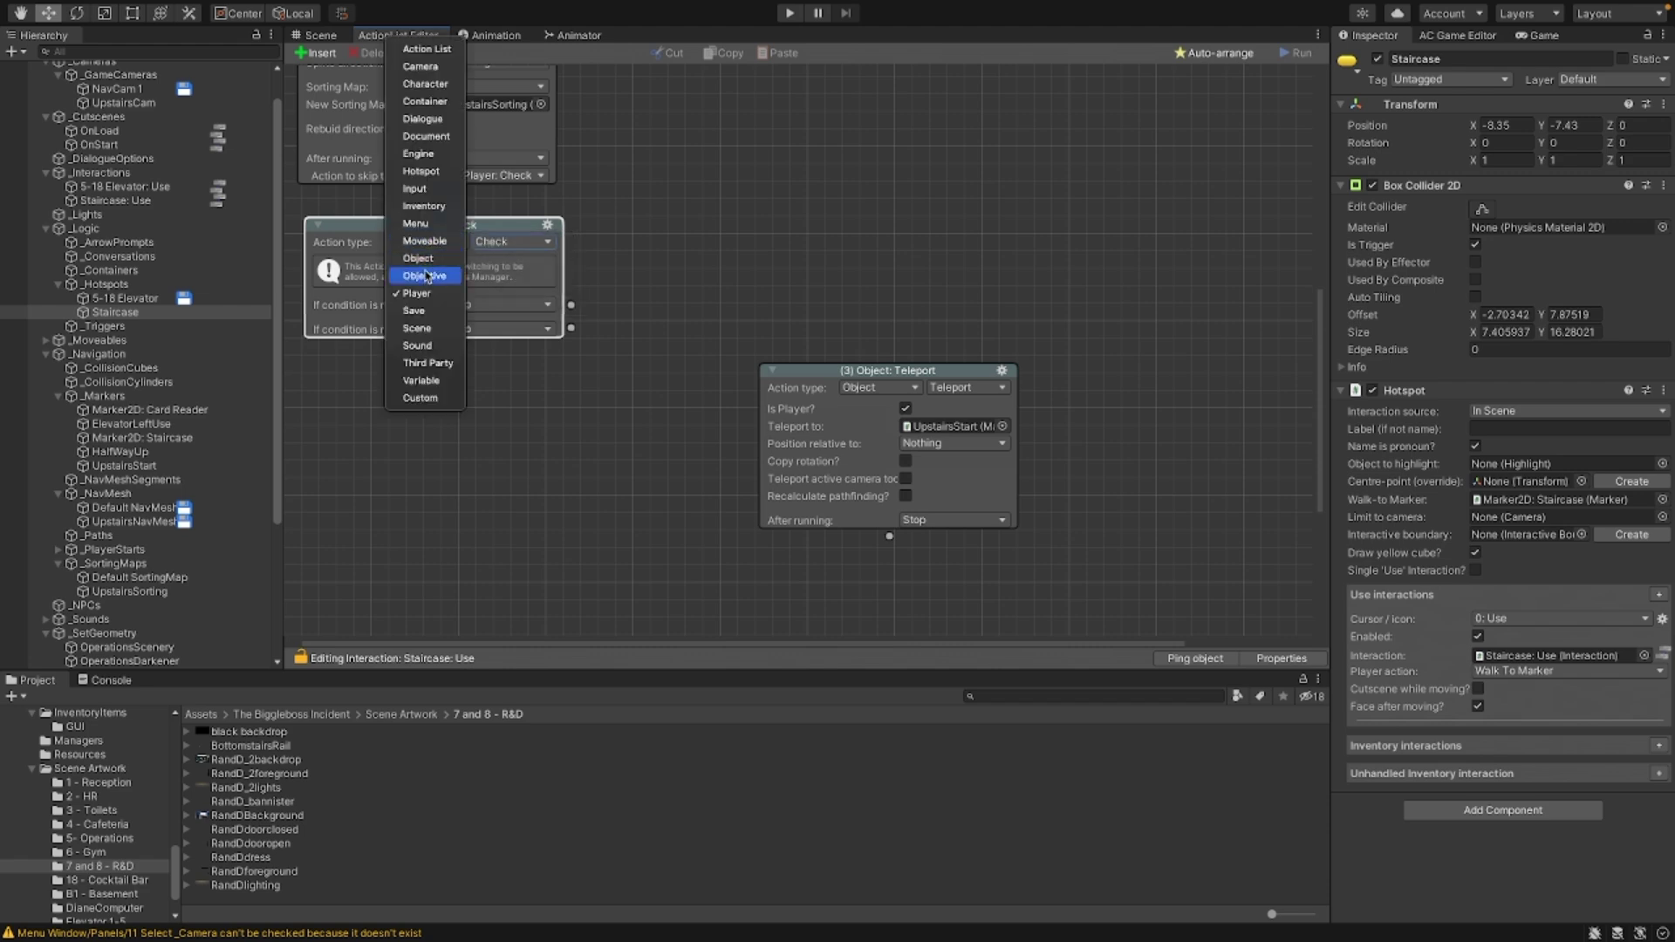
{"action": "left_click", "coordinate": [418, 259]}
{"action": "left_click", "coordinate": [510, 244]}
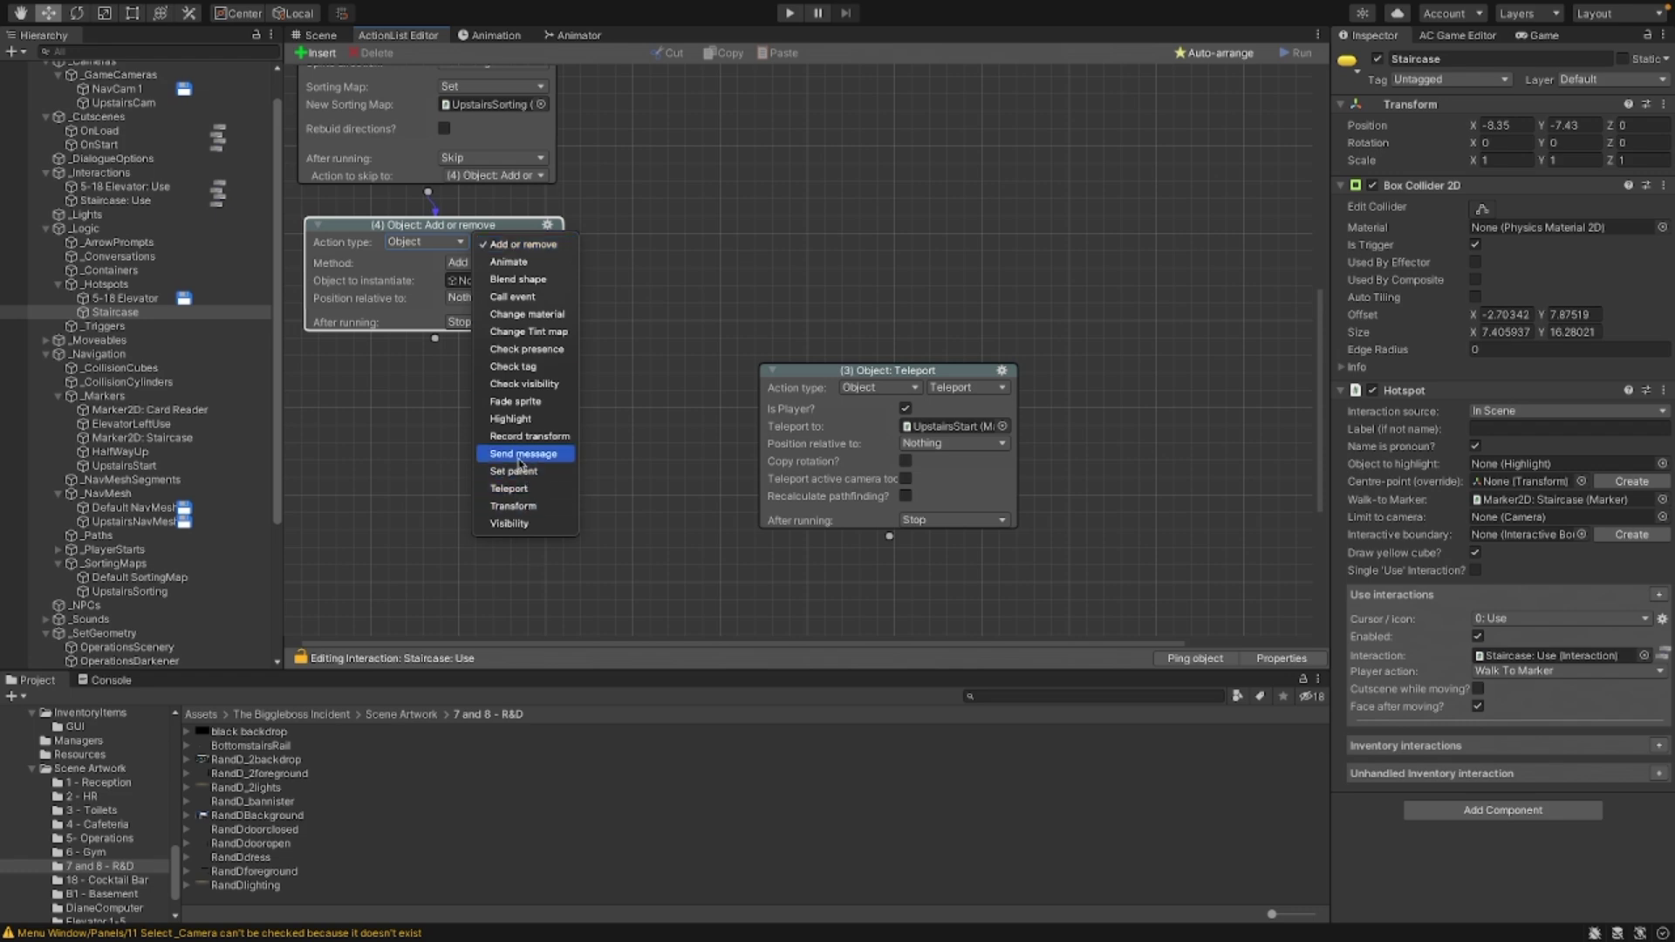
{"action": "left_click", "coordinate": [521, 244]}
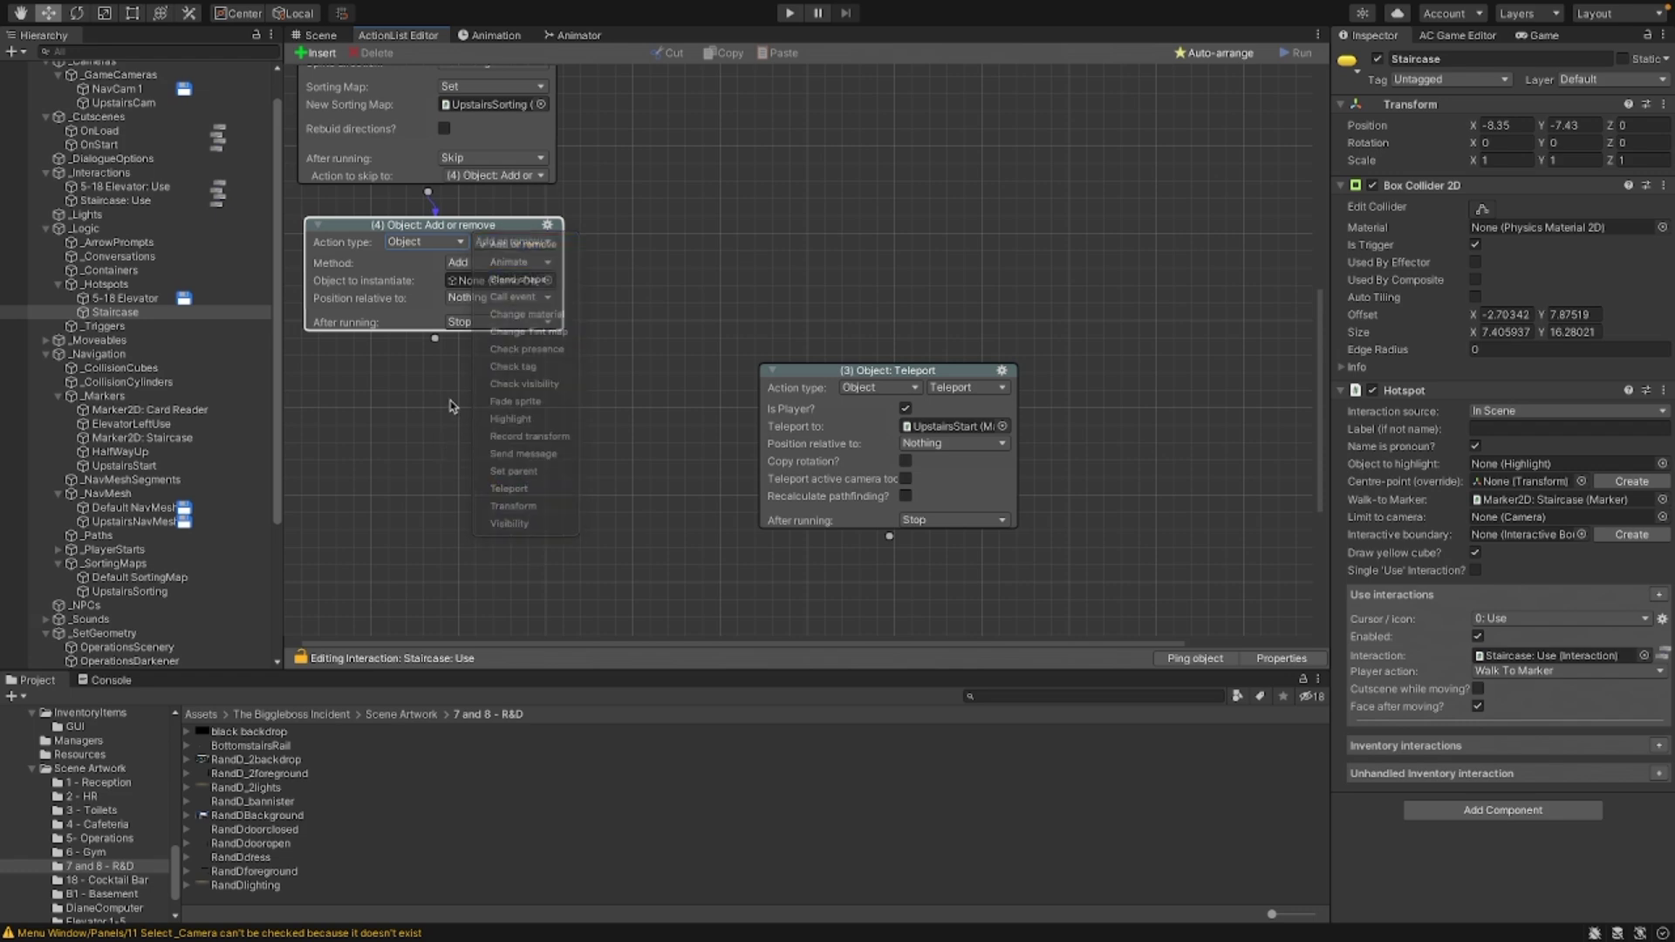
{"action": "left_click", "coordinate": [428, 241]}
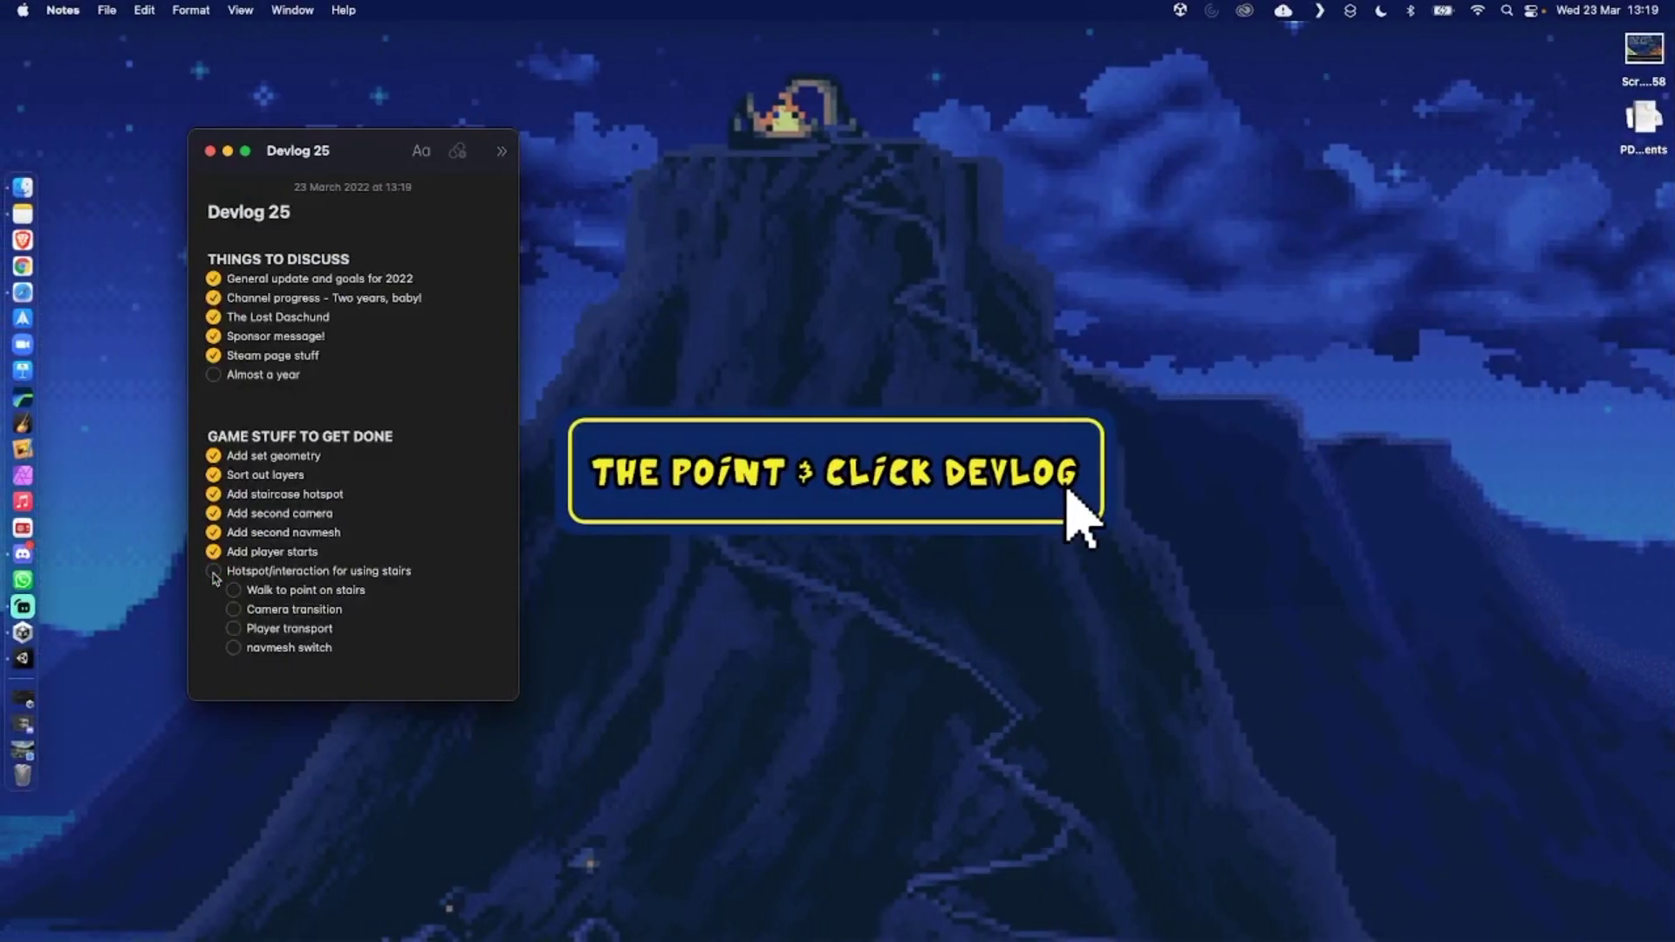
Step: Switch to Notes and tick off Walk to point on stairs, Camera transition and Player transport in the Devlog 25 checklist
{"action": "left_click", "coordinate": [214, 571]}
{"action": "left_click", "coordinate": [214, 572]}
{"action": "left_click", "coordinate": [233, 590]}
{"action": "left_click", "coordinate": [234, 610]}
{"action": "left_click", "coordinate": [234, 629]}
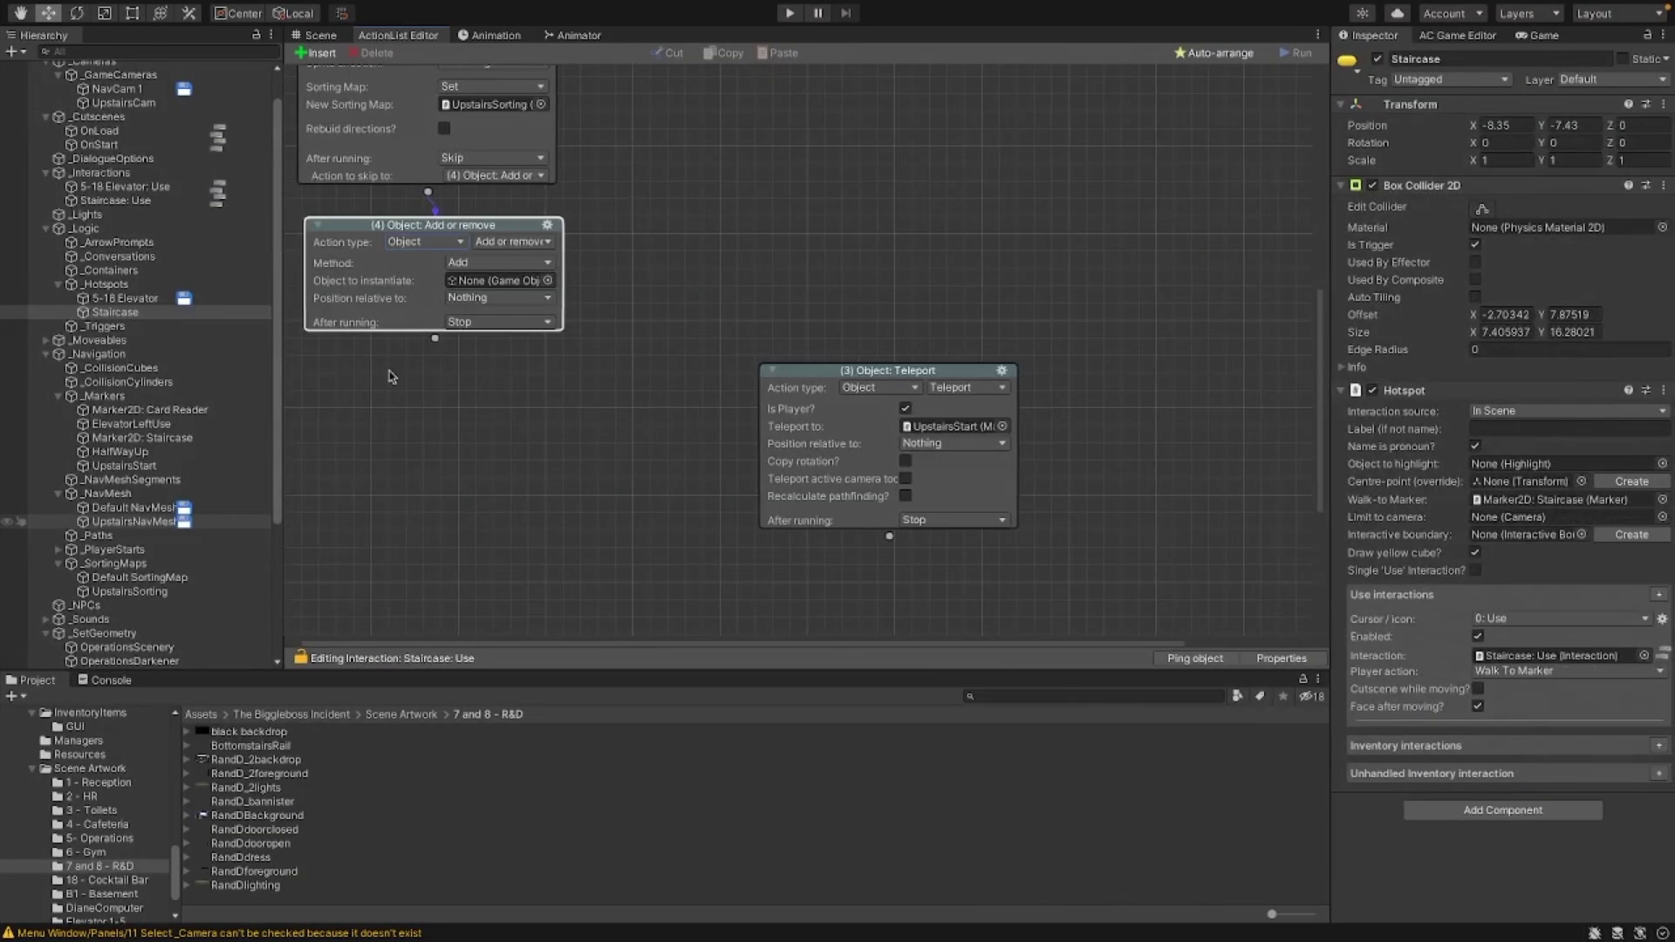
Step: Return to the Unity ActionList and try the Input and Moveable action types on the action after Change rendering
{"action": "left_click", "coordinate": [398, 273]}
{"action": "scroll", "coordinate": [399, 273], "scroll_direction": "up", "scroll_amount": 3}
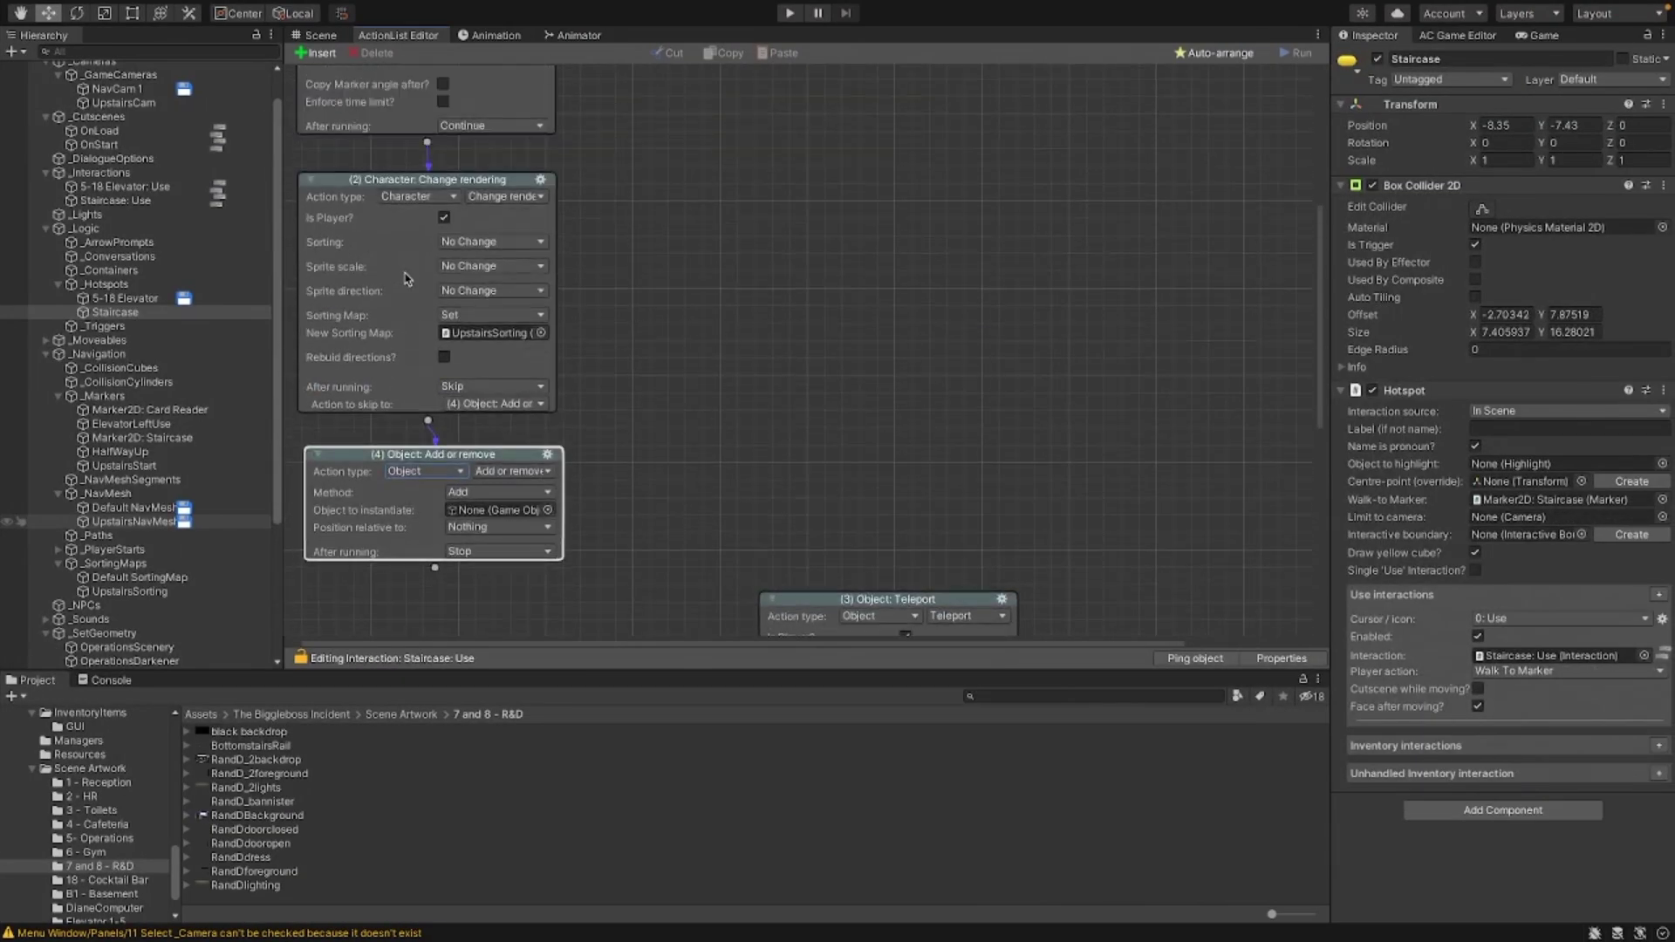
{"action": "left_click_drag", "start_coordinate": [404, 486], "coordinate": [477, 486]}
{"action": "left_click", "coordinate": [479, 473]}
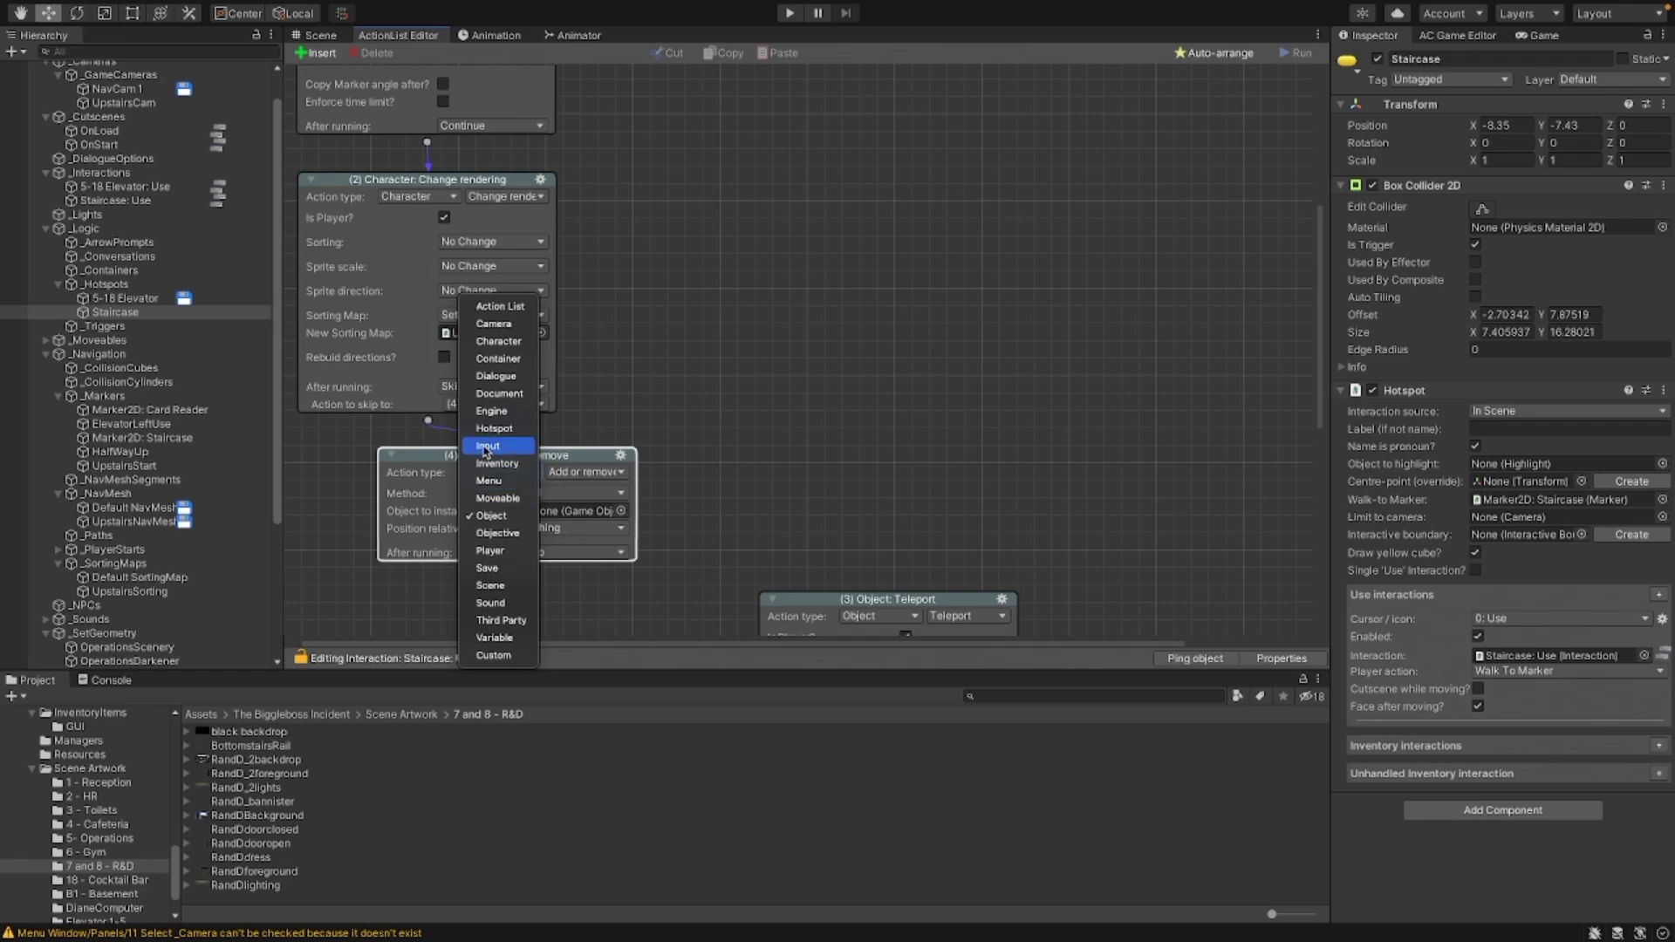
{"action": "left_click", "coordinate": [487, 445]}
{"action": "left_click", "coordinate": [497, 472]}
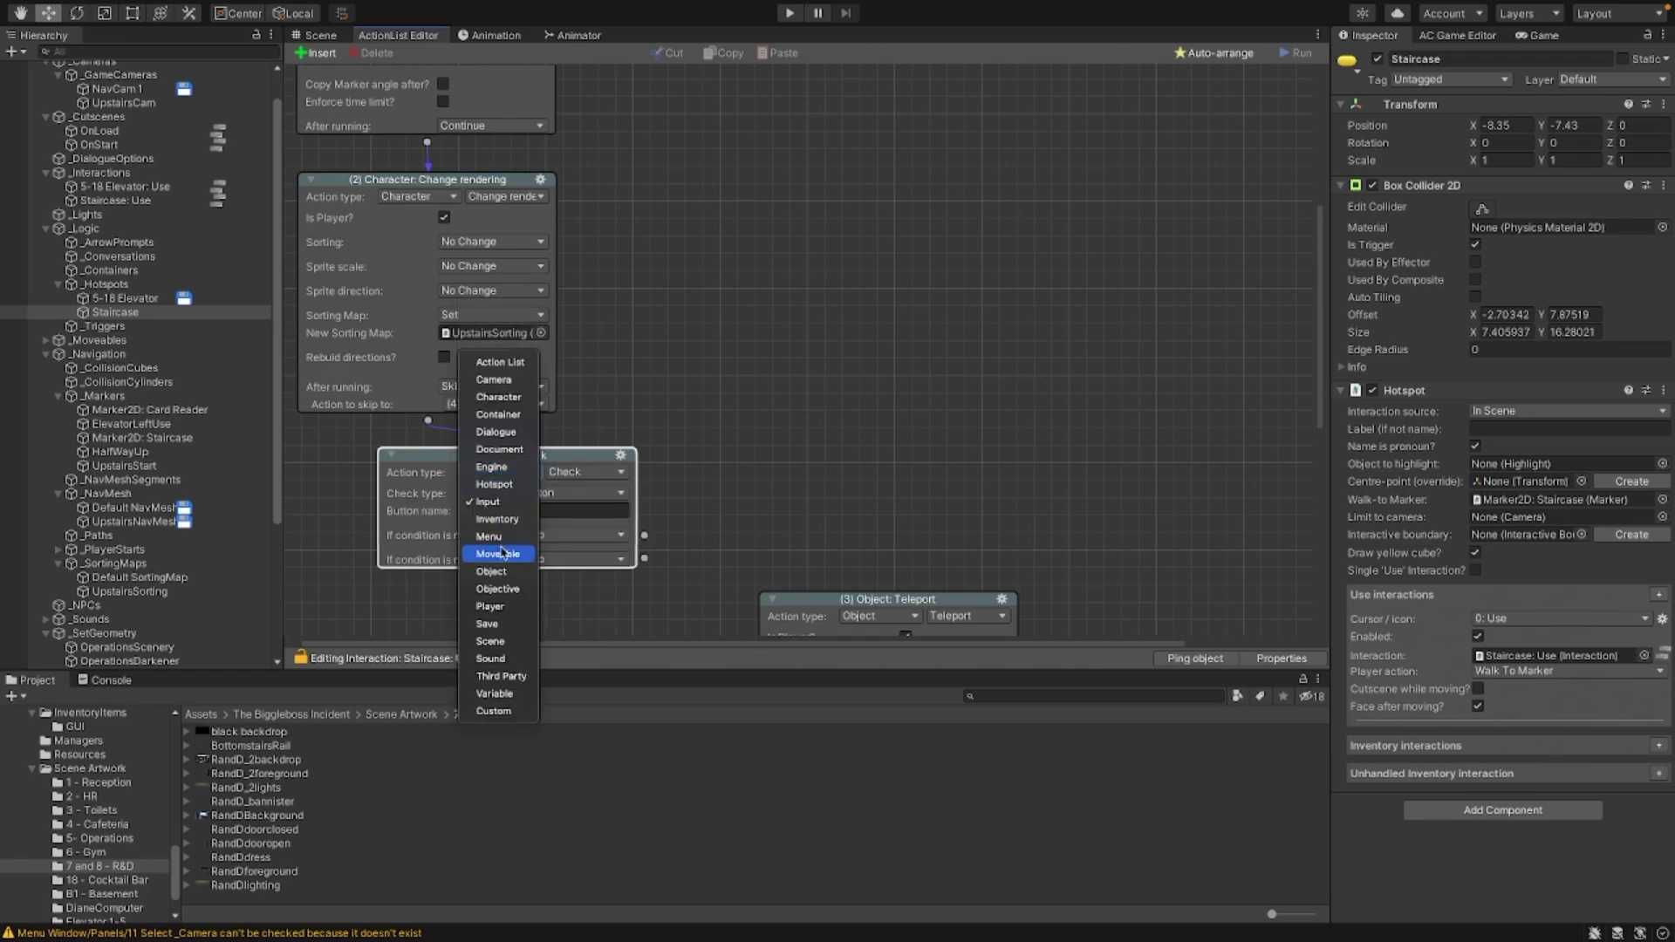
{"action": "left_click", "coordinate": [496, 555]}
{"action": "left_click", "coordinate": [564, 471]}
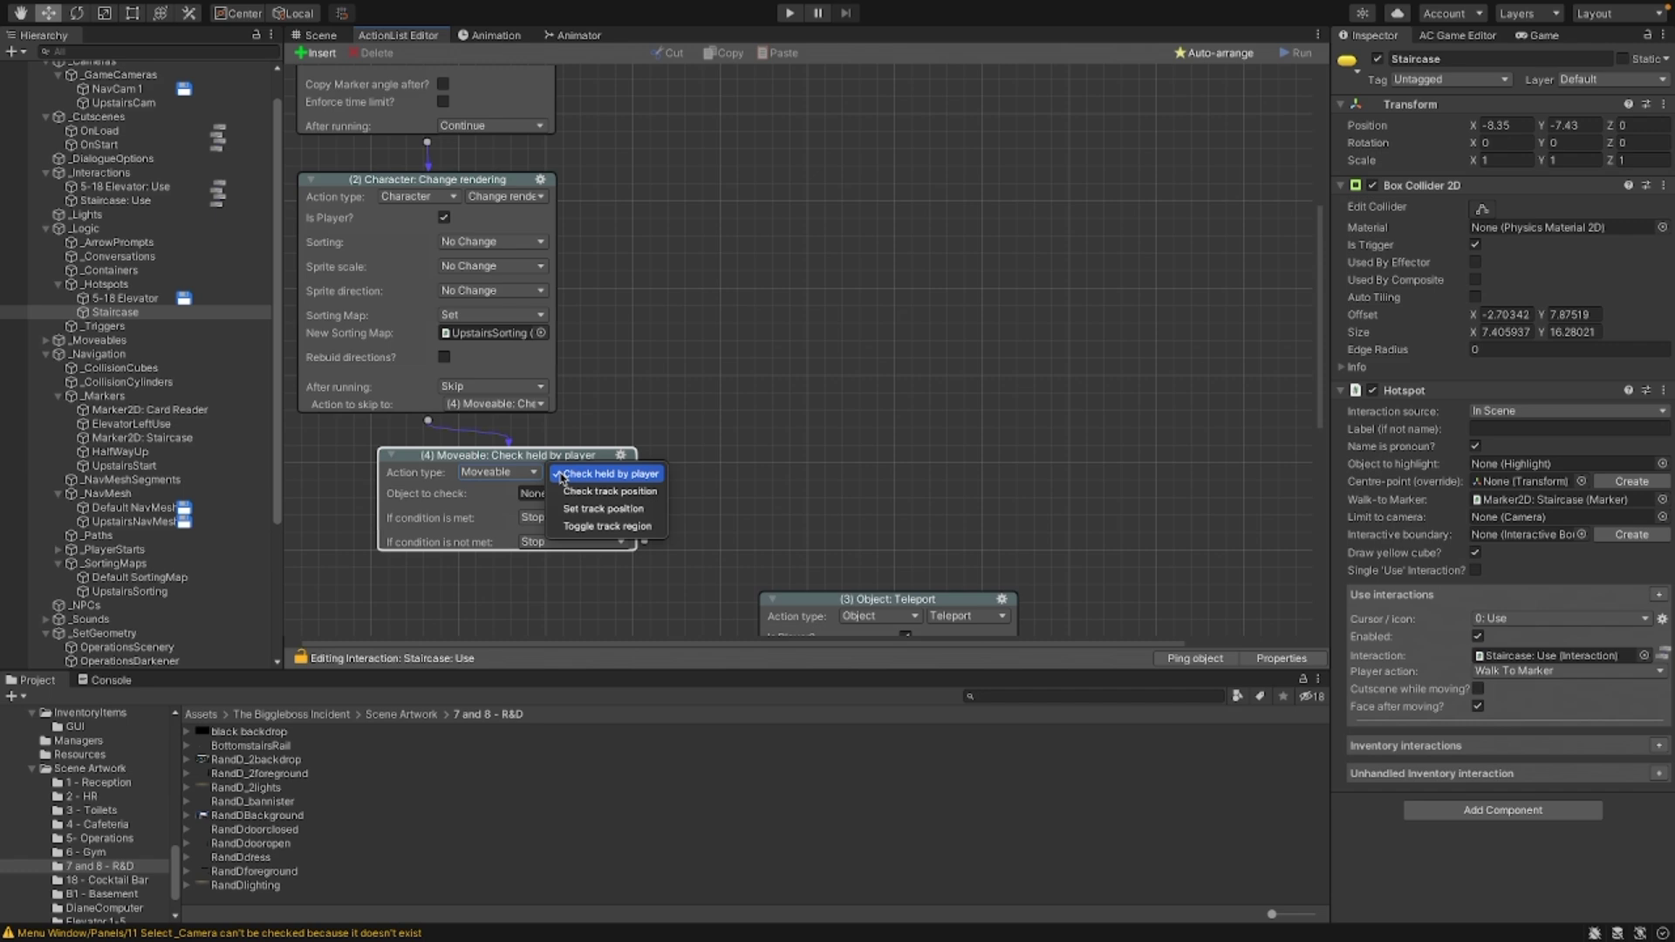
{"action": "left_click", "coordinate": [480, 506]}
Step: Try the Character and Menu action types on the action after Change rendering
{"action": "left_click", "coordinate": [498, 472]}
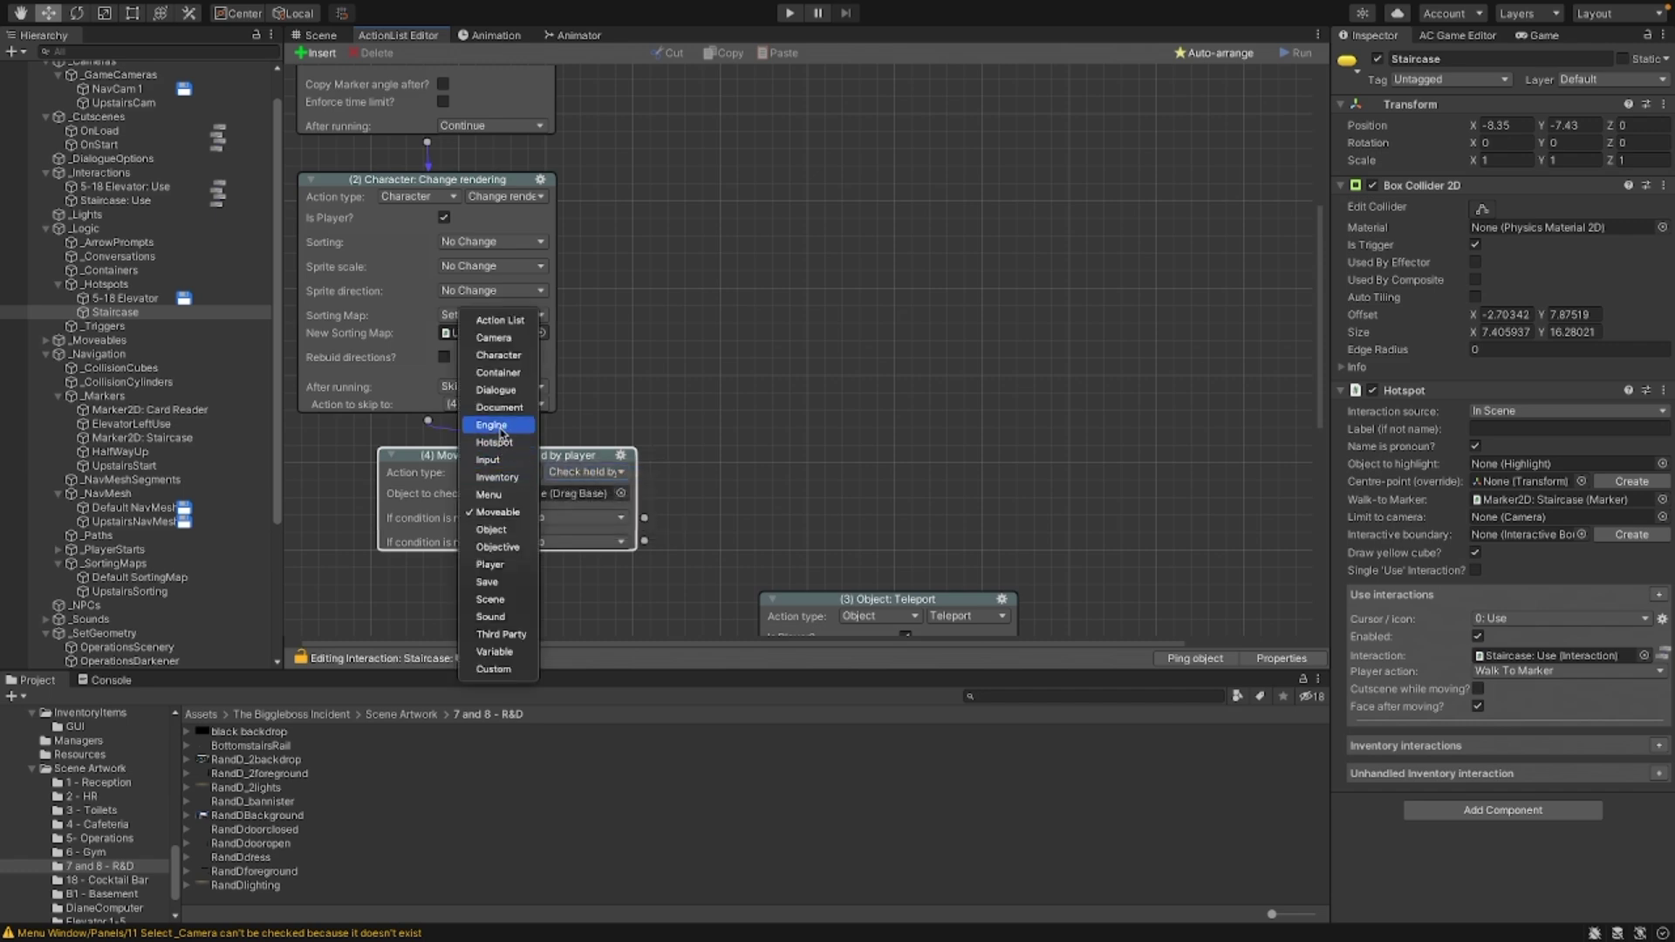
{"action": "key", "text": "Return"}
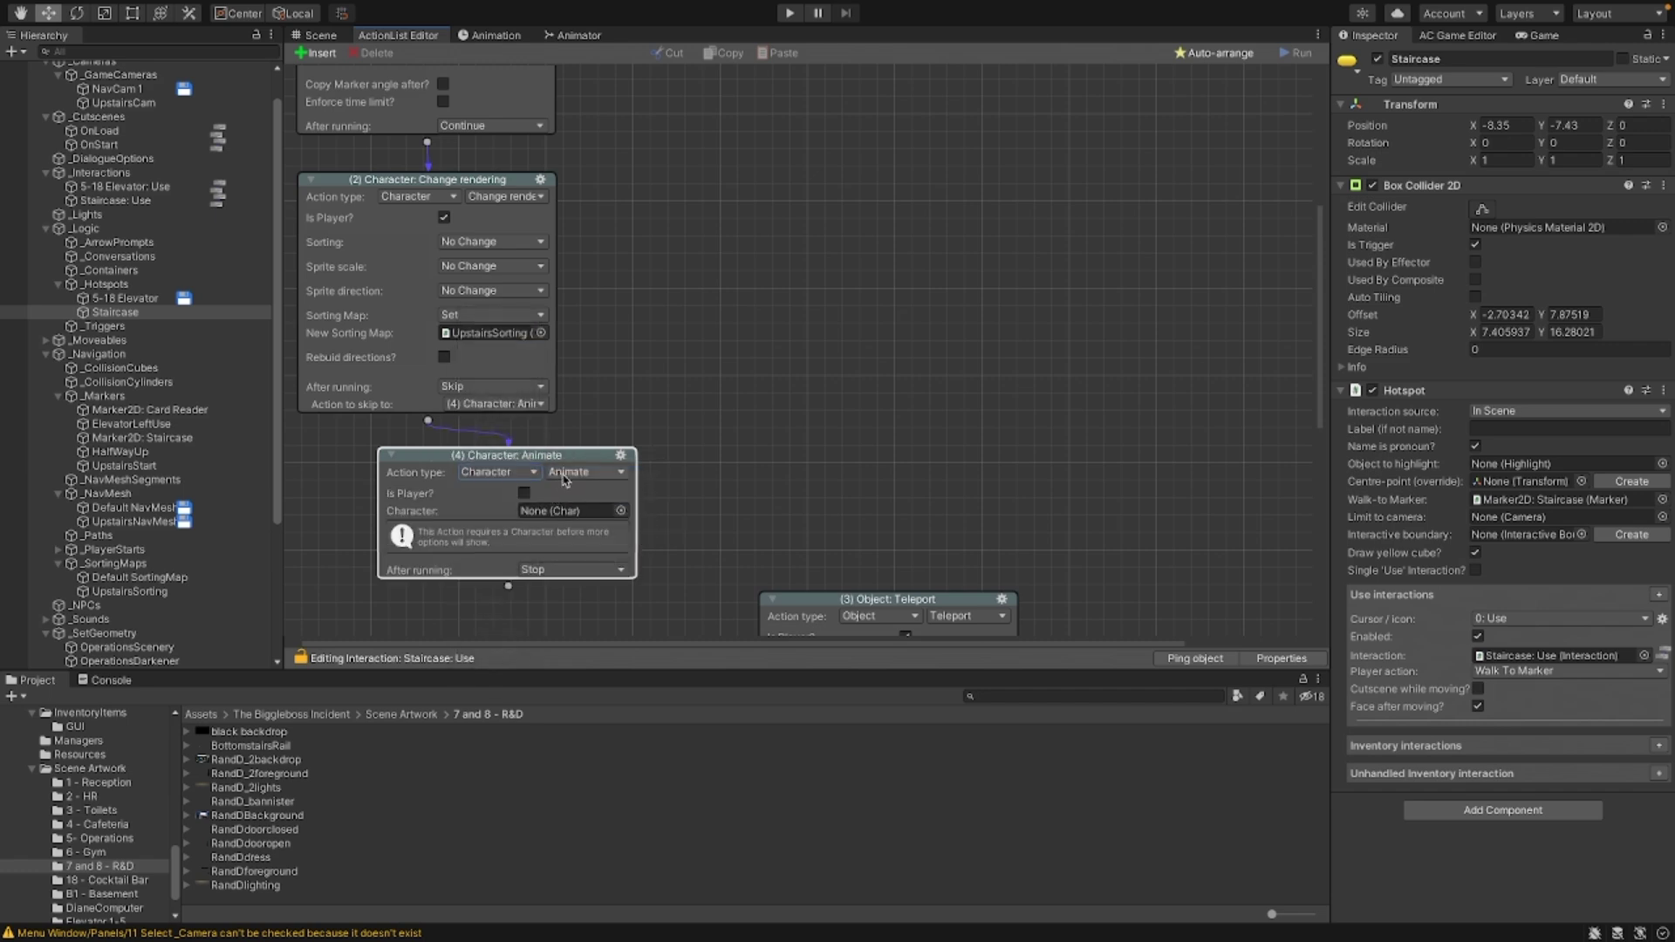
{"action": "left_click", "coordinate": [566, 473]}
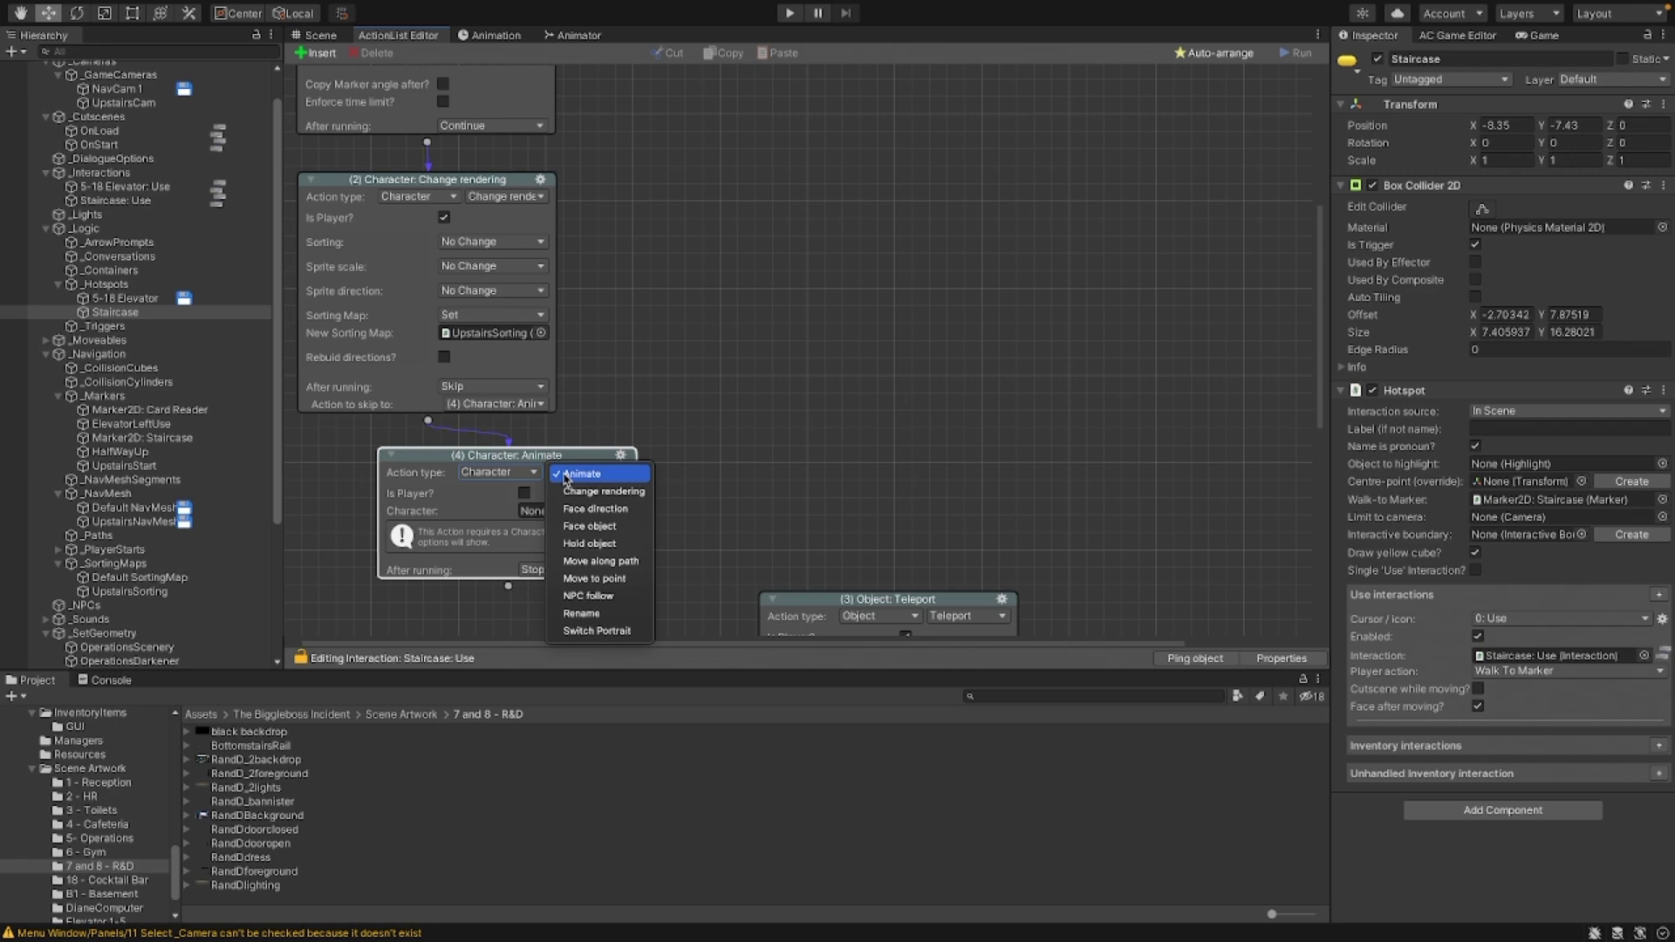
{"action": "left_click", "coordinate": [495, 485]}
{"action": "left_click", "coordinate": [497, 472]}
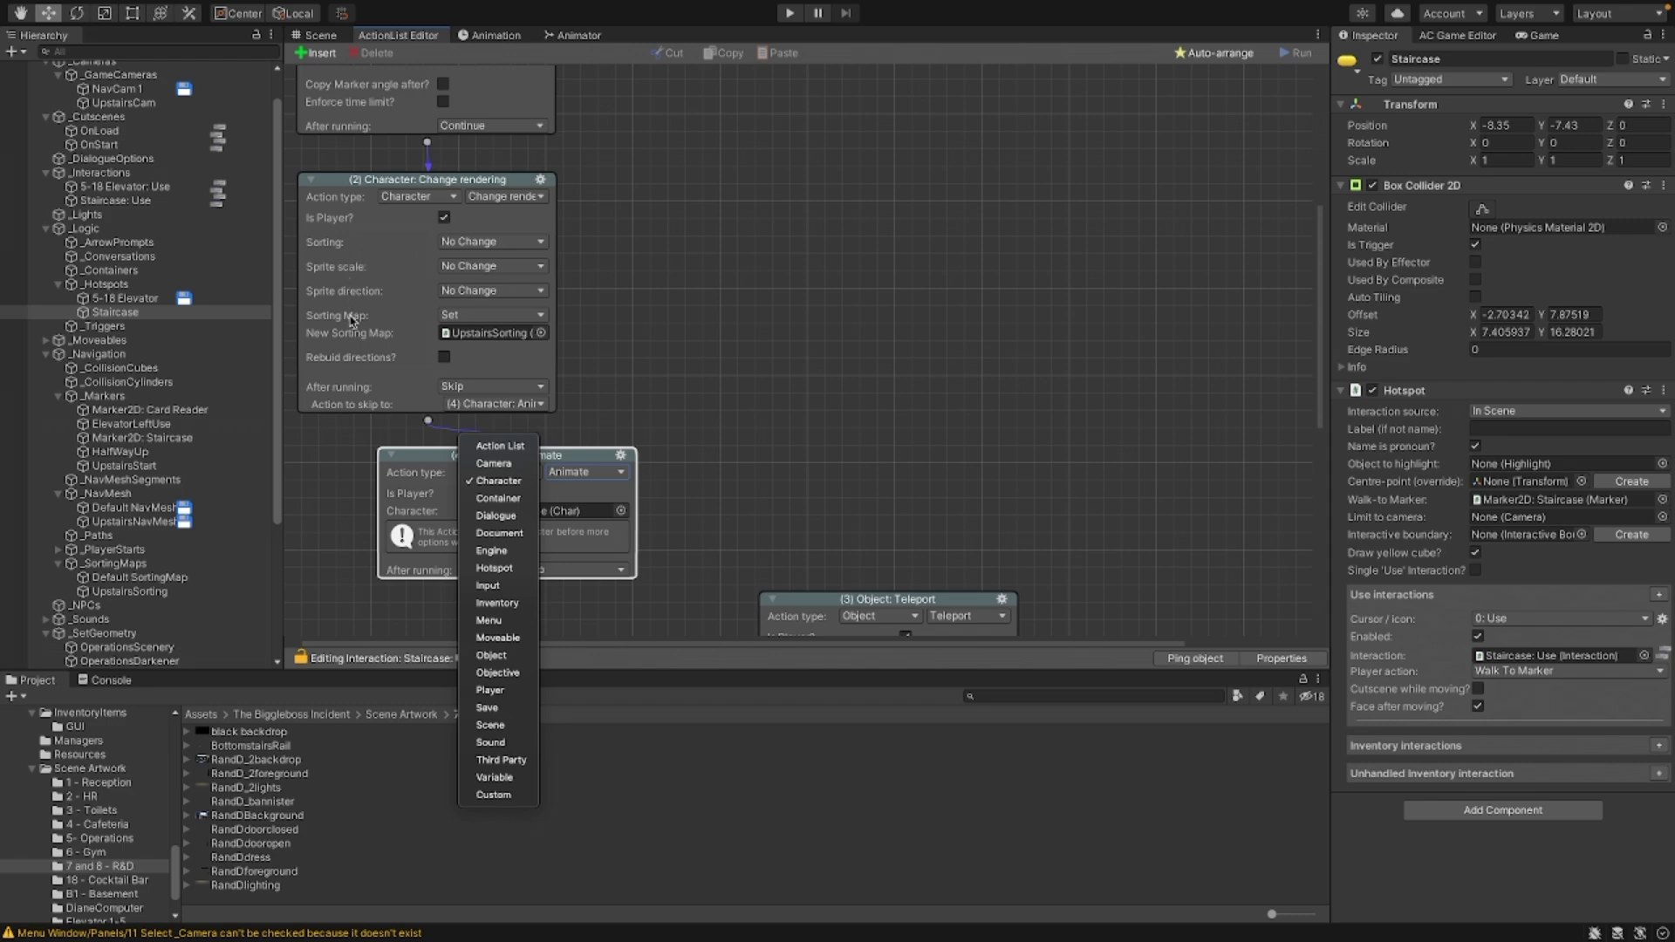
{"action": "left_click", "coordinate": [489, 619]}
{"action": "left_click", "coordinate": [581, 472]}
{"action": "left_click", "coordinate": [527, 477]}
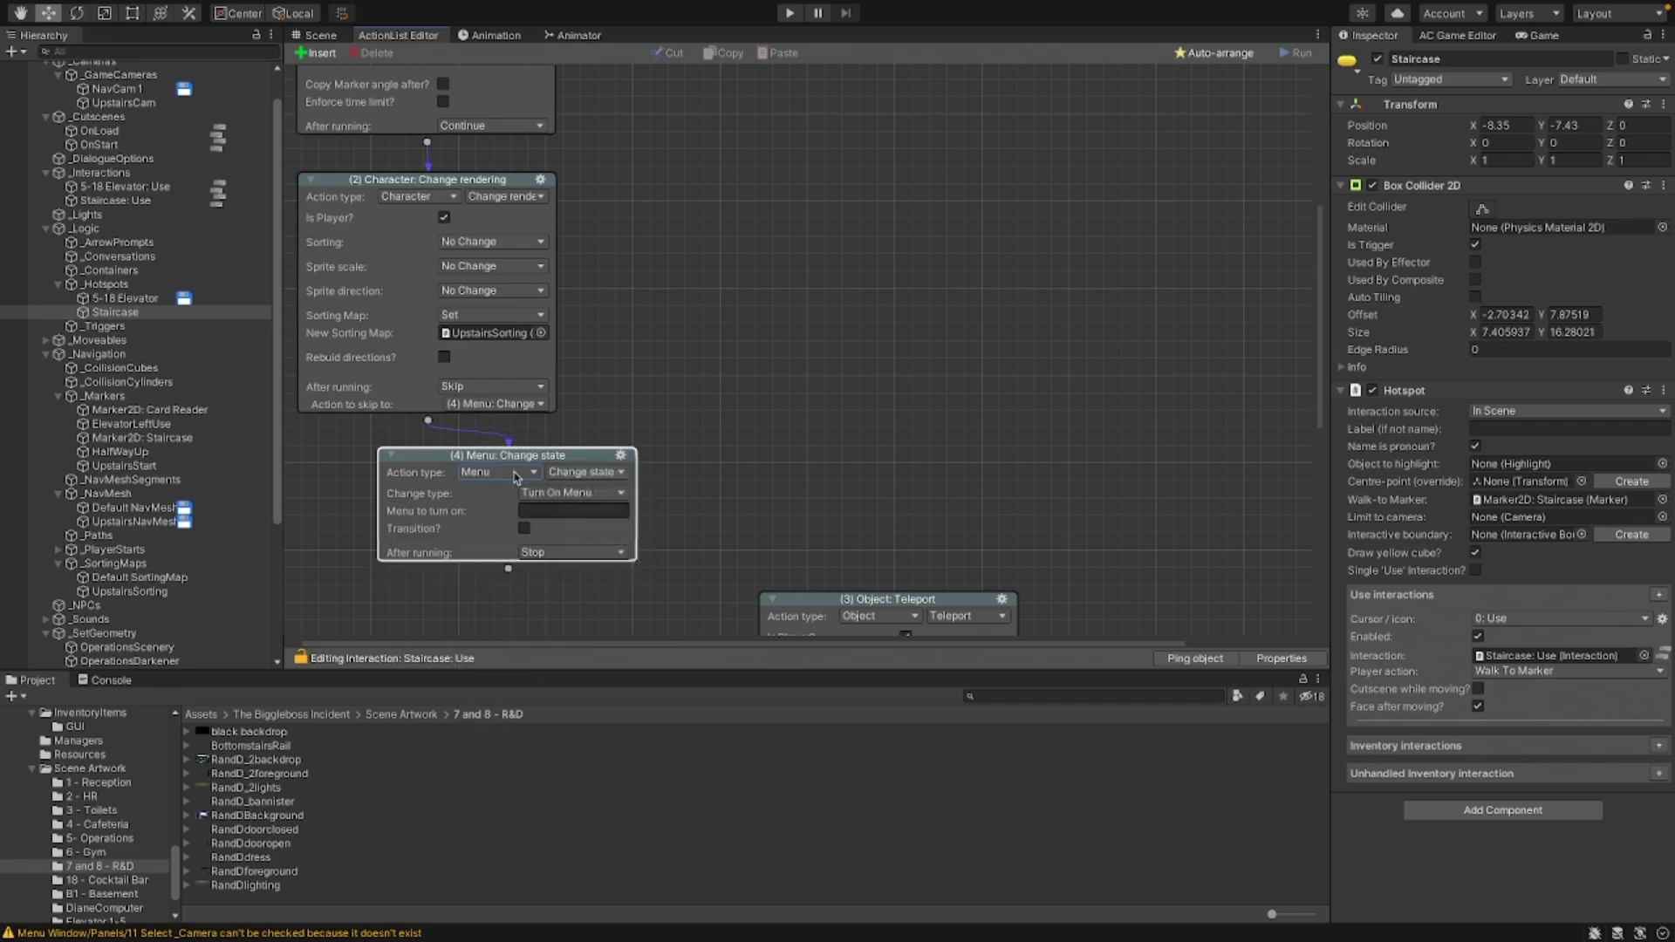
Step: Try the Object action type, followed by Player: Constrain, on the action after Change rendering
{"action": "left_click", "coordinate": [519, 477]}
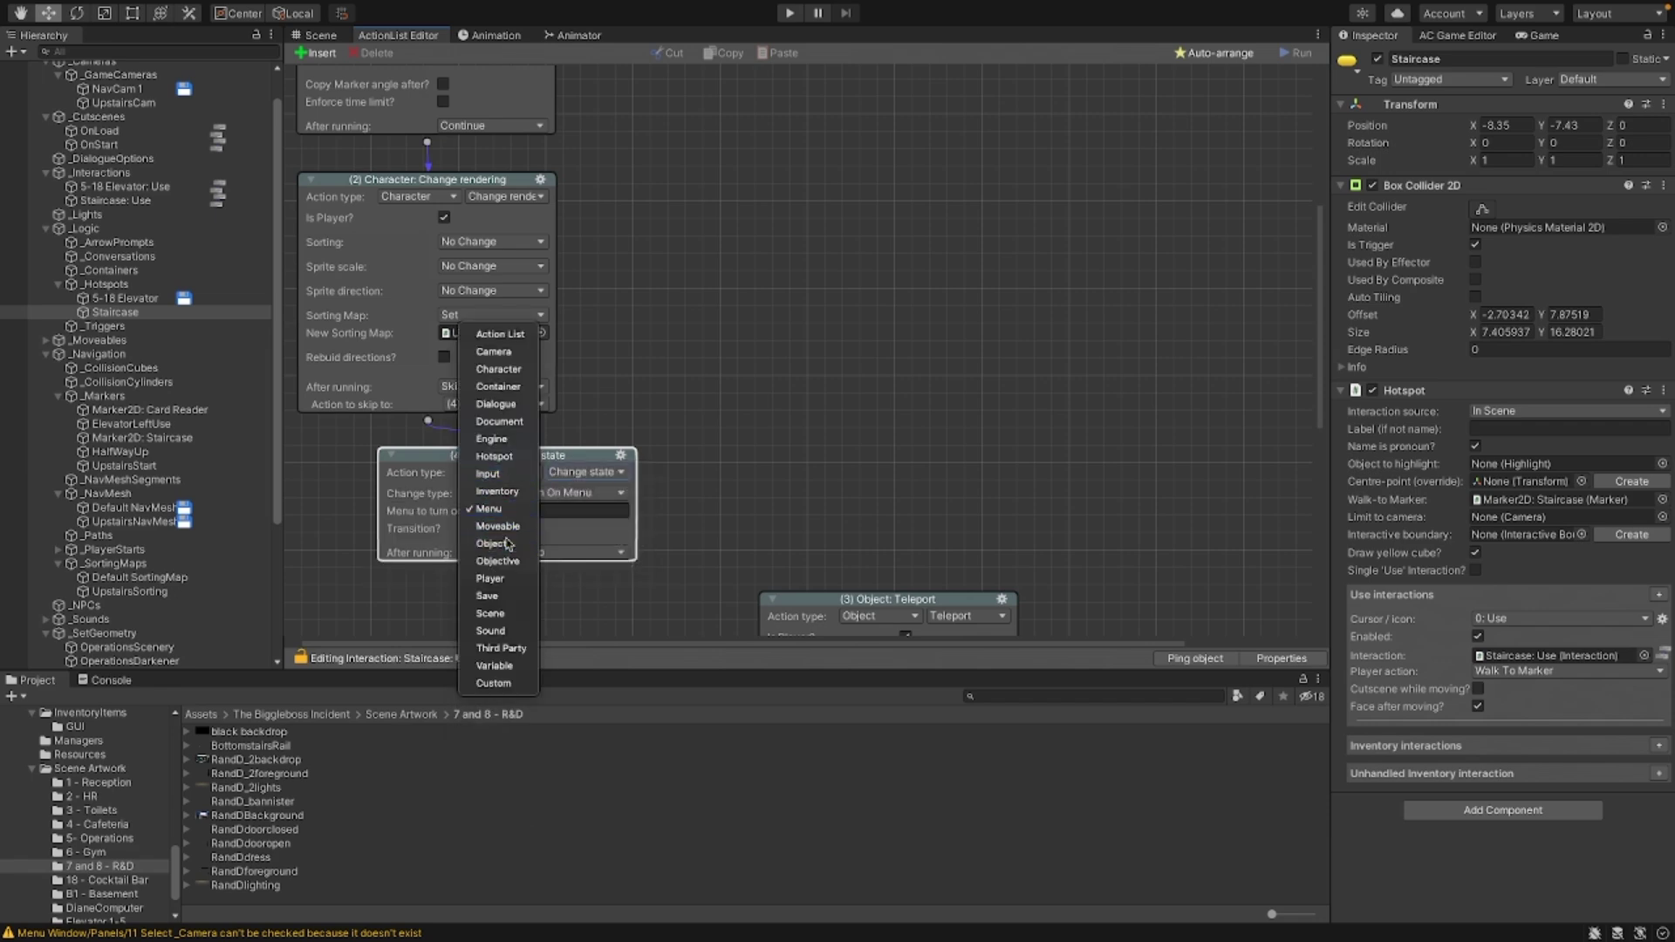
{"action": "left_click", "coordinate": [491, 543]}
{"action": "left_click", "coordinate": [582, 474]}
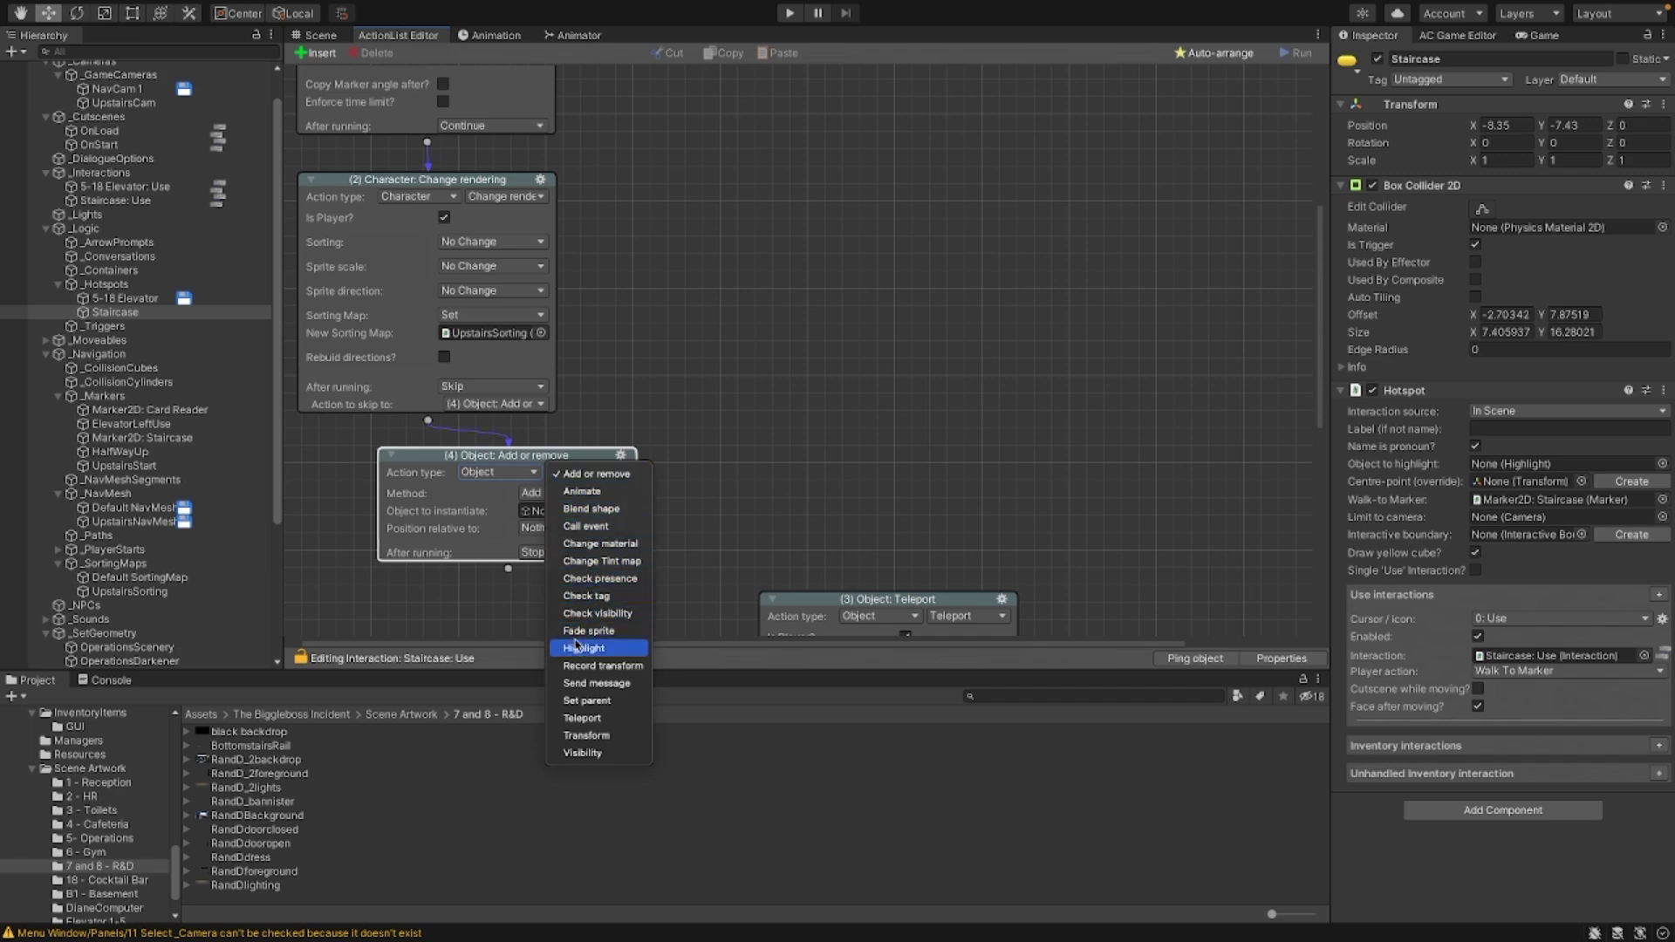
{"action": "left_click", "coordinate": [489, 615]}
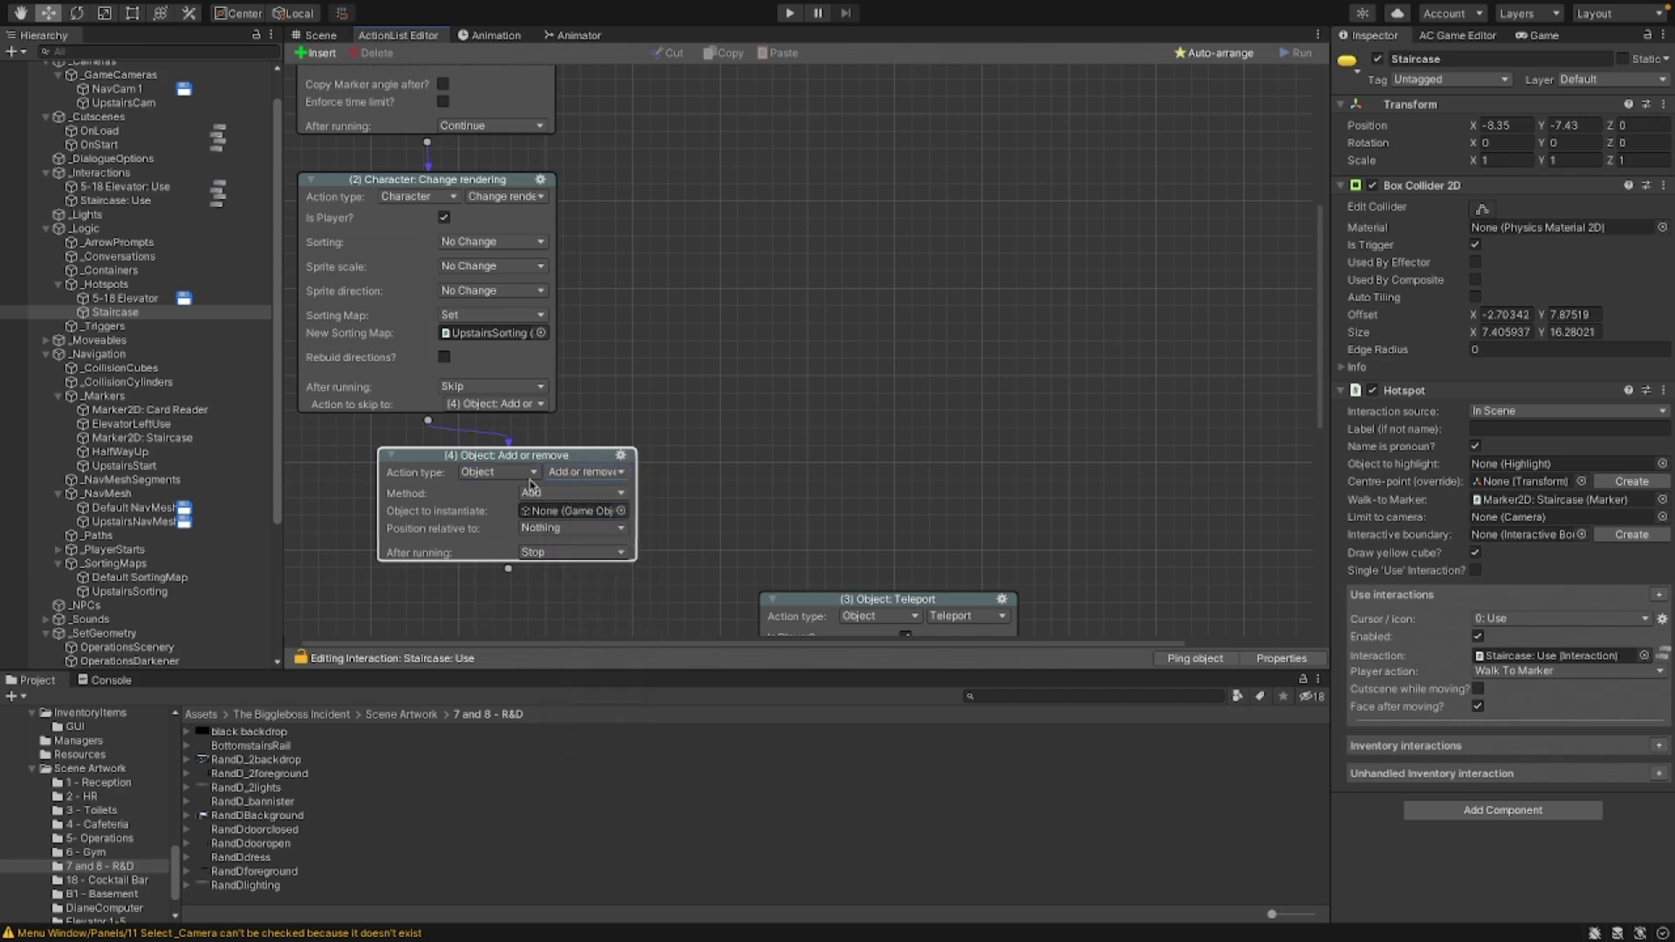
{"action": "left_click", "coordinate": [530, 479]}
{"action": "left_click", "coordinate": [521, 542]}
{"action": "left_click", "coordinate": [566, 474]}
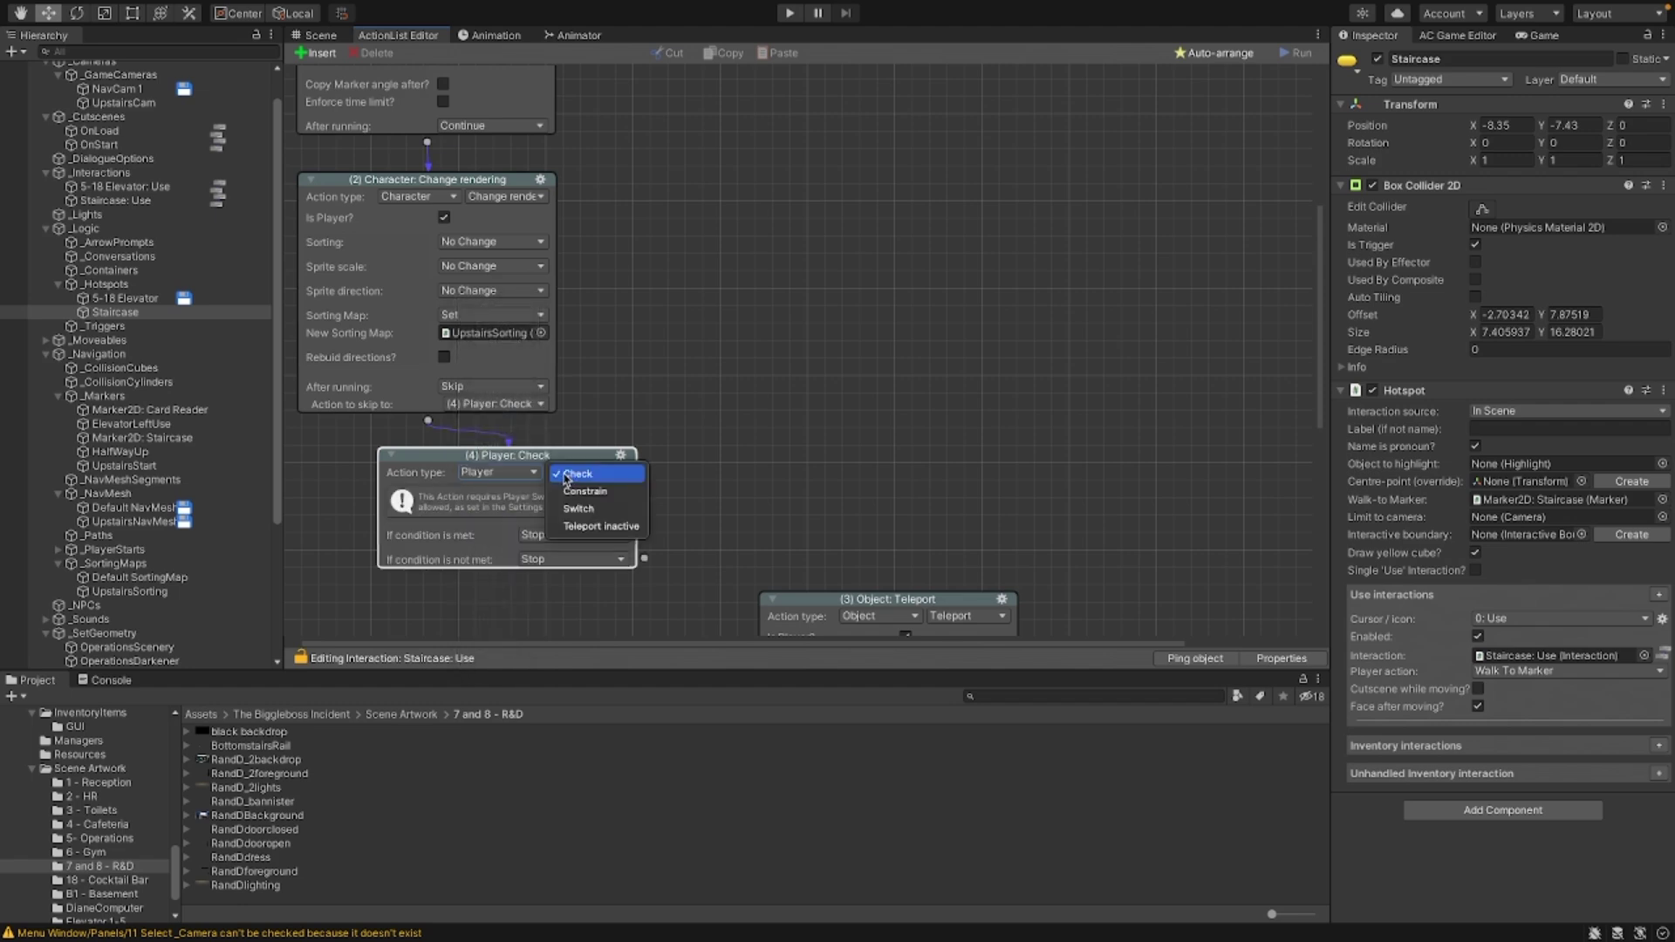
{"action": "left_click", "coordinate": [594, 492]}
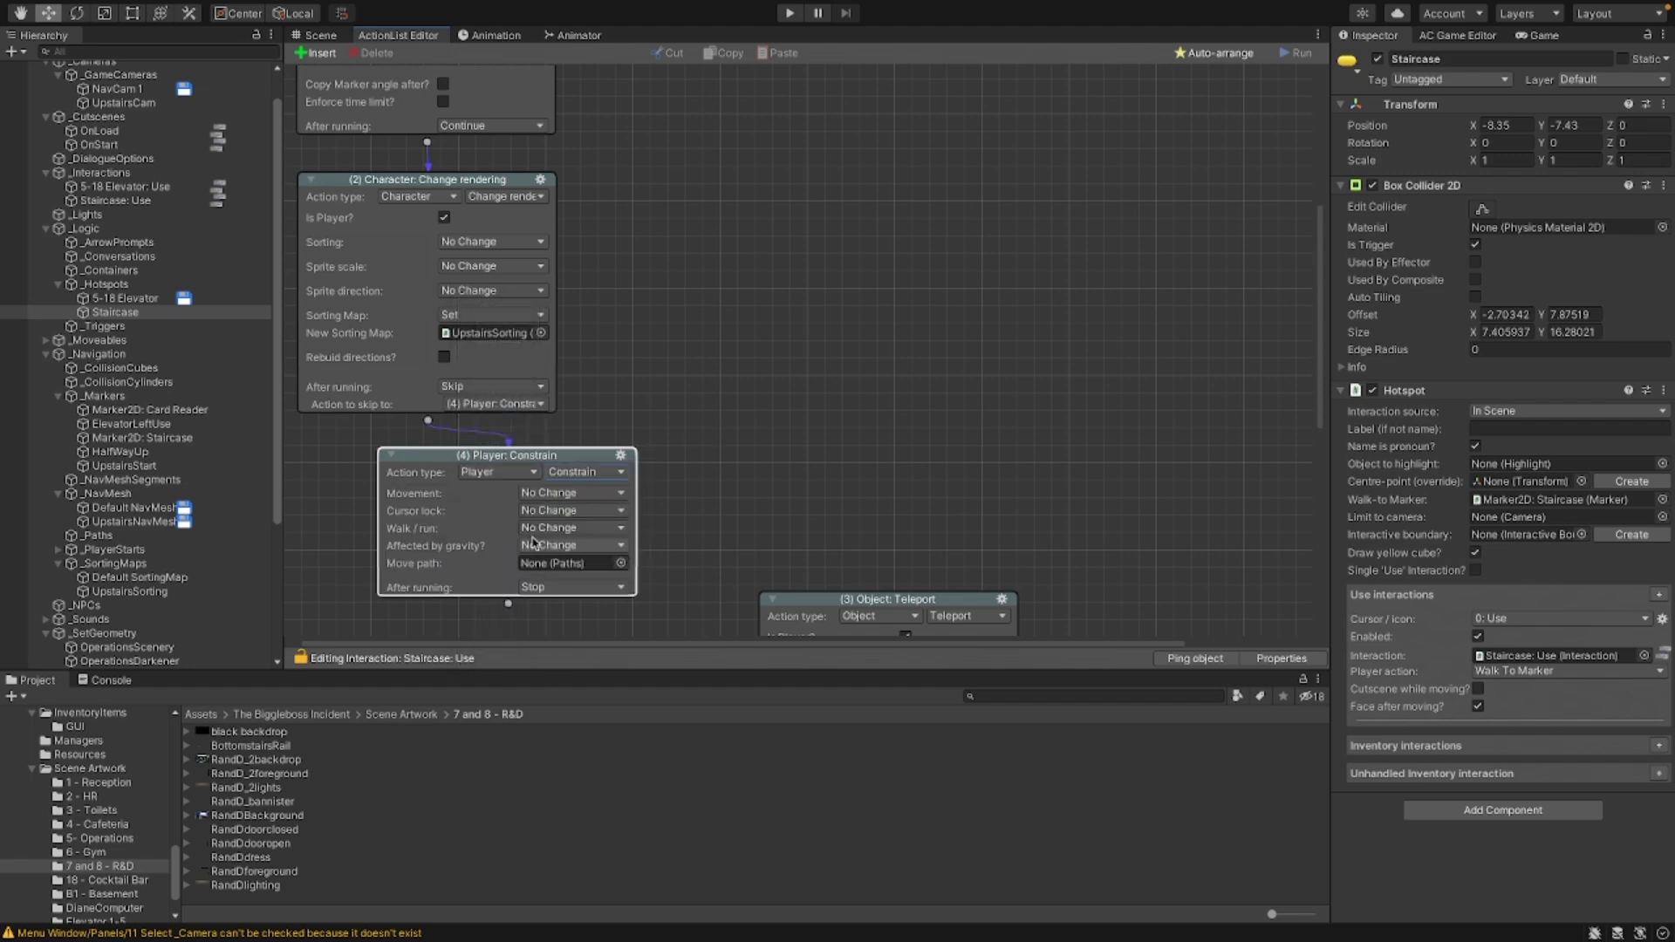
Step: Make the action after Change rendering a Scene: Change setting action
{"action": "left_click", "coordinate": [483, 472]}
{"action": "left_click", "coordinate": [485, 557]}
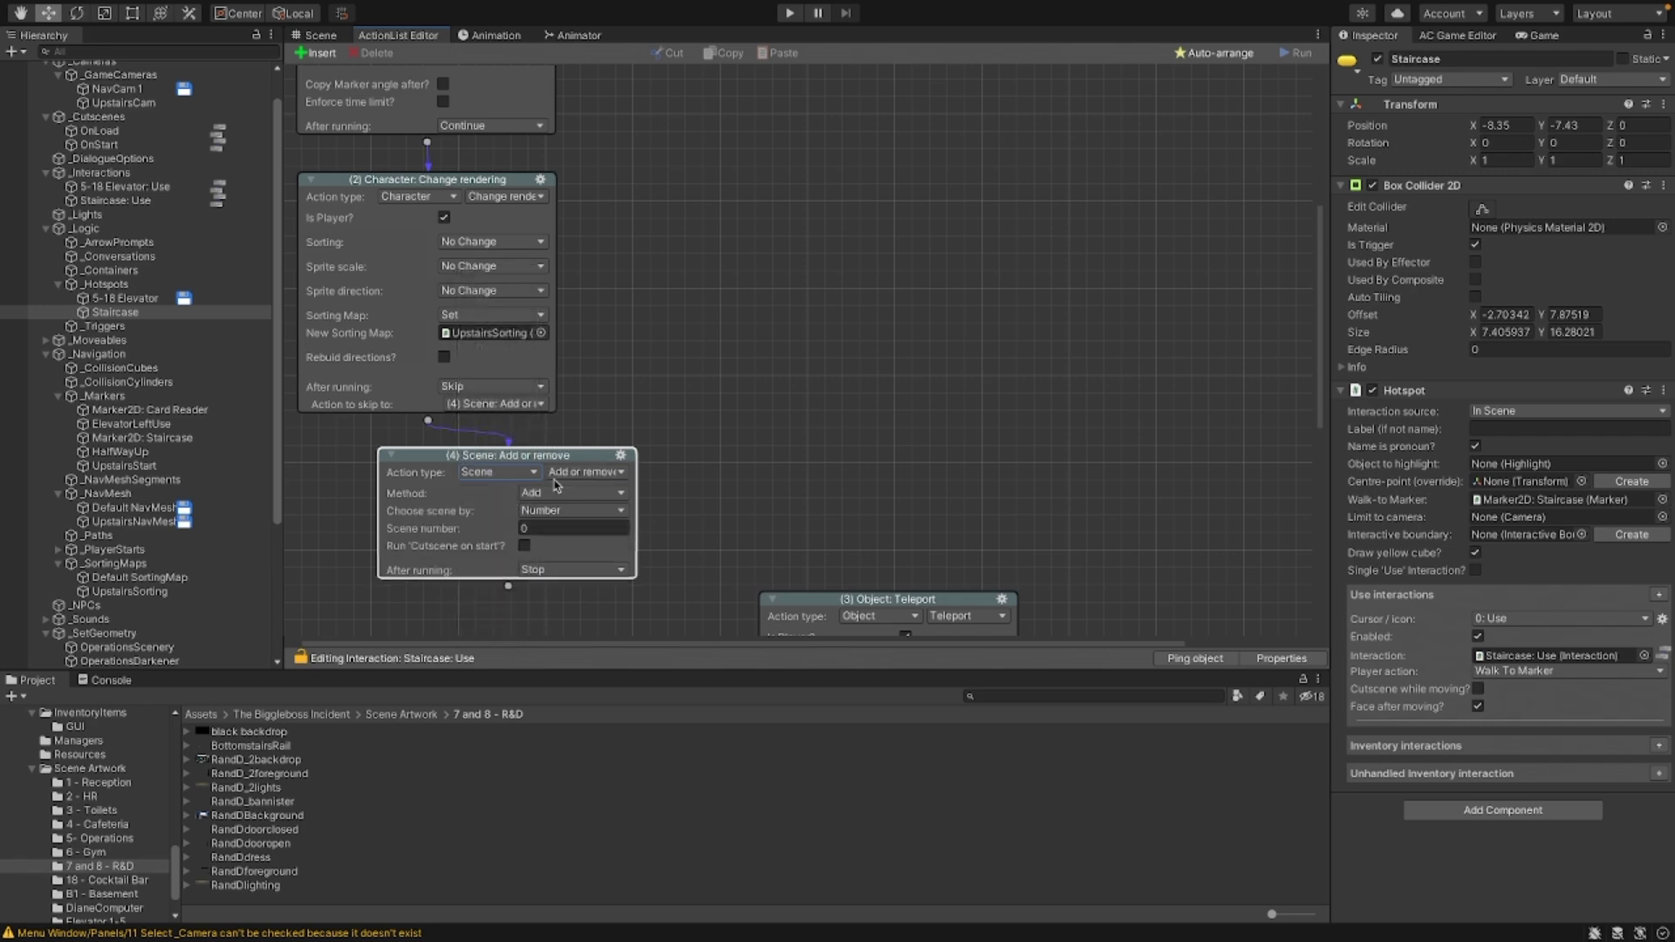
{"action": "left_click", "coordinate": [567, 474]}
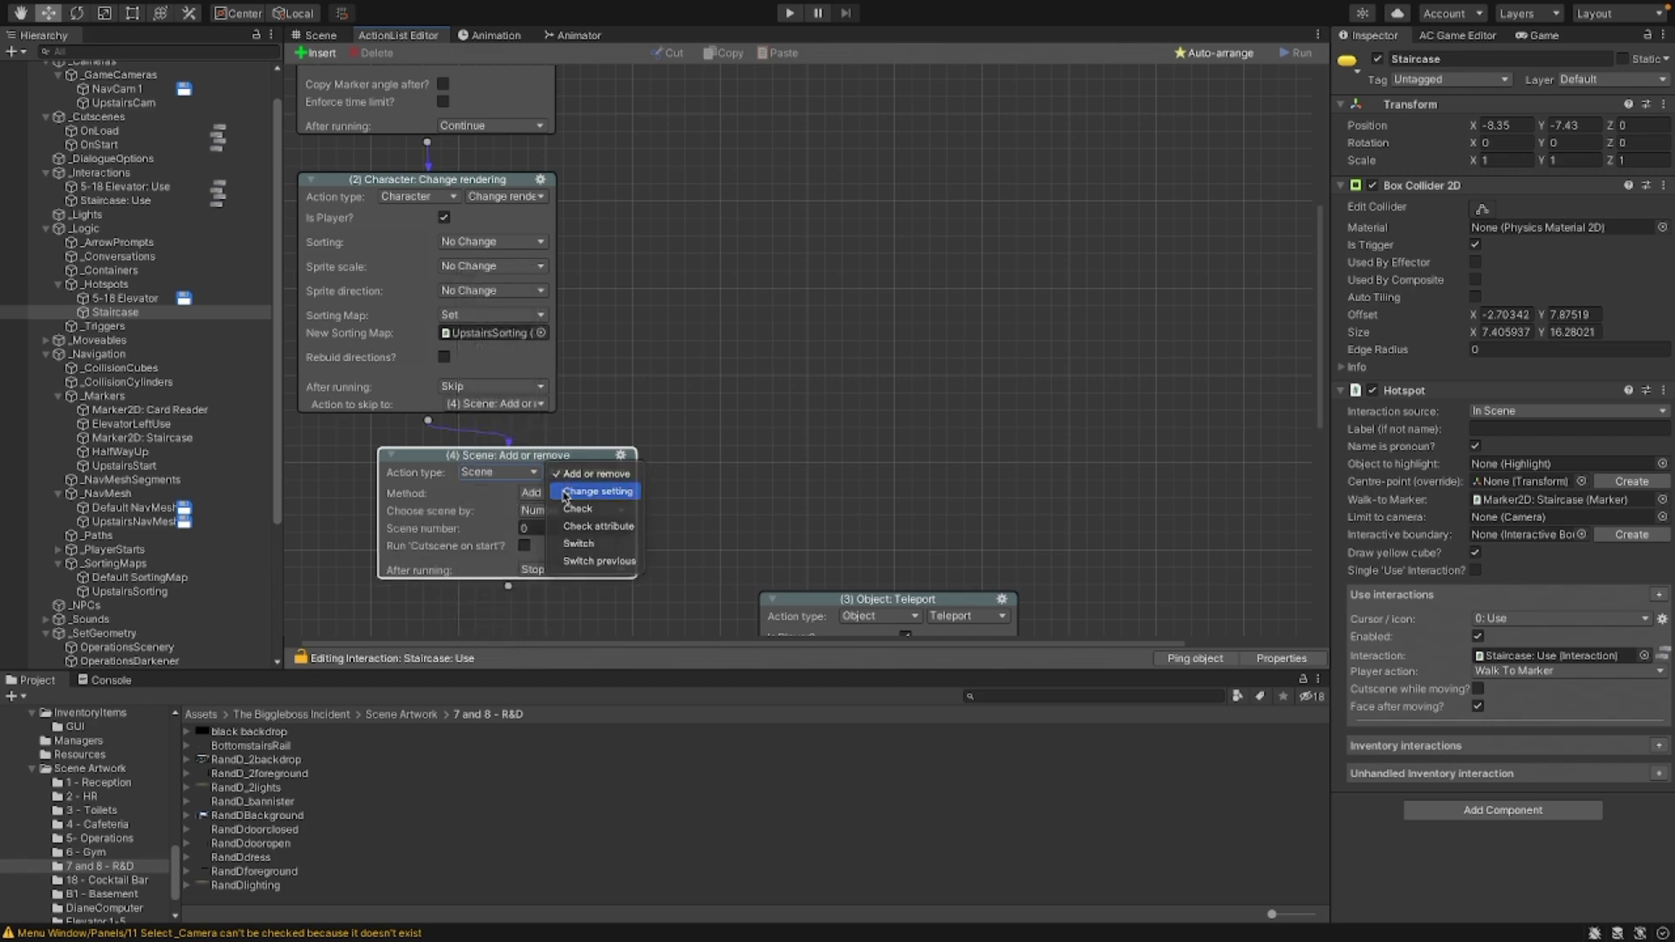
{"action": "left_click", "coordinate": [566, 492]}
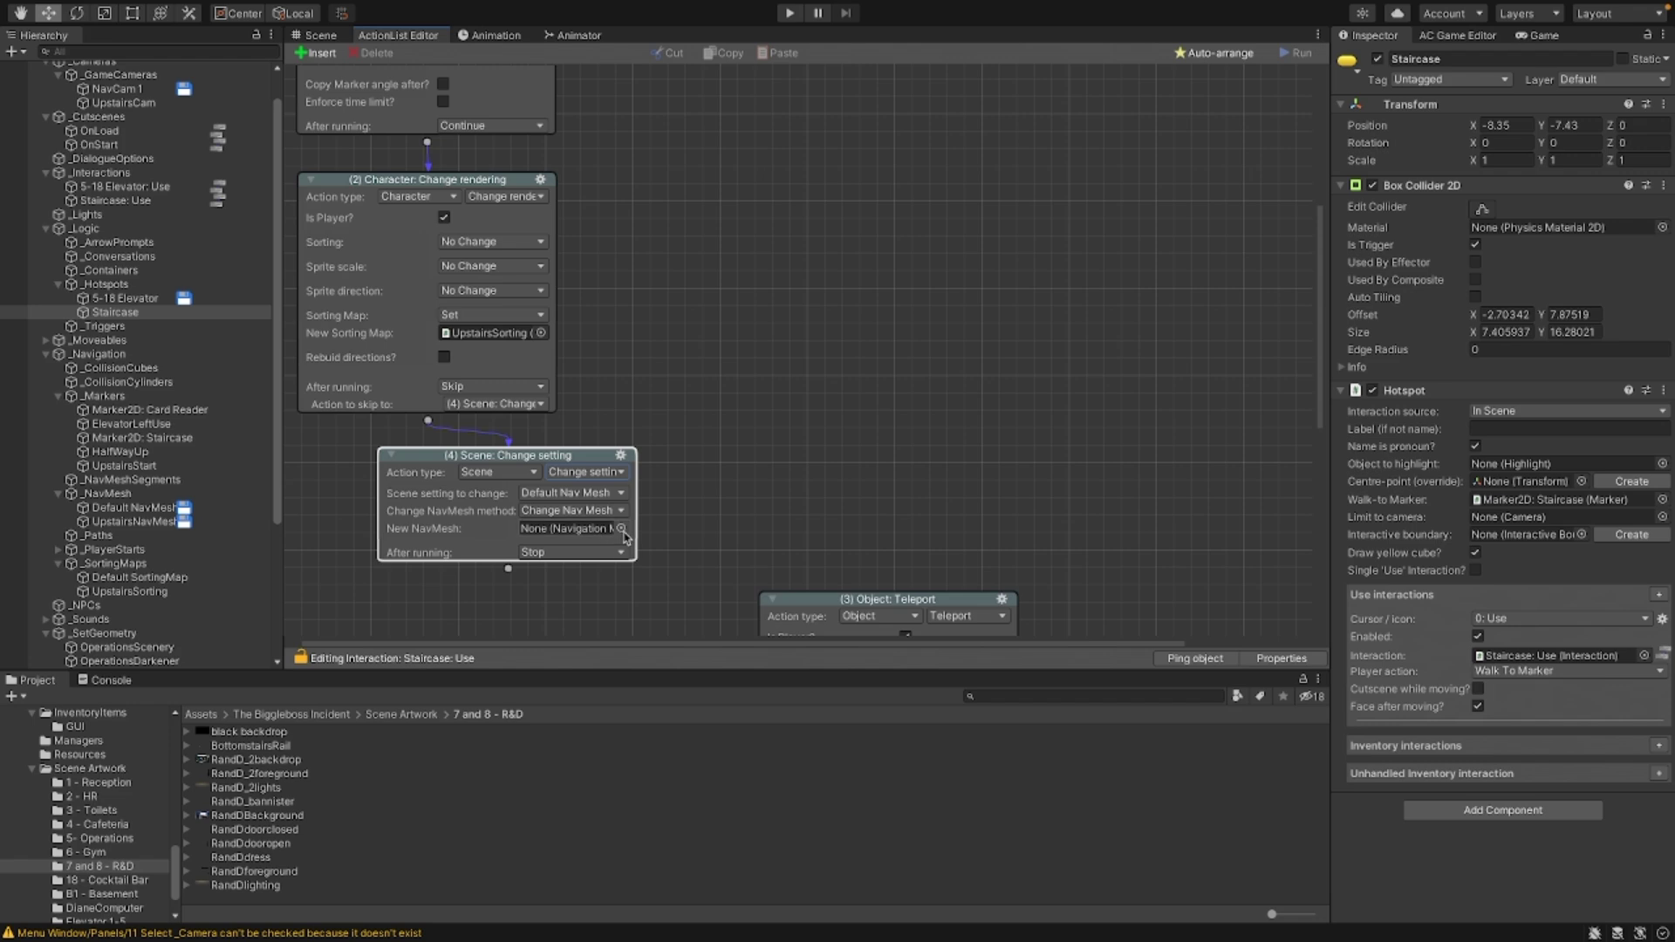
Step: Set the Change setting action's new NavMesh to UpstairsNavMesh and chain the Object: Teleport action beneath it
{"action": "left_click", "coordinate": [621, 530]}
{"action": "left_click", "coordinate": [674, 613]}
{"action": "left_click", "coordinate": [506, 607]}
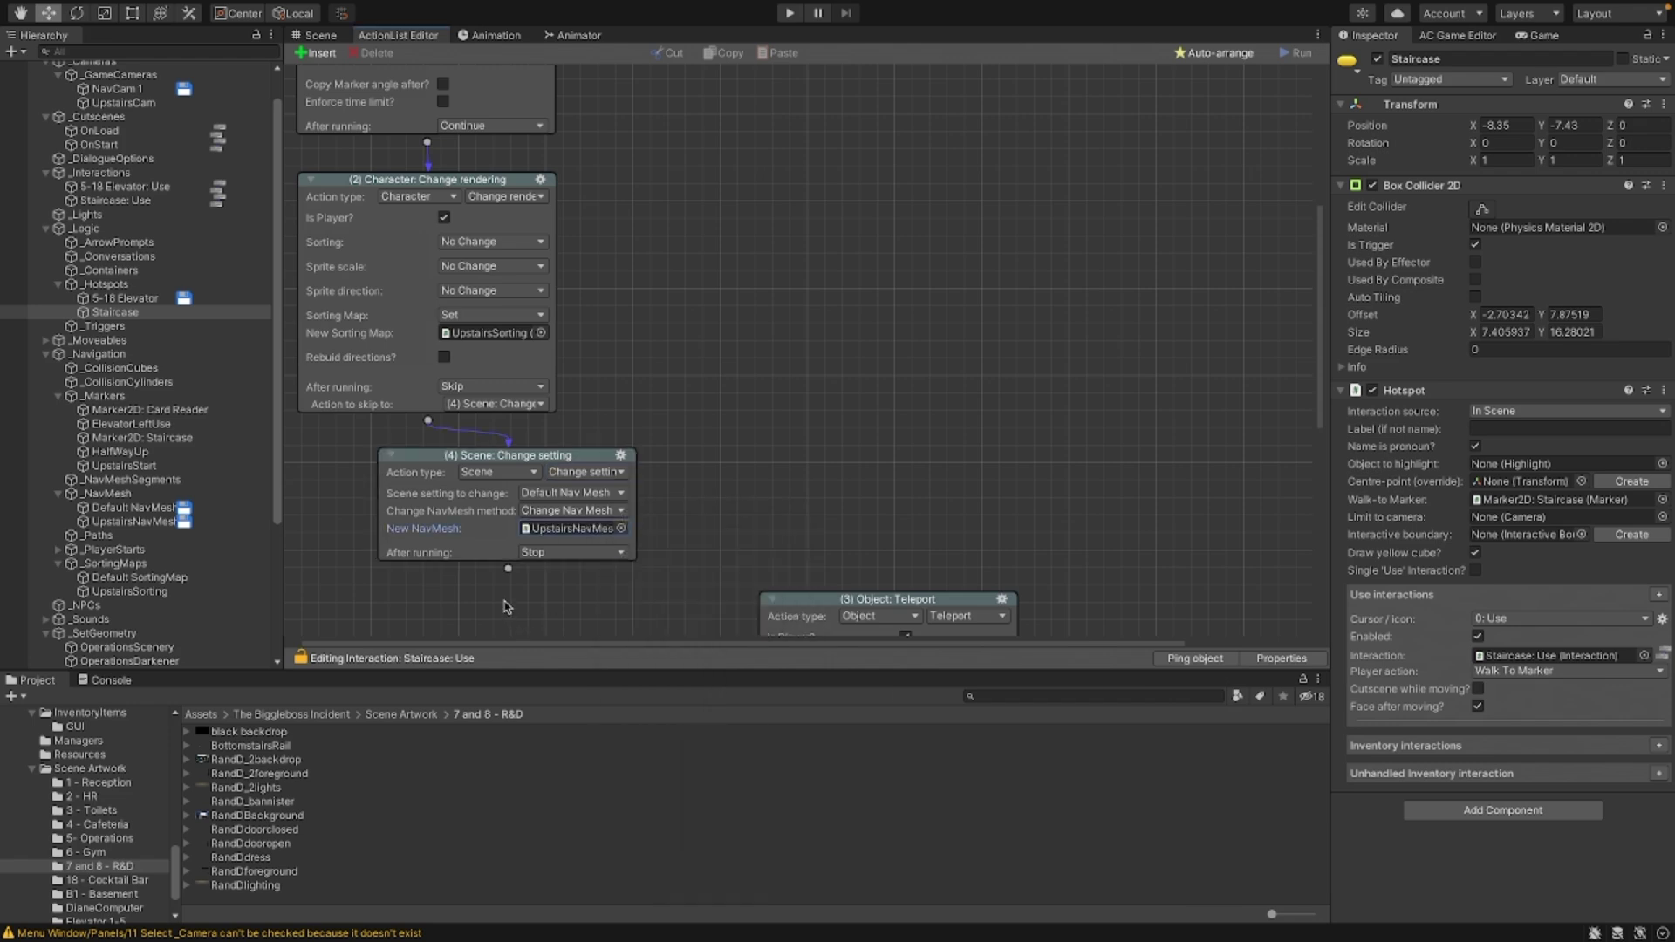
{"action": "scroll", "coordinate": [762, 495], "scroll_direction": "down", "scroll_amount": 5}
{"action": "left_click_drag", "start_coordinate": [856, 403], "coordinate": [532, 432]}
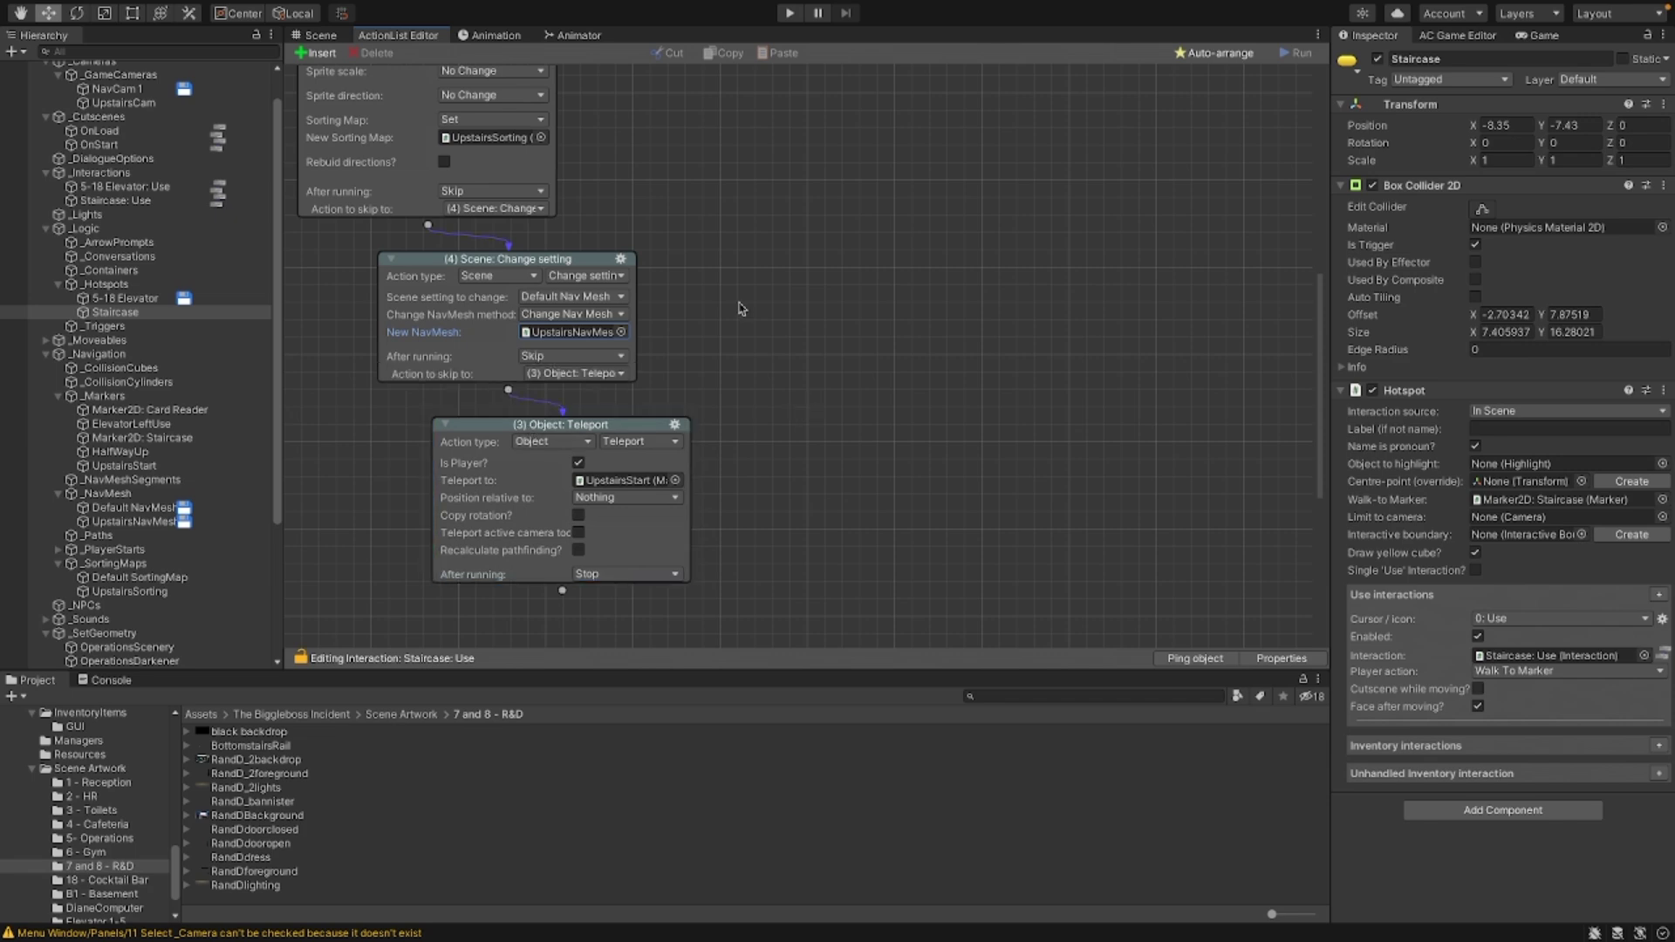
Step: Run the game from the scene, send the player up the spiral staircase to test the interaction, and stop the playtest
{"action": "left_click", "coordinate": [338, 35]}
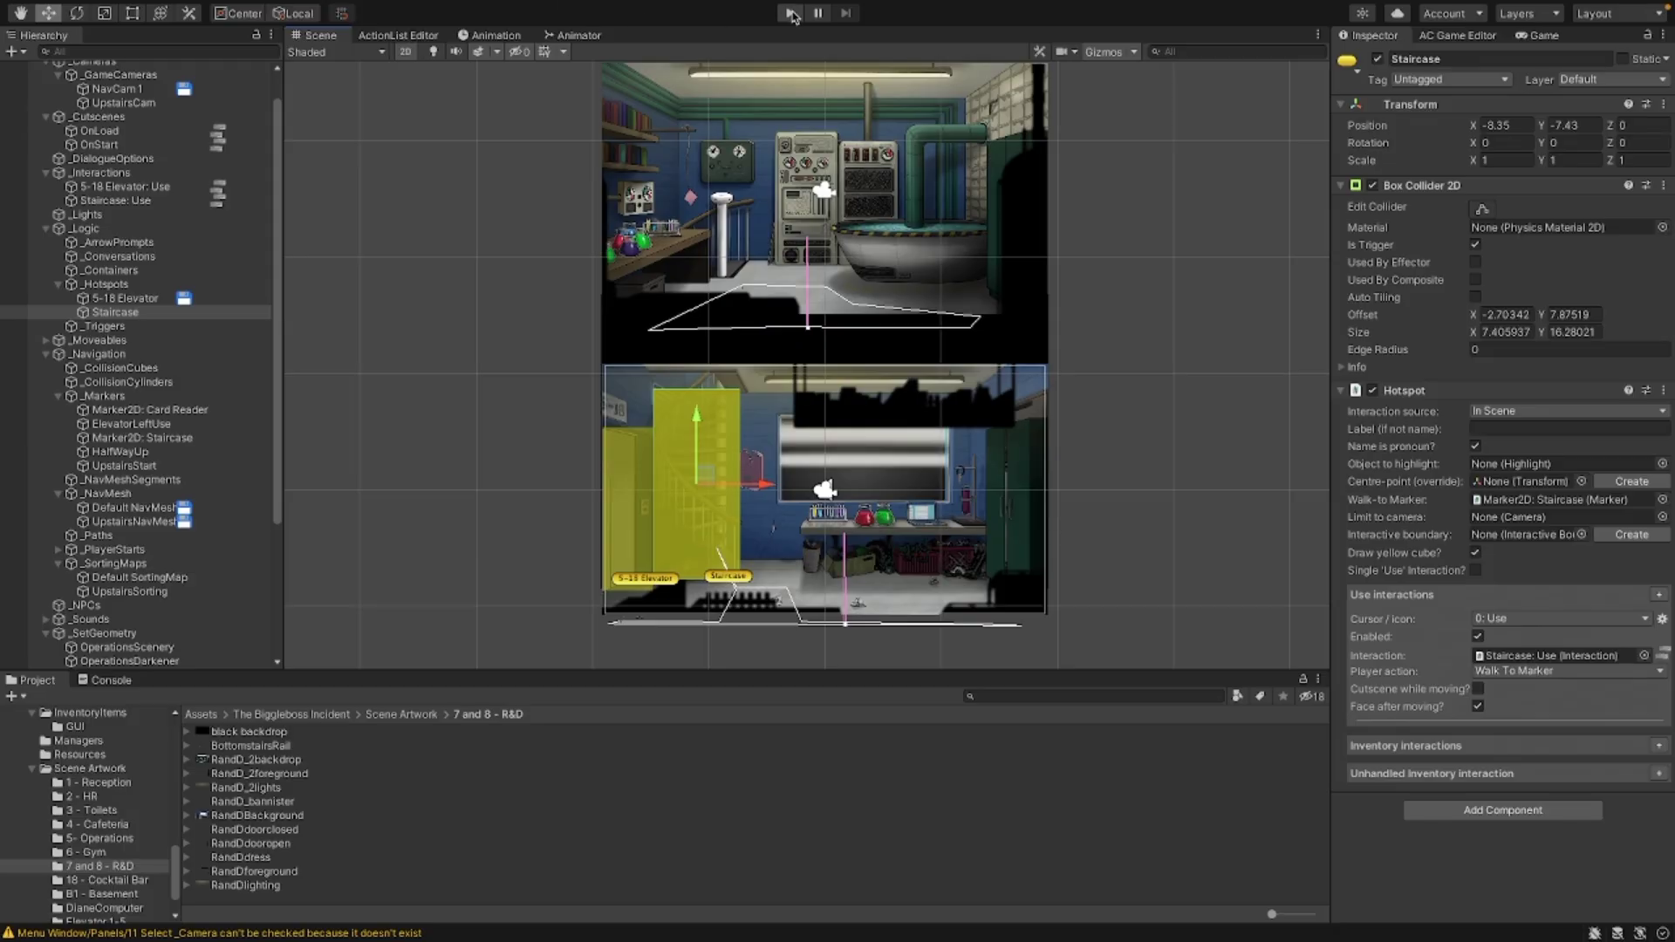
{"action": "left_click", "coordinate": [791, 14]}
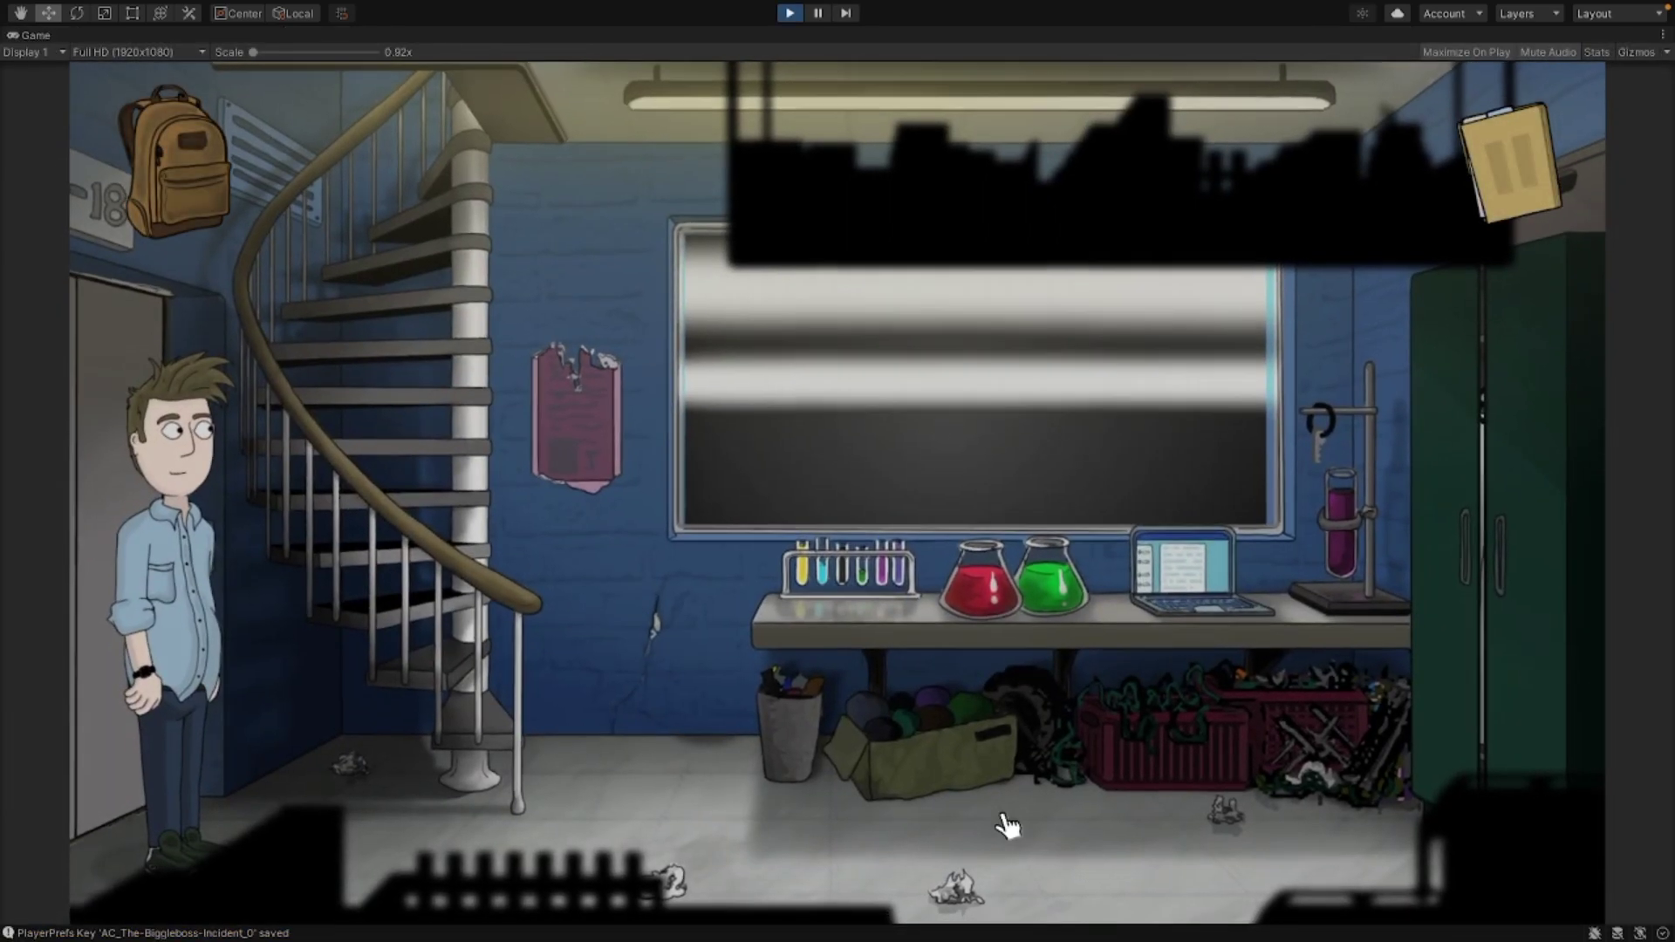
{"action": "left_click", "coordinate": [478, 611]}
{"action": "left_click", "coordinate": [485, 582]}
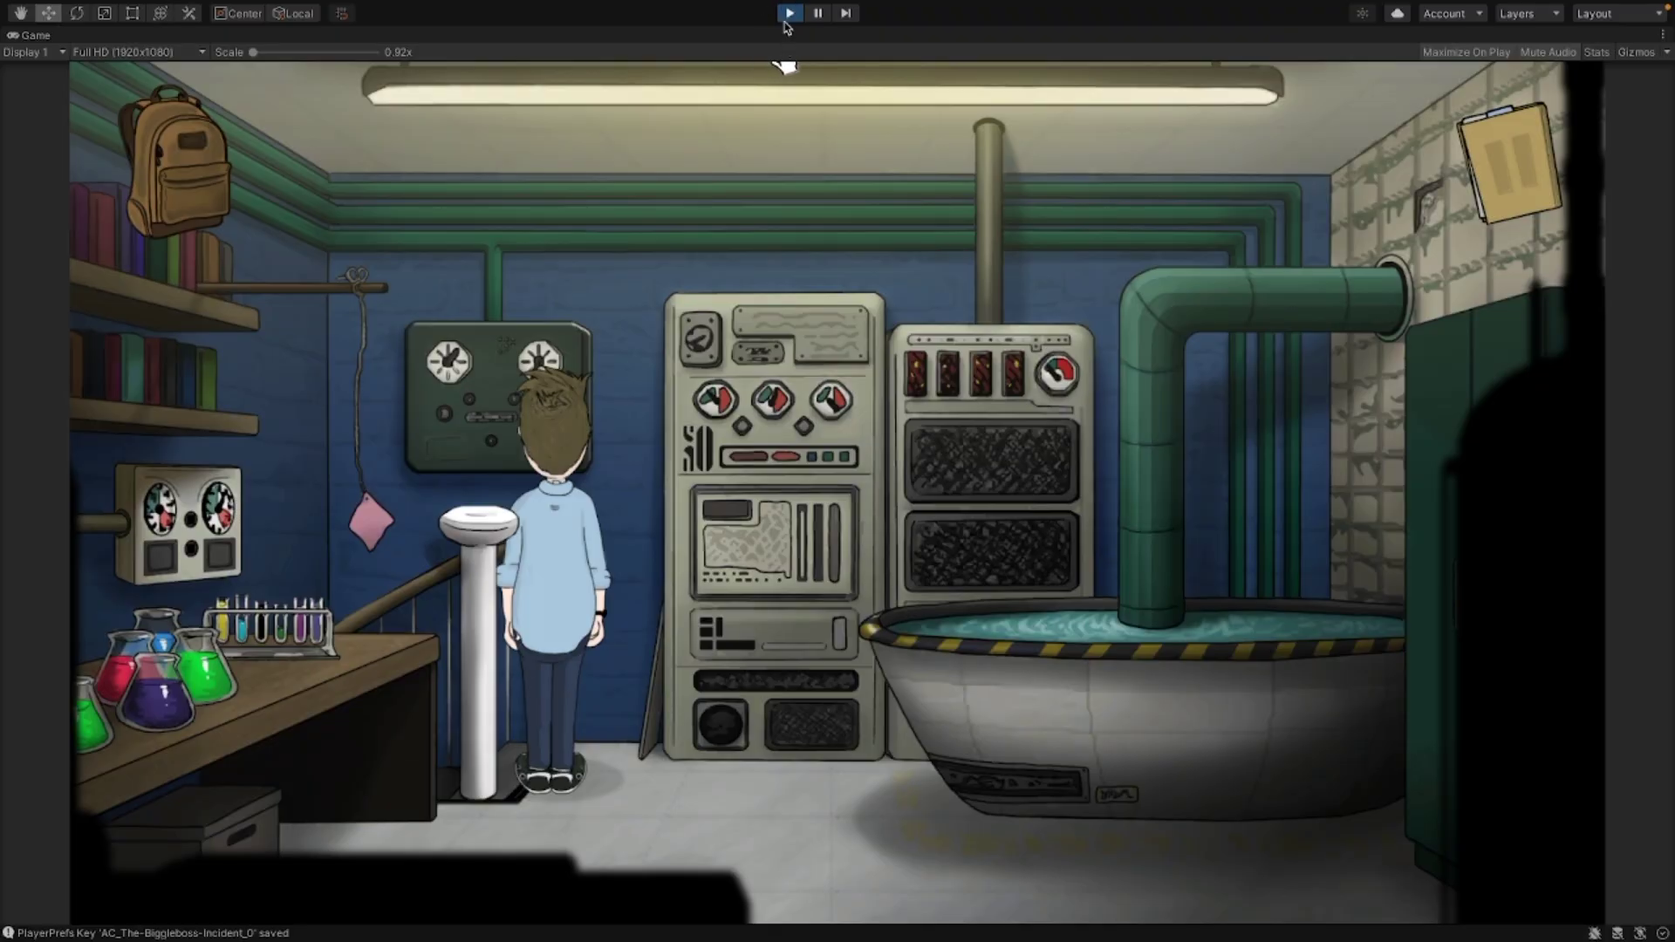
{"action": "left_click", "coordinate": [787, 14]}
Step: Set the Order in Layer of the BottomstairsRail sprite to 500
{"action": "key", "text": "t"}
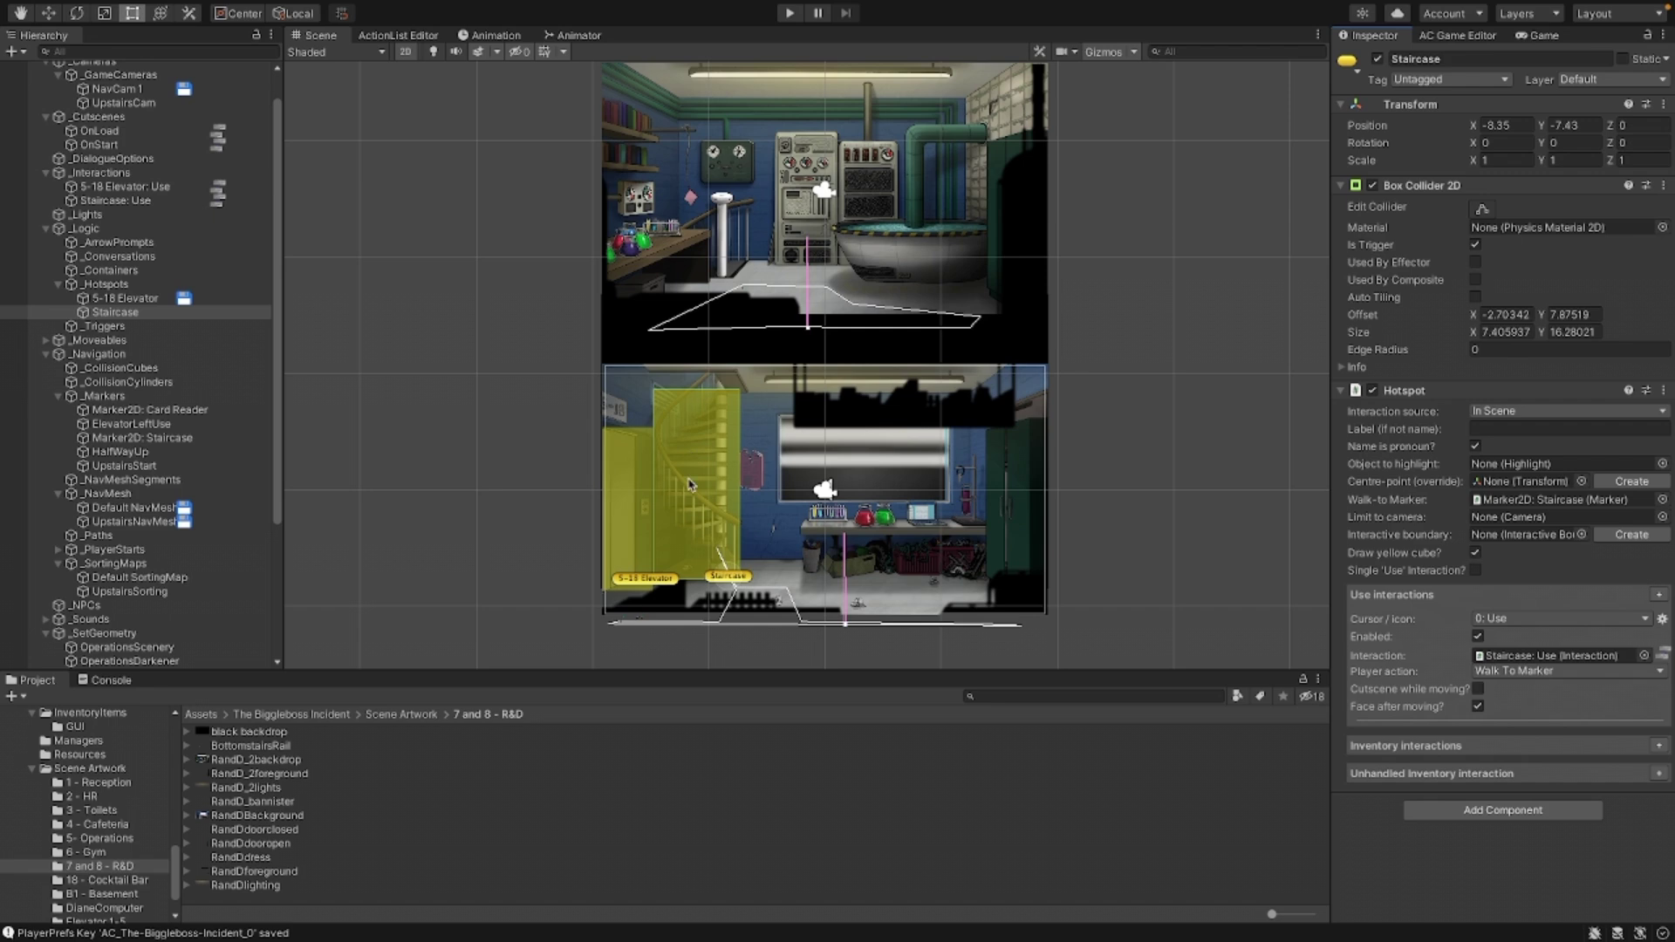
{"action": "scroll", "coordinate": [113, 437], "scroll_direction": "down", "scroll_amount": 5}
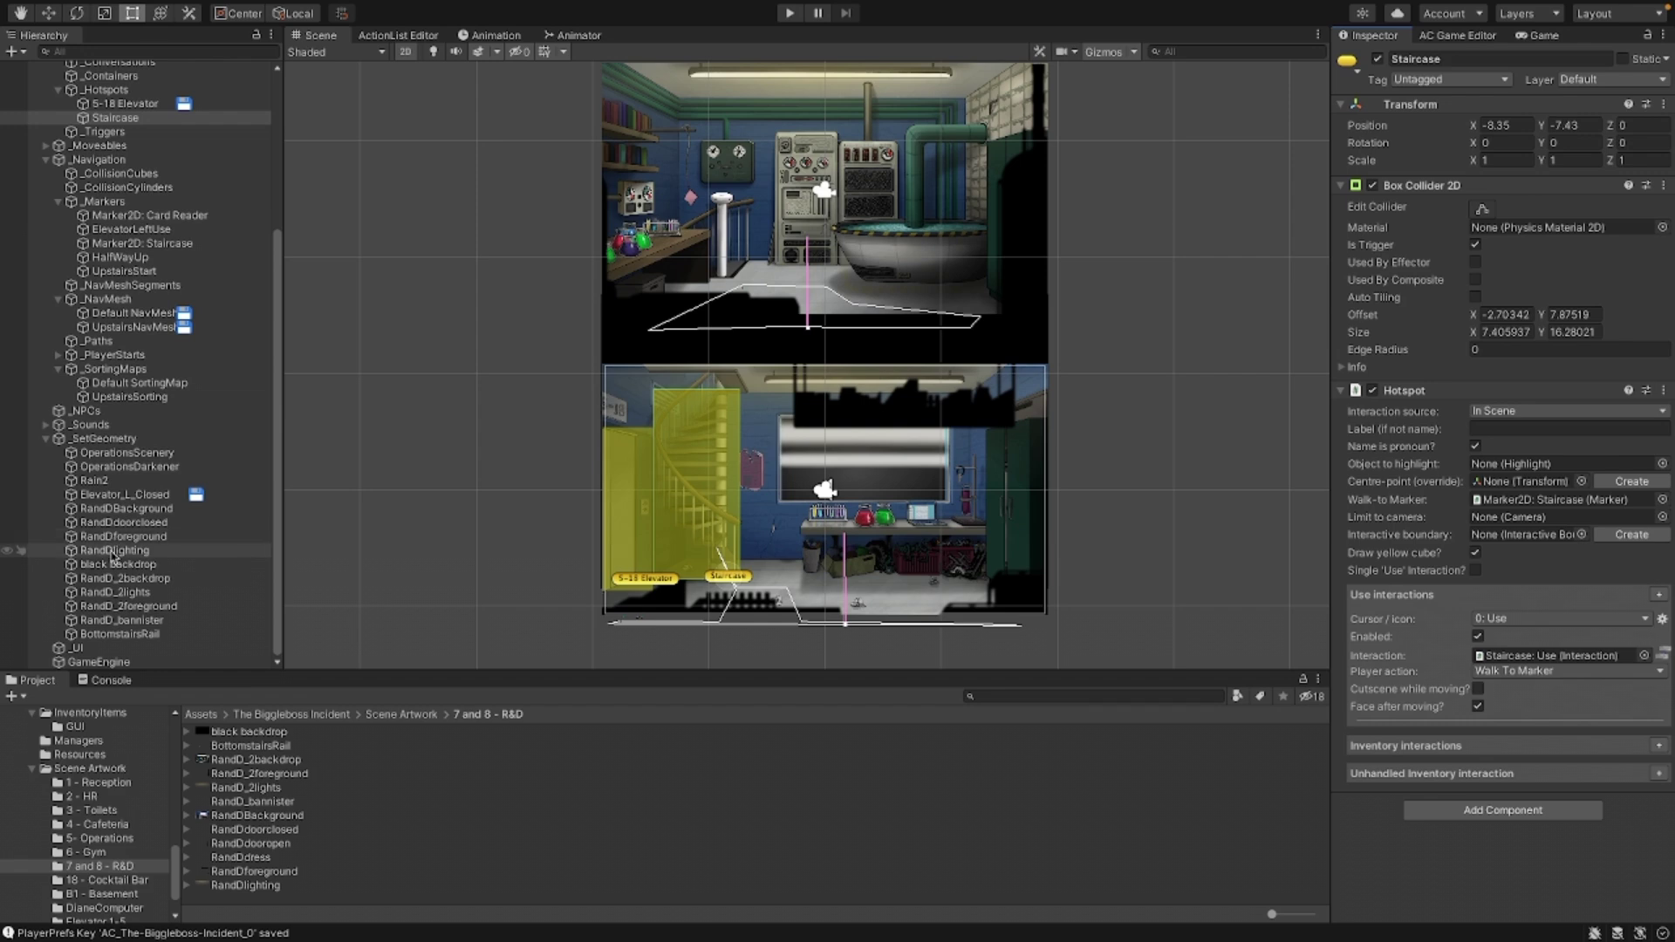
{"action": "left_click", "coordinate": [120, 635]}
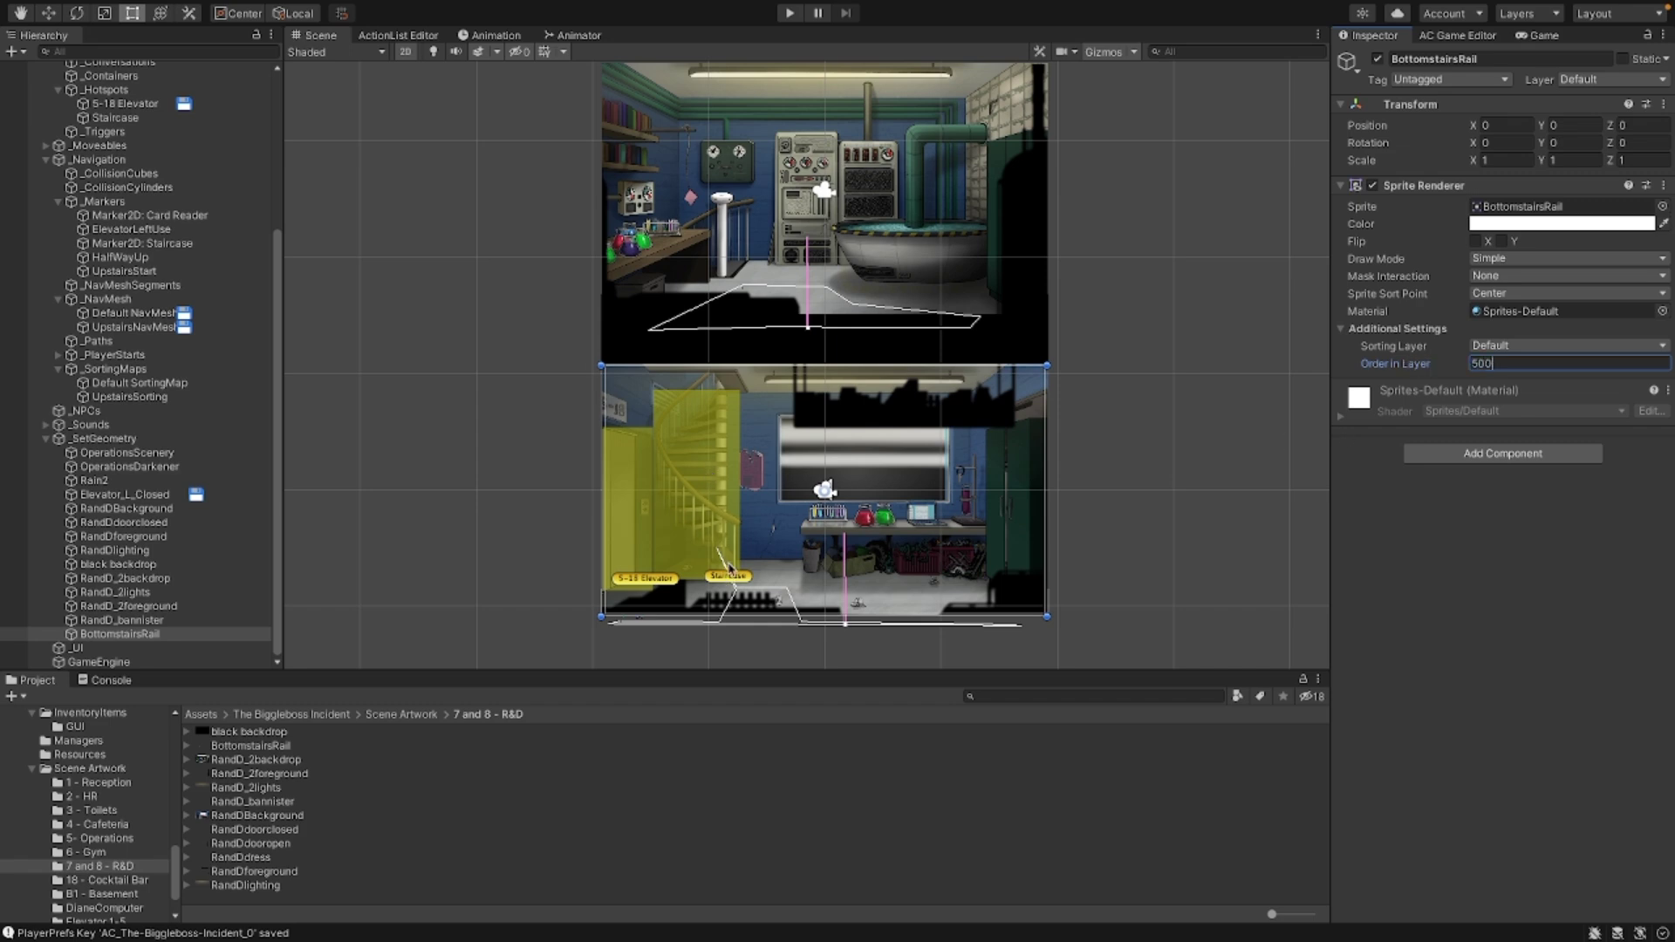
{"action": "key", "text": "q"}
{"action": "scroll", "coordinate": [732, 571], "scroll_direction": "up", "scroll_amount": 3}
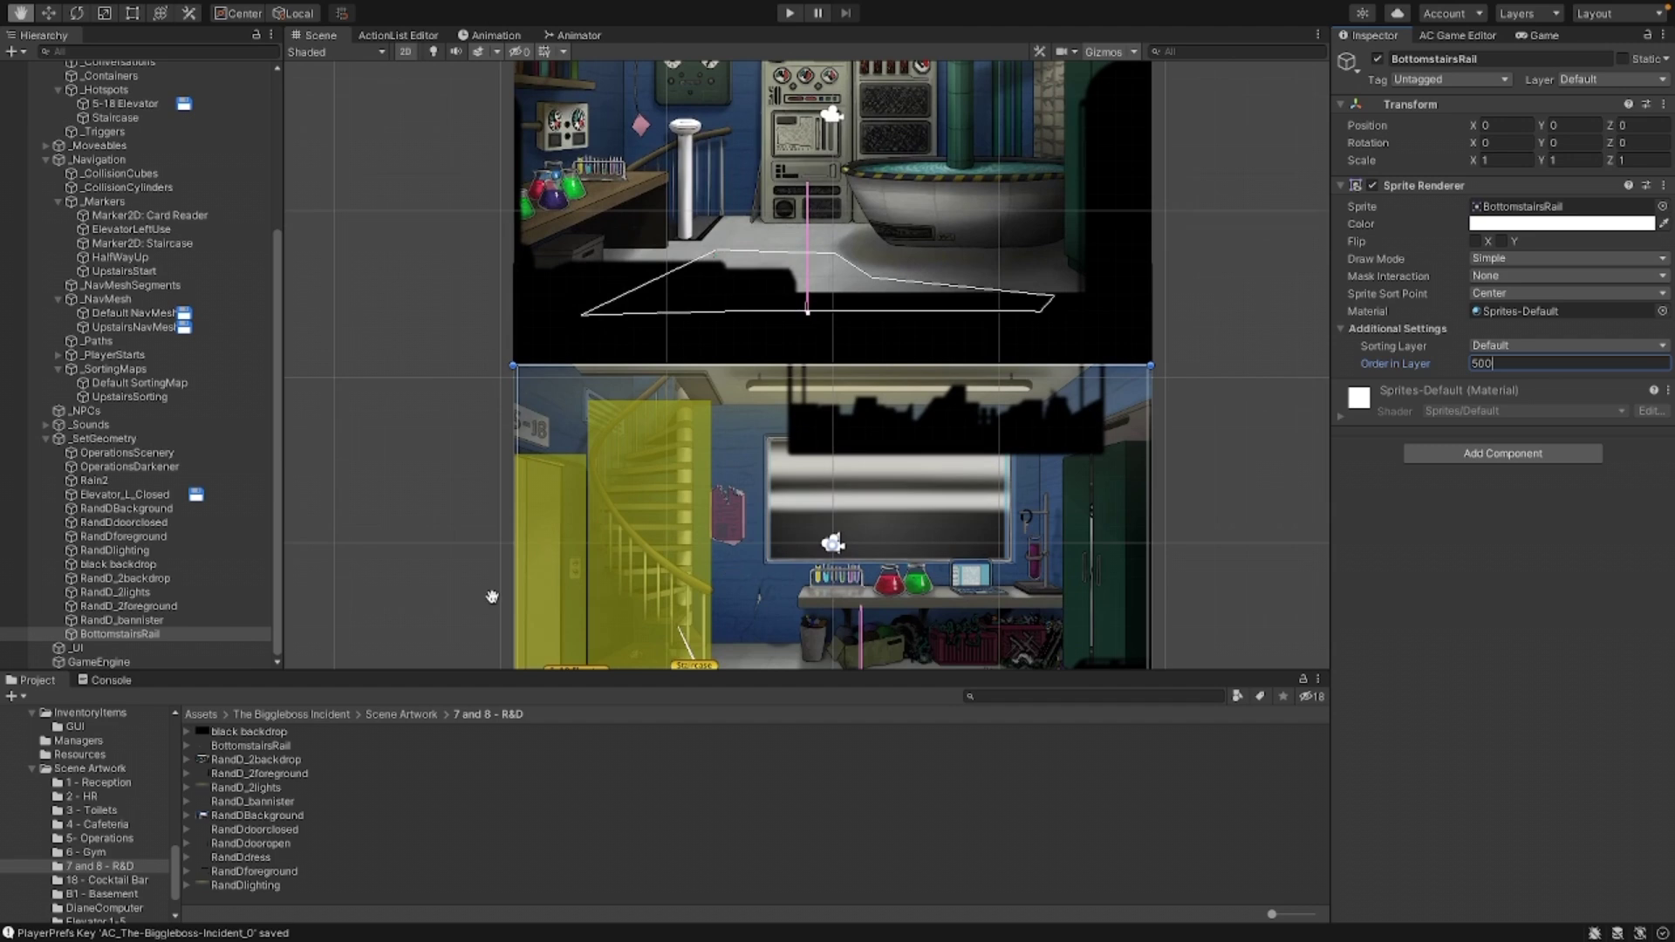
Step: Edit the Default NavMesh's polygon collider so its outline extends around the outside of the spiral staircase's bottom railing post
{"action": "scroll", "coordinate": [492, 597], "scroll_direction": "up", "scroll_amount": 5}
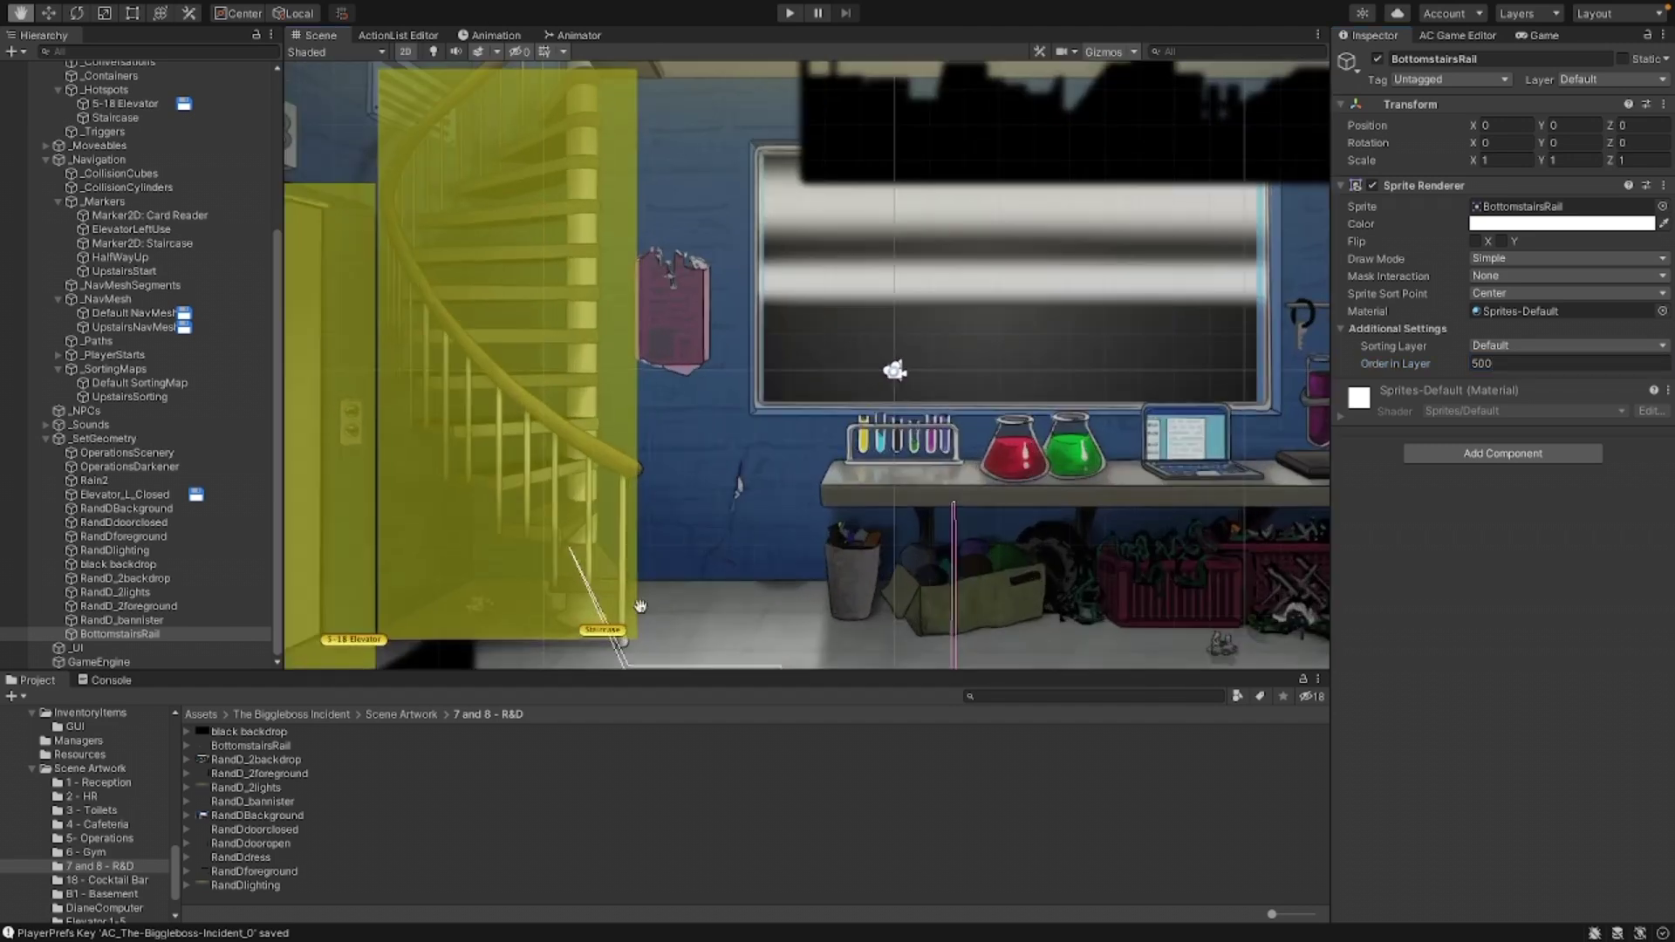
{"action": "left_click_drag", "start_coordinate": [443, 590], "coordinate": [467, 362]}
{"action": "key", "text": "t"}
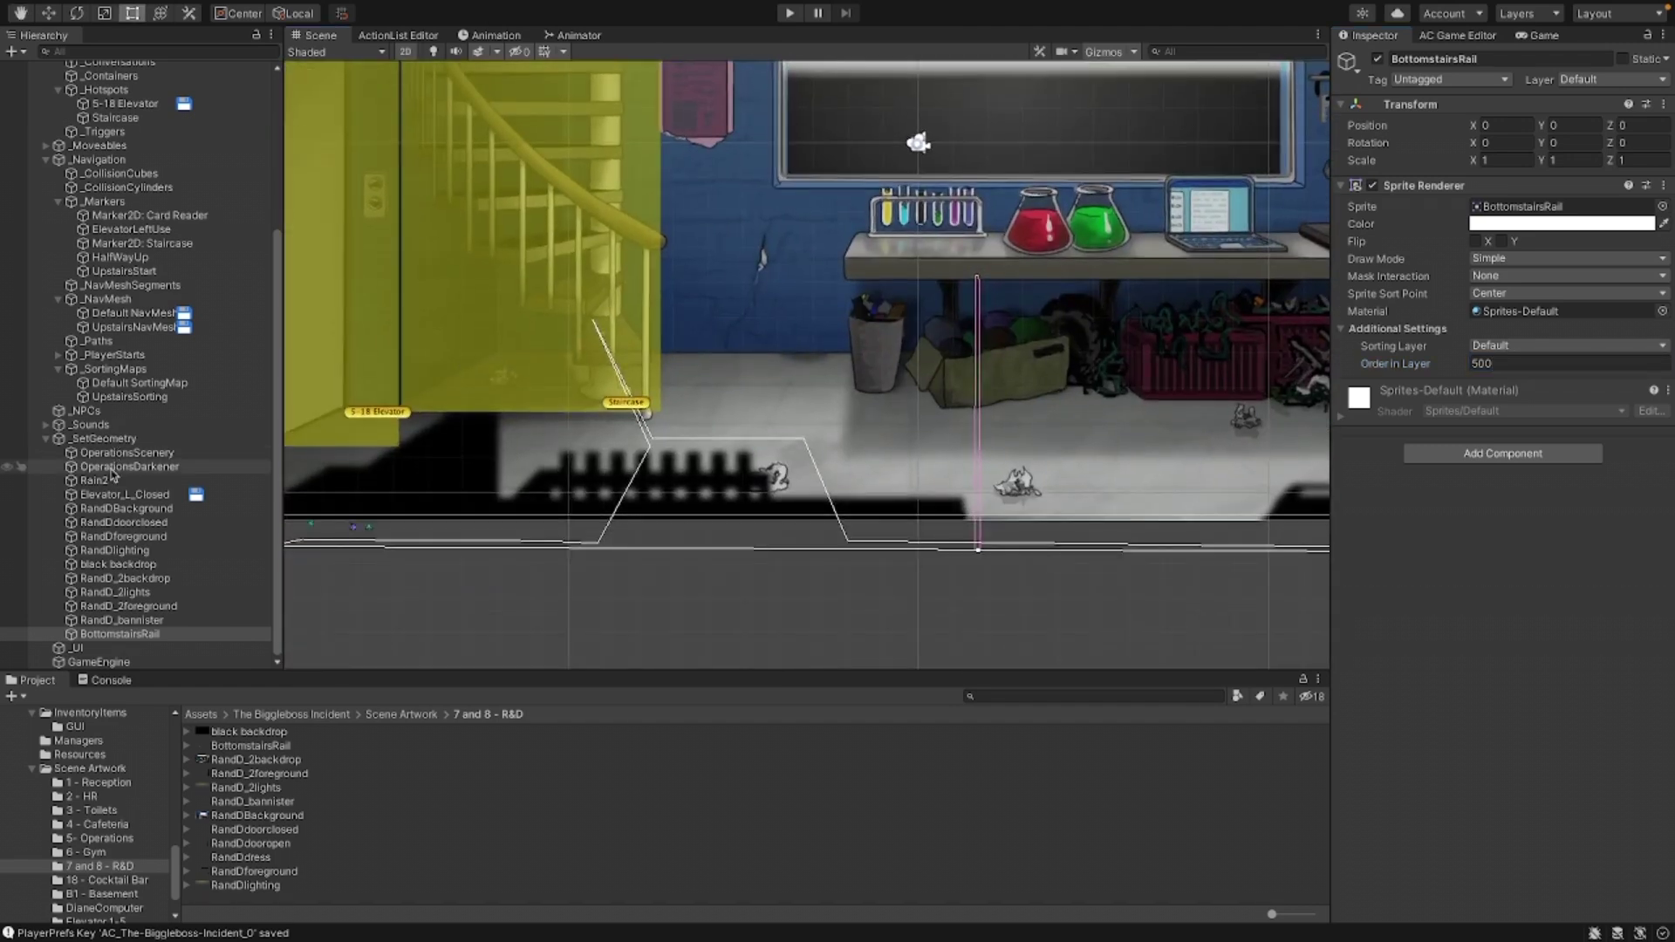
{"action": "left_click", "coordinate": [131, 313]}
{"action": "left_click", "coordinate": [1482, 209]}
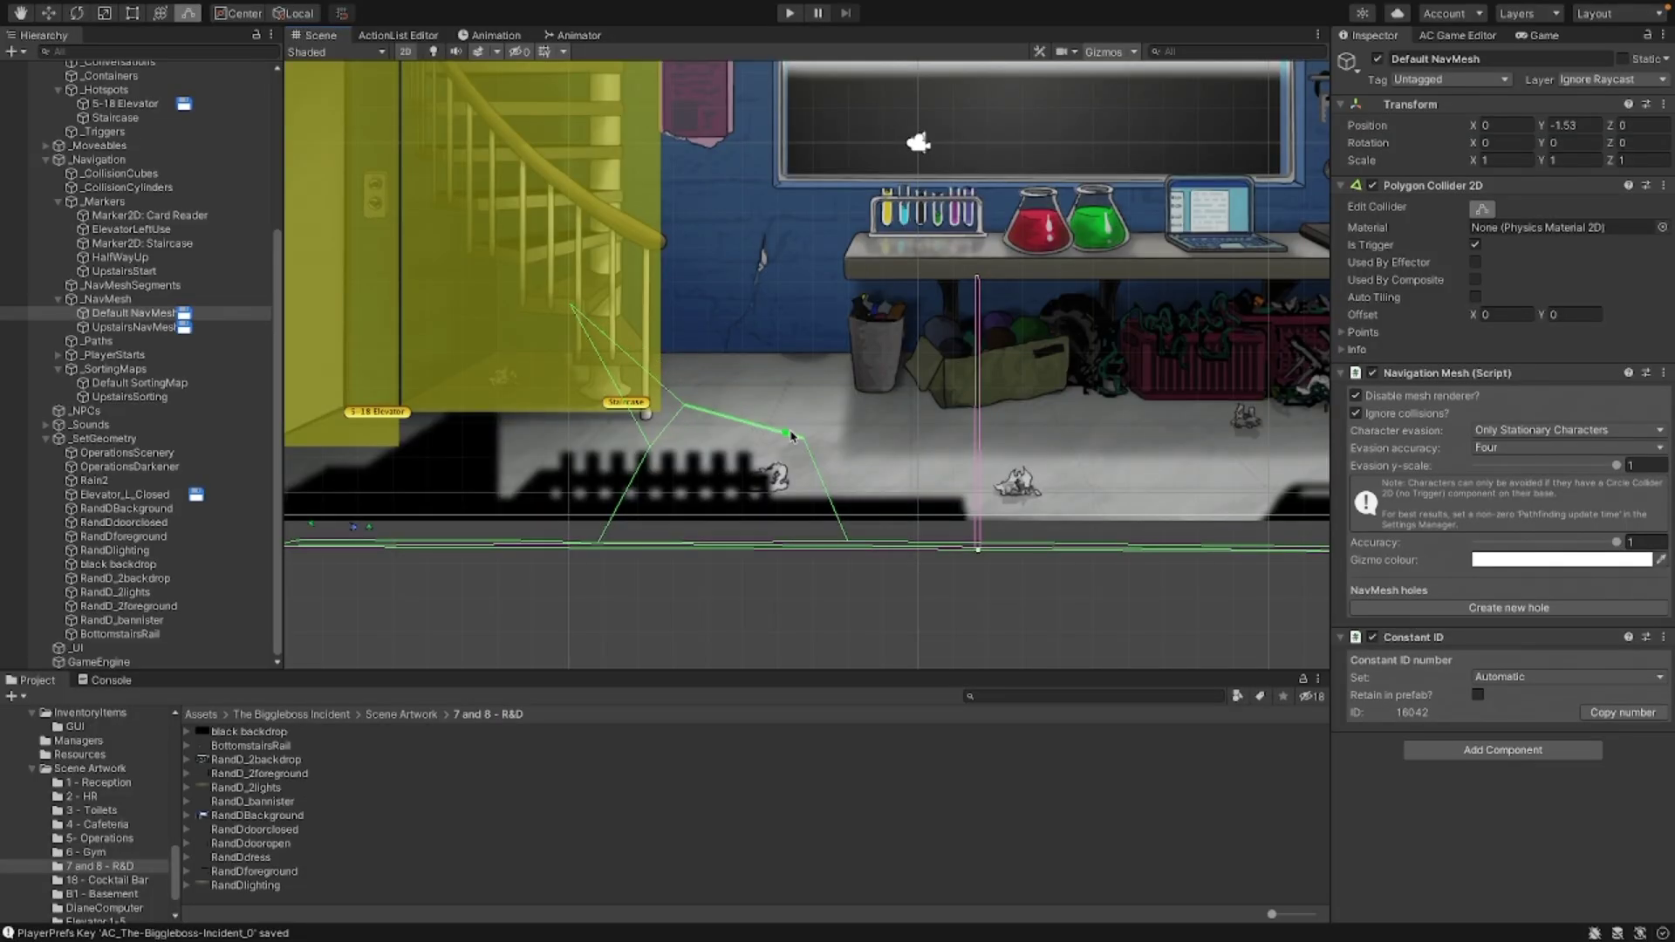
{"action": "scroll", "coordinate": [660, 320], "scroll_direction": "down", "scroll_amount": 1}
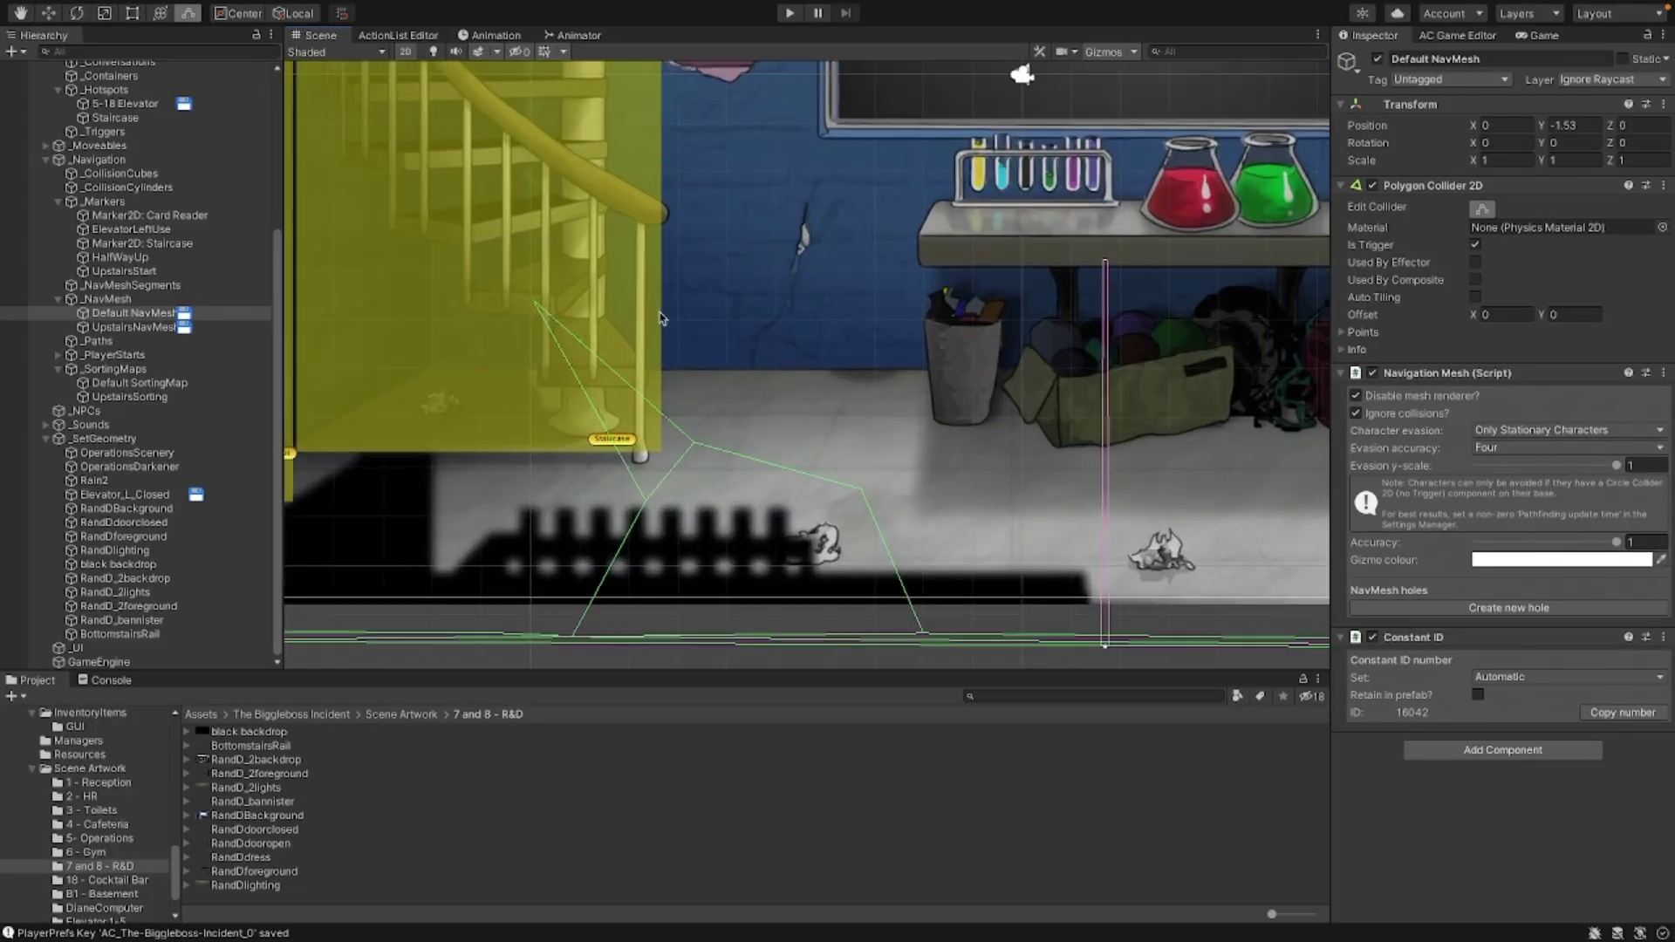
Step: Run the game and walk the player back and forth around the foot of the spiral staircase to check the railing's layering and the NavMesh
{"action": "left_click", "coordinate": [785, 15]}
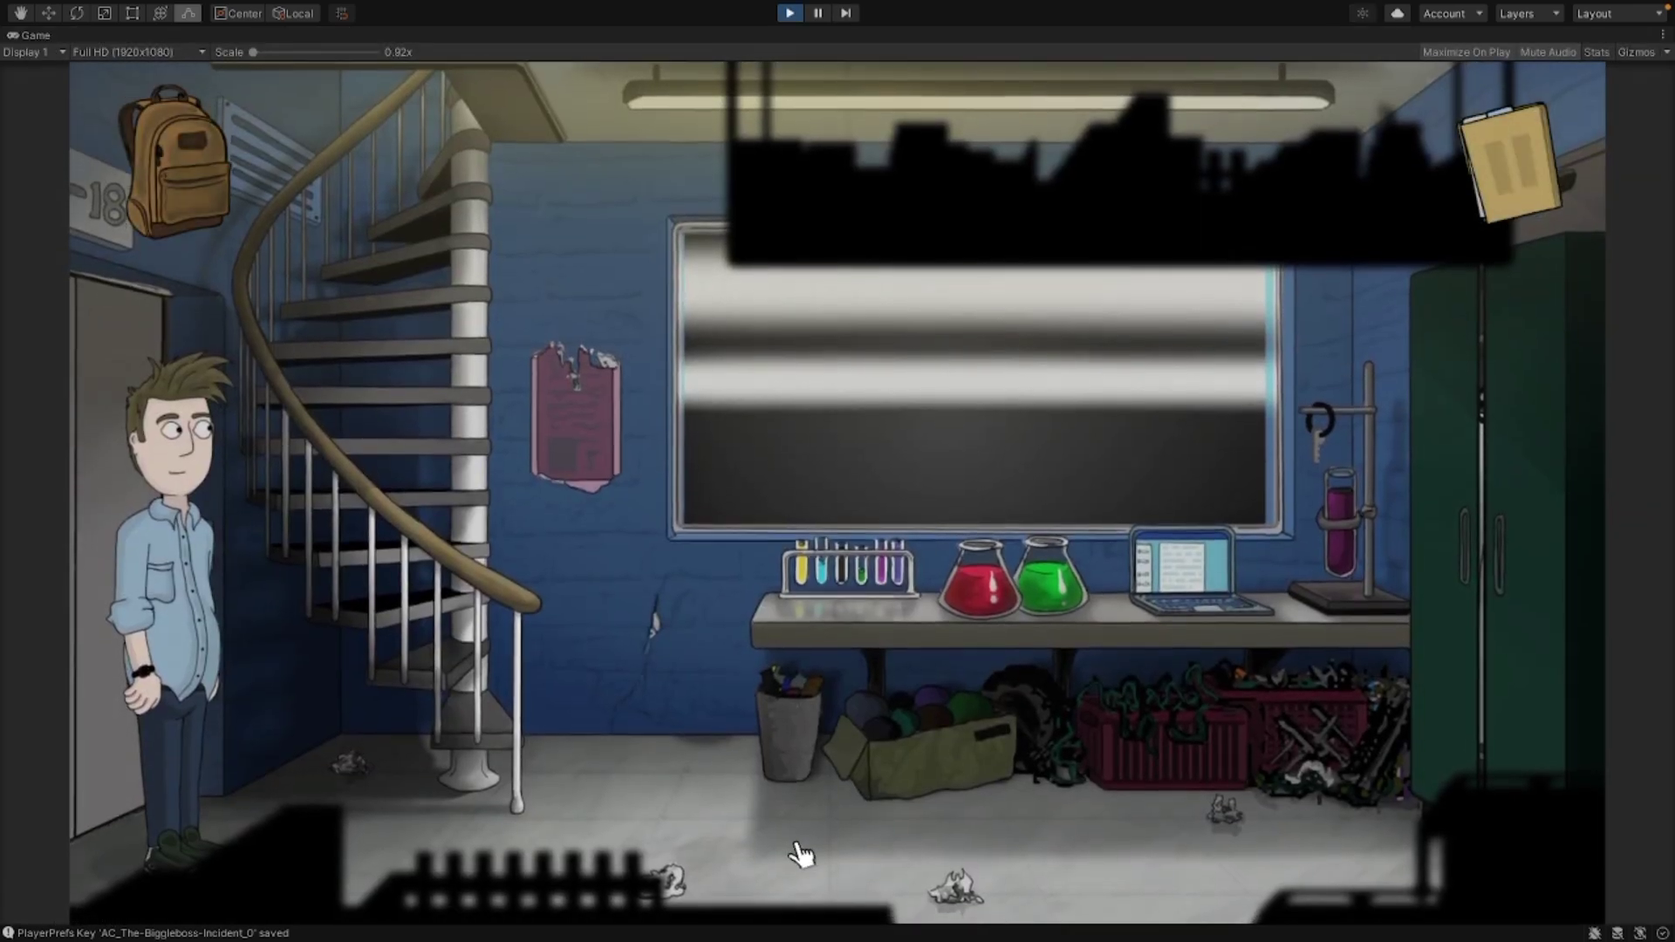
{"action": "left_click", "coordinate": [800, 854]}
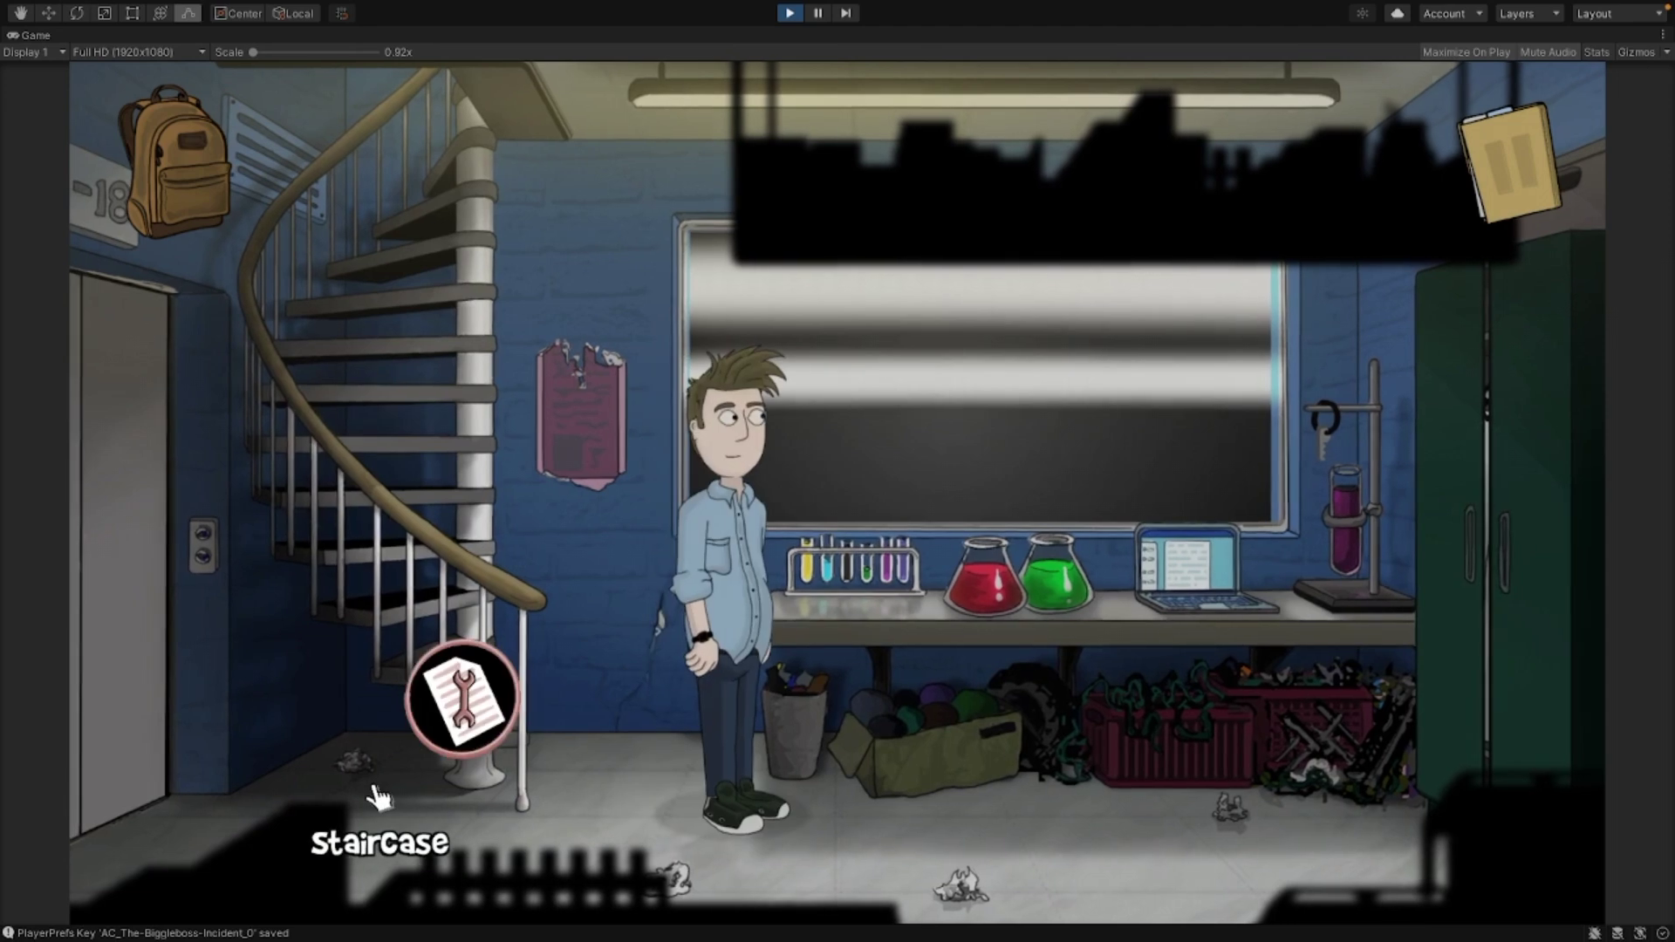
{"action": "left_click", "coordinate": [377, 796]}
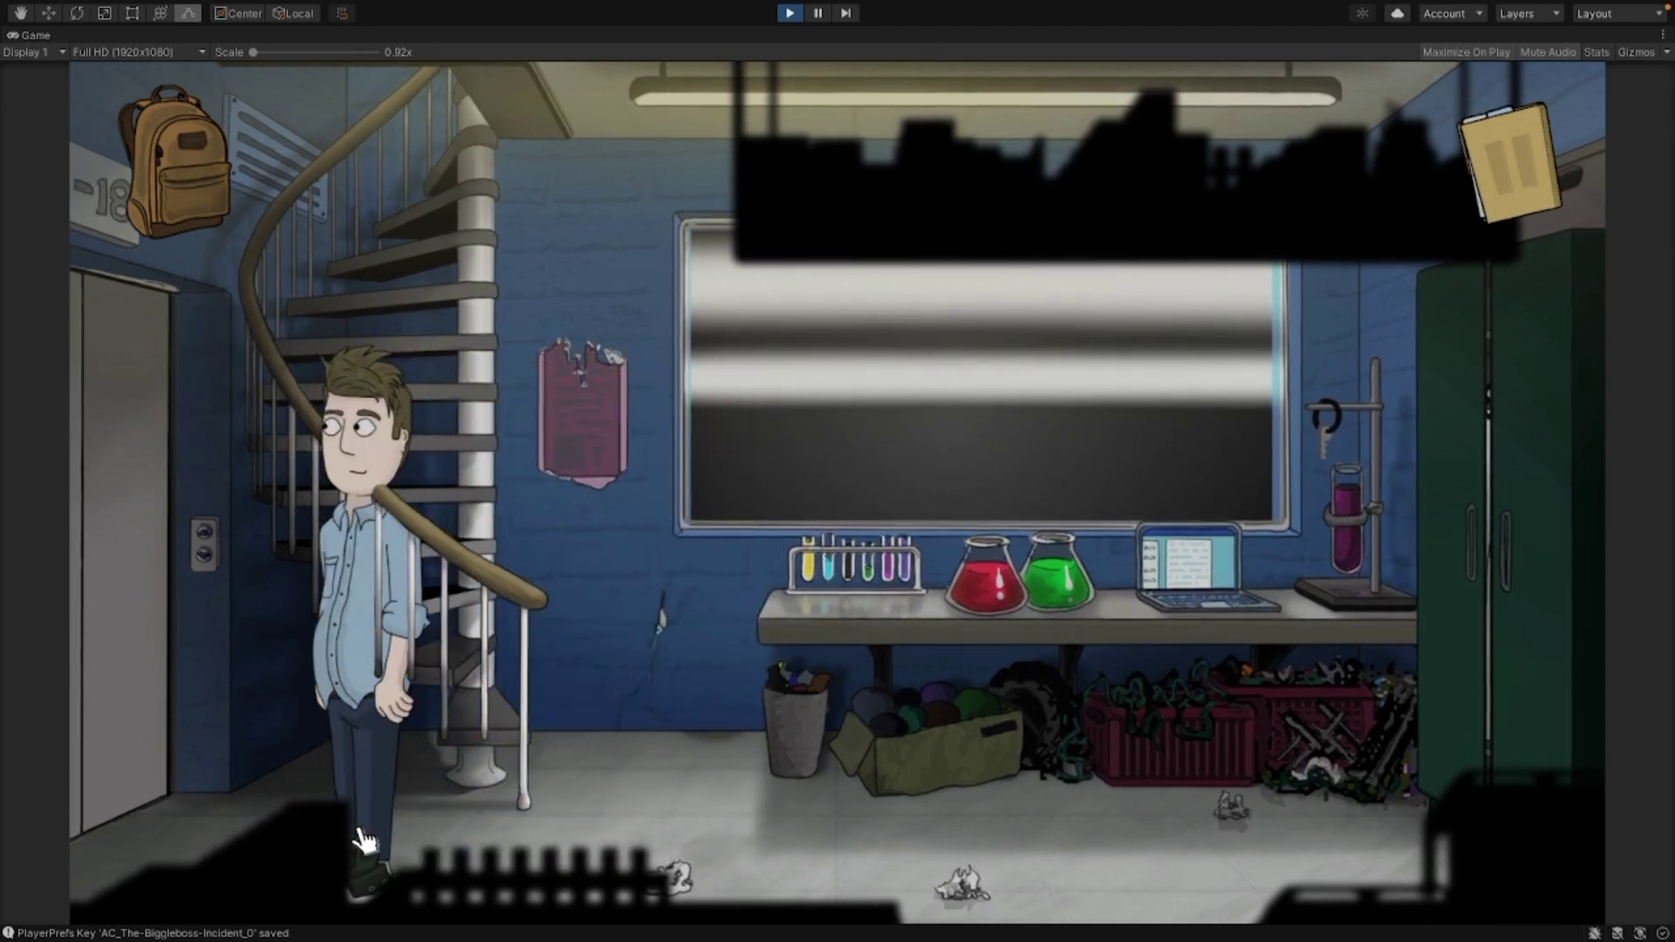
{"action": "left_click", "coordinate": [680, 845]}
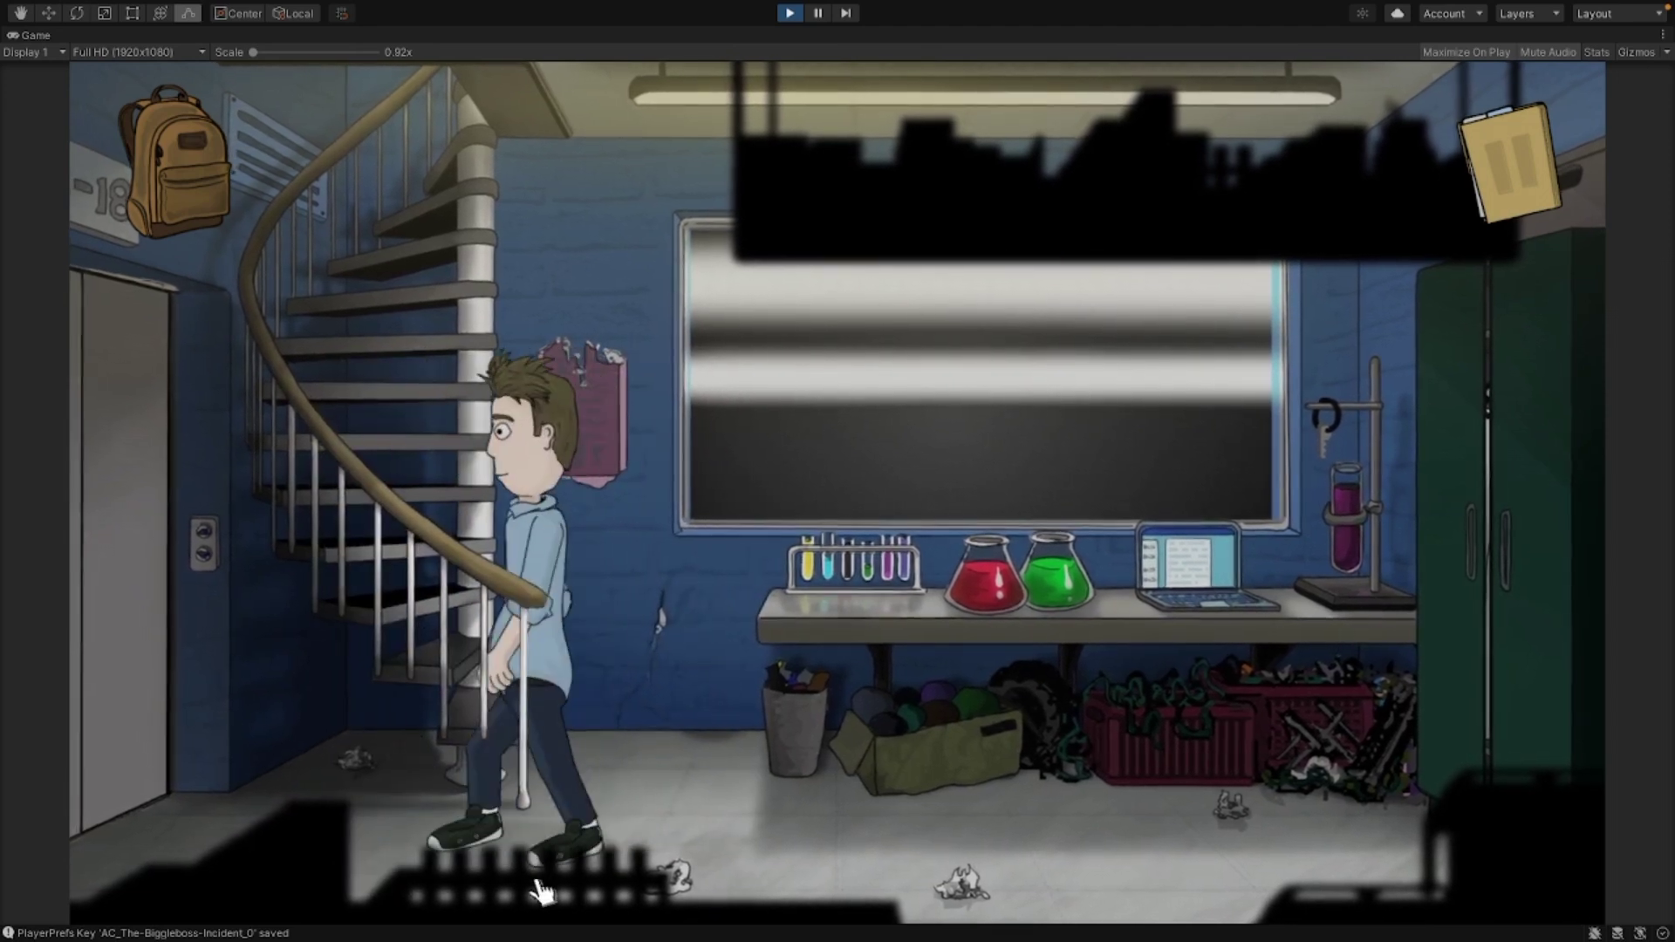
{"action": "left_click", "coordinate": [448, 871]}
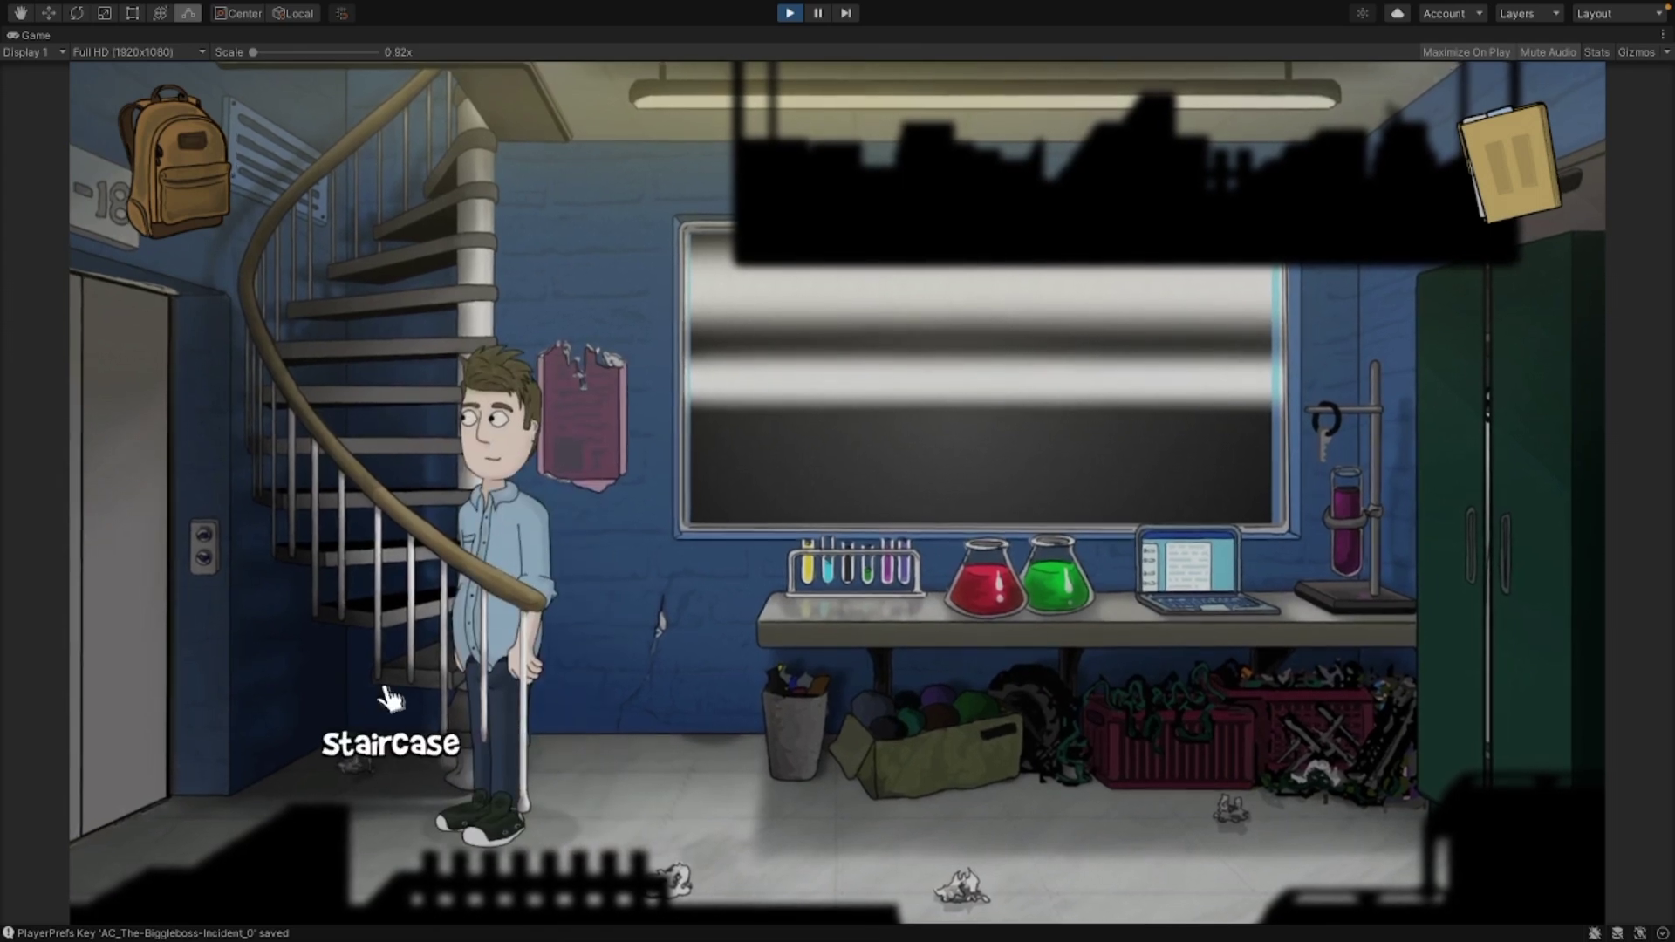
{"action": "left_click", "coordinate": [602, 844]}
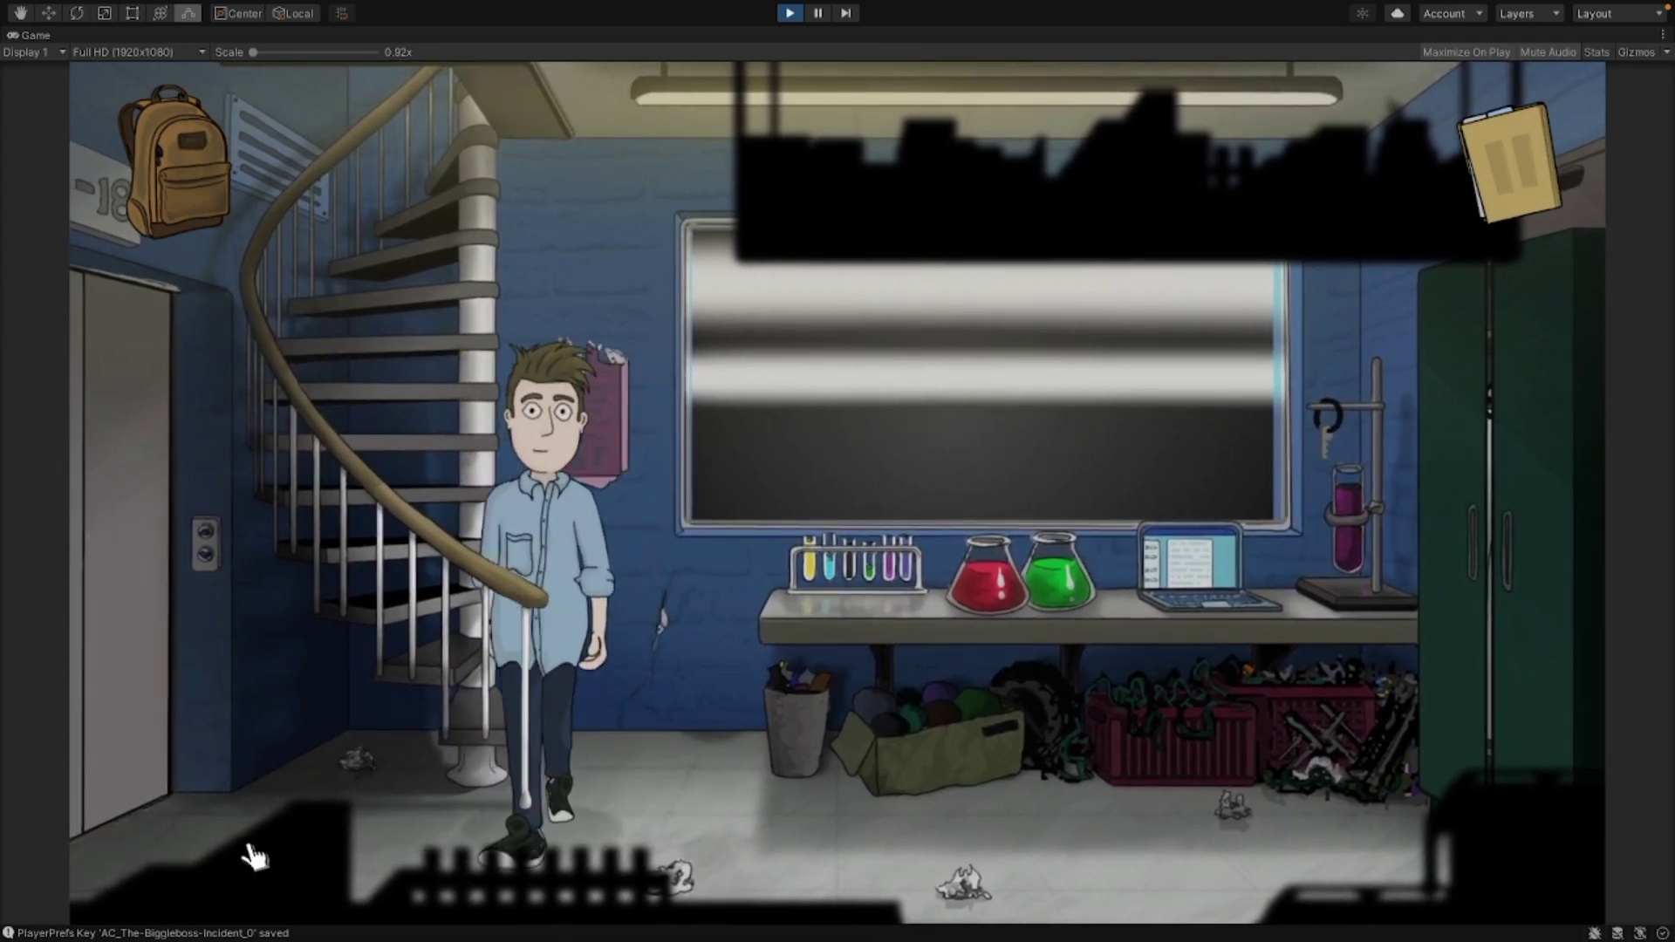
{"action": "left_click", "coordinate": [720, 881]}
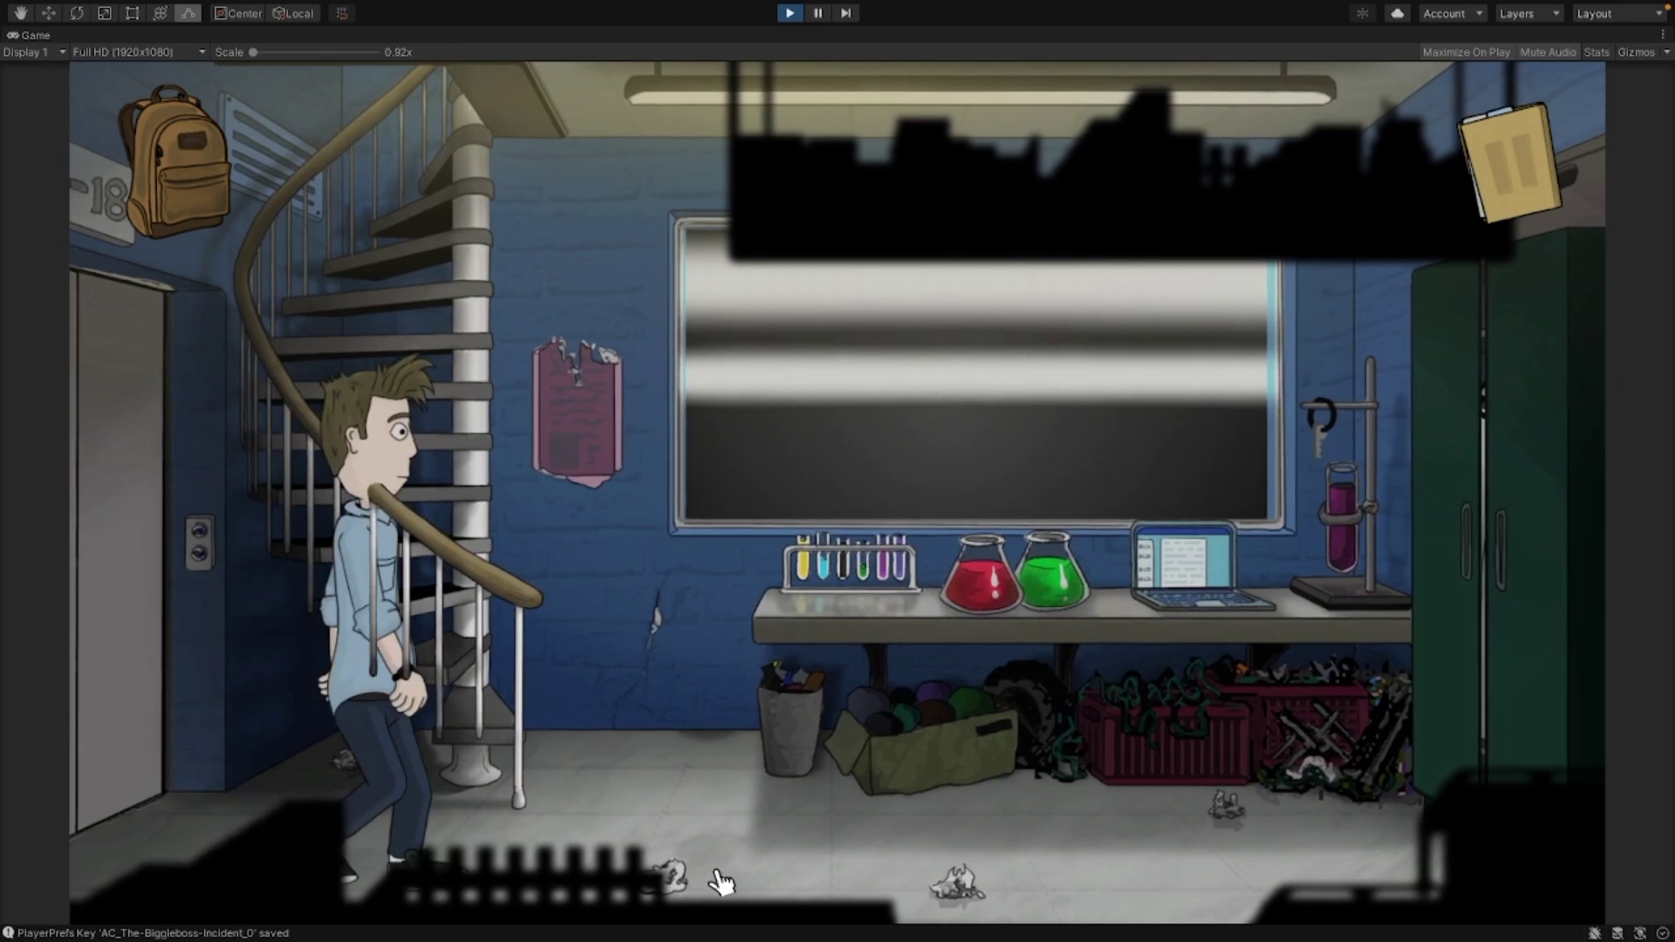
{"action": "left_click", "coordinate": [364, 837]}
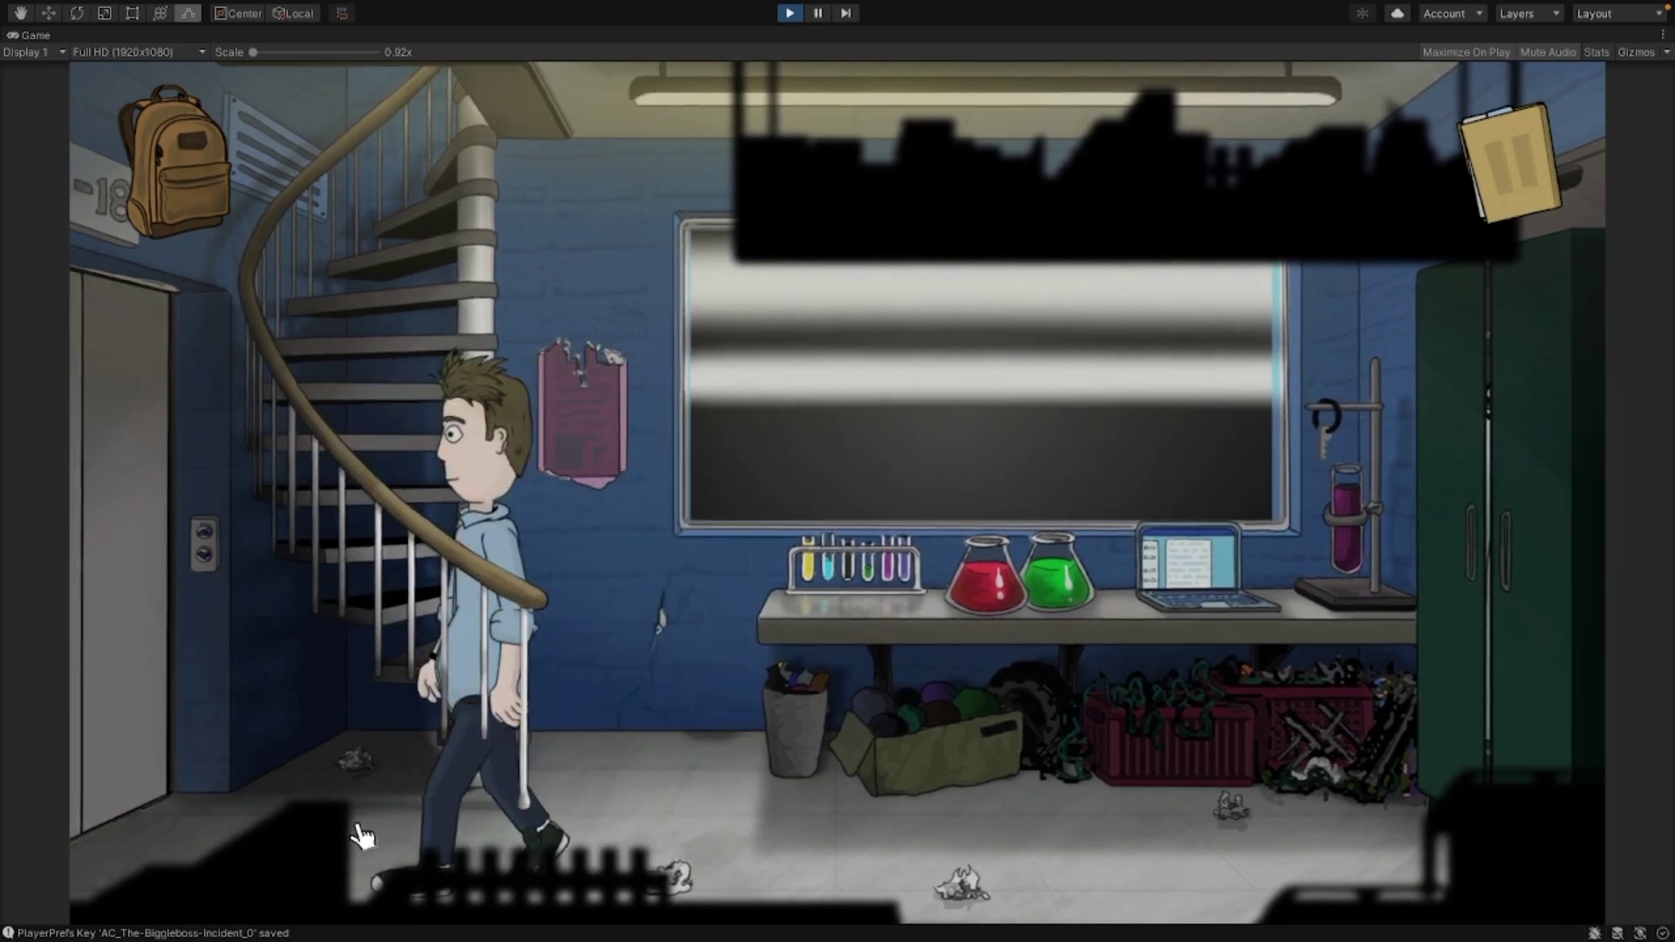
{"action": "left_click", "coordinate": [679, 861]}
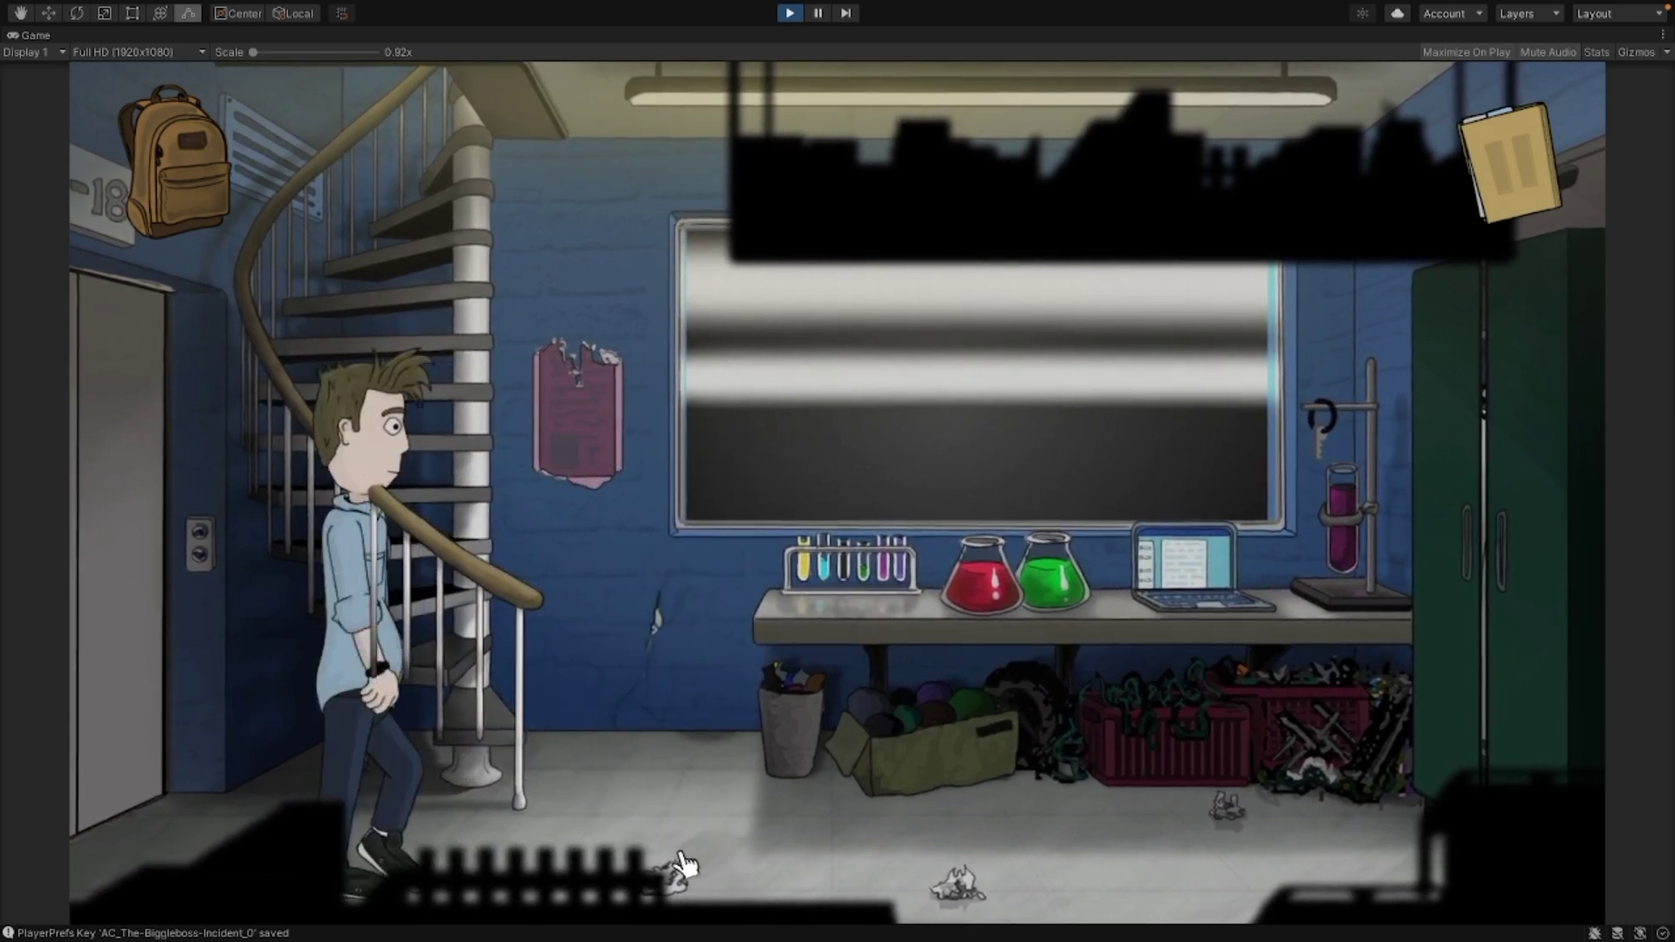
{"action": "left_click", "coordinate": [468, 815]}
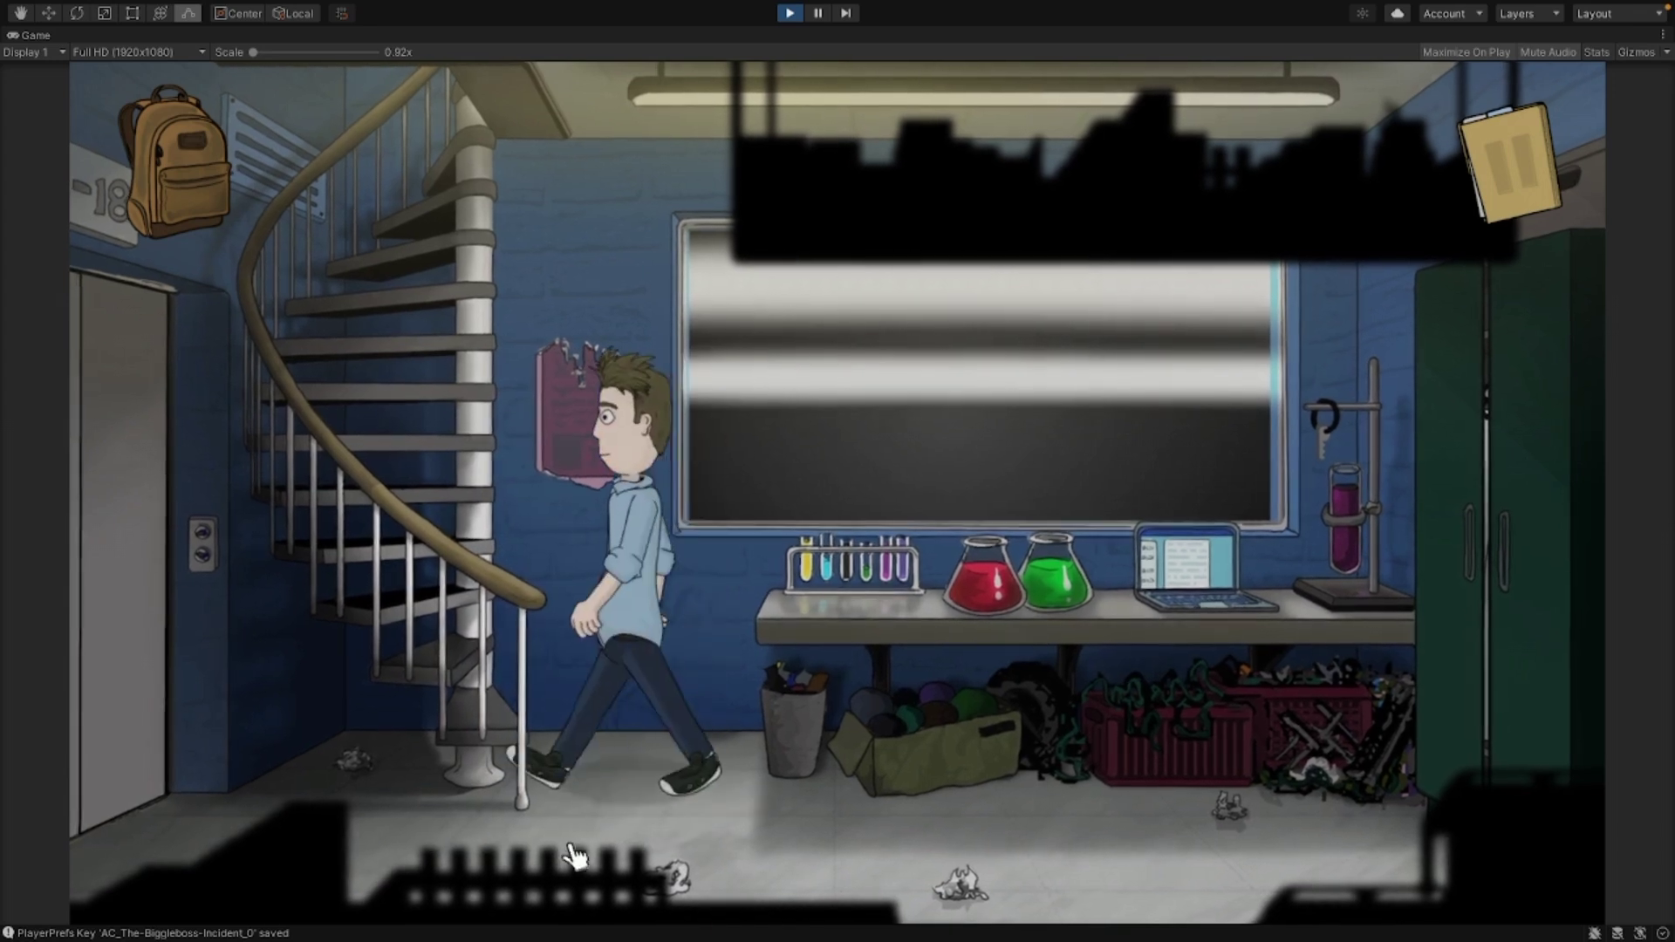
{"action": "left_click", "coordinate": [673, 767]}
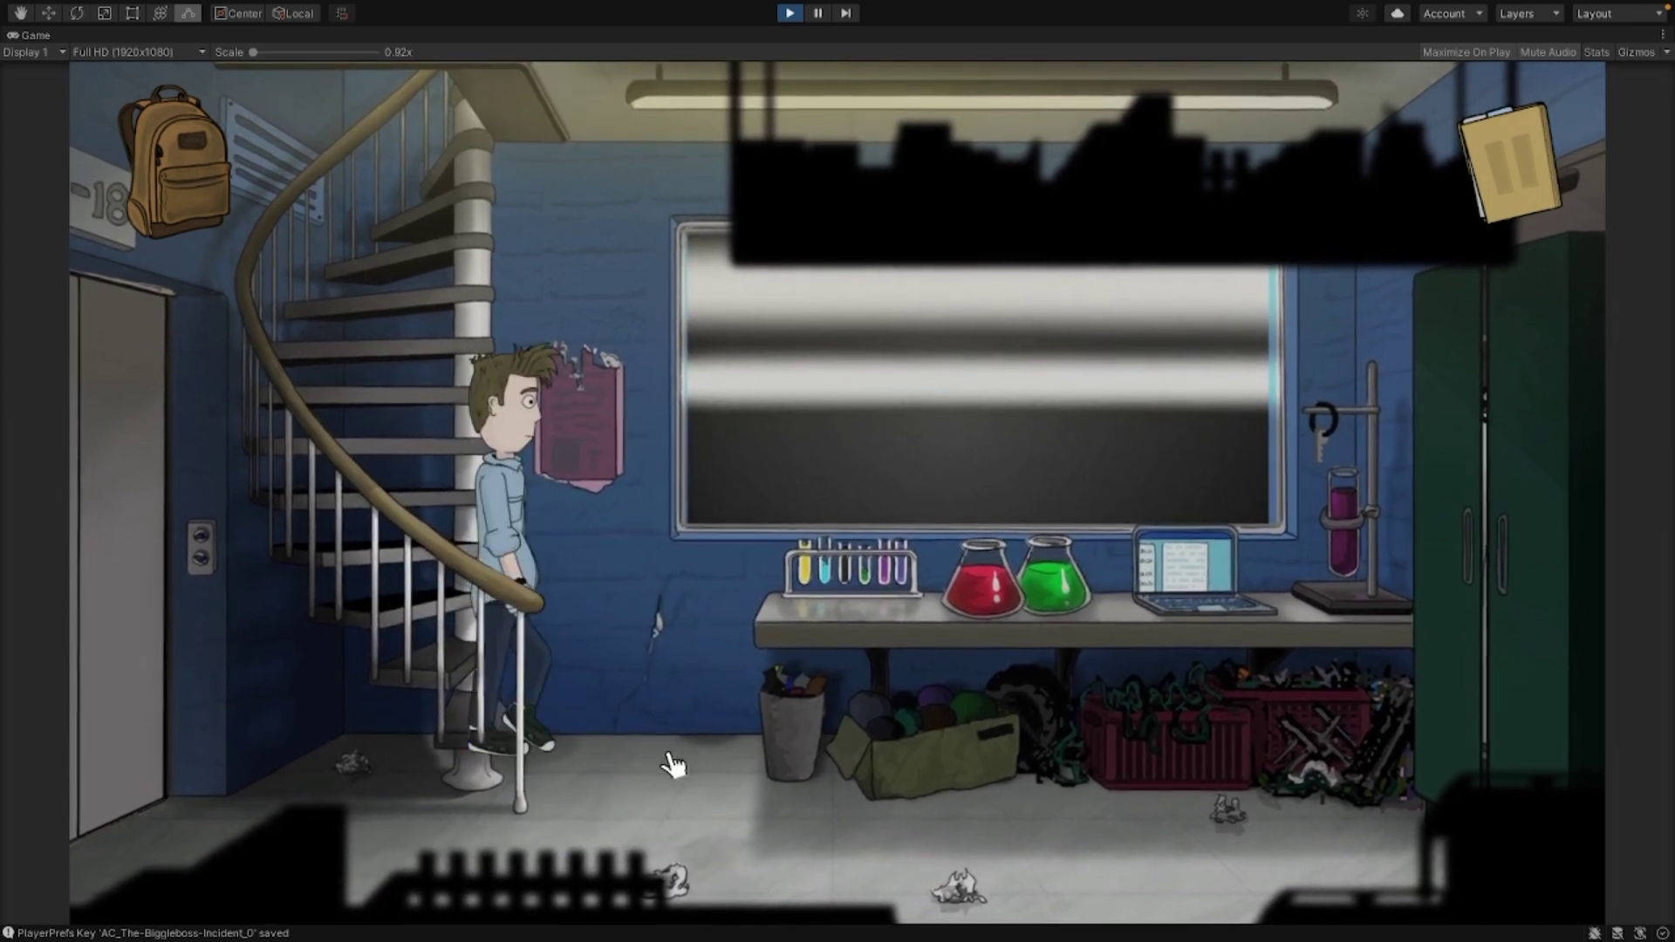
Step: Send the player up the staircase and walk him around the upstairs lab floor to test the upstairs NavMesh and sorting
{"action": "left_click", "coordinate": [486, 565]}
{"action": "left_click", "coordinate": [541, 456]}
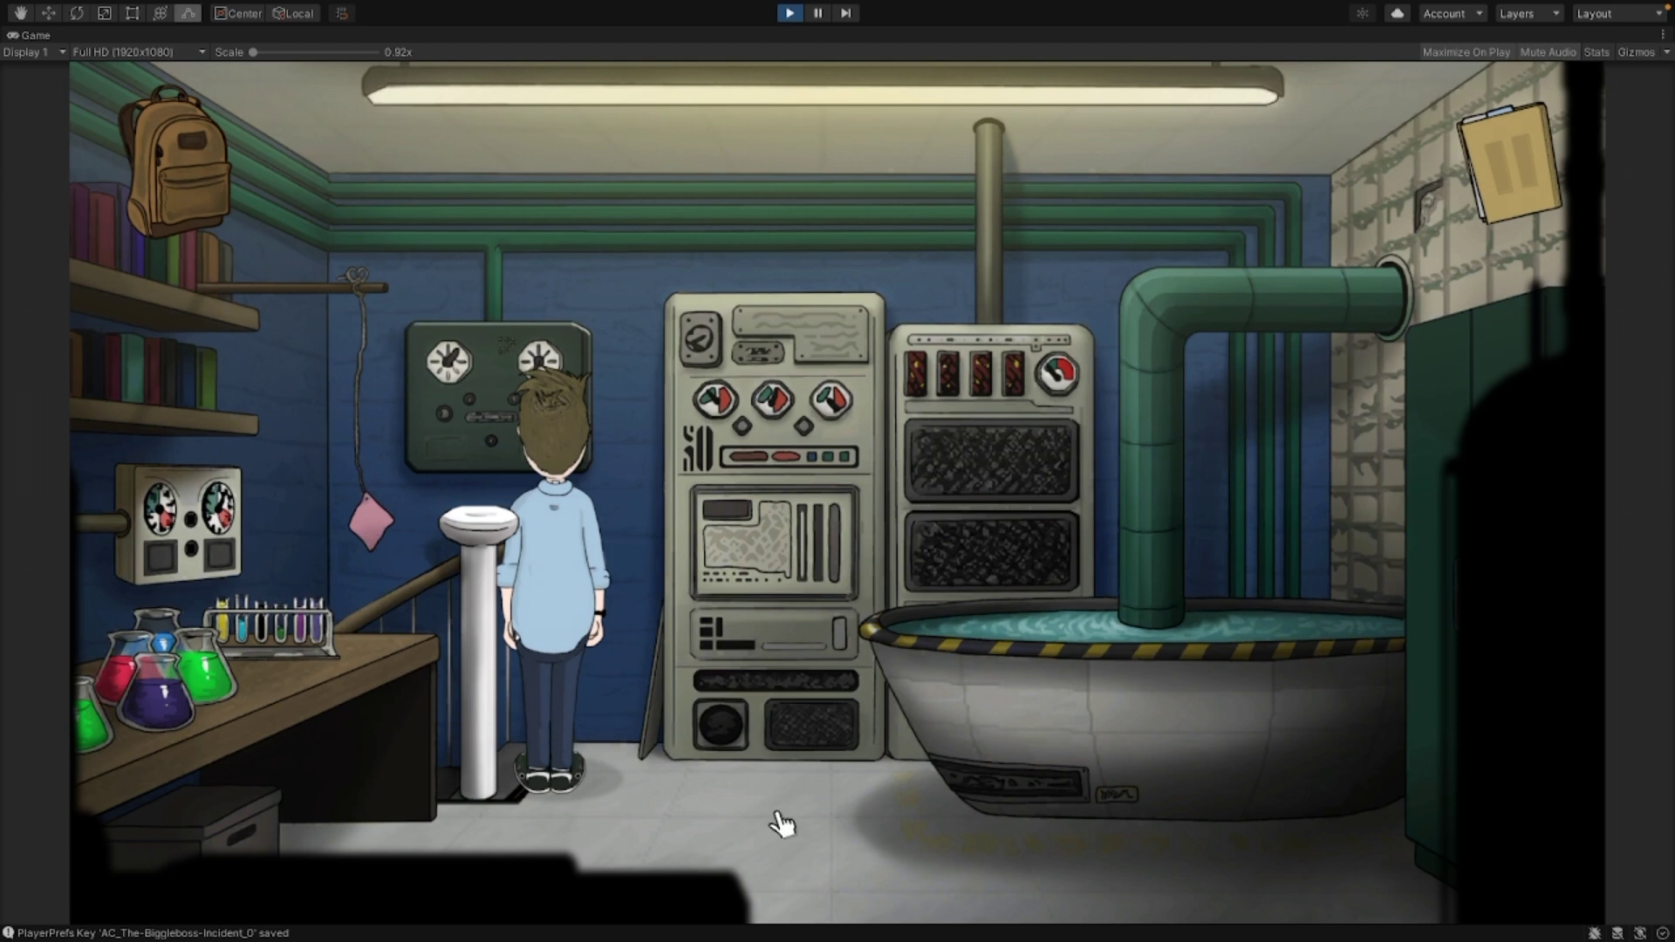
{"action": "left_click", "coordinate": [854, 857]}
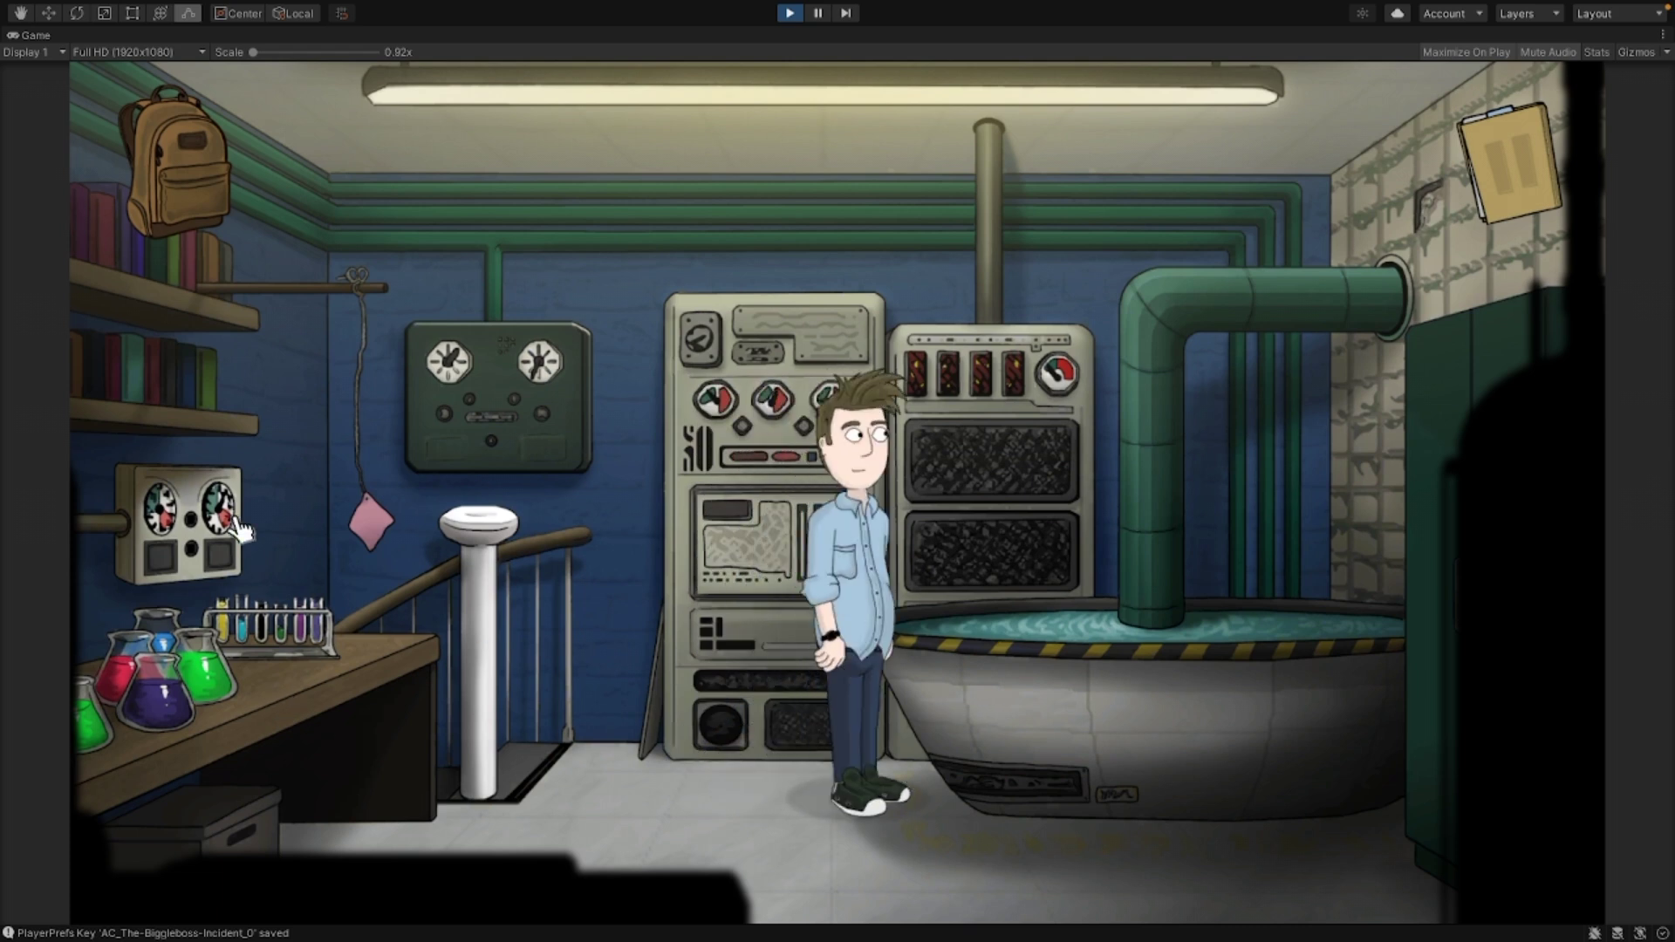
{"action": "left_click", "coordinate": [645, 824]}
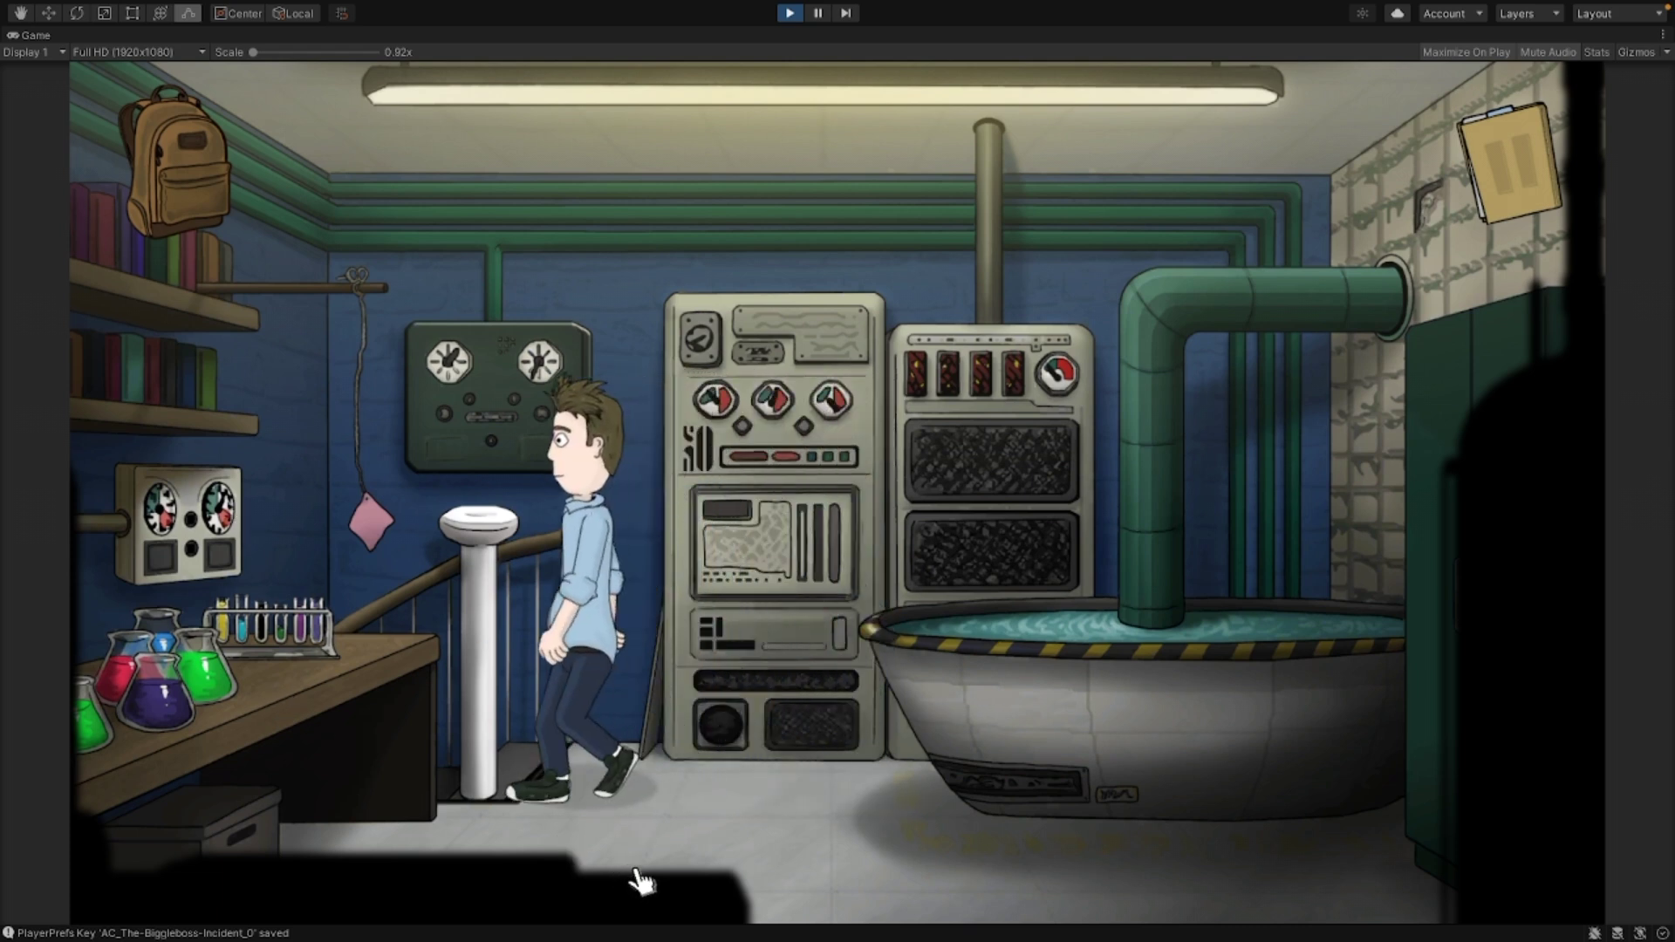
{"action": "left_click", "coordinate": [852, 897]}
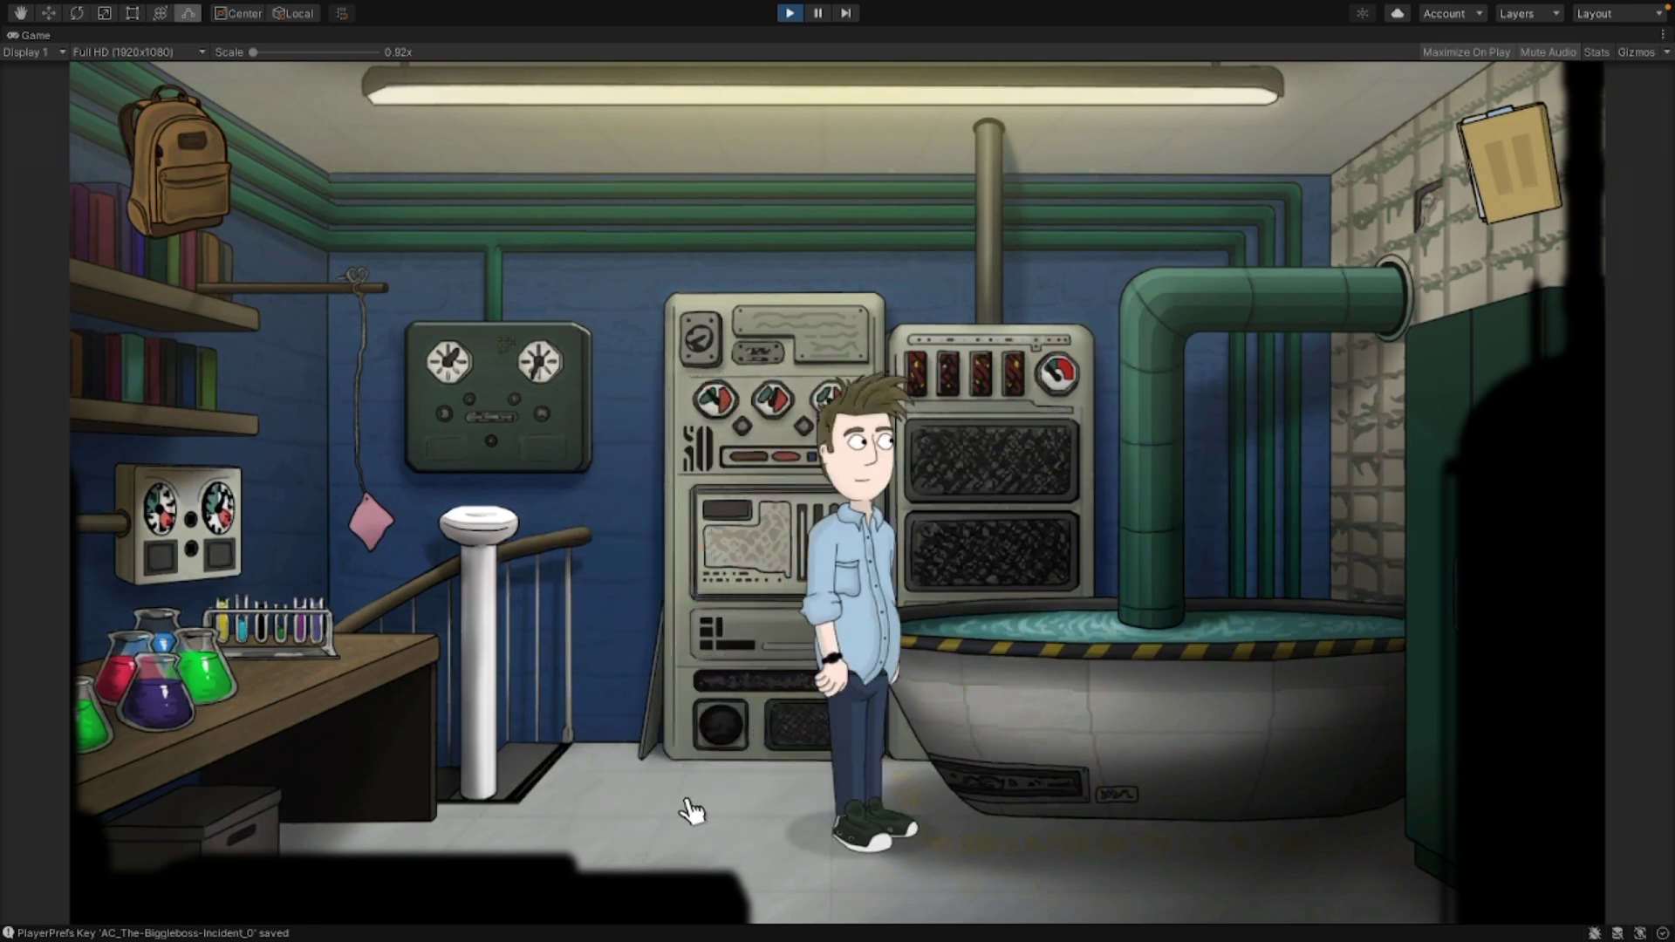
{"action": "left_click", "coordinate": [623, 818]}
{"action": "left_click", "coordinate": [1173, 868]}
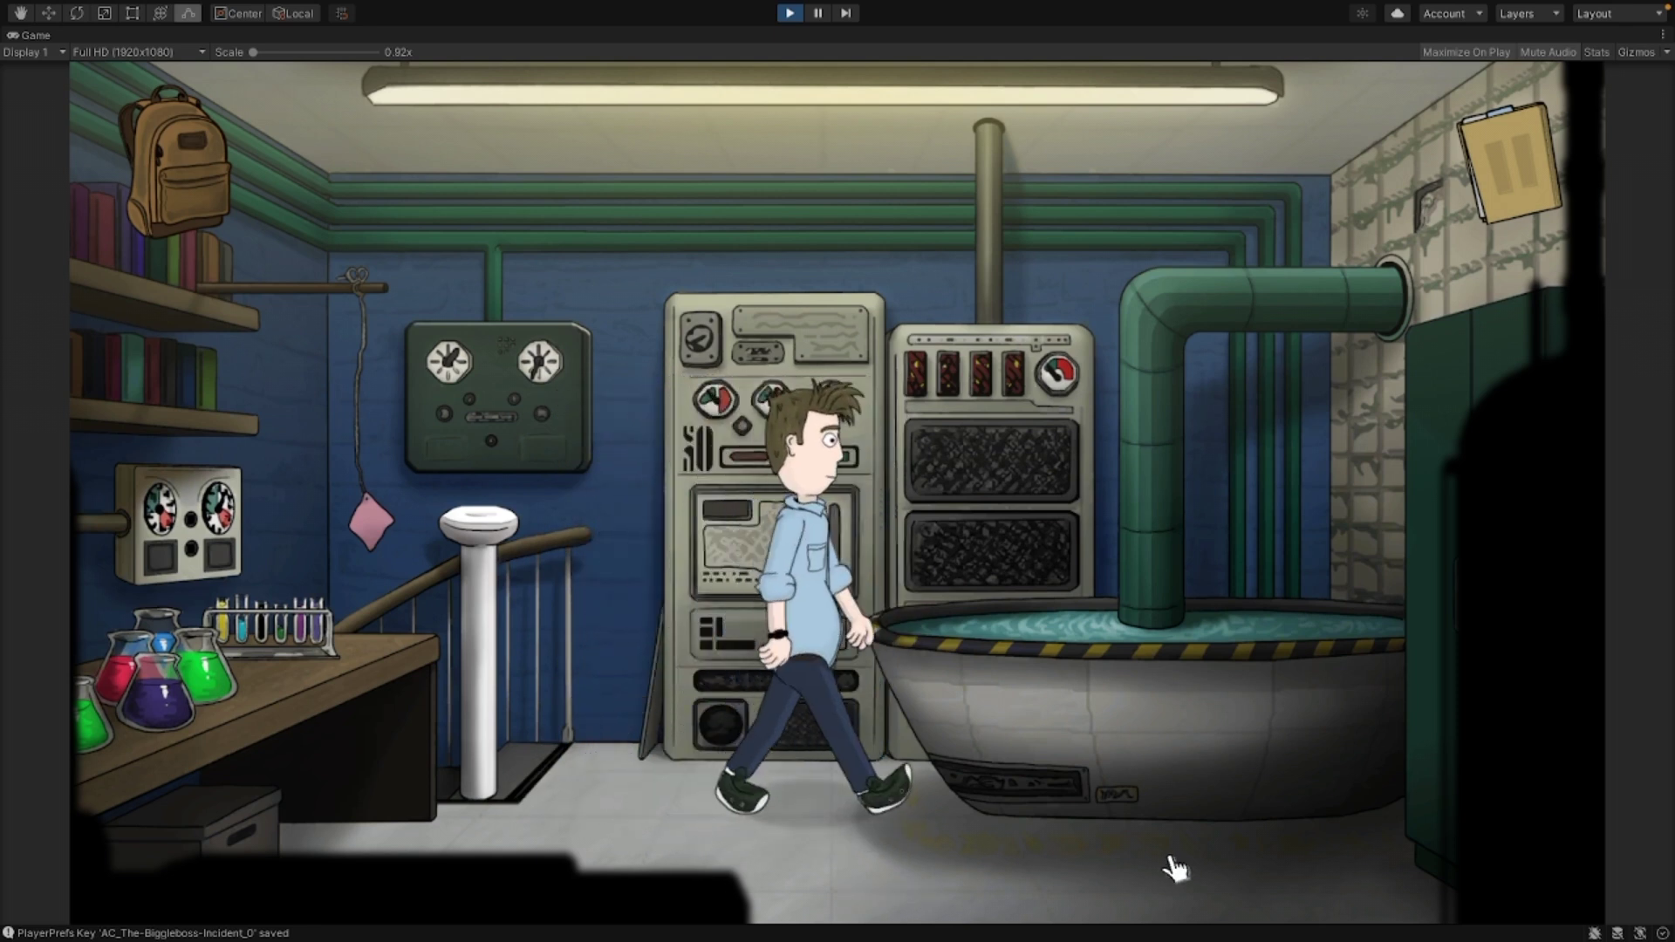